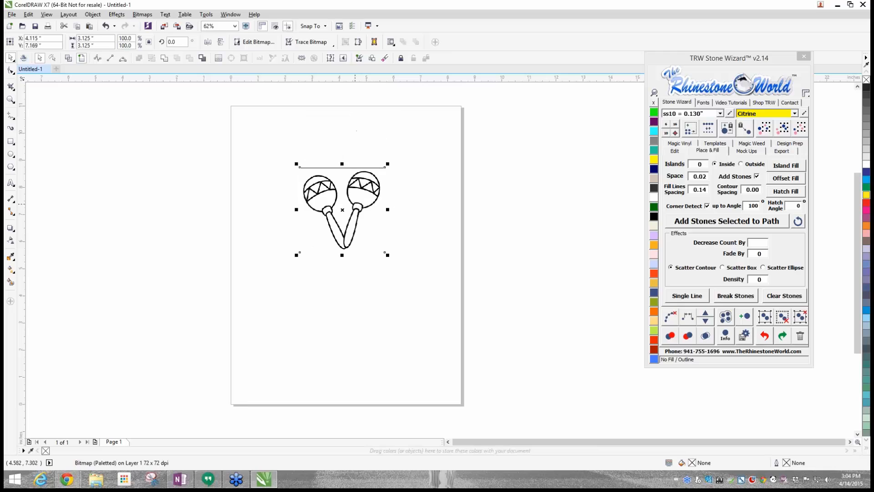
# - Enlarge the maracas bitmap proportionally to about 5.23 inches and move it to the upper part of the page
pyautogui.moveTo(296, 256); pyautogui.dragTo(239, 310)
pyautogui.moveTo(327, 214); pyautogui.dragTo(356, 274)
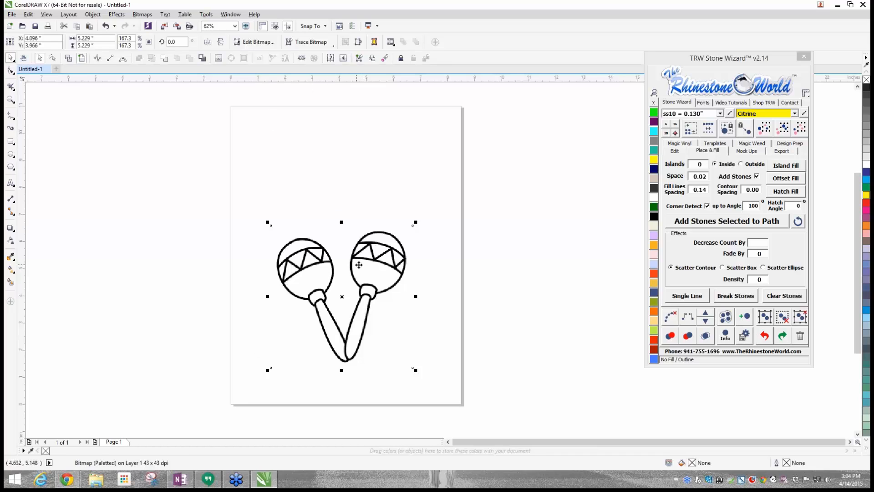
pyautogui.moveTo(359, 265); pyautogui.dragTo(346, 168)
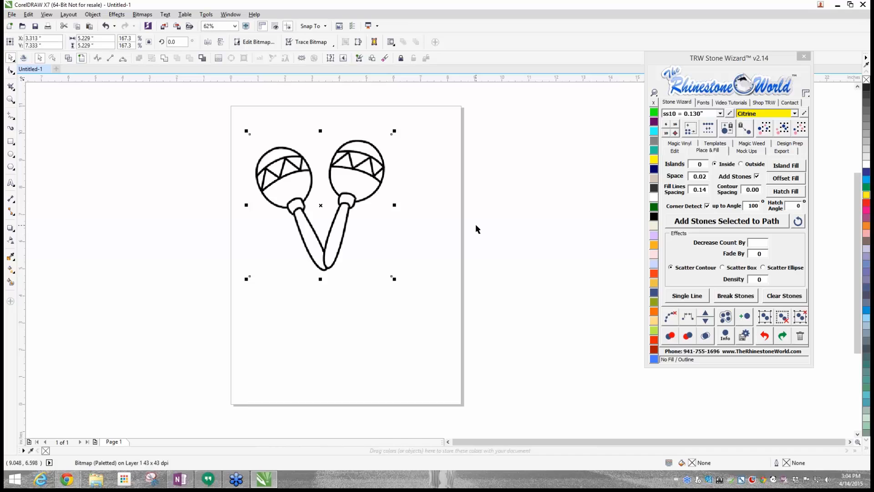
pyautogui.moveTo(355, 167)
pyautogui.mouseDown()
pyautogui.moveTo(356, 157)
pyautogui.moveTo(412, 178)
pyautogui.moveTo(339, 185)
pyautogui.moveTo(340, 199)
pyautogui.moveTo(340, 182)
pyautogui.moveTo(340, 201)
pyautogui.moveTo(352, 181)
pyautogui.mouseUp()
pyautogui.click(433, 132)
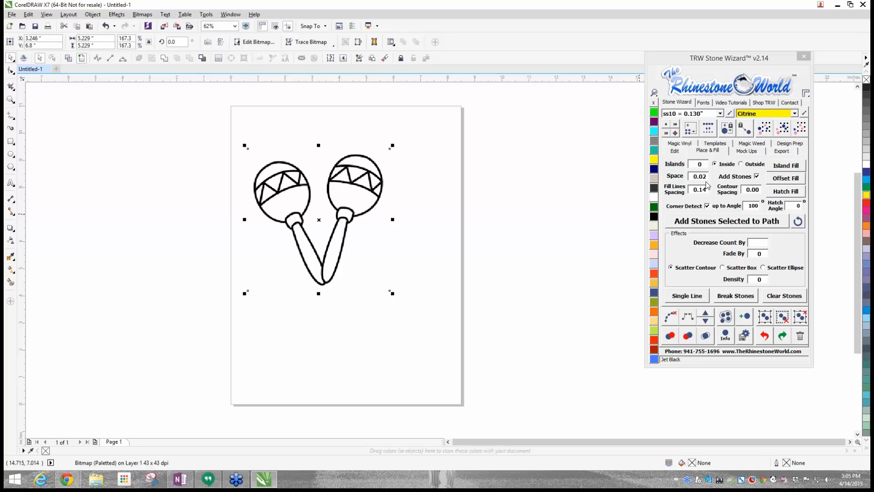
# - Scale the maracas bitmap up to about 6.6 inches and place it against the page's top edge
pyautogui.moveTo(712, 57); pyautogui.dragTo(672, 64)
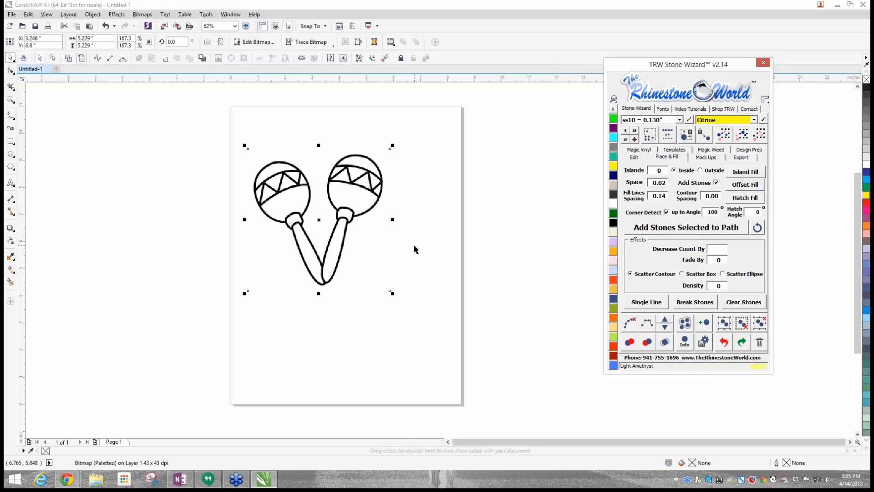
pyautogui.moveTo(385, 193); pyautogui.dragTo(312, 189)
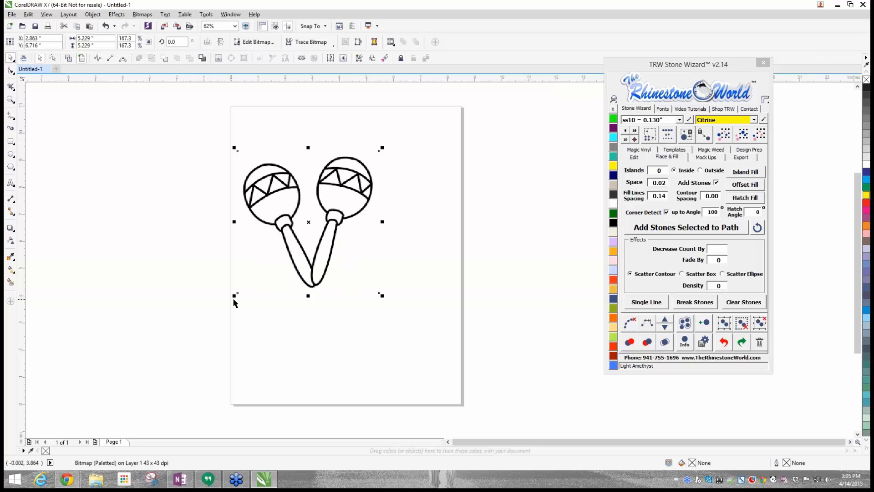
pyautogui.moveTo(234, 296); pyautogui.dragTo(193, 337)
pyautogui.moveTo(296, 216); pyautogui.dragTo(362, 208)
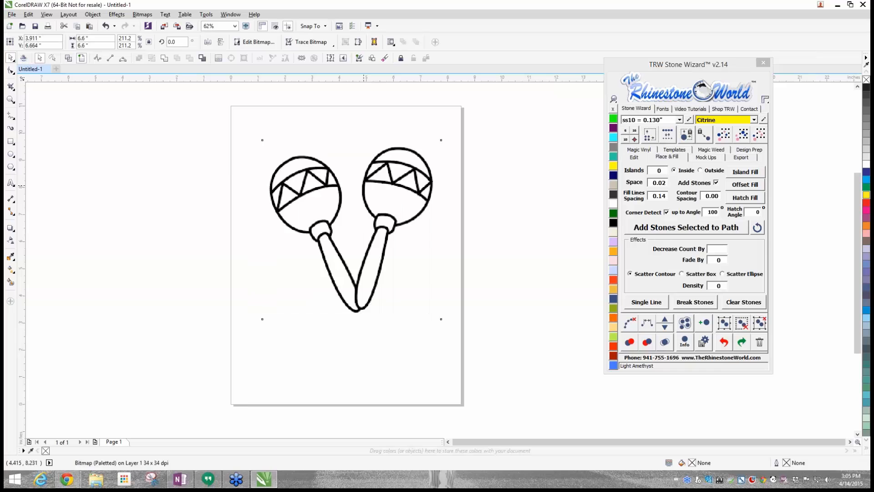
pyautogui.moveTo(365, 186); pyautogui.dragTo(349, 184)
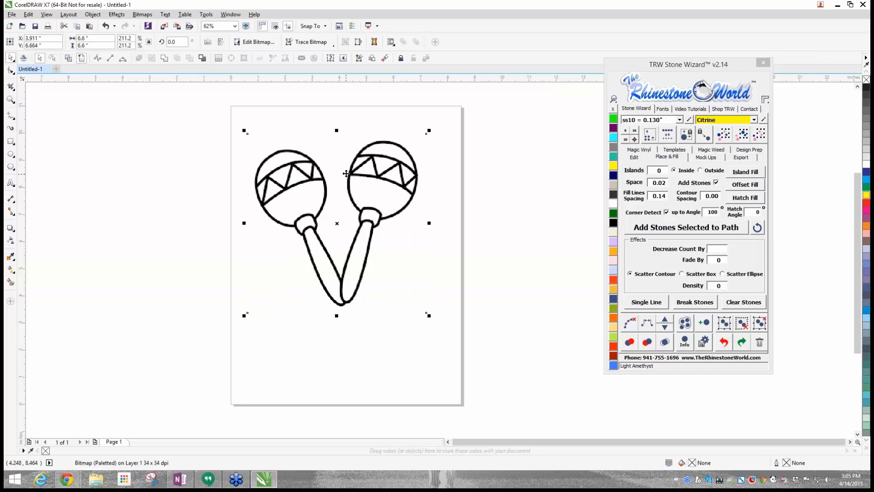
pyautogui.moveTo(347, 172); pyautogui.dragTo(345, 148)
pyautogui.click(211, 112)
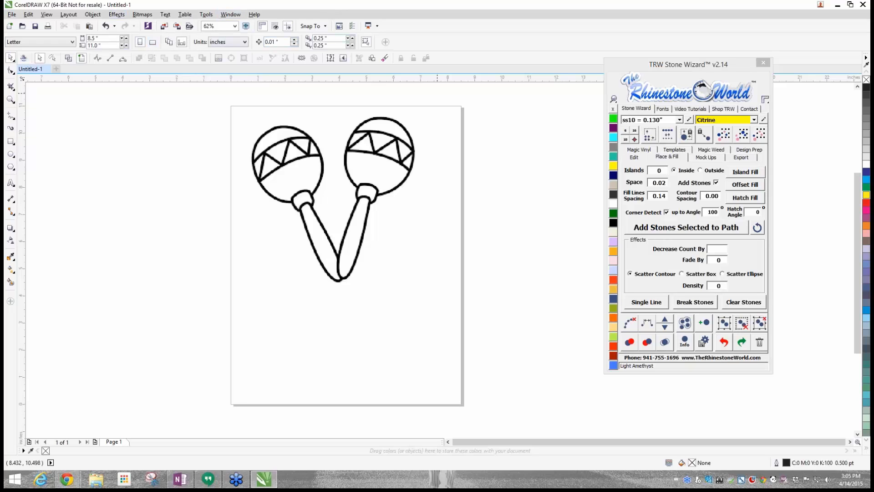
# - Trace the maracas bitmap with an Outline Trace of type Low quality image, keeping the default settings
pyautogui.click(278, 142)
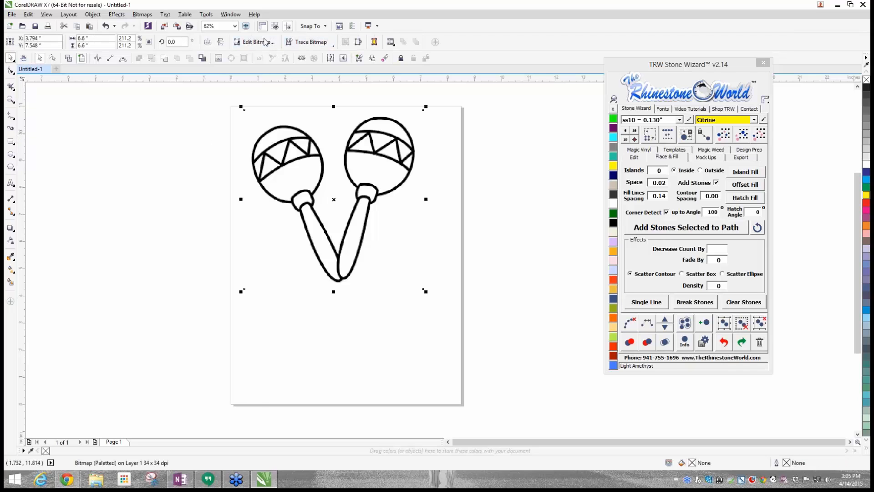
pyautogui.click(301, 43)
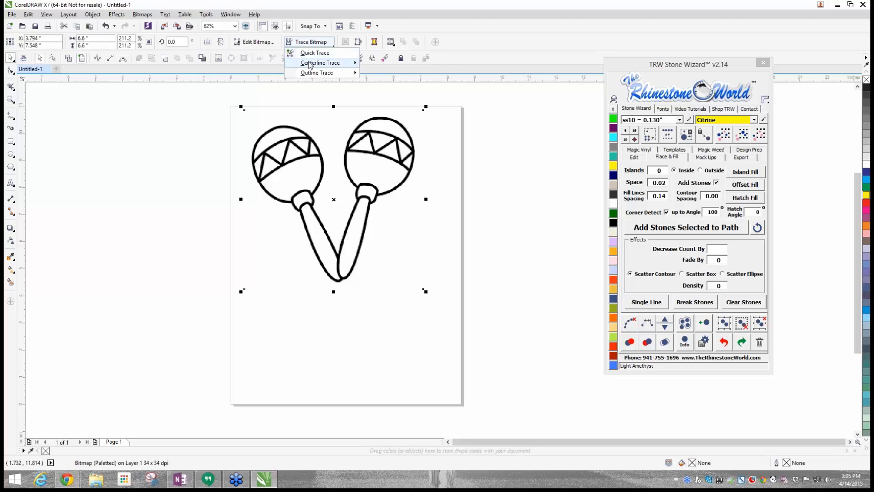
pyautogui.moveTo(312, 74)
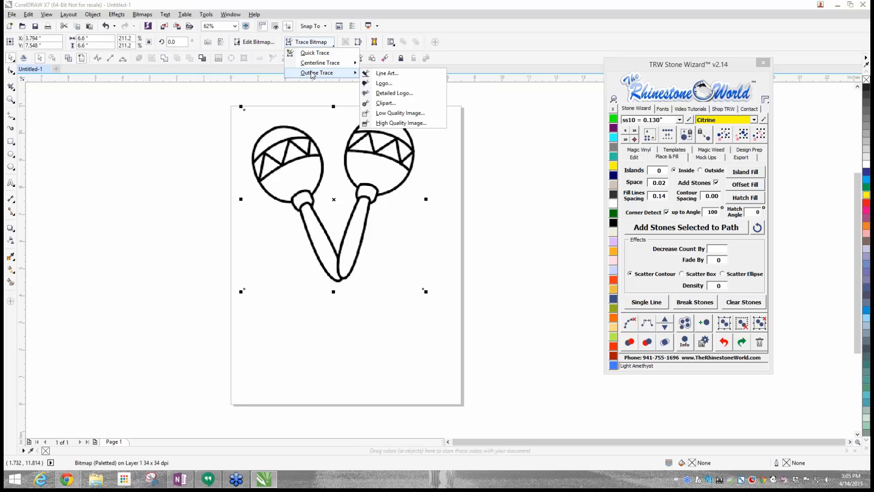
pyautogui.click(391, 114)
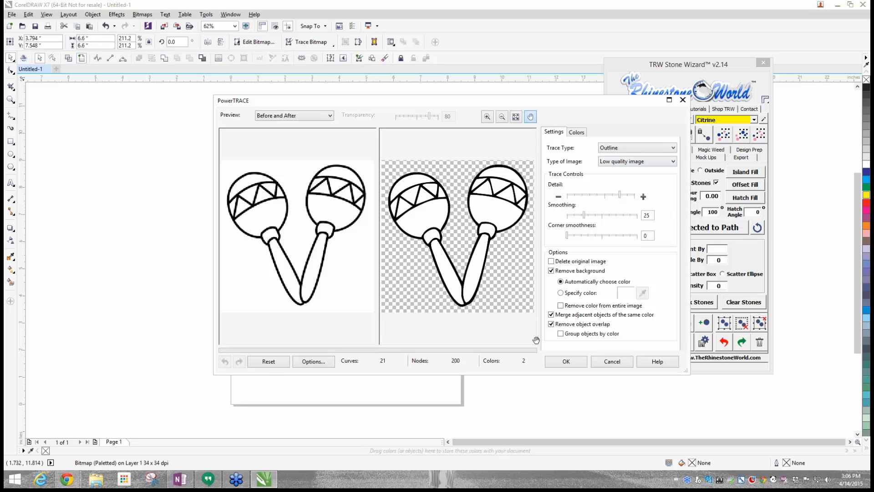
pyautogui.click(558, 361)
# - Separate the traced maracas from the original bitmap, delete the bitmap and place the traced group back on the page
pyautogui.moveTo(352, 185)
pyautogui.mouseDown()
pyautogui.moveTo(265, 263)
pyautogui.moveTo(237, 261)
pyautogui.moveTo(351, 186)
pyautogui.moveTo(296, 187)
pyautogui.moveTo(264, 255)
pyautogui.moveTo(223, 276)
pyautogui.mouseUp()
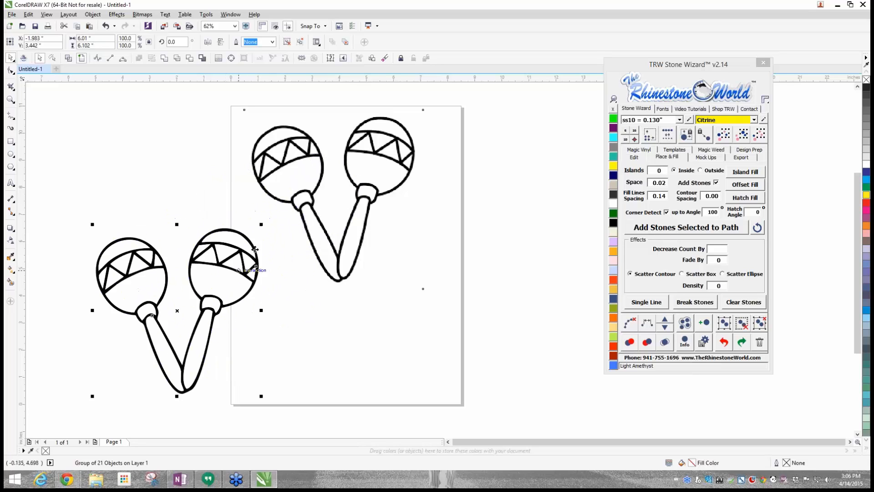
pyautogui.click(298, 209)
pyautogui.press('Delete')
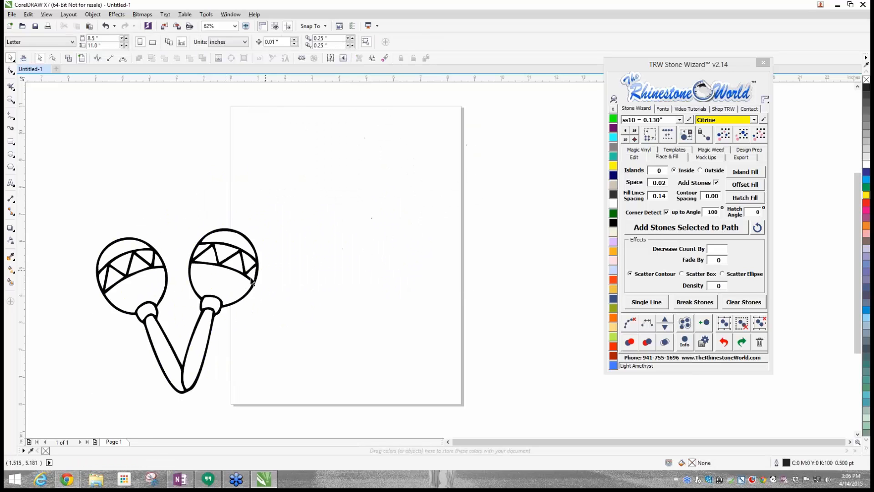
pyautogui.moveTo(254, 270); pyautogui.dragTo(404, 191)
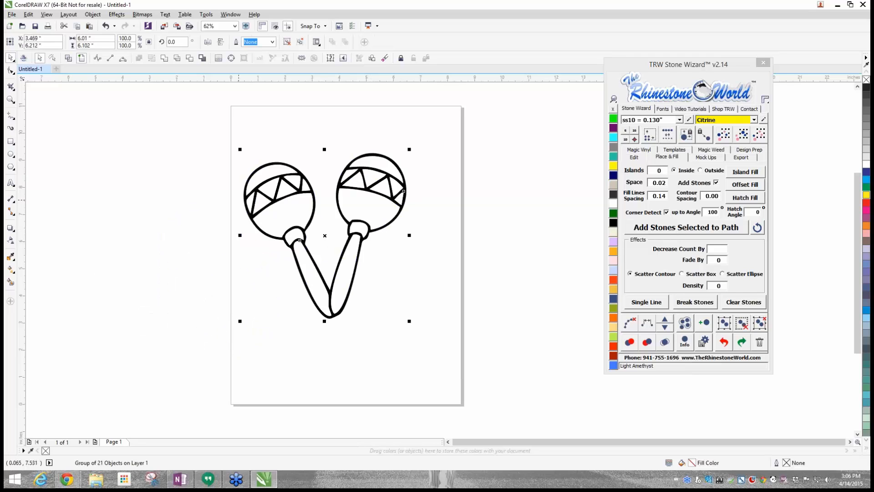
# - Examine the traced maracas' outlines in wireframe view and return to the normal view
pyautogui.click(69, 61)
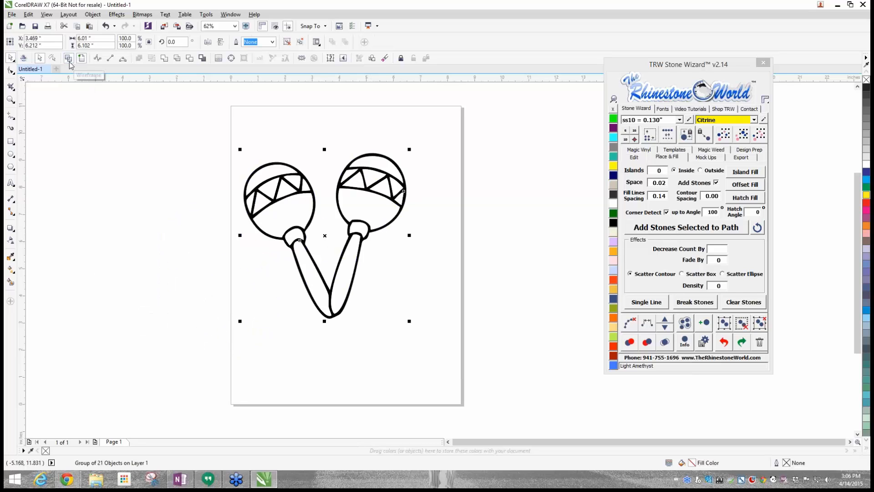
pyautogui.scroll(4, 375, 177)
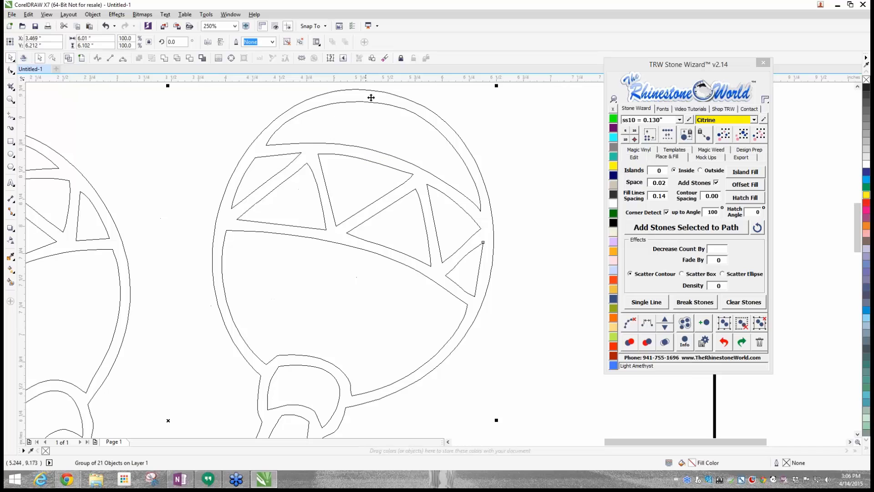
pyautogui.scroll(-4, 464, 121)
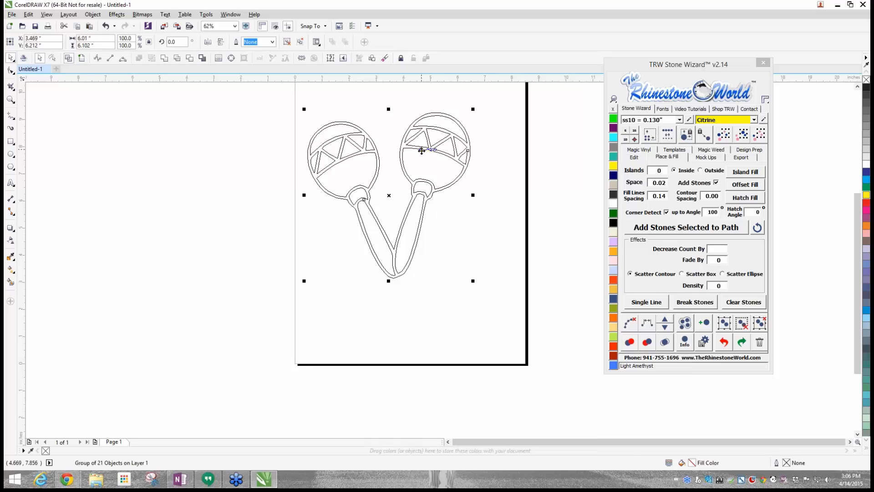
pyautogui.click(83, 60)
pyautogui.click(169, 172)
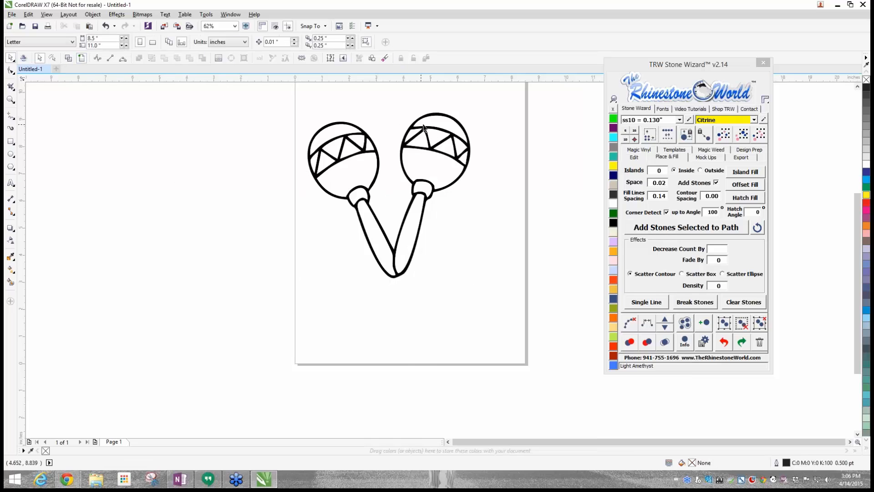
# - Move the traced maracas off the page, to the blank area beside its lower left edge
pyautogui.scroll(-1, 423, 114)
pyautogui.scroll(1, 423, 113)
pyautogui.moveTo(425, 140); pyautogui.dragTo(208, 260)
pyautogui.click(220, 188)
pyautogui.scroll(-1, 256, 143)
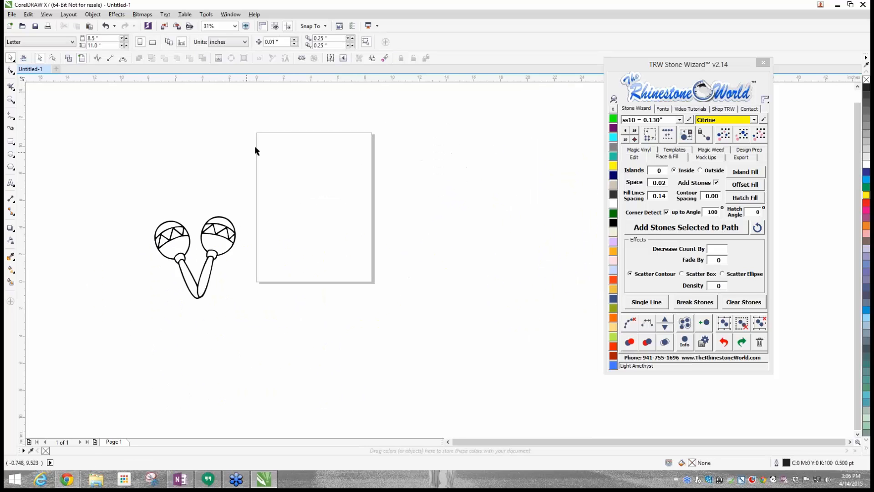
pyautogui.scroll(1, 262, 151)
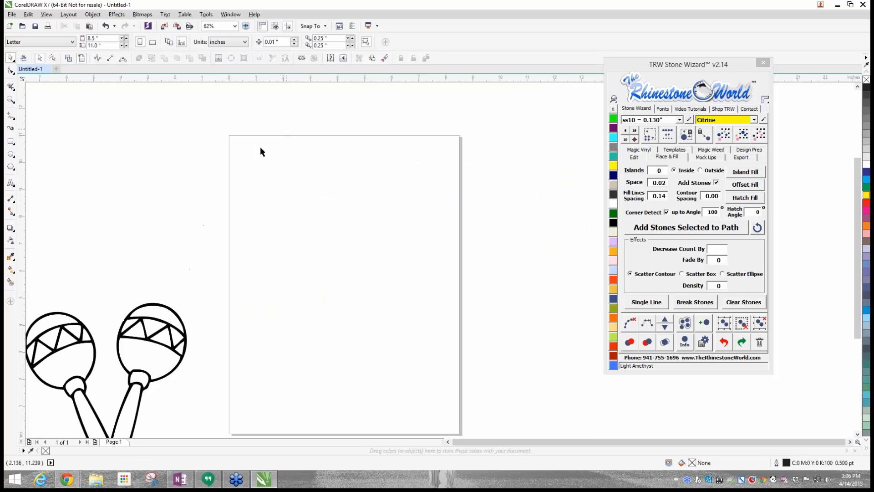
# - Show the Stone Wizard's font lists and add the artistic text "CINCO" near the top of the page
pyautogui.click(10, 182)
pyautogui.click(238, 173)
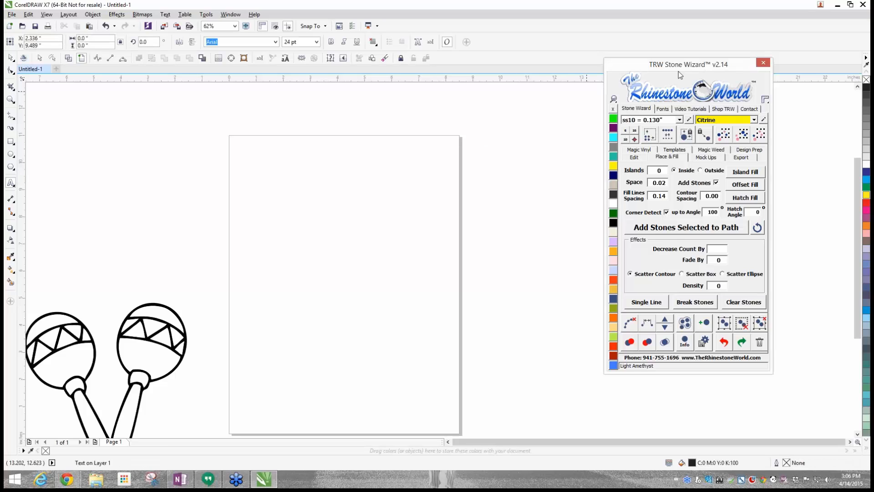
pyautogui.moveTo(693, 63); pyautogui.dragTo(643, 89)
pyautogui.click(613, 135)
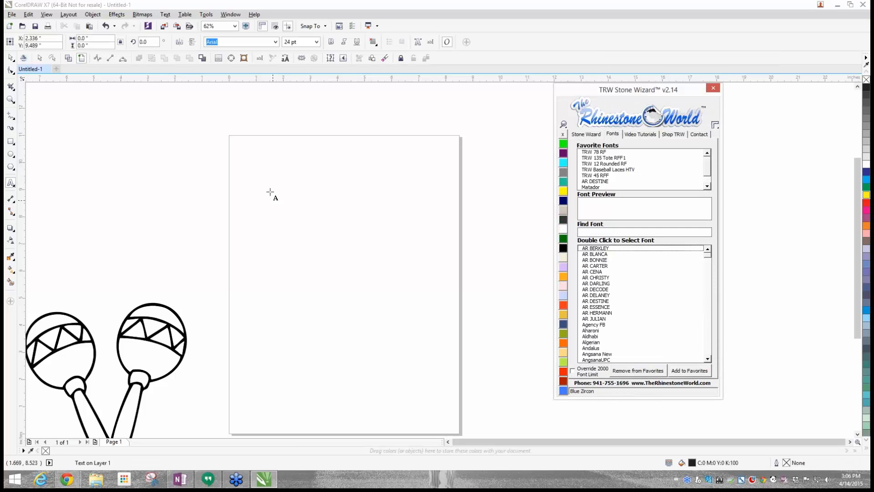
pyautogui.click(273, 177)
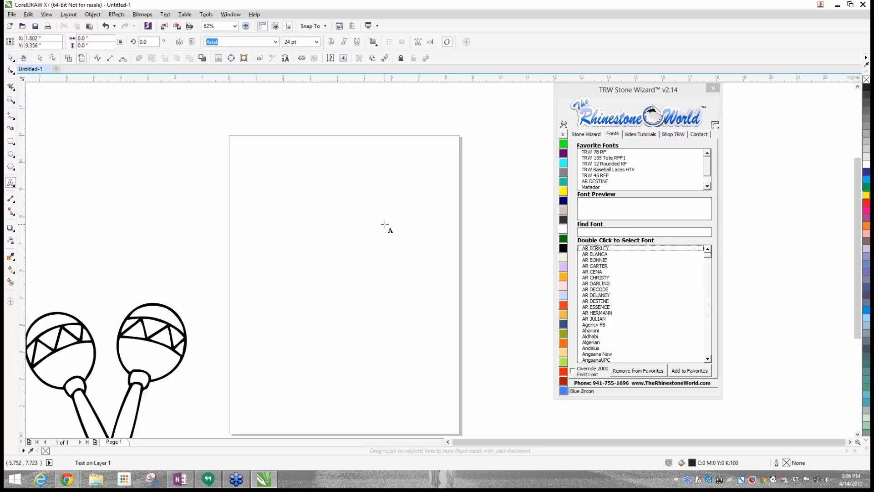
pyautogui.write('CINCIO')
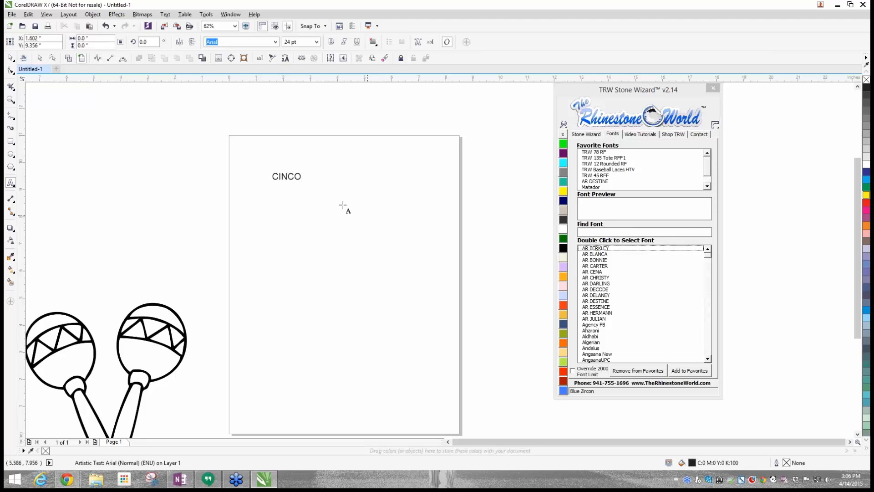
# - Enlarge the CINCO text to about 8.68 inches wide and centre it across the page's top edge
pyautogui.moveTo(304, 183); pyautogui.dragTo(424, 314)
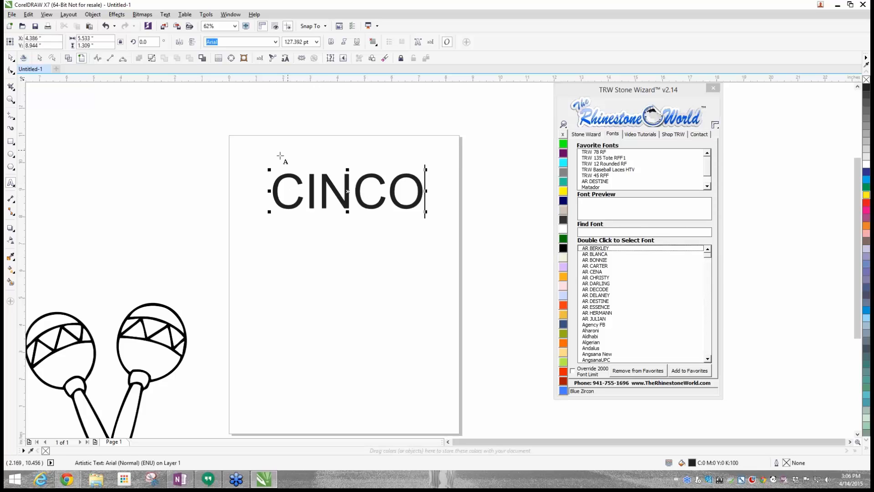
pyautogui.moveTo(270, 169); pyautogui.dragTo(184, 129)
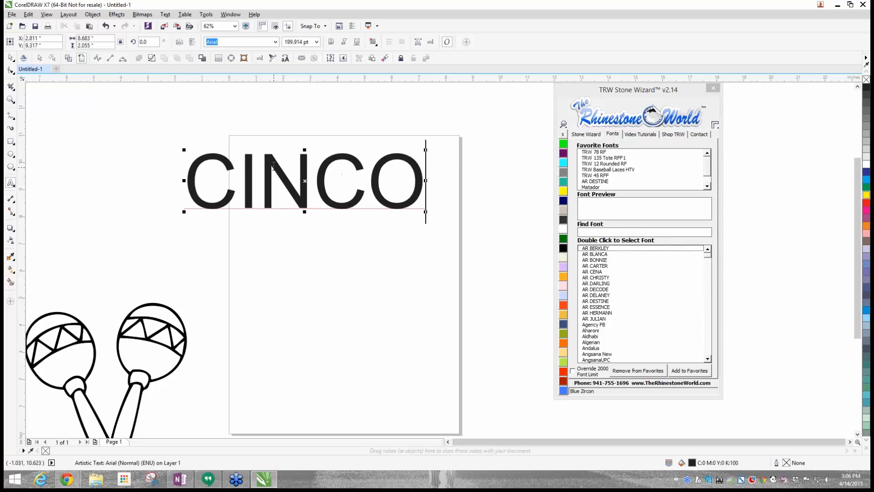
pyautogui.click(301, 181)
pyautogui.click(10, 57)
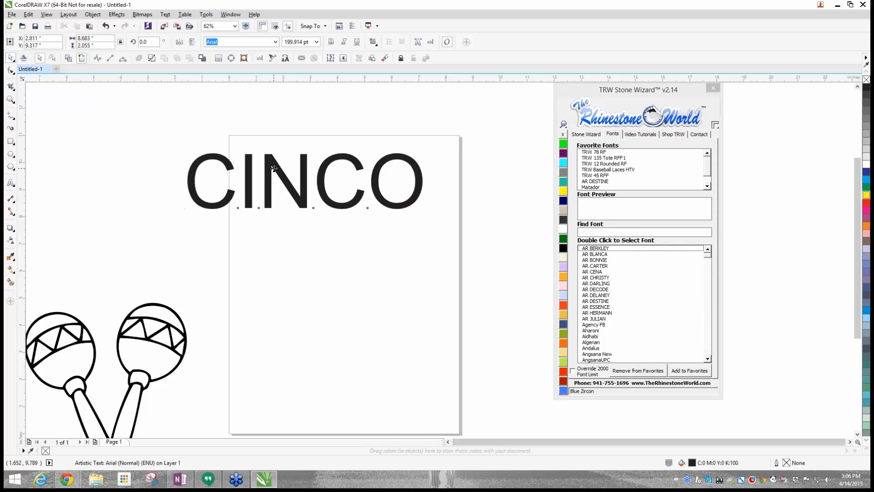
pyautogui.moveTo(273, 168); pyautogui.dragTo(306, 151)
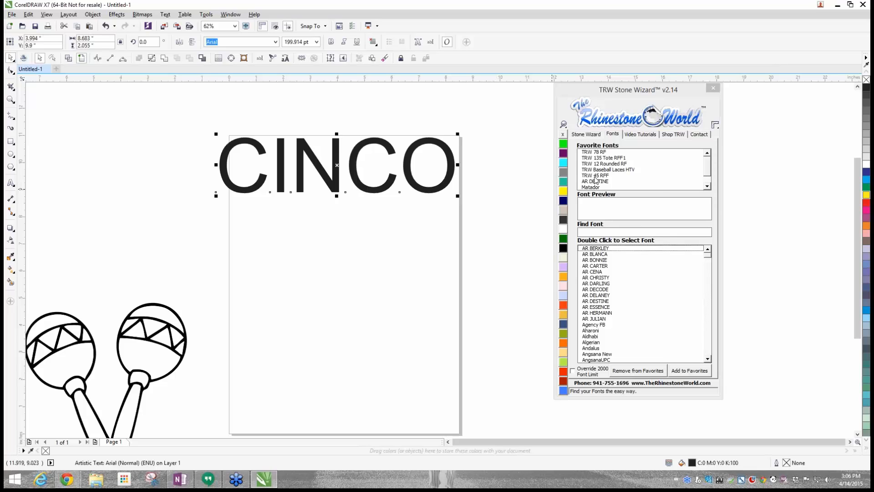
# - Apply the favourite font Matador to the CINCO text and shift the word back over the page's upper part
pyautogui.click(708, 186)
pyautogui.doubleClick(592, 182)
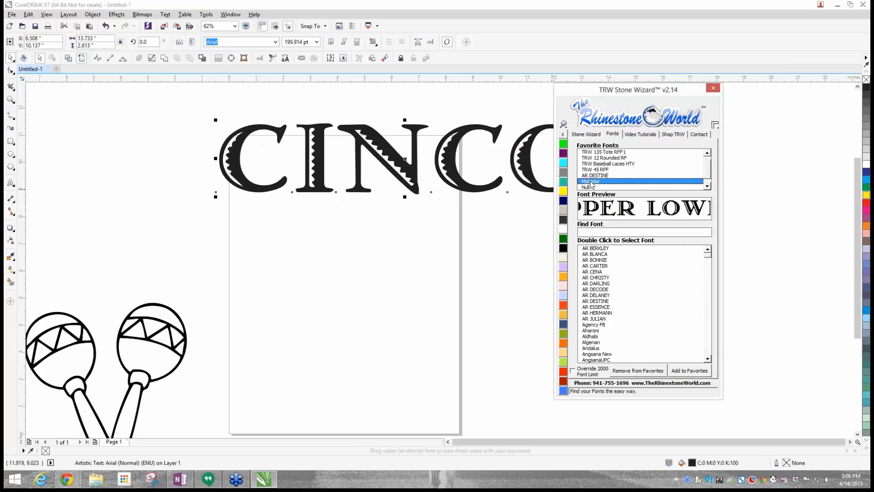
pyautogui.moveTo(433, 161); pyautogui.dragTo(369, 178)
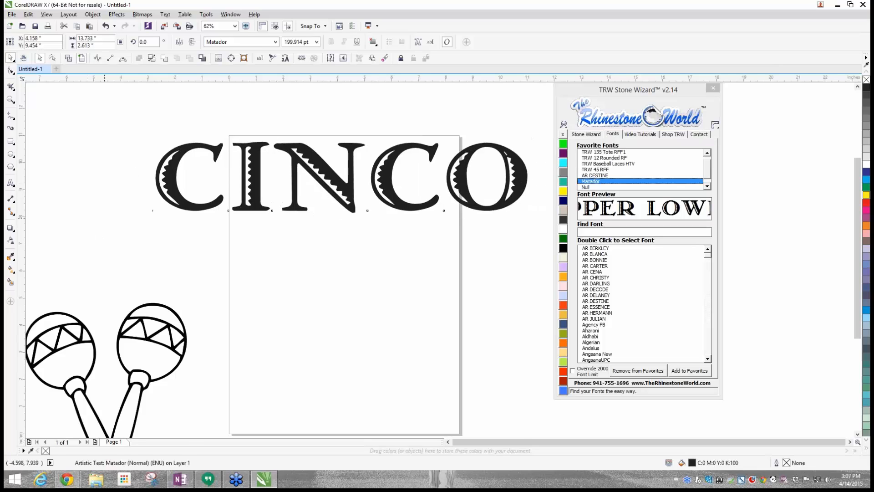
pyautogui.click(104, 217)
pyautogui.scroll(1, 173, 157)
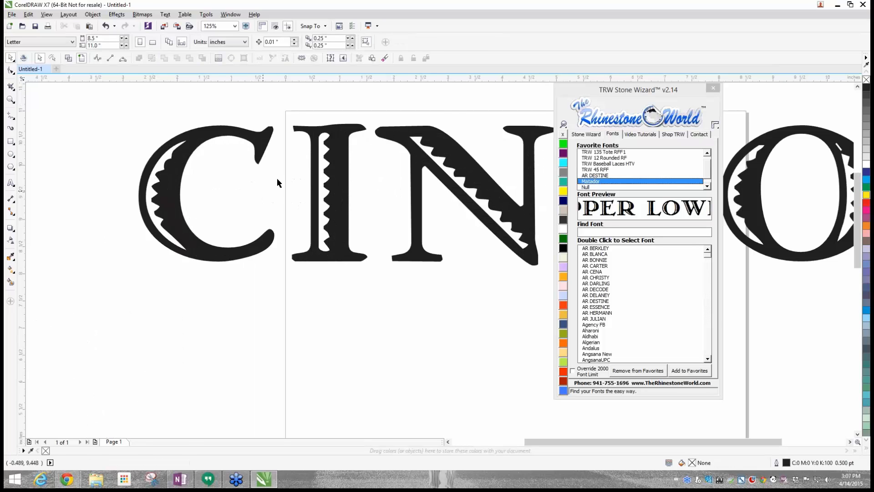
pyautogui.scroll(-1, 325, 165)
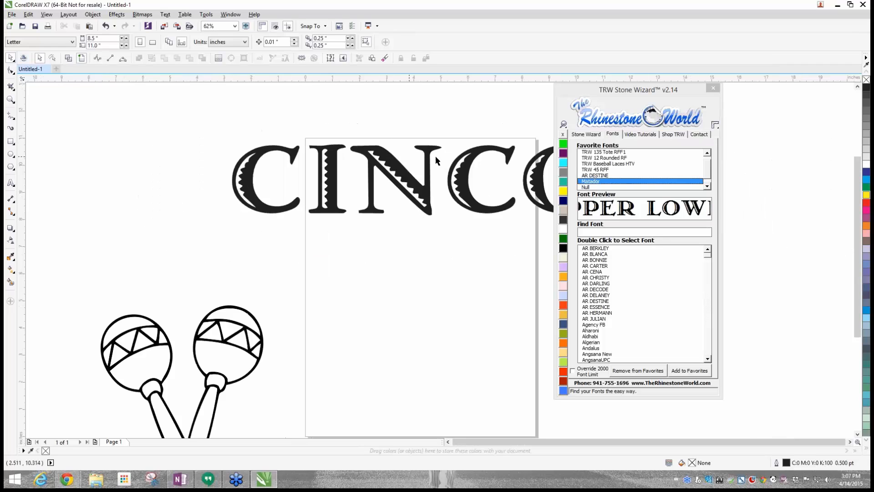
# - Scale the CINCO text down proportionally to about 12.16 inches wide
pyautogui.click(410, 177)
pyautogui.scroll(-2, 391, 177)
pyautogui.scroll(1, 386, 178)
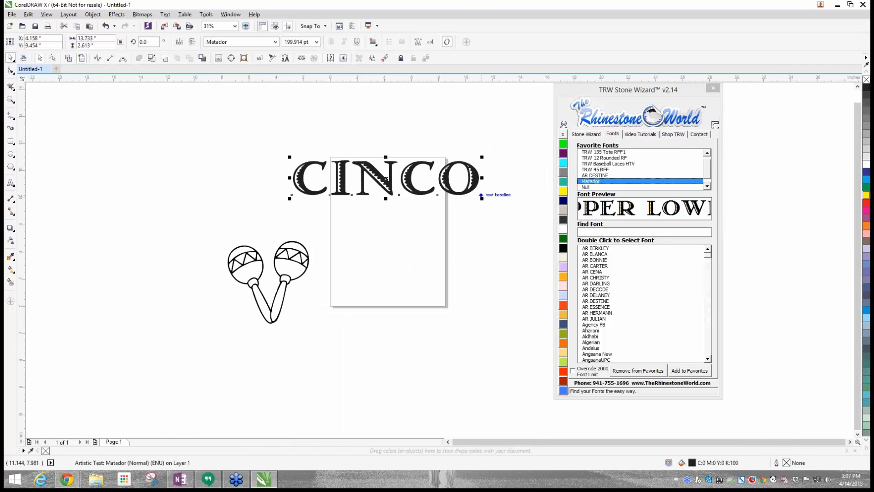
pyautogui.moveTo(482, 199); pyautogui.dragTo(459, 179)
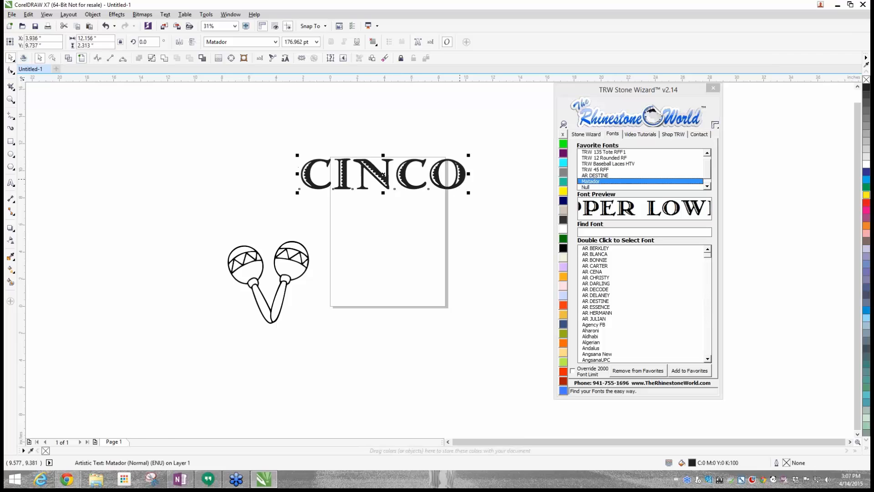
# - Apply the favourite font Bernard MT Condensed to the CINCO text and enlarge the word to about 8.7 inches wide
pyautogui.scroll(1, 383, 174)
pyautogui.click(707, 186)
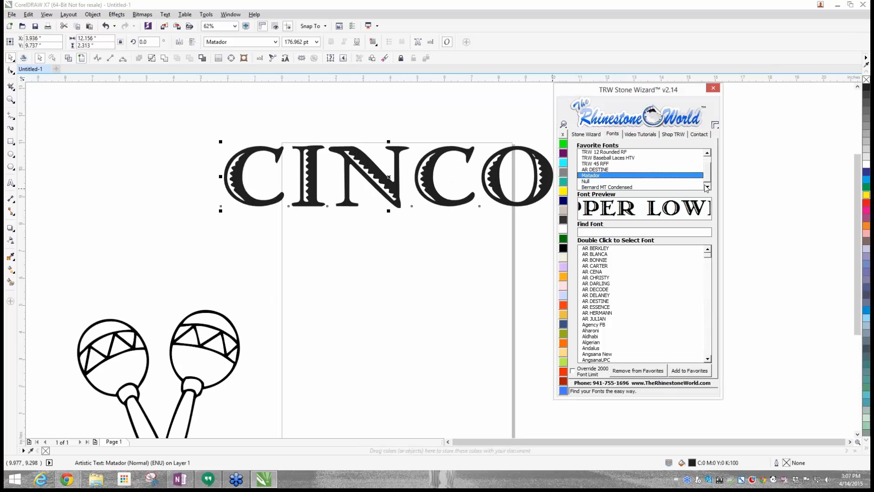
pyautogui.click(596, 187)
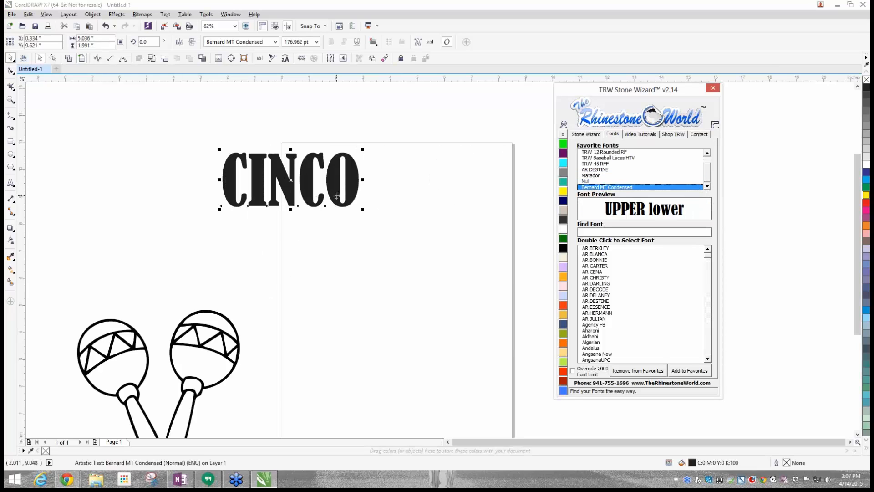
pyautogui.moveTo(337, 196); pyautogui.dragTo(513, 240)
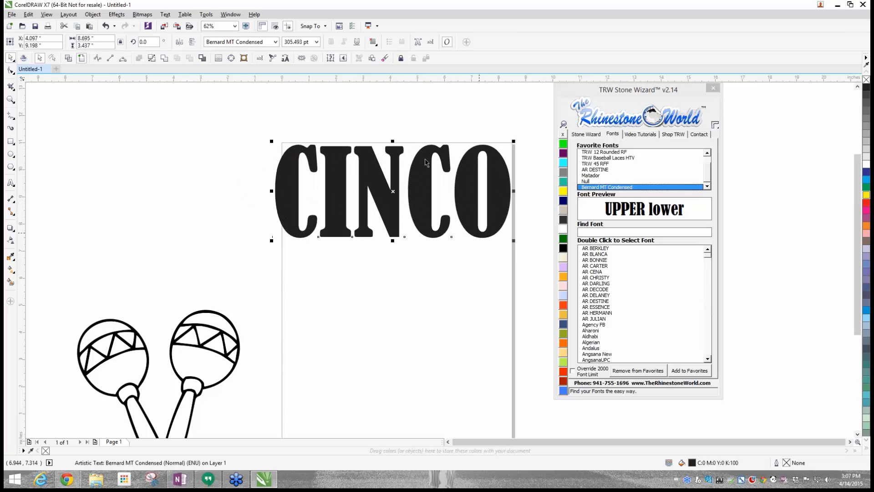
pyautogui.moveTo(424, 196); pyautogui.dragTo(351, 189)
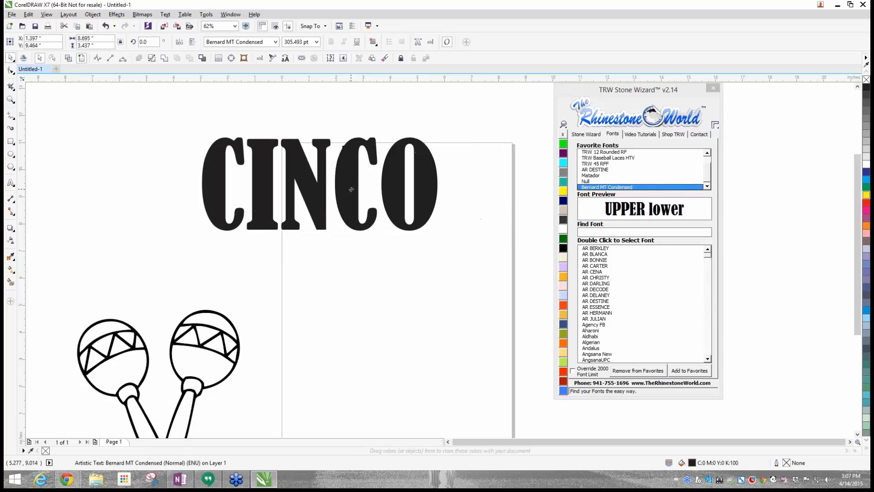
# - Enlarge the CINCO text to about 9.58 inches wide and centre it across the page's top edge
pyautogui.moveTo(446, 237); pyautogui.dragTo(467, 256)
pyautogui.moveTo(451, 200); pyautogui.dragTo(512, 207)
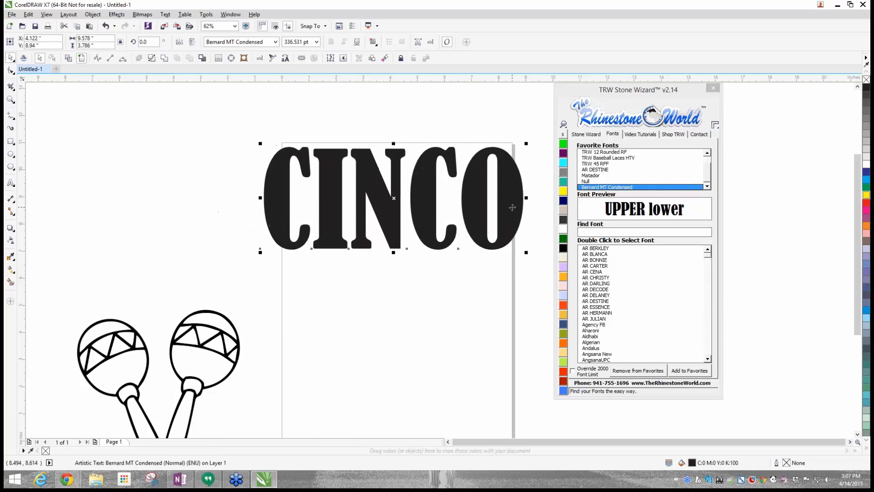
pyautogui.scroll(-2, 512, 208)
pyautogui.scroll(2, 522, 185)
pyautogui.moveTo(471, 232); pyautogui.dragTo(468, 181)
# - Place a copy of CINCO below the original using Copy Selected with a spacing of 1, and pull the two words farther apart
pyautogui.click(580, 134)
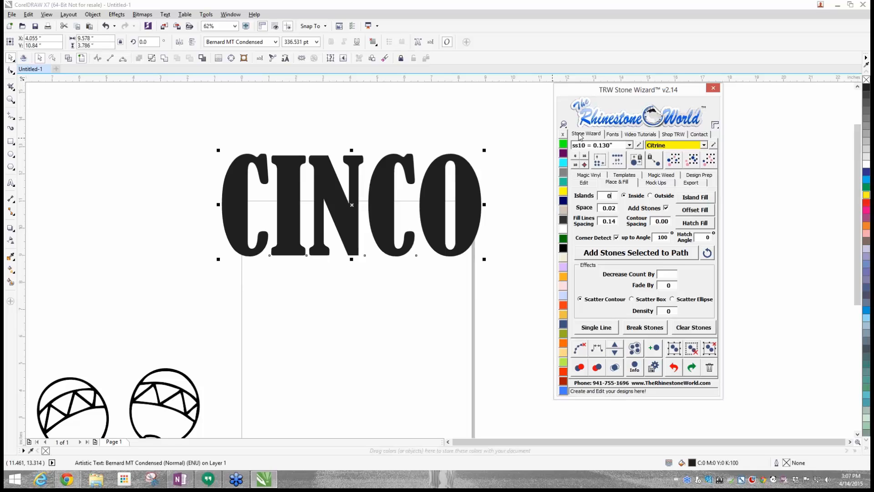
pyautogui.click(585, 182)
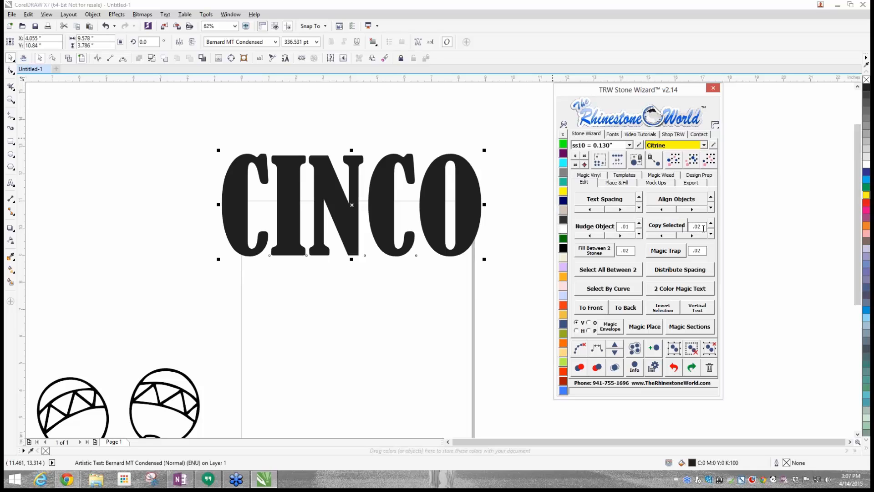
pyautogui.moveTo(703, 228); pyautogui.dragTo(689, 229)
pyautogui.click(711, 235)
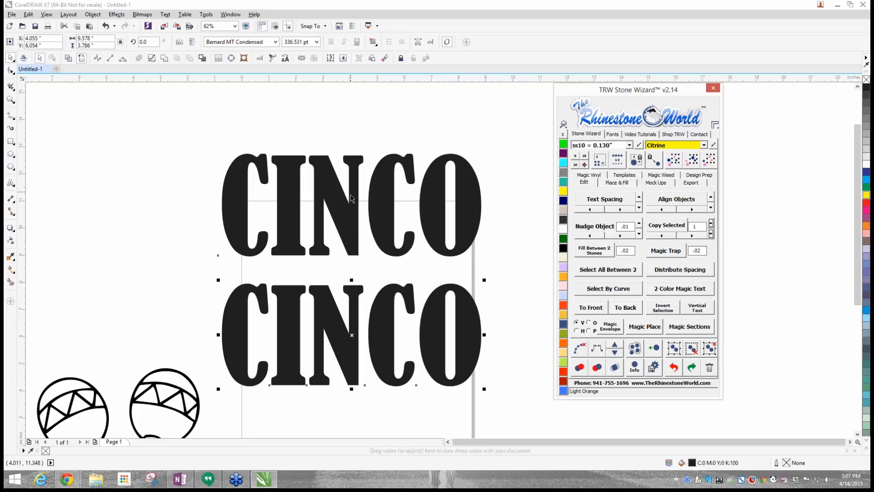
pyautogui.moveTo(350, 195); pyautogui.dragTo(353, 159)
pyautogui.moveTo(346, 357); pyautogui.dragTo(345, 378)
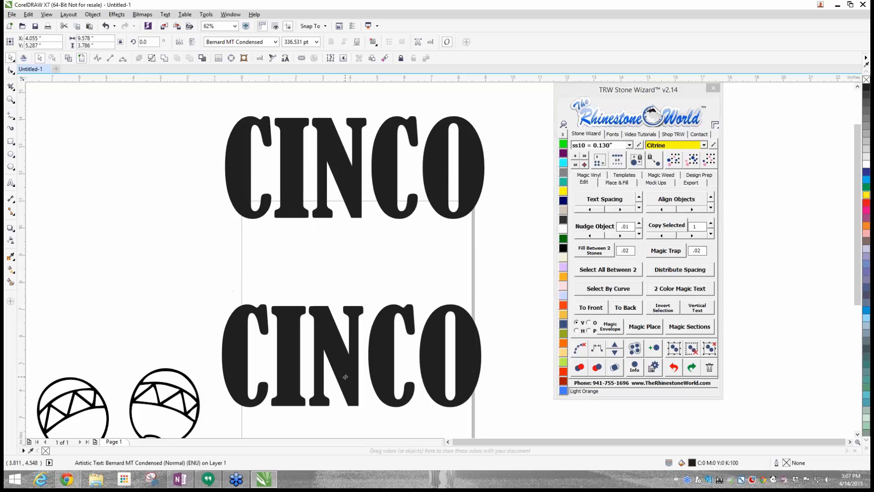
# - Change the wording of the lower CINCO copy to "MAYO"
pyautogui.doubleClick(477, 340)
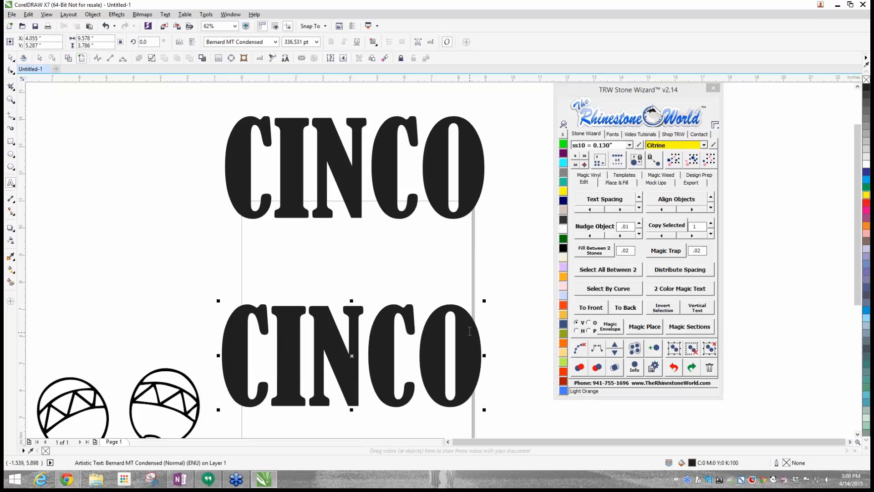
pyautogui.moveTo(482, 332); pyautogui.dragTo(230, 339)
pyautogui.write('MAYO')
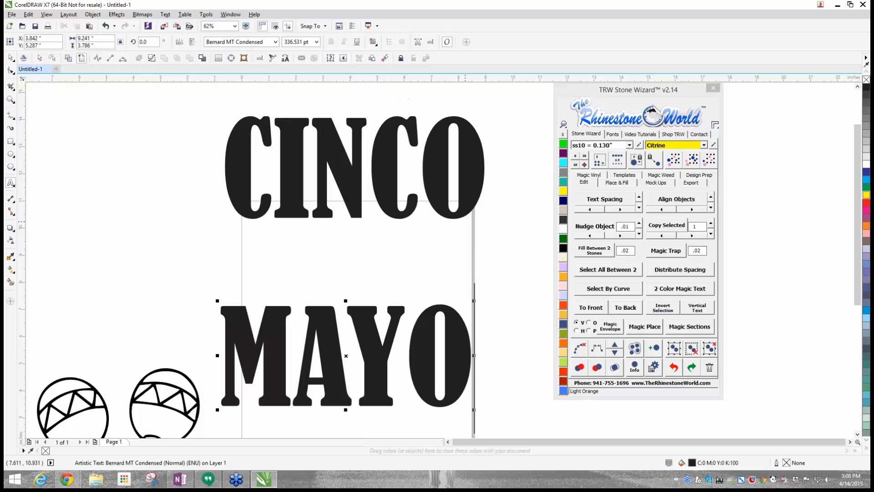
pyautogui.click(12, 58)
pyautogui.click(291, 275)
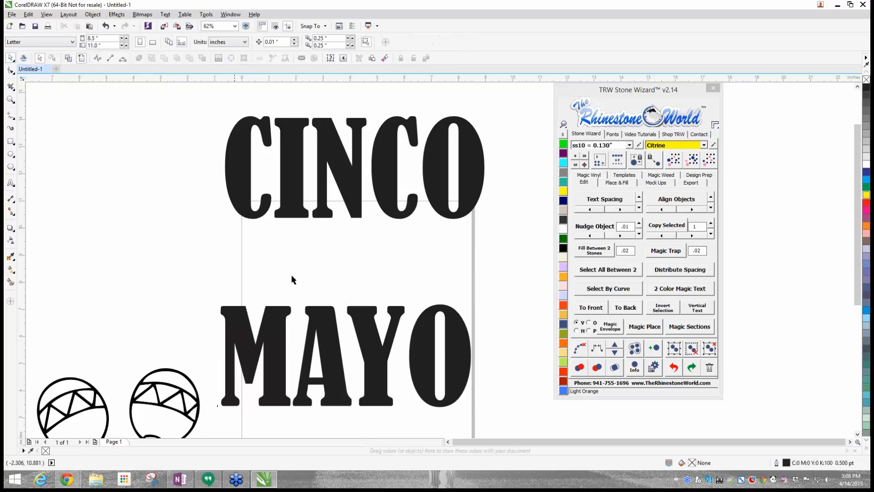
# - Position MAYO across the lower end of the page and lower CINCO onto the page's upper end
pyautogui.moveTo(322, 325); pyautogui.dragTo(348, 369)
pyautogui.scroll(-1, 350, 357)
pyautogui.scroll(1, 355, 370)
pyautogui.moveTo(369, 341); pyautogui.dragTo(362, 368)
pyautogui.moveTo(367, 228); pyautogui.dragTo(368, 265)
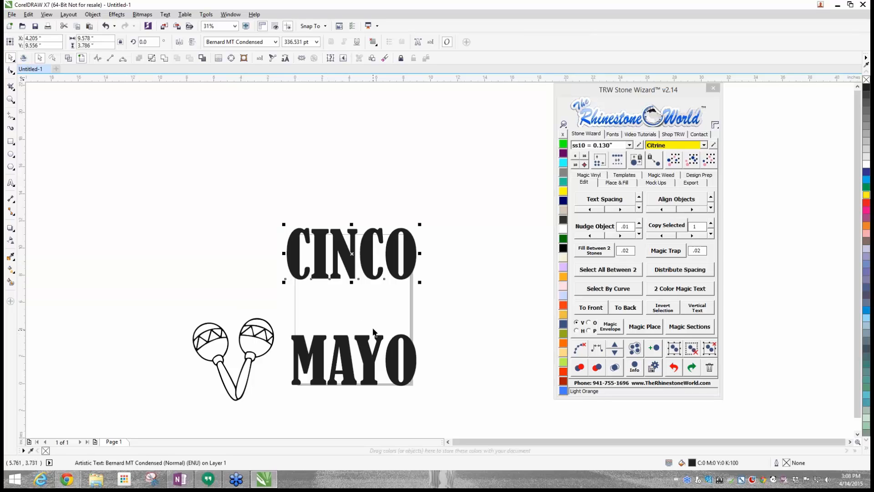
pyautogui.moveTo(376, 336); pyautogui.dragTo(373, 358)
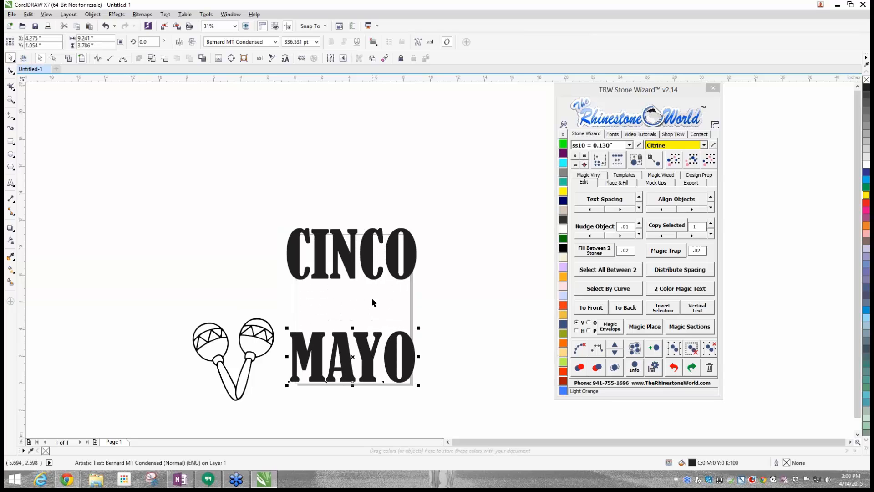
# - Raise the CINCO text so that it sits just above the page's top edge, widening the gap to MAYO
pyautogui.click(368, 254)
pyautogui.scroll(-1, 346, 304)
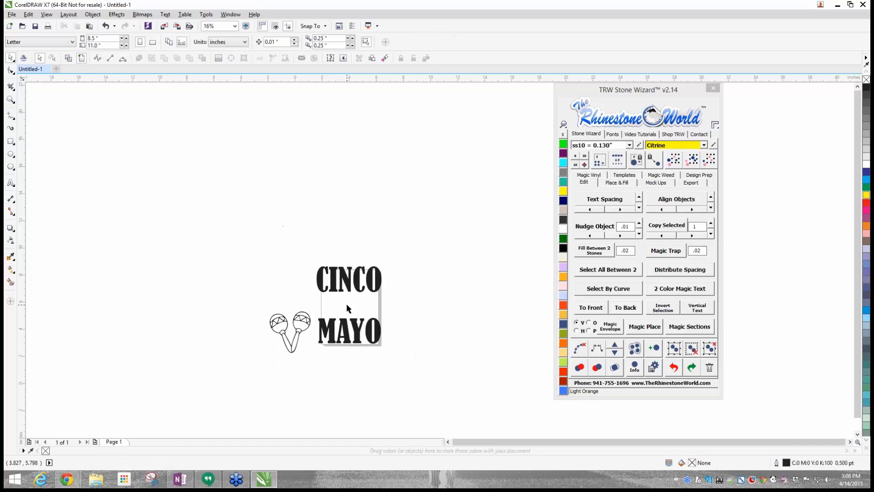
pyautogui.scroll(1, 347, 304)
pyautogui.moveTo(352, 240); pyautogui.dragTo(353, 237)
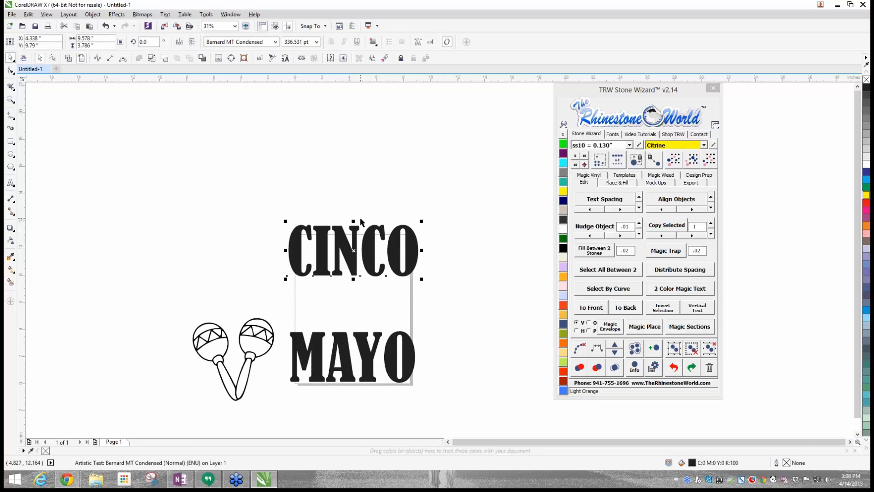
pyautogui.scroll(1, 359, 219)
pyautogui.scroll(-1, 354, 224)
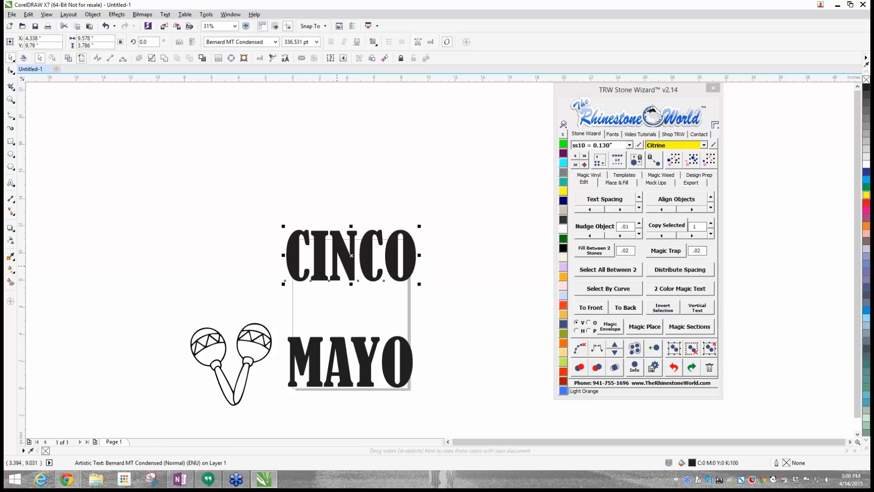
pyautogui.moveTo(332, 254); pyautogui.dragTo(335, 213)
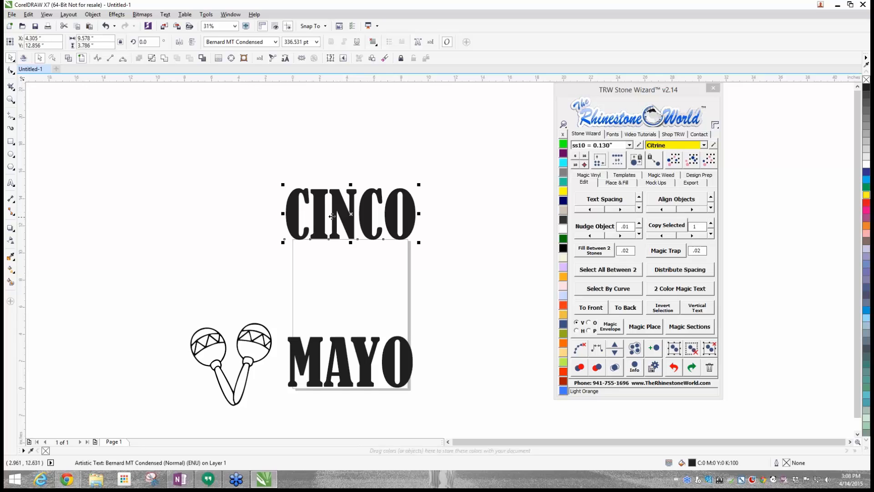
pyautogui.click(237, 199)
pyautogui.scroll(1, 395, 228)
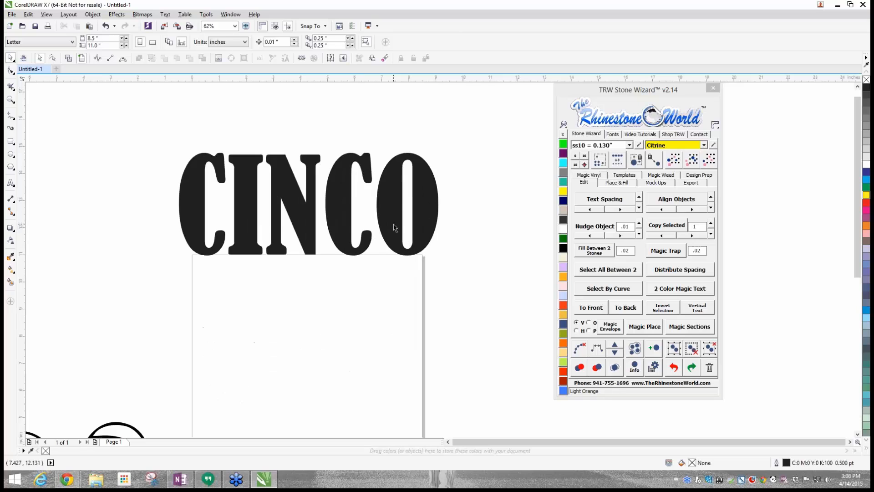
pyautogui.scroll(-1, 395, 227)
# - Move the Stone Wizard window close beside the CINCO and MAYO lettering
pyautogui.moveTo(687, 89); pyautogui.dragTo(583, 118)
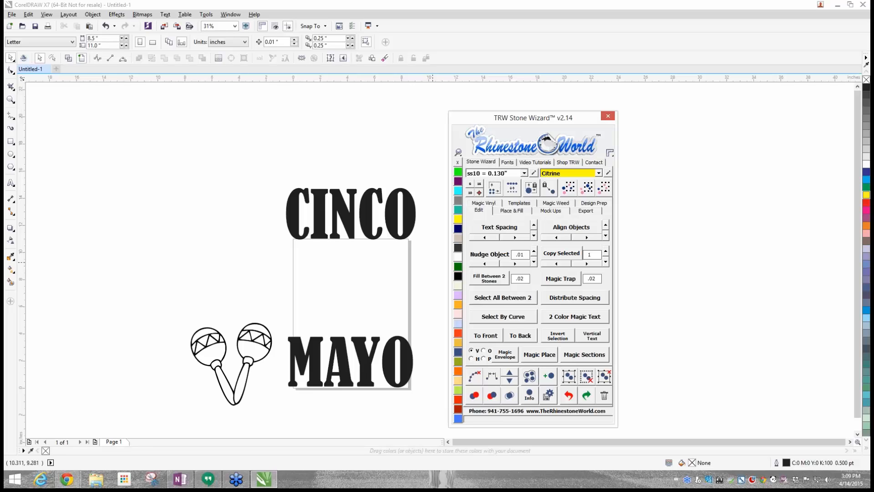
pyautogui.moveTo(553, 118)
pyautogui.mouseDown()
pyautogui.moveTo(558, 280)
pyautogui.moveTo(599, 102)
pyautogui.moveTo(547, 135)
pyautogui.moveTo(560, 106)
pyautogui.mouseUp()
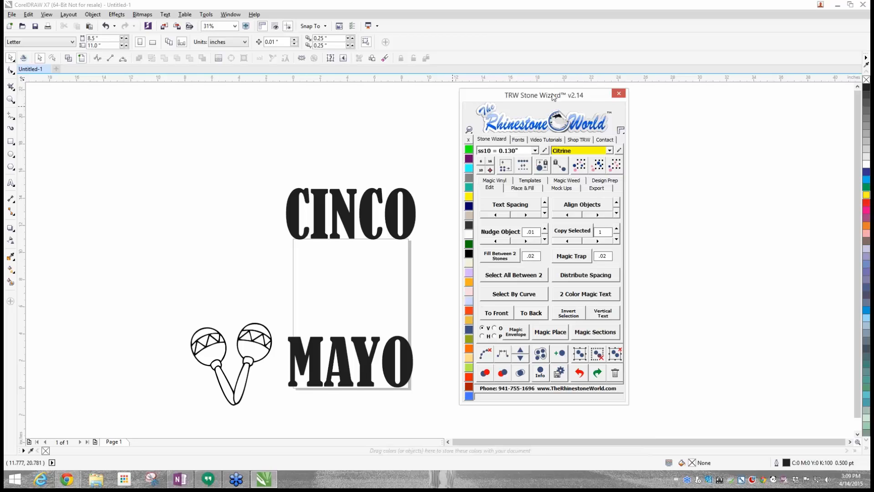
pyautogui.moveTo(553, 96); pyautogui.dragTo(530, 90)
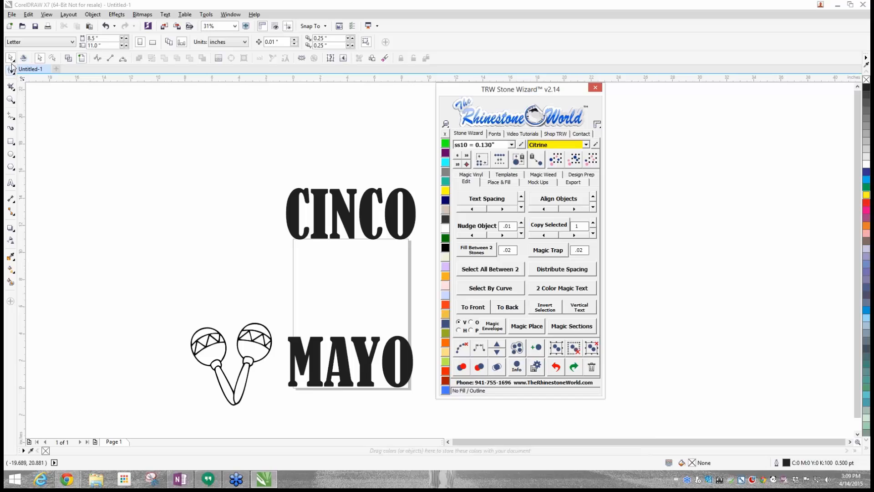
# - Activate the Envelope tool from the group of interactive effect tools
pyautogui.click(13, 231)
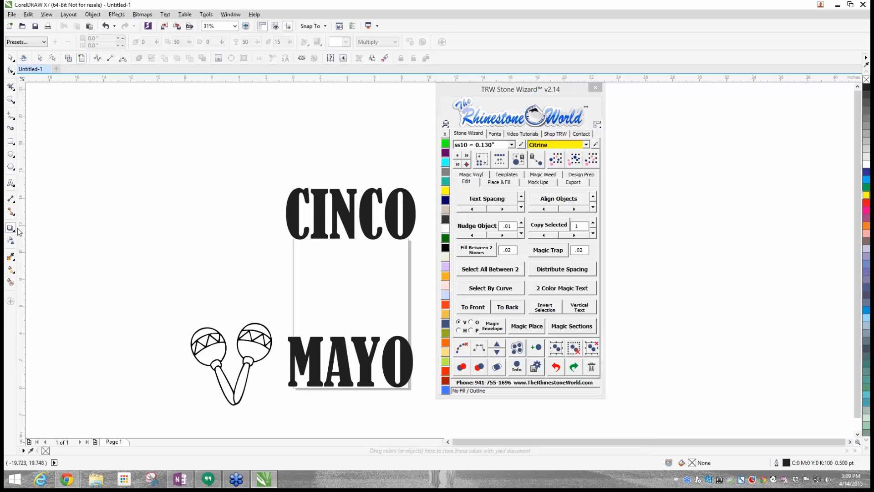
pyautogui.click(14, 233)
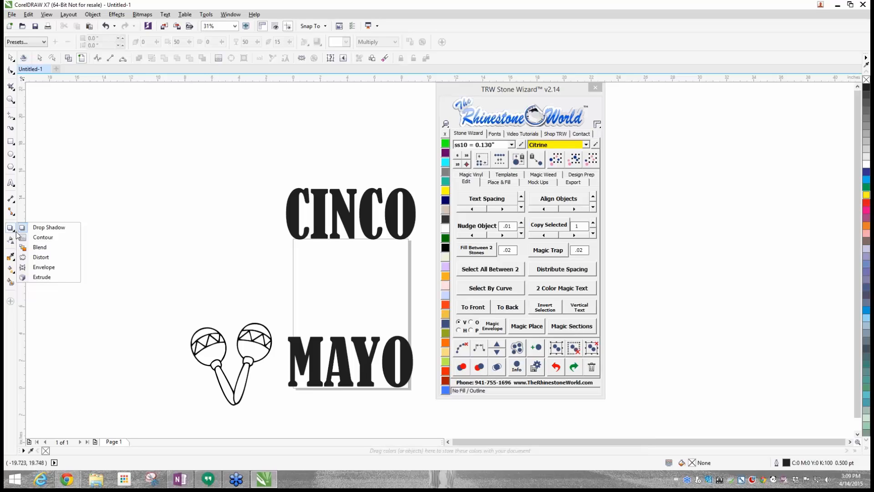
pyautogui.click(11, 257)
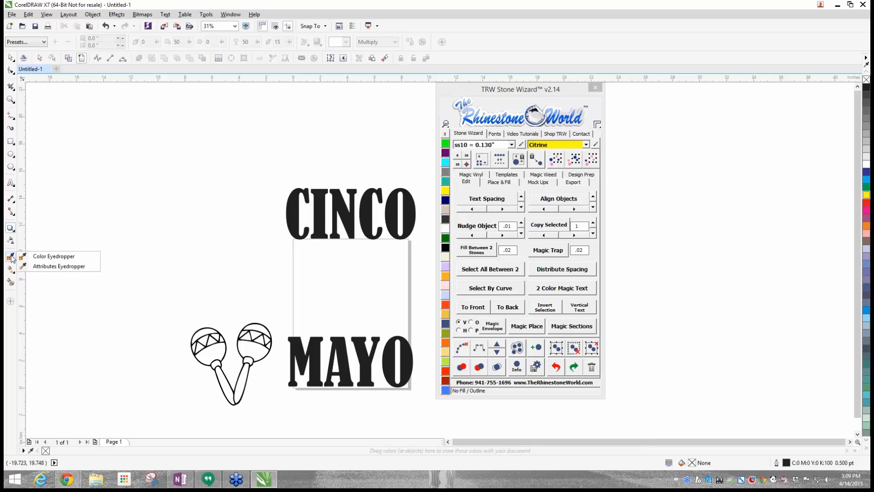
pyautogui.click(14, 231)
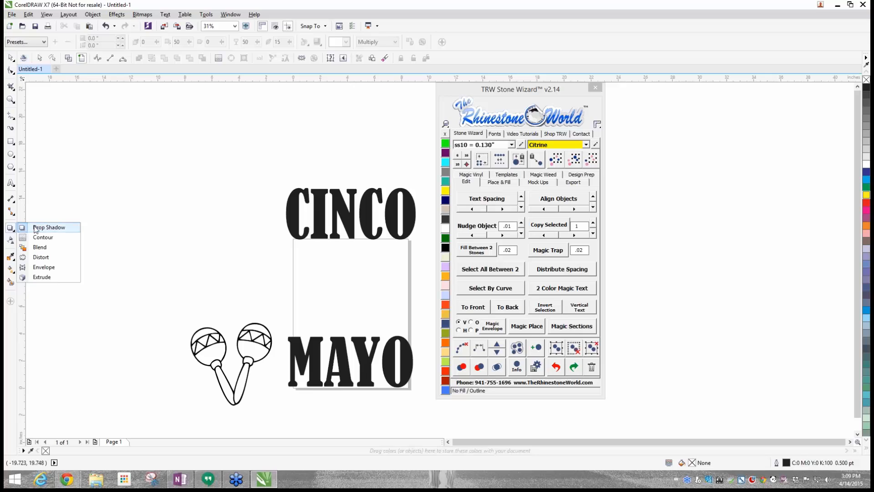
pyautogui.click(41, 267)
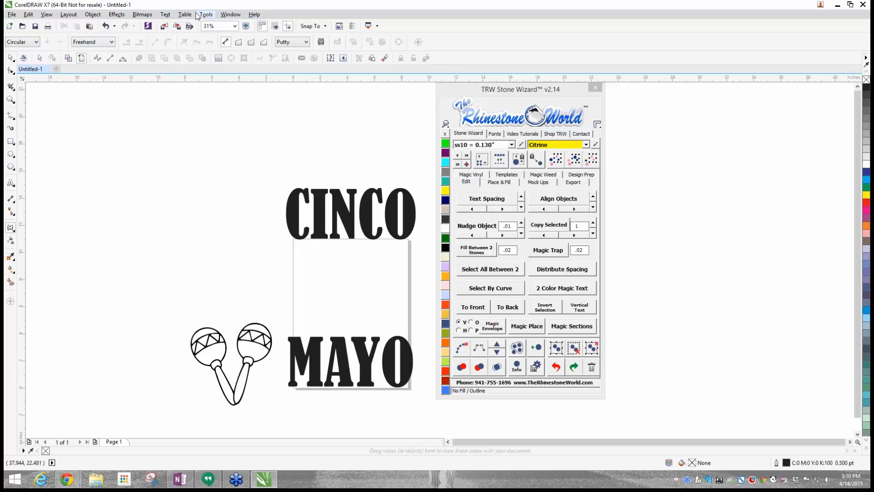
# - Show the Envelope effect's docked settings beside the page
pyautogui.click(114, 14)
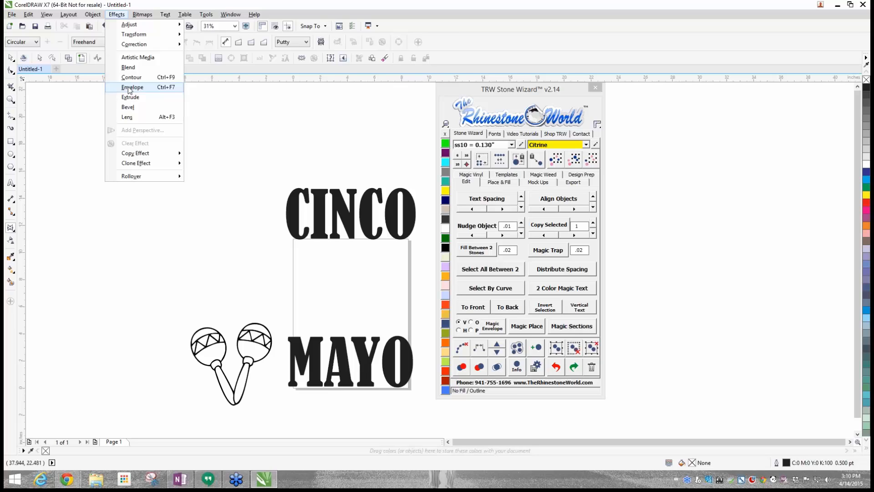
pyautogui.click(167, 91)
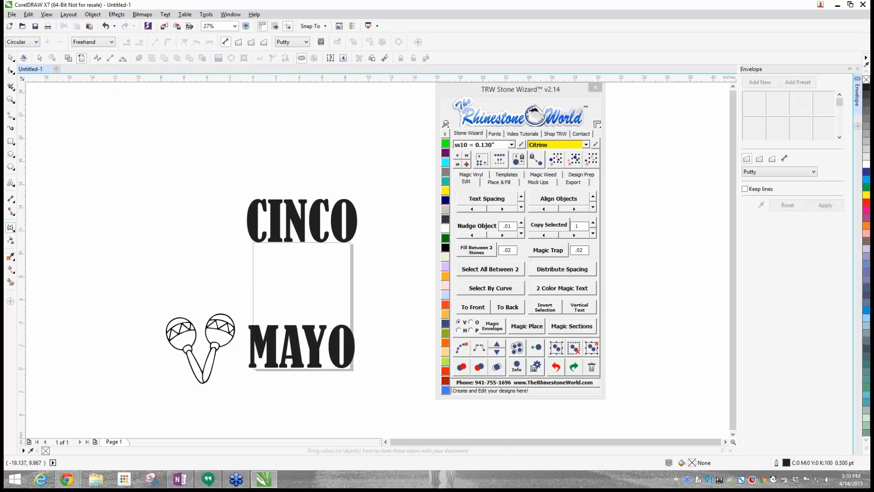
pyautogui.click(165, 15)
pyautogui.moveTo(11, 16)
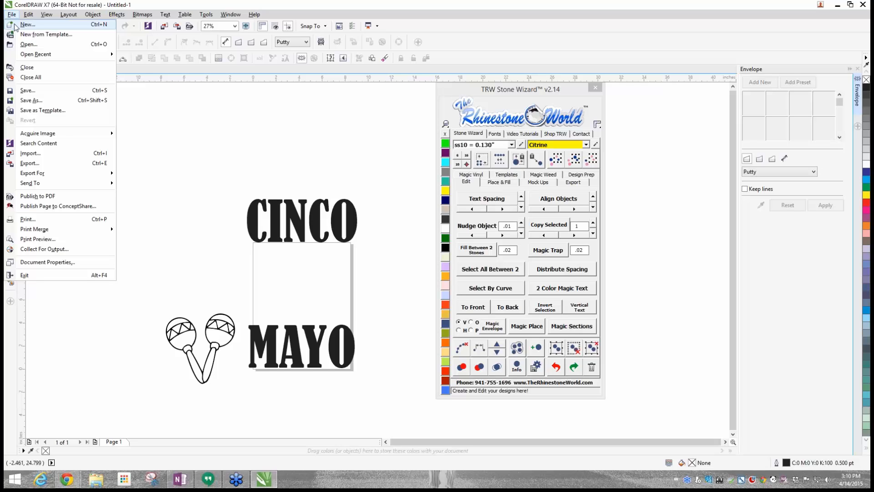
pyautogui.click(193, 143)
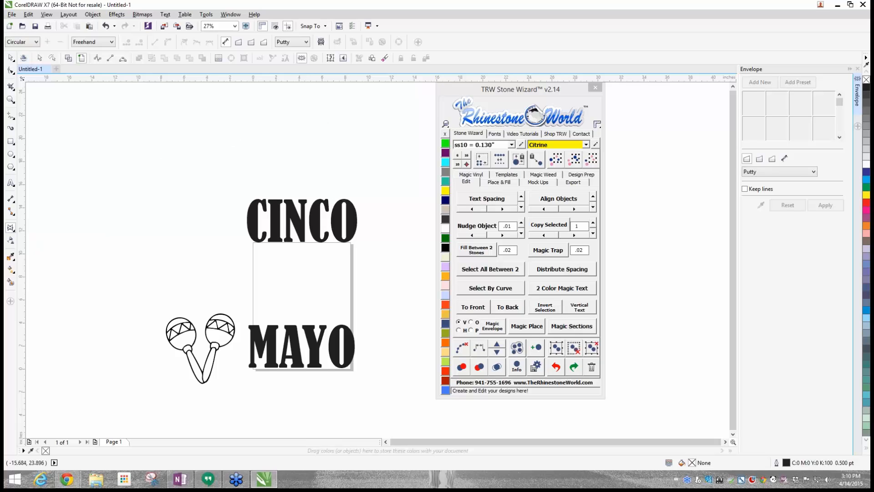
# - Lower the CINCO text by about 1.3 inches so that it overlaps the page's top edge
pyautogui.click(10, 58)
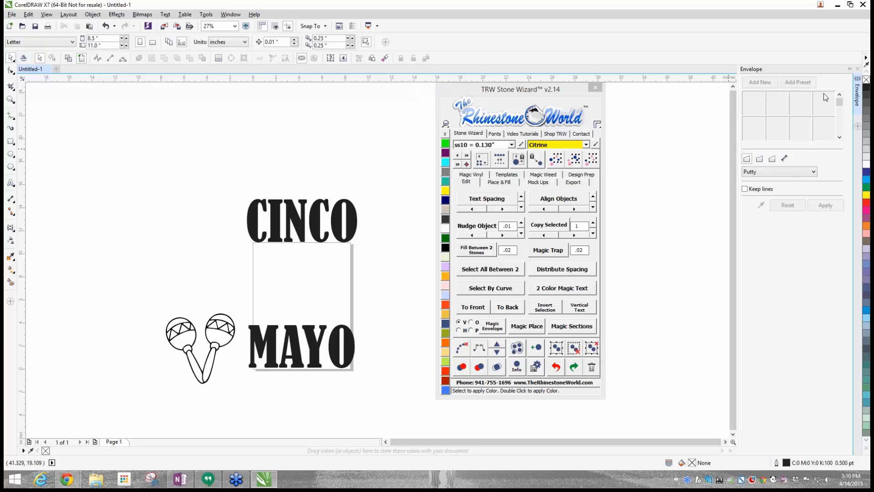
pyautogui.click(333, 224)
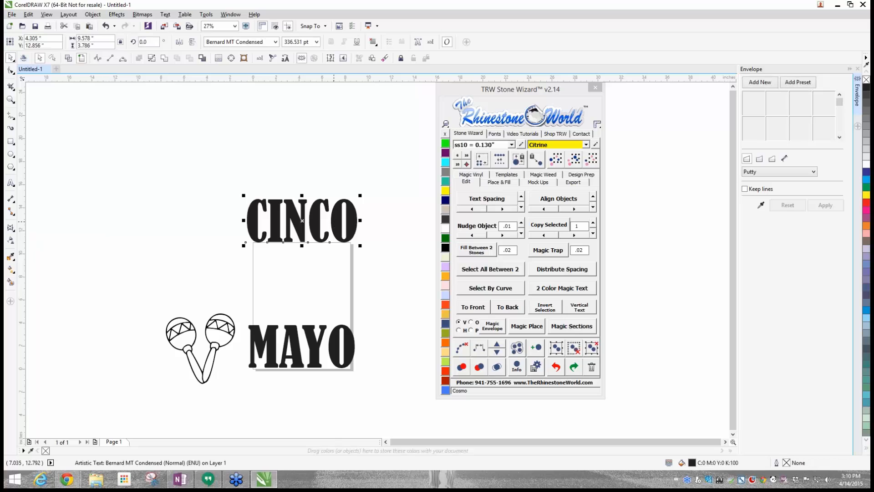
pyautogui.scroll(-3, 327, 238)
pyautogui.scroll(2, 314, 223)
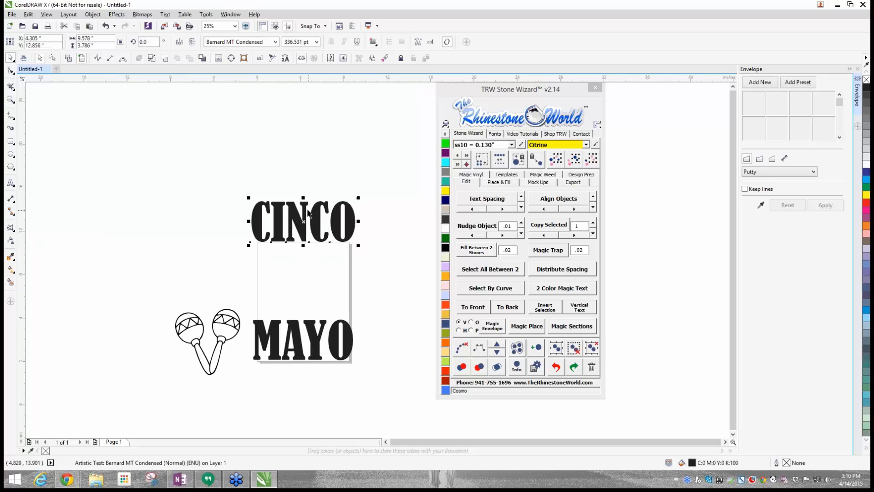
pyautogui.moveTo(309, 212); pyautogui.dragTo(315, 230)
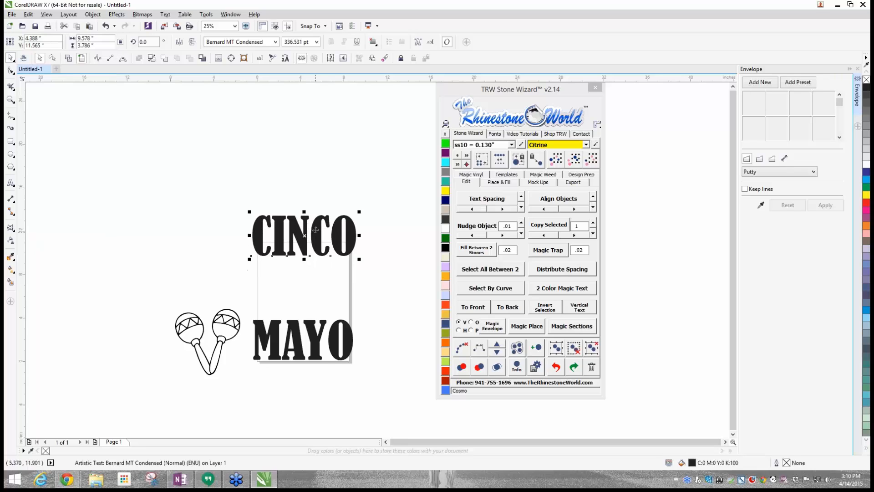
# - Move the CINCO text to about X 3.58, Y 12.17 inches, above the page's top edge
pyautogui.click(292, 227)
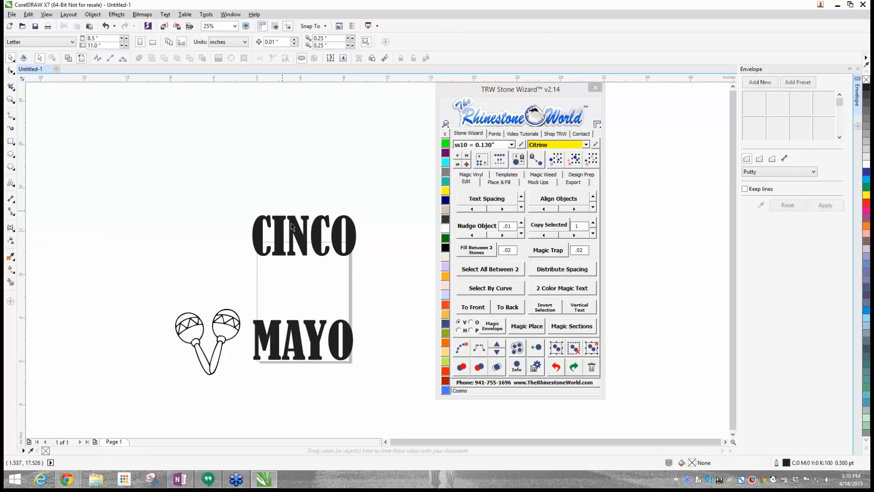
pyautogui.click(292, 227)
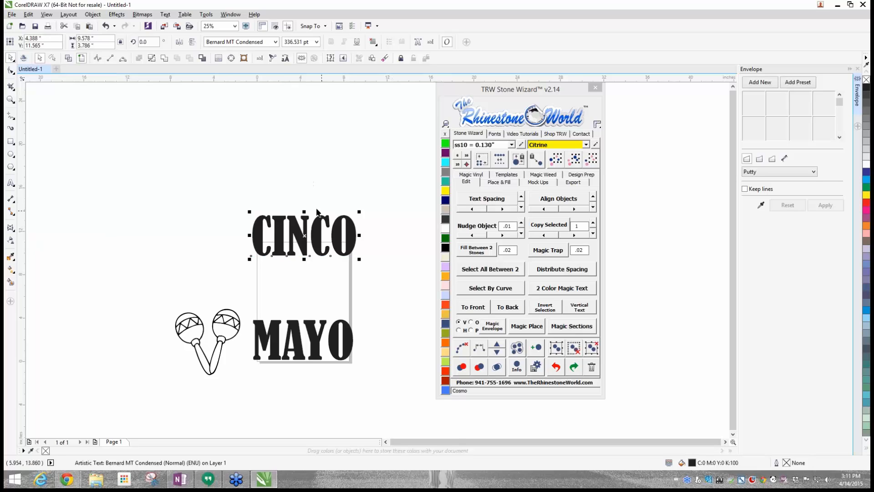
pyautogui.click(766, 84)
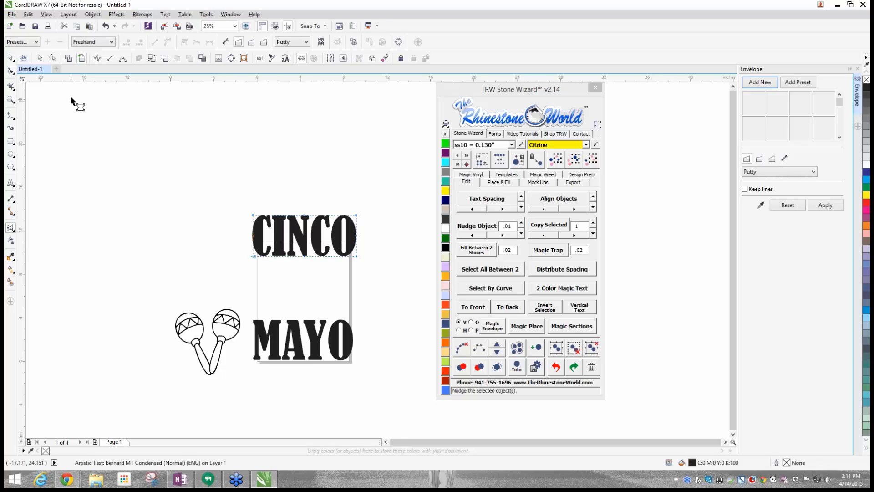
pyautogui.click(10, 58)
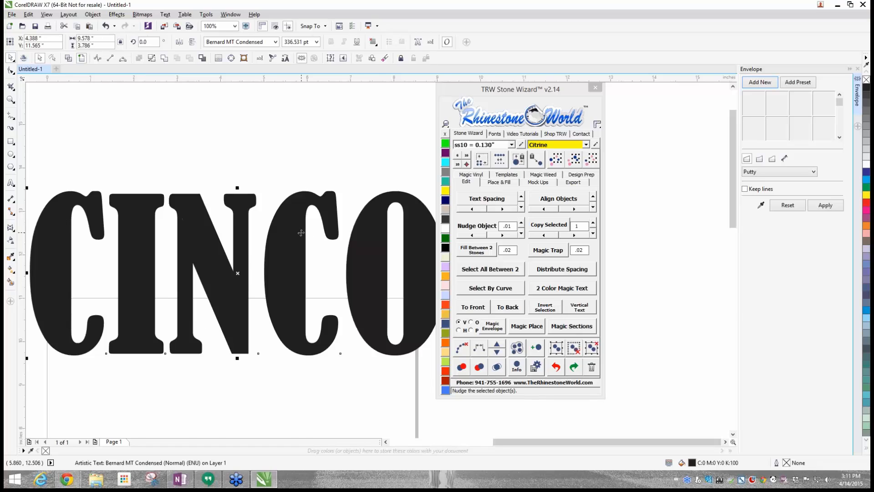
pyautogui.scroll(-1, 302, 233)
pyautogui.moveTo(302, 232); pyautogui.dragTo(284, 219)
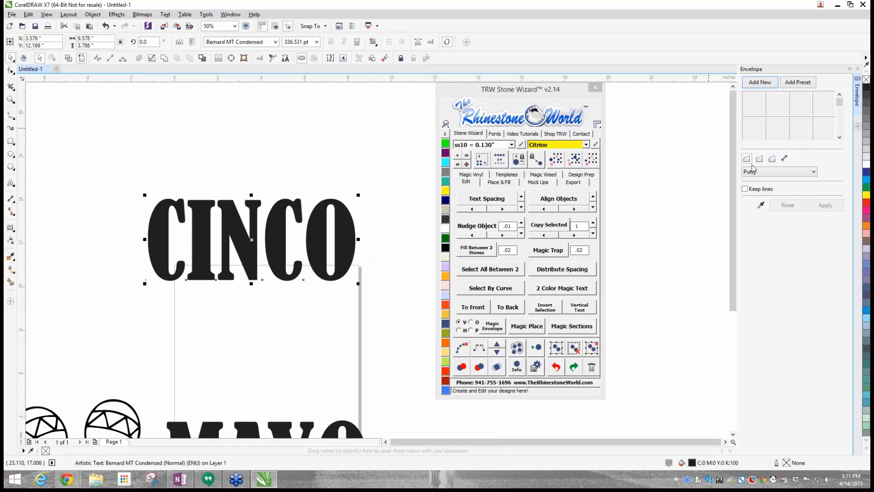
# - Add a new envelope to the CINCO text and try peaking its top edge by raising the middle node in Straight Line mode
pyautogui.click(757, 84)
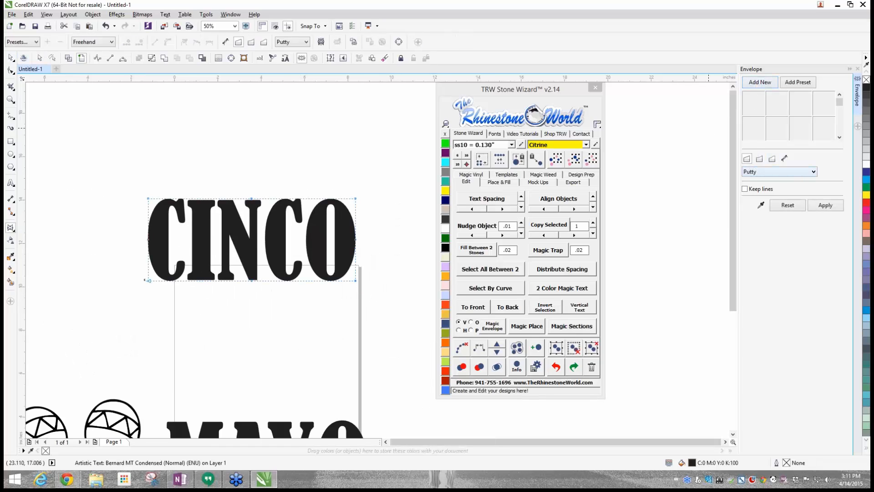
pyautogui.moveTo(251, 199); pyautogui.dragTo(252, 140)
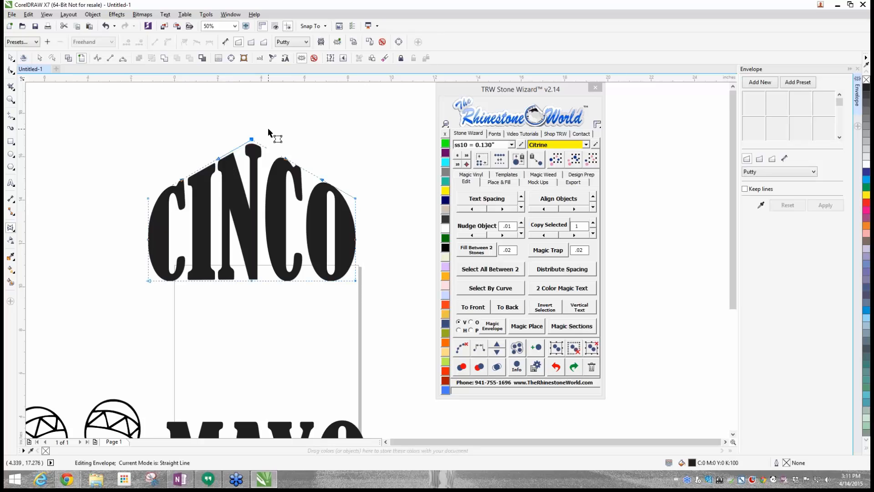
pyautogui.hotkey('ctrl', 'z')
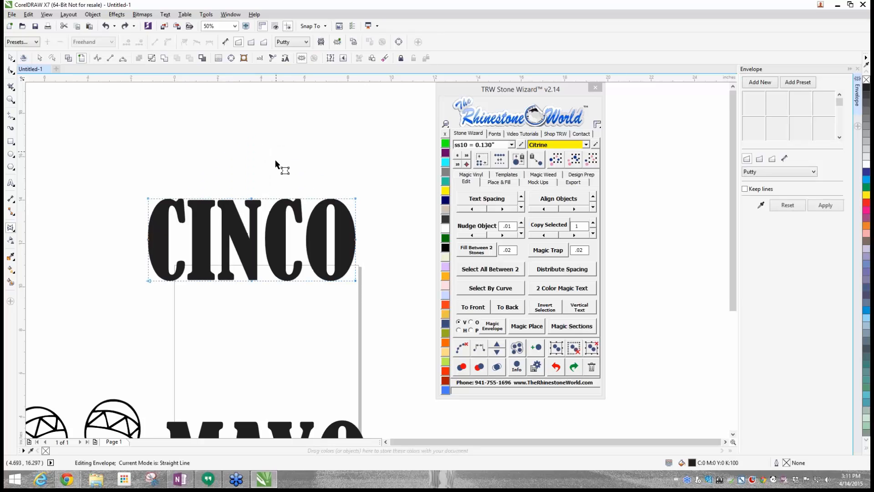
# - Try curving only the top edge of CINCO upward by raising the middle node in Single Arc mode
pyautogui.click(772, 159)
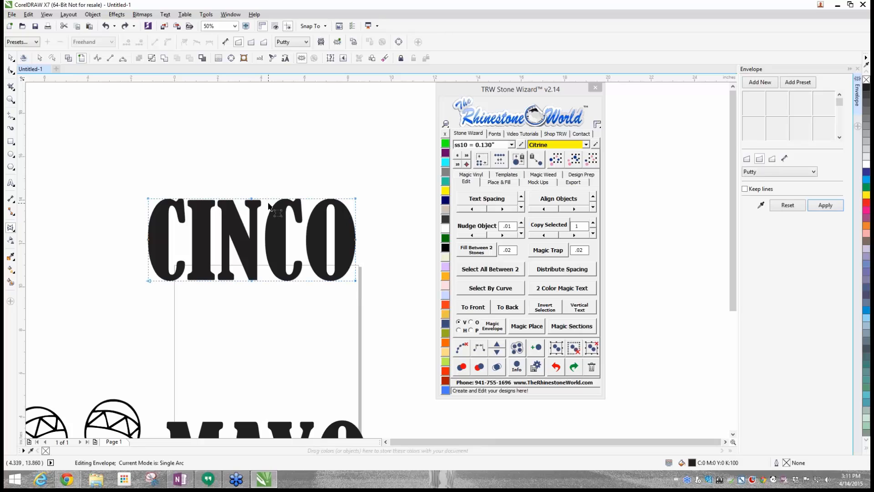
pyautogui.moveTo(247, 199); pyautogui.dragTo(255, 147)
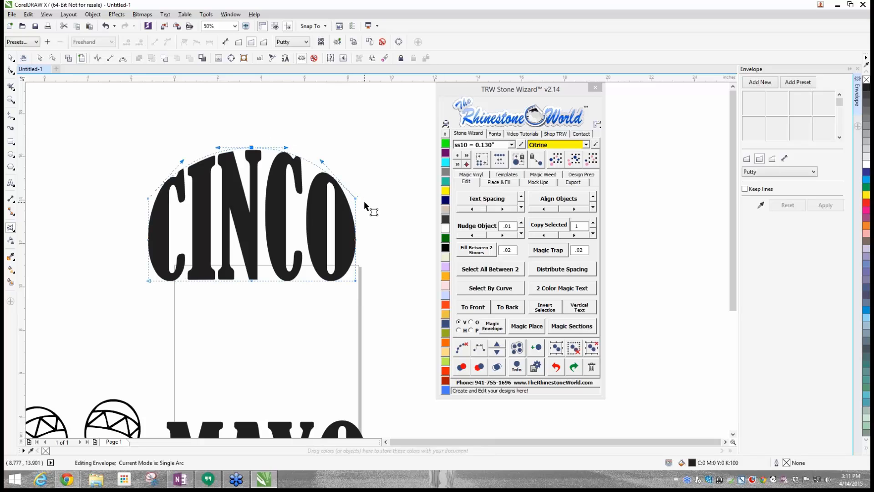
pyautogui.hotkey('ctrl', 'z')
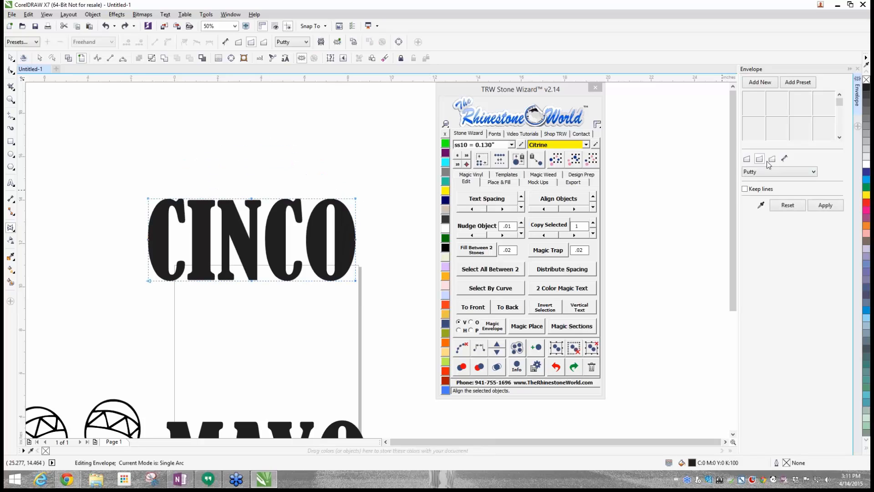
# - Try raising the top-middle envelope node of CINCO in Double Arc mode
pyautogui.click(772, 159)
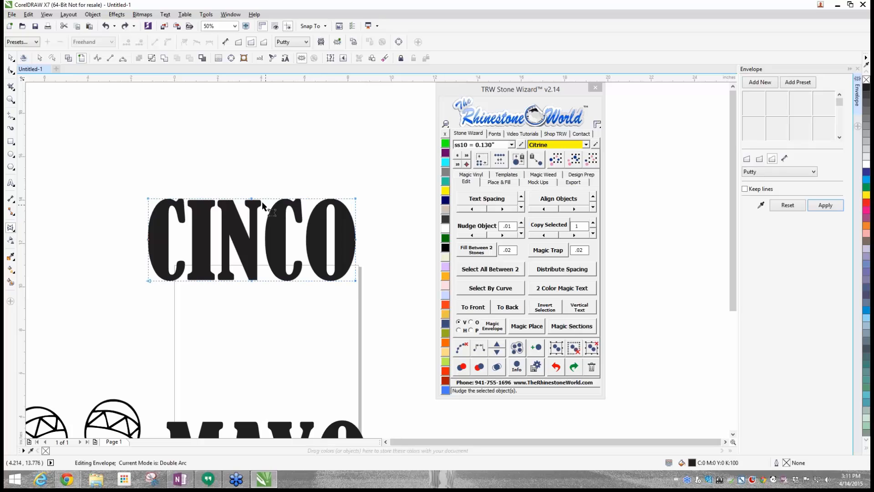
pyautogui.moveTo(252, 199); pyautogui.dragTo(253, 134)
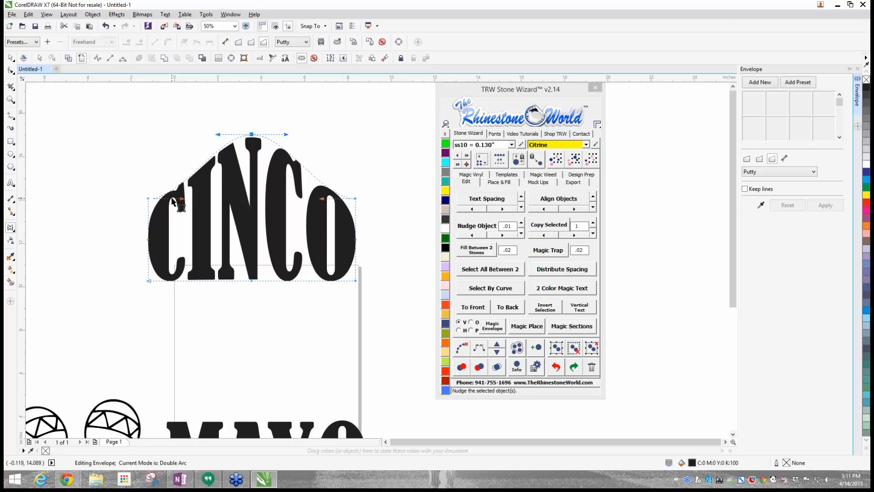
pyautogui.hotkey('ctrl', 'z')
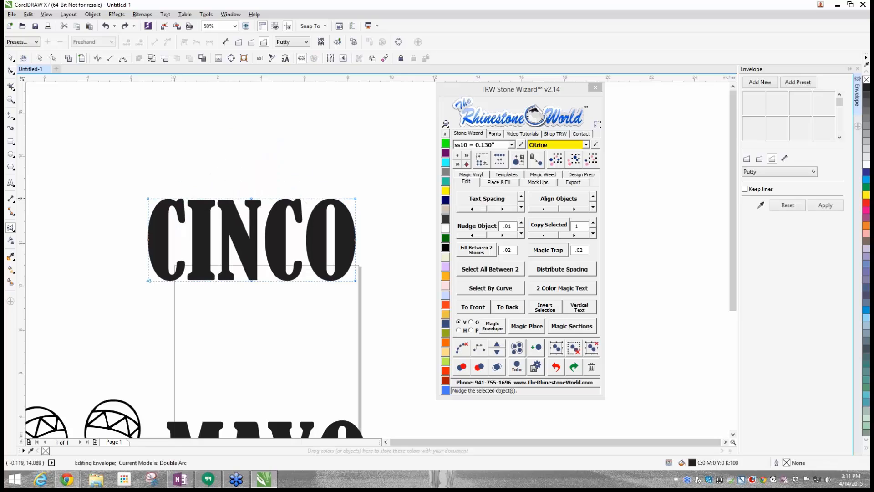
# - Try distorting CINCO freely in Unconstrained mode by moving the envelope's top-middle, top-left and bottom-left nodes, and undo all three changes
pyautogui.click(785, 159)
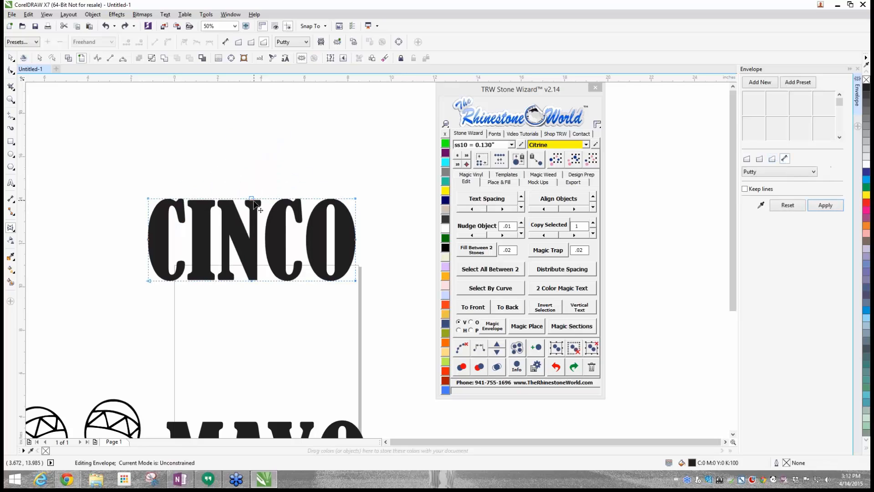
pyautogui.moveTo(251, 199); pyautogui.dragTo(311, 155)
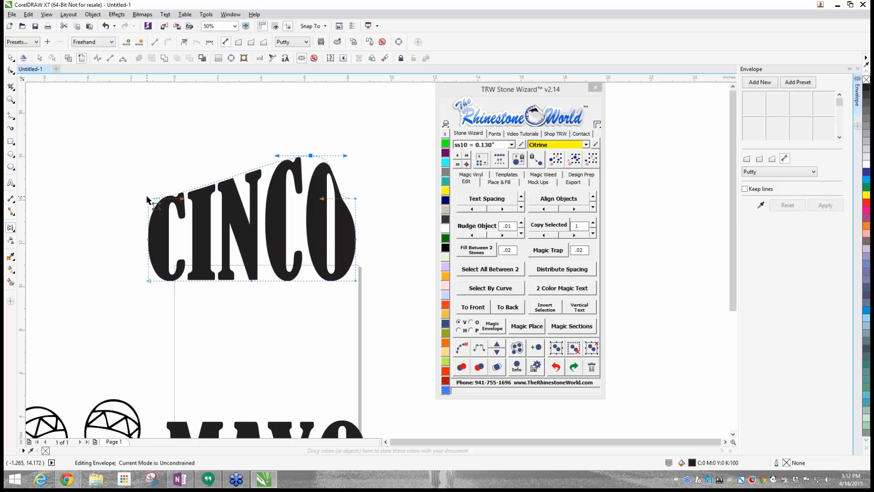
pyautogui.moveTo(149, 199); pyautogui.dragTo(80, 211)
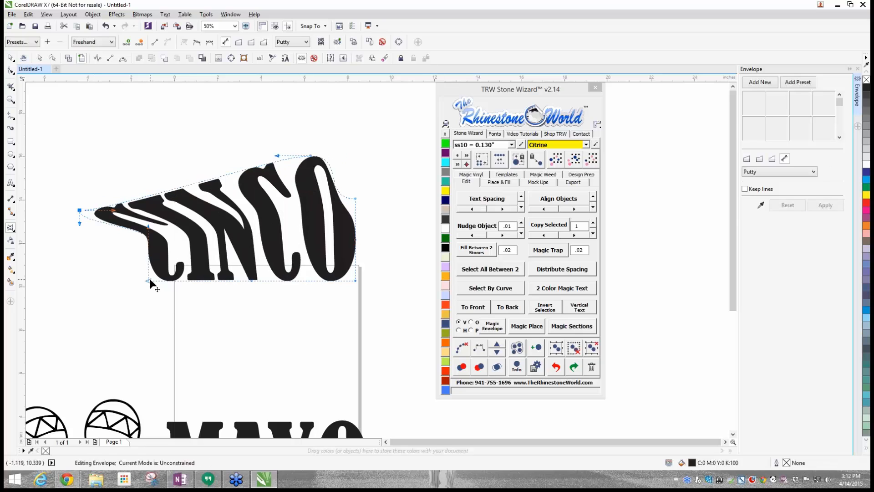
pyautogui.moveTo(149, 281); pyautogui.dragTo(150, 330)
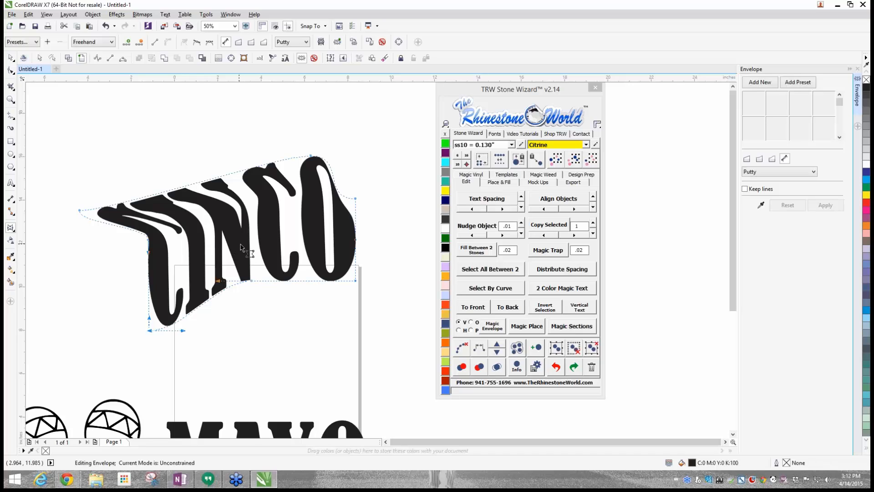
pyautogui.hotkey('ctrl', 'z')
pyautogui.hotkey('ctrl', 'z')
pyautogui.hotkey('ctrl', 'z')
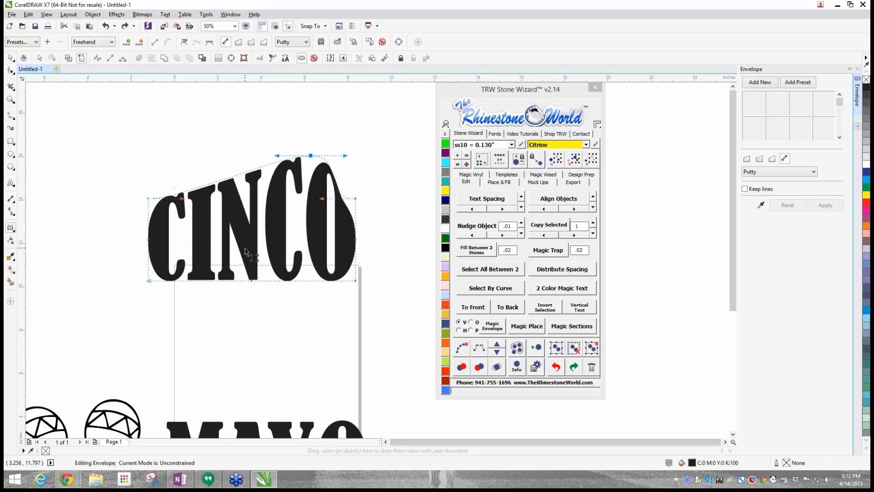
# - Set the CINCO envelope to Single Arc mode and try bulging its top and bottom edges outward by about 2 inches
pyautogui.click(760, 159)
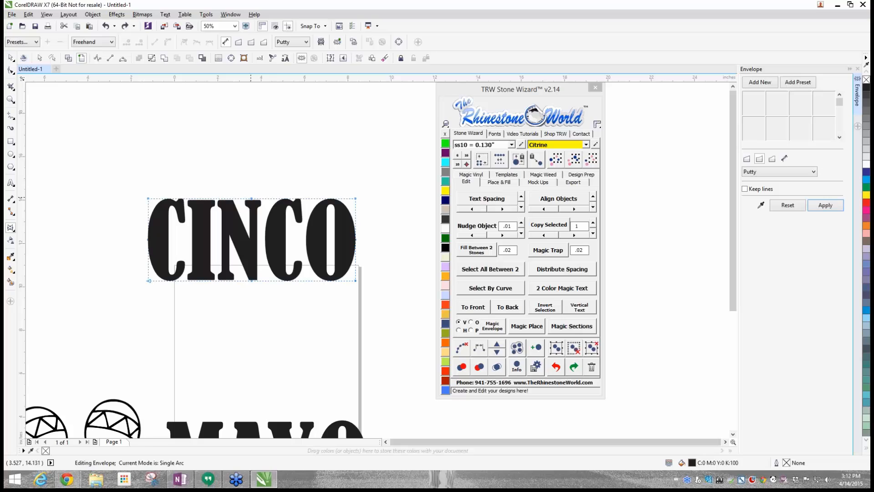
pyautogui.moveTo(252, 199); pyautogui.dragTo(251, 151)
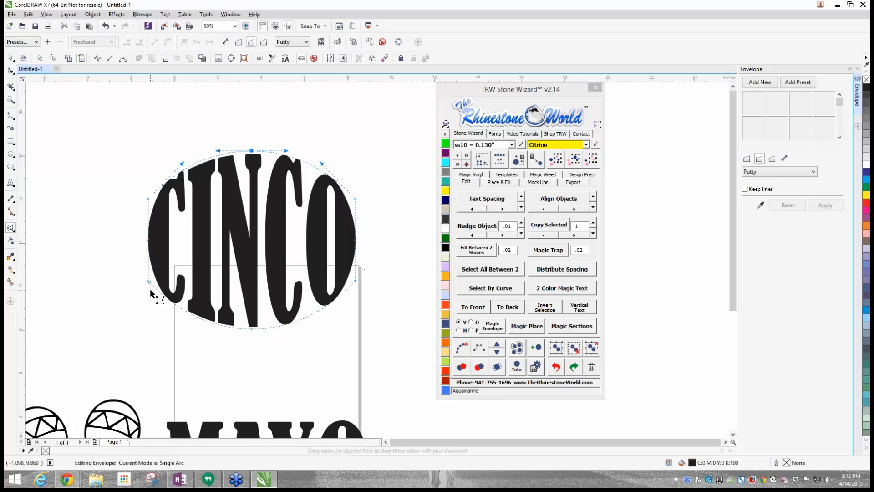
pyautogui.hotkey('ctrl', 'z')
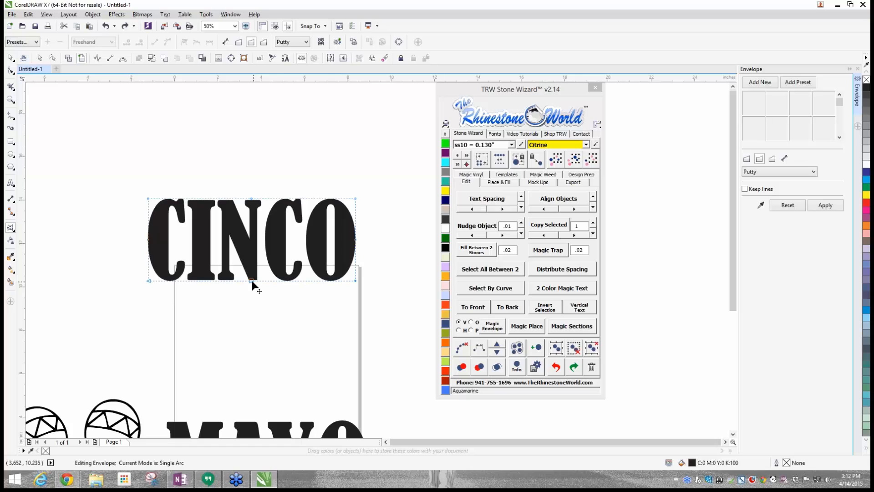
# - Arch the CINCO text by raising the envelope's top and bottom middle nodes together by about 2 inches, and finish envelope editing
pyautogui.moveTo(252, 280); pyautogui.dragTo(252, 154)
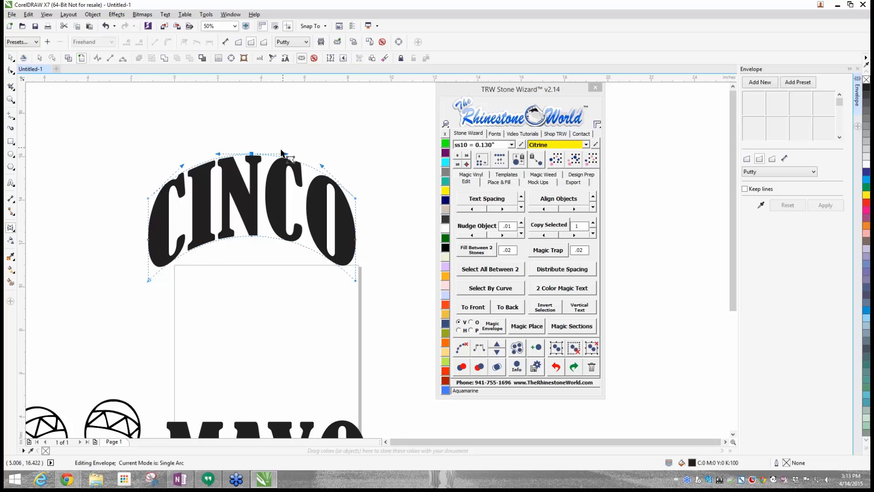
pyautogui.scroll(-3, 239, 260)
pyautogui.scroll(3, 239, 272)
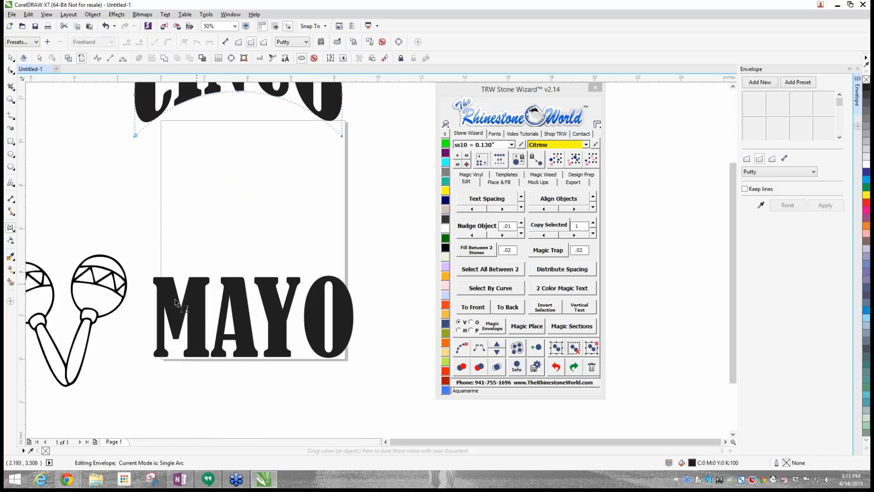
pyautogui.scroll(-1, 254, 298)
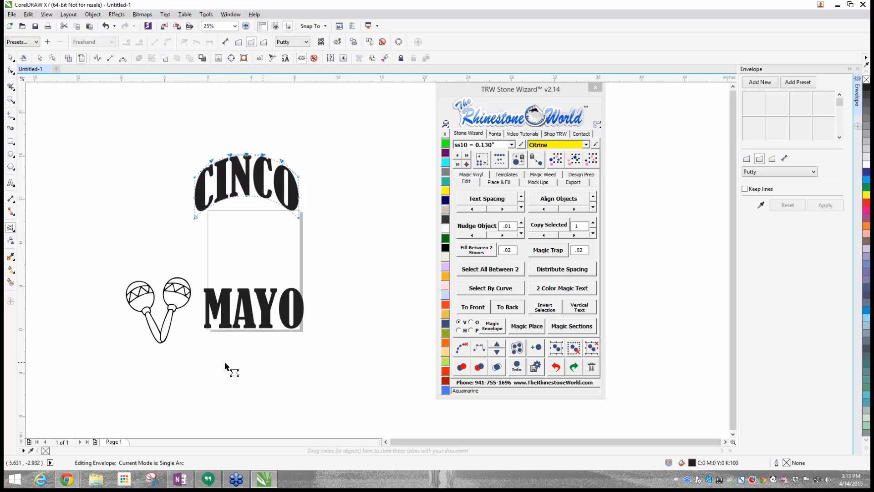
pyautogui.click(11, 58)
pyautogui.click(140, 172)
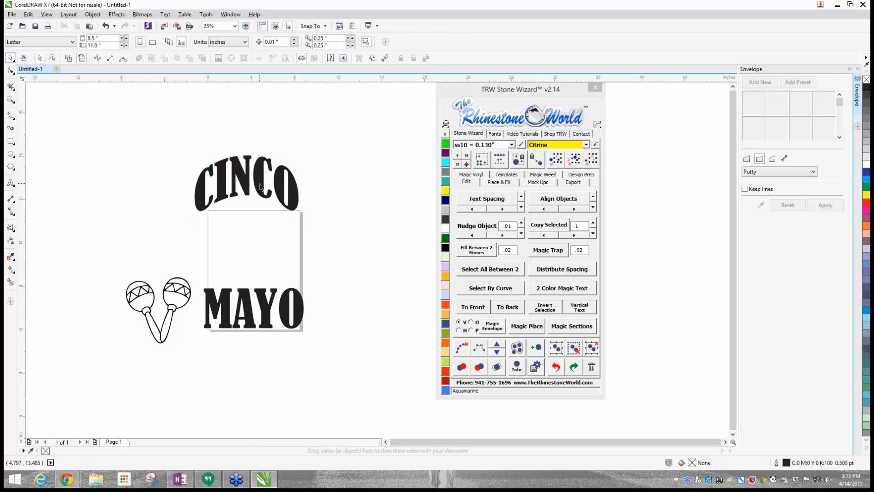
# - Move the arched CINCO text to about X 4.33, Y 10.32 inches and MAYO to about X 4.61, Y 1.83 inches
pyautogui.moveTo(259, 181); pyautogui.dragTo(267, 201)
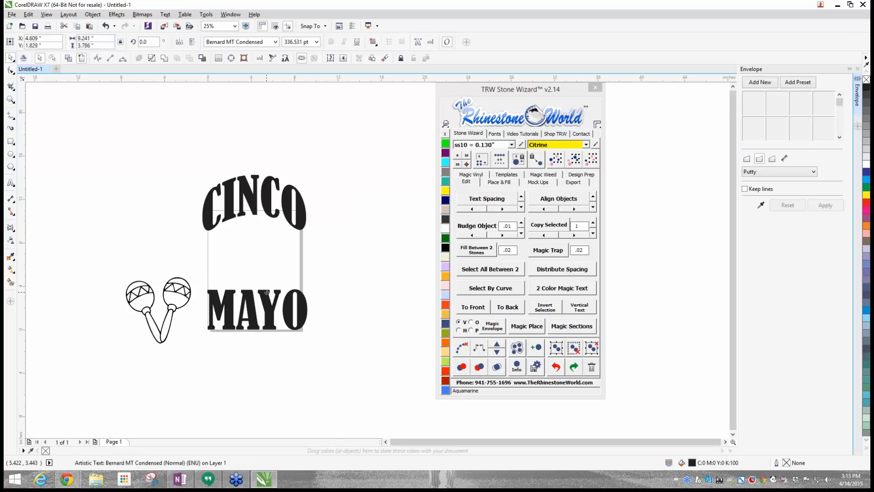
pyautogui.moveTo(269, 199); pyautogui.dragTo(269, 215)
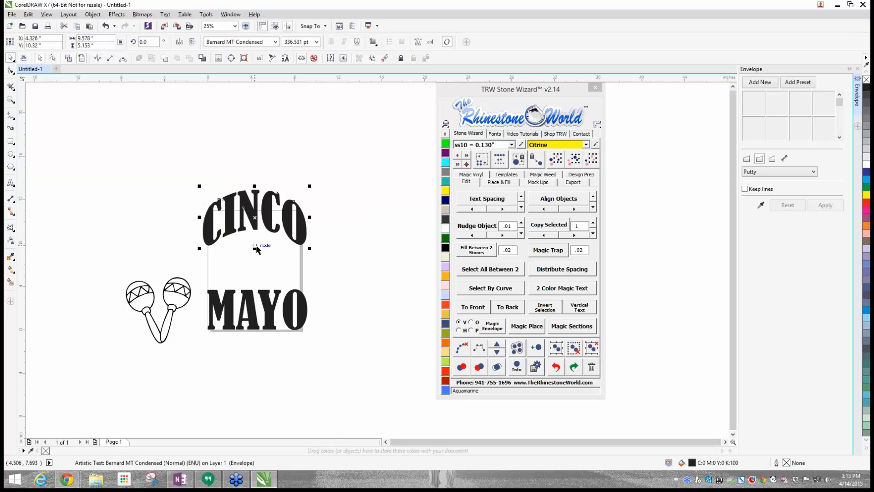
# - Try squashing the arched CINCO text from its bottom edge to a height of about 4.37 inches
pyautogui.scroll(1, 261, 212)
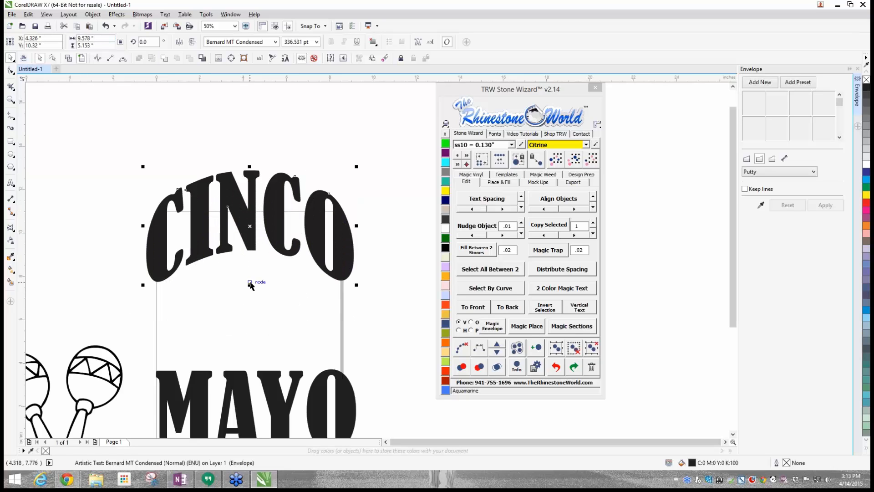
pyautogui.moveTo(250, 285); pyautogui.dragTo(250, 267)
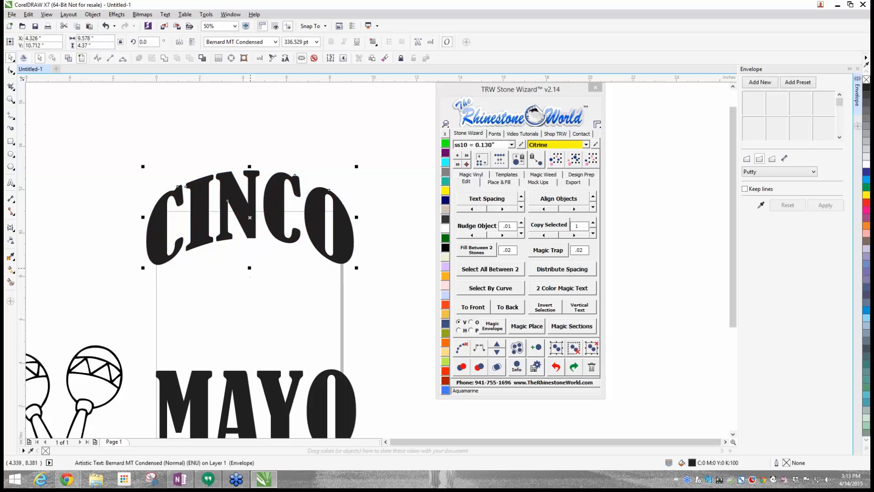
pyautogui.click(179, 218)
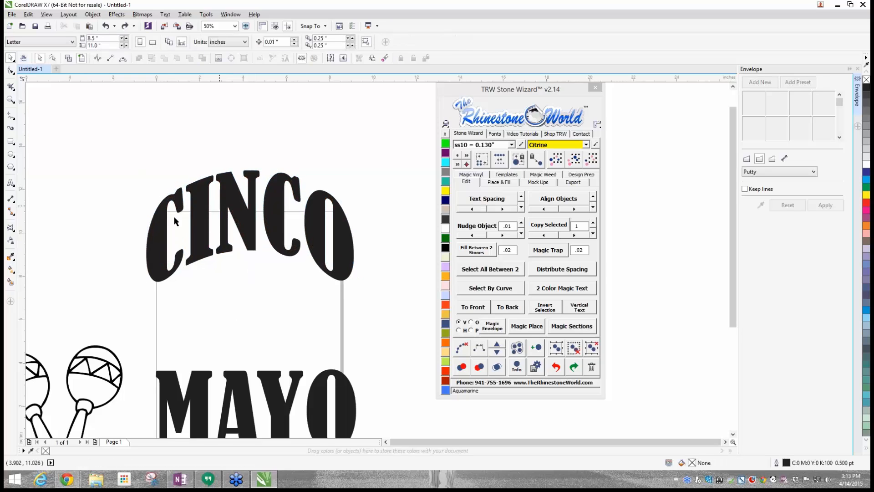
pyautogui.scroll(-1, 184, 219)
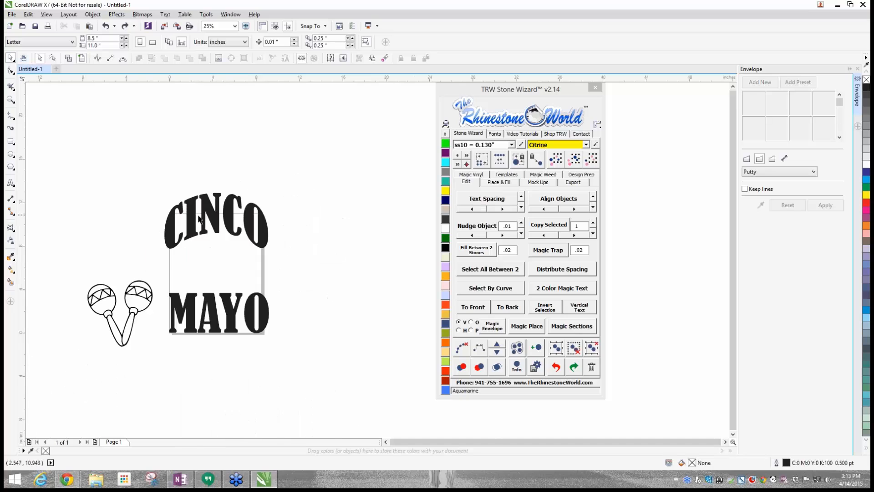
pyautogui.scroll(2, 199, 218)
pyautogui.click(231, 195)
pyautogui.scroll(-1, 231, 193)
pyautogui.scroll(-1, 230, 195)
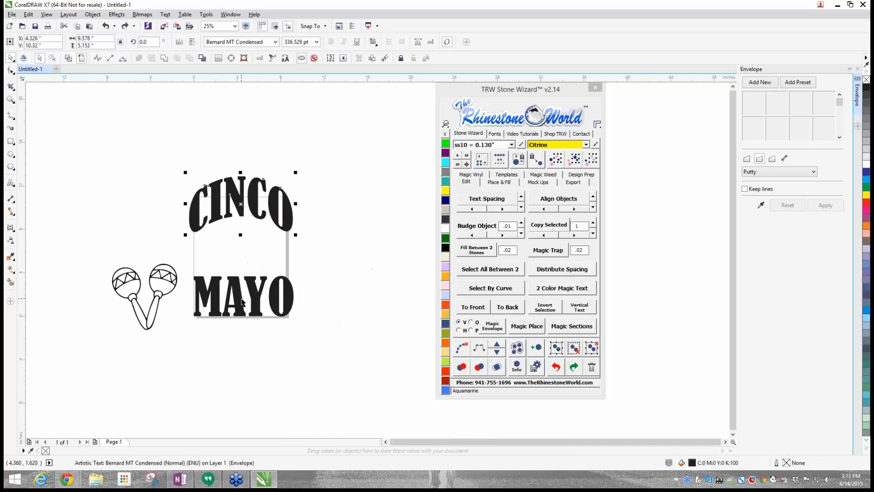
# - Select the arched CINCO text and show its Text Properties
pyautogui.click(243, 136)
pyautogui.scroll(2, 253, 195)
pyautogui.click(254, 197)
pyautogui.scroll(-1, 254, 197)
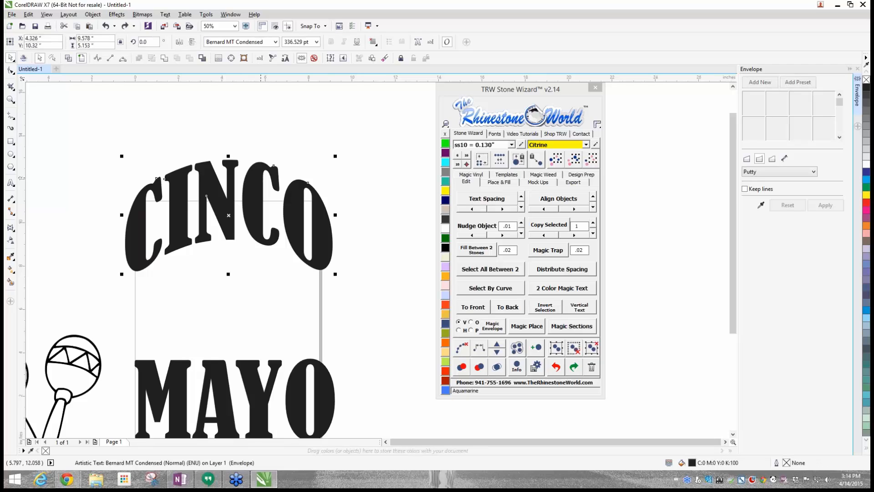
pyautogui.click(166, 14)
pyautogui.click(190, 25)
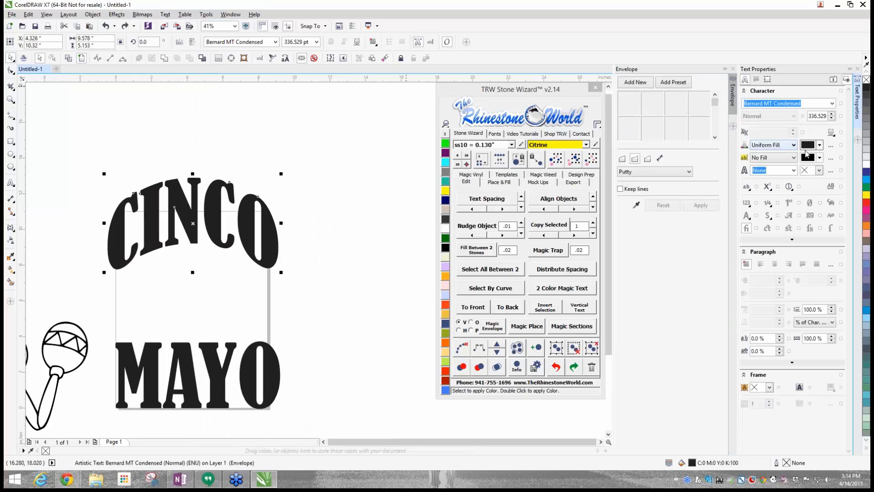
# - Try a 10 pt outline on the arched CINCO text, and close the Text Properties
pyautogui.click(794, 170)
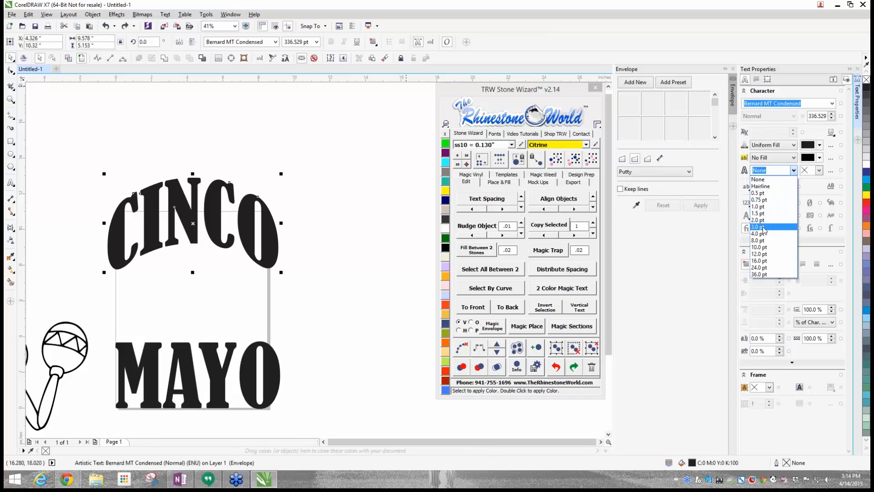
pyautogui.click(759, 247)
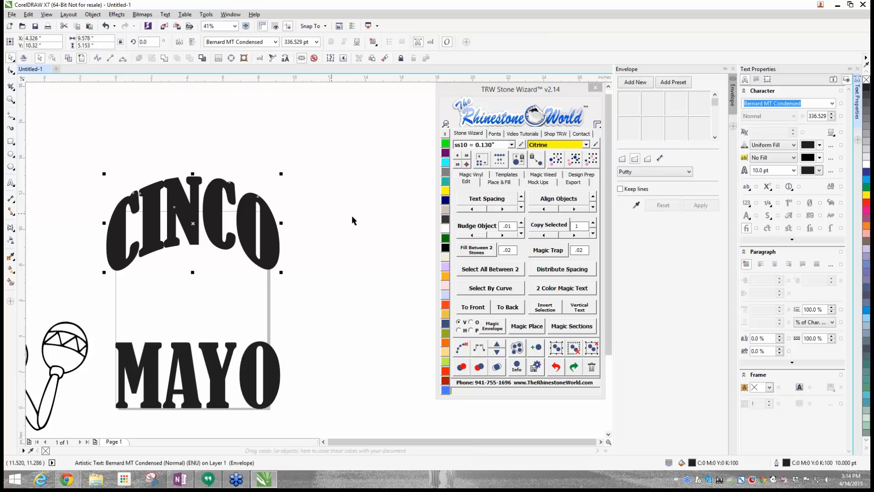
pyautogui.click(794, 171)
pyautogui.click(794, 171)
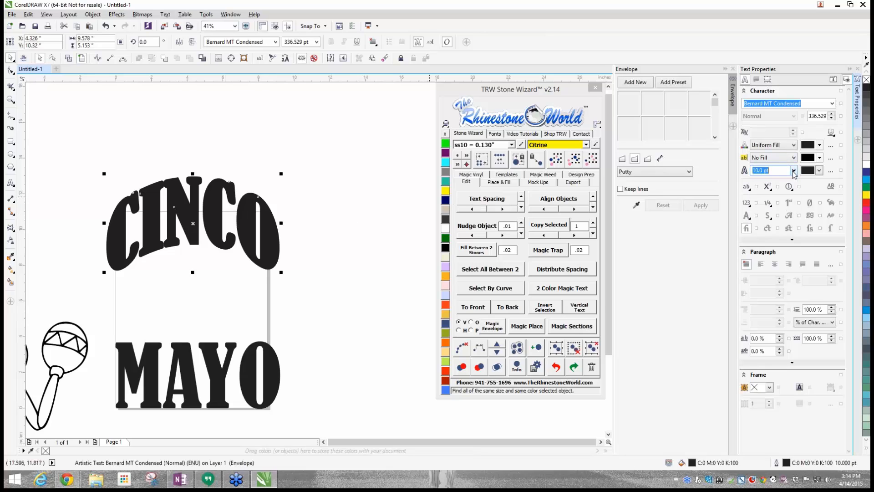
pyautogui.click(794, 171)
pyautogui.click(385, 204)
pyautogui.click(336, 214)
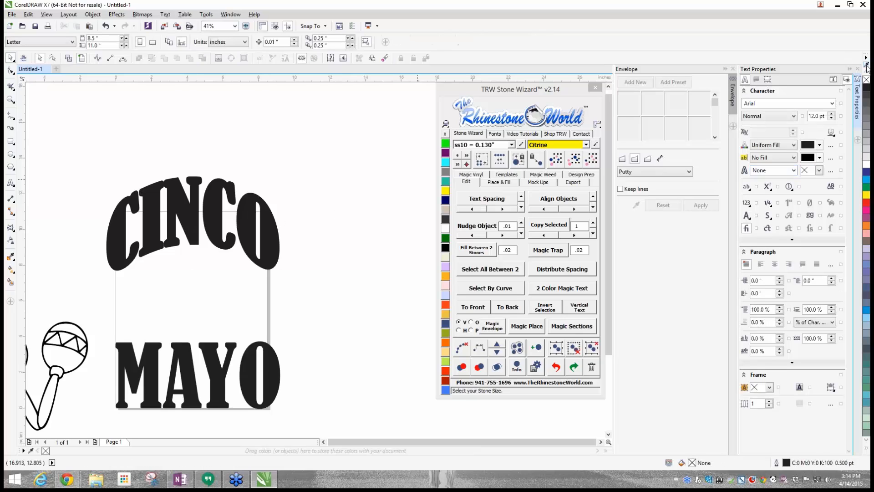
pyautogui.click(857, 68)
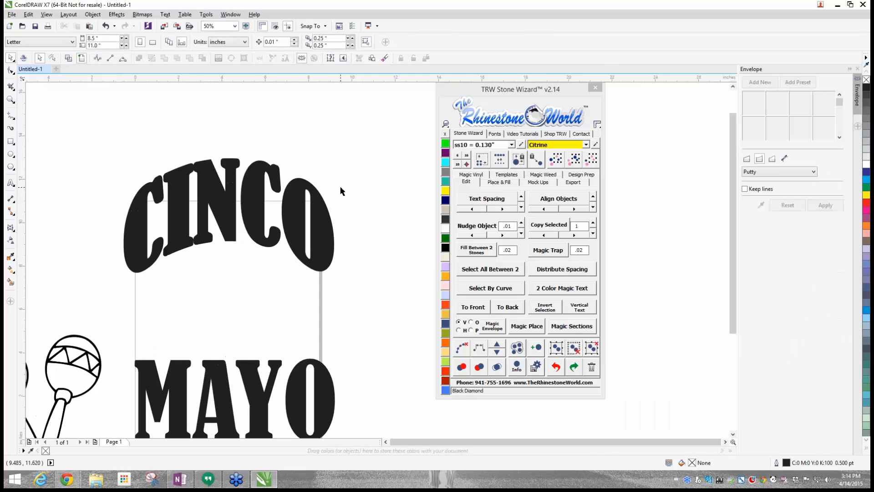
# - Undo the outline width added to the arched CINCO text
pyautogui.hotkey('ctrl', 'z')
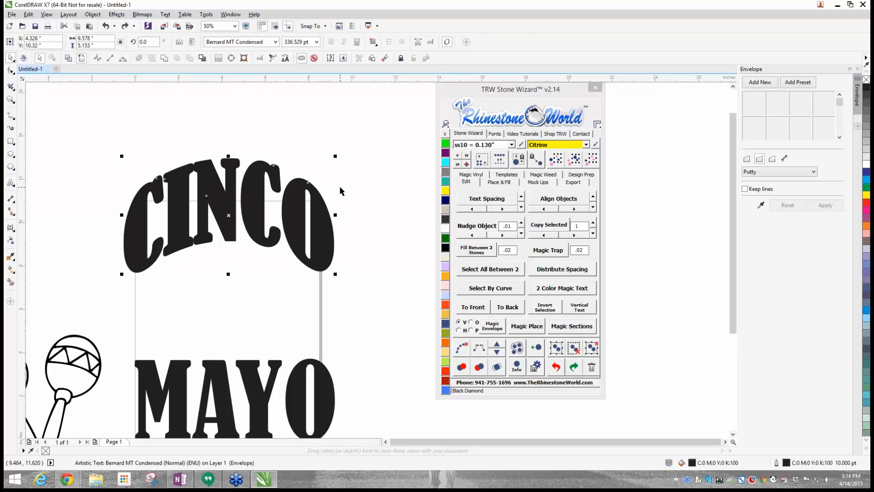
pyautogui.hotkey('ctrl', 'z')
pyautogui.click(332, 198)
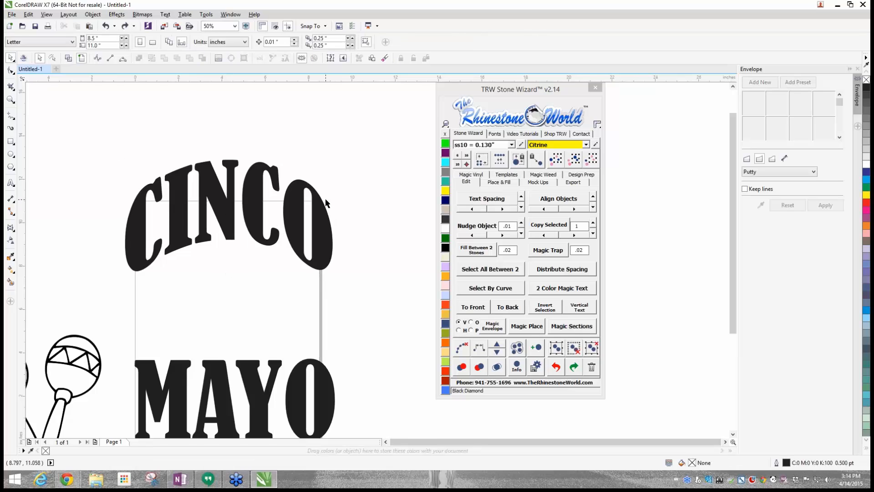
# - Create an outside contour around CINCO with Island Fill, using 1 island, 0.03 contour spacing and Add Stones turned off
pyautogui.click(325, 199)
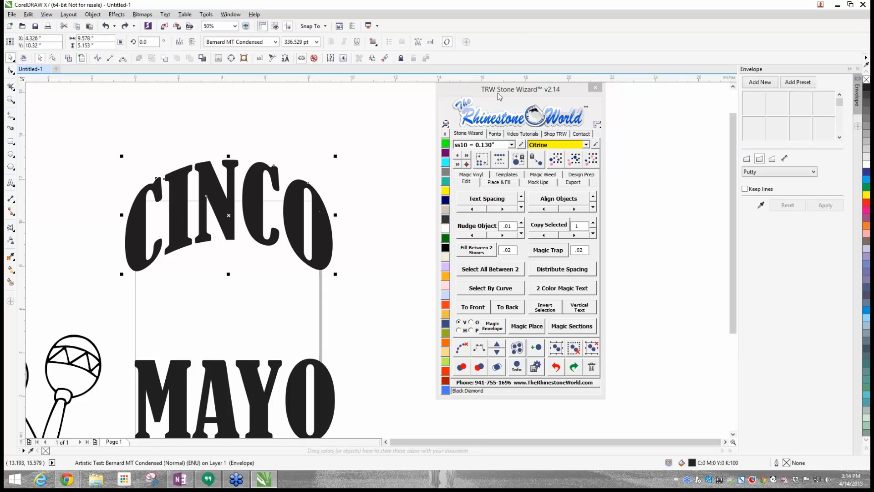
pyautogui.moveTo(500, 97); pyautogui.dragTo(464, 99)
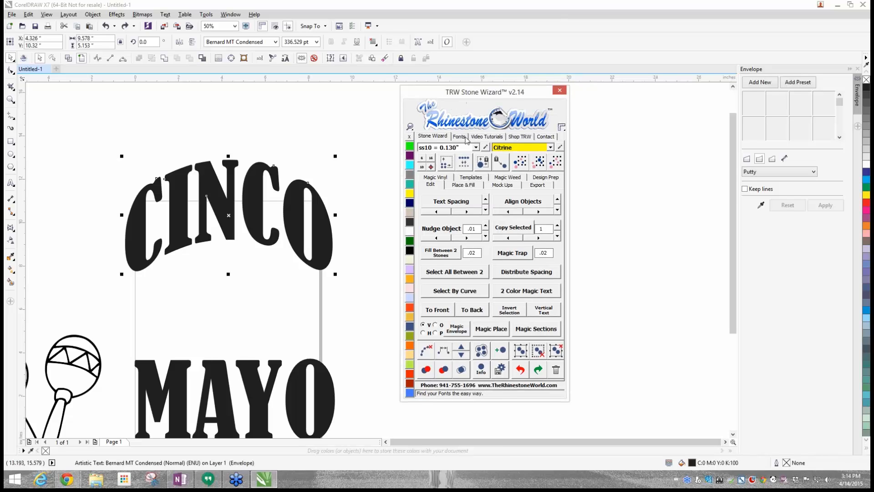
pyautogui.click(464, 185)
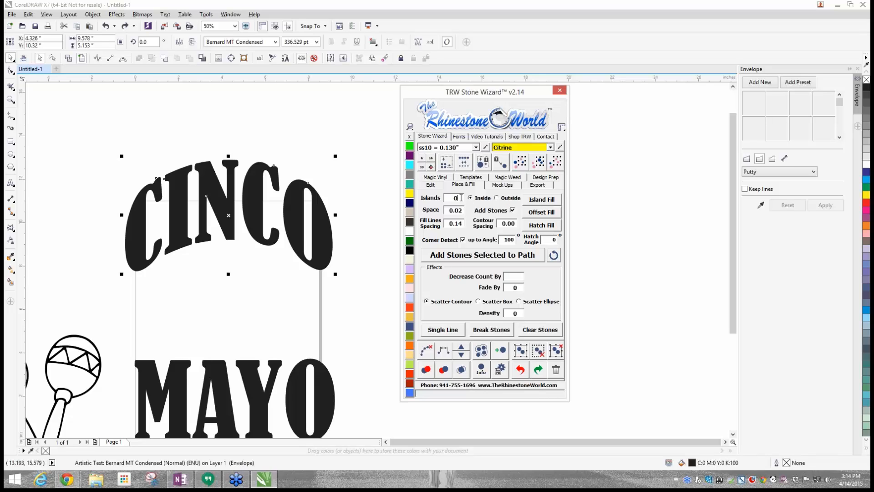
pyautogui.write('1')
pyautogui.click(498, 199)
pyautogui.click(513, 211)
pyautogui.click(555, 201)
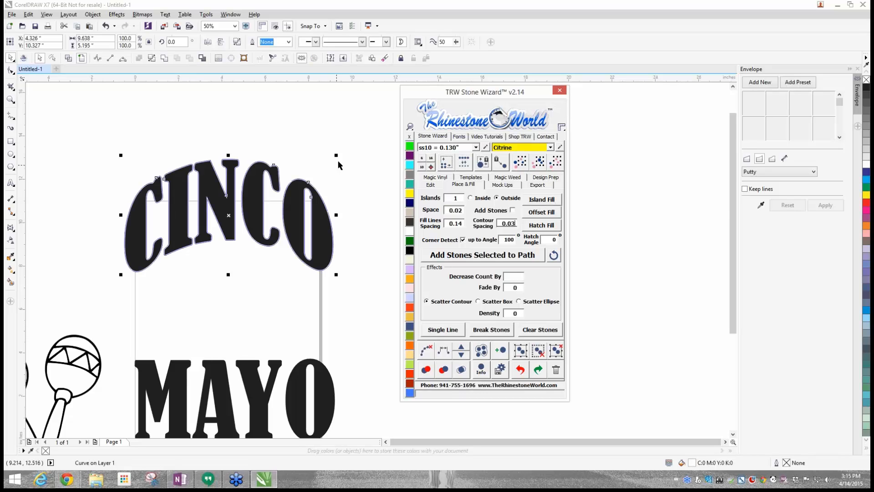
# - Move the black CINCO text up clear of its contour, to about Y 19.92 inches, and shift the contour to about X 4.64, Y 10.35
pyautogui.scroll(2, 309, 194)
pyautogui.moveTo(333, 226); pyautogui.dragTo(308, 176)
pyautogui.scroll(-2, 296, 310)
pyautogui.scroll(2, 248, 243)
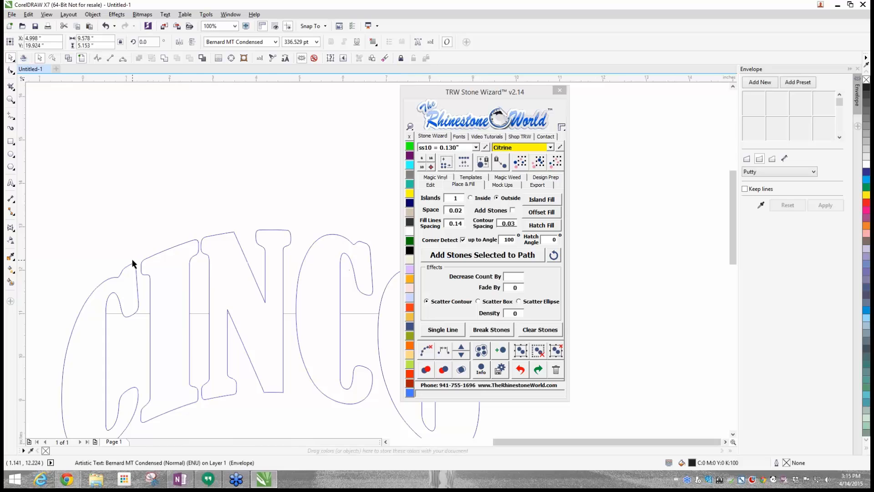
pyautogui.scroll(-1, 132, 263)
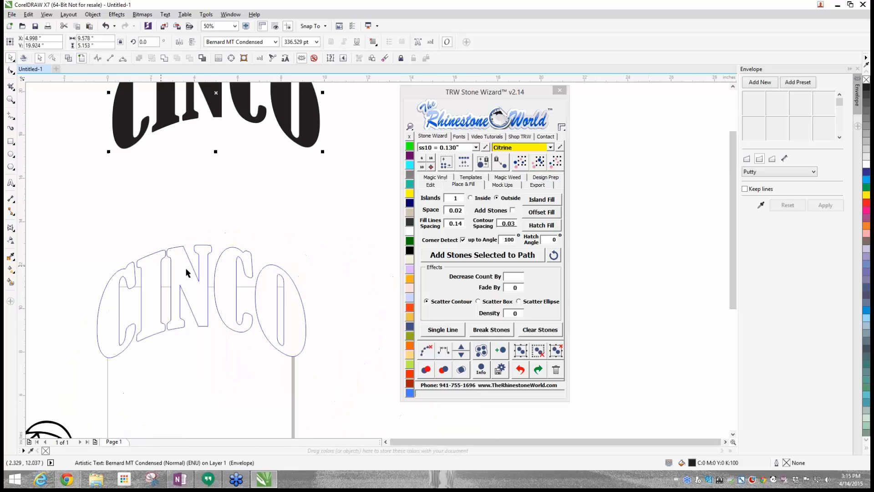
pyautogui.click(241, 287)
pyautogui.moveTo(236, 287); pyautogui.dragTo(244, 283)
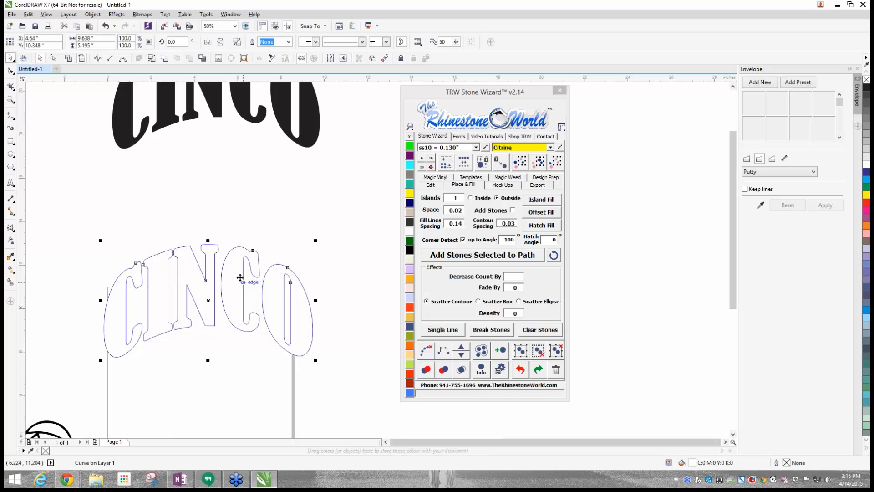
# - Delete the original black CINCO text above its contour outline
pyautogui.scroll(3, 103, 302)
pyautogui.scroll(-3, 189, 176)
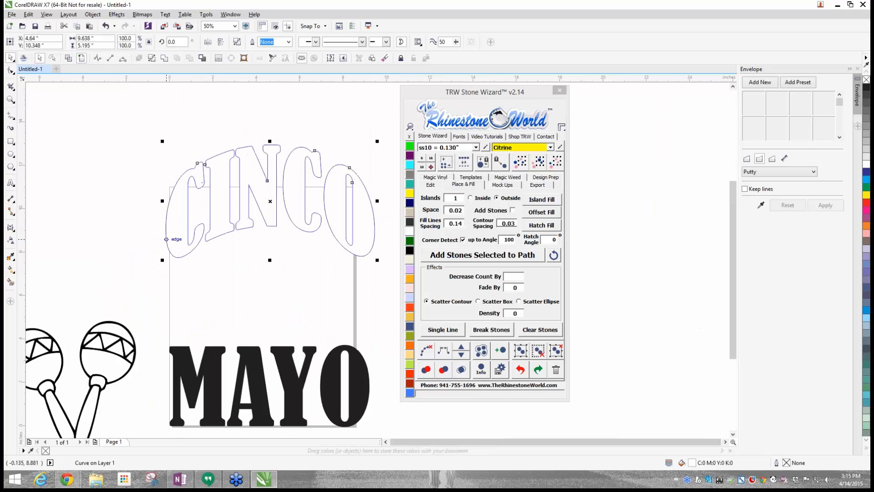
pyautogui.scroll(-2, 211, 151)
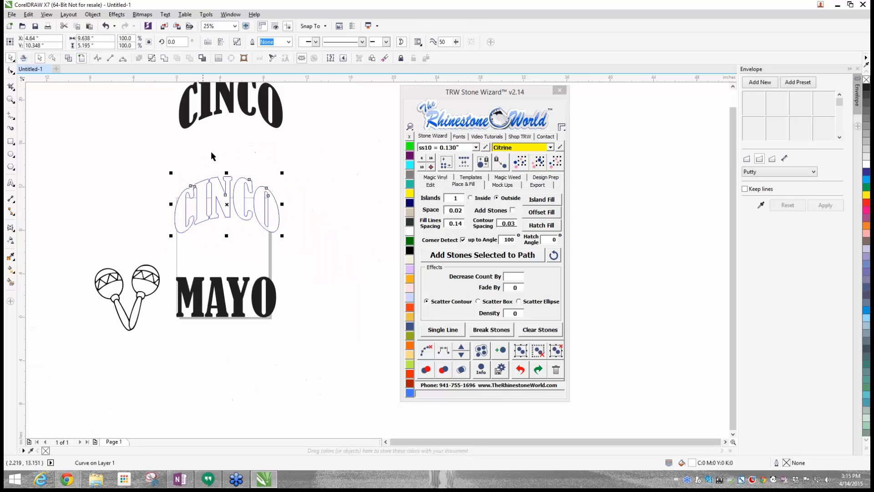
pyautogui.click(230, 106)
pyautogui.press('Delete')
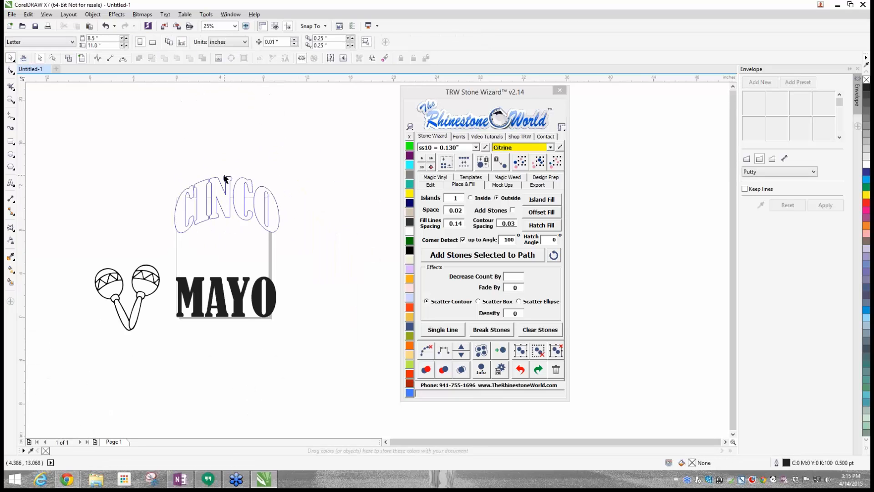
# - Position the CINCO outline centred above MAYO at about X 4.62 inches, and move the maracas farther away from the lettering
pyautogui.moveTo(224, 178); pyautogui.dragTo(219, 177)
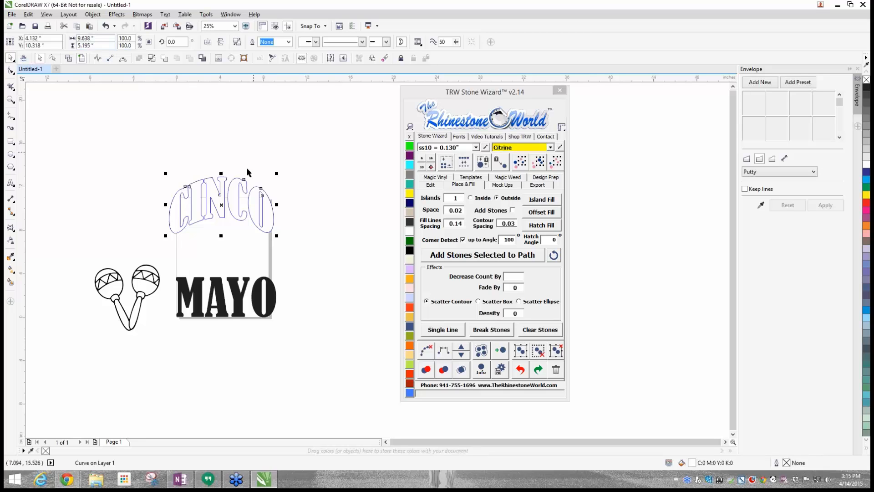
pyautogui.moveTo(239, 193); pyautogui.dragTo(241, 199)
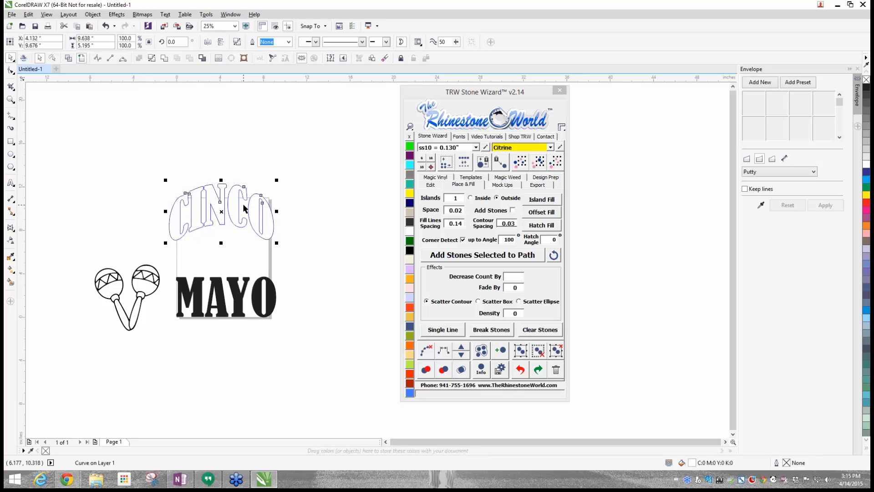
pyautogui.click(246, 286)
pyautogui.moveTo(237, 224); pyautogui.dragTo(241, 215)
pyautogui.click(232, 294)
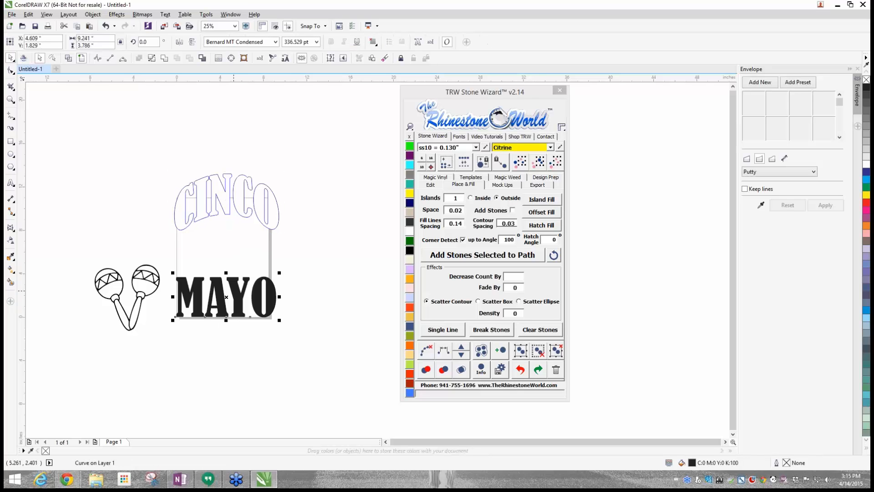
pyautogui.moveTo(146, 289); pyautogui.dragTo(111, 279)
# - Bow the MAYO text downward with a Single Arc envelope by lowering its top and bottom middle nodes together by about 2 inches
pyautogui.click(217, 286)
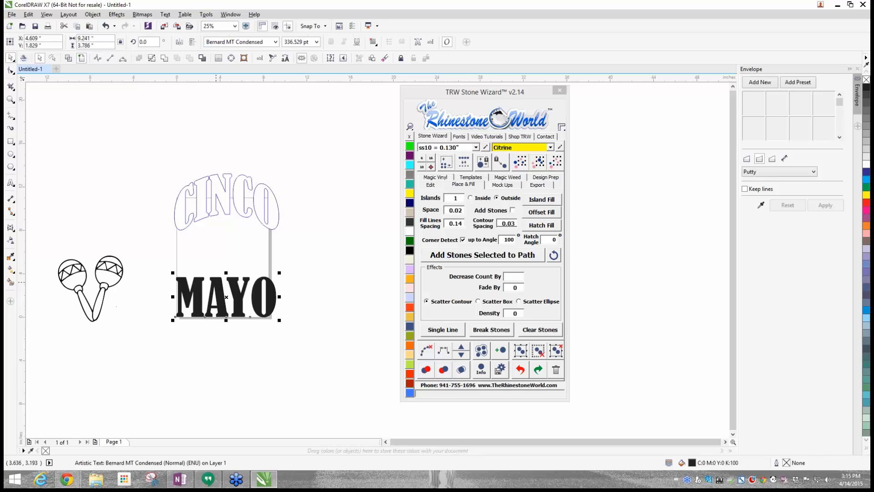
pyautogui.click(754, 85)
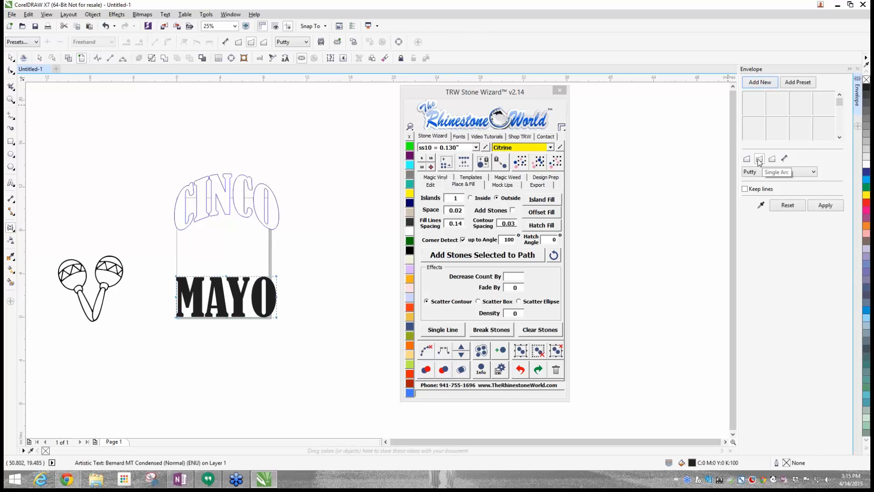
pyautogui.scroll(2, 226, 322)
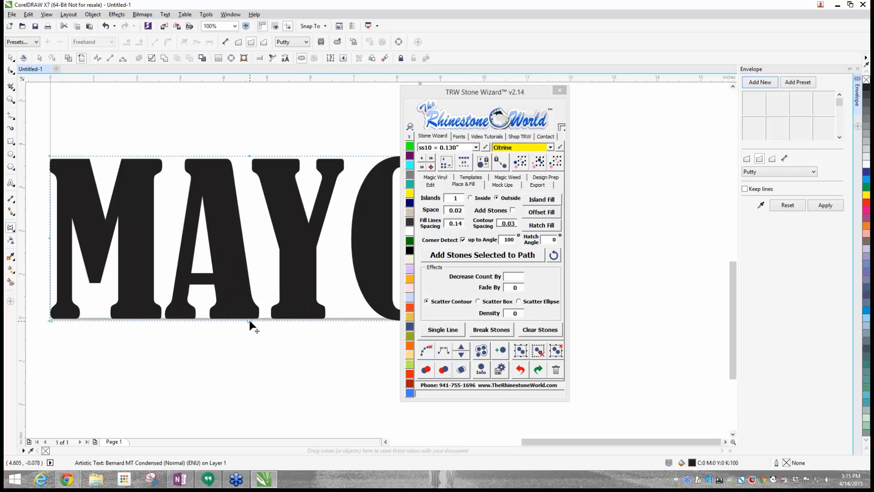
pyautogui.scroll(-1, 250, 325)
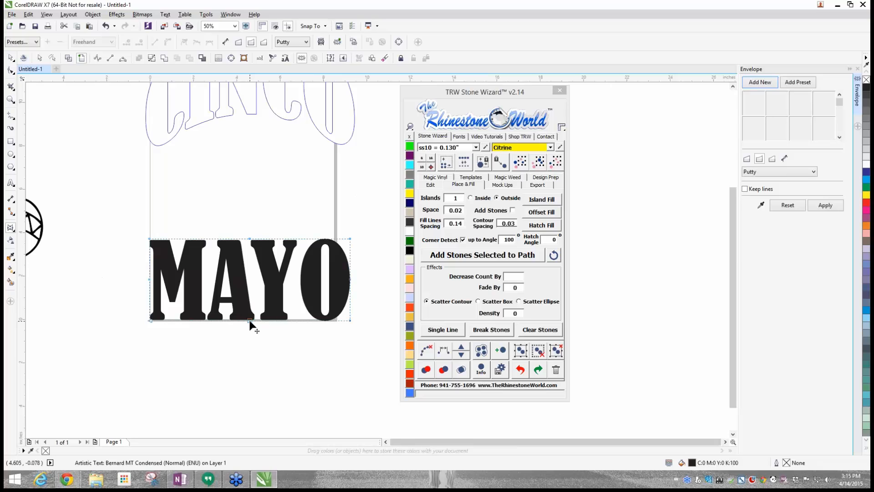
pyautogui.click(250, 324)
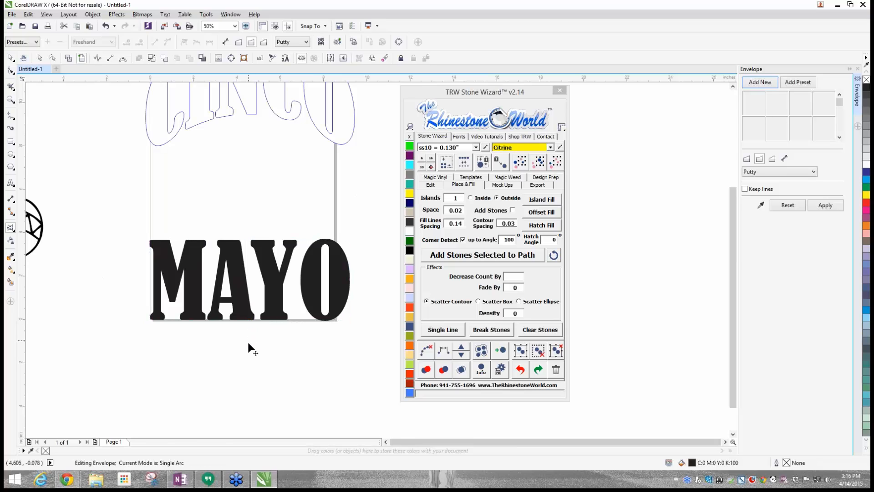
pyautogui.moveTo(248, 344); pyautogui.dragTo(251, 367)
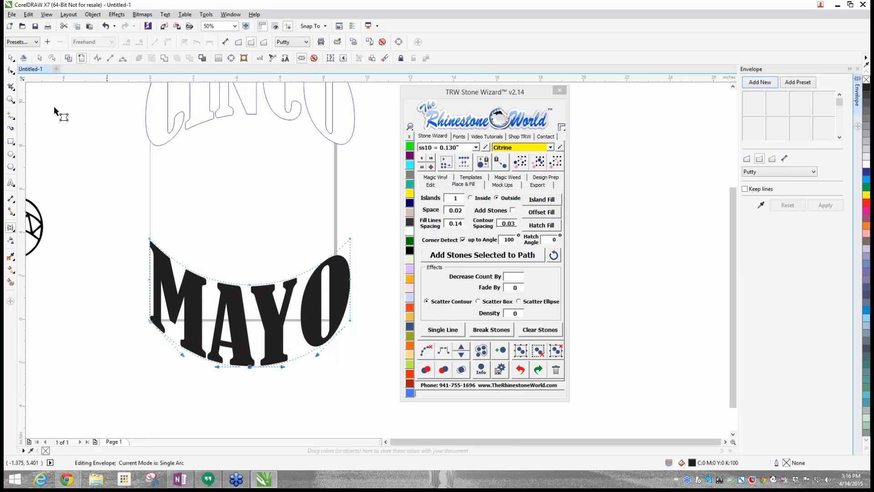
pyautogui.click(8, 57)
# - Move the arched MAYO text up to about Y 2.91 inches and the maracas to about X -8.36, Y 5.83 inches
pyautogui.scroll(-1, 182, 250)
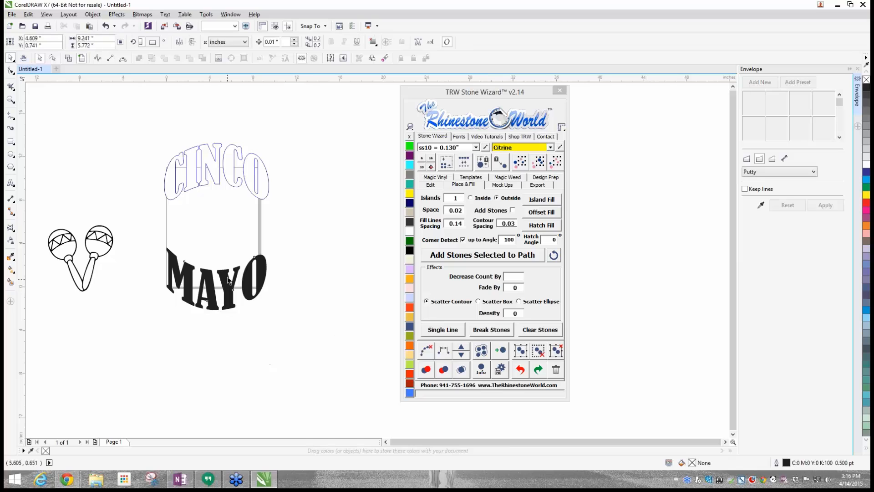
pyautogui.moveTo(227, 279); pyautogui.dragTo(228, 256)
pyautogui.press('Escape')
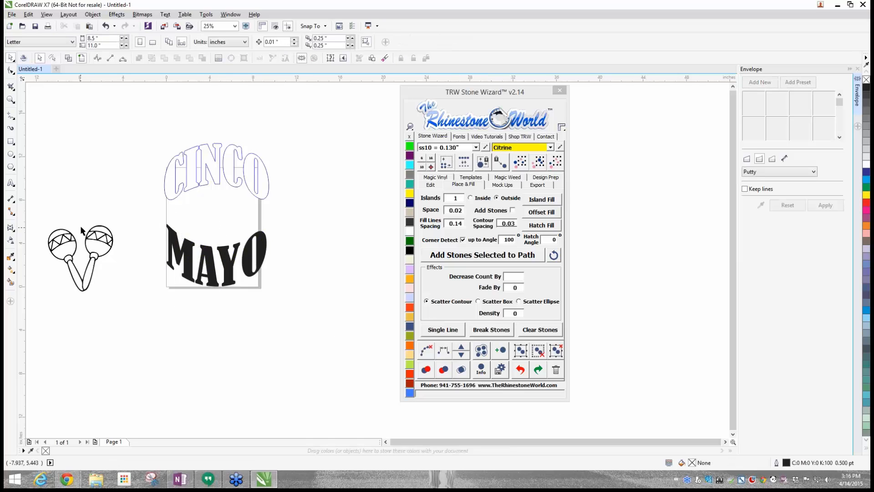
pyautogui.moveTo(37, 195); pyautogui.dragTo(118, 314)
pyautogui.moveTo(106, 250); pyautogui.dragTo(106, 206)
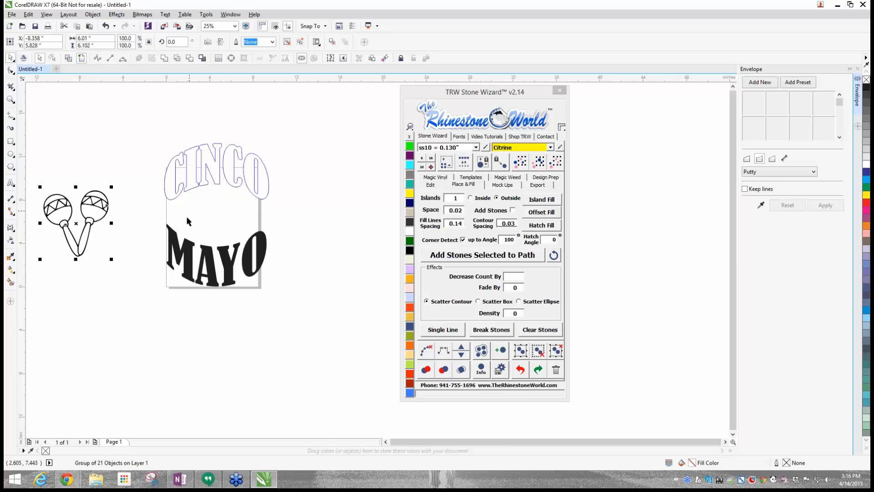
# - Examine the overall layout and spacing of the CINCO outline, the arched MAYO text and the maracas
pyautogui.scroll(1, 187, 223)
pyautogui.click(216, 299)
pyautogui.scroll(-1, 224, 296)
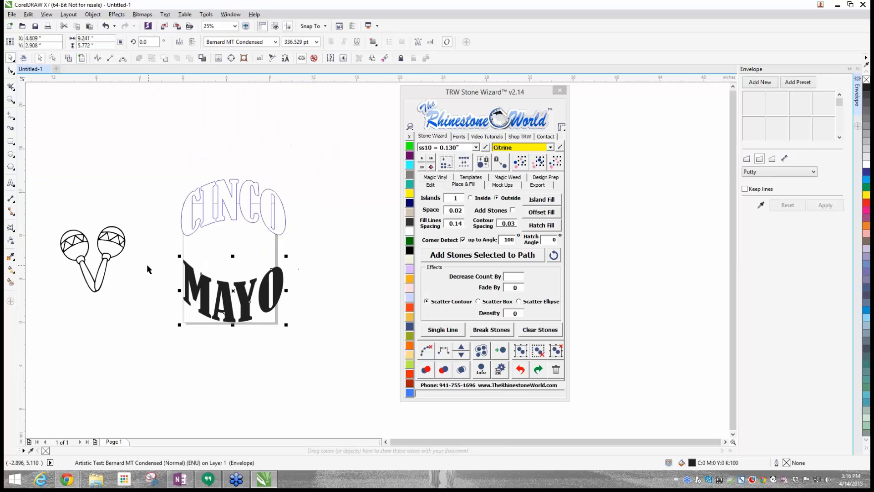
pyautogui.moveTo(172, 114); pyautogui.dragTo(300, 327)
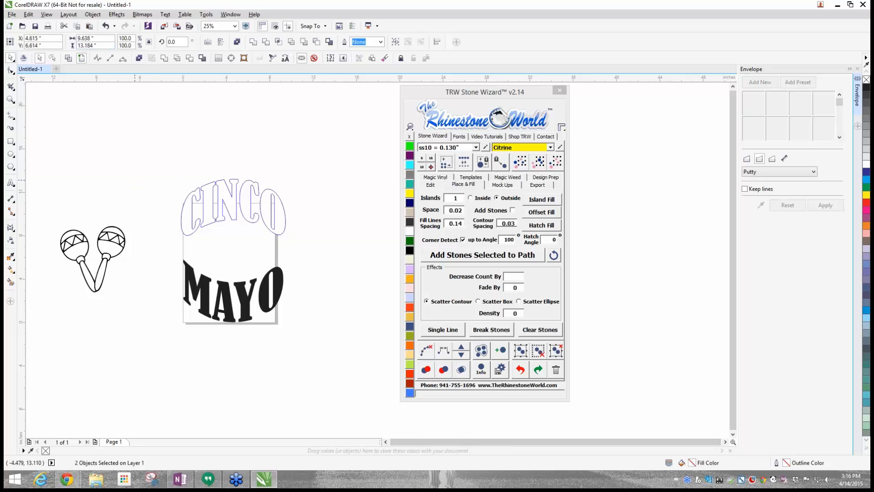
pyautogui.moveTo(138, 152); pyautogui.dragTo(321, 364)
pyautogui.click(310, 242)
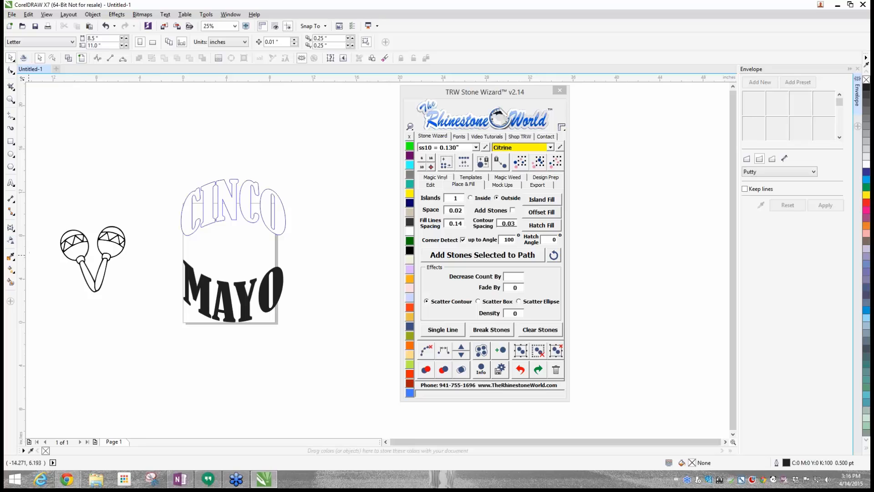
pyautogui.scroll(-1, 160, 150)
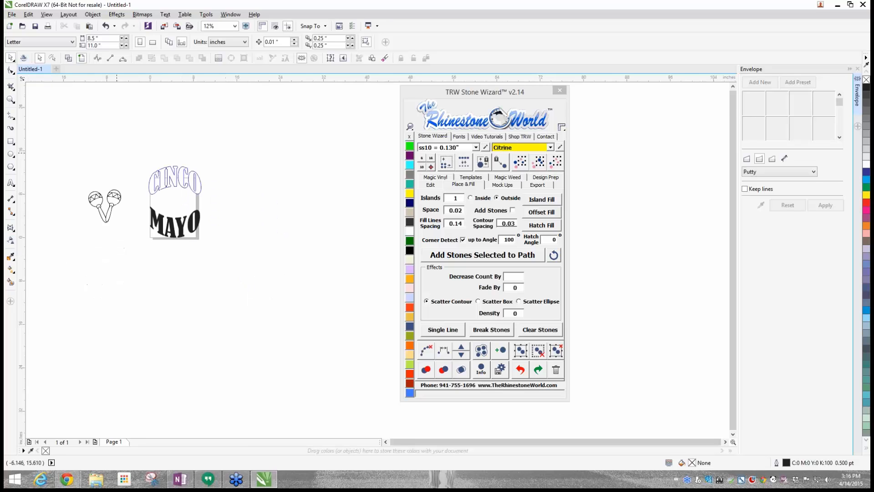
pyautogui.scroll(3, 207, 167)
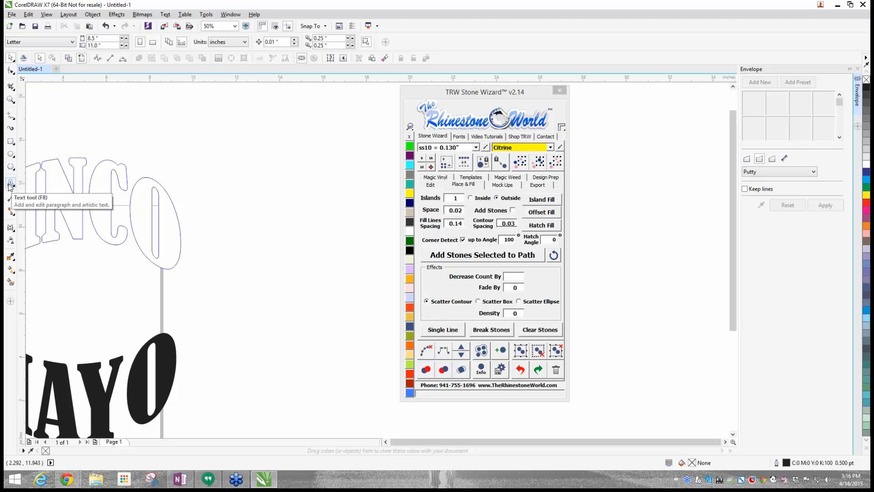
pyautogui.scroll(-2, 243, 206)
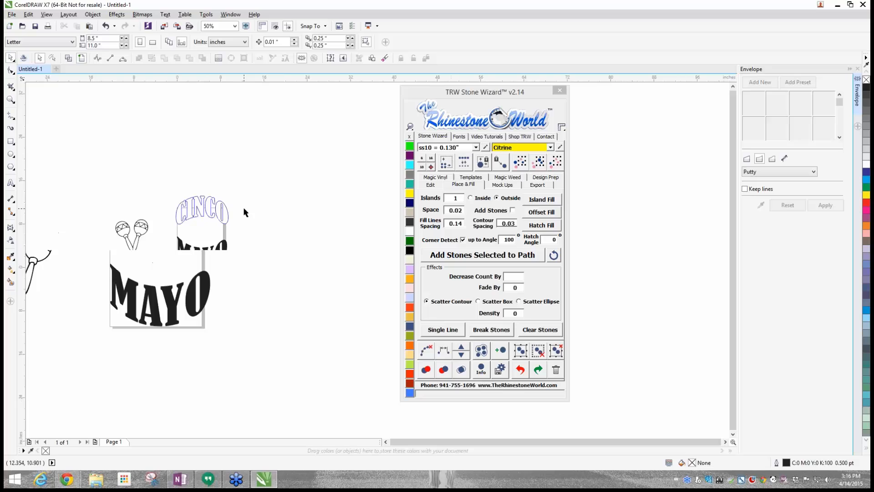
# - Fill the arched CINCO outline with Jet Black
pyautogui.scroll(2, 204, 208)
pyautogui.click(207, 206)
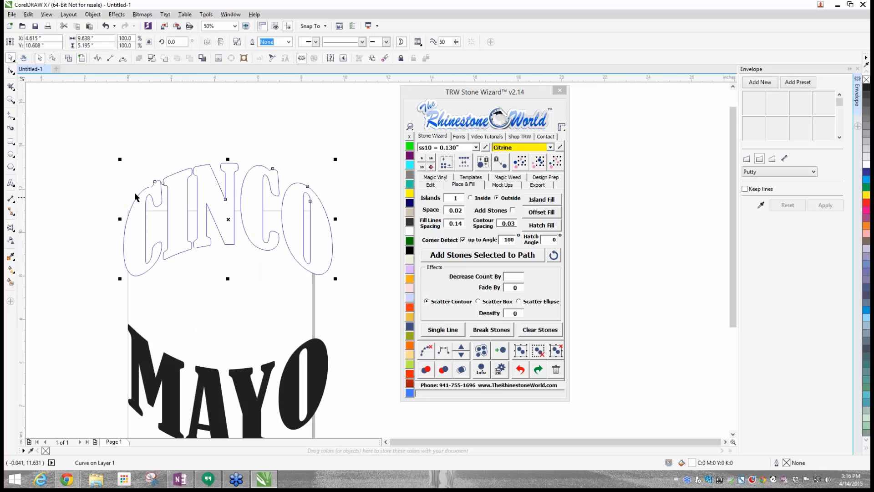
pyautogui.click(410, 222)
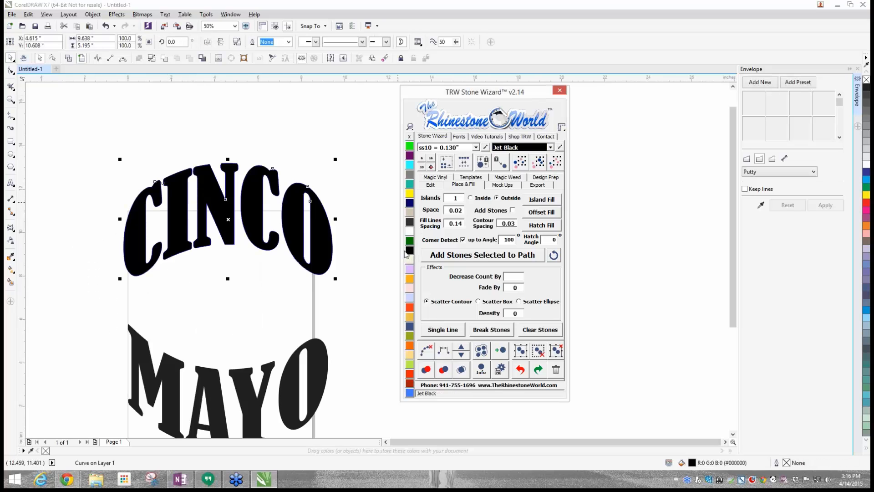
pyautogui.click(378, 150)
pyautogui.scroll(-1, 324, 228)
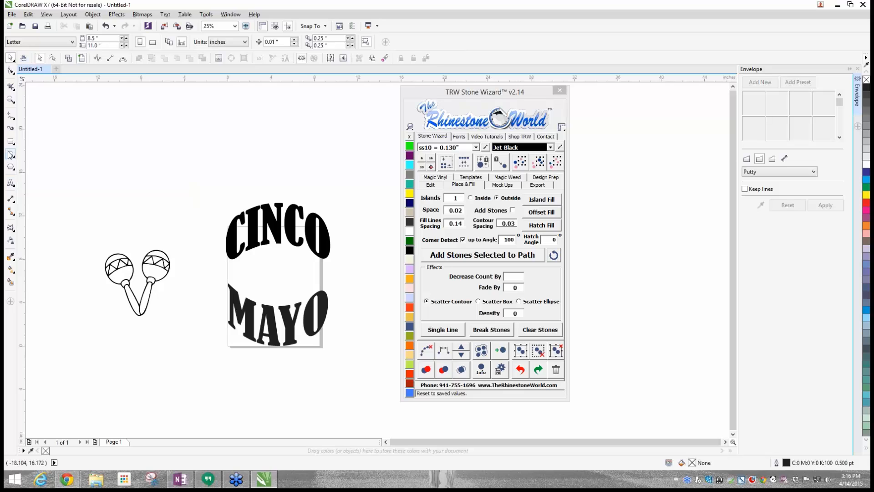
# - Draw a 3-point curve arching upward beside the lettering, about 8.35 inches wide and 1.42 inches high
pyautogui.click(14, 118)
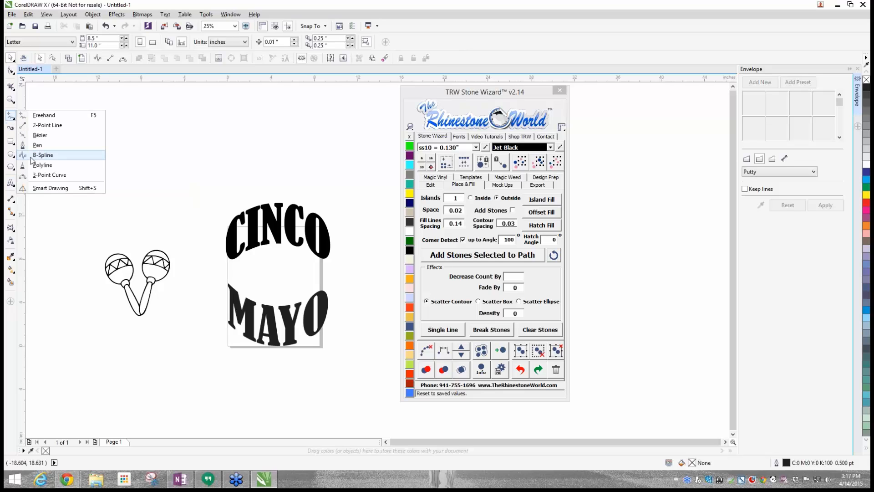
pyautogui.click(15, 173)
pyautogui.scroll(-2, 231, 227)
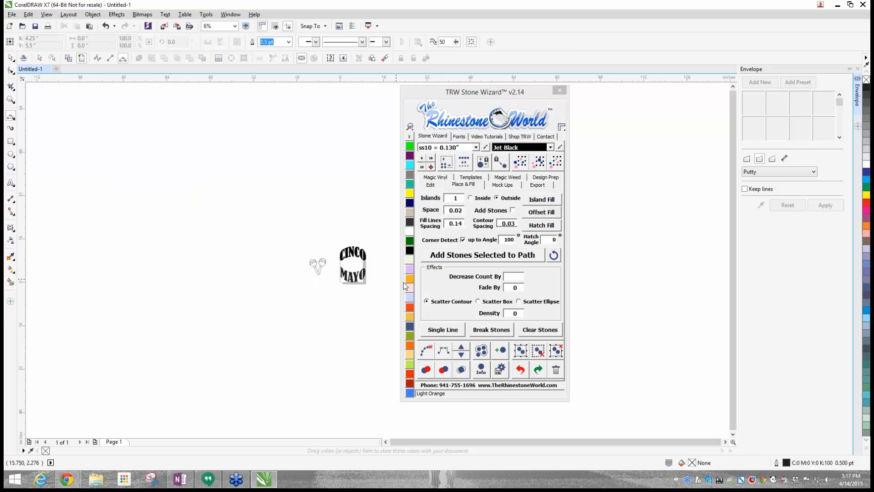
pyautogui.scroll(3, 390, 269)
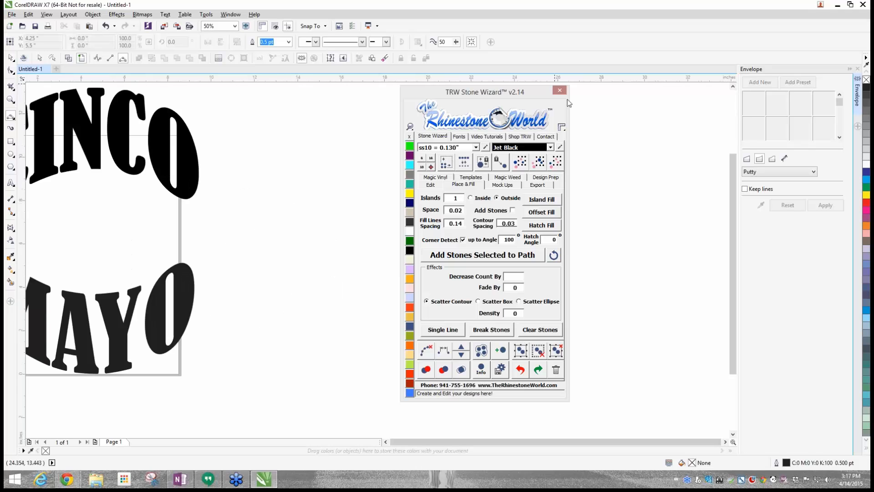
pyautogui.moveTo(535, 95); pyautogui.dragTo(776, 73)
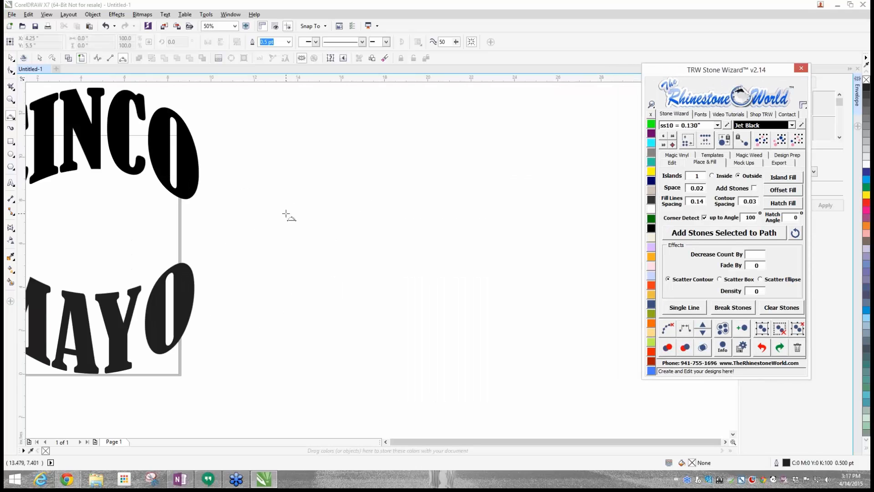
pyautogui.moveTo(286, 213); pyautogui.dragTo(467, 214)
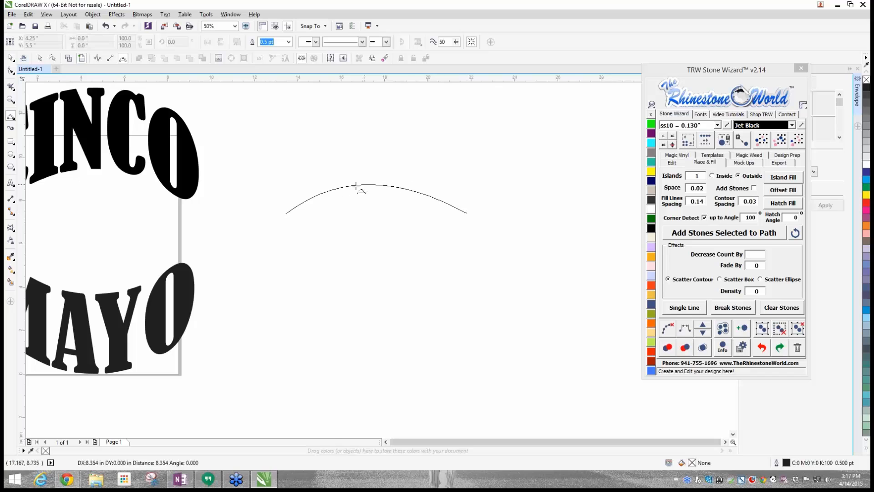
pyautogui.click(373, 184)
pyautogui.click(11, 58)
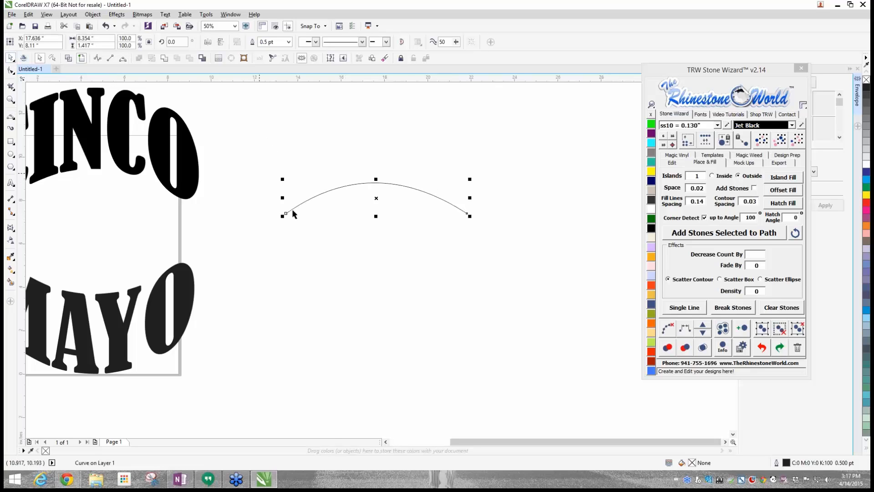
pyautogui.click(314, 232)
# - Add the artistic text CINCO below the arc in Bernard MT Condensed and enlarge it to about 217 pt
pyautogui.click(11, 182)
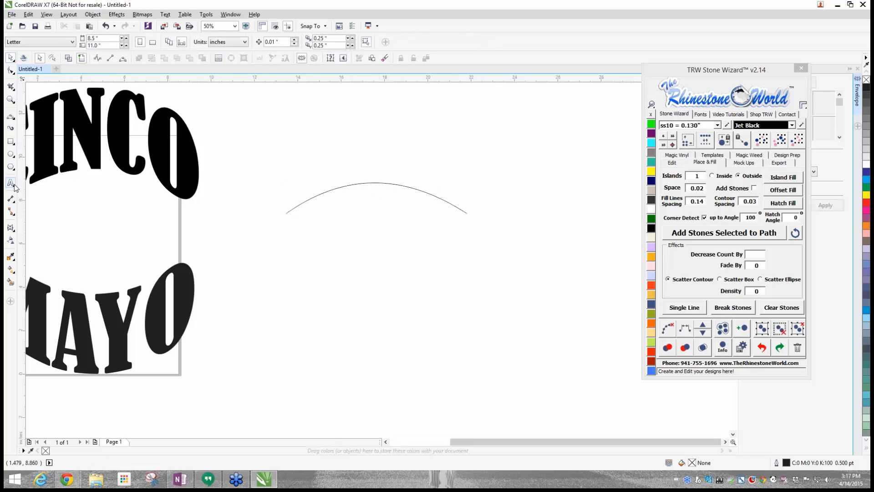
pyautogui.click(317, 287)
pyautogui.write('CINCO')
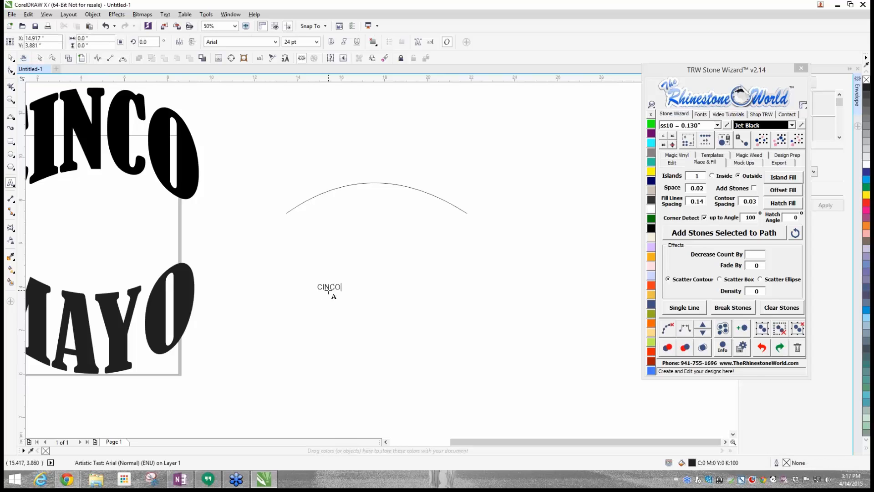
pyautogui.press('Escape')
pyautogui.click(700, 114)
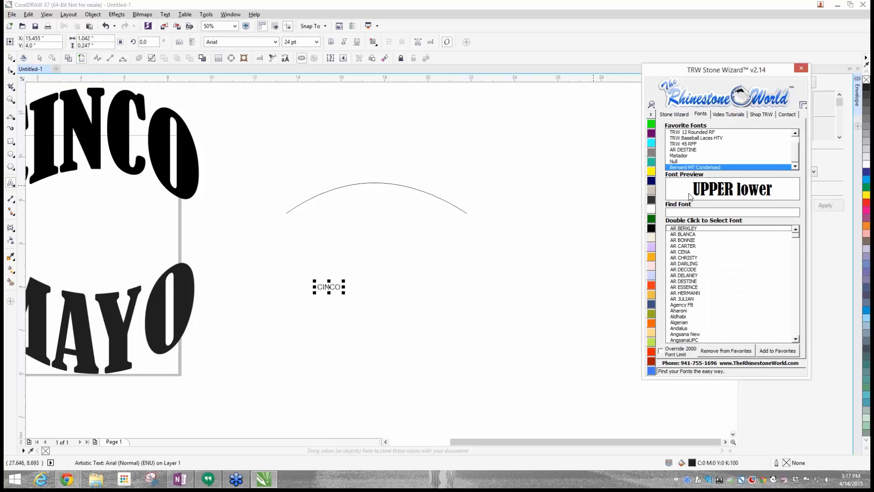
pyautogui.doubleClick(679, 166)
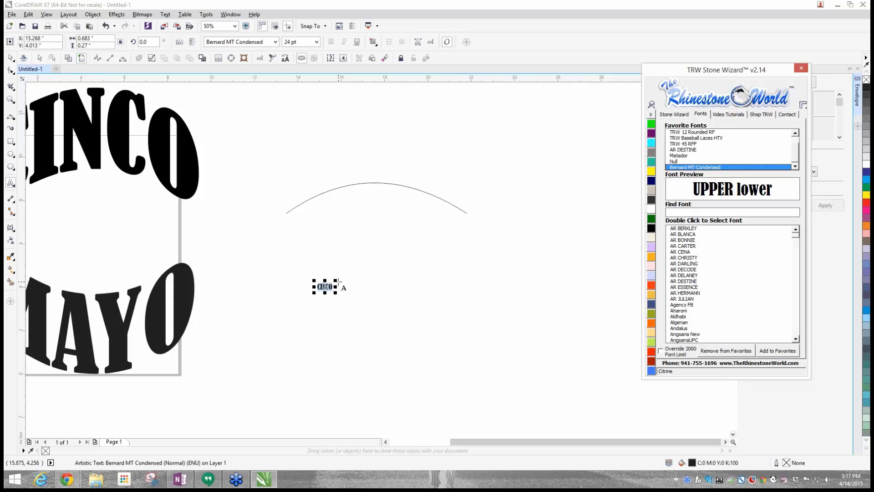
pyautogui.moveTo(336, 281); pyautogui.dragTo(476, 234)
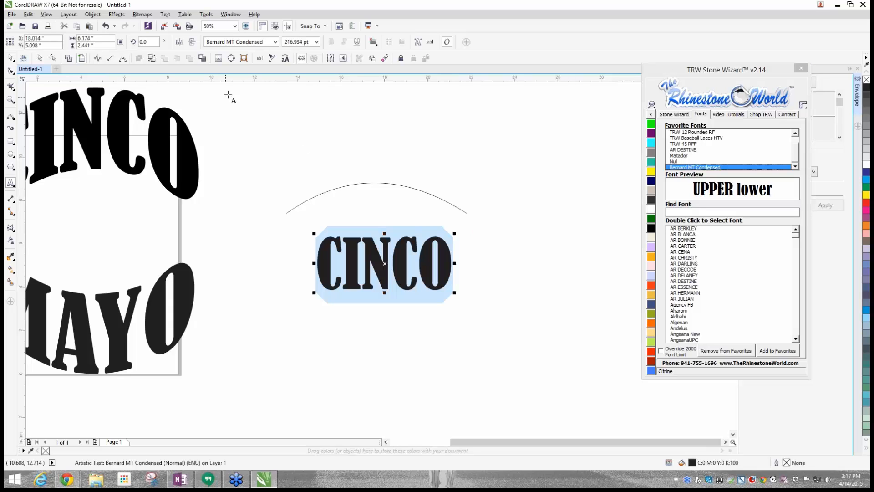
# - Fit the new CINCO text onto the arc, with no distance from the path and an offset of about 1.38 inches
pyautogui.click(275, 60)
pyautogui.scroll(2, 347, 224)
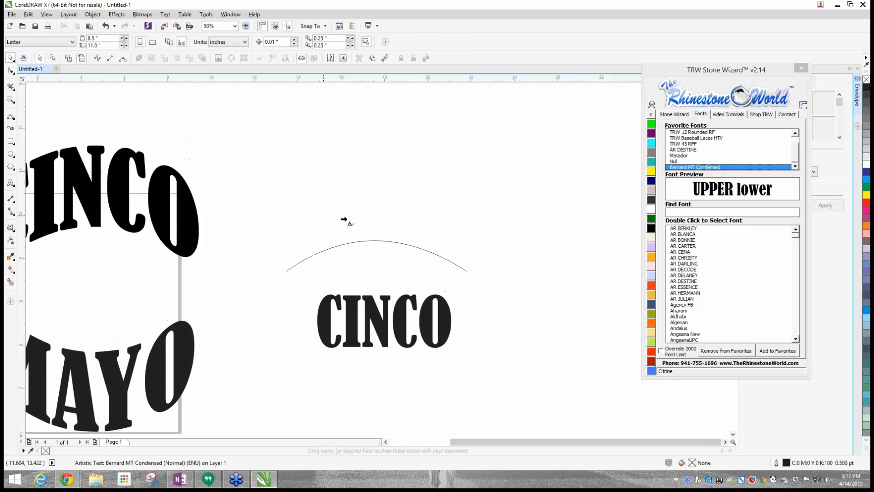
pyautogui.click(310, 251)
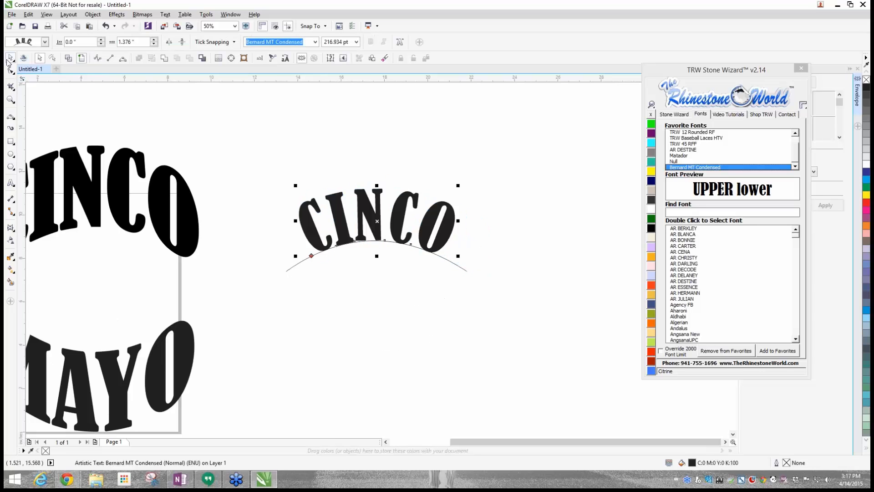
# - Replace the word CINCO on the arc with MAYO
pyautogui.click(456, 230)
pyautogui.doubleClick(450, 231)
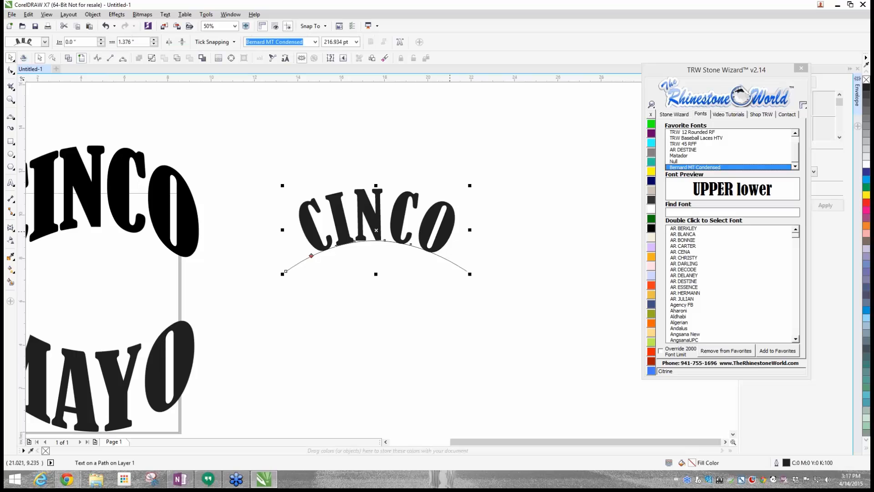
pyautogui.moveTo(450, 231); pyautogui.dragTo(269, 228)
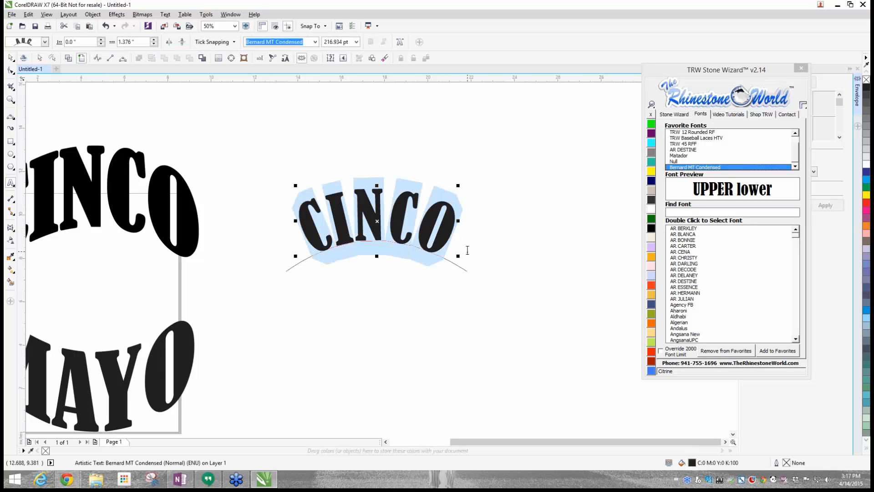
pyautogui.write('MAYO')
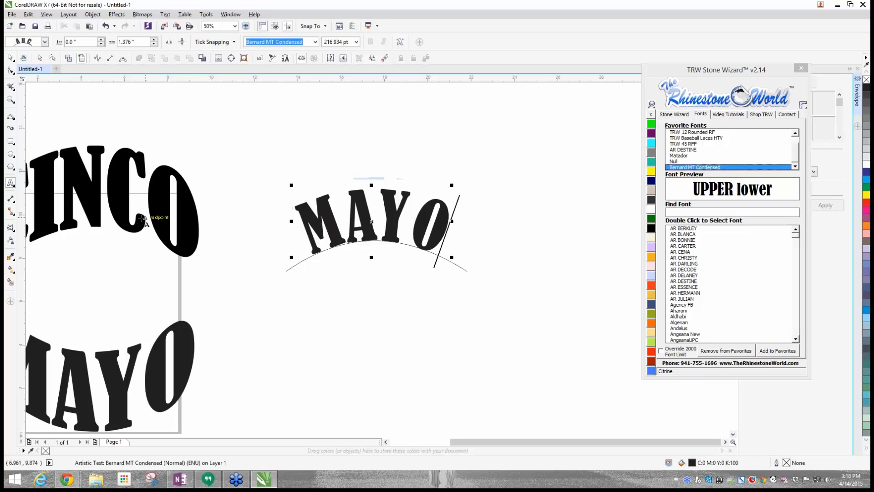
pyautogui.scroll(-4, 142, 222)
pyautogui.scroll(2, 116, 209)
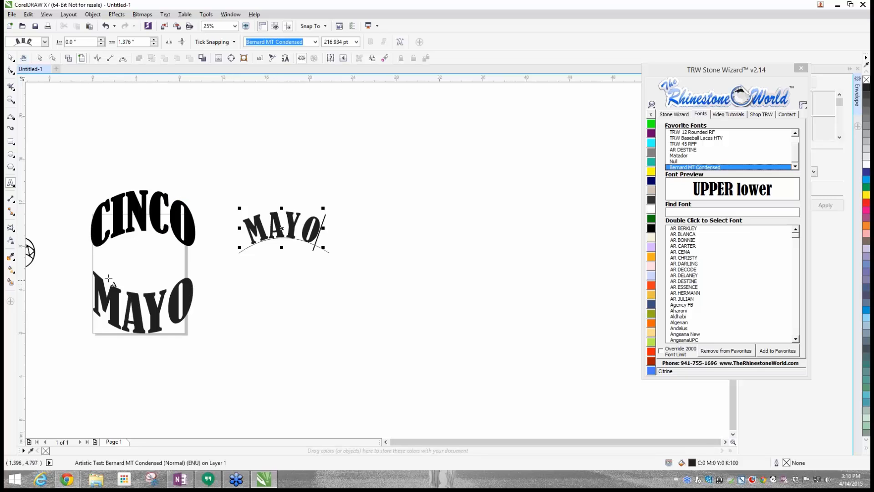
# - Delete the practice MAYO text together with the arc it follows
pyautogui.click(9, 58)
pyautogui.moveTo(205, 164); pyautogui.dragTo(364, 303)
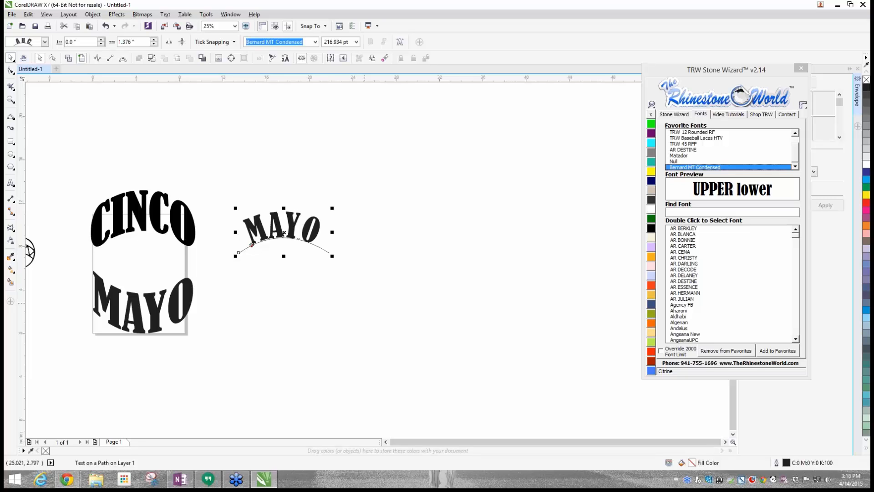
pyautogui.press('Delete')
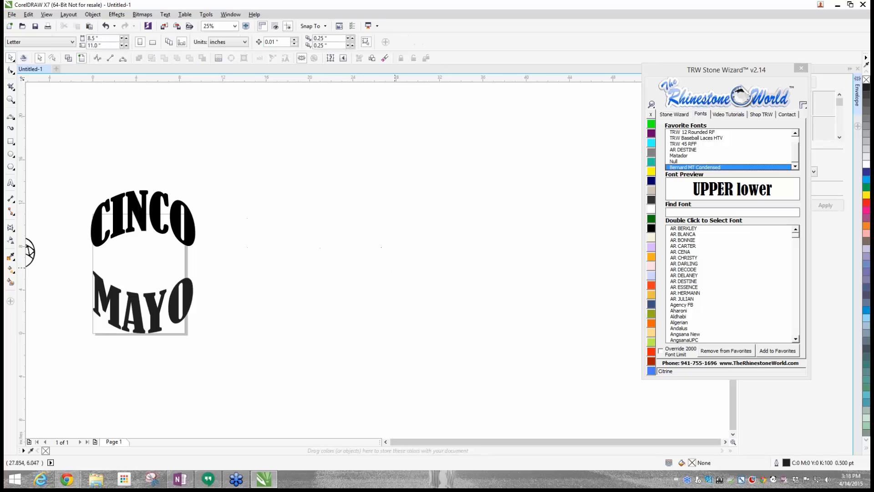
pyautogui.scroll(-2, 179, 287)
pyautogui.scroll(2, 175, 284)
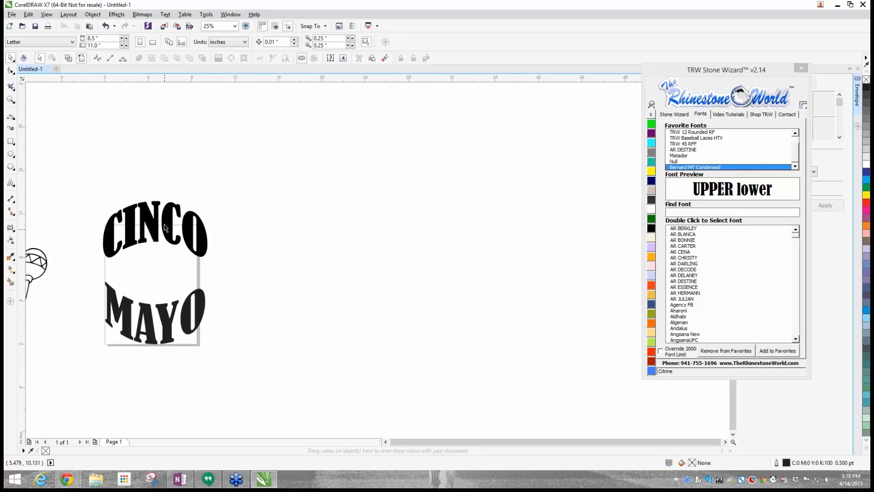
# - Create one outside contour around the arched MAYO text with the Stone Wizard's Island Fill
pyautogui.click(168, 312)
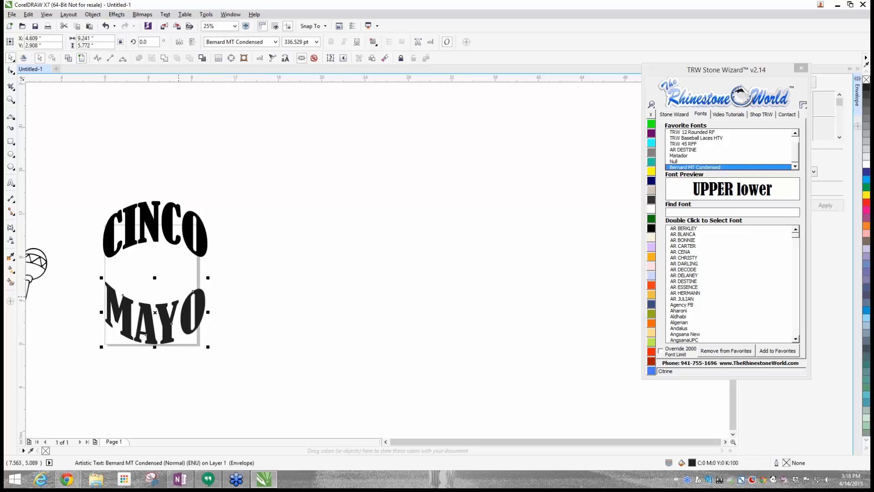
pyautogui.scroll(1, 145, 304)
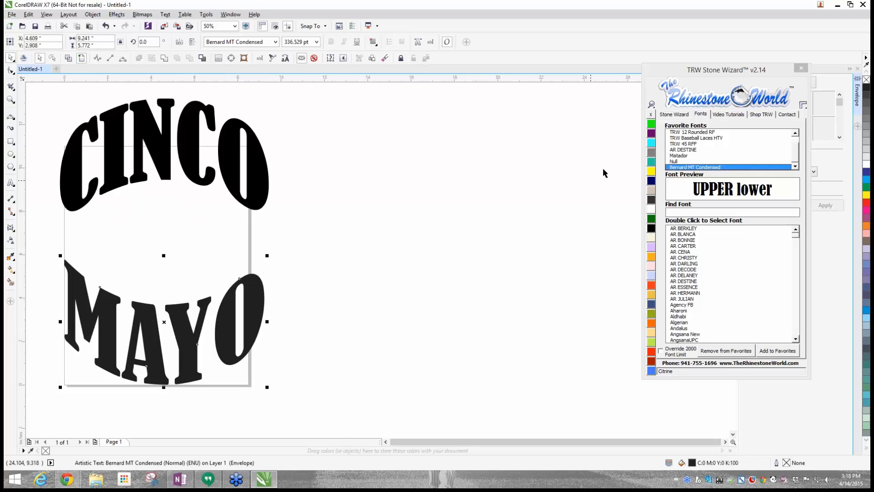
pyautogui.click(671, 115)
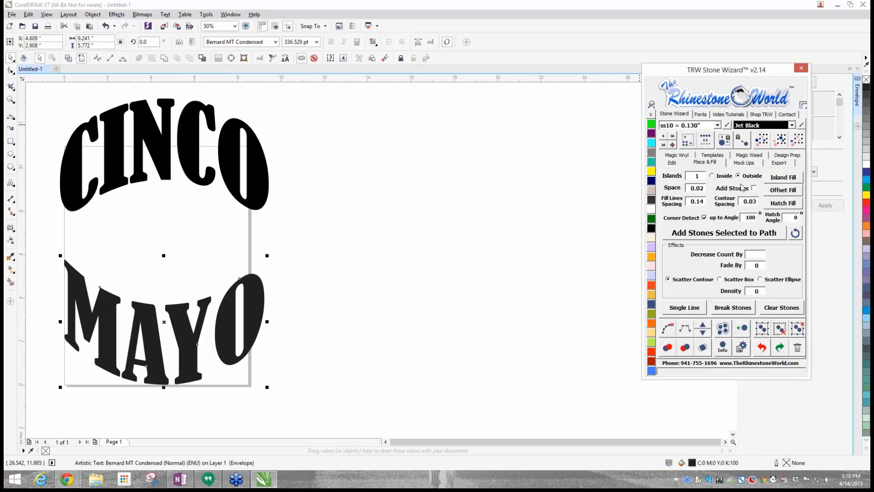
pyautogui.click(782, 177)
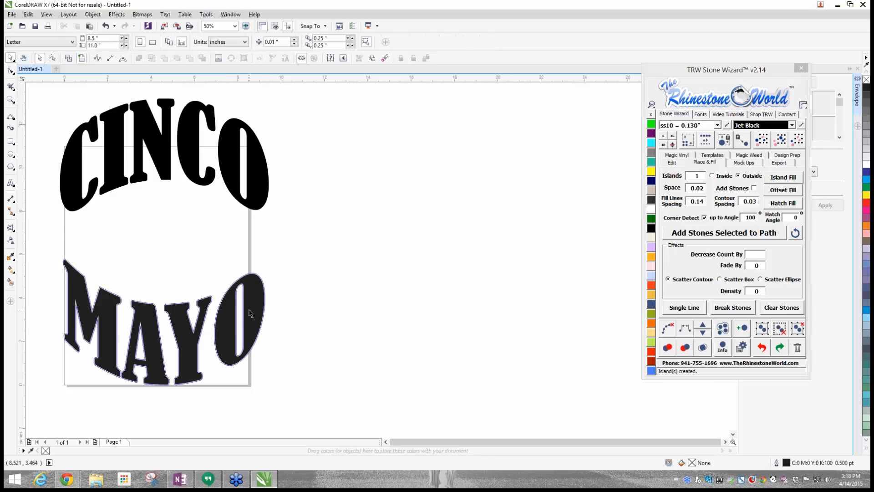
# - Separate and delete the original MAYO text, and fill the remaining MAYO contour with Jet Black
pyautogui.moveTo(250, 313); pyautogui.dragTo(541, 264)
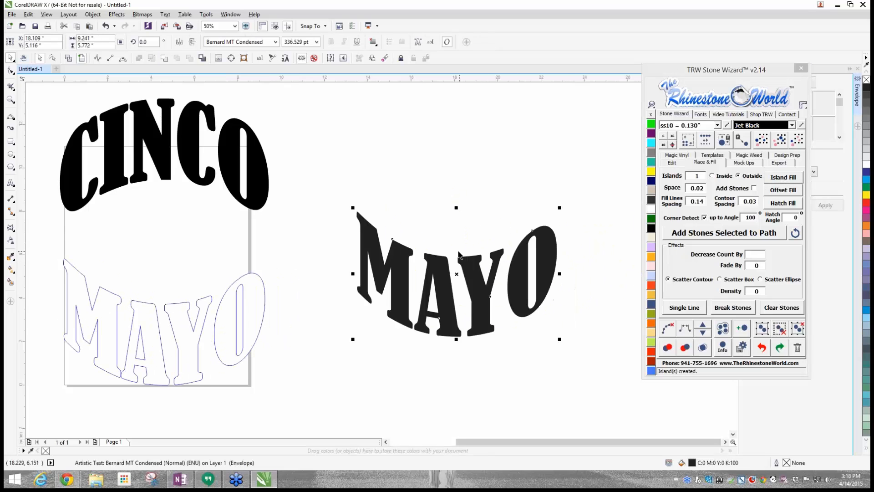
pyautogui.press('Delete')
pyautogui.click(175, 313)
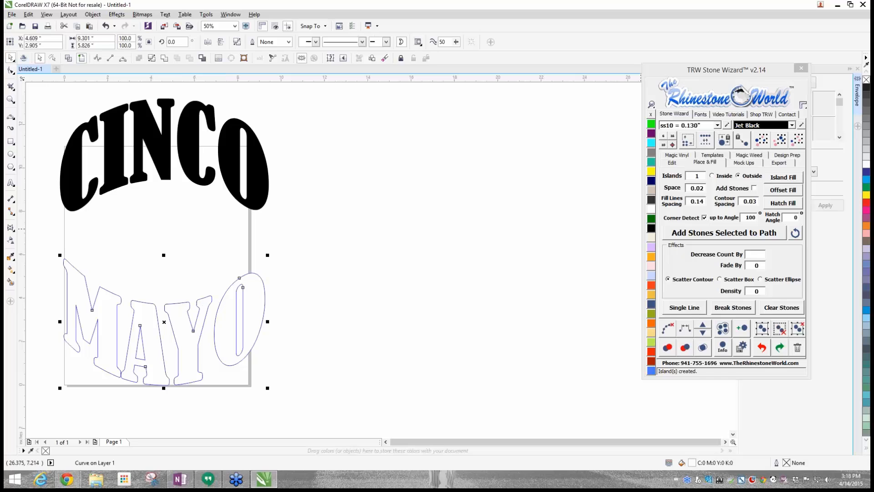
pyautogui.click(651, 229)
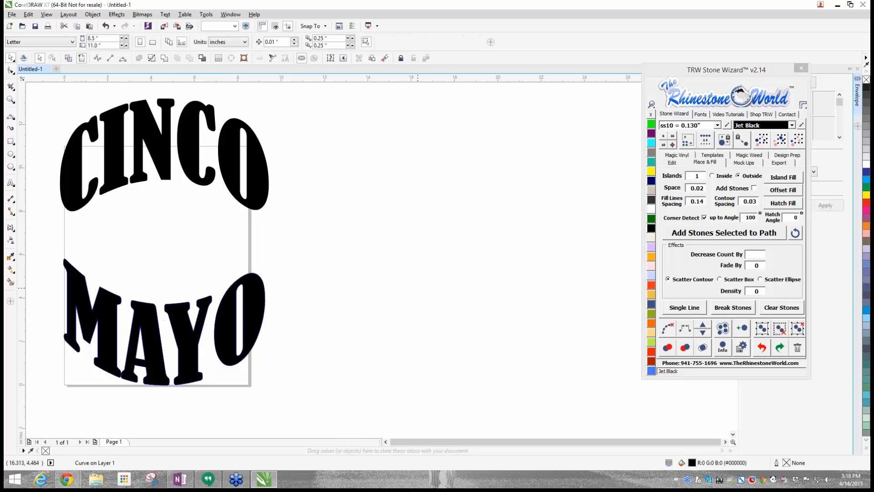
# - Clear the fill and outline of the MAYO contour, and undo that change
pyautogui.click(237, 324)
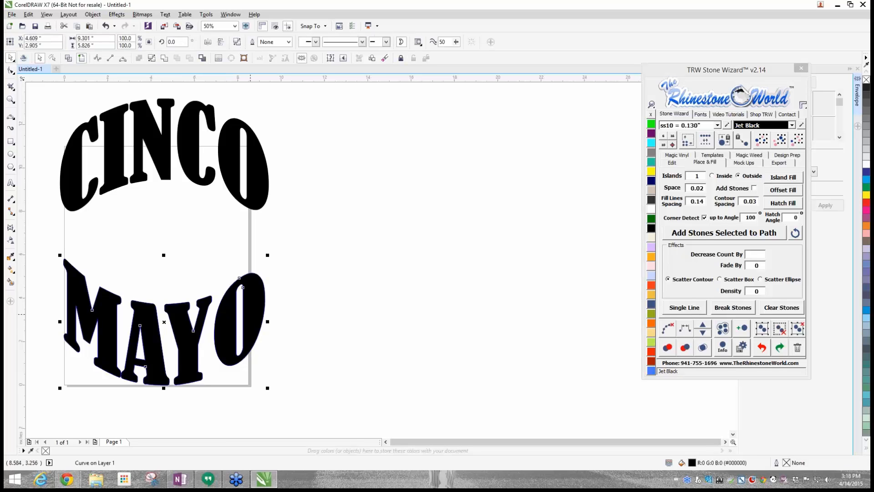
pyautogui.click(650, 117)
pyautogui.click(379, 193)
pyautogui.hotkey('ctrl', 'z')
pyautogui.click(348, 304)
# - Remove the outline from the MAYO contour and move the Stone Wizard window clear of the Envelope options
pyautogui.scroll(2, 273, 302)
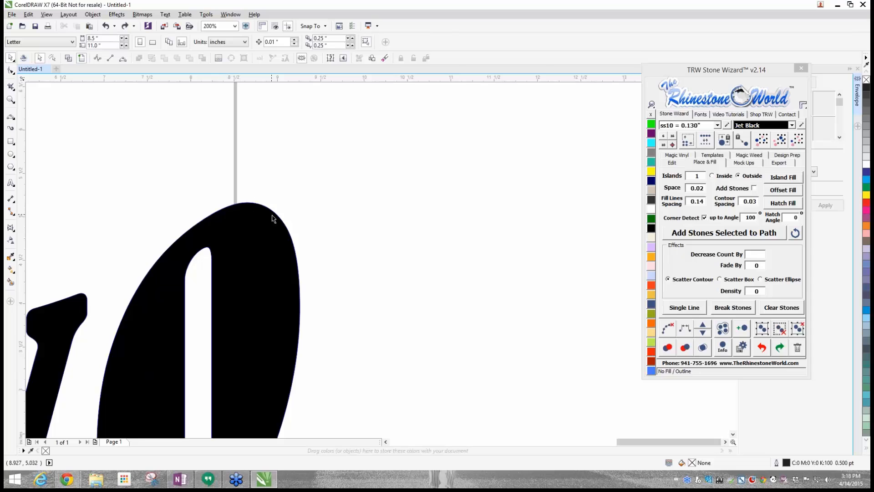
pyautogui.scroll(-2, 273, 219)
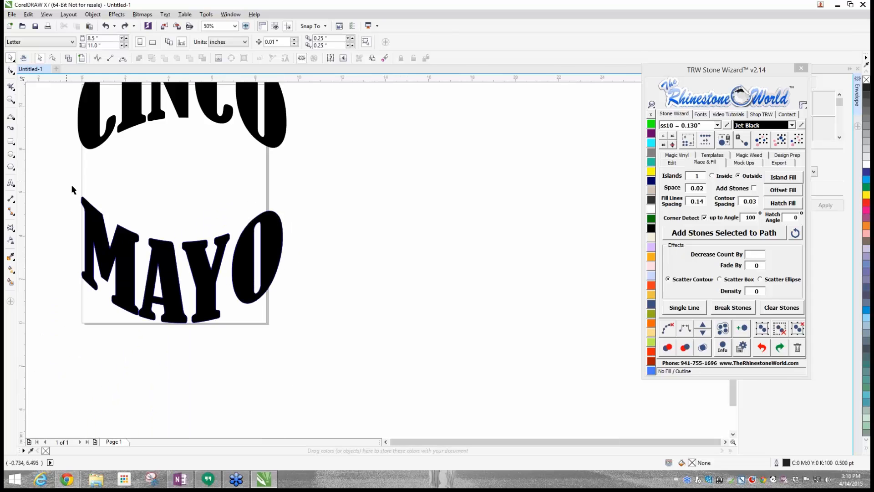
pyautogui.moveTo(72, 185); pyautogui.dragTo(343, 329)
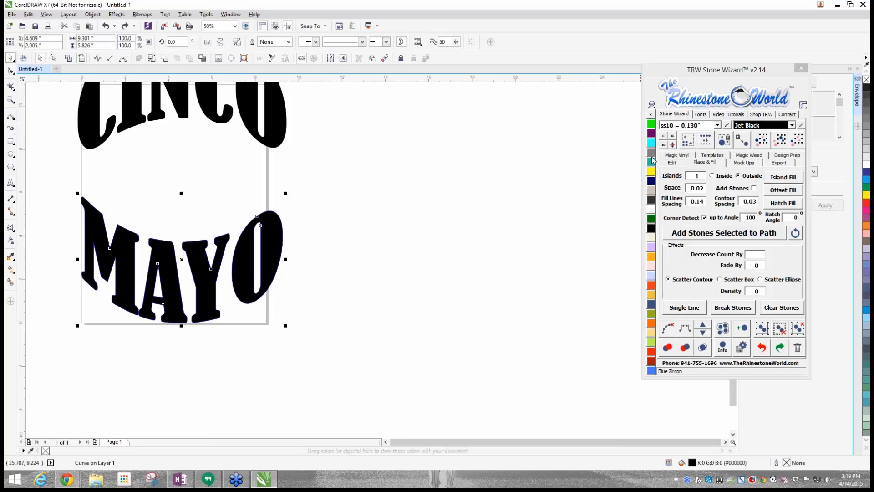
pyautogui.click(652, 117)
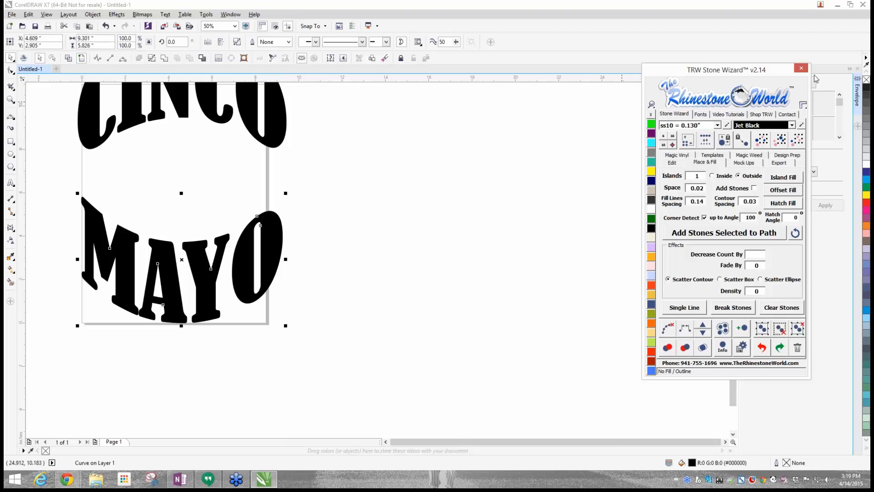
pyautogui.moveTo(775, 72); pyautogui.dragTo(662, 111)
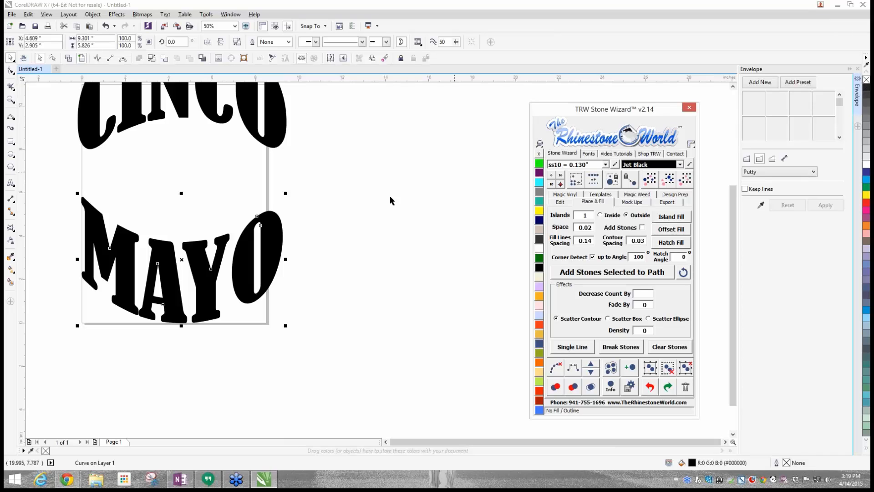
pyautogui.click(324, 213)
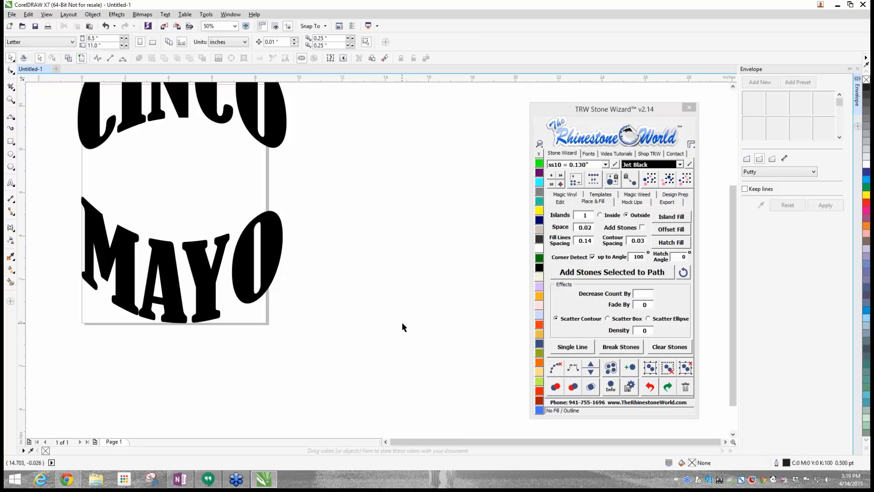
pyautogui.click(83, 203)
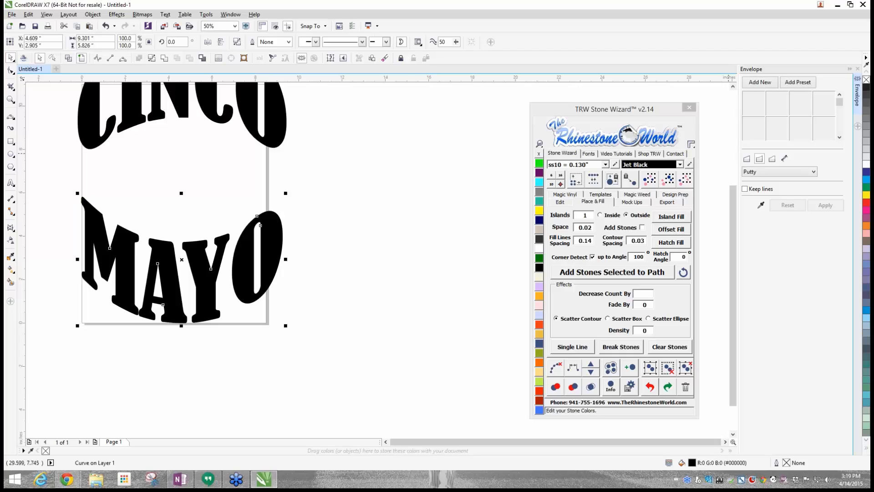
pyautogui.click(760, 83)
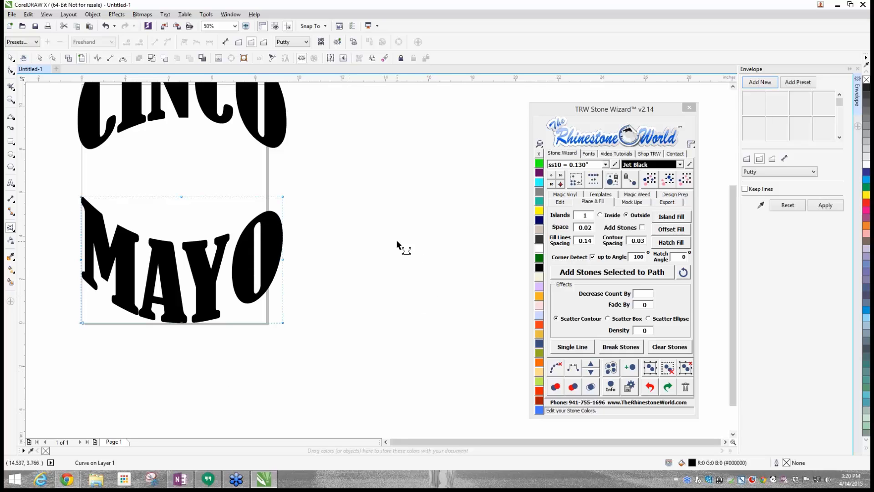
pyautogui.click(11, 59)
pyautogui.click(163, 208)
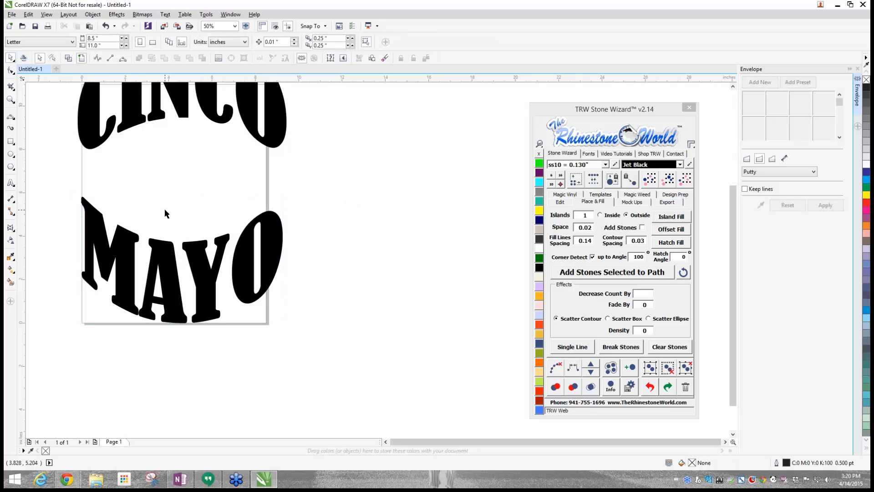
# - Reshape the MAYO contour with a new Single Arc envelope, bulging its right side outward, raising both upper corners and lowering the lower-left one
pyautogui.click(93, 218)
pyautogui.click(760, 83)
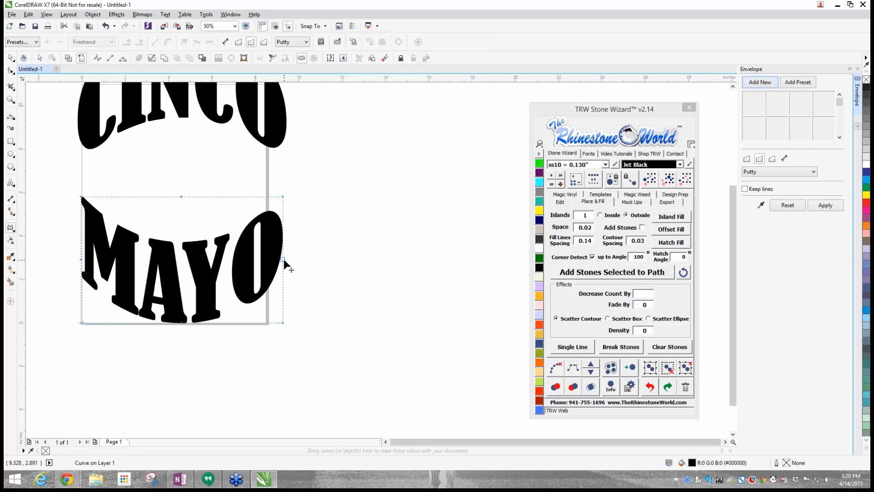
pyautogui.moveTo(283, 259); pyautogui.dragTo(337, 258)
pyautogui.moveTo(285, 198); pyautogui.dragTo(283, 165)
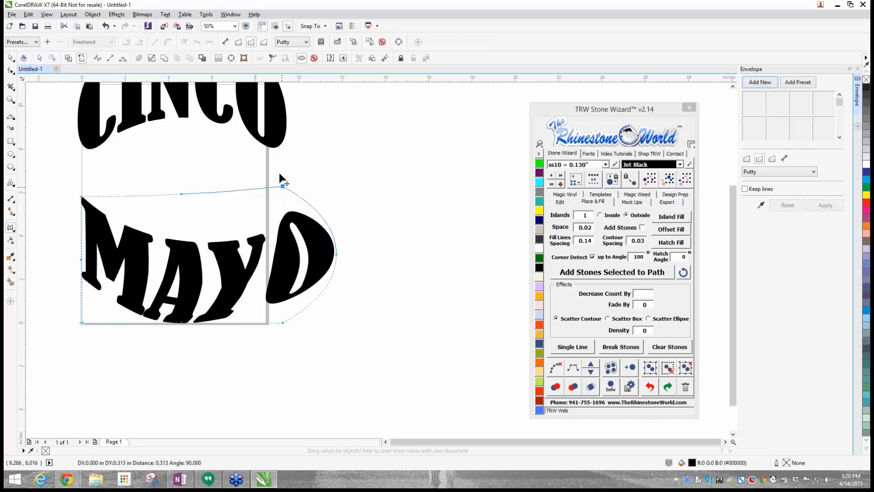
pyautogui.moveTo(81, 196); pyautogui.dragTo(80, 170)
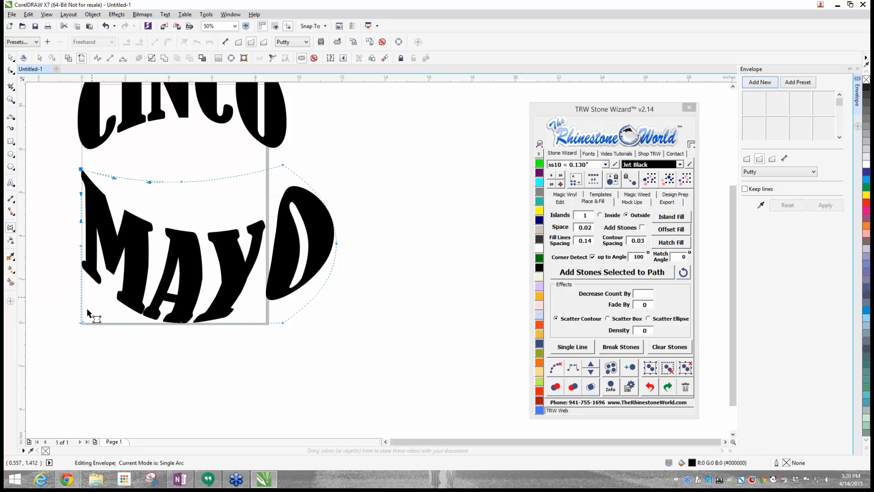
pyautogui.moveTo(81, 322); pyautogui.dragTo(116, 350)
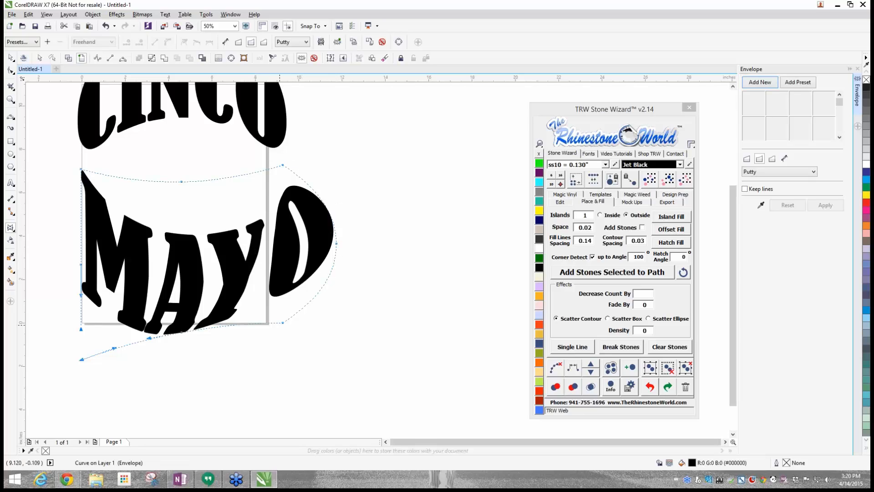
# - Undo the envelope reshaping of the MAYO contour and leave envelope editing
pyautogui.hotkey('ctrl', 'z')
pyautogui.hotkey('ctrl', 'z')
pyautogui.hotkey('ctrl', 'z')
pyautogui.hotkey('ctrl', 'z')
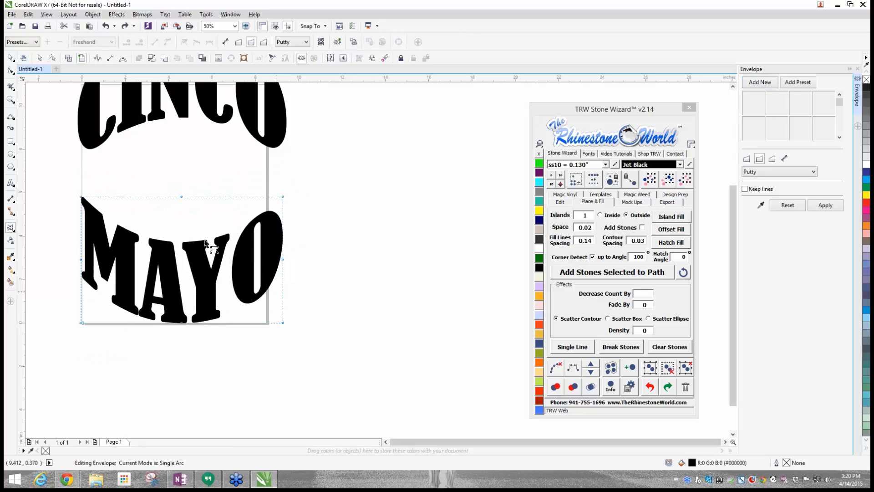
pyautogui.click(11, 59)
pyautogui.click(49, 156)
# - Move the maracas artwork to the right of the CINCO and MAYO lettering
pyautogui.scroll(-2, 184, 253)
pyautogui.scroll(1, 181, 224)
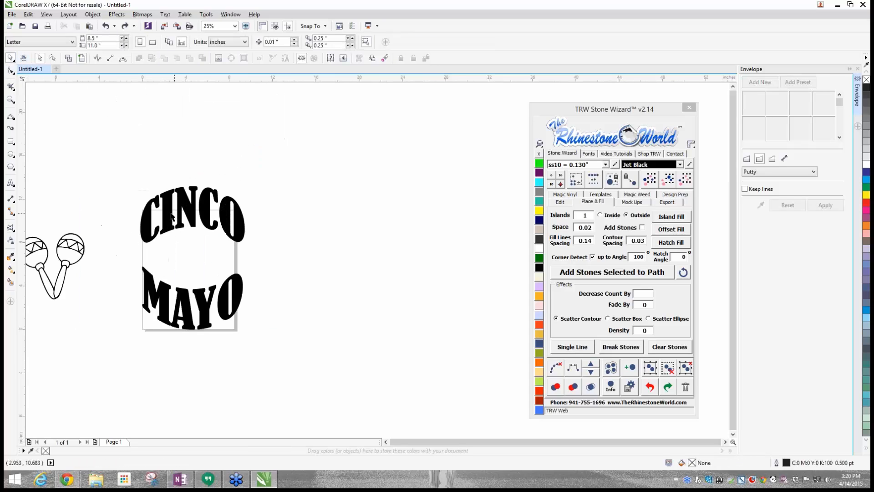
pyautogui.click(191, 222)
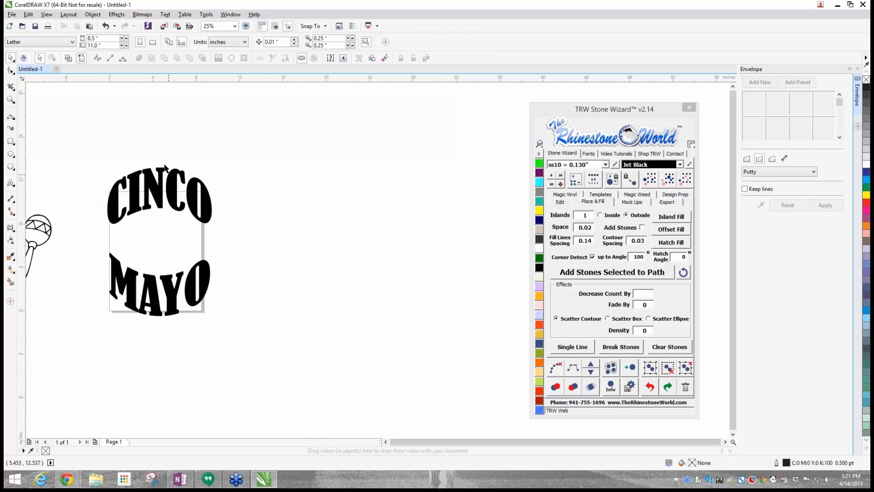
pyautogui.scroll(1, 127, 186)
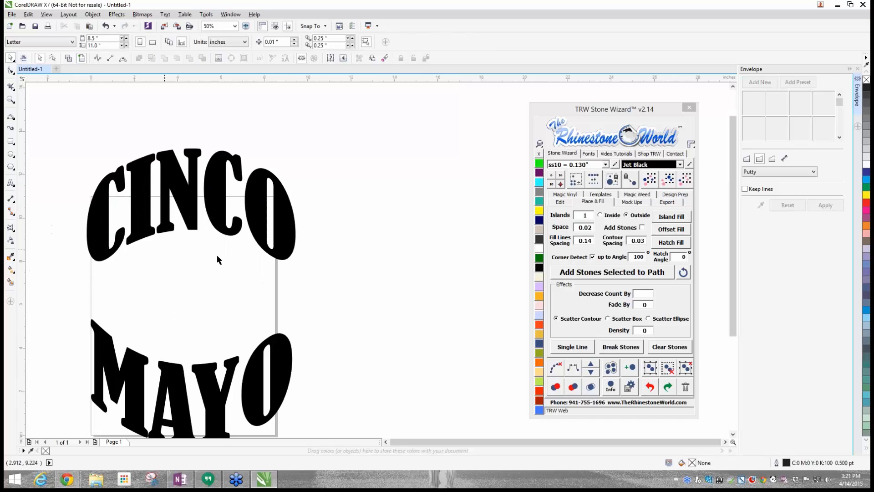
pyautogui.scroll(-1, 141, 211)
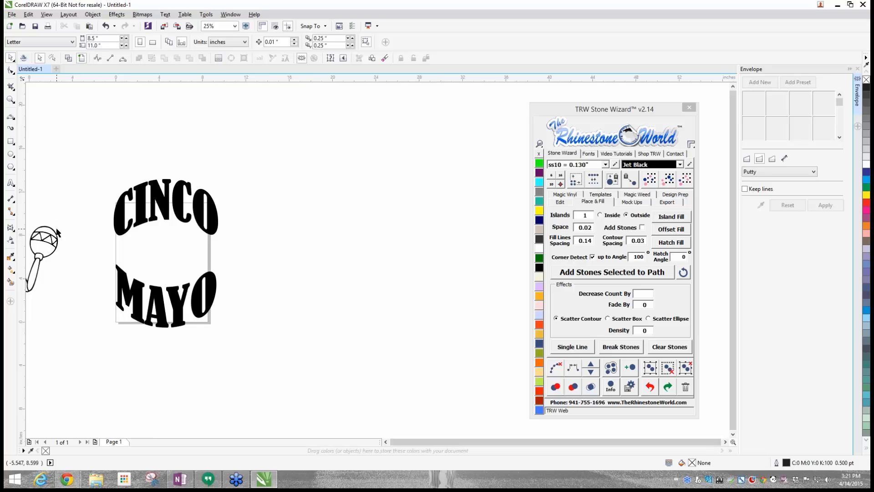
pyautogui.moveTo(41, 253); pyautogui.dragTo(312, 236)
# - Place ss10 Jet Black stones along the CINCO contour's paths and check them in wireframe view
pyautogui.click(182, 203)
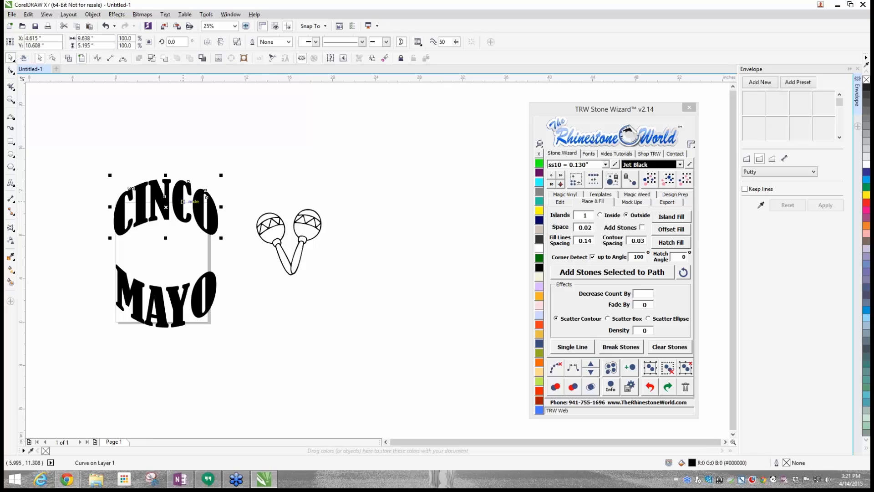
pyautogui.click(617, 273)
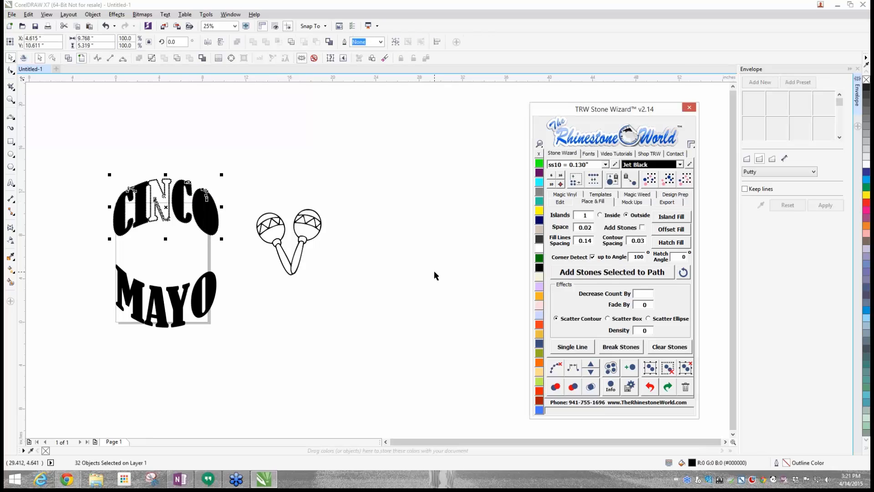
pyautogui.scroll(2, 147, 201)
pyautogui.scroll(-1, 148, 201)
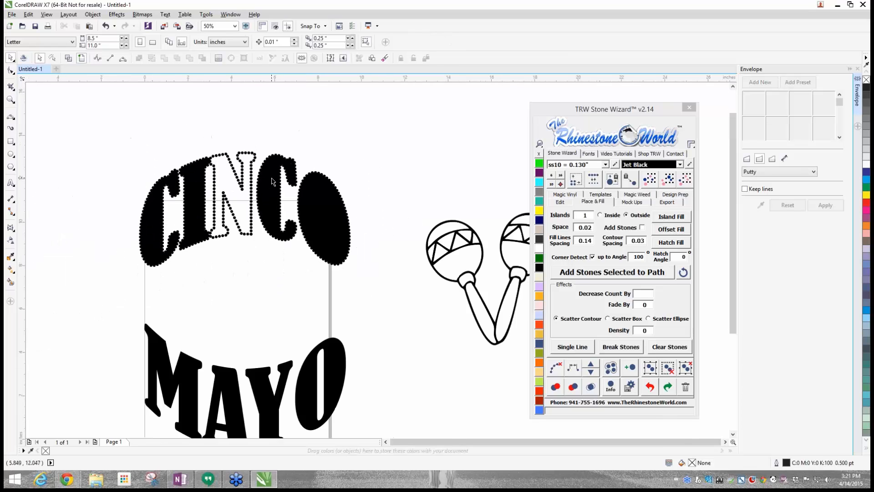
pyautogui.click(72, 59)
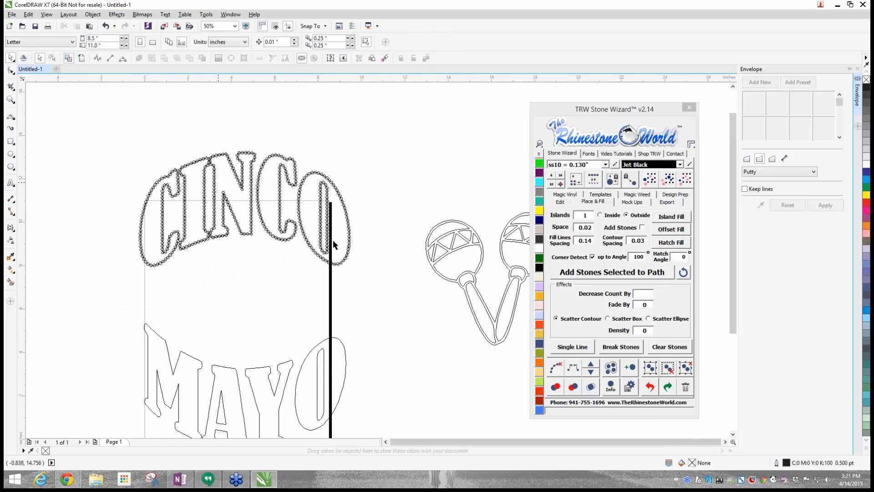
pyautogui.click(82, 58)
# - Clear the underlying paths from the CINCO lettering so that only its stones are left
pyautogui.moveTo(87, 110); pyautogui.dragTo(371, 293)
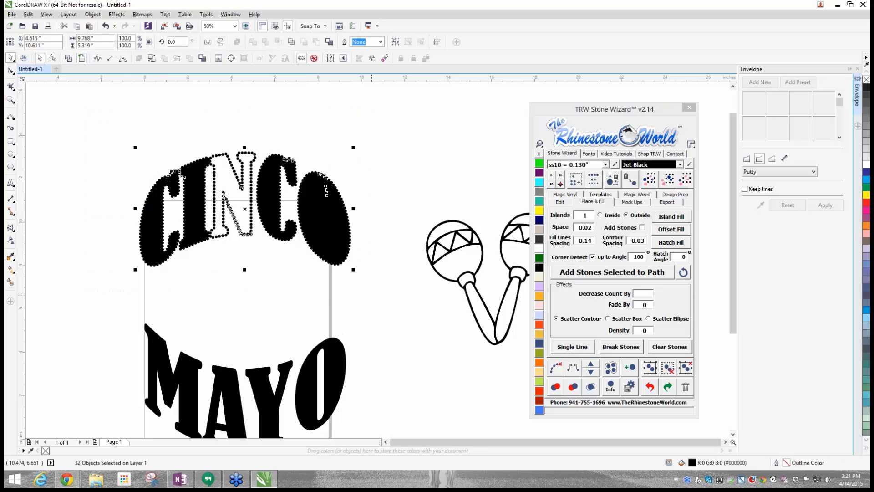
pyautogui.click(556, 367)
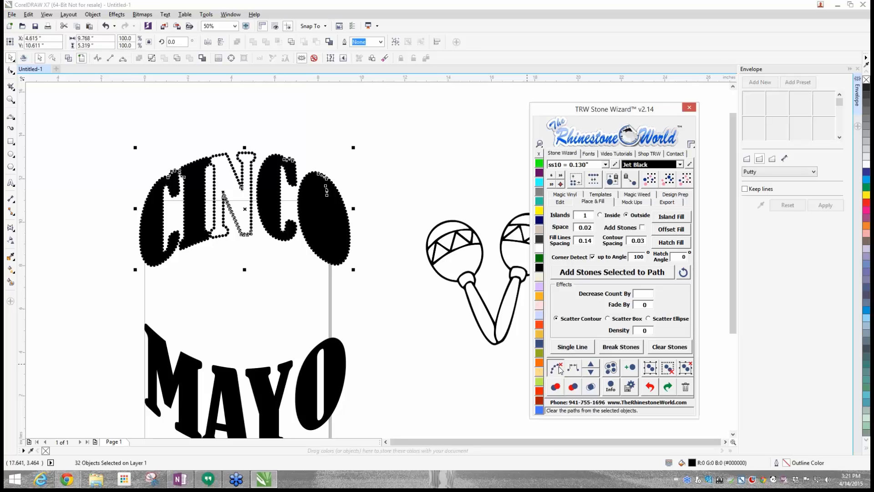
pyautogui.click(305, 152)
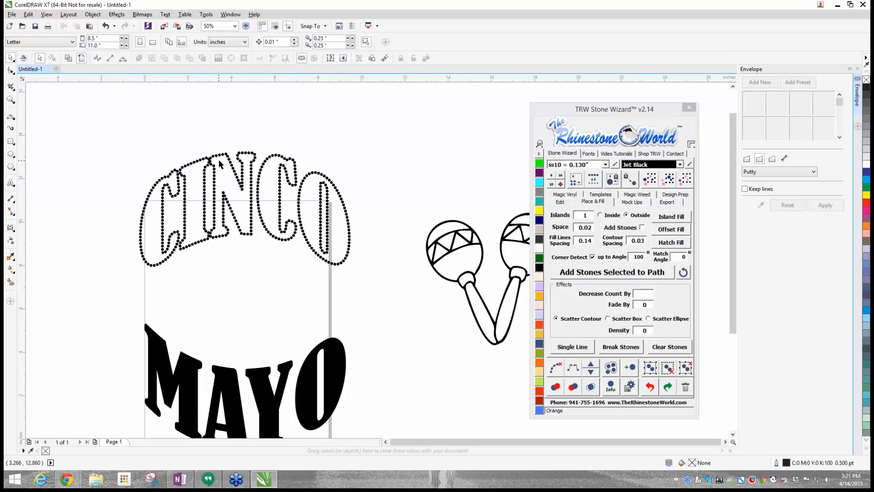
# - Mark the top layer of overlapping stones in the CINCO lettering red, and undo the marking
pyautogui.scroll(3, 219, 154)
pyautogui.scroll(-3, 173, 218)
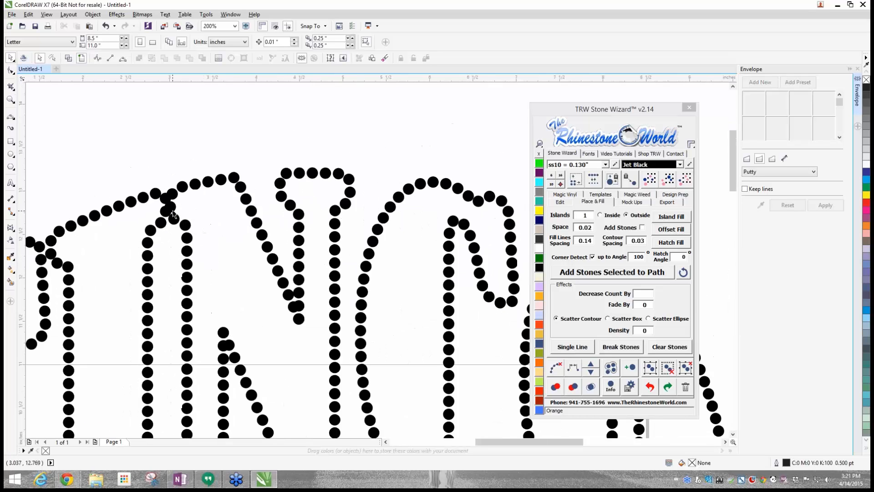
pyautogui.scroll(4, 186, 285)
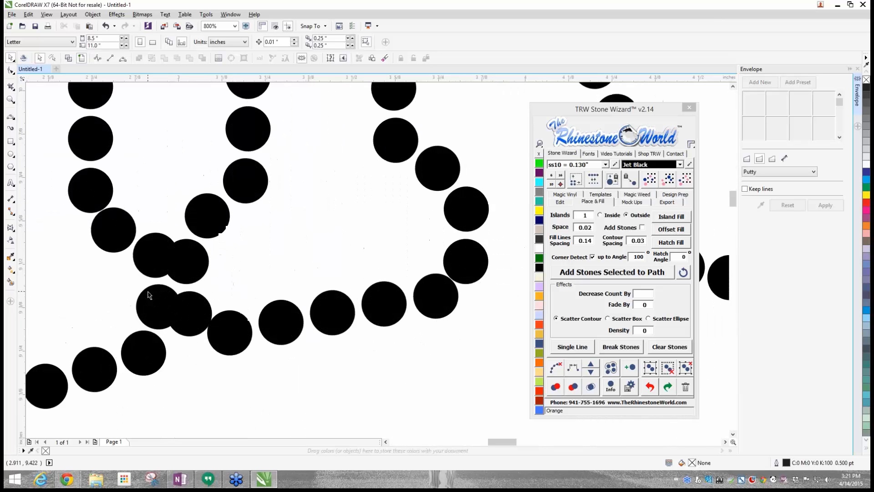
pyautogui.scroll(-4, 154, 289)
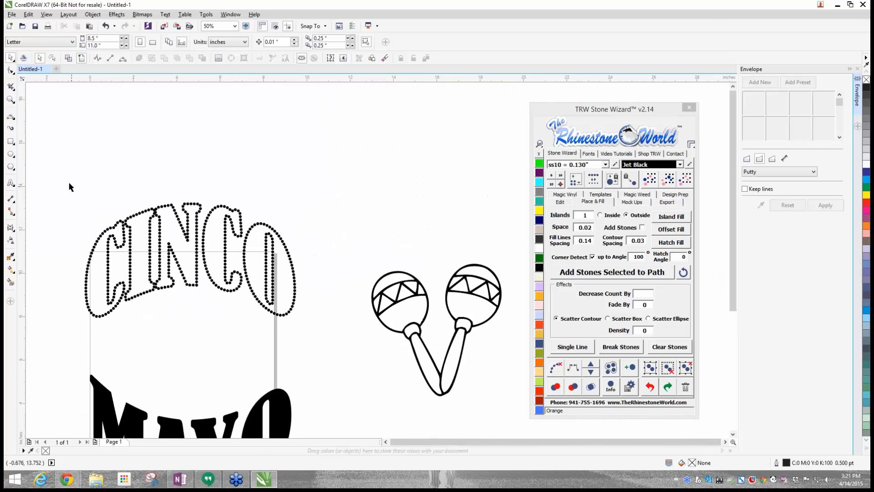
pyautogui.moveTo(64, 179); pyautogui.dragTo(324, 347)
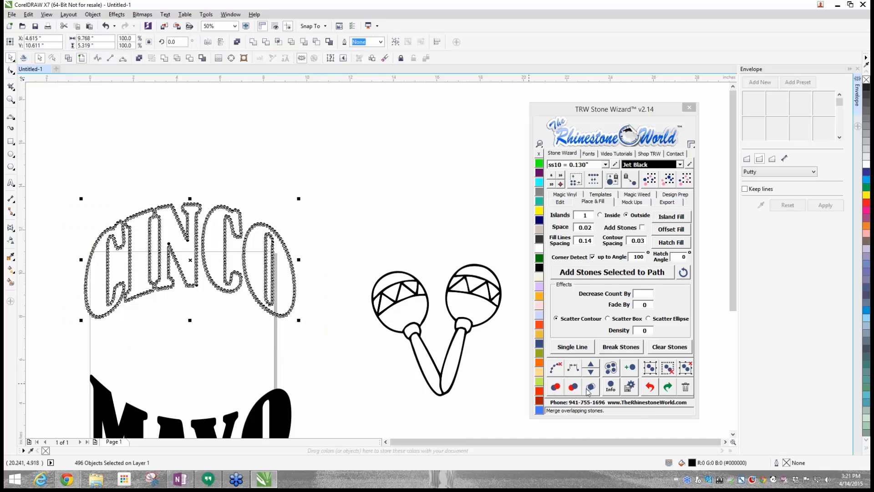
pyautogui.click(555, 388)
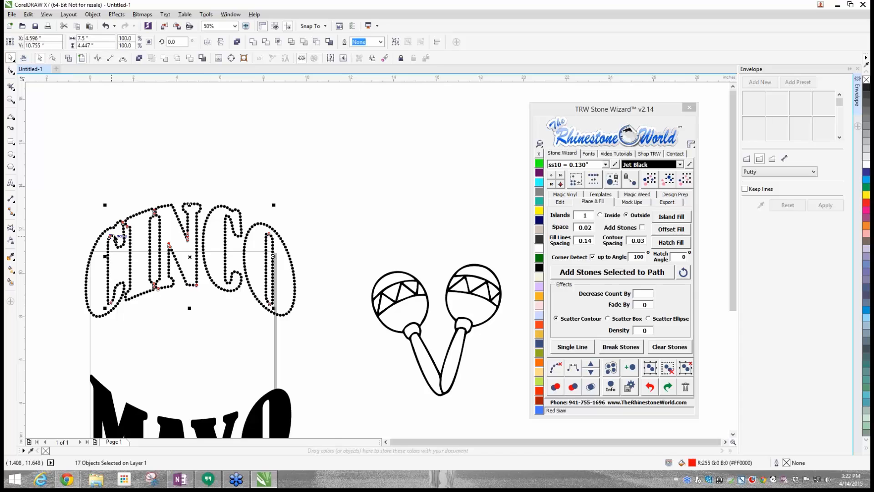
pyautogui.click(139, 192)
pyautogui.scroll(1, 146, 220)
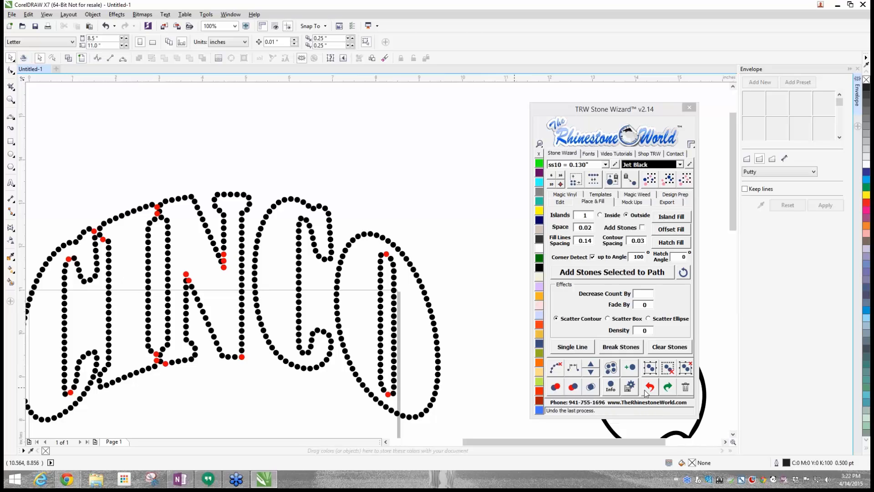
pyautogui.hotkey('ctrl', 'z')
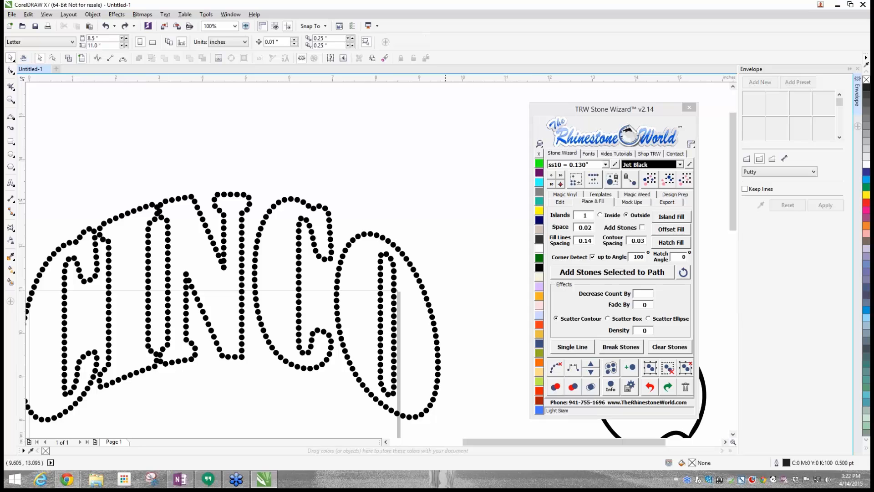
# - Resolve the overlapping stones across the whole CINCO lettering with the Stone Wizard
pyautogui.scroll(-2, 438, 190)
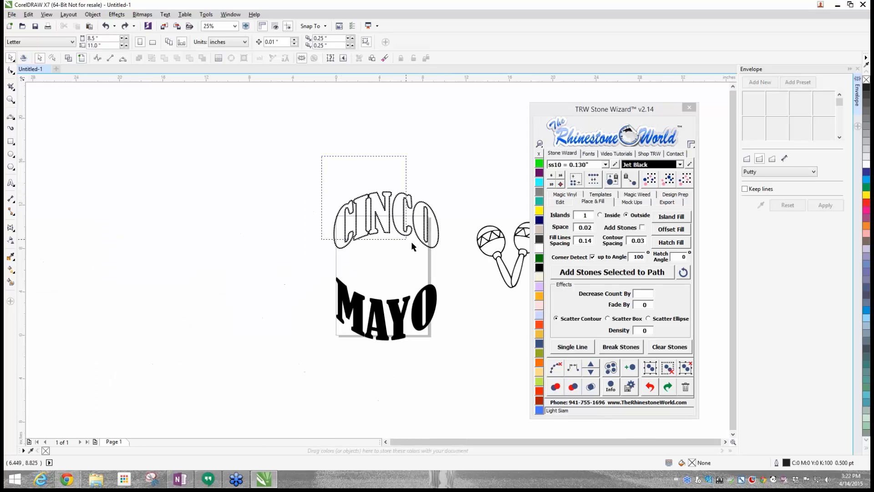
pyautogui.moveTo(453, 255); pyautogui.dragTo(330, 188)
pyautogui.scroll(1, 438, 211)
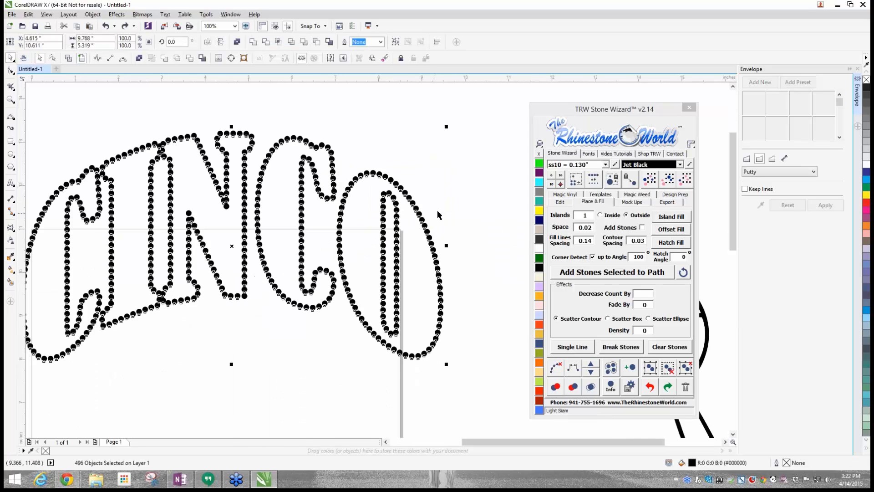
pyautogui.click(593, 384)
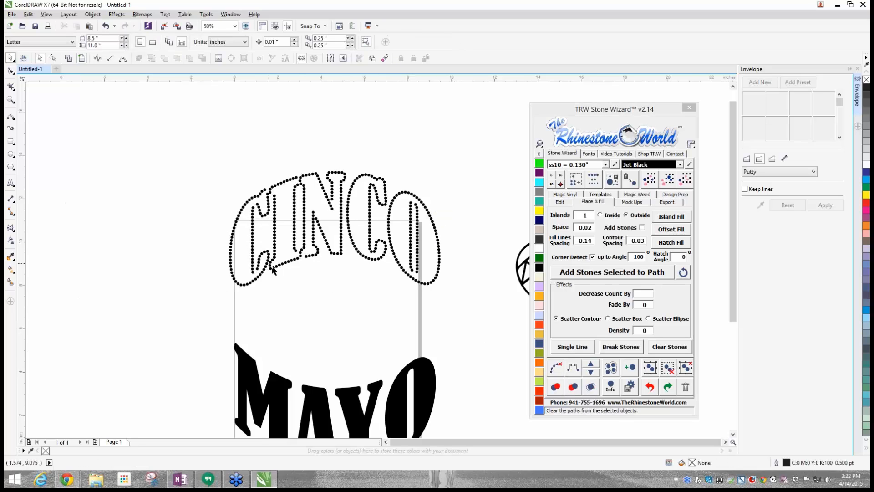
# - Duplicate a stone into the gap at the top of the first C's inner contour in CINCO
pyautogui.scroll(3, 273, 248)
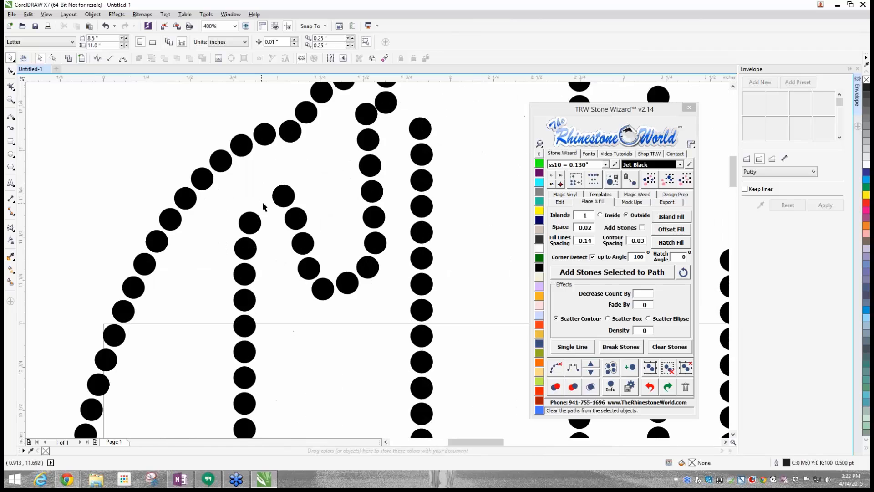
pyautogui.moveTo(278, 198); pyautogui.dragTo(254, 200)
pyautogui.rightClick(253, 200)
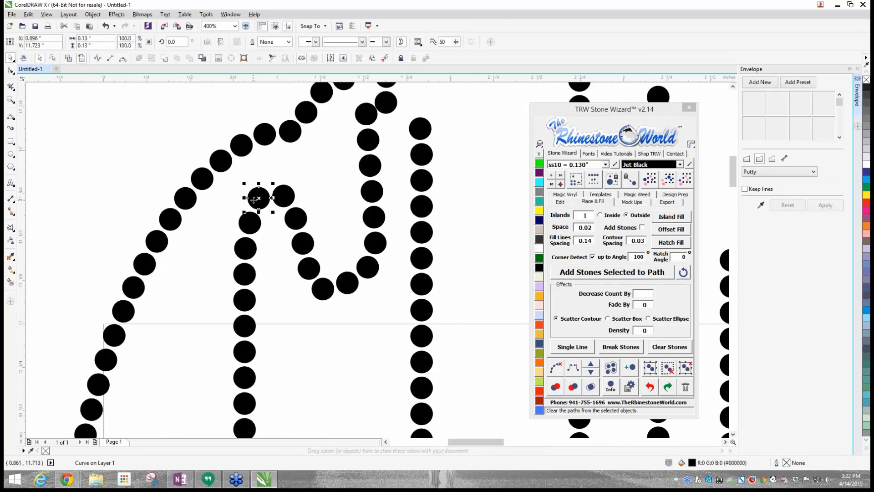
pyautogui.scroll(-3, 254, 199)
pyautogui.scroll(5, 255, 197)
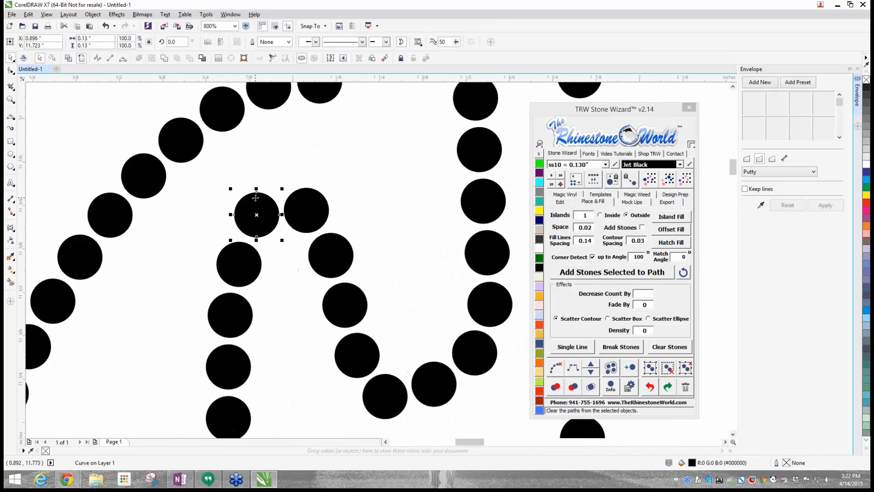
pyautogui.scroll(-2, 256, 198)
pyautogui.scroll(1, 255, 196)
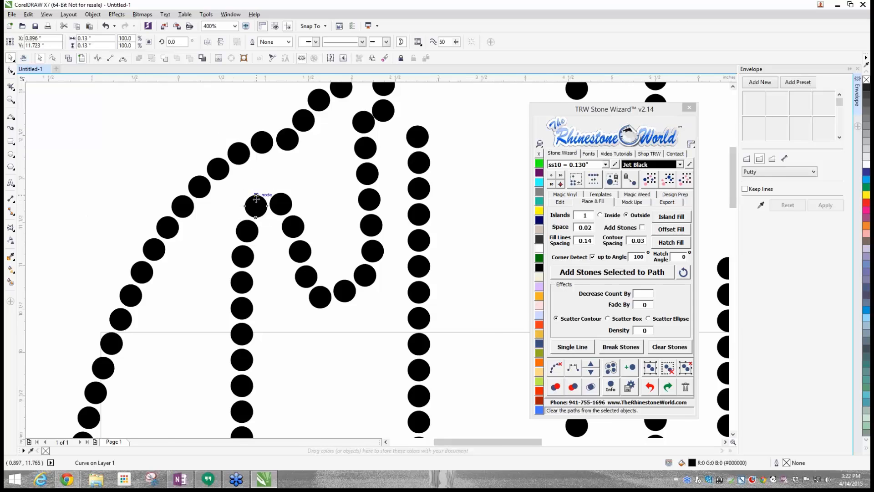
pyautogui.scroll(-1, 257, 199)
pyautogui.scroll(2, 255, 199)
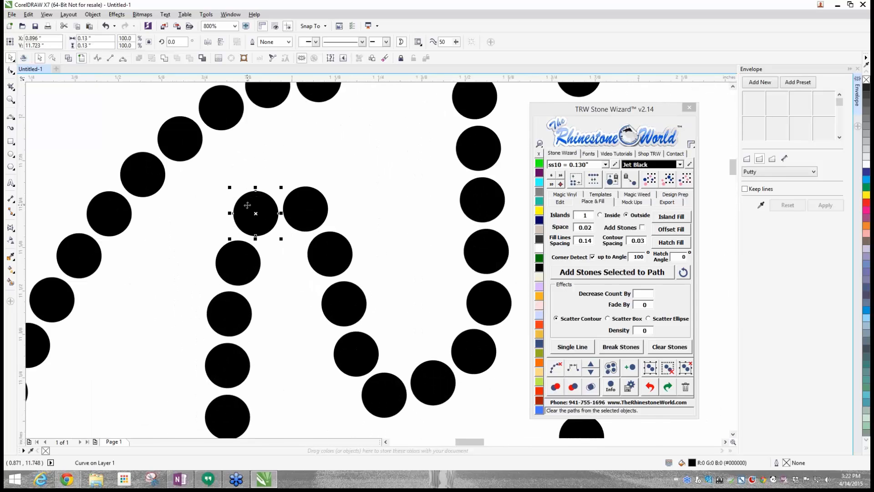
pyautogui.scroll(-4, 251, 202)
# - Undo the automatic overlap resolution in the CINCO lettering, keeping the stones with their underlying paths cleared
pyautogui.click(648, 387)
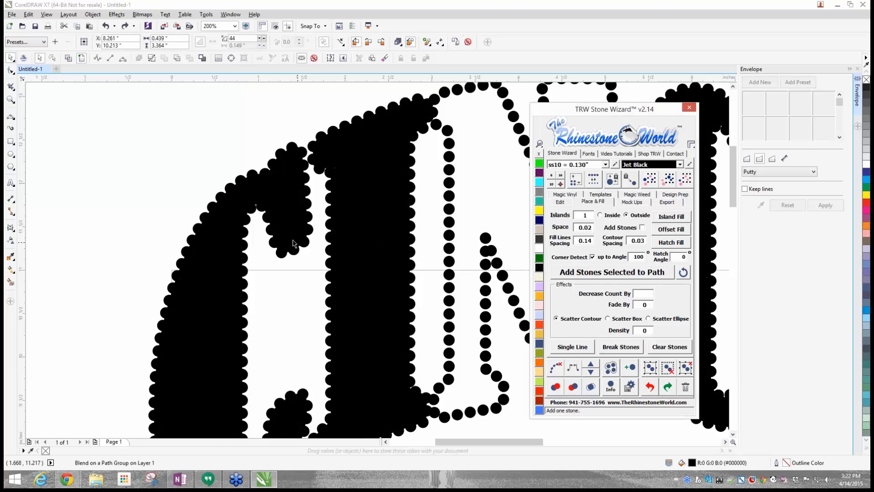
pyautogui.click(114, 179)
pyautogui.scroll(-4, 115, 179)
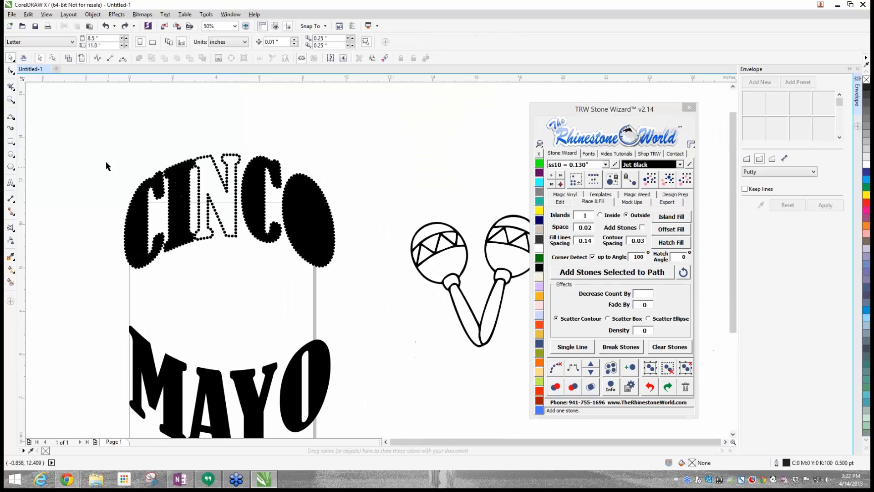
pyautogui.click(668, 387)
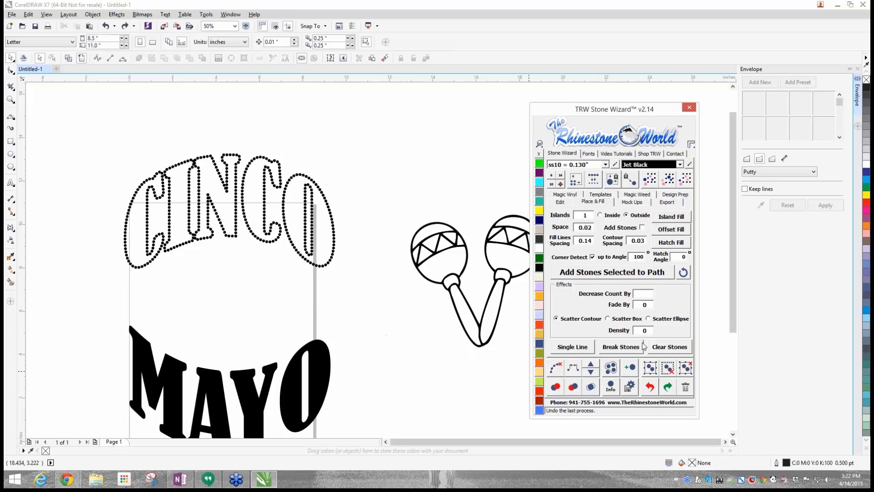
# - Move the Stone Wizard closer to the lettering and mark the overlapping stones across the whole of CINCO red
pyautogui.moveTo(592, 109); pyautogui.dragTo(456, 78)
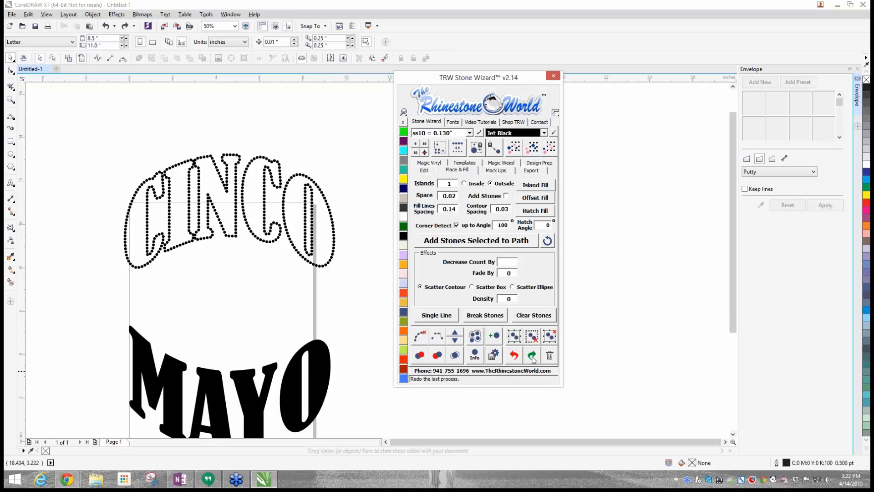
pyautogui.click(277, 273)
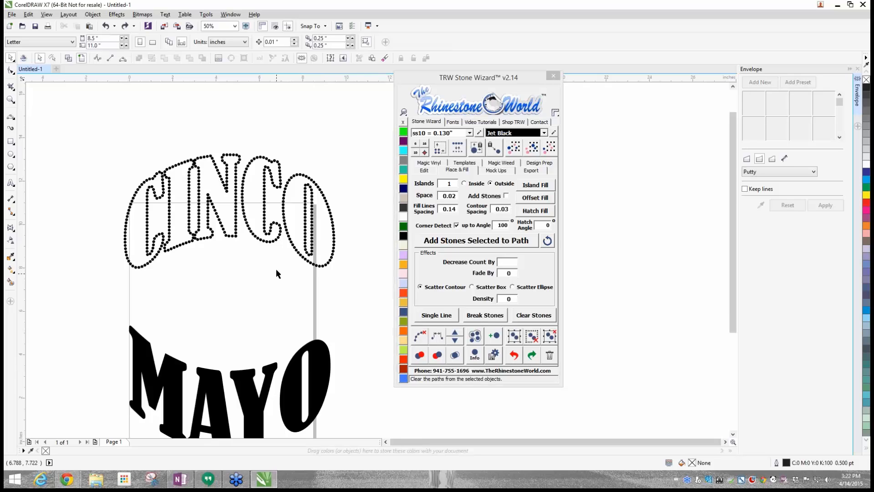
pyautogui.moveTo(86, 126); pyautogui.dragTo(336, 289)
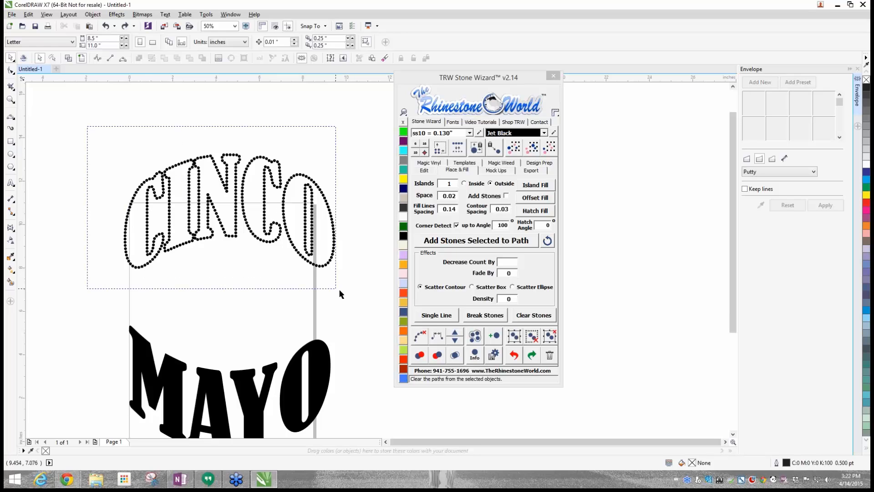
pyautogui.click(420, 355)
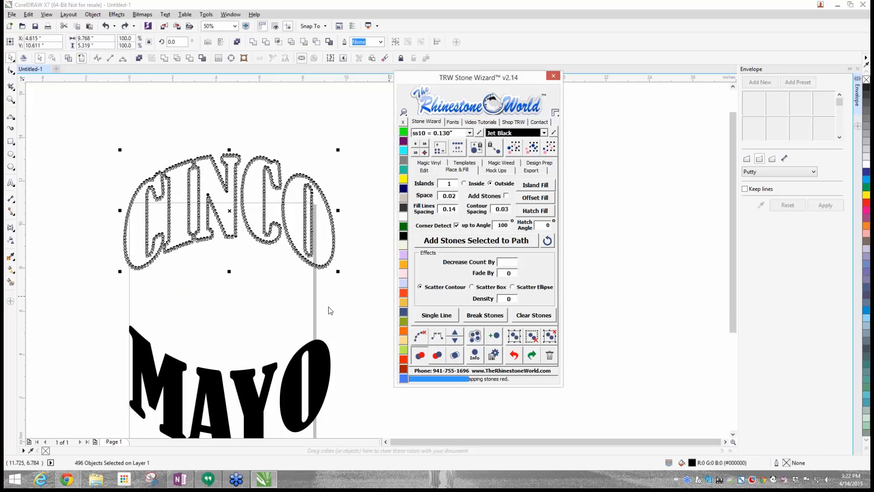
# - Nudge the red stone atop the first C's inner contour clear of its neighbour and recolour it Jet Black
pyautogui.scroll(4, 147, 160)
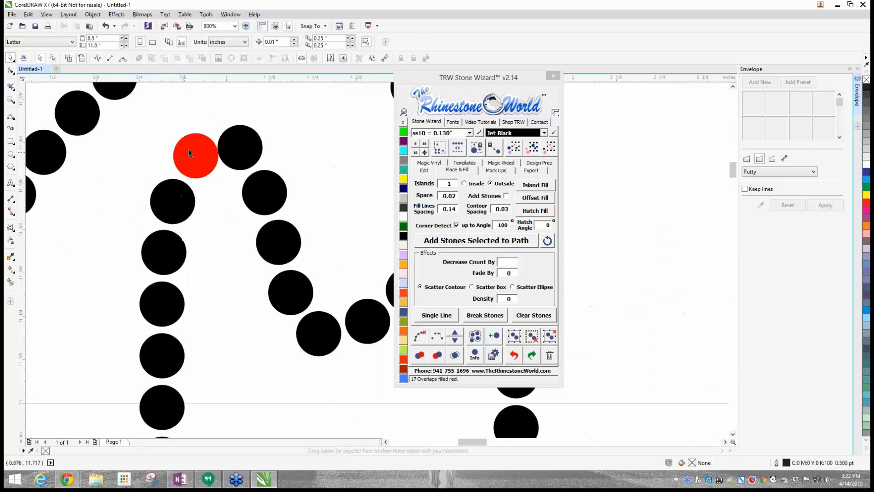
pyautogui.click(191, 148)
pyautogui.moveTo(190, 146); pyautogui.dragTo(192, 146)
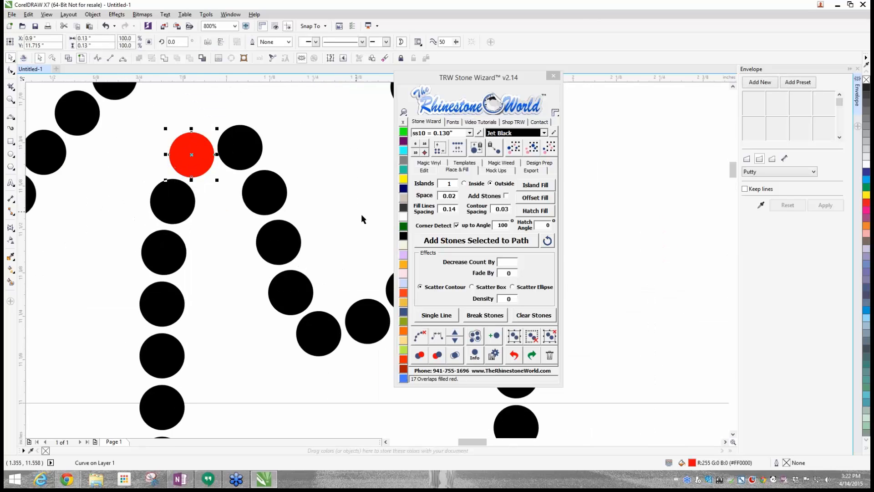
pyautogui.click(403, 235)
pyautogui.click(302, 201)
pyautogui.scroll(-2, 205, 164)
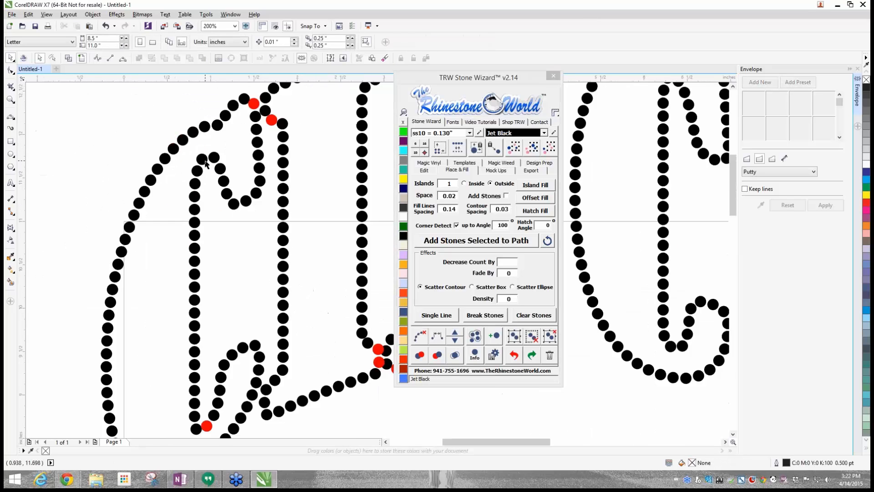
# - Separate the upper red stone where the first C meets the I from the black stone beside it
pyautogui.scroll(-1, 205, 164)
pyautogui.scroll(4, 182, 171)
pyautogui.click(191, 178)
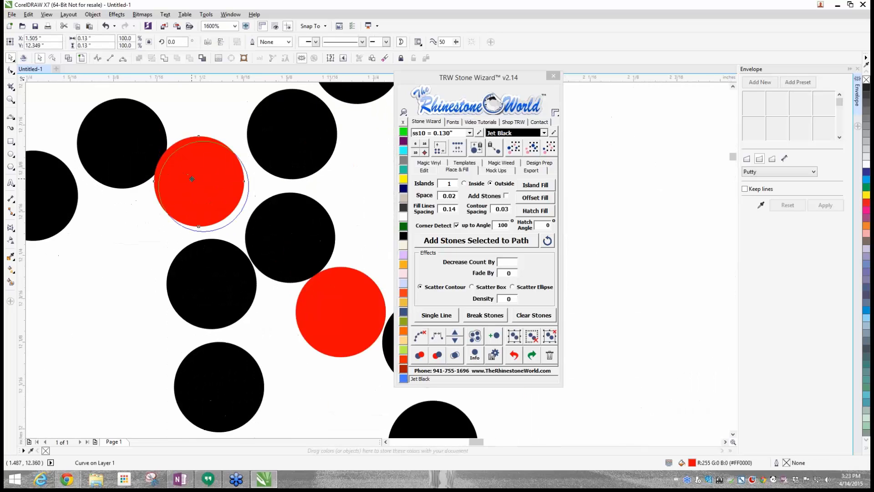
pyautogui.moveTo(201, 186); pyautogui.dragTo(203, 185)
pyautogui.moveTo(140, 154); pyautogui.dragTo(136, 153)
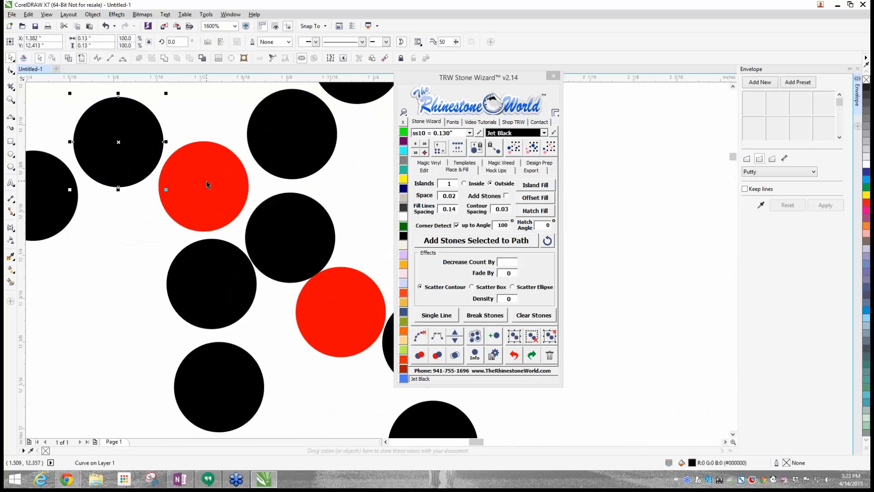
pyautogui.click(206, 183)
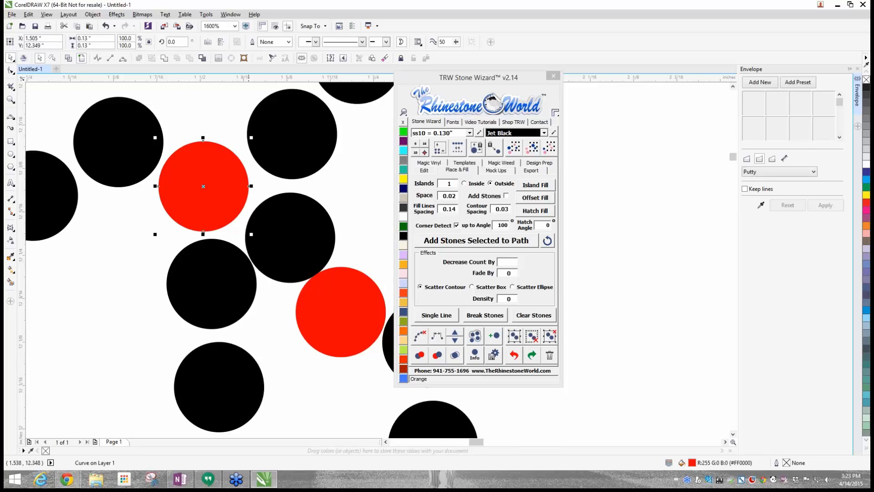
# - Shift the lower red stone at the top junction of the C and I off the black stone it overlaps
pyautogui.click(345, 200)
pyautogui.scroll(-2, 333, 280)
pyautogui.scroll(5, 333, 279)
pyautogui.moveTo(313, 275); pyautogui.dragTo(304, 276)
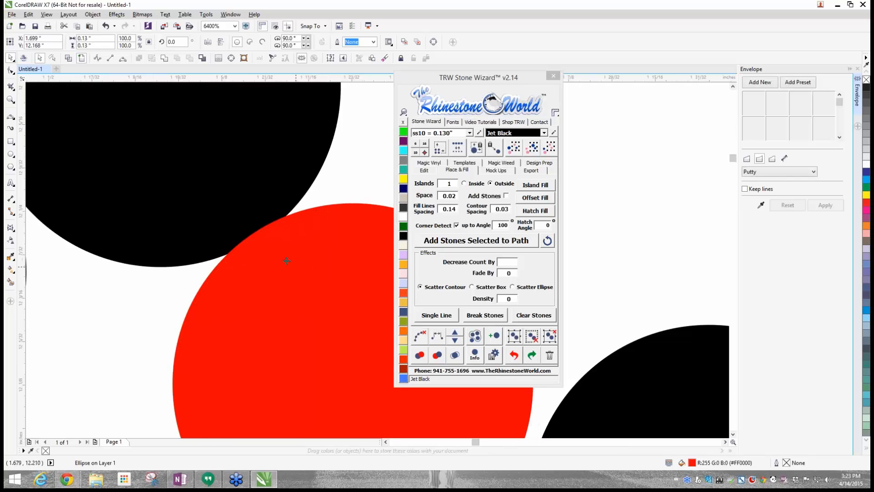
pyautogui.scroll(-3, 266, 248)
pyautogui.scroll(1, 294, 258)
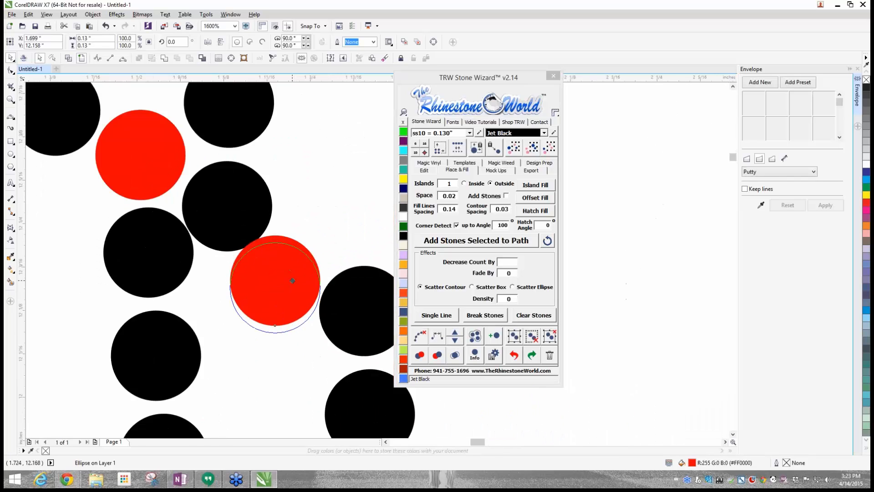
pyautogui.click(266, 209)
pyautogui.moveTo(266, 210); pyautogui.dragTo(272, 205)
pyautogui.scroll(-1, 269, 208)
pyautogui.scroll(1, 280, 241)
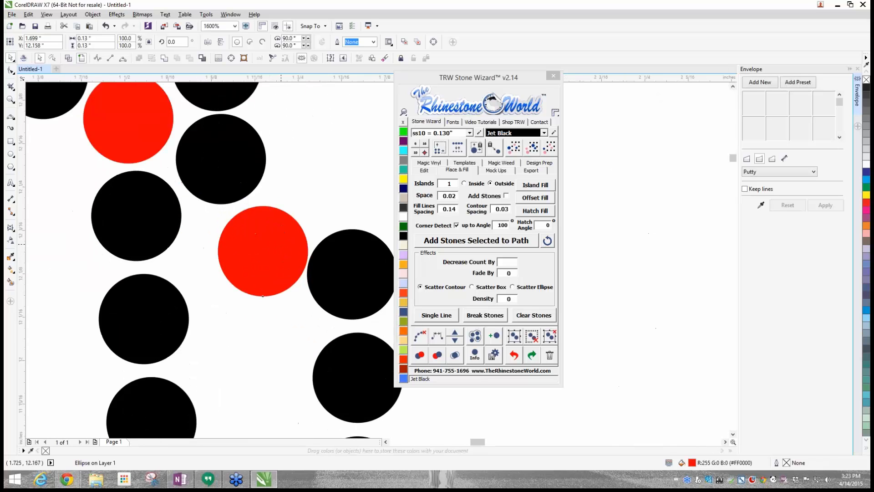
pyautogui.moveTo(280, 241); pyautogui.dragTo(280, 239)
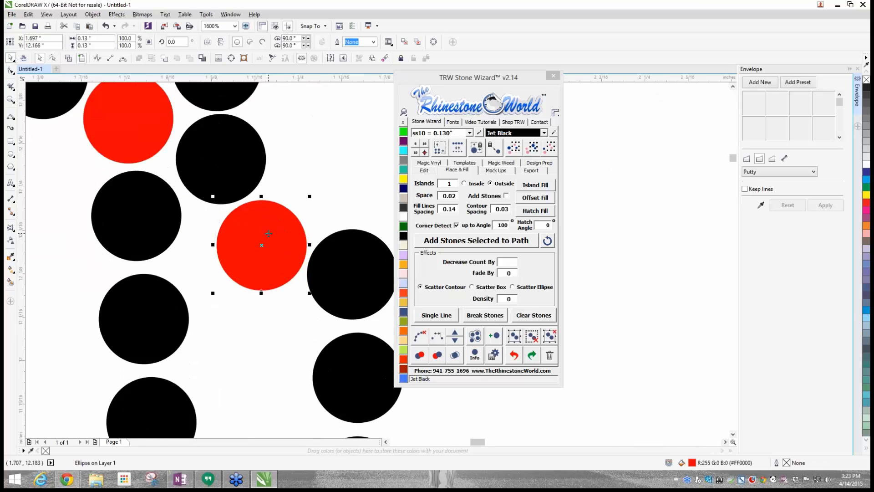
# - Recolour both repositioned red stones at the top junction of the C and I to Jet Black
pyautogui.click(404, 236)
pyautogui.click(151, 133)
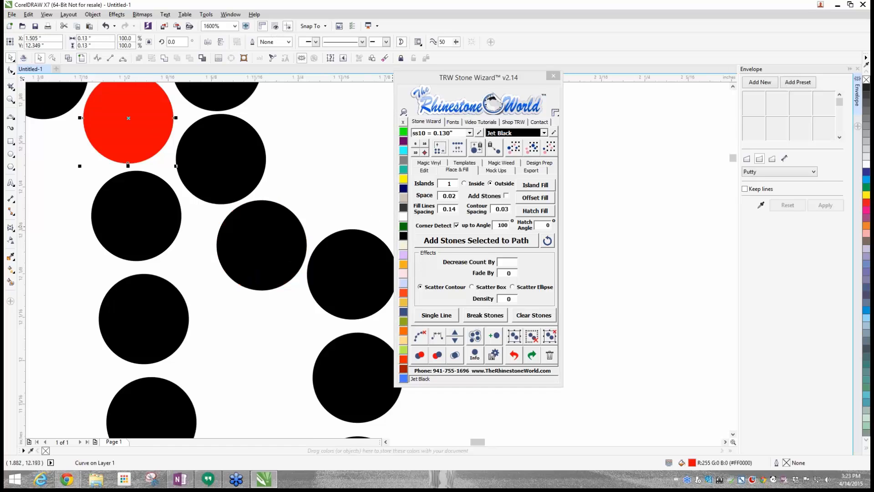
pyautogui.click(403, 236)
pyautogui.click(320, 175)
# - Check the red stone at the first C's lower inner corner in wireframe, move it off its neighbour and recolour it Jet Black
pyautogui.scroll(-4, 320, 175)
pyautogui.scroll(2, 280, 331)
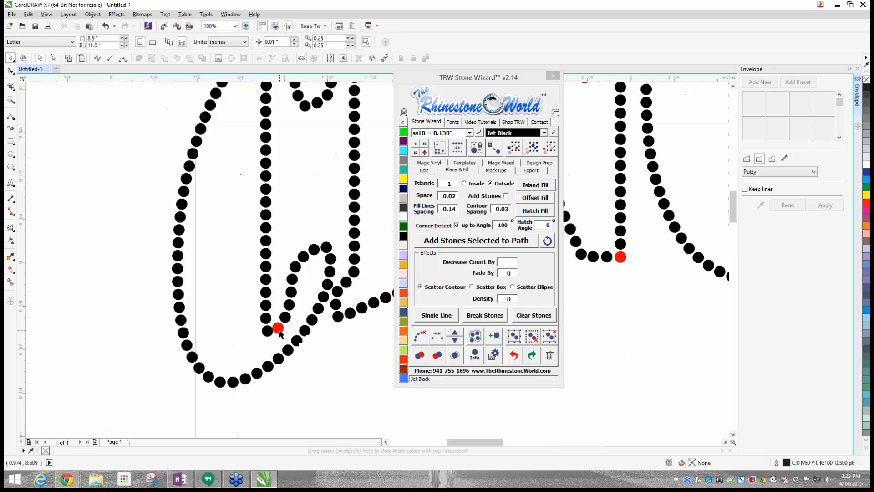
pyautogui.scroll(5, 279, 332)
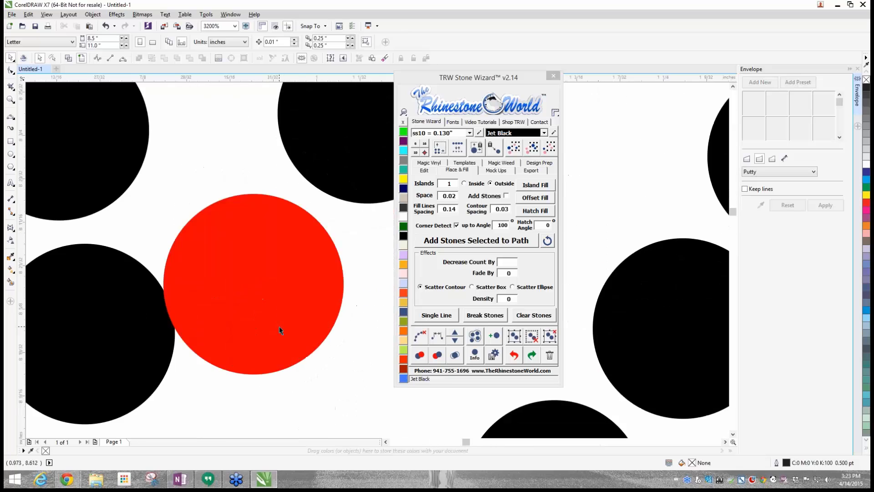
pyautogui.click(69, 59)
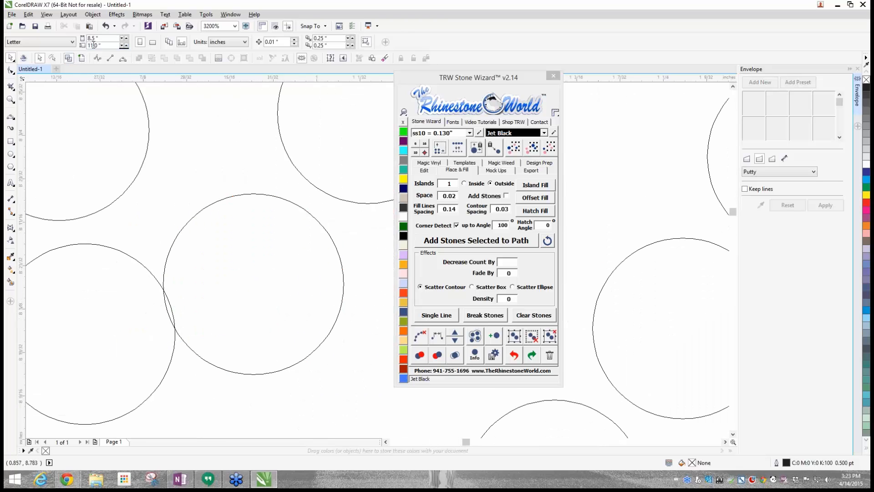
pyautogui.click(81, 58)
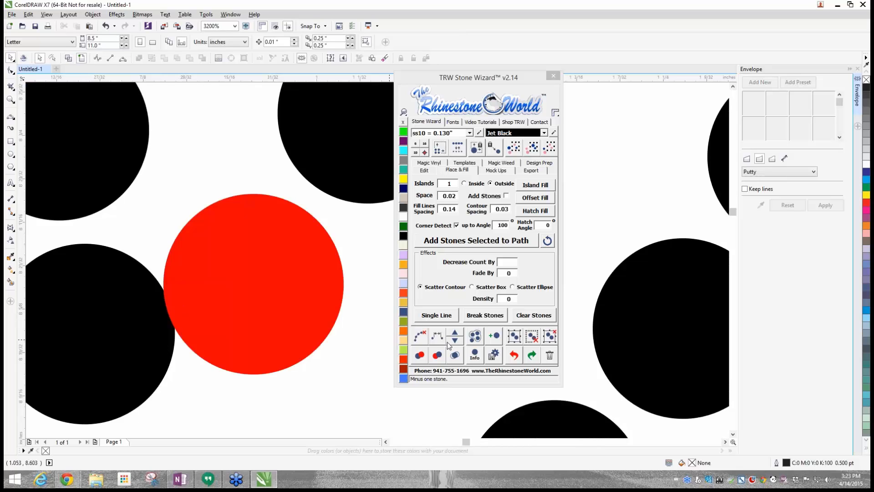
pyautogui.click(278, 298)
pyautogui.moveTo(283, 281); pyautogui.dragTo(282, 287)
pyautogui.click(404, 236)
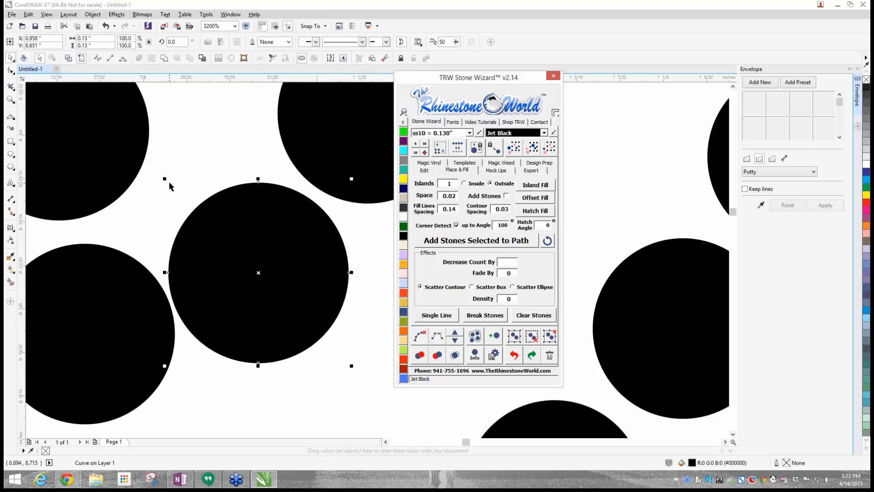
pyautogui.scroll(-4, 262, 273)
pyautogui.scroll(-2, 260, 269)
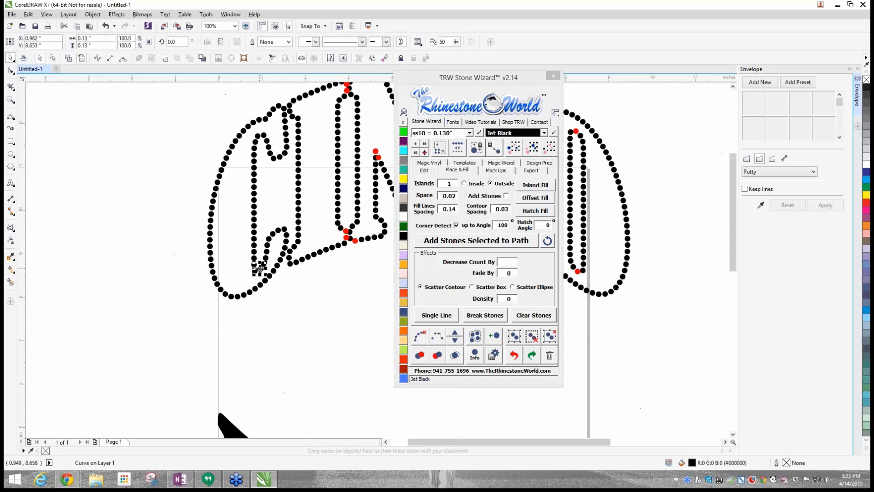
# - Move the rightmost red stone at the bottom junction of the I and N off its neighbour and recolour it Jet Black
pyautogui.scroll(2, 238, 329)
pyautogui.scroll(2, 238, 329)
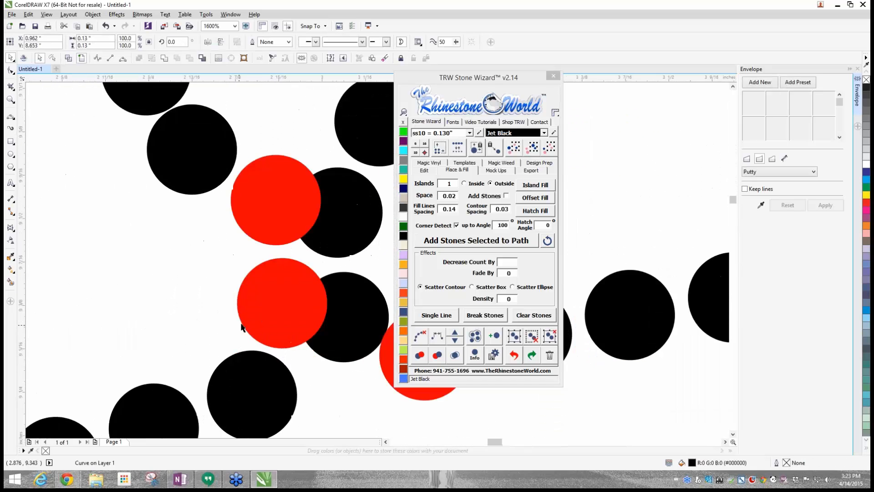
pyautogui.scroll(-3, 230, 300)
pyautogui.scroll(2, 267, 309)
pyautogui.click(231, 286)
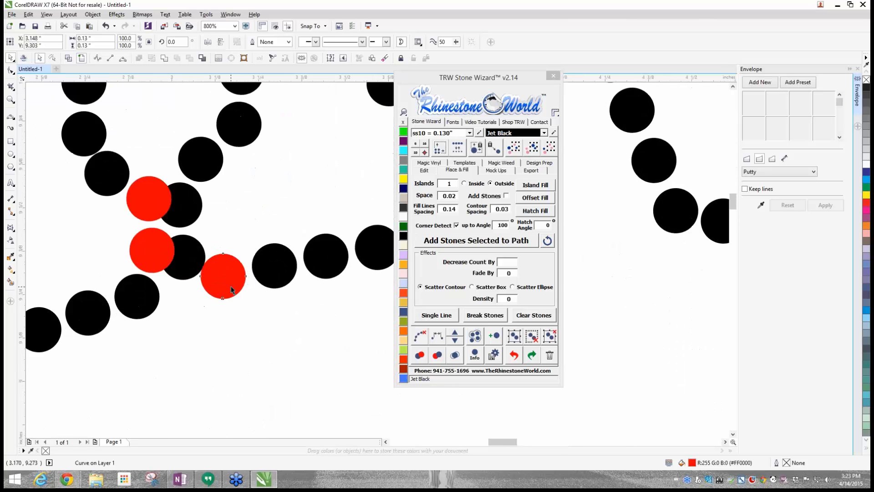
pyautogui.moveTo(230, 287); pyautogui.dragTo(236, 288)
pyautogui.click(404, 236)
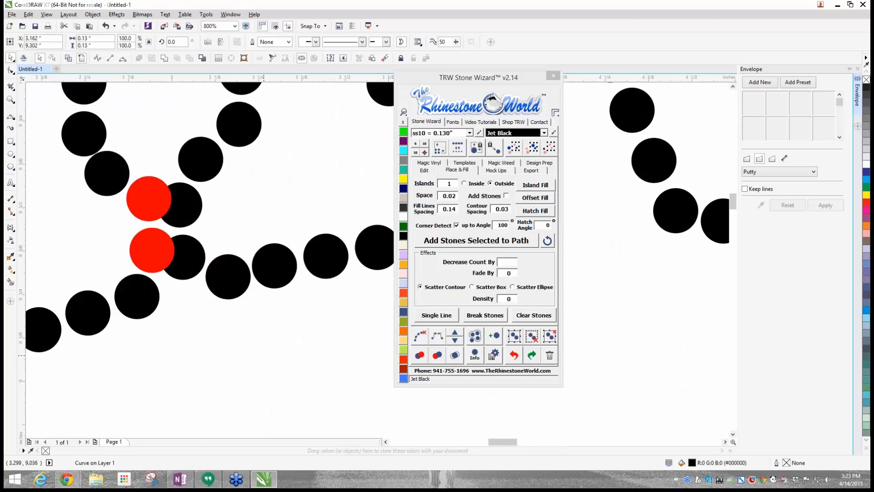
# - Delete the upper red stone at the bottom I–N junction, move the remaining one into the gap and recolour it Jet Black
pyautogui.scroll(1, 152, 199)
pyautogui.click(143, 223)
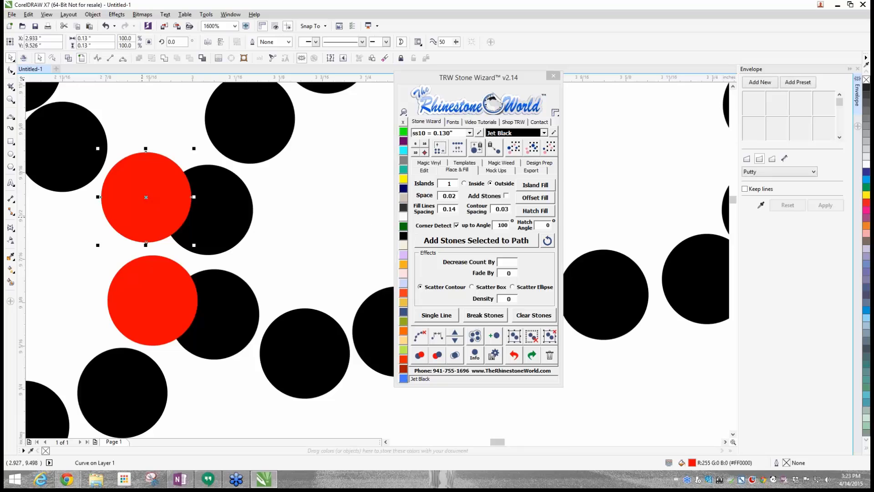
pyautogui.press('Delete')
pyautogui.moveTo(138, 297); pyautogui.dragTo(99, 250)
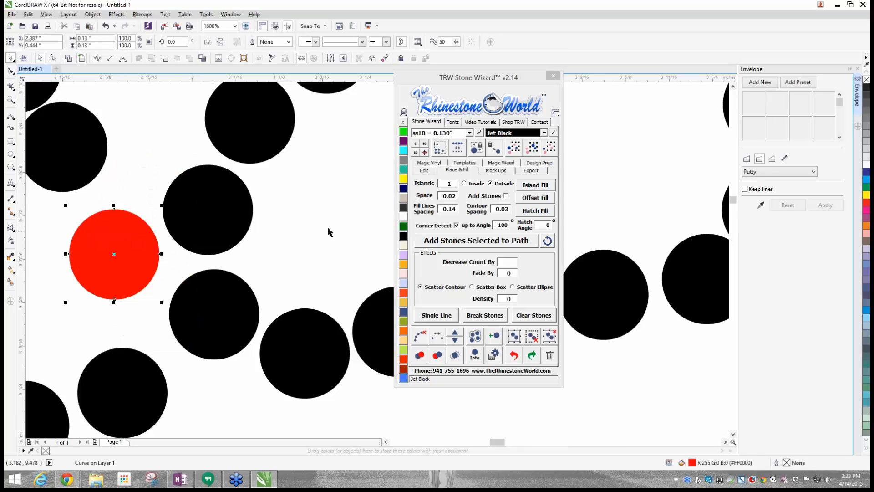
pyautogui.click(403, 236)
pyautogui.click(348, 239)
pyautogui.scroll(-1, 348, 238)
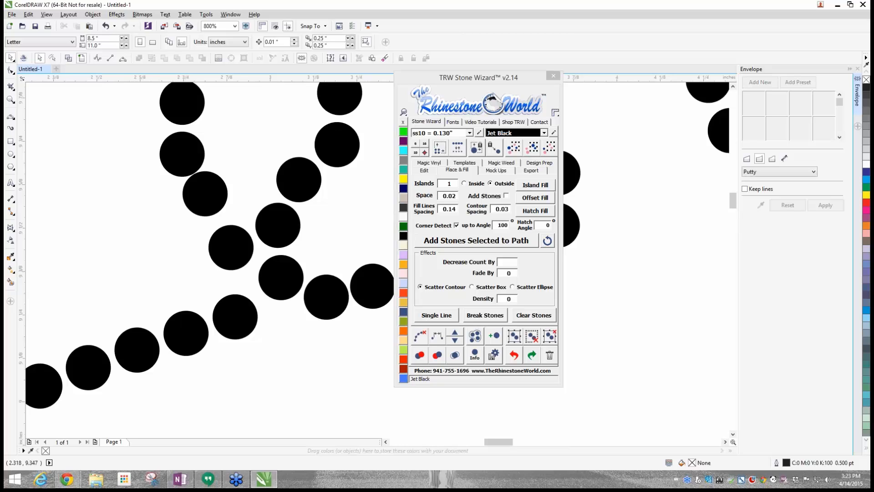
# - Review where red-marked overlapping stones still remain across the CINCO lettering
pyautogui.scroll(-4, 113, 240)
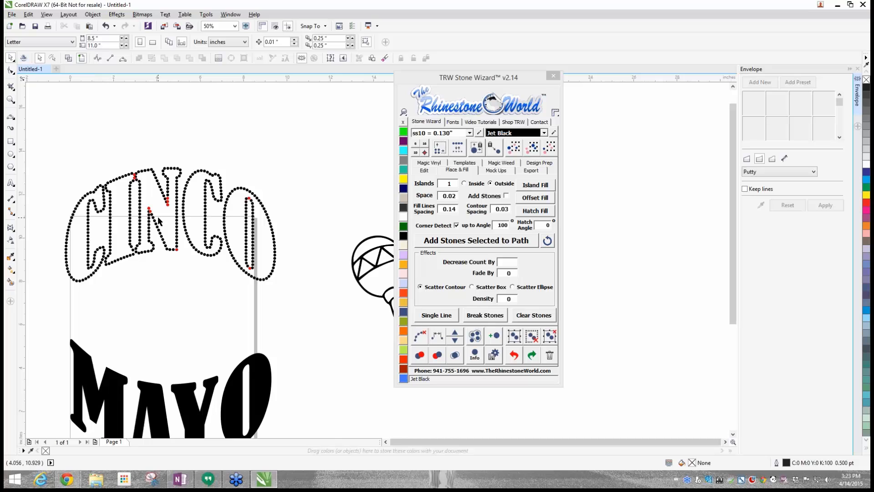
pyautogui.scroll(2, 185, 213)
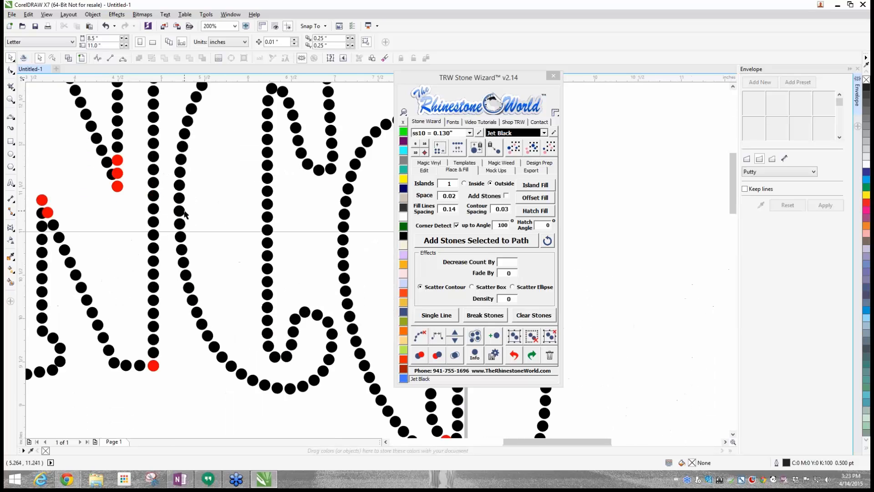
pyautogui.scroll(-3, 185, 213)
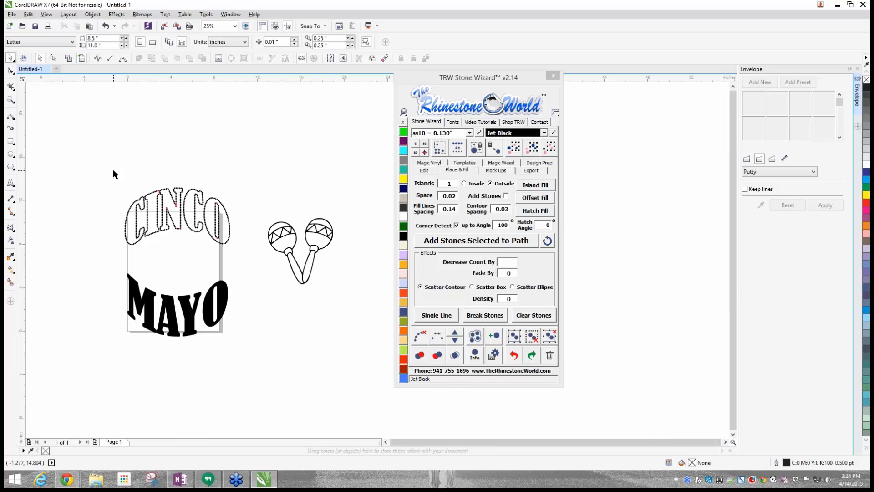
pyautogui.scroll(4, 163, 193)
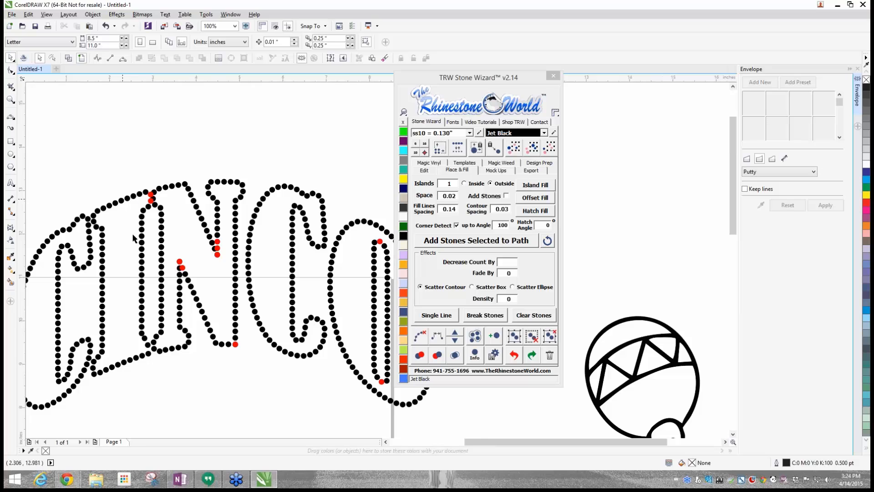
# - Spread the stones at the peak of the N's lower inner triangle, delete the red duplicate and recolour the remaining red stone Jet Black
pyautogui.scroll(3, 178, 268)
pyautogui.moveTo(194, 282); pyautogui.dragTo(228, 273)
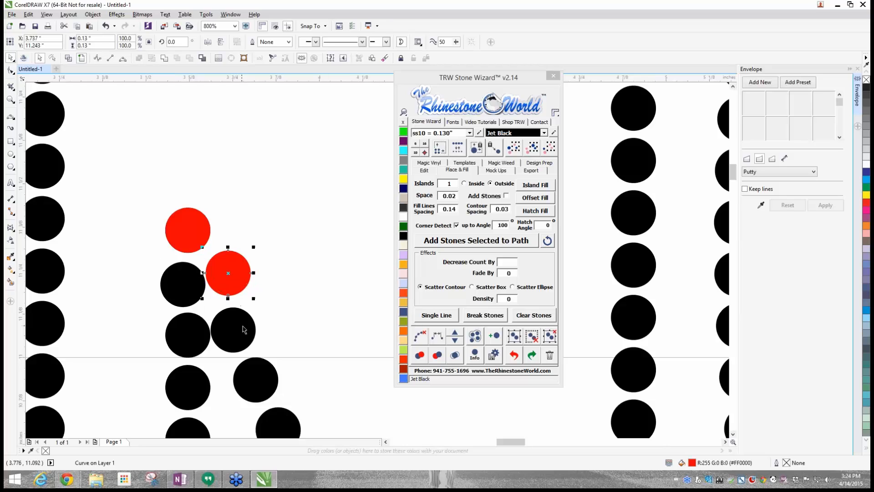
pyautogui.moveTo(245, 330); pyautogui.dragTo(248, 329)
pyautogui.moveTo(191, 229); pyautogui.dragTo(205, 230)
pyautogui.press('Delete')
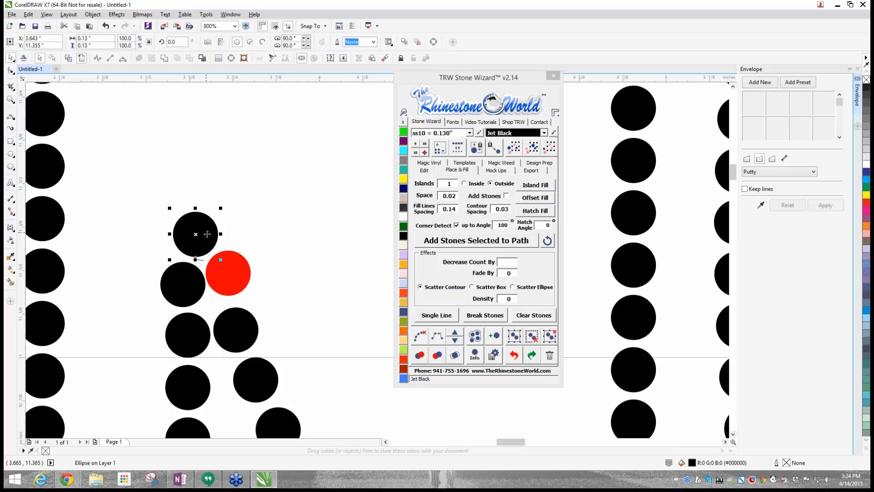
pyautogui.click(226, 268)
pyautogui.click(403, 236)
pyautogui.click(288, 240)
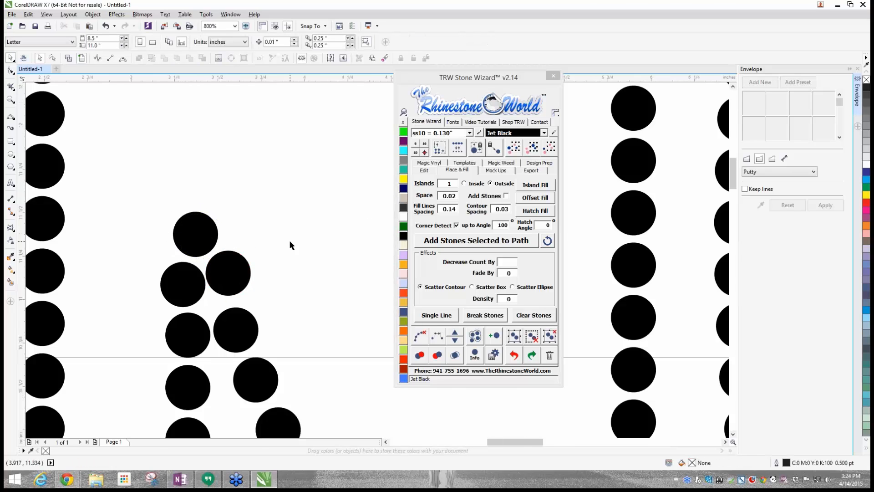
# - Space out the overlapping red and black stones where the tops of the I and N meet
pyautogui.scroll(-5, 288, 240)
pyautogui.scroll(5, 261, 201)
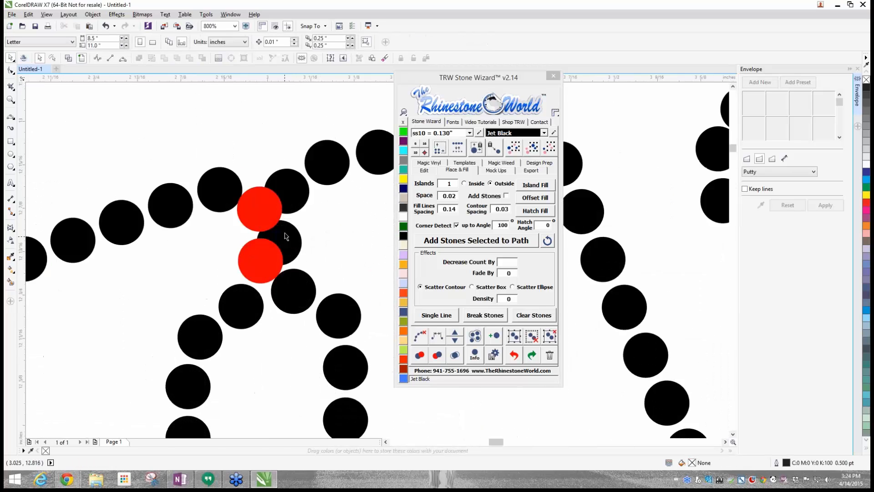
pyautogui.click(235, 182)
pyautogui.scroll(-3, 234, 183)
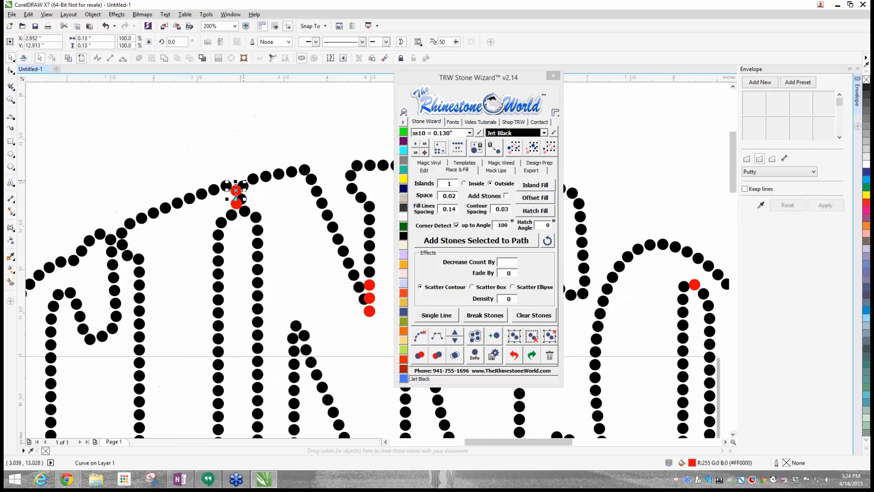
pyautogui.scroll(2, 245, 194)
pyautogui.click(248, 212)
pyautogui.moveTo(248, 213); pyautogui.dragTo(277, 215)
pyautogui.moveTo(249, 256); pyautogui.dragTo(282, 278)
pyautogui.moveTo(163, 201); pyautogui.dragTo(160, 189)
pyautogui.moveTo(215, 224); pyautogui.dragTo(209, 225)
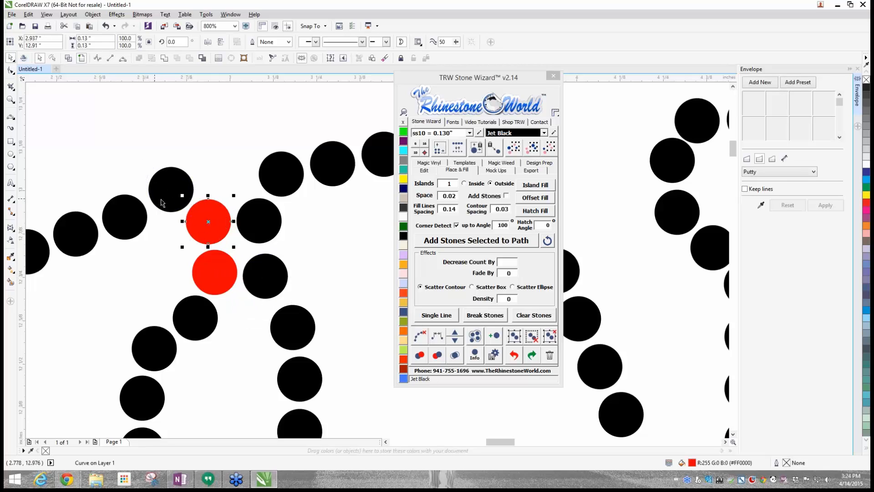
# - Recolour the two red stones at the top I–N junction Jet Black
pyautogui.click(404, 226)
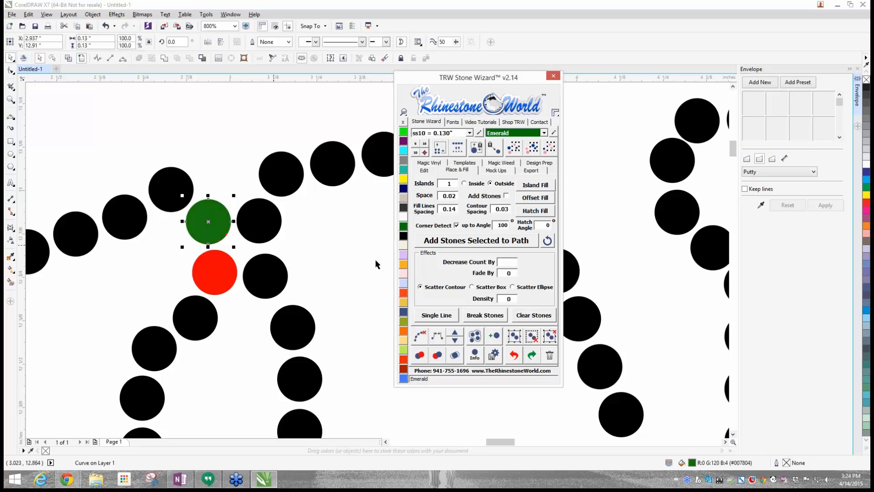
pyautogui.click(403, 235)
pyautogui.click(215, 271)
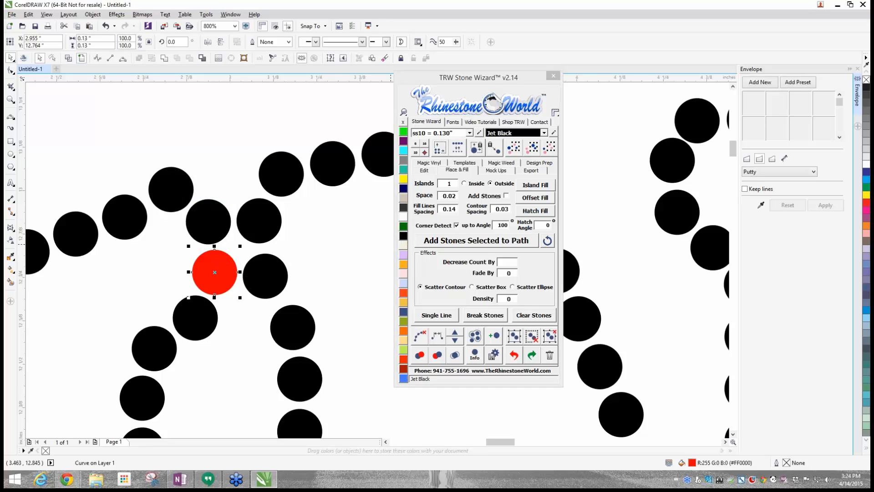
pyautogui.click(404, 235)
# - Move the uppermost red stone in the N's upper V and its black neighbour apart, and recolour the red one Jet Black
pyautogui.scroll(-4, 233, 241)
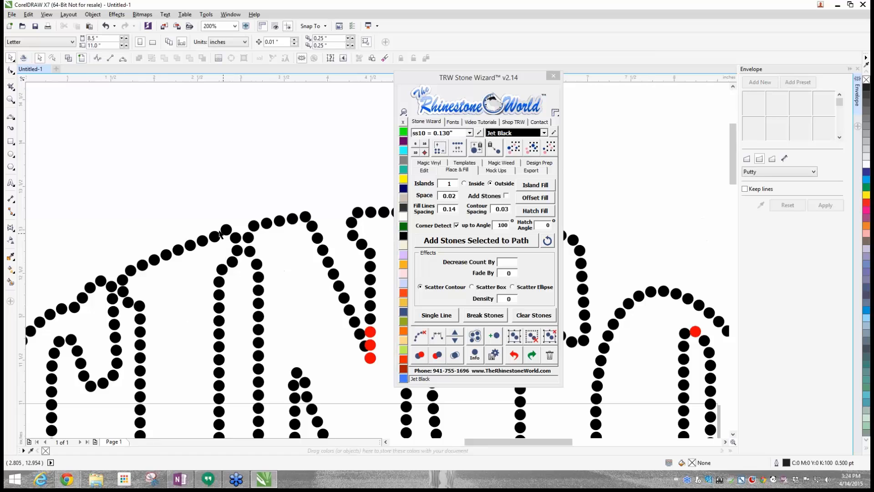
pyautogui.scroll(-2, 88, 209)
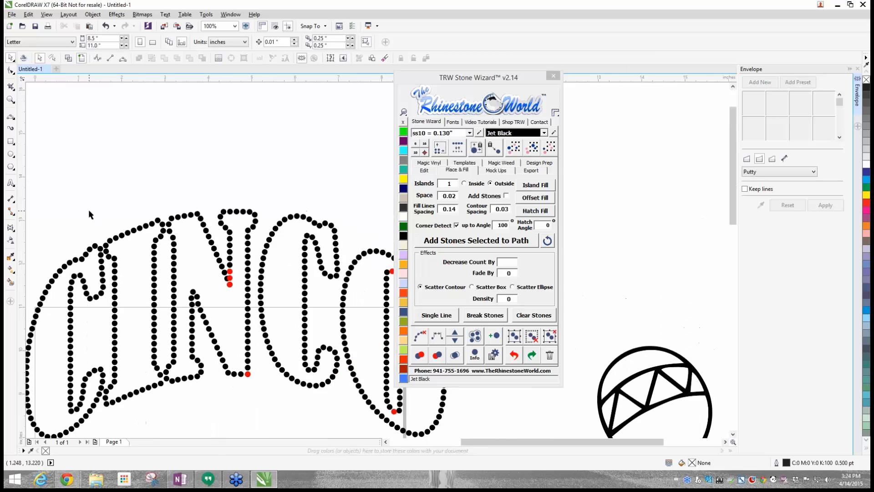
pyautogui.scroll(4, 243, 285)
pyautogui.scroll(4, 229, 279)
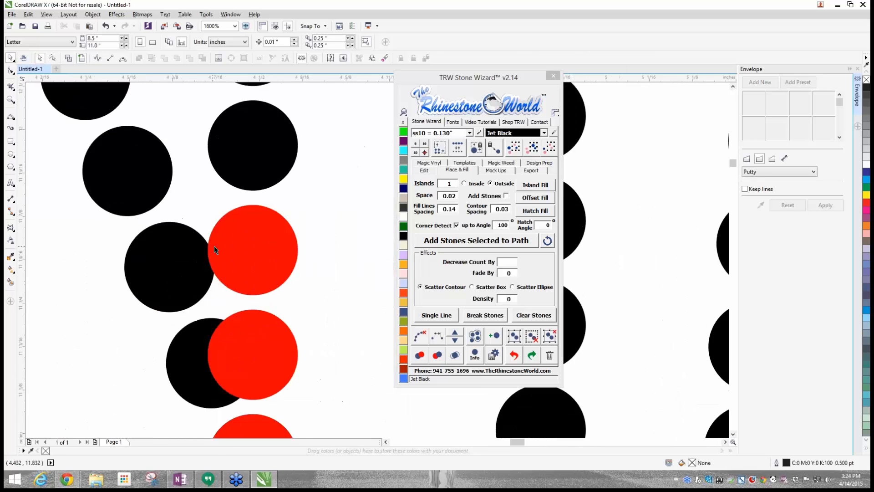
pyautogui.click(232, 245)
pyautogui.moveTo(231, 244); pyautogui.dragTo(239, 244)
pyautogui.click(170, 251)
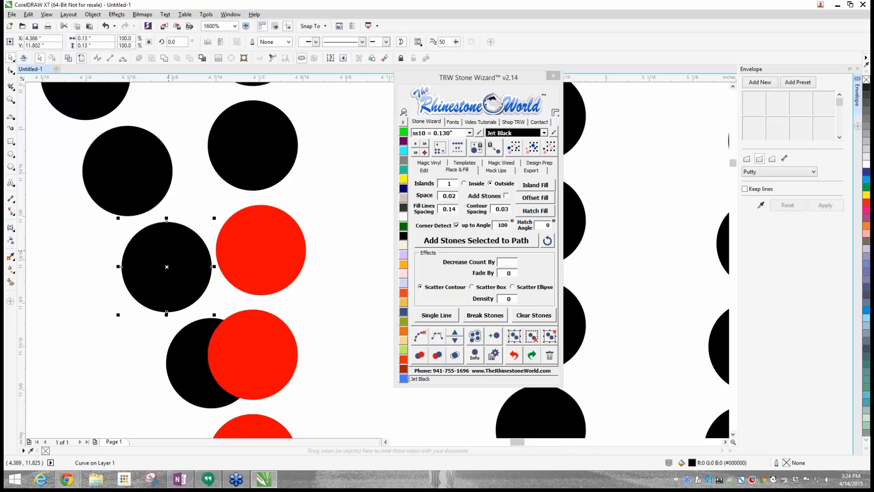
pyautogui.click(249, 264)
pyautogui.click(403, 235)
pyautogui.scroll(-2, 291, 309)
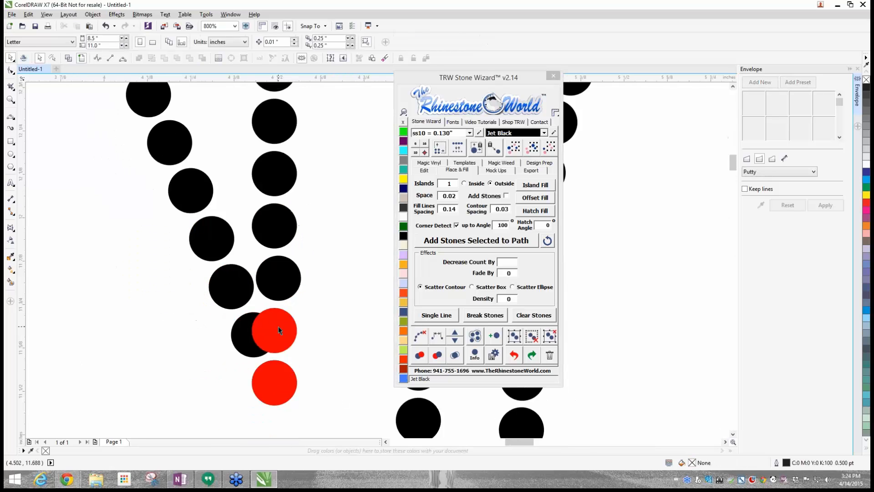
# - Delete the two remaining red stones at the tip of the N's upper V and move the black stone into the gap
pyautogui.click(279, 330)
pyautogui.press('Delete')
pyautogui.moveTo(263, 337); pyautogui.dragTo(269, 328)
pyautogui.click(280, 387)
pyautogui.press('Delete')
pyautogui.scroll(-4, 278, 385)
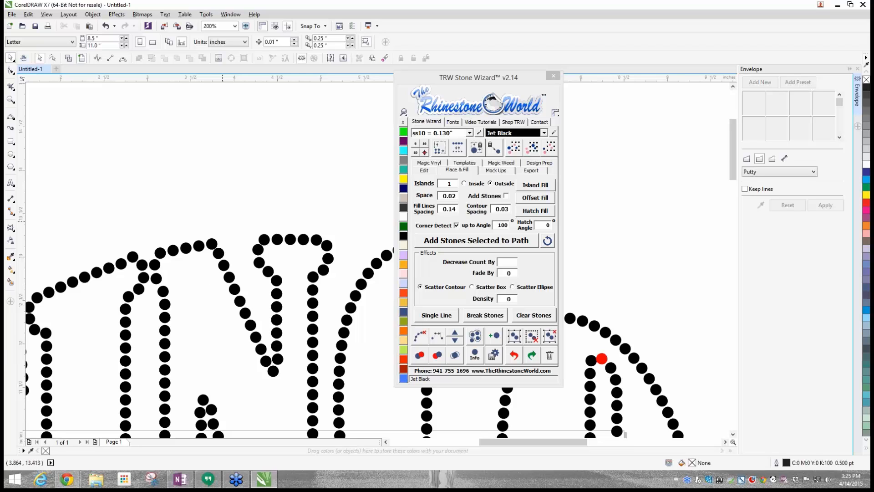
# - Move the red stone at the top of the O's inner outline off its neighbour and recolour it Jet Black
pyautogui.scroll(-2, 221, 220)
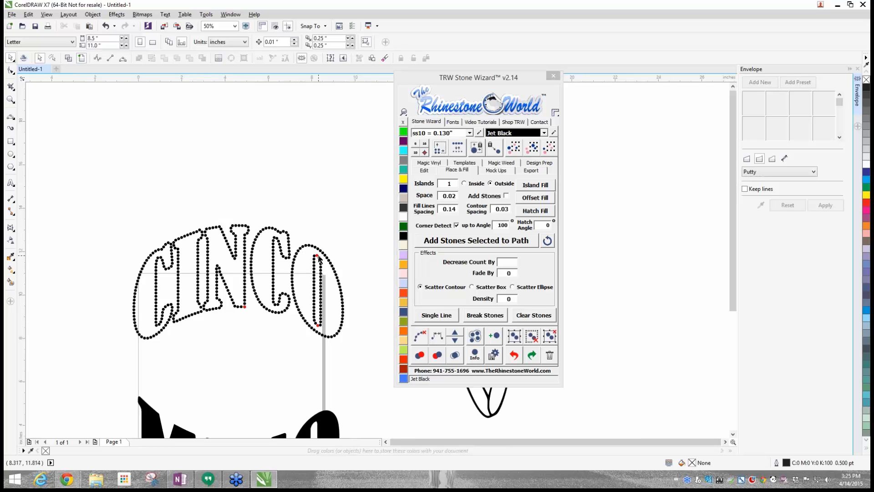
pyautogui.scroll(5, 319, 256)
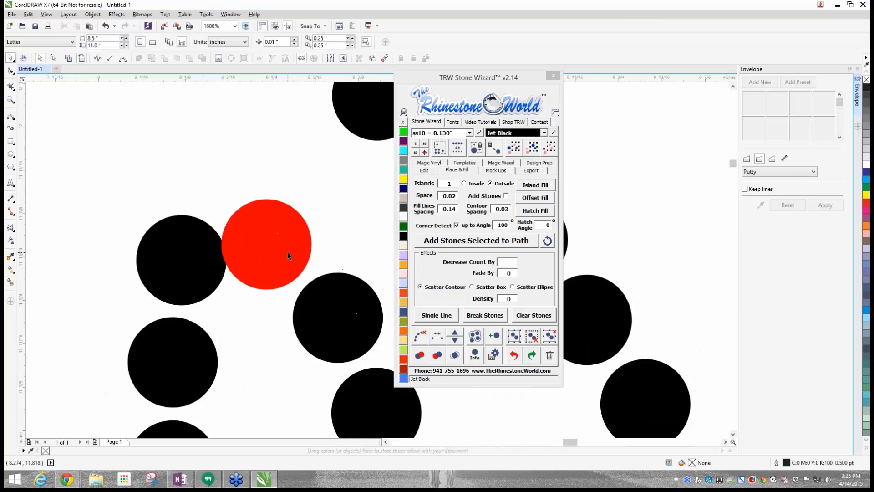
pyautogui.scroll(-5, 288, 256)
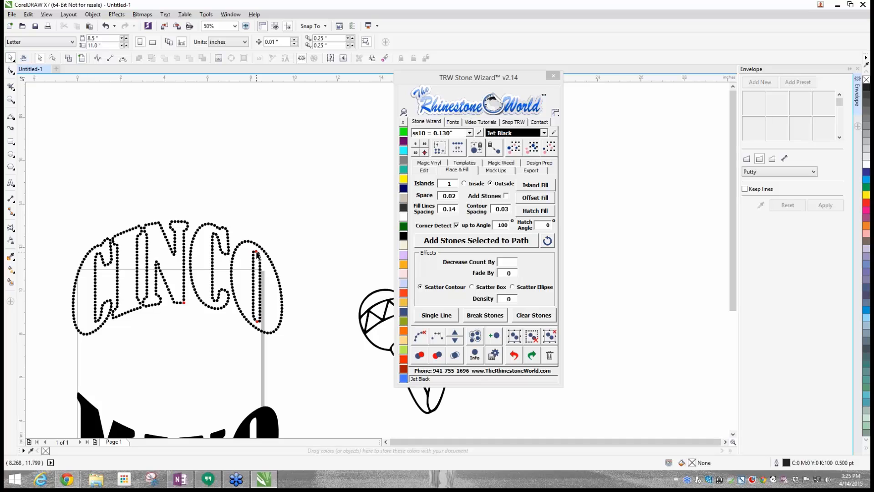
pyautogui.scroll(5, 256, 254)
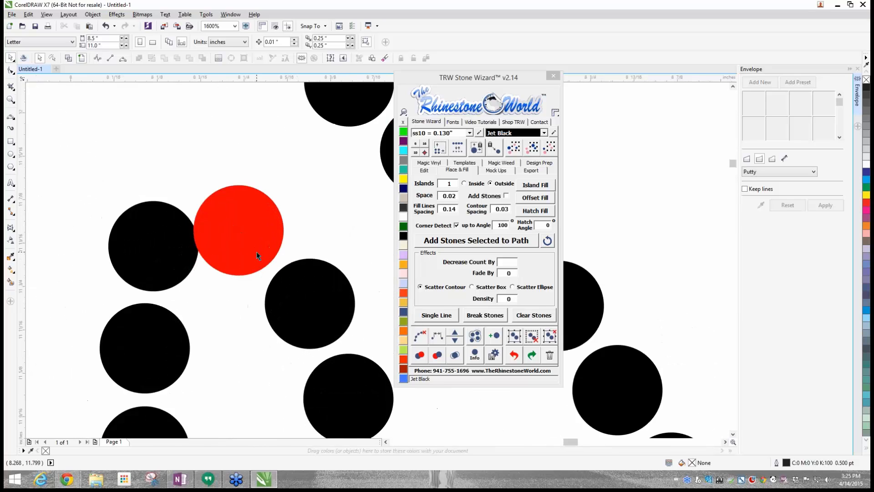
pyautogui.moveTo(256, 252); pyautogui.dragTo(263, 251)
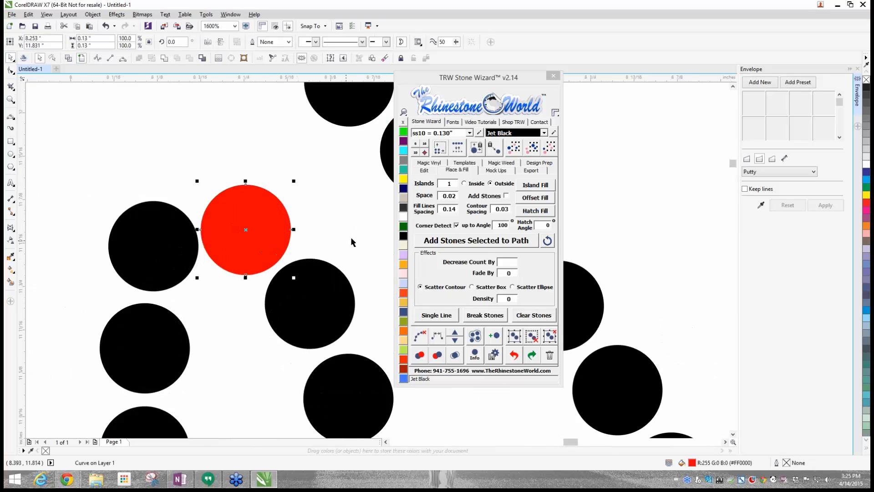
pyautogui.click(403, 236)
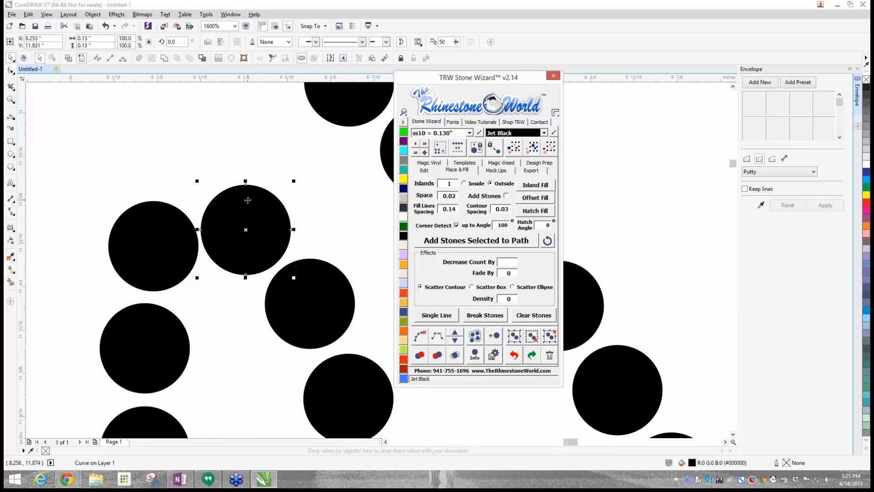
# - Move the red stone at the bottom of the O's inner outline off its neighbour and recolour it Jet Black
pyautogui.scroll(-4, 249, 200)
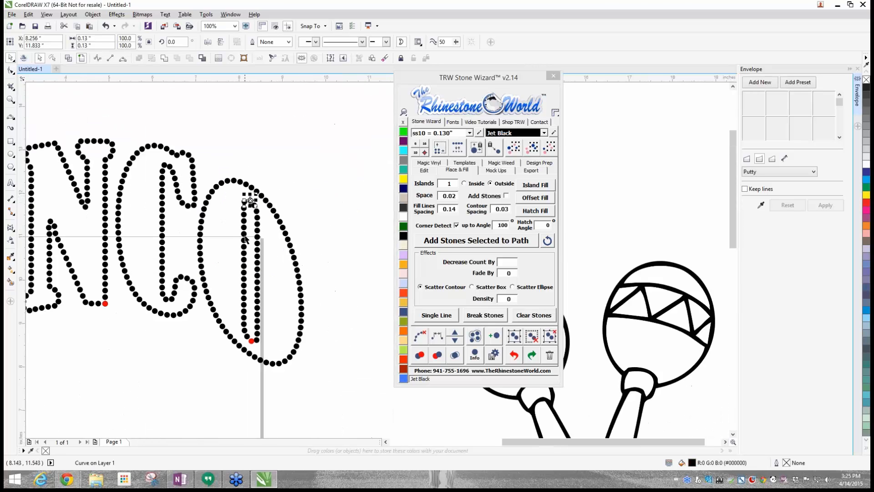
pyautogui.scroll(3, 252, 343)
pyautogui.moveTo(258, 279); pyautogui.dragTo(247, 278)
pyautogui.click(245, 345)
pyautogui.scroll(-6, 219, 332)
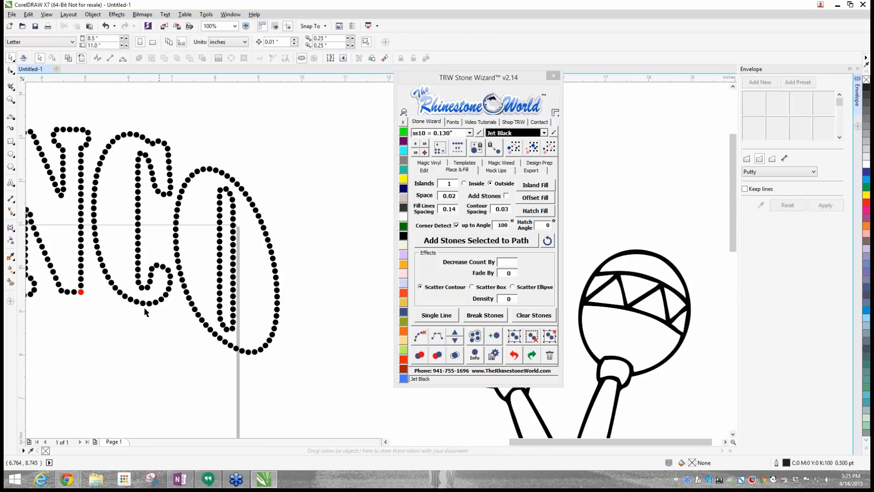
# - Delete the red duplicate stone at the N's lower right corner
pyautogui.scroll(-2, 123, 304)
pyautogui.scroll(2, 103, 304)
pyautogui.scroll(4, 104, 302)
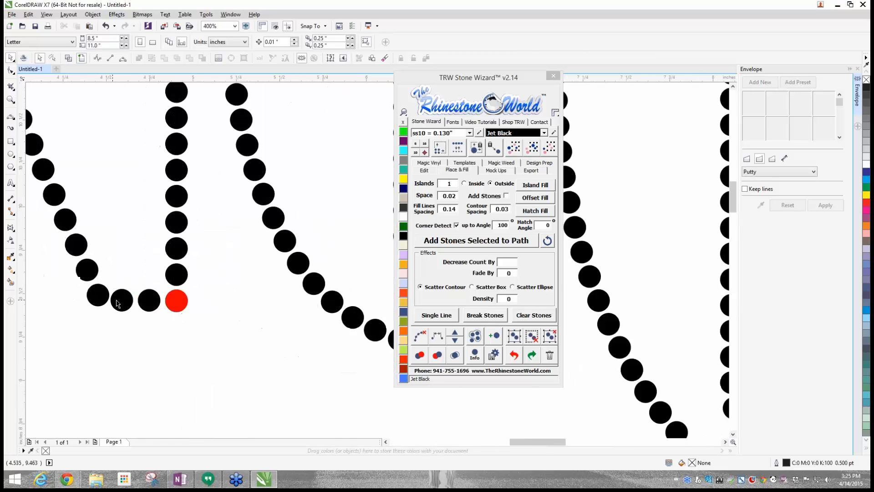
pyautogui.scroll(2, 171, 299)
pyautogui.click(170, 298)
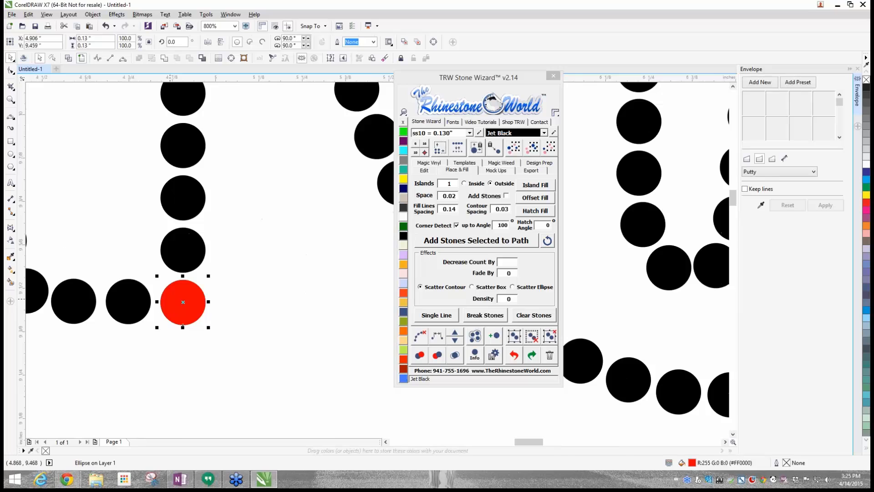
pyautogui.press('Delete')
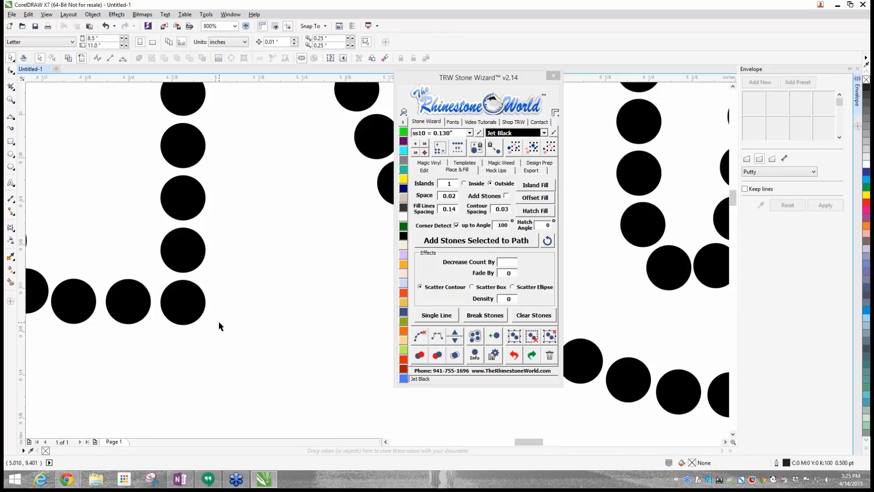
# - Select all the CINCO stones and check them again for overlaps
pyautogui.scroll(-4, 219, 322)
pyautogui.scroll(-4, 219, 322)
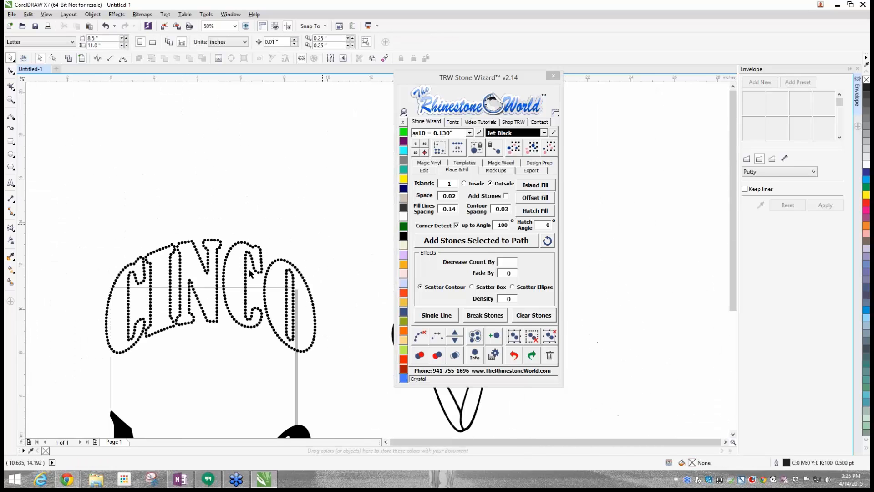
pyautogui.moveTo(77, 219); pyautogui.dragTo(335, 370)
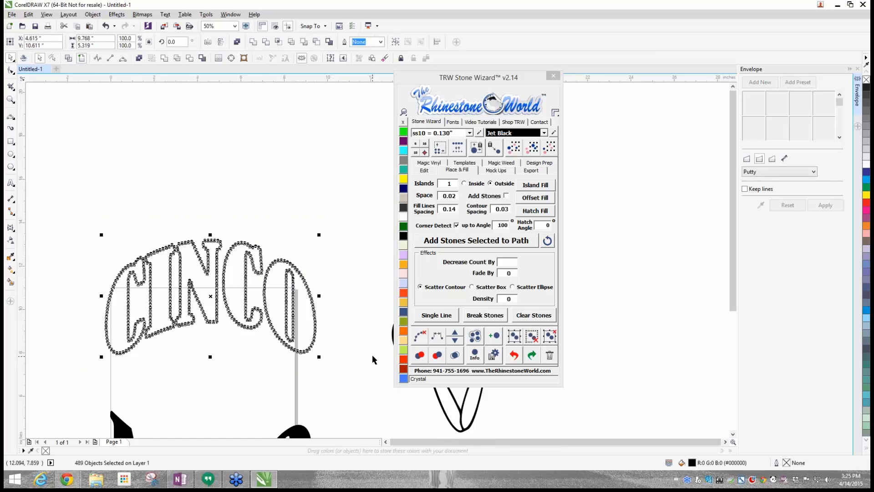
pyautogui.click(450, 362)
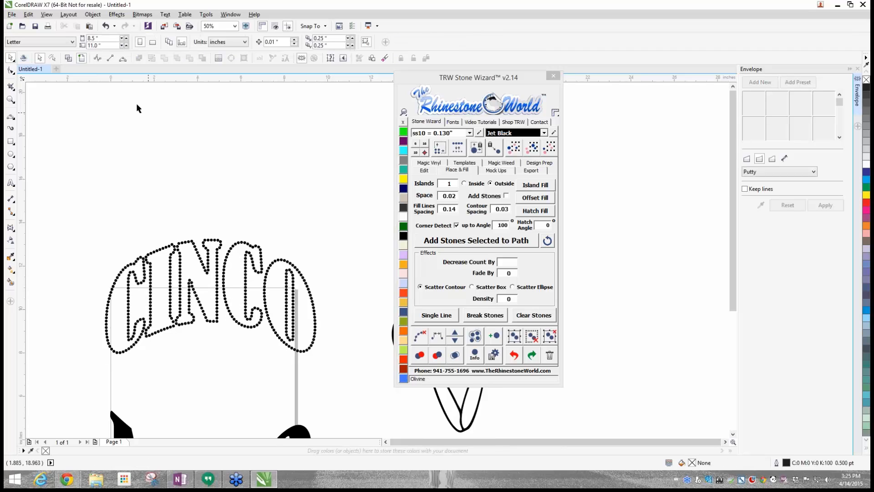
# - Examine the stone spacing across the CINCO lettering in wireframe view for stones that still touch
pyautogui.scroll(3, 254, 247)
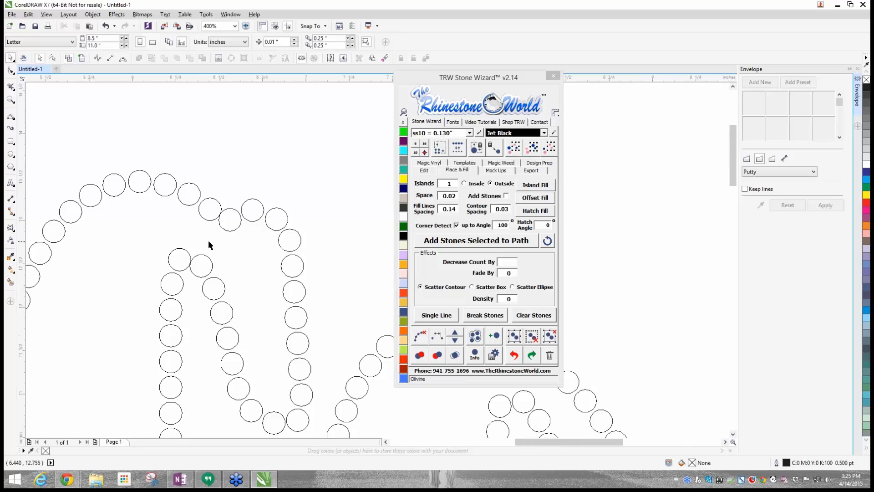
pyautogui.scroll(-2, 208, 239)
pyautogui.scroll(-1, 84, 338)
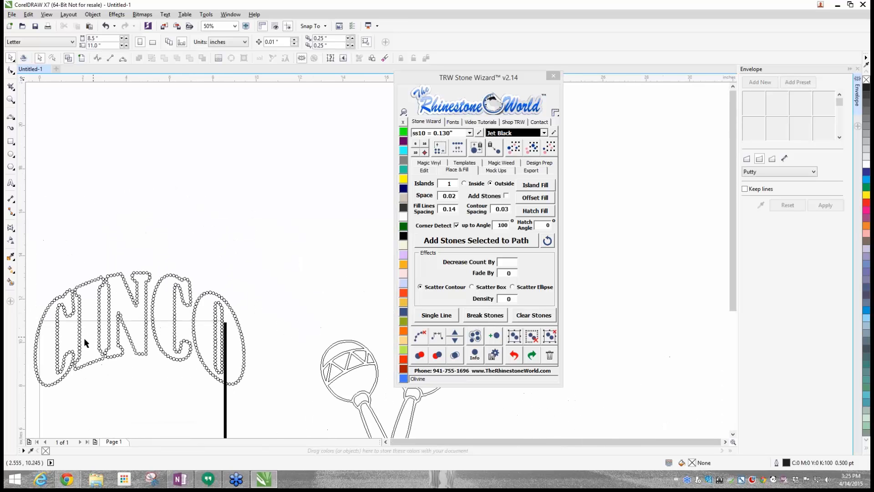
pyautogui.scroll(2, 51, 373)
pyautogui.scroll(-1, 92, 367)
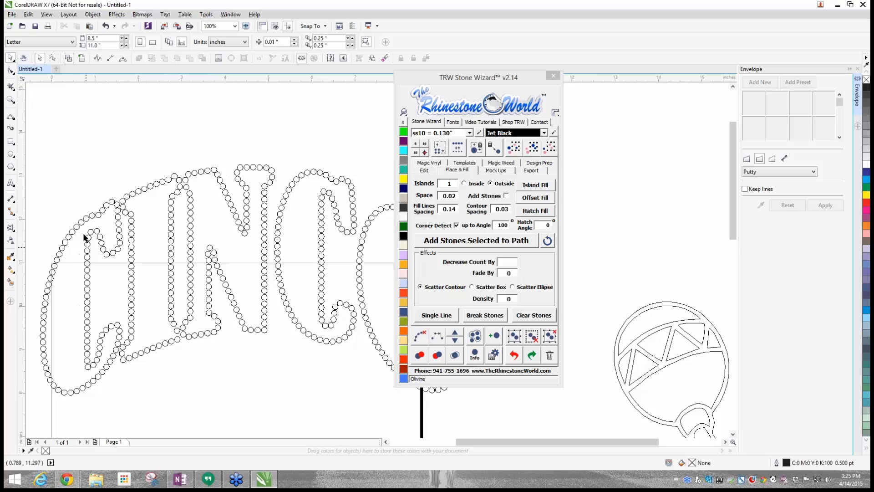
pyautogui.scroll(1, 89, 206)
pyautogui.scroll(-1, 89, 206)
pyautogui.scroll(-1, 90, 206)
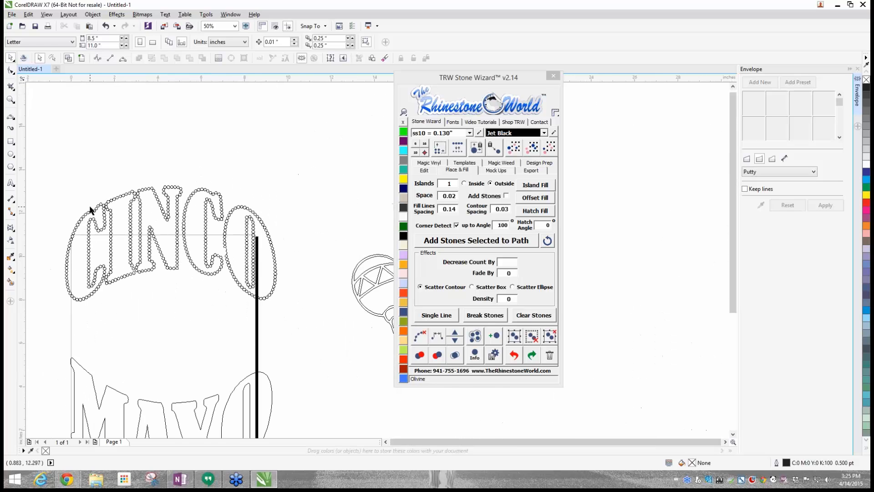
# - Nudge the left stone at the second C's lower inner corner away from its touching neighbour
pyautogui.scroll(3, 206, 273)
pyautogui.scroll(2, 225, 281)
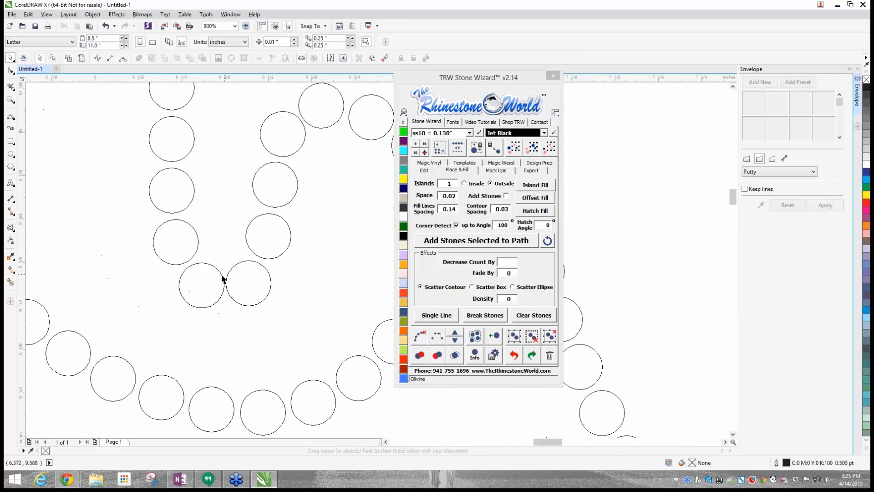
pyautogui.click(219, 277)
pyautogui.scroll(-2, 214, 281)
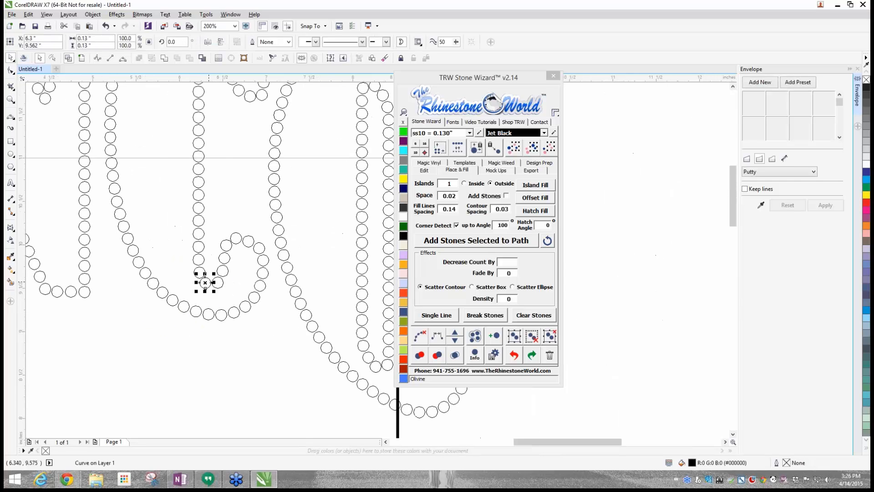
pyautogui.scroll(-1, 206, 282)
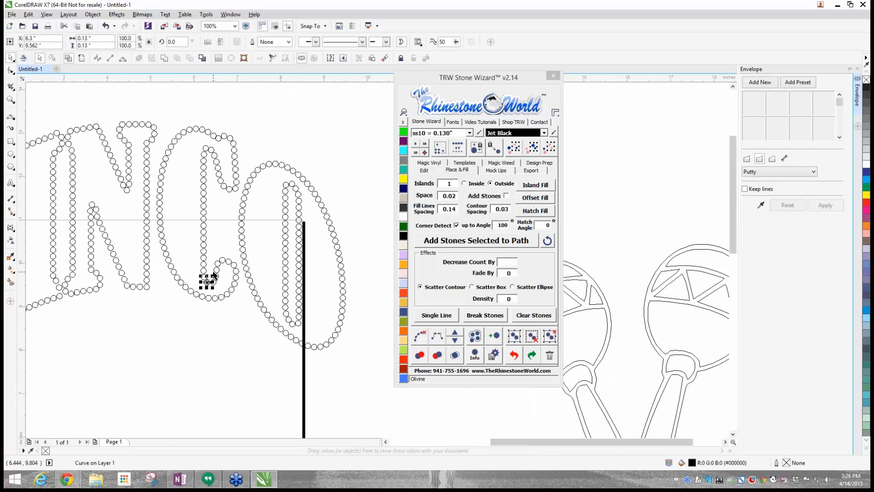
# - Return to the filled view and check all the CINCO stones for overlaps
pyautogui.scroll(-1, 213, 275)
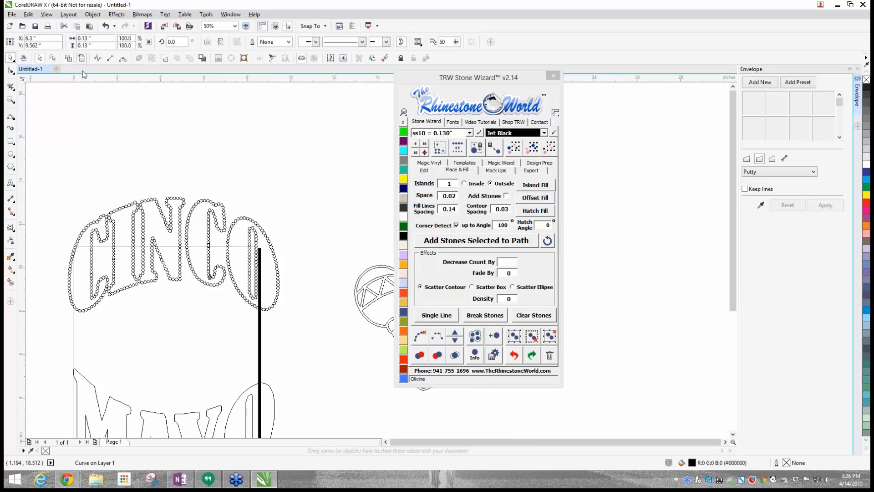
pyautogui.click(260, 206)
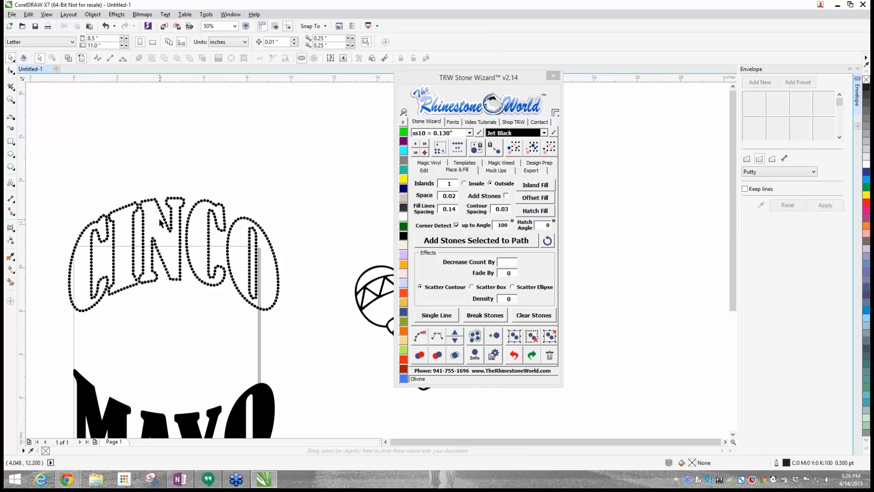
pyautogui.moveTo(69, 194); pyautogui.dragTo(302, 342)
pyautogui.click(455, 356)
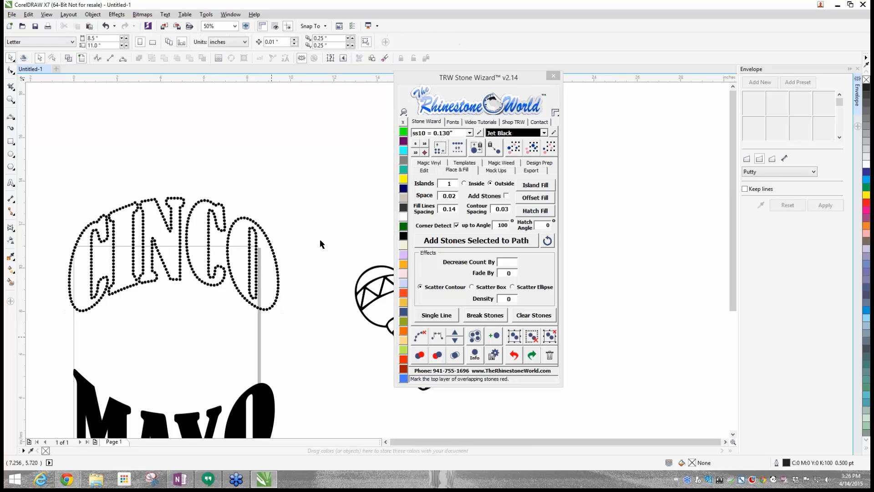
# - Try moving stones out of the second C's inner vertical line, and undo the moves
pyautogui.scroll(2, 194, 229)
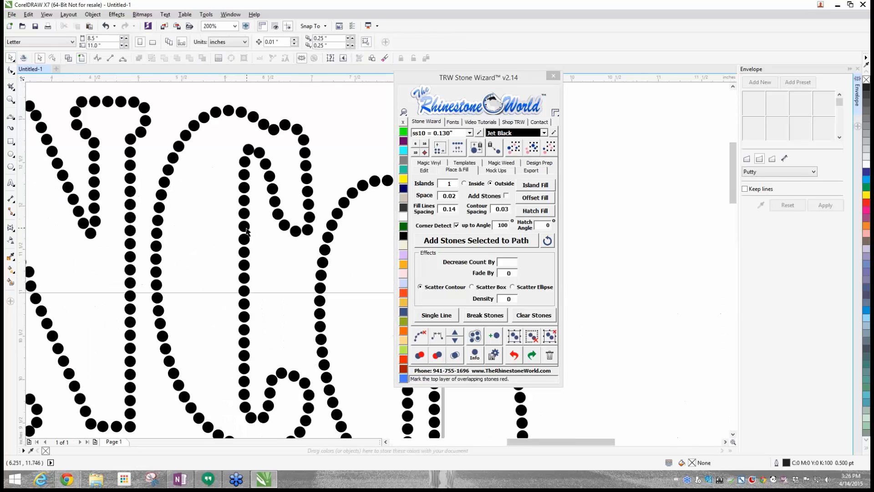
pyautogui.moveTo(244, 226); pyautogui.dragTo(259, 269)
pyautogui.hotkey('ctrl', 'z')
pyautogui.hotkey('ctrl', 'z')
pyautogui.hotkey('ctrl', 'z')
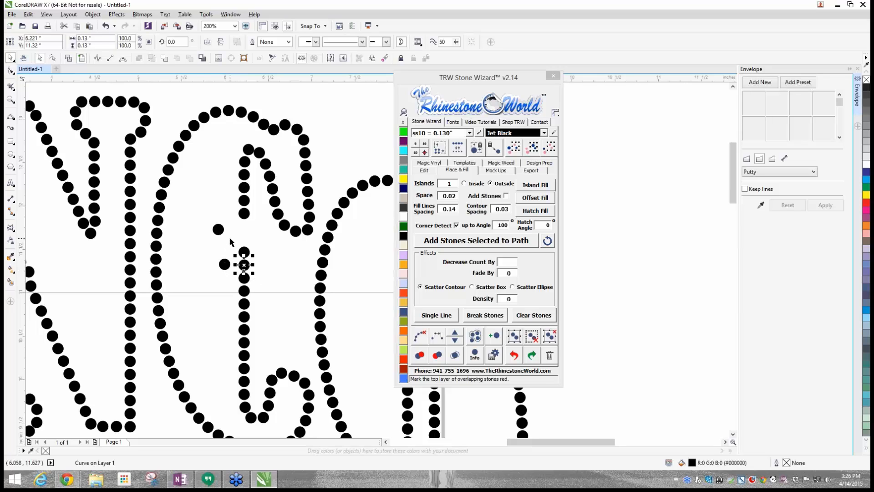
pyautogui.click(197, 327)
# - Add ss10 Jet Black stones along the outlines of the MAYO lettering with 0.02 spacing
pyautogui.scroll(-1, 198, 327)
pyautogui.scroll(-3, 198, 326)
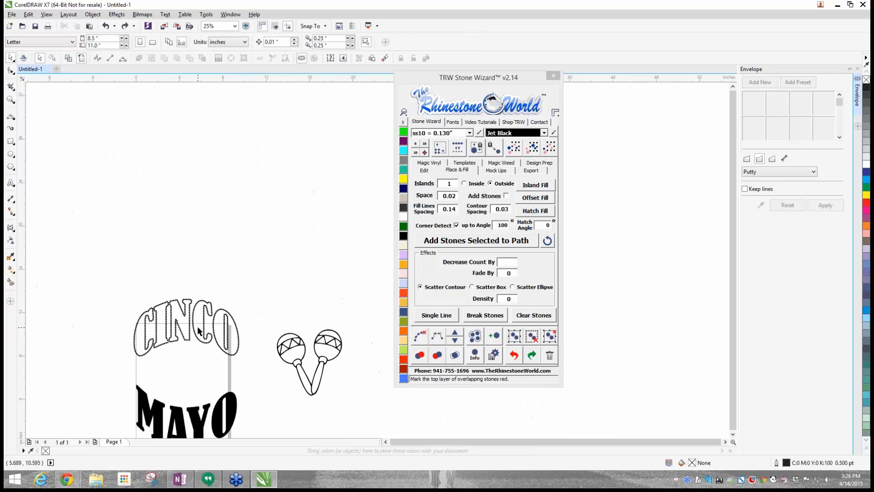
pyautogui.scroll(-1, 196, 335)
pyautogui.scroll(1, 184, 391)
pyautogui.scroll(2, 185, 390)
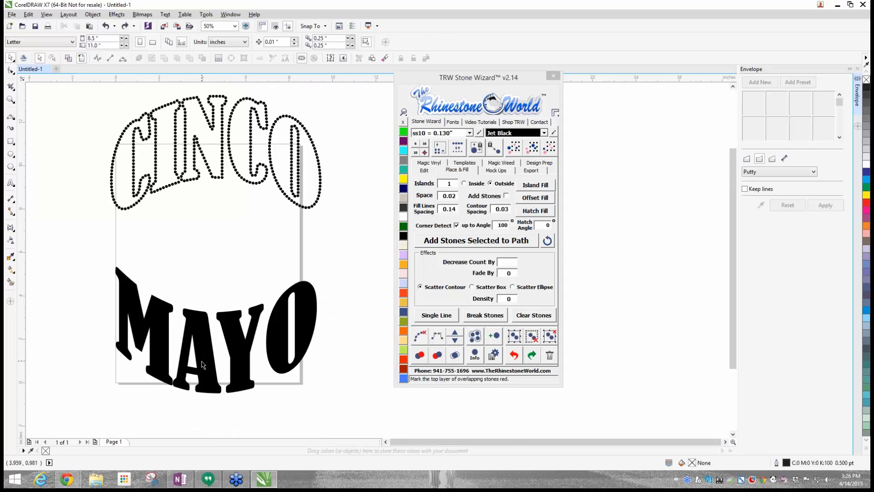
pyautogui.click(202, 358)
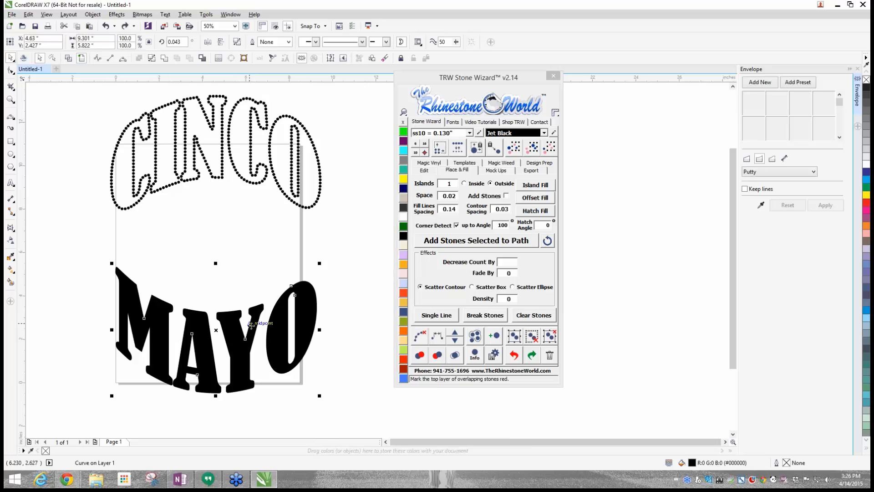
pyautogui.click(446, 242)
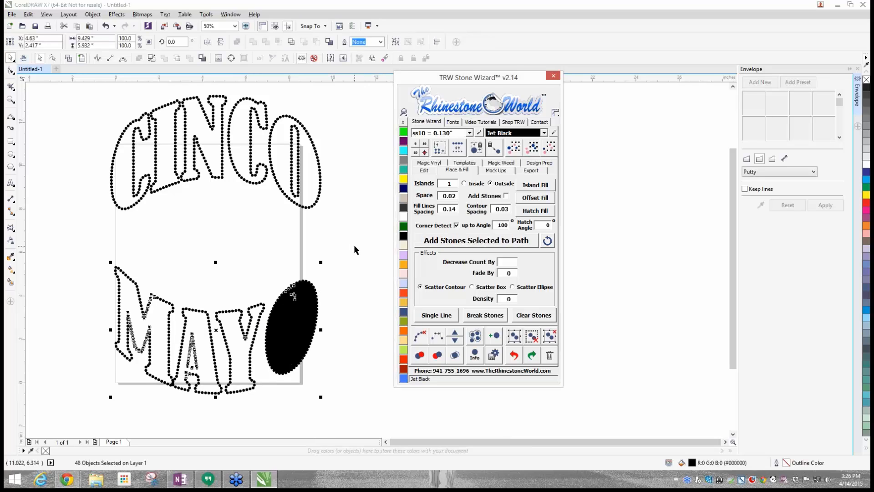
# - Select the whole MAYO lettering and clear its source paths, keeping only the stones
pyautogui.click(93, 252)
pyautogui.moveTo(93, 247); pyautogui.dragTo(370, 403)
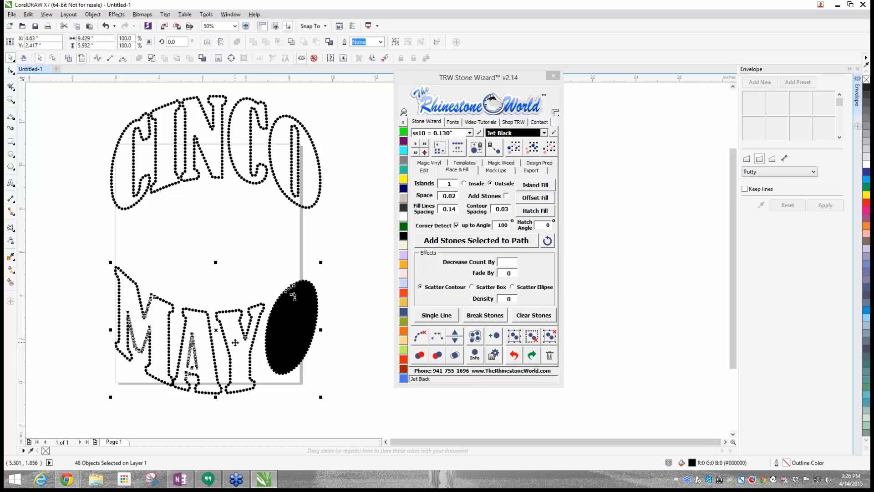
pyautogui.click(420, 336)
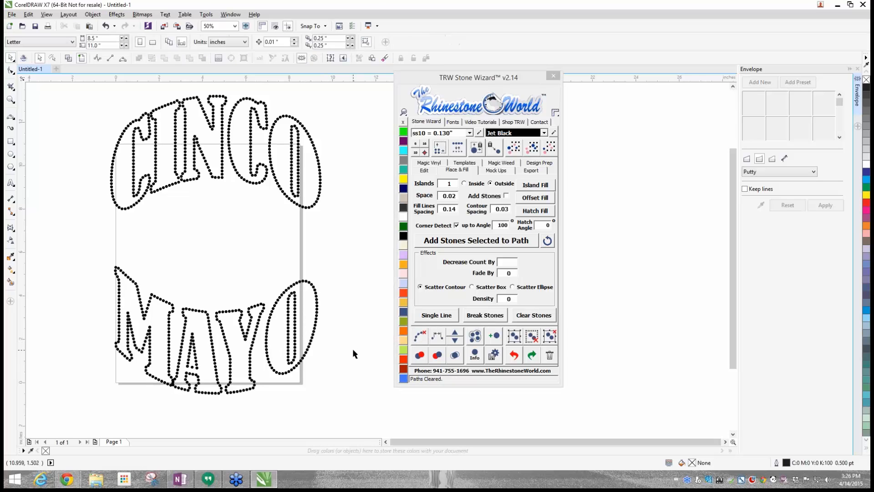
# - Duplicate all the MAYO stones and place the copy directly below the original
pyautogui.scroll(-2, 334, 356)
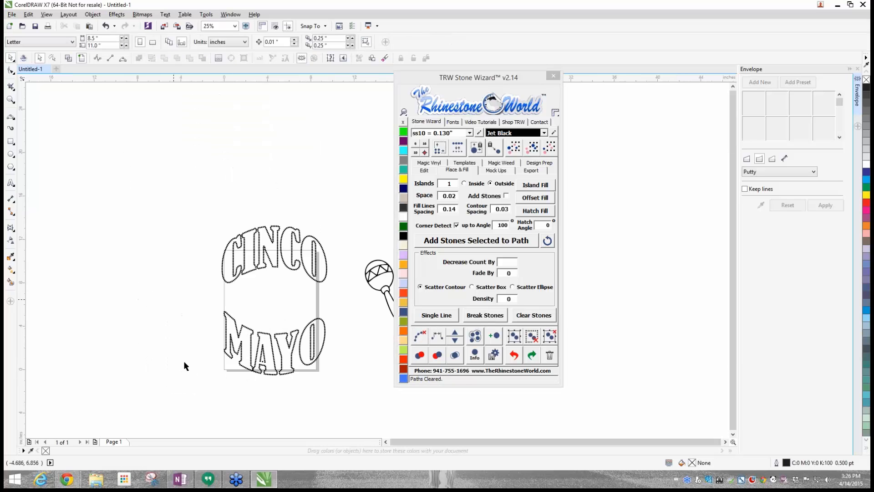
pyautogui.scroll(6, 254, 381)
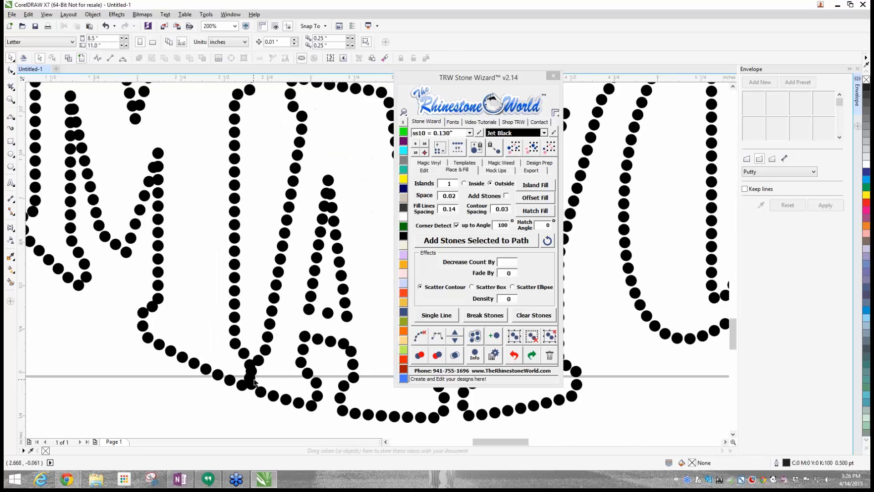
pyautogui.scroll(-3, 254, 381)
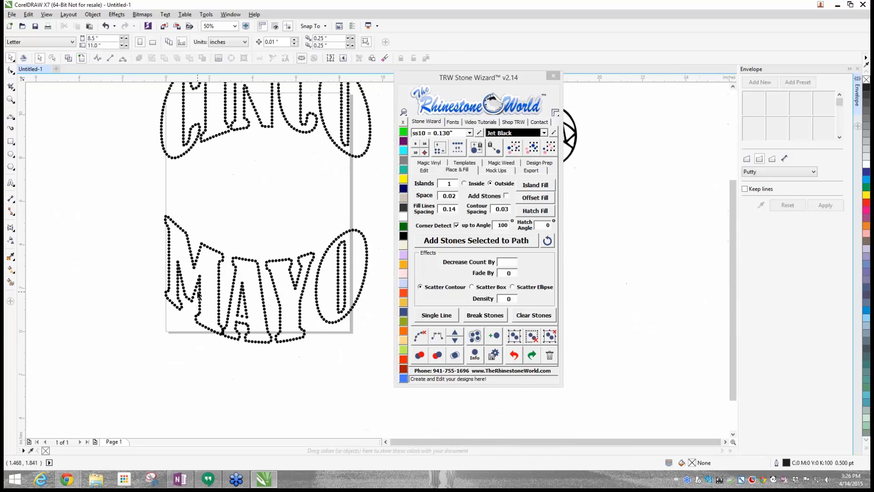
pyautogui.moveTo(112, 177); pyautogui.dragTo(379, 402)
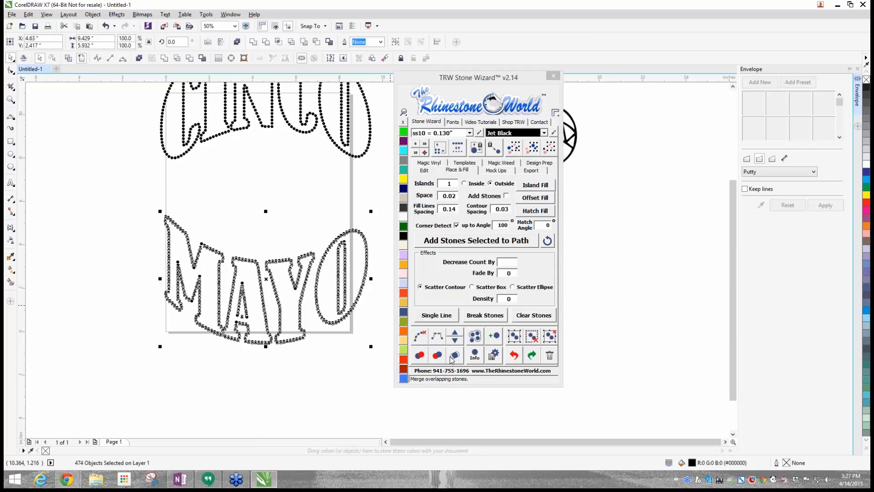
pyautogui.scroll(-1, 220, 297)
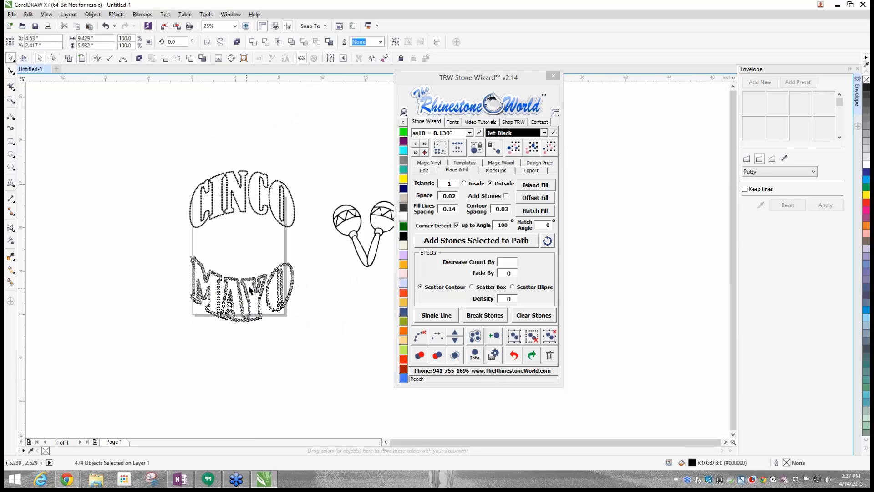
pyautogui.moveTo(249, 288); pyautogui.dragTo(249, 357)
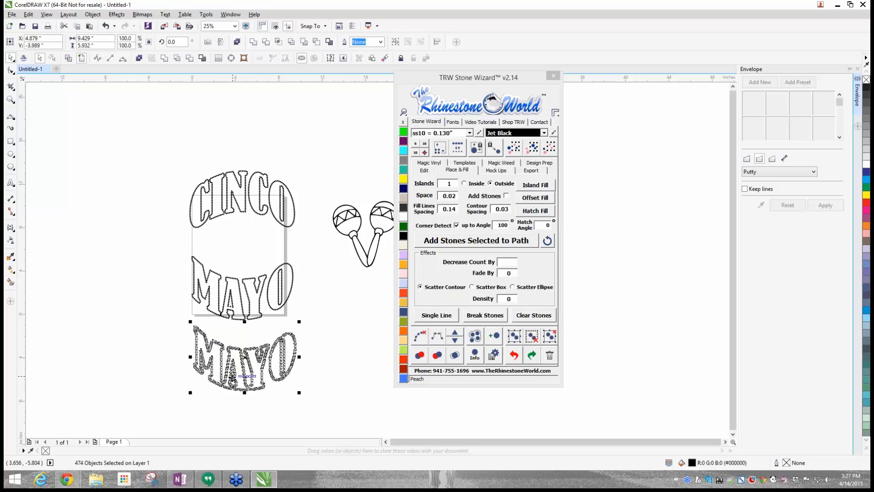
pyautogui.click(328, 349)
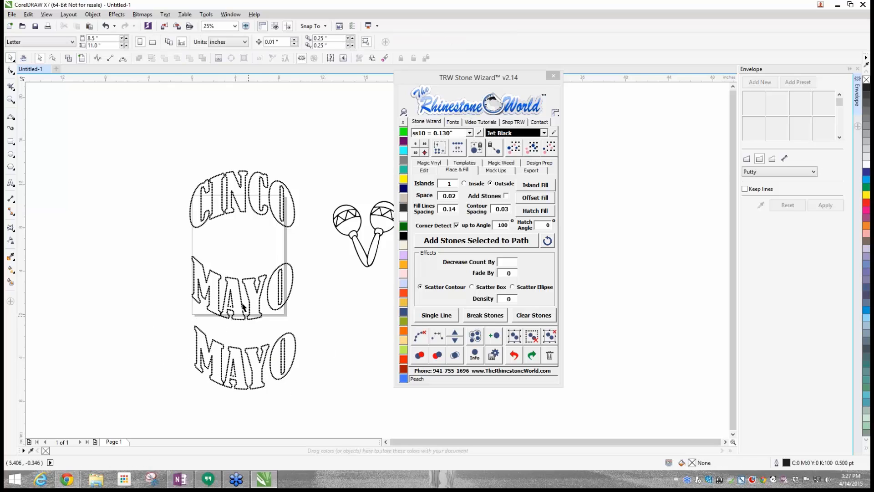
# - Select the upper MAYO stones and mark their overlapping stones red
pyautogui.scroll(1, 241, 298)
pyautogui.moveTo(114, 190); pyautogui.dragTo(351, 356)
pyautogui.click(438, 355)
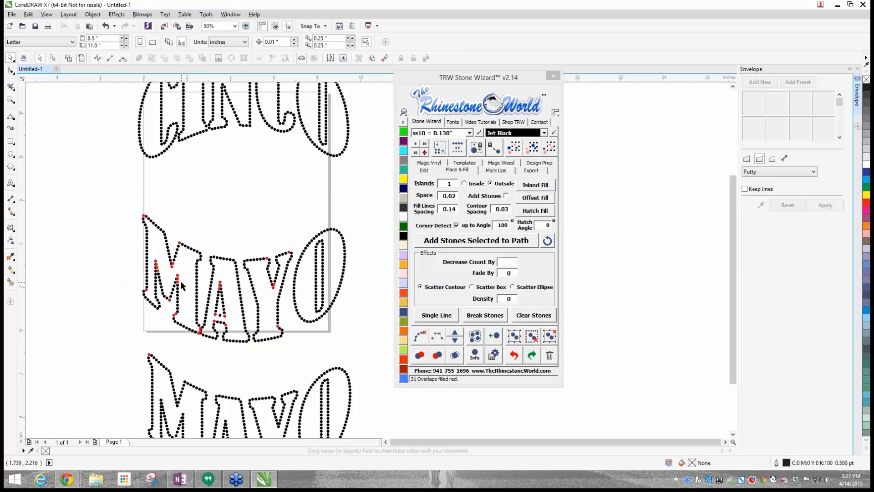
pyautogui.scroll(2, 177, 279)
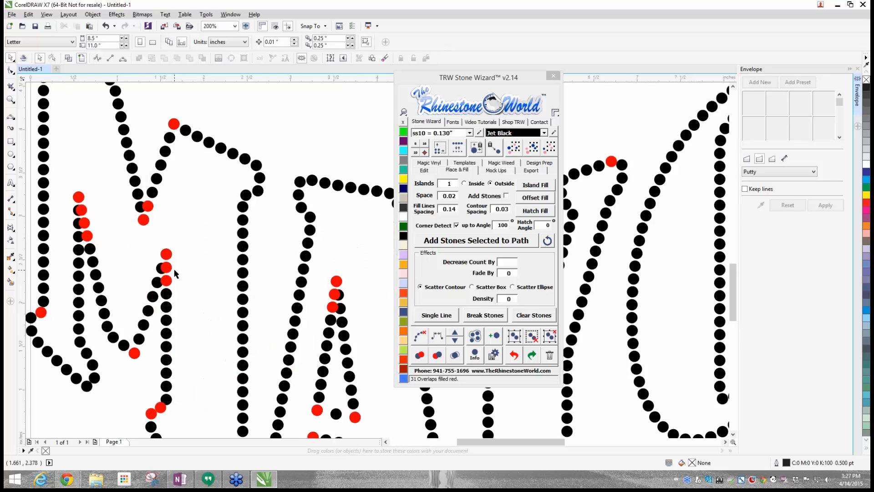
# - Select the lower MAYO copy and merge its overlapping stones
pyautogui.scroll(-4, 174, 270)
pyautogui.scroll(2, 181, 306)
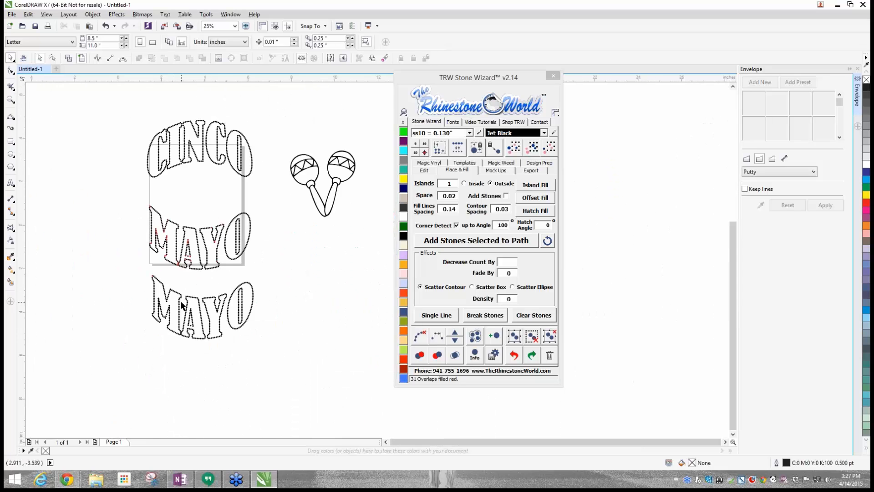
pyautogui.click(335, 424)
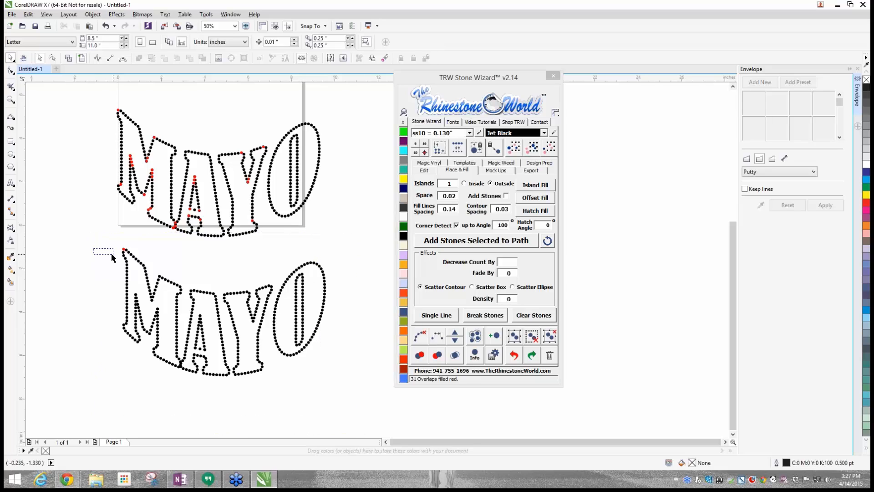
pyautogui.moveTo(105, 245); pyautogui.dragTo(347, 409)
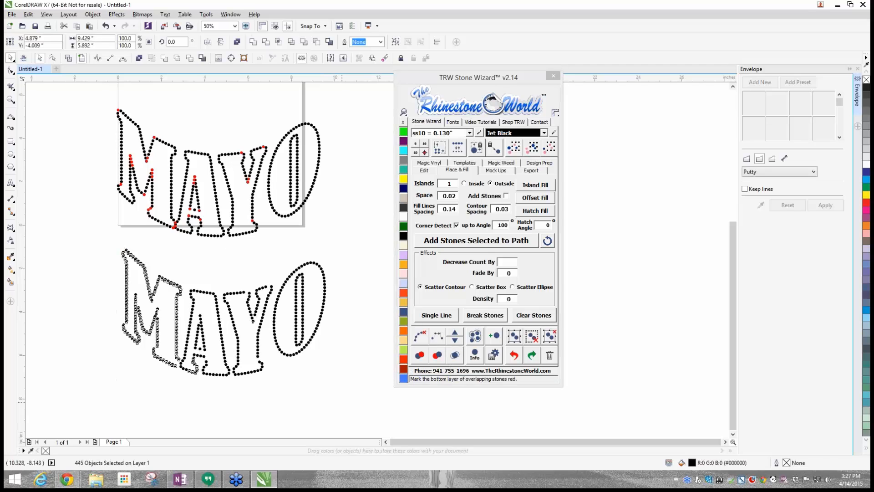
pyautogui.click(197, 387)
# - Evenly space the five stones down the right side of the Y's stem to its foot in the lower MAYO
pyautogui.scroll(3, 162, 345)
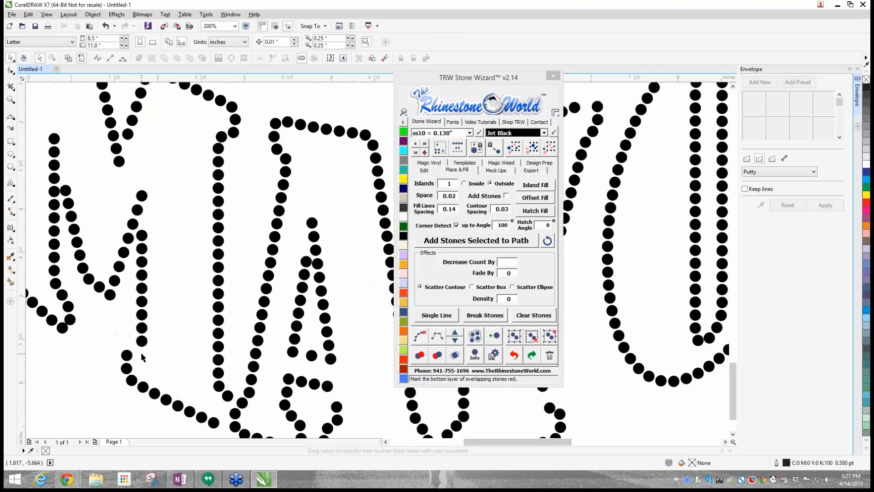
pyautogui.scroll(2, 351, 392)
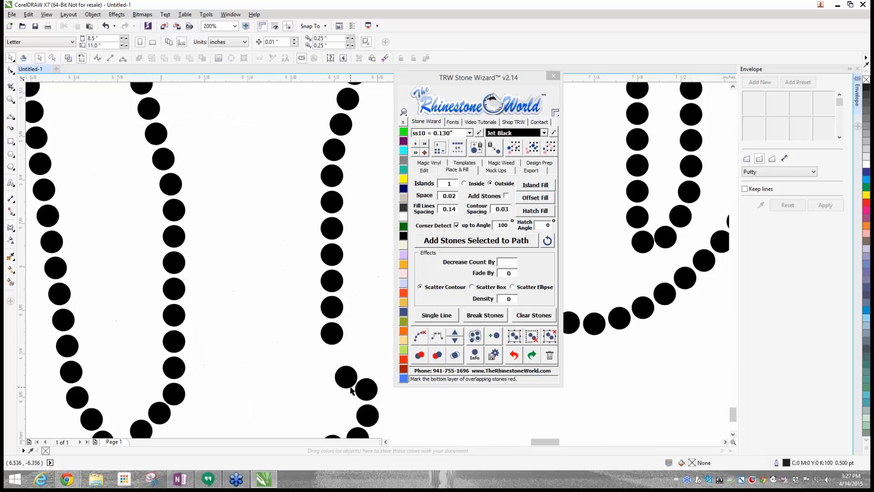
pyautogui.click(311, 136)
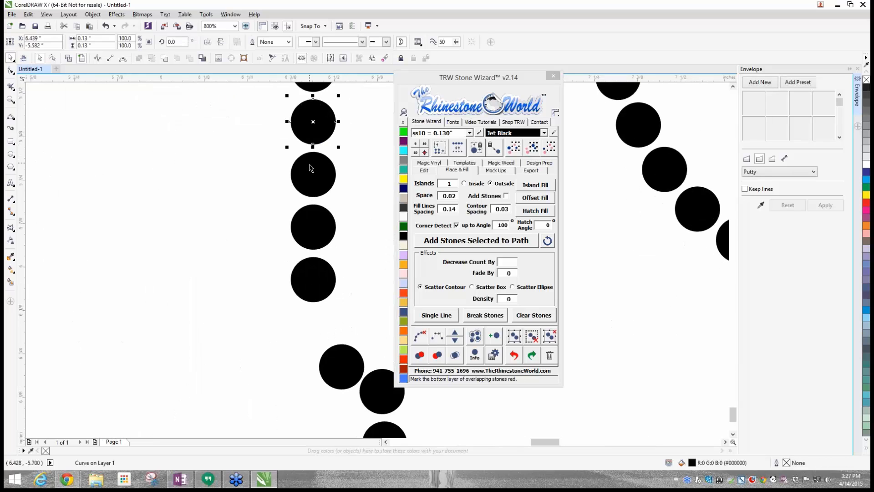
pyautogui.keyDown('shift'); pyautogui.click(312, 181); pyautogui.keyUp('shift')
pyautogui.keyDown('shift'); pyautogui.click(318, 233); pyautogui.keyUp('shift')
pyautogui.keyDown('shift'); pyautogui.click(315, 291); pyautogui.keyUp('shift')
pyautogui.keyDown('shift'); pyautogui.click(334, 377); pyautogui.keyUp('shift')
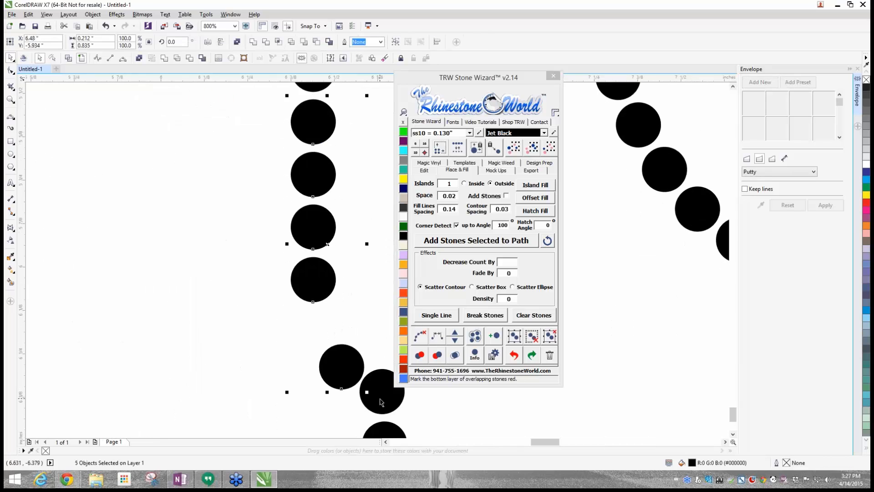
pyautogui.click(437, 336)
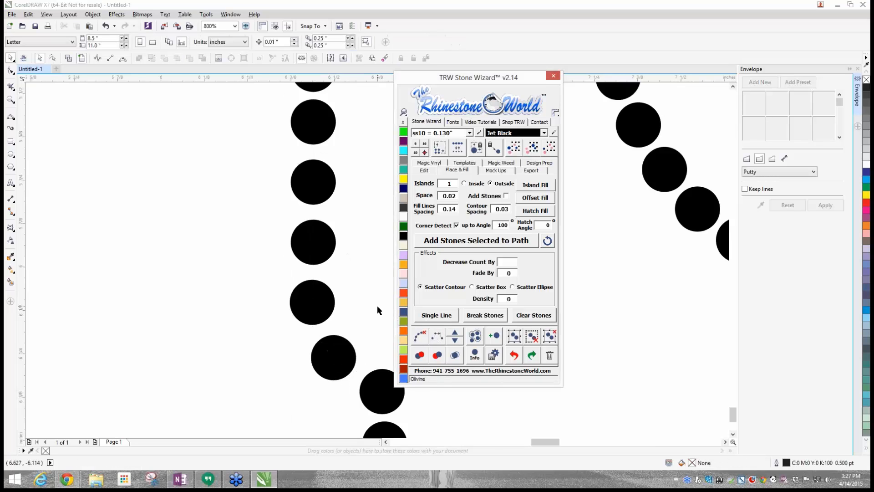
# - Move the red stone above the Y's lower right foot in the upper MAYO slightly away from its touching neighbour
pyautogui.scroll(-6, 302, 250)
pyautogui.scroll(2, 302, 231)
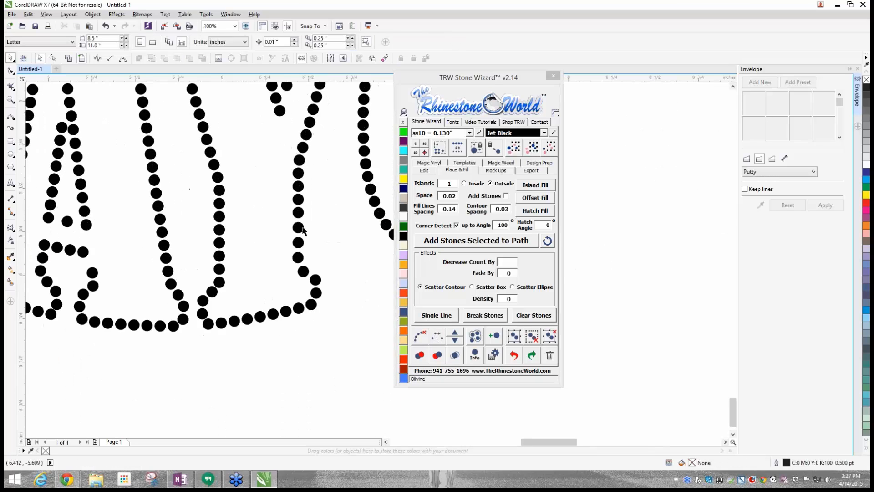
pyautogui.scroll(1, 315, 264)
pyautogui.scroll(-2, 314, 291)
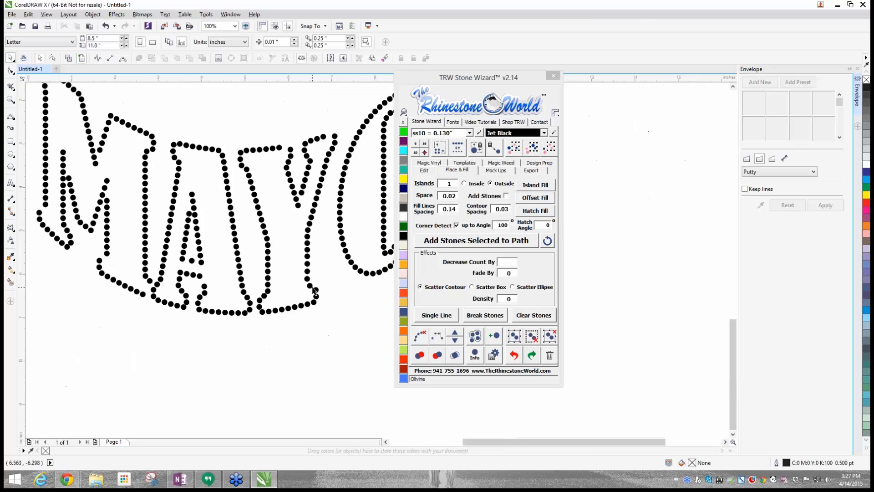
pyautogui.scroll(-1, 314, 291)
pyautogui.scroll(4, 304, 227)
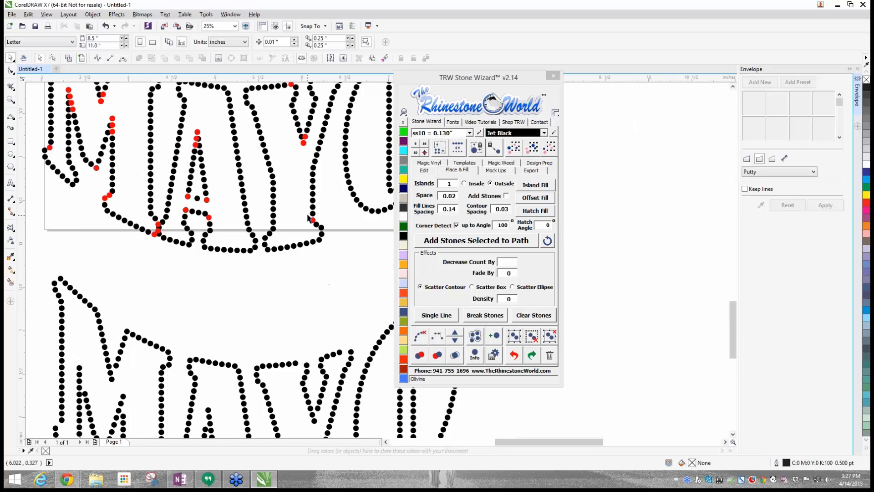
pyautogui.scroll(2, 323, 258)
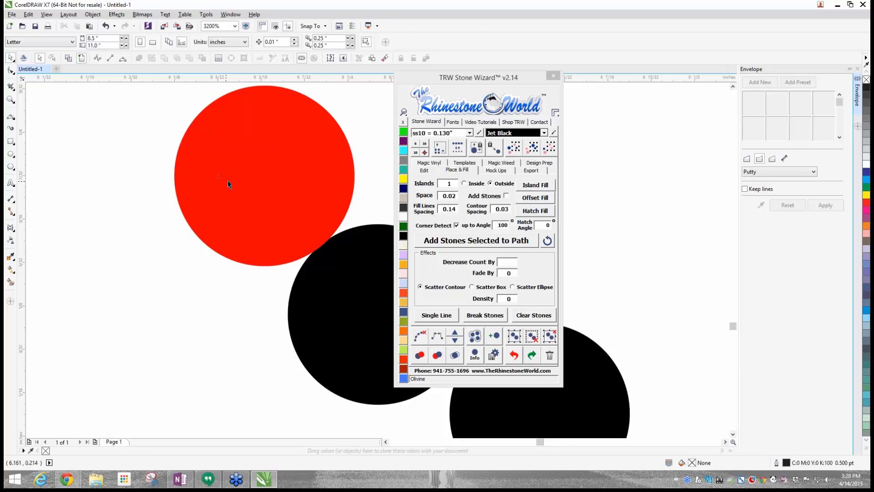
pyautogui.moveTo(228, 180); pyautogui.dragTo(216, 177)
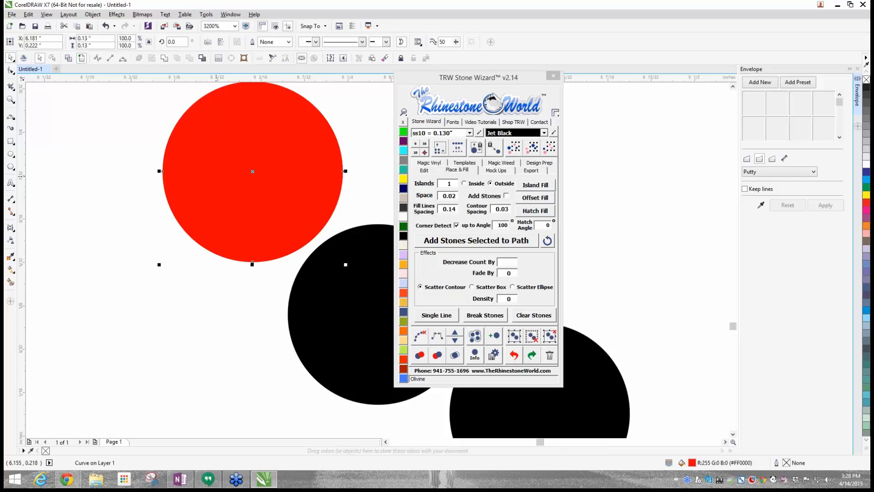
pyautogui.scroll(-2, 197, 194)
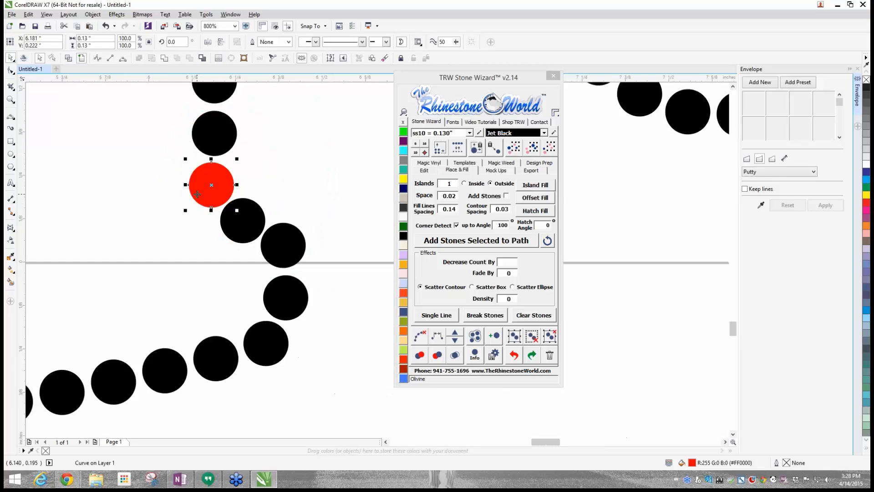
pyautogui.scroll(-2, 197, 194)
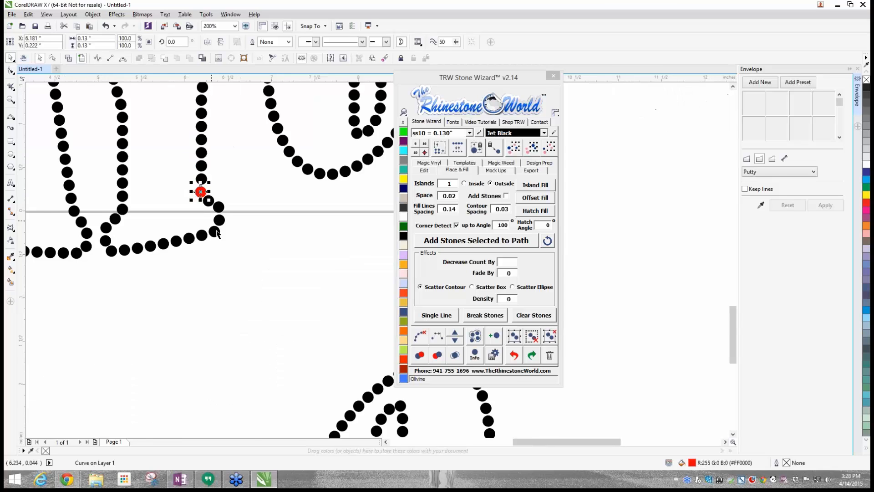
# - Select all stones of the lower MAYO copy and delete them
pyautogui.scroll(-3, 221, 241)
pyautogui.scroll(4, 216, 231)
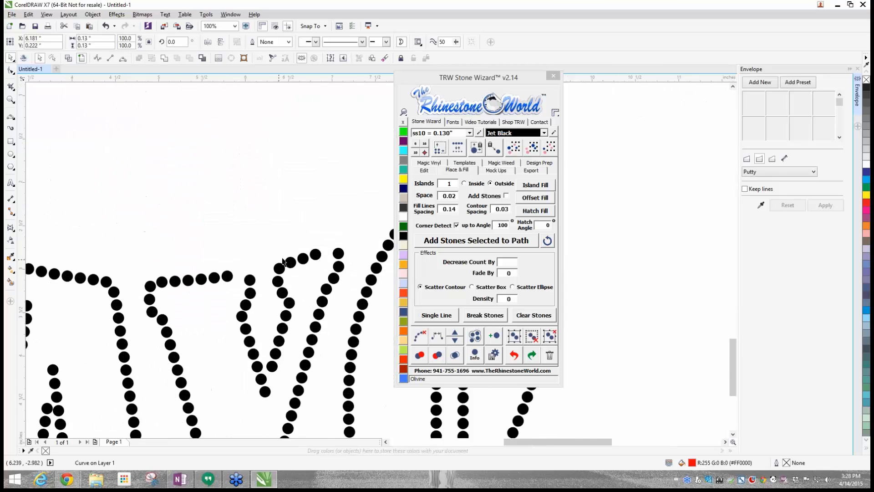
pyautogui.scroll(-3, 203, 297)
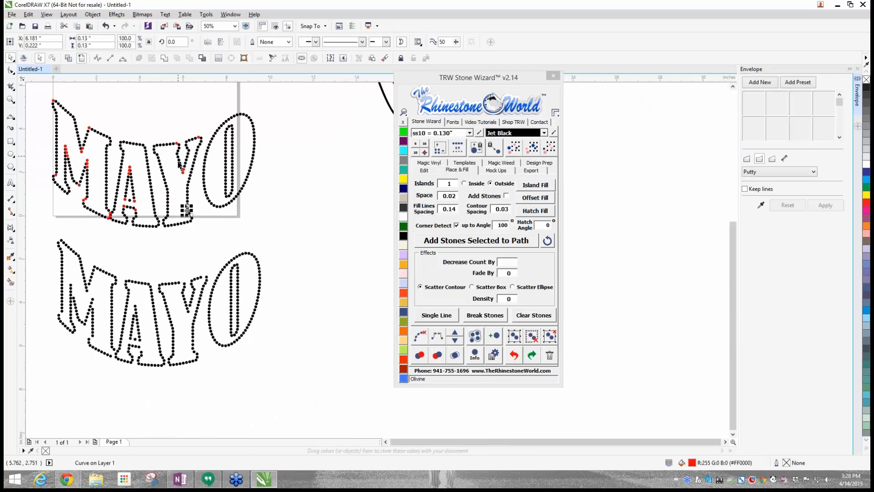
pyautogui.moveTo(47, 229); pyautogui.dragTo(290, 394)
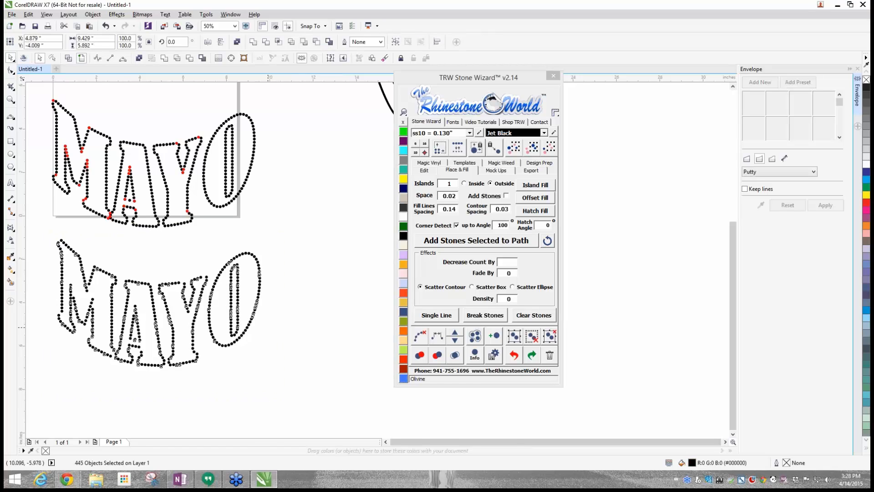
pyautogui.press('Delete')
# - Fine-tune the red stone above the Y's lower right foot between its neighbours and recolour it Jet Black
pyautogui.scroll(2, 198, 210)
pyautogui.scroll(2, 172, 201)
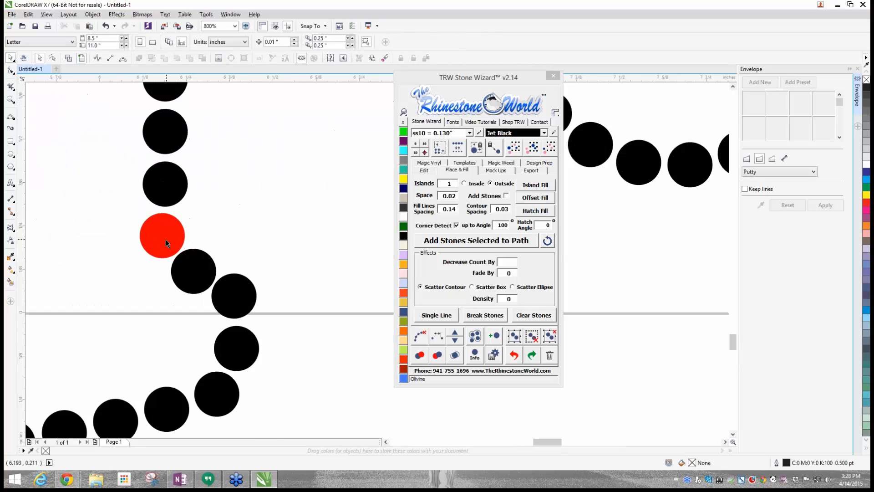
pyautogui.click(163, 236)
pyautogui.moveTo(165, 240); pyautogui.dragTo(162, 235)
pyautogui.press('Right')
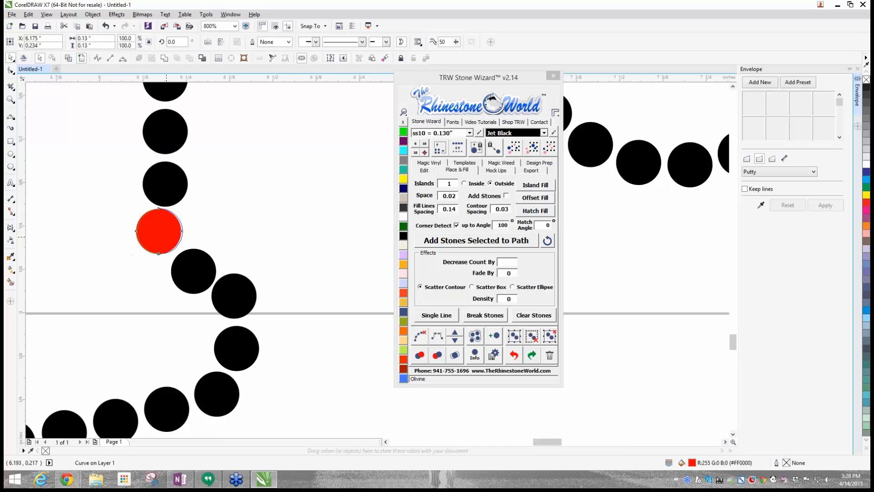
pyautogui.press('Down')
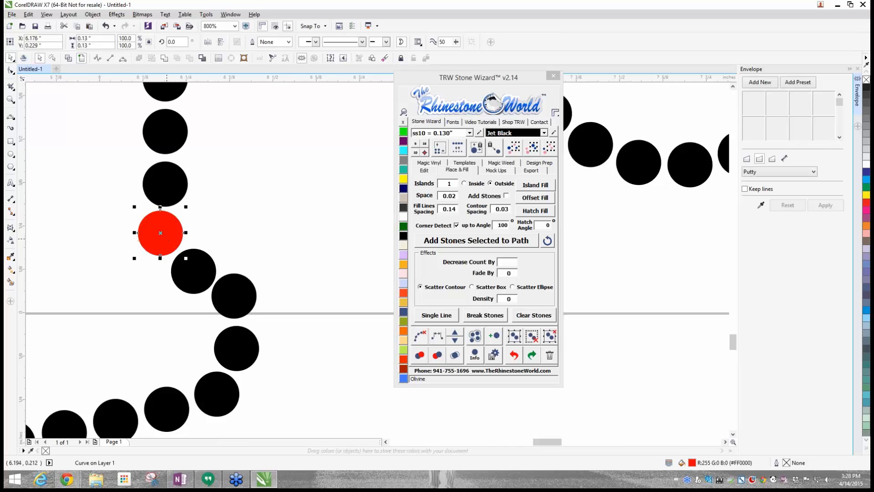
pyautogui.click(258, 238)
pyautogui.click(144, 225)
pyautogui.click(404, 236)
pyautogui.click(314, 261)
# - Move the red stone at the M's upper left corner clear of its neighbours and recolour it Jet Black
pyautogui.scroll(-3, 315, 261)
pyautogui.scroll(-2, 159, 150)
pyautogui.scroll(5, 302, 142)
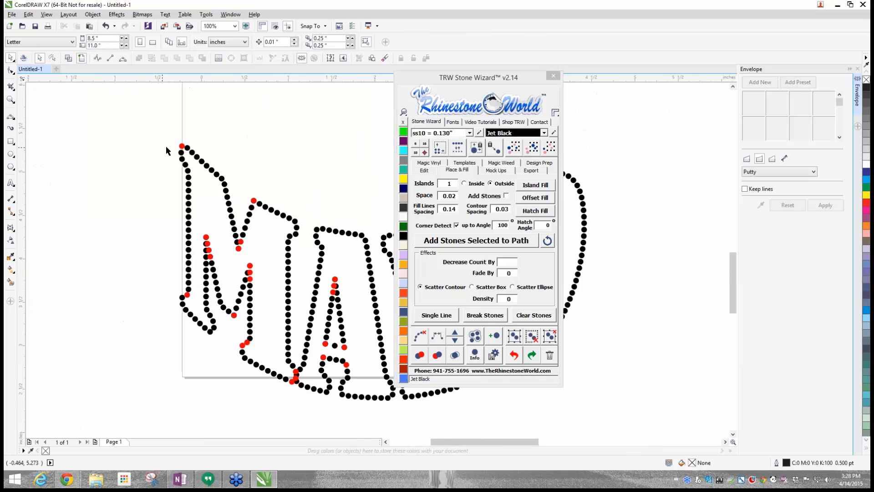
pyautogui.moveTo(302, 143); pyautogui.dragTo(293, 146)
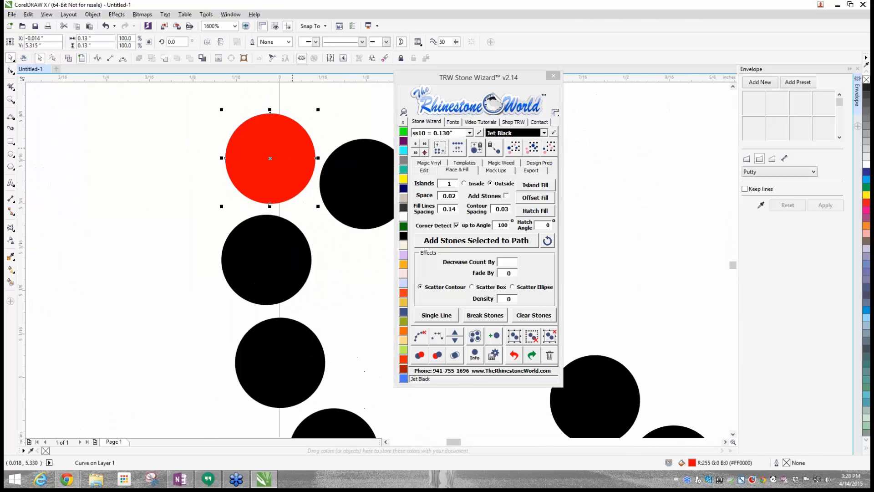
pyautogui.click(403, 237)
pyautogui.click(111, 241)
# - Shift the red stone at the lower end of the M's outer left edge off its neighbour and recolour it Jet Black
pyautogui.scroll(-3, 168, 330)
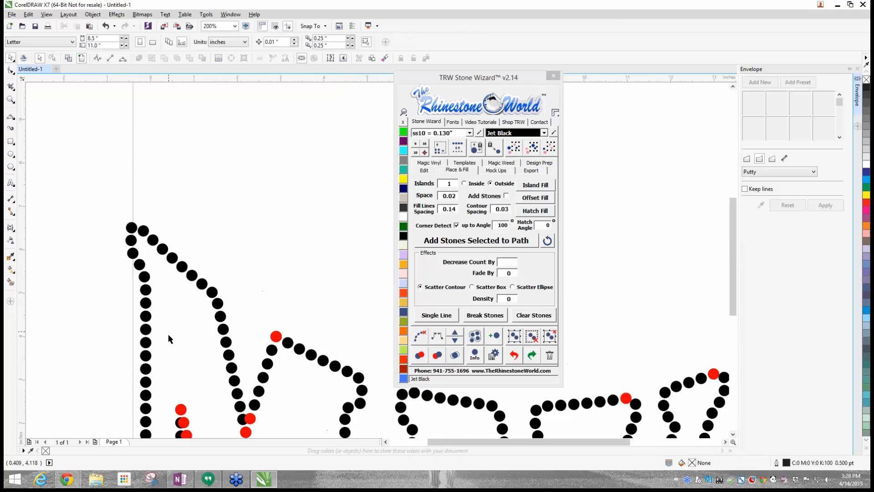
pyautogui.scroll(-2, 168, 334)
pyautogui.scroll(2, 167, 382)
pyautogui.scroll(4, 167, 383)
pyautogui.moveTo(177, 291); pyautogui.dragTo(190, 299)
pyautogui.click(404, 235)
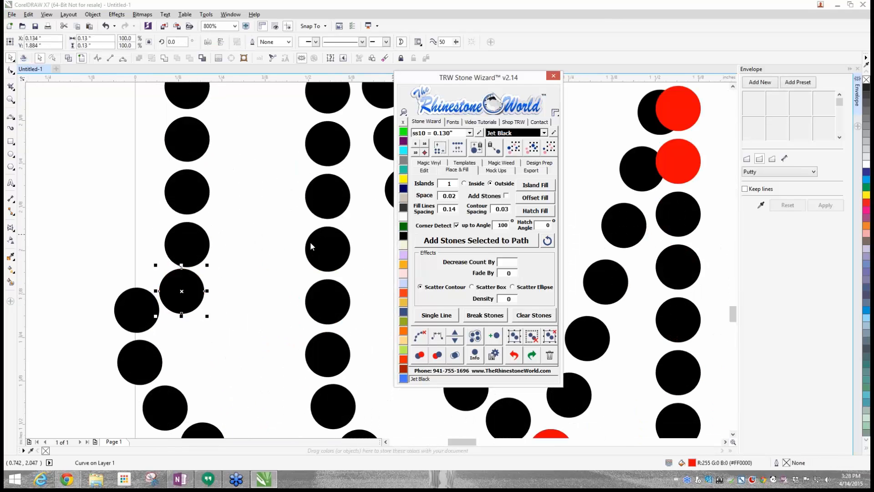
pyautogui.click(248, 273)
# - Delete the red duplicate at the lower point of the M's central V and shift the touching stone at the left foot outward
pyautogui.scroll(-2, 245, 280)
pyautogui.scroll(2, 245, 281)
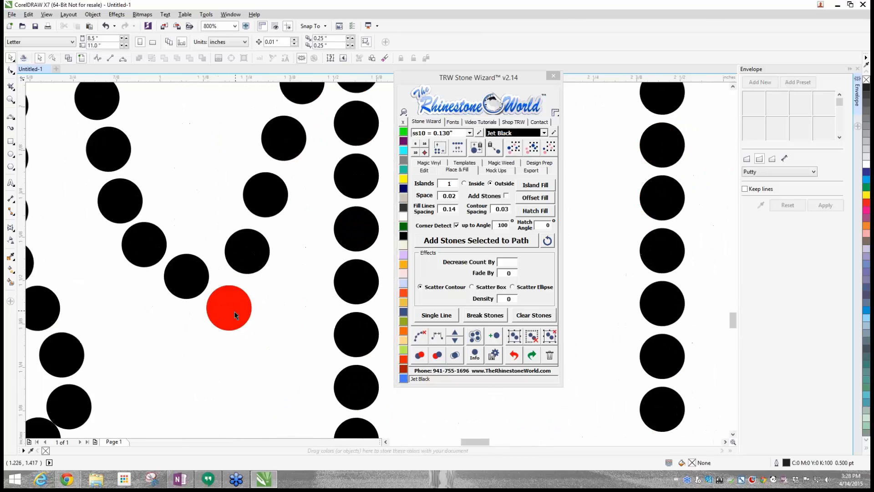
pyautogui.click(233, 324)
pyautogui.press('Delete')
pyautogui.scroll(-1, 230, 323)
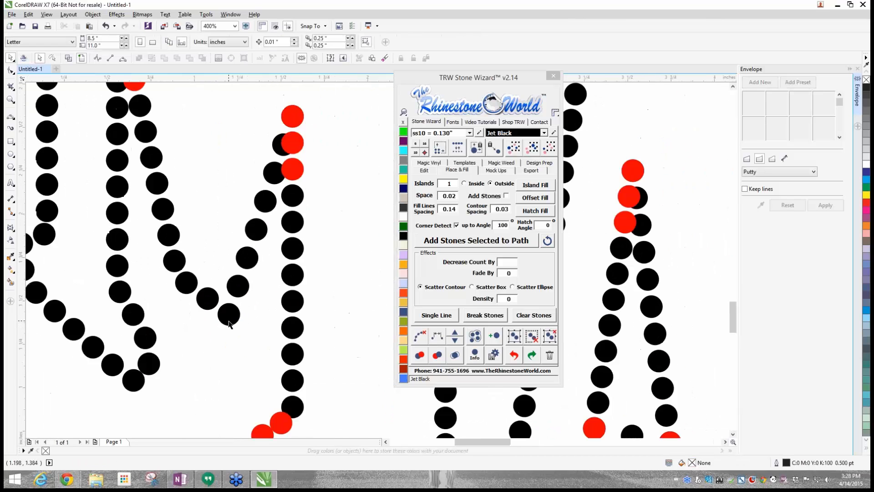
pyautogui.scroll(3, 147, 366)
pyautogui.moveTo(149, 361); pyautogui.dragTo(155, 351)
# - Delete the four red overlapping stones at the peak between the M's left leg and its diagonal
pyautogui.scroll(-2, 155, 351)
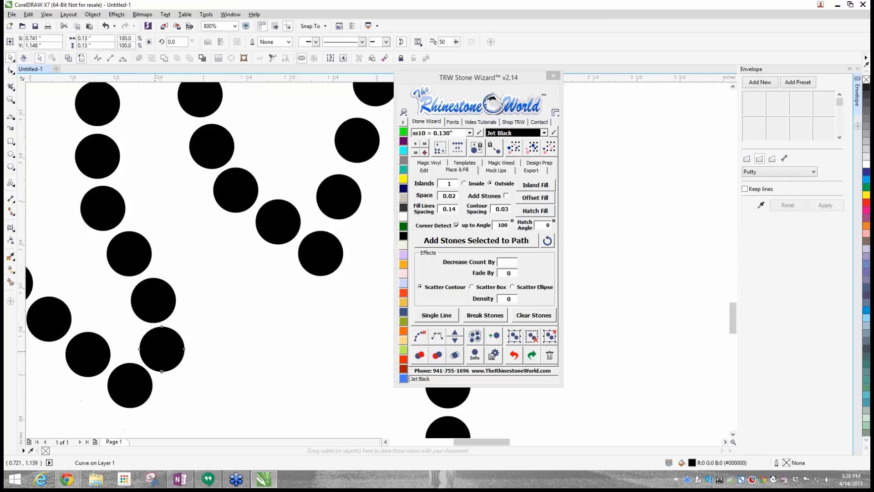
pyautogui.scroll(2, 152, 135)
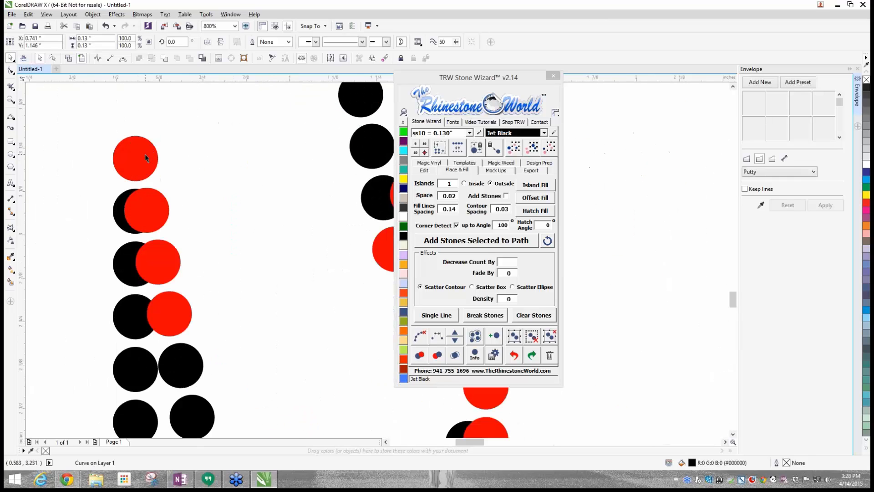
pyautogui.click(144, 155)
pyautogui.press('Delete')
pyautogui.click(153, 210)
pyautogui.press('Delete')
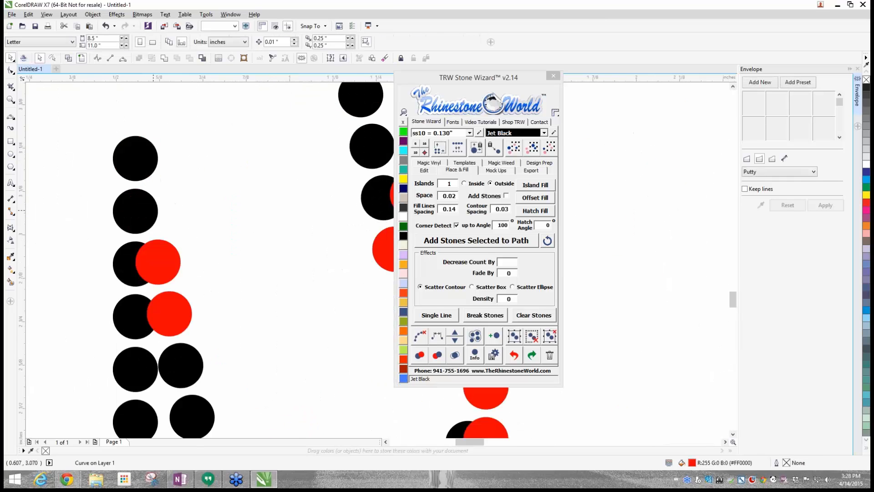
pyautogui.click(155, 263)
pyautogui.press('Delete')
pyautogui.click(156, 321)
pyautogui.press('Delete')
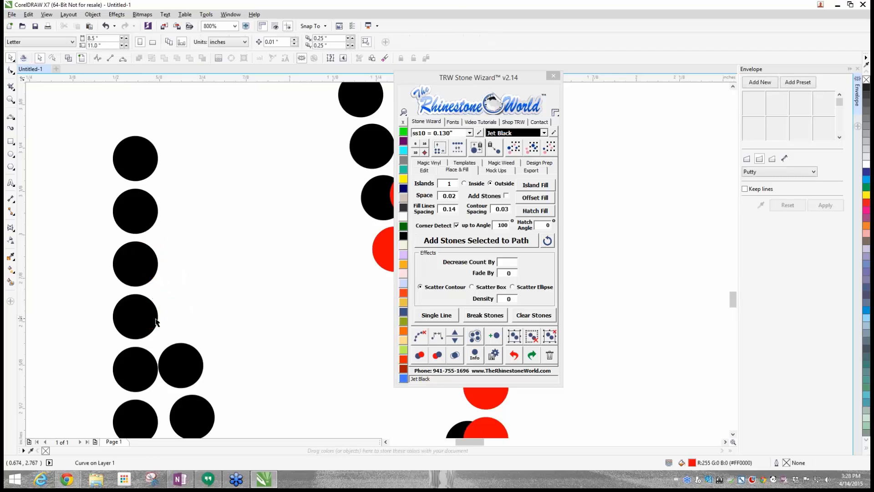
# - Thin the M's left inner peak by deleting two stones of the column and lowering the top stone into the gap
pyautogui.moveTo(155, 319); pyautogui.dragTo(162, 316)
pyautogui.click(136, 259)
pyautogui.press('Delete')
pyautogui.click(142, 207)
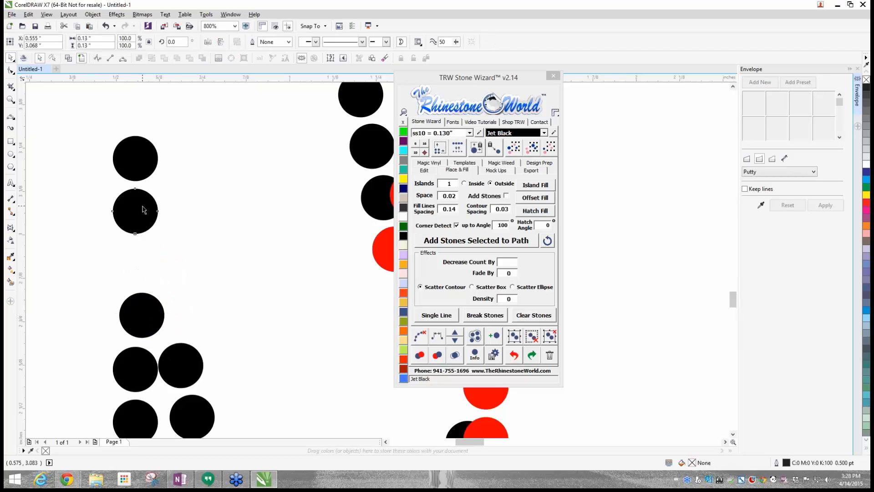
pyautogui.press('Delete')
pyautogui.moveTo(135, 158); pyautogui.dragTo(140, 260)
# - Spread the stones below the M's left inner peak, centre one stone above the two columns, and delete the stone above it
pyautogui.moveTo(146, 313); pyautogui.dragTo(157, 311)
pyautogui.moveTo(182, 359); pyautogui.dragTo(185, 360)
pyautogui.moveTo(147, 366); pyautogui.dragTo(144, 368)
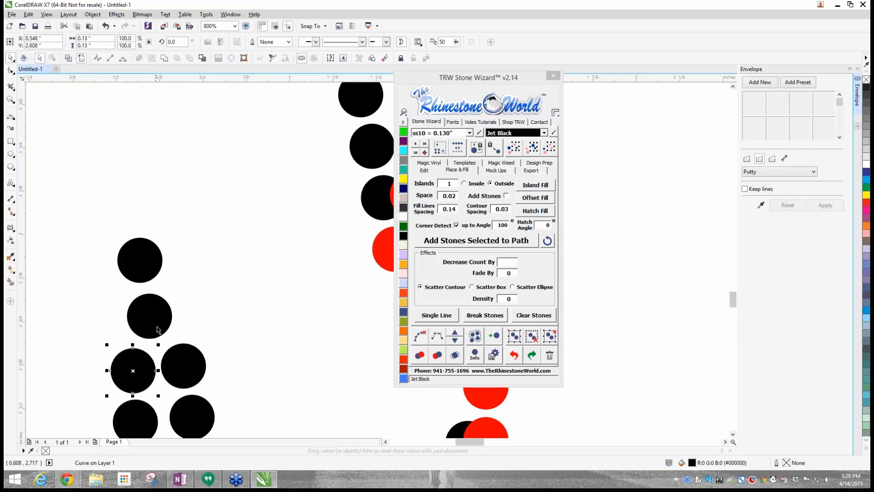
pyautogui.moveTo(158, 326); pyautogui.dragTo(160, 336)
pyautogui.click(155, 245)
pyautogui.press('Delete')
# - Separate the overlapping pair in the M's upper V notch, recolour the red one Jet Black, and delete the red duplicate at the tip
pyautogui.scroll(-2, 155, 244)
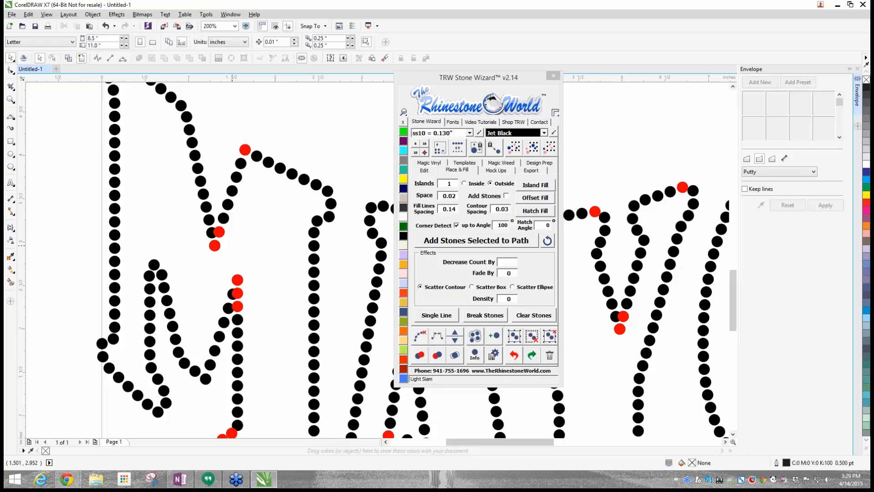
pyautogui.scroll(3, 222, 231)
pyautogui.moveTo(222, 232); pyautogui.dragTo(236, 241)
pyautogui.click(129, 256)
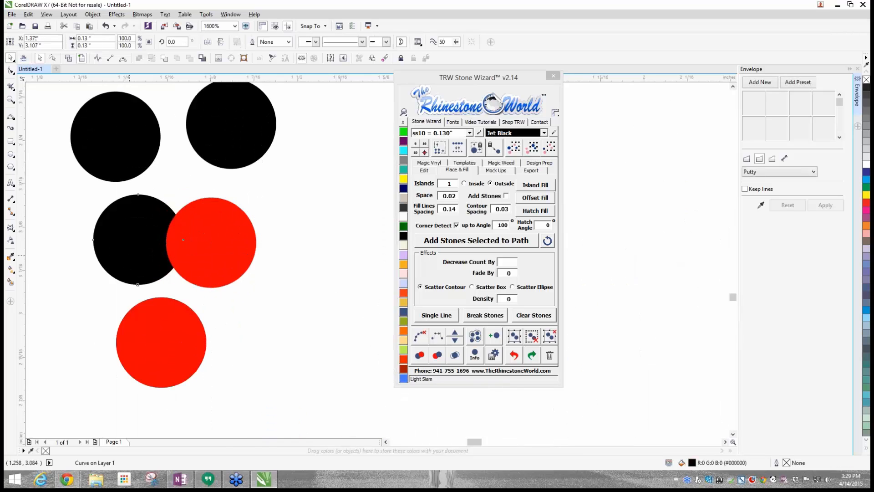
pyautogui.moveTo(129, 256); pyautogui.dragTo(109, 256)
pyautogui.moveTo(204, 262); pyautogui.dragTo(209, 261)
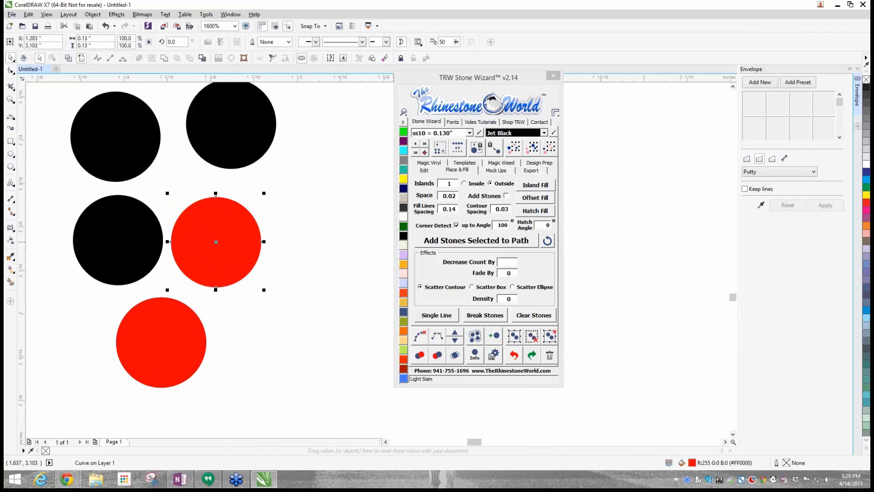
pyautogui.click(403, 236)
pyautogui.click(142, 349)
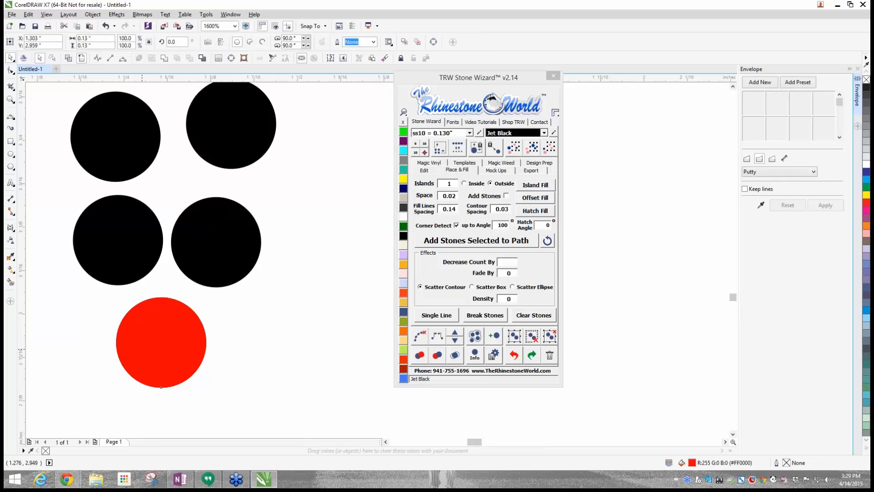
pyautogui.press('Delete')
# - Recolour the red stone at the M's upper right peak Jet Black
pyautogui.scroll(-4, 221, 335)
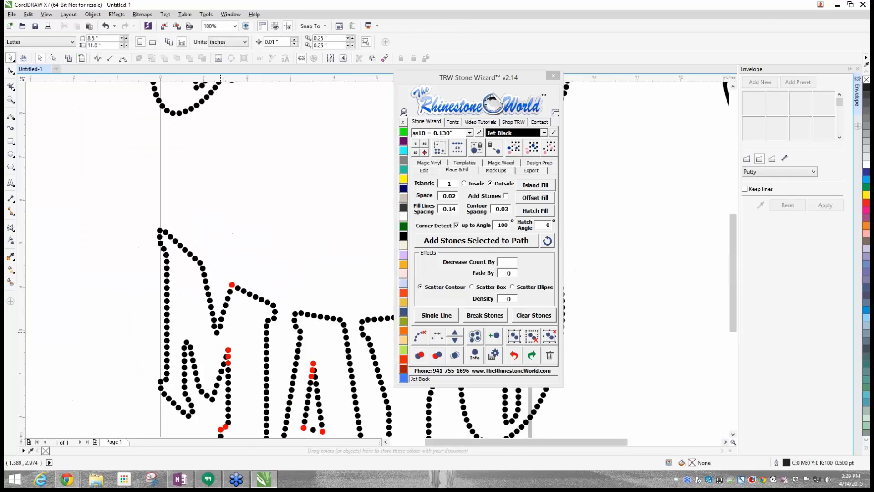
pyautogui.scroll(3, 233, 288)
pyautogui.click(233, 283)
pyautogui.click(403, 236)
pyautogui.scroll(-1, 240, 236)
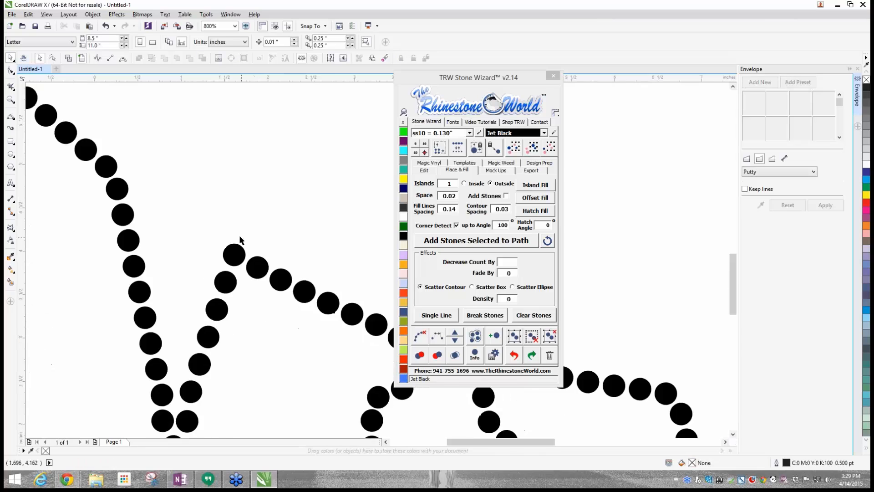
# - Delete the upper two stones of the red column at the peak beside the M's right leg
pyautogui.scroll(-1, 239, 235)
pyautogui.scroll(3, 275, 232)
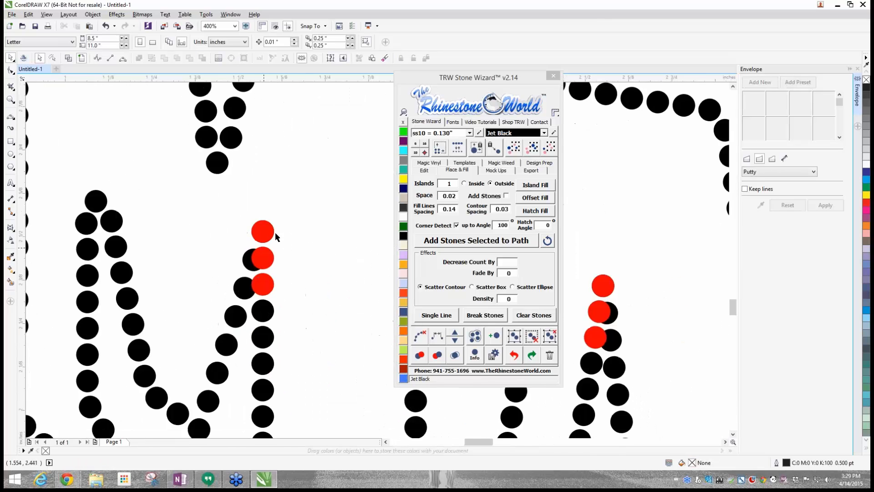
pyautogui.scroll(1, 275, 232)
pyautogui.click(262, 217)
pyautogui.click(403, 236)
pyautogui.click(265, 267)
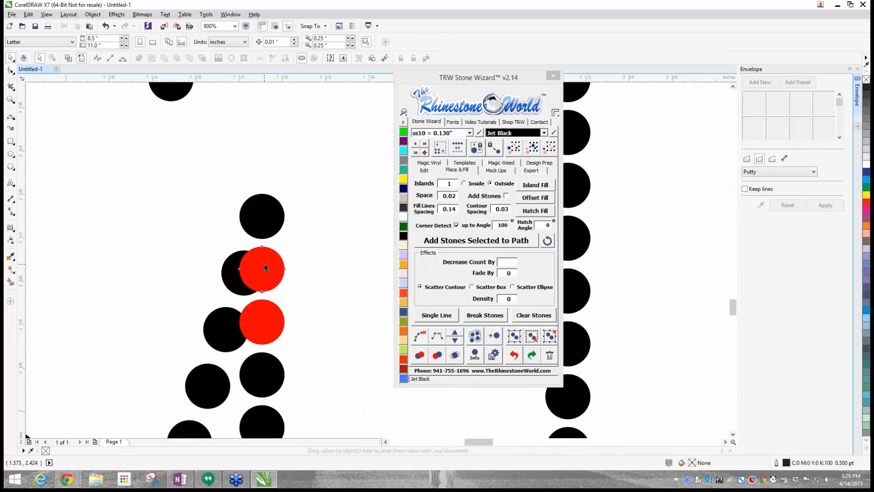
pyautogui.press('Delete')
pyautogui.click(269, 214)
pyautogui.press('Delete')
# - Spread the pair below the M's right inner peak, lower the top stone between them, and recolour the red stone Jet Black
pyautogui.moveTo(269, 316); pyautogui.dragTo(278, 319)
pyautogui.moveTo(217, 336); pyautogui.dragTo(211, 337)
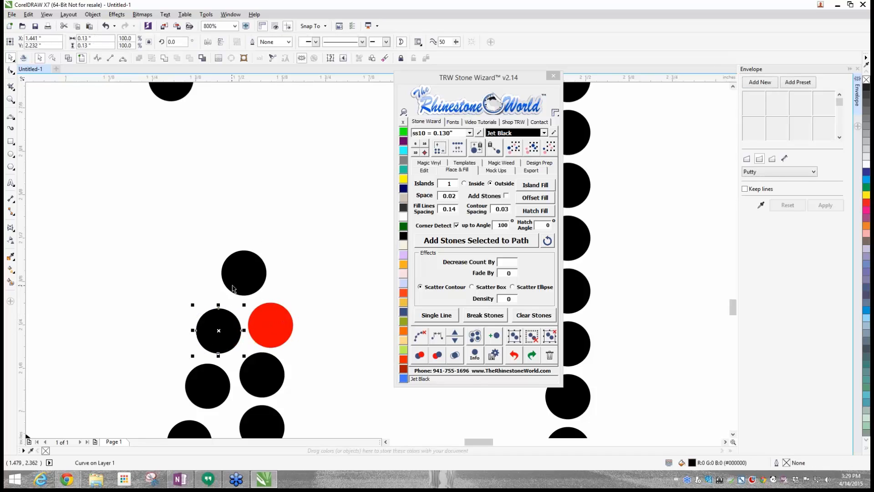
pyautogui.moveTo(232, 287); pyautogui.dragTo(232, 294)
pyautogui.click(270, 325)
pyautogui.click(403, 236)
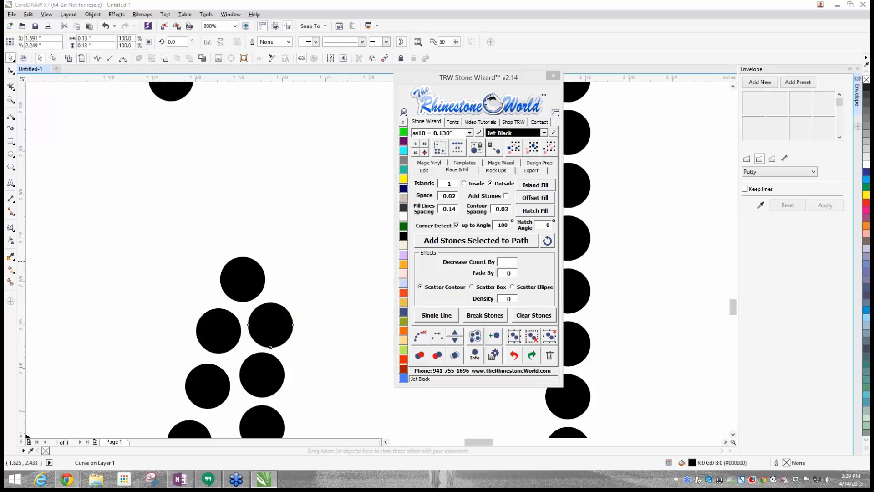
# - Delete the upper red stone at the inner foot of the M's right leg, move the other into the gap, and recolour it Jet Black
pyautogui.scroll(-5, 274, 250)
pyautogui.scroll(3, 277, 300)
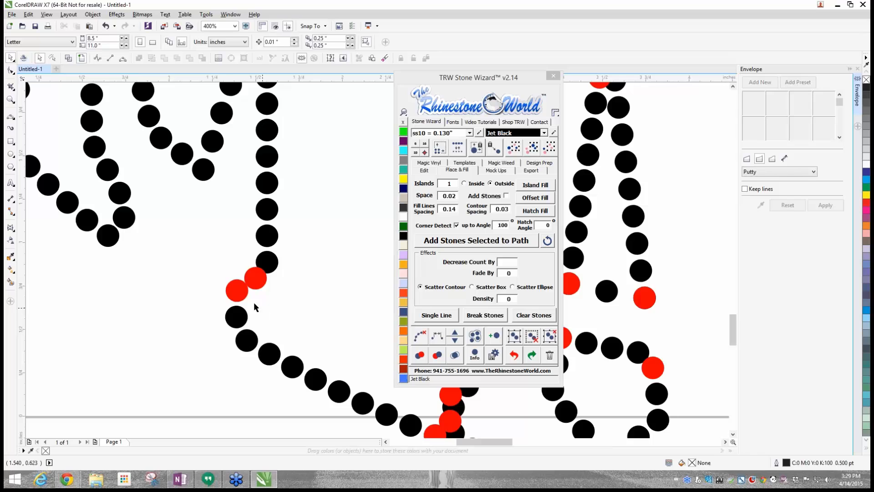
pyautogui.scroll(2, 249, 298)
pyautogui.click(218, 255)
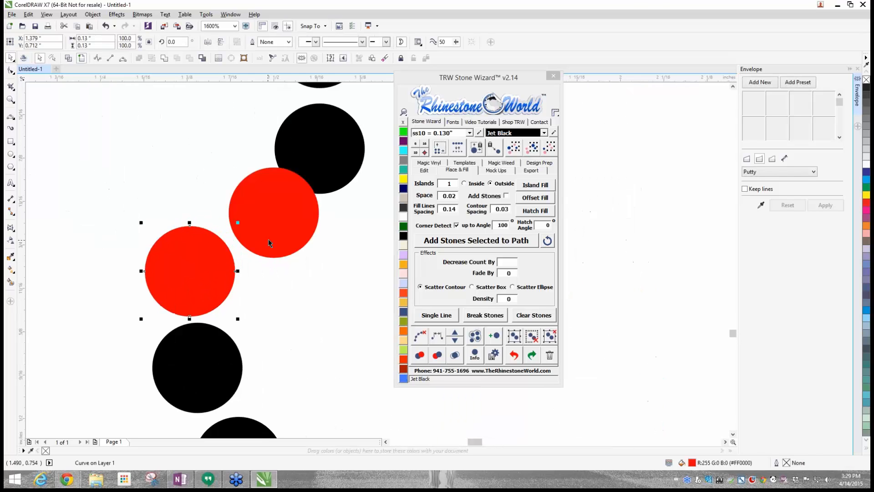
pyautogui.click(270, 240)
pyautogui.press('Delete')
pyautogui.moveTo(187, 283); pyautogui.dragTo(208, 253)
pyautogui.click(403, 236)
pyautogui.click(287, 255)
pyautogui.scroll(-2, 288, 256)
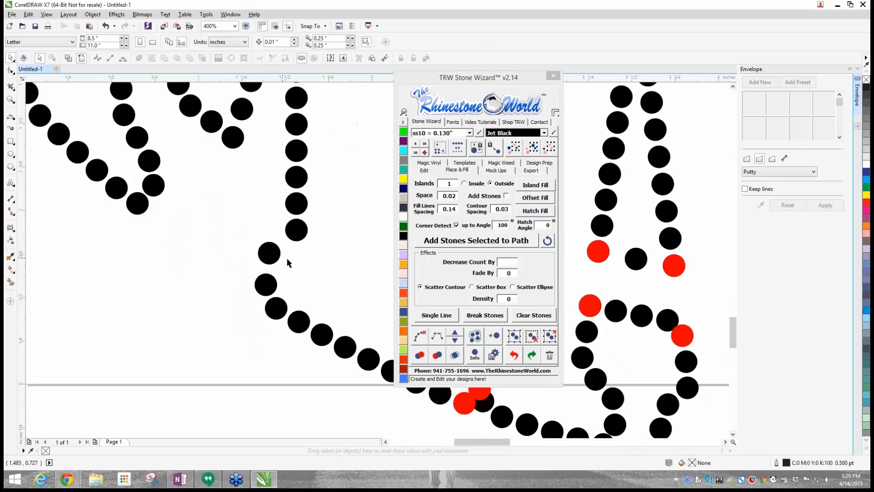
pyautogui.click(301, 180)
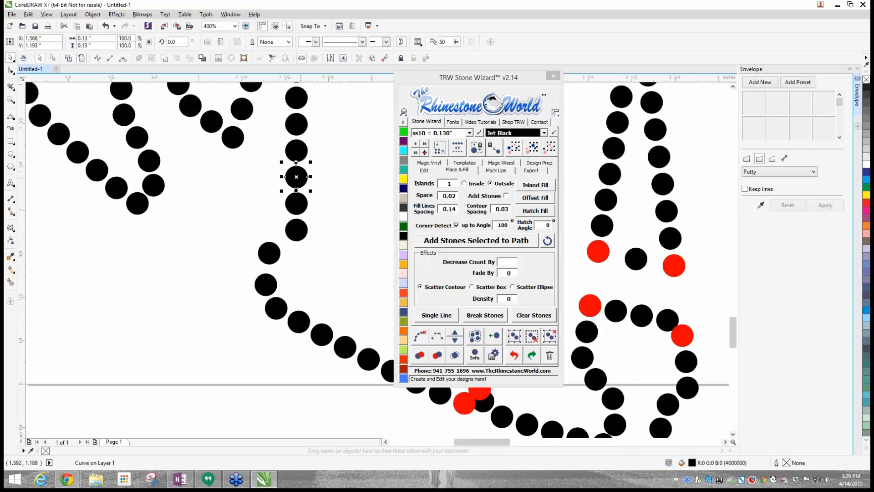
pyautogui.scroll(1, 298, 177)
pyautogui.click(205, 184)
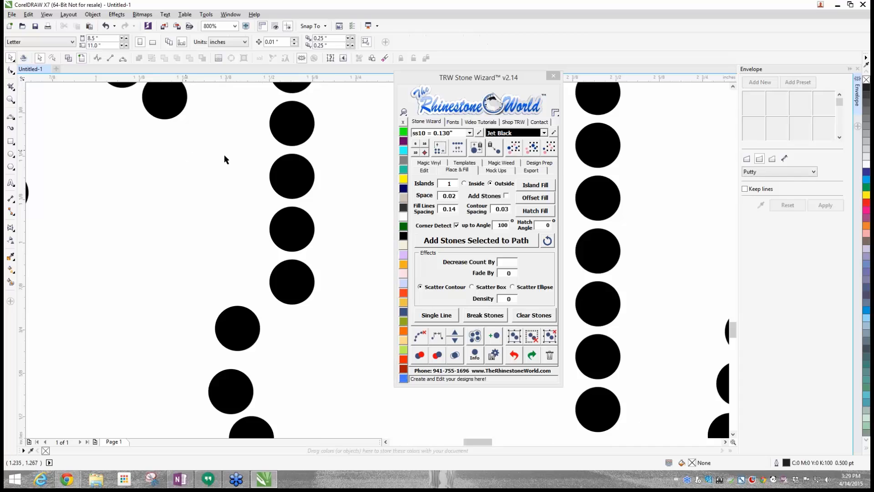
pyautogui.click(283, 169)
pyautogui.keyDown('shift'); pyautogui.click(290, 226); pyautogui.keyUp('shift')
pyautogui.keyDown('shift'); pyautogui.click(288, 294); pyautogui.keyUp('shift')
pyautogui.keyDown('shift'); pyautogui.click(233, 324); pyautogui.keyUp('shift')
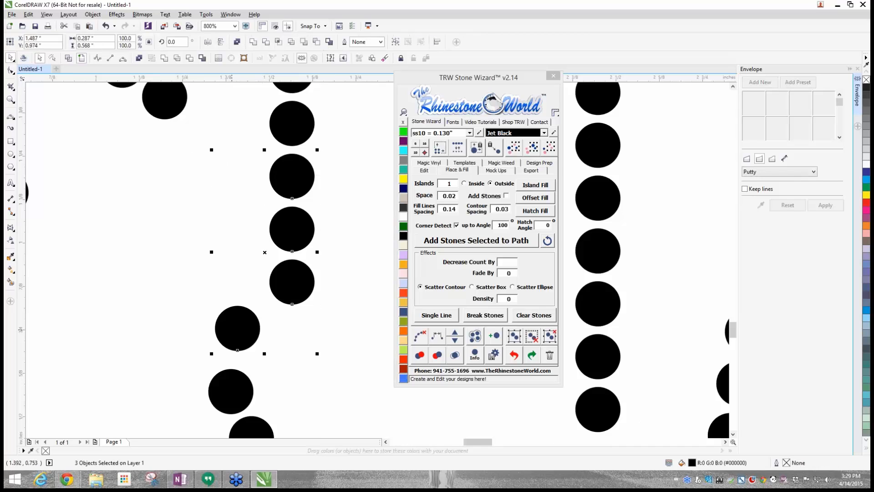
pyautogui.keyDown('shift'); pyautogui.click(232, 391); pyautogui.keyUp('shift')
pyautogui.click(248, 432)
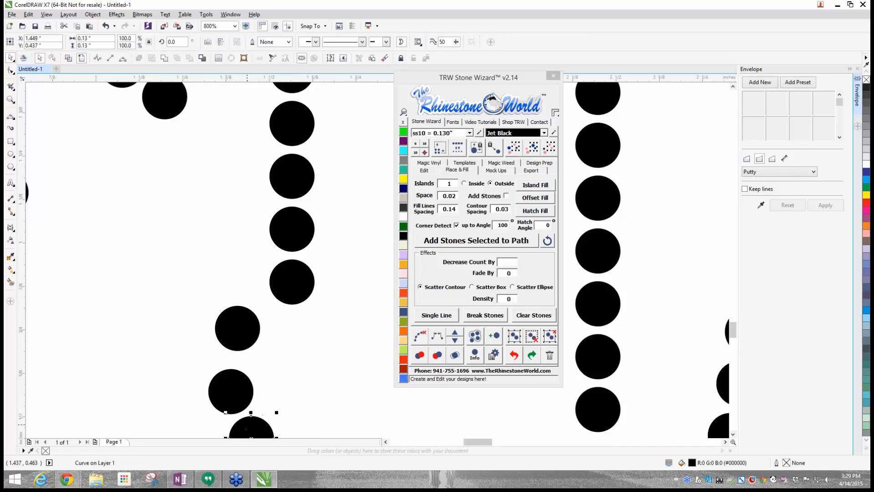
pyautogui.click(308, 365)
# - Respace the seven stones around the inner foot of the M's right leg evenly along a smooth path, and clear the path
pyautogui.click(292, 132)
pyautogui.keyDown('shift'); pyautogui.click(293, 180); pyautogui.keyUp('shift')
pyautogui.keyDown('shift'); pyautogui.click(294, 230); pyautogui.keyUp('shift')
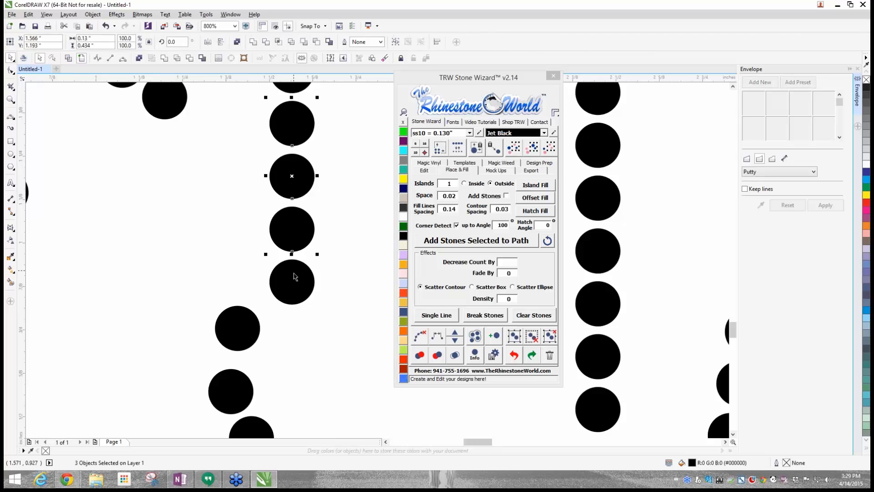
pyautogui.keyDown('shift'); pyautogui.click(294, 278); pyautogui.keyUp('shift')
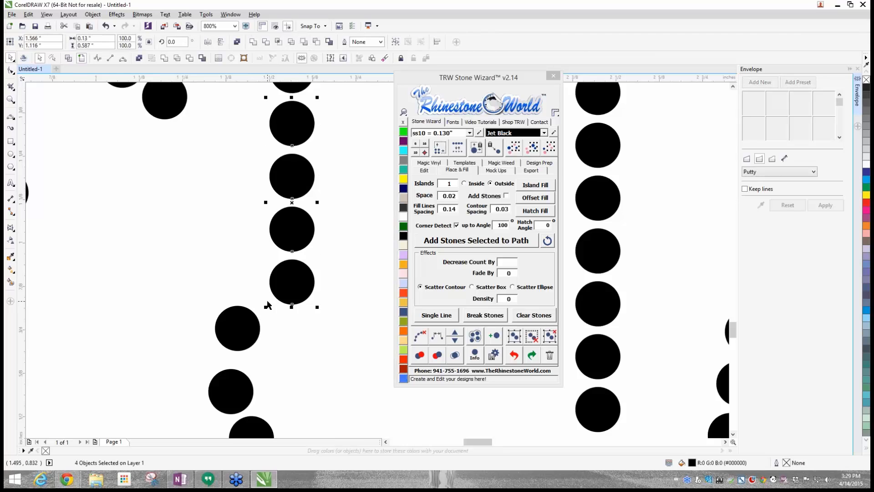
pyautogui.keyDown('shift'); pyautogui.click(249, 325); pyautogui.keyUp('shift')
pyautogui.keyDown('shift'); pyautogui.click(234, 380); pyautogui.keyUp('shift')
pyautogui.keyDown('shift'); pyautogui.click(259, 422); pyautogui.keyUp('shift')
pyautogui.click(437, 336)
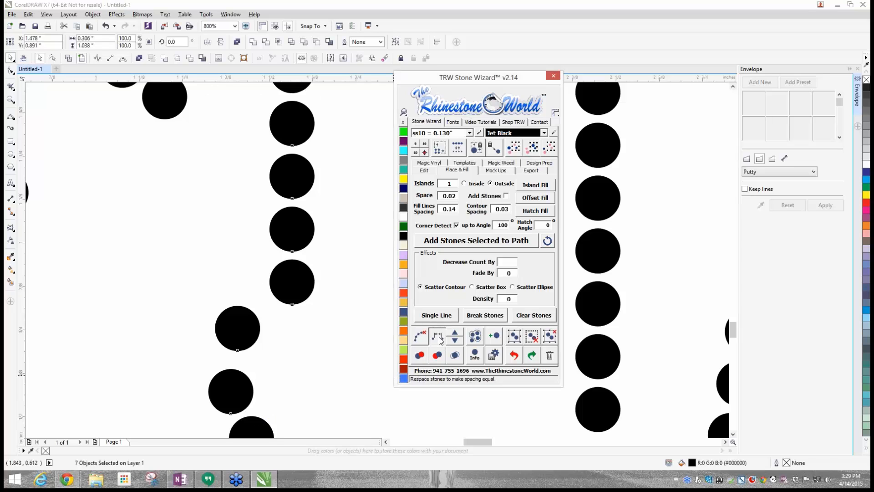
pyautogui.click(413, 342)
pyautogui.click(332, 364)
# - Delete the three overlapping red stones where the M's right foot meets the A's left foot
pyautogui.scroll(-2, 278, 327)
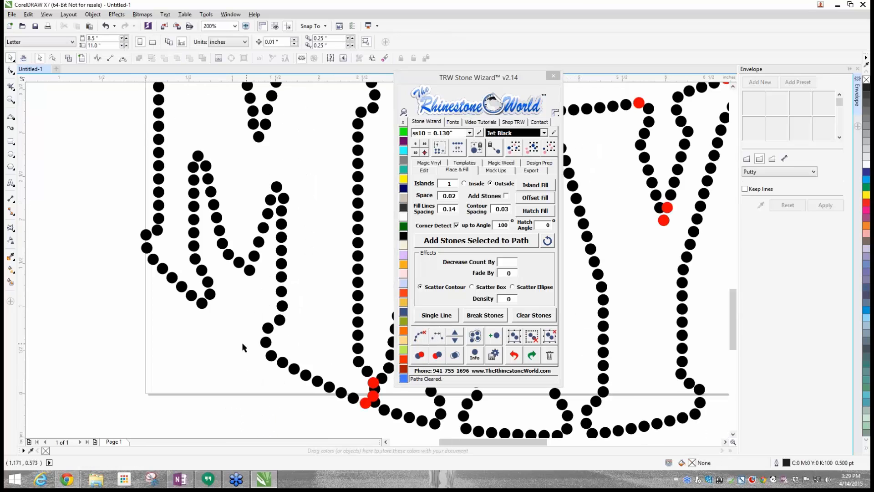
pyautogui.scroll(-1, 244, 347)
pyautogui.scroll(3, 274, 356)
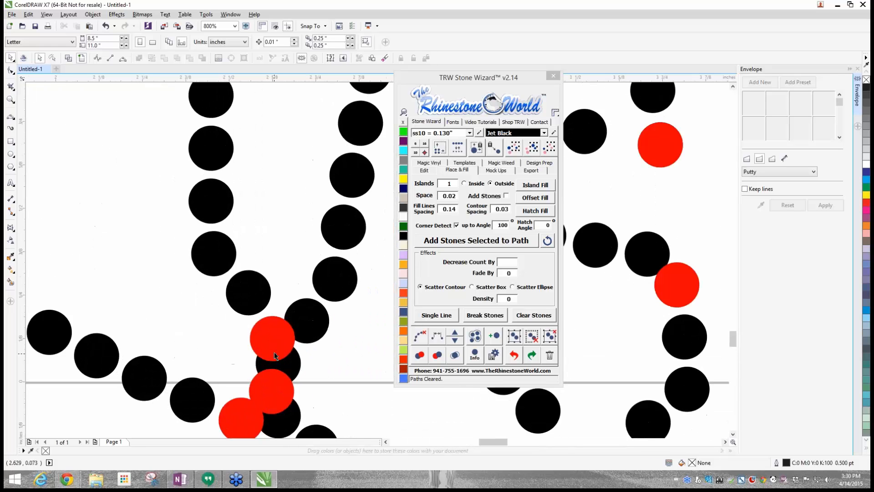
pyautogui.click(277, 350)
pyautogui.press('Delete')
pyautogui.click(278, 395)
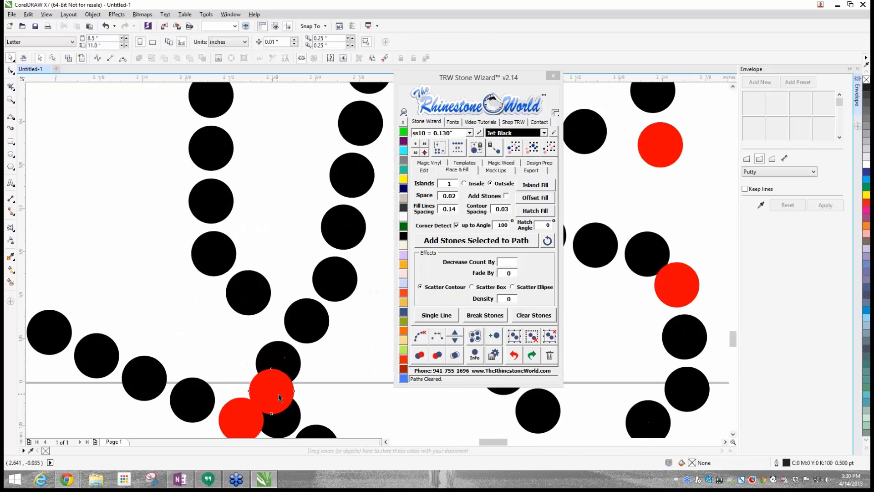
pyautogui.press('Delete')
pyautogui.click(242, 413)
pyautogui.scroll(-2, 237, 422)
pyautogui.scroll(2, 236, 422)
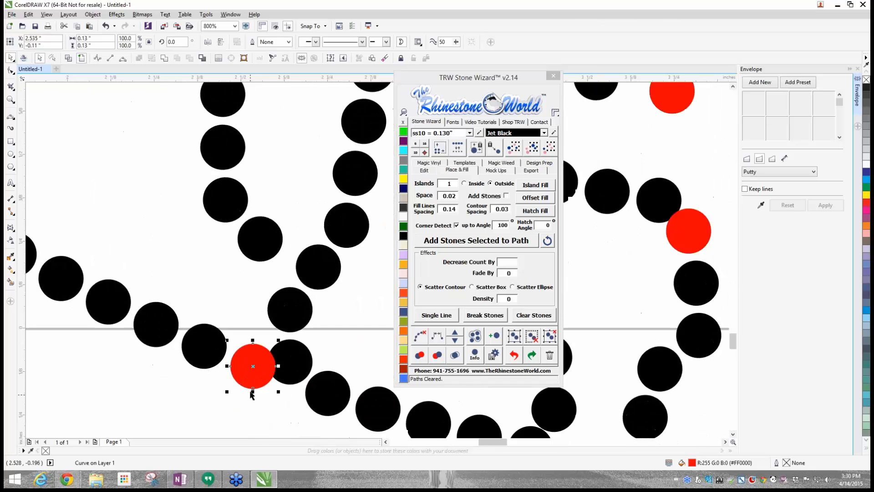
pyautogui.press('Delete')
# - Copy the end black stone of the M's bottom edge up into the gap below its right leg
pyautogui.moveTo(214, 353); pyautogui.dragTo(248, 302)
pyautogui.rightClick(249, 302)
pyautogui.click(246, 381)
# - Try to move the red stone at the lower right corner of the A's triangular opening downwards, and undo the move
pyautogui.scroll(-1, 246, 381)
pyautogui.scroll(-3, 245, 379)
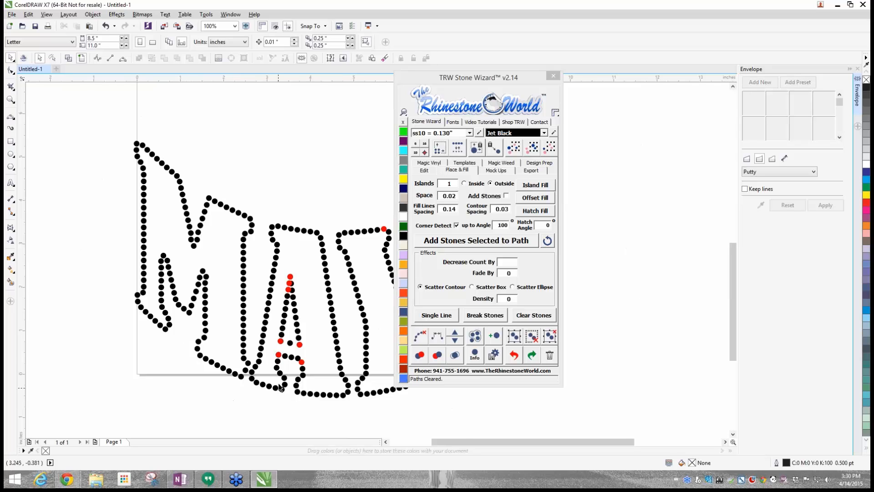
pyautogui.scroll(2, 303, 366)
pyautogui.scroll(1, 295, 372)
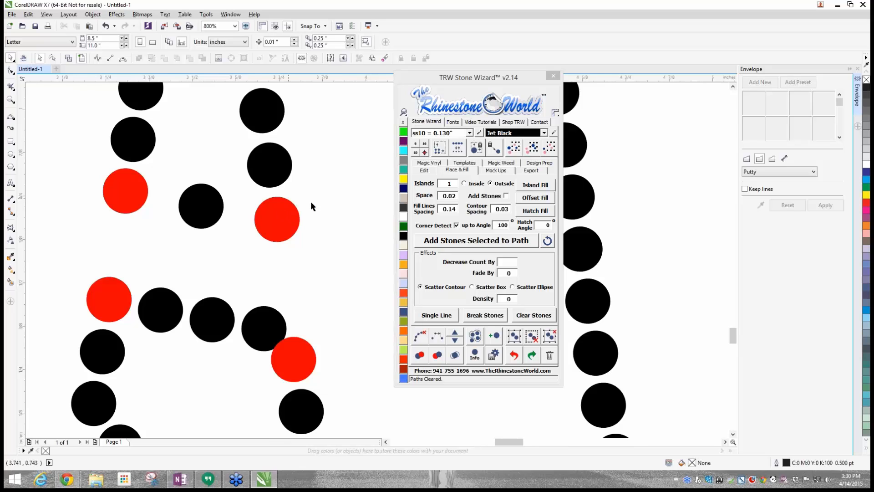
pyautogui.scroll(1, 293, 220)
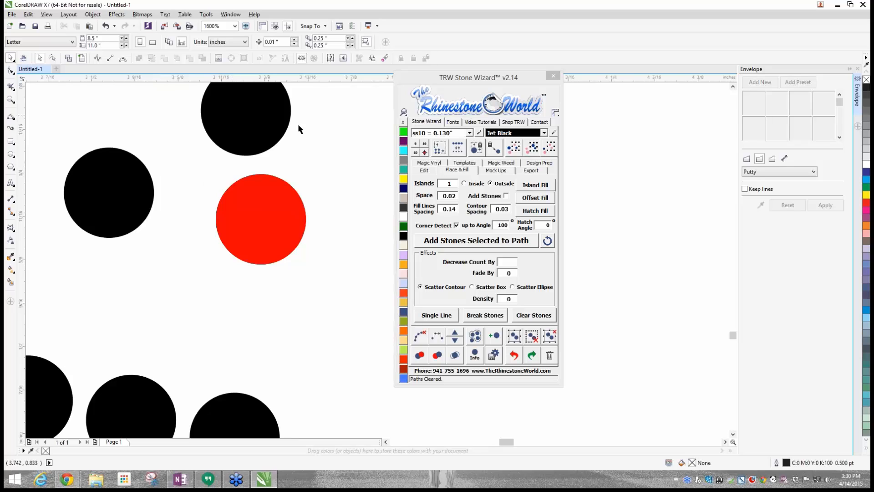
pyautogui.moveTo(241, 219); pyautogui.dragTo(232, 300)
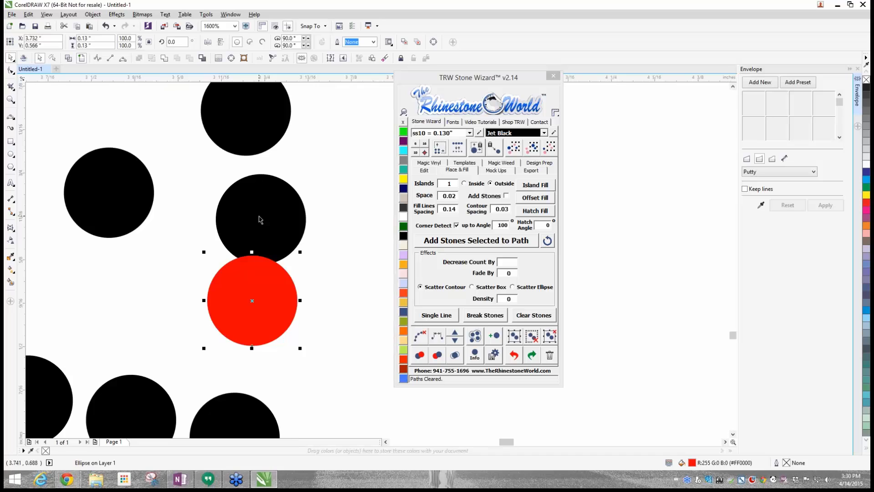
pyautogui.hotkey('ctrl', 'z')
# - Delete the red stone at the lower right corner of the A's triangular opening and shift the black stone beneath it inwards
pyautogui.scroll(2, 299, 177)
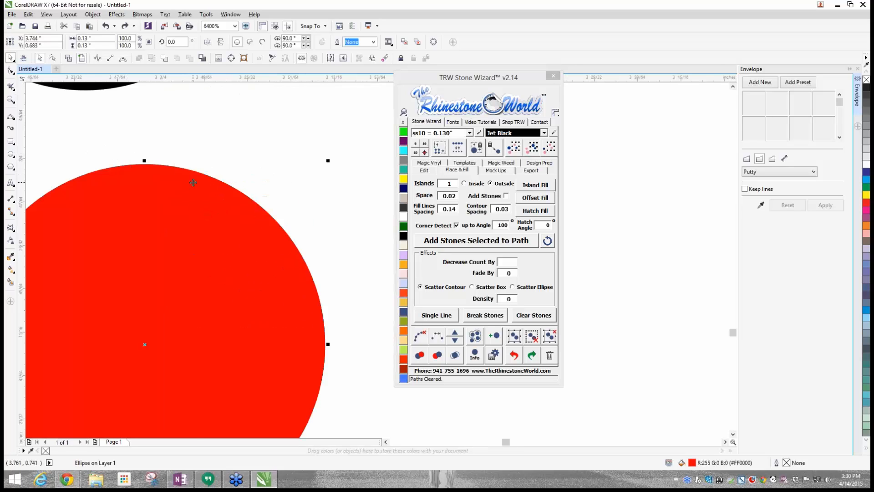
pyautogui.scroll(-2, 193, 183)
pyautogui.click(291, 233)
pyautogui.click(203, 227)
pyautogui.press('Delete')
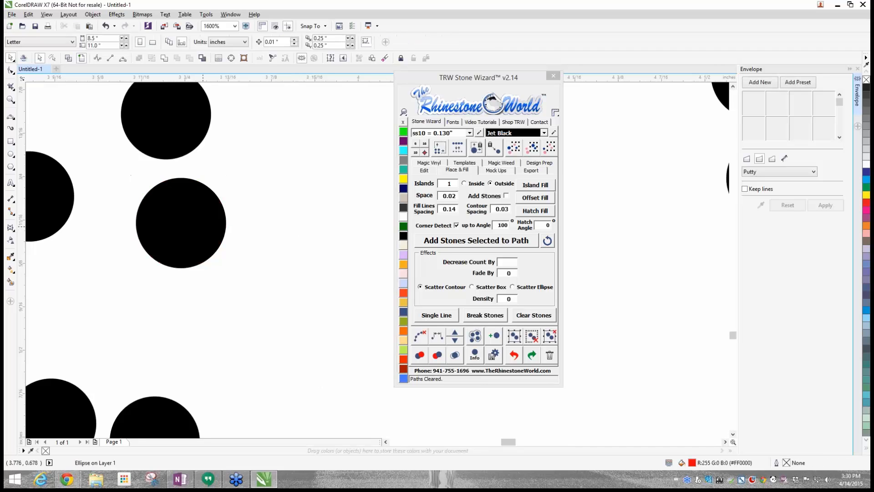
pyautogui.moveTo(203, 227); pyautogui.dragTo(169, 228)
pyautogui.scroll(-2, 170, 228)
pyautogui.click(215, 256)
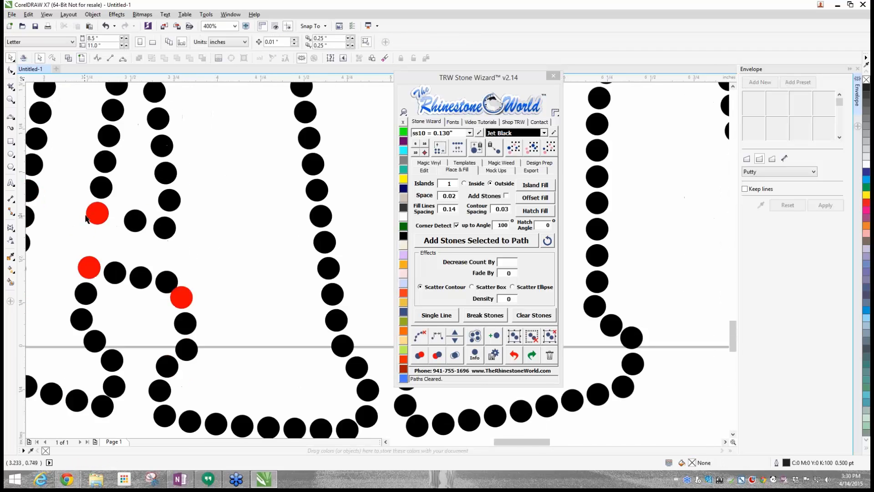
# - Delete the red stone at the lower left corner of the A's triangular opening and shift the black stone beneath it inwards
pyautogui.scroll(2, 86, 219)
pyautogui.click(137, 211)
pyautogui.press('Delete')
pyautogui.moveTo(137, 215)
pyautogui.mouseDown()
pyautogui.moveTo(169, 222)
pyautogui.moveTo(149, 220)
pyautogui.mouseUp()
pyautogui.scroll(-2, 169, 221)
pyautogui.scroll(2, 175, 225)
pyautogui.scroll(-2, 127, 217)
pyautogui.scroll(1, 159, 214)
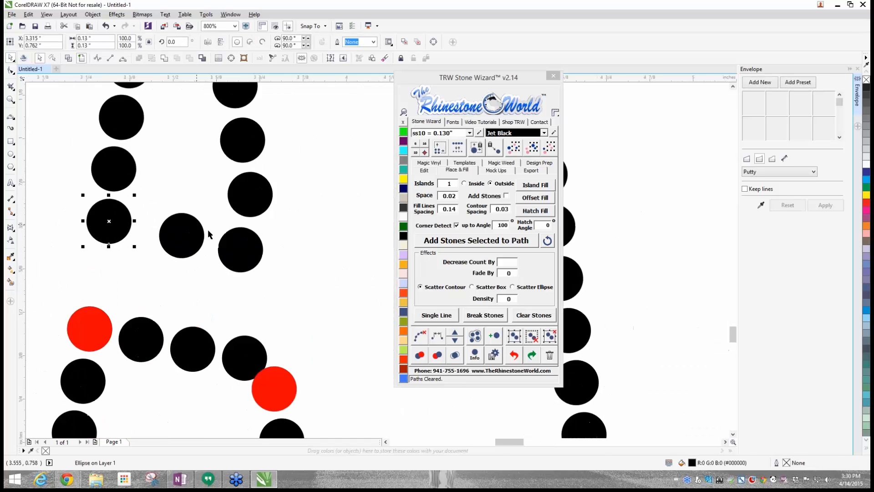
# - Spread the three base stones of the A's triangular opening, redistribute them as four evenly spaced stones along a path, and clear the path
pyautogui.moveTo(240, 250); pyautogui.dragTo(254, 250)
pyautogui.moveTo(180, 234); pyautogui.dragTo(174, 233)
pyautogui.moveTo(104, 224); pyautogui.dragTo(93, 220)
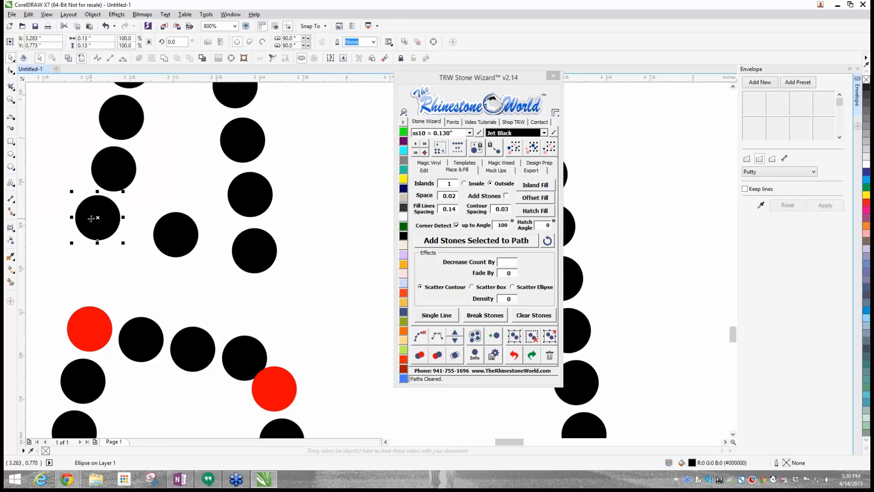
pyautogui.keyDown('shift'); pyautogui.click(161, 239); pyautogui.keyUp('shift')
pyautogui.keyDown('shift'); pyautogui.click(251, 267); pyautogui.keyUp('shift')
pyautogui.click(440, 341)
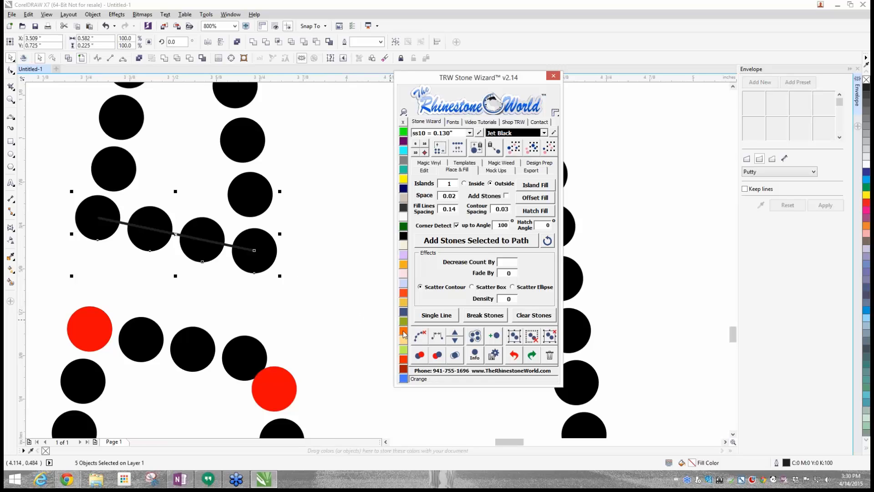
pyautogui.click(322, 313)
# - Nudge the red stone at the right end of the A's lower crossbar edge off its neighbour and recolour it Jet Black
pyautogui.scroll(-1, 283, 284)
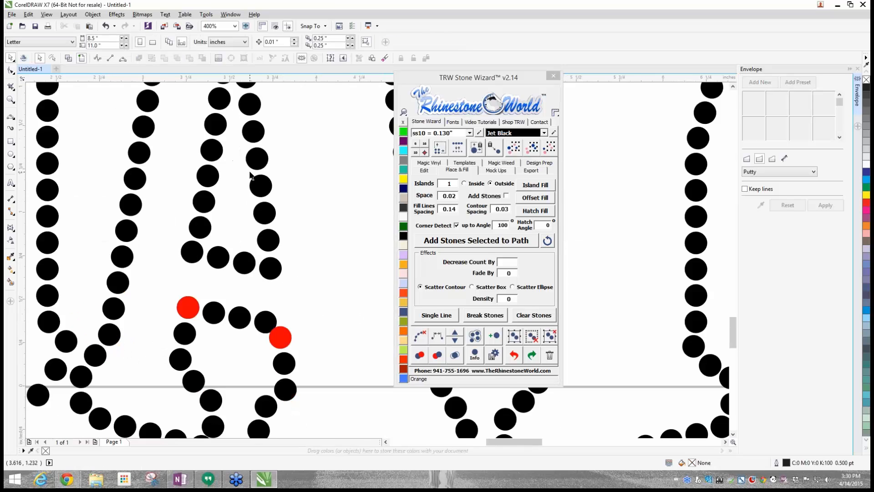
pyautogui.scroll(-3, 251, 176)
pyautogui.scroll(5, 240, 156)
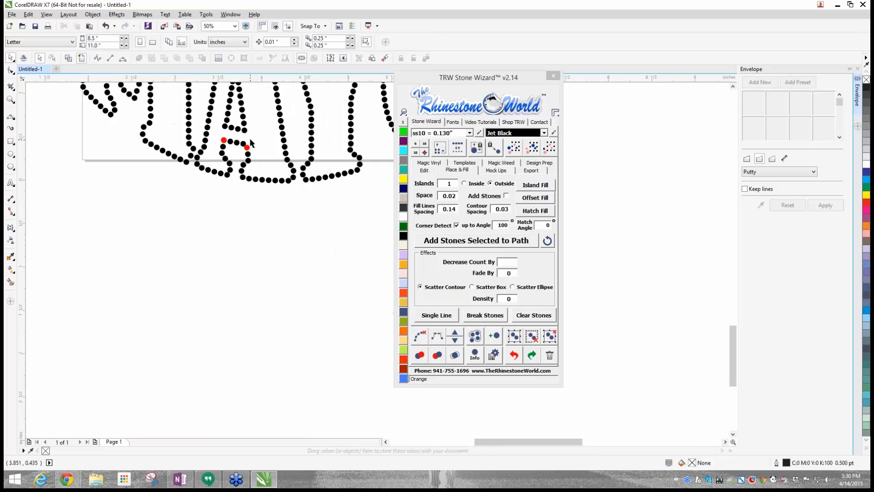
pyautogui.click(252, 183)
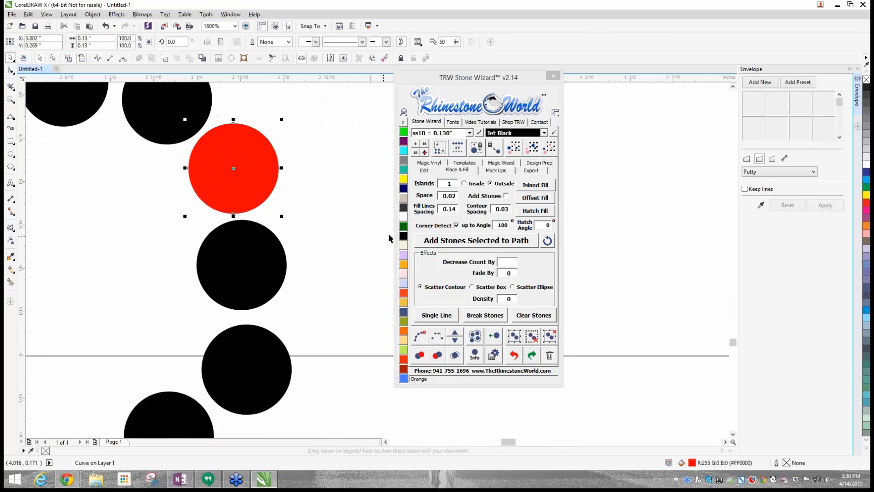
pyautogui.click(404, 236)
pyautogui.click(367, 238)
# - Delete the red stone at the left end of the A's lower crossbar edge and adjust the black stone beneath it
pyautogui.scroll(-2, 364, 237)
pyautogui.scroll(1, 241, 175)
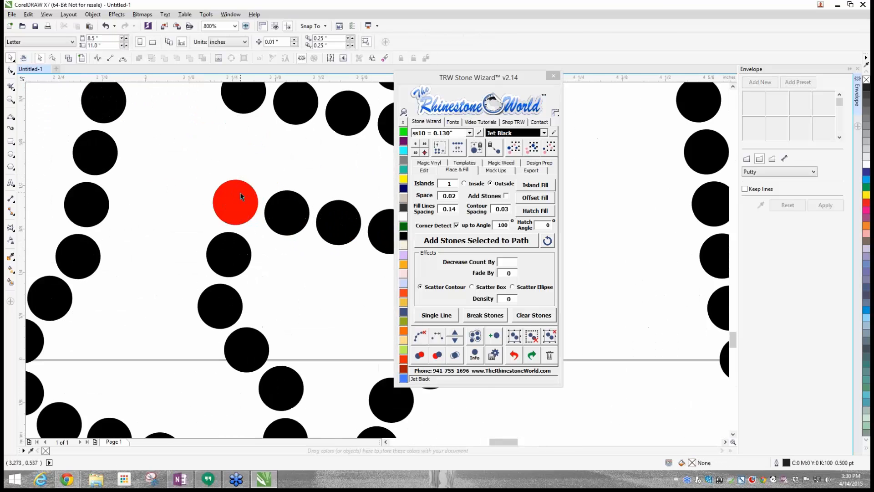
pyautogui.click(240, 196)
pyautogui.press('Delete')
pyautogui.moveTo(240, 196); pyautogui.dragTo(241, 200)
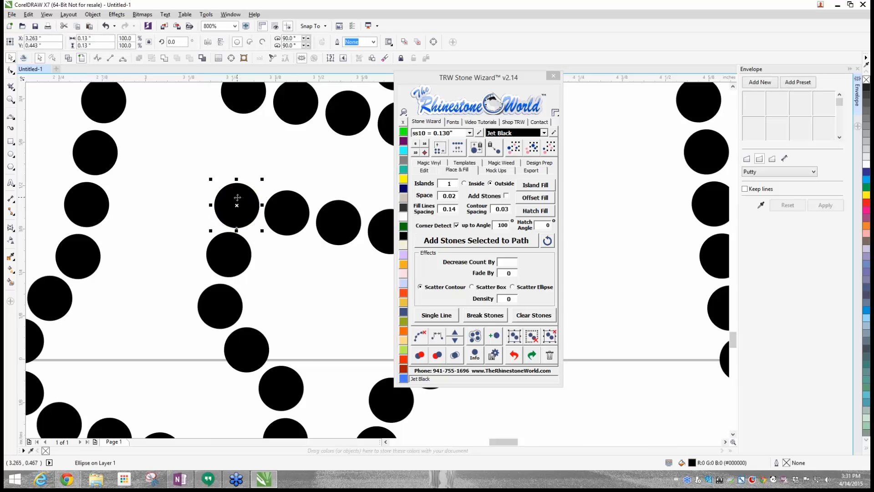
# - Spread the overlapping pair of stones below the peak of the A's triangular opening and recolour the red one Jet Black
pyautogui.scroll(-3, 237, 197)
pyautogui.scroll(3, 247, 169)
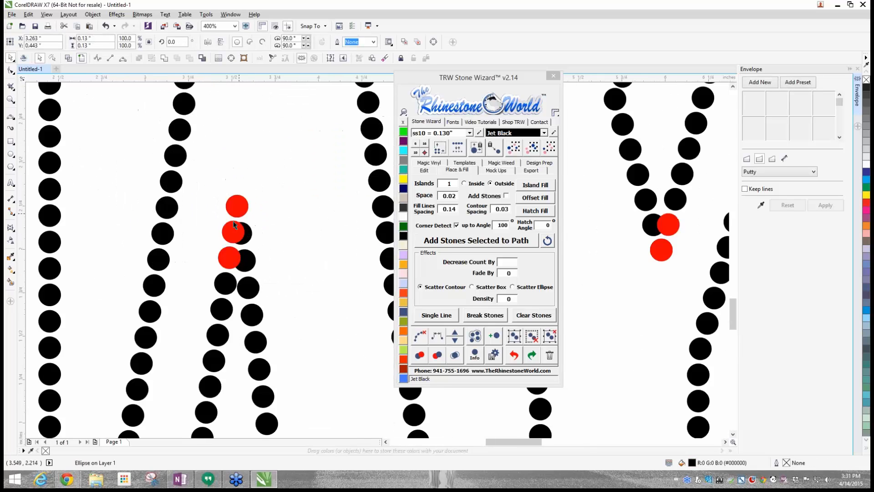
pyautogui.scroll(1, 234, 225)
pyautogui.moveTo(224, 282); pyautogui.dragTo(213, 283)
pyautogui.moveTo(270, 299); pyautogui.dragTo(277, 299)
pyautogui.click(227, 295)
pyautogui.click(404, 236)
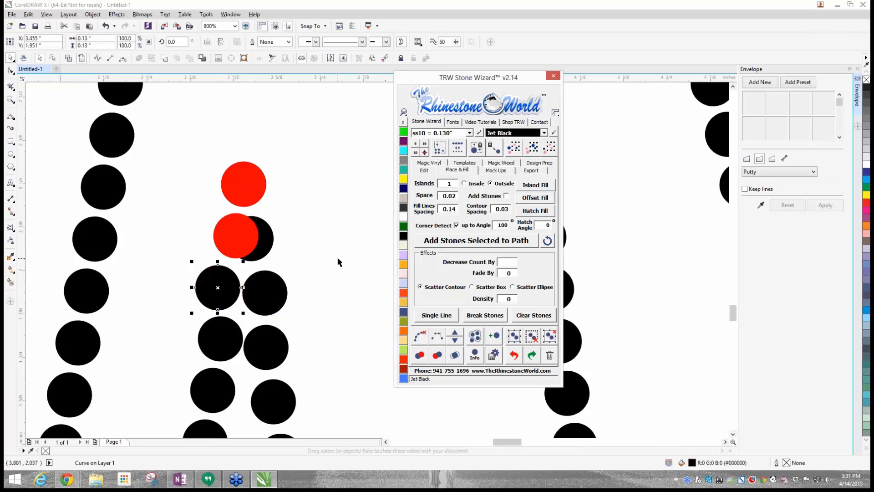
# - Delete the two remaining red stones at the A's inner peak and centre the top black stone above the pair
pyautogui.click(233, 238)
pyautogui.press('Delete')
pyautogui.press('Delete')
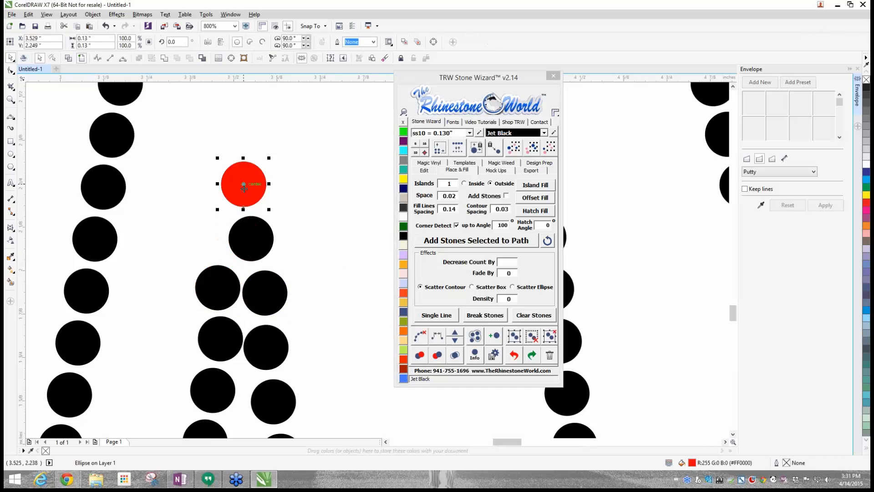
pyautogui.moveTo(238, 183); pyautogui.dragTo(238, 239)
pyautogui.click(271, 246)
# - Nudge the red stone at the top of the Y's right arm off its neighbour and recolour it Jet Black
pyautogui.scroll(-5, 270, 245)
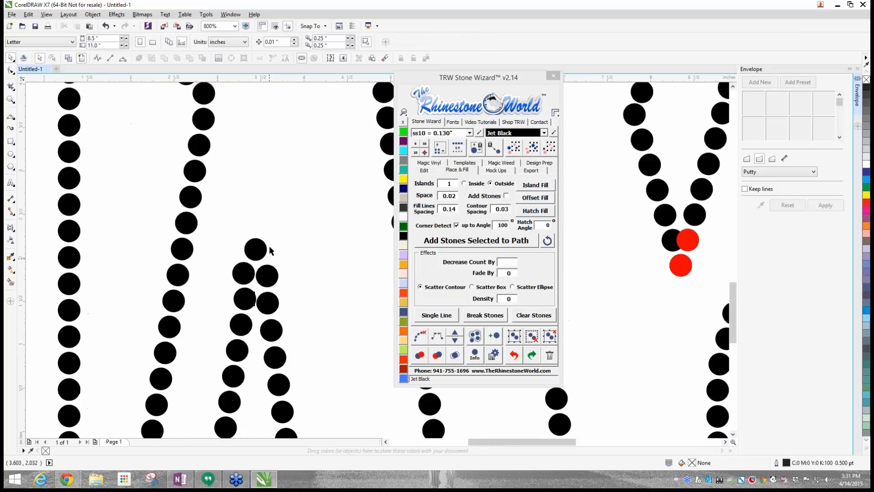
pyautogui.scroll(5, 337, 214)
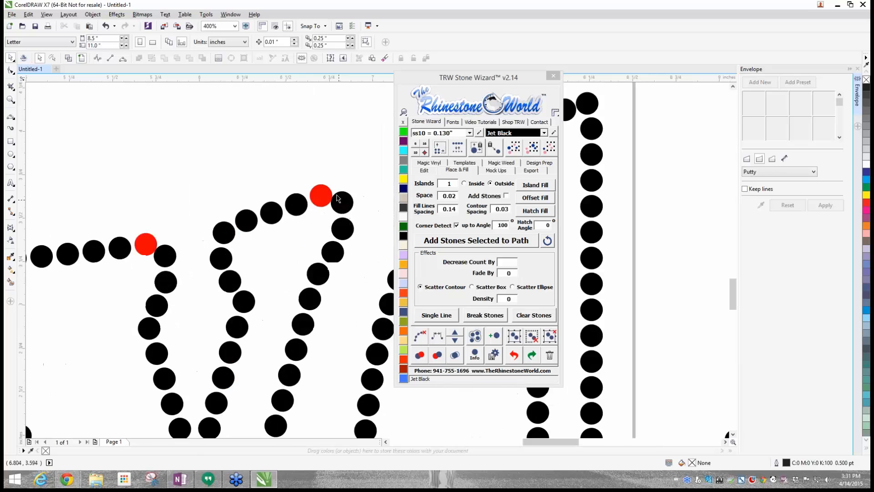
pyautogui.click(320, 191)
pyautogui.moveTo(320, 192); pyautogui.dragTo(313, 192)
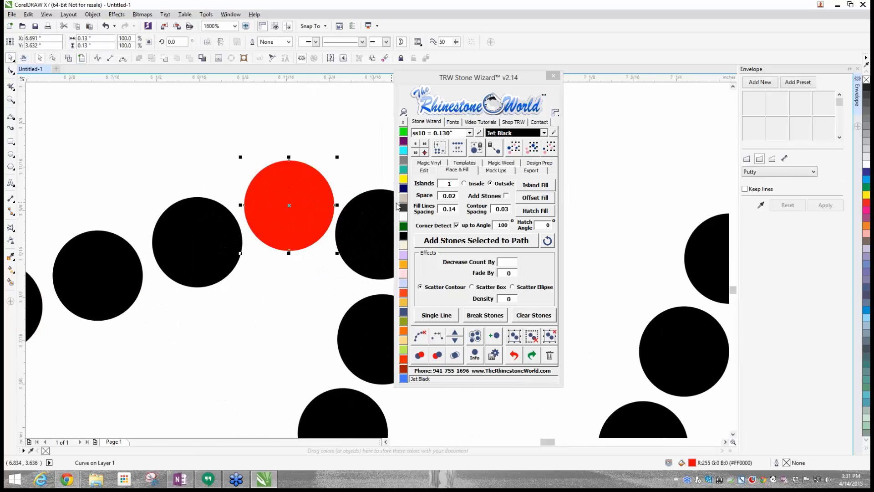
pyautogui.click(403, 235)
pyautogui.click(226, 313)
# - Nudge the red stone at the top of the Y's left arm off its neighbour and recolour it Jet Black
pyautogui.scroll(-4, 219, 316)
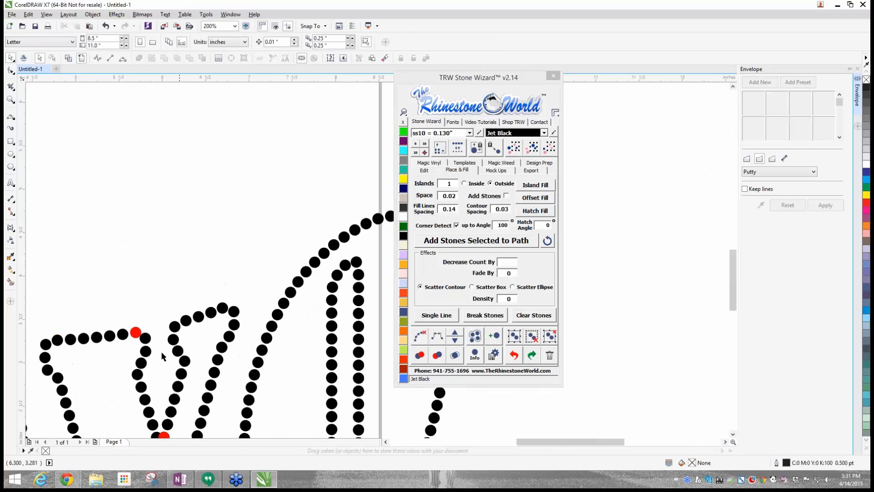
pyautogui.scroll(4, 127, 337)
pyautogui.scroll(2, 204, 316)
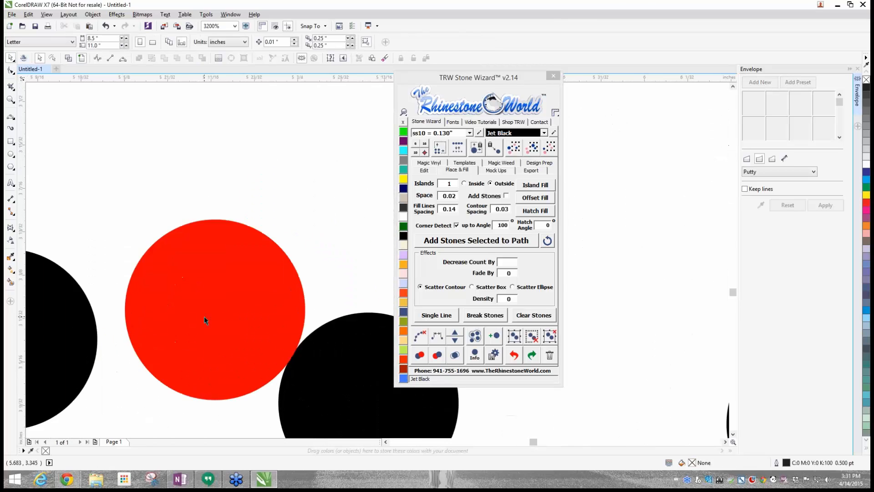
pyautogui.click(204, 316)
pyautogui.click(404, 235)
pyautogui.click(289, 201)
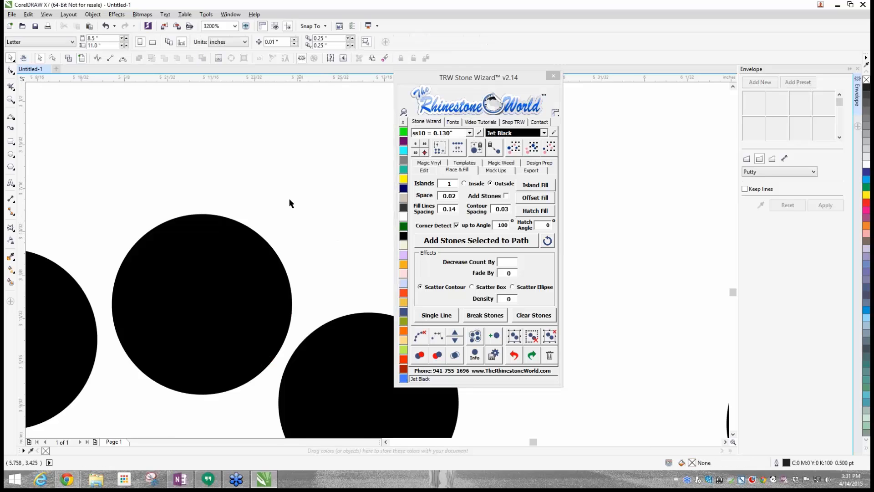
# - Spread apart the overlapping pair of stones near the bottom of the Y's V-shaped notch and recolour the red one Jet Black
pyautogui.scroll(-5, 265, 253)
pyautogui.scroll(3, 266, 253)
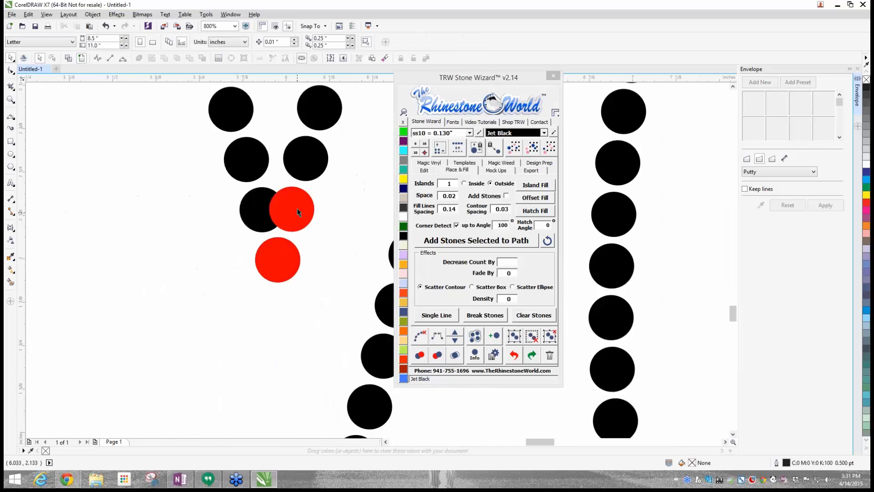
pyautogui.scroll(1, 298, 212)
pyautogui.moveTo(298, 212); pyautogui.dragTo(312, 212)
pyautogui.click(269, 209)
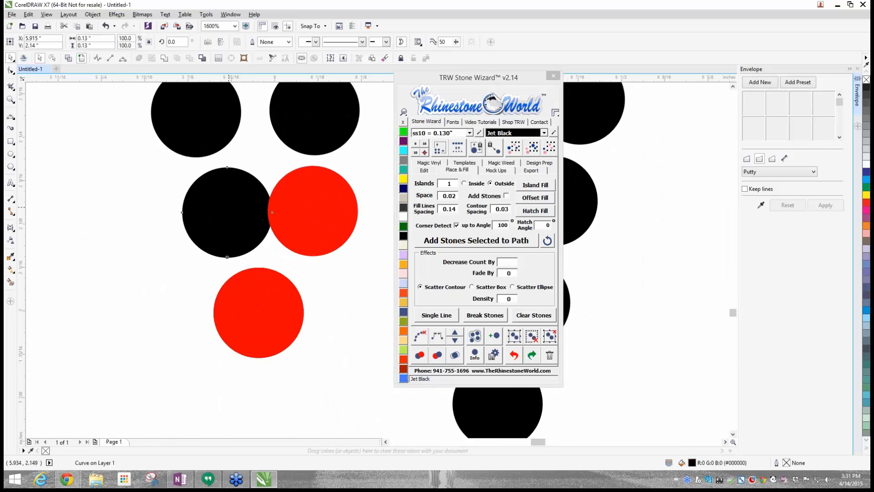
pyautogui.moveTo(240, 206); pyautogui.dragTo(229, 208)
pyautogui.moveTo(290, 211); pyautogui.dragTo(291, 210)
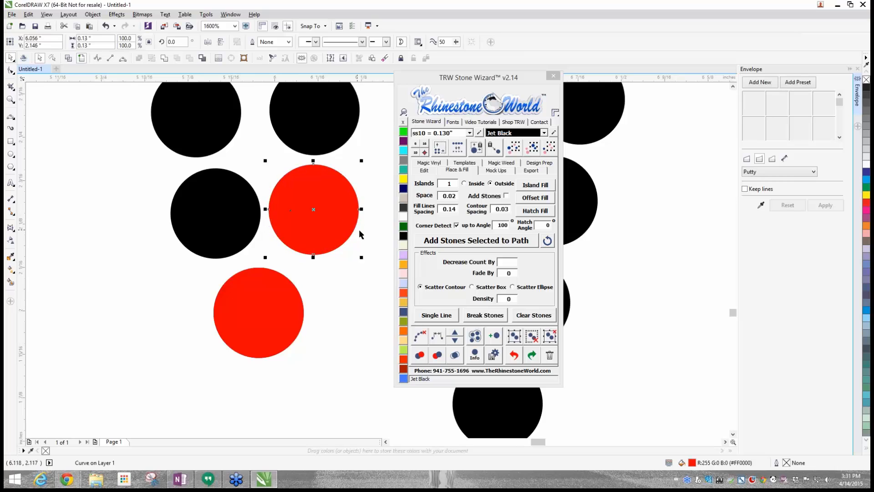
pyautogui.click(401, 236)
# - Delete the duplicate red stone covering the black stone at the point of the Y's notch
pyautogui.click(266, 326)
pyautogui.moveTo(266, 326); pyautogui.dragTo(271, 325)
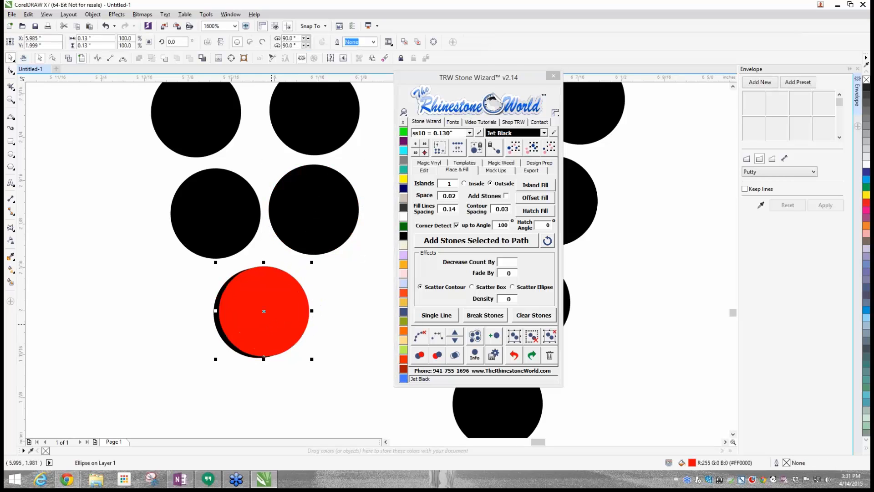
pyautogui.press('Delete')
pyautogui.scroll(-2, 182, 351)
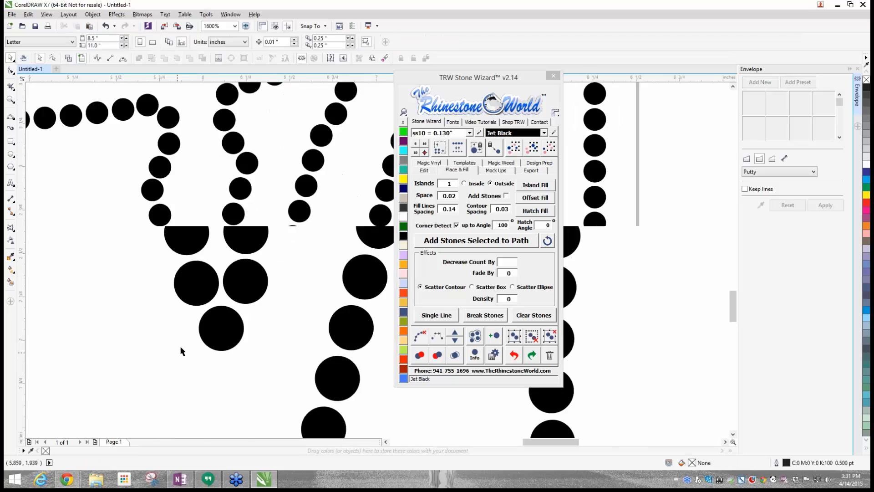
pyautogui.scroll(-5, 182, 351)
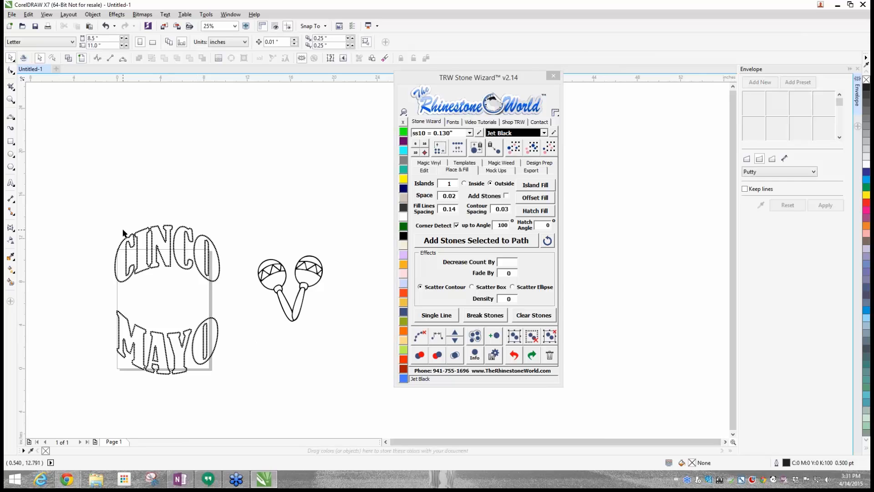
# - Move the maracas group closer to the lettering and scale it down to about 5.5 by 5.6 inches
pyautogui.moveTo(283, 294); pyautogui.dragTo(254, 277)
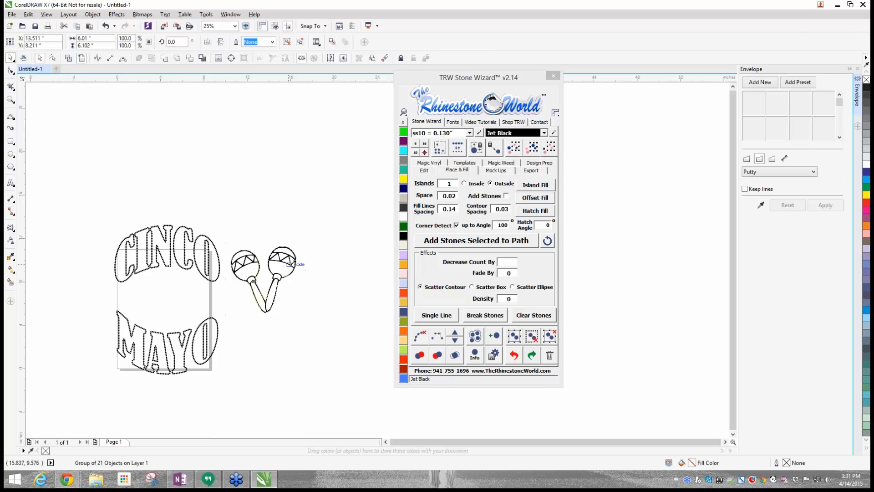
pyautogui.scroll(2, 301, 267)
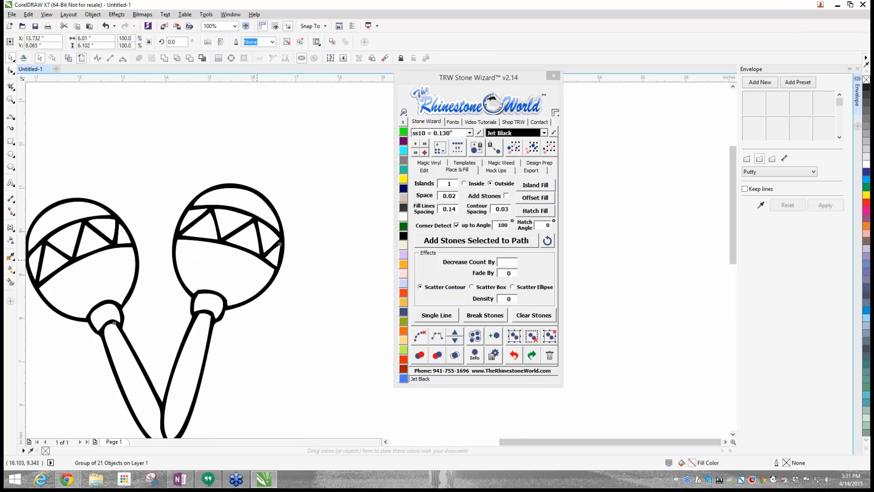
pyautogui.scroll(-2, 275, 266)
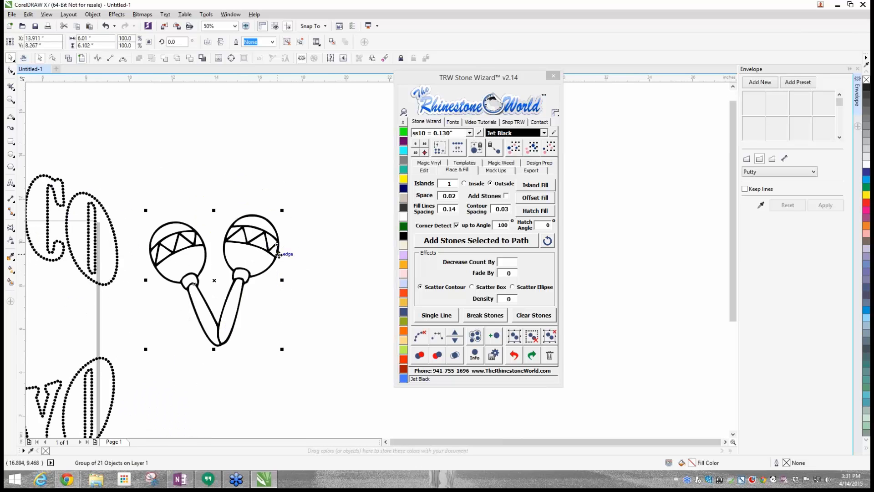
pyautogui.moveTo(281, 211); pyautogui.dragTo(271, 222)
pyautogui.scroll(-1, 261, 236)
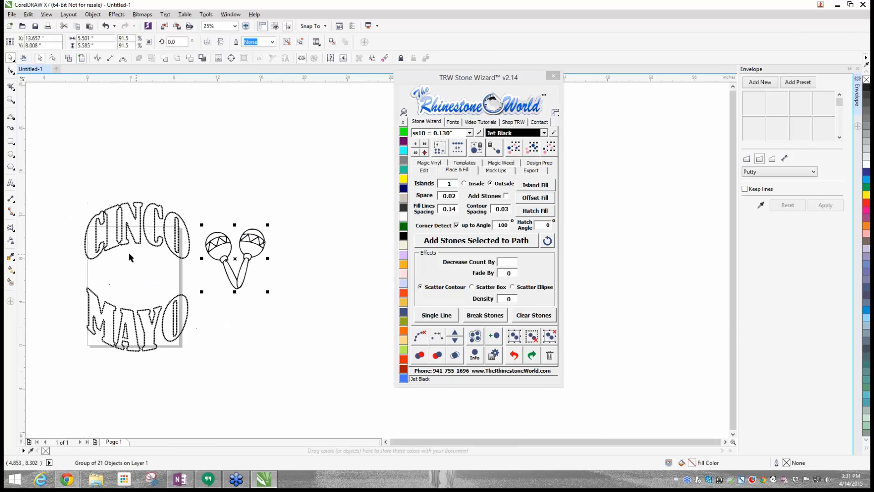
# - Position the maracas between CINCO and MAYO and enlarge them to 92.5% to fit the gap
pyautogui.scroll(1, 128, 257)
pyautogui.moveTo(310, 262); pyautogui.dragTo(106, 303)
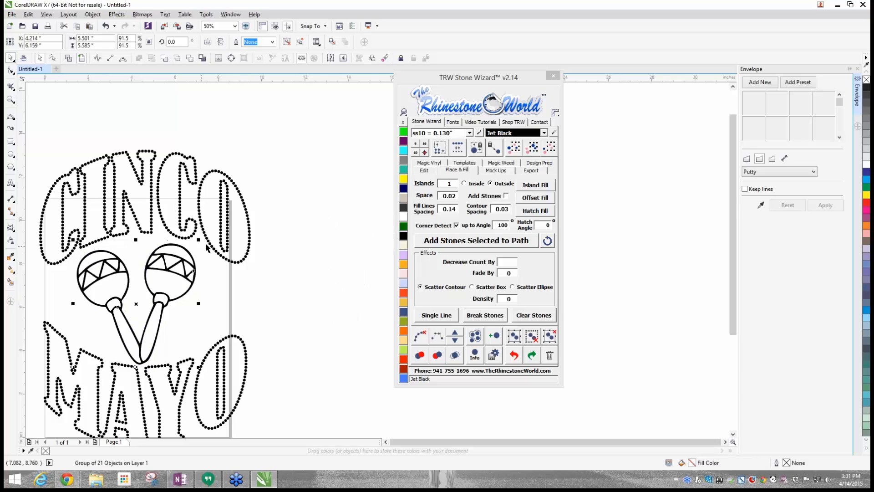
pyautogui.moveTo(199, 239); pyautogui.dragTo(205, 238)
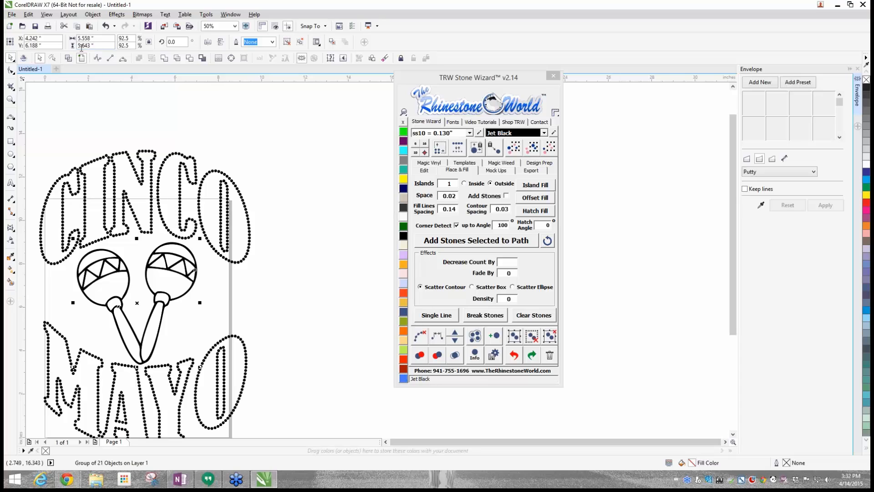
pyautogui.scroll(-2, 115, 170)
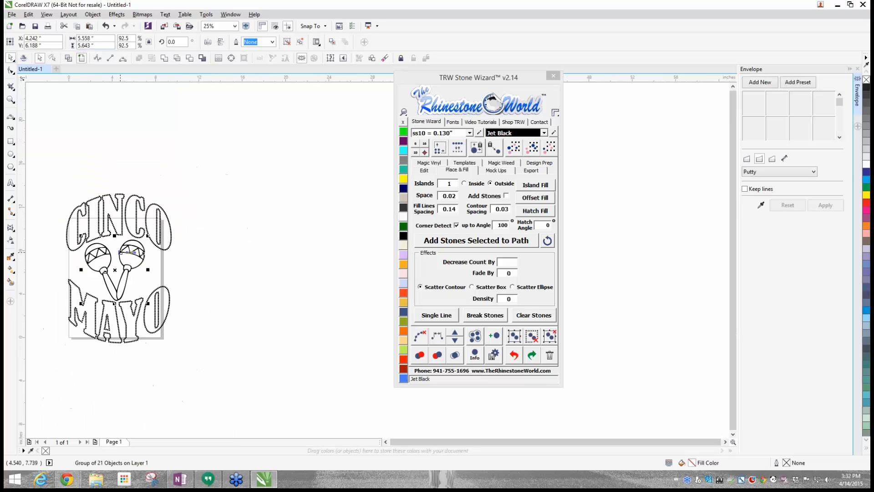
# - Move the maracas out beside the lettering and make one copy of them to the right with Copy Selected
pyautogui.moveTo(126, 254); pyautogui.dragTo(240, 218)
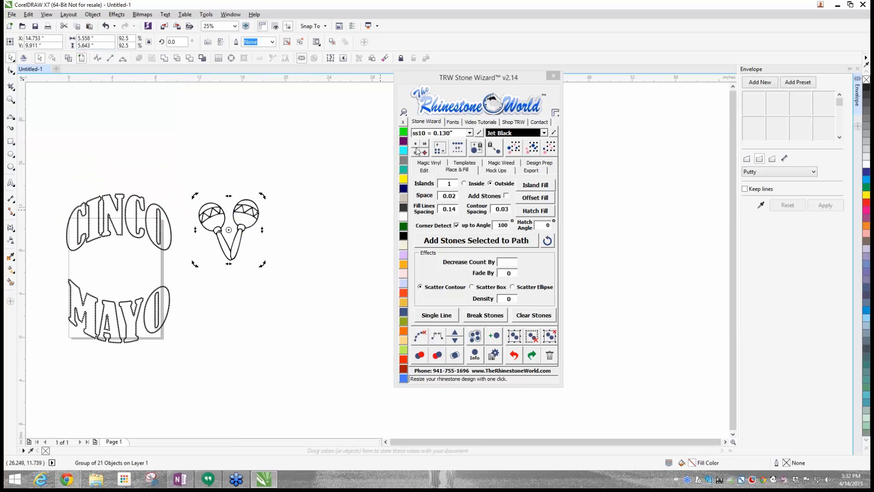
pyautogui.click(424, 170)
pyautogui.click(531, 223)
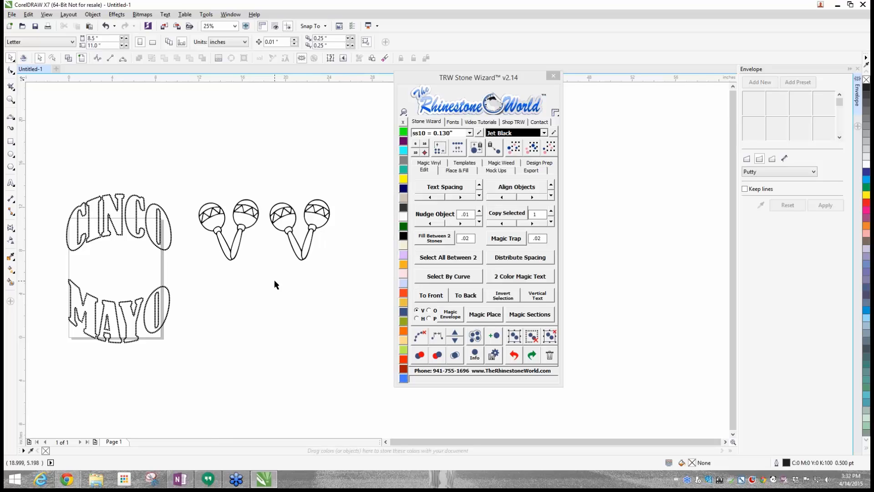
# - Reposition the copied maracas beside the original and ungroup everything in the copy
pyautogui.scroll(2, 234, 203)
pyautogui.click(215, 214)
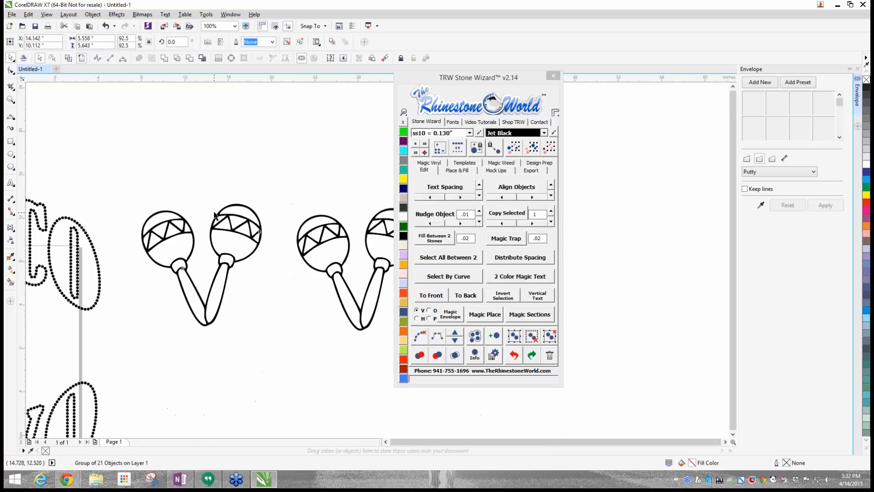
pyautogui.scroll(-1, 215, 214)
pyautogui.scroll(1, 272, 227)
pyautogui.moveTo(271, 226); pyautogui.dragTo(275, 200)
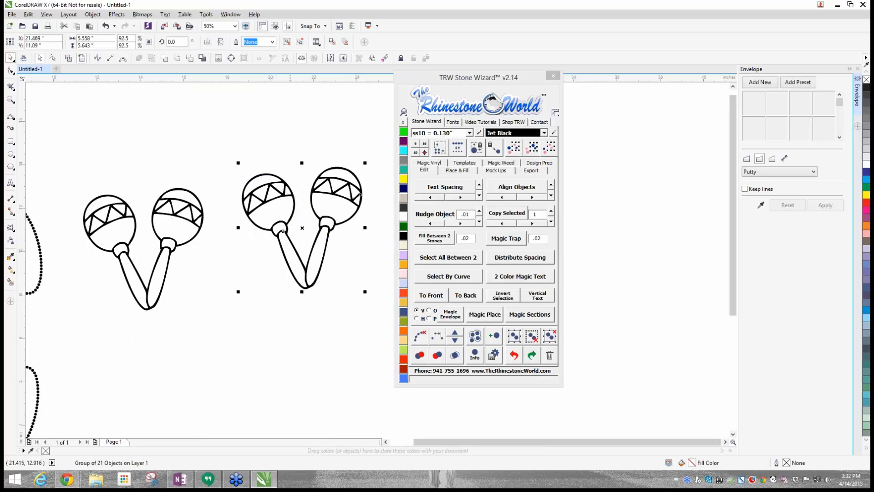
pyautogui.moveTo(328, 200)
pyautogui.mouseDown()
pyautogui.moveTo(316, 208)
pyautogui.moveTo(320, 196)
pyautogui.mouseUp()
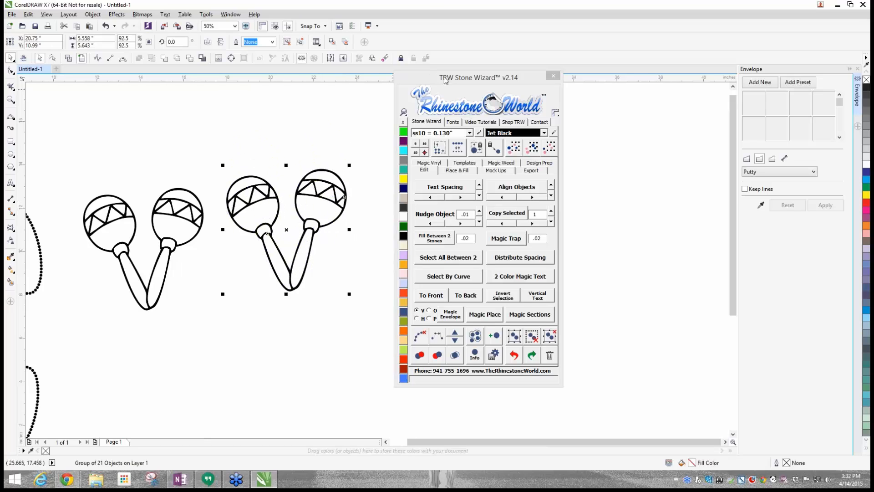
pyautogui.moveTo(445, 80); pyautogui.dragTo(460, 78)
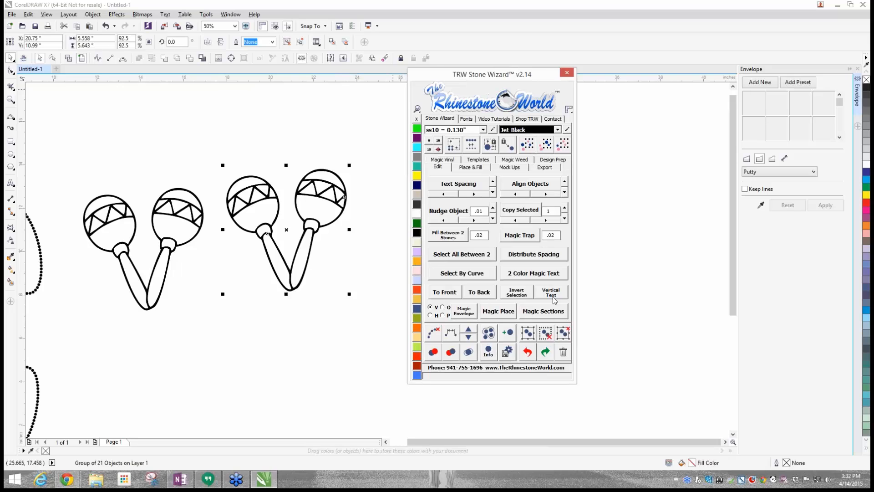
pyautogui.click(567, 339)
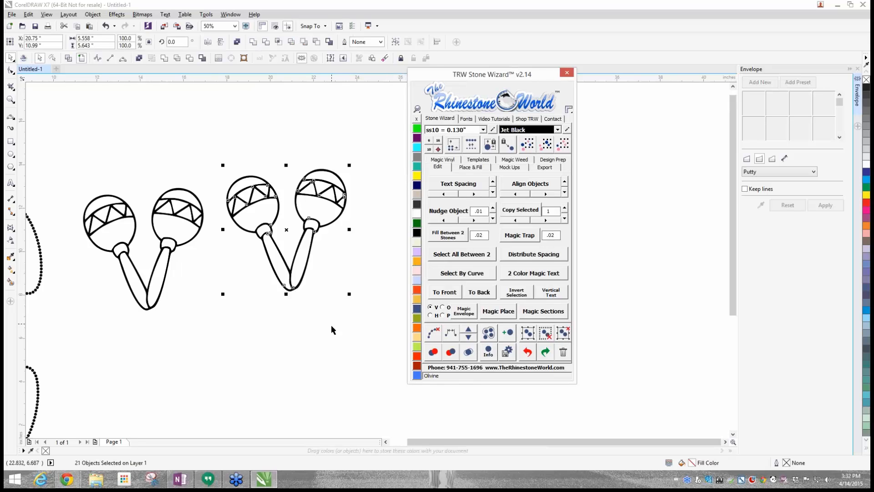
# - Try pulling the white lower section out of the copied right-hand maraca, and undo the move
pyautogui.click(315, 211)
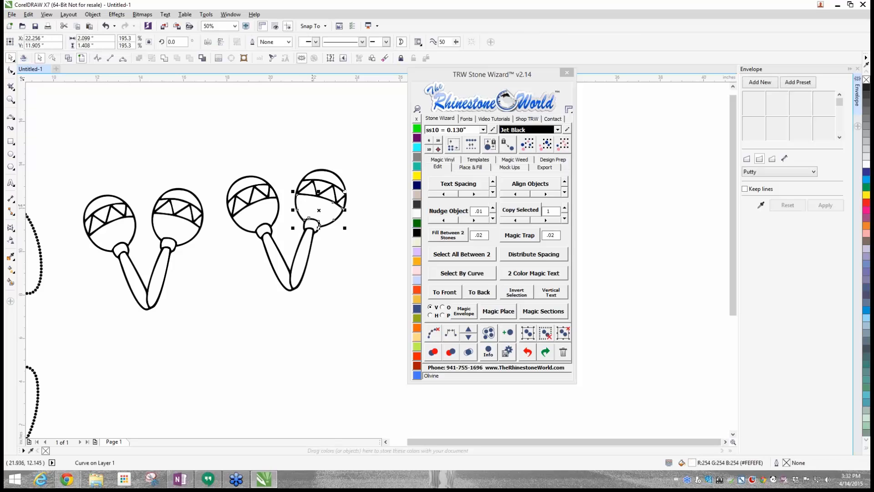
pyautogui.moveTo(315, 207); pyautogui.dragTo(263, 132)
pyautogui.hotkey('ctrl', 'z')
pyautogui.click(340, 256)
pyautogui.scroll(1, 326, 212)
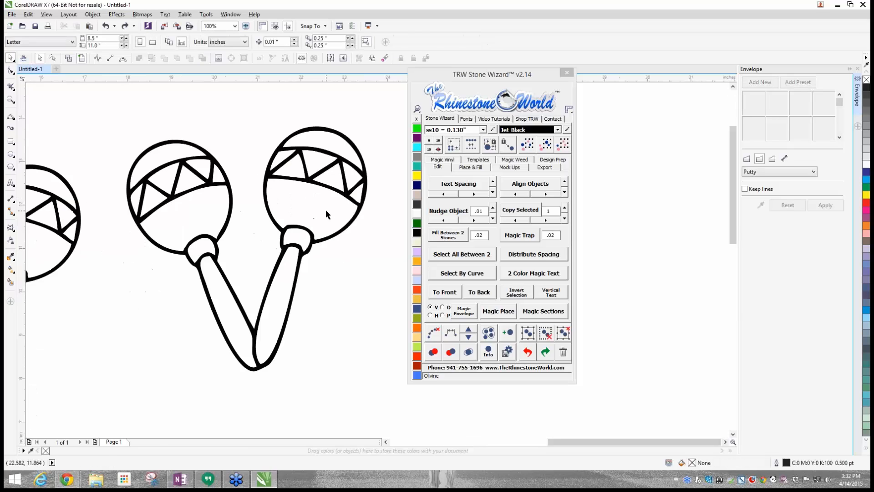
# - Select all shapes sharing the maraca's white fill, move them below the outlines and recolour them Jet Black
pyautogui.click(326, 209)
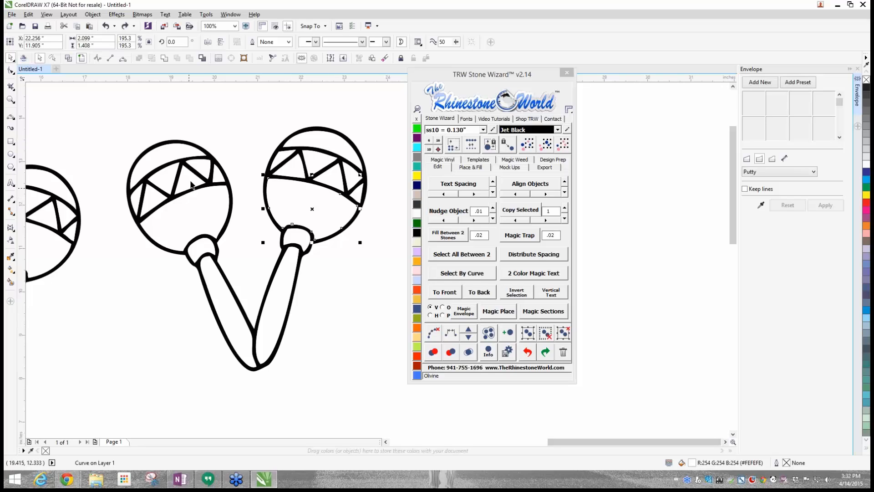
pyautogui.click(544, 145)
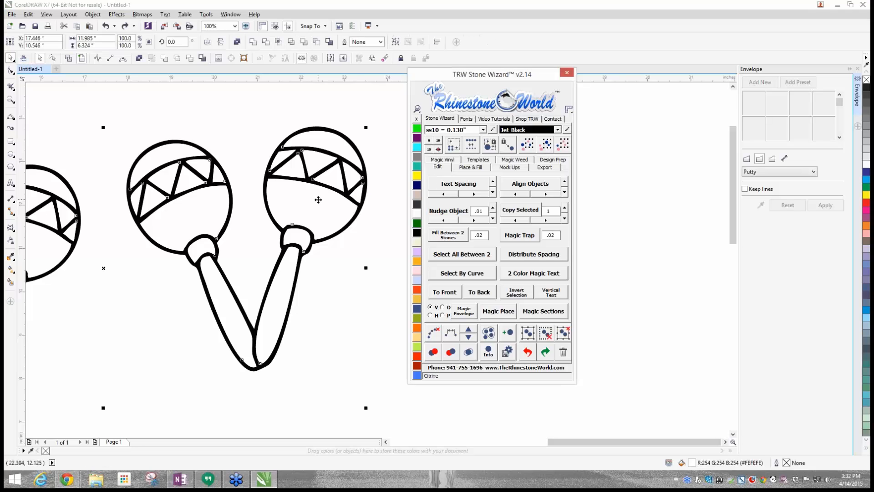
pyautogui.moveTo(318, 199); pyautogui.dragTo(335, 412)
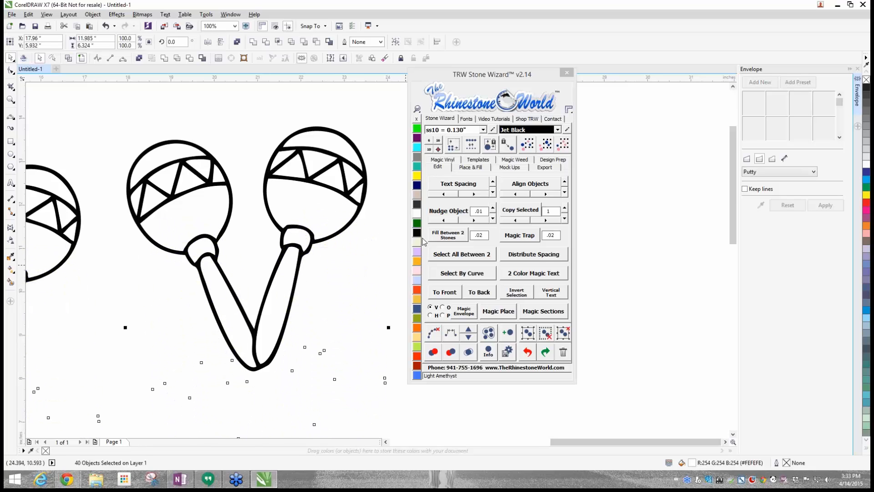
pyautogui.scroll(-2, 362, 259)
# - Try moving the black lower section off the rightmost solid maraca and return it to its place
pyautogui.click(349, 217)
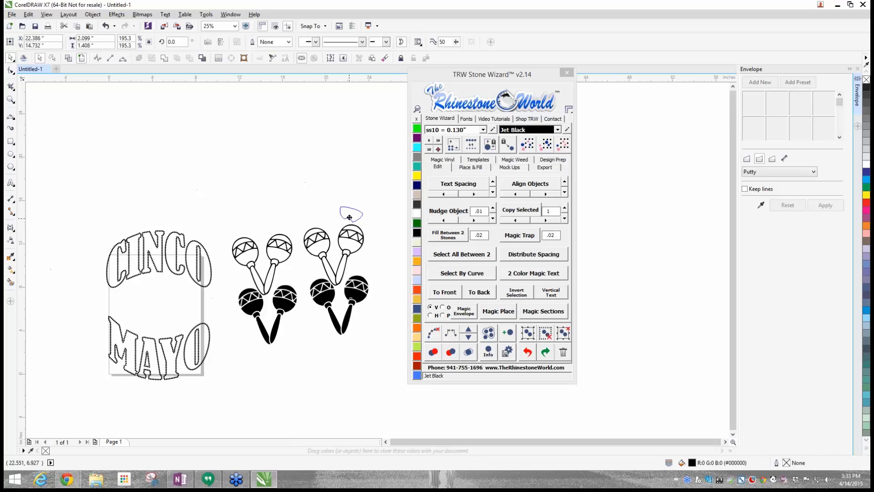
pyautogui.moveTo(350, 217); pyautogui.dragTo(356, 297)
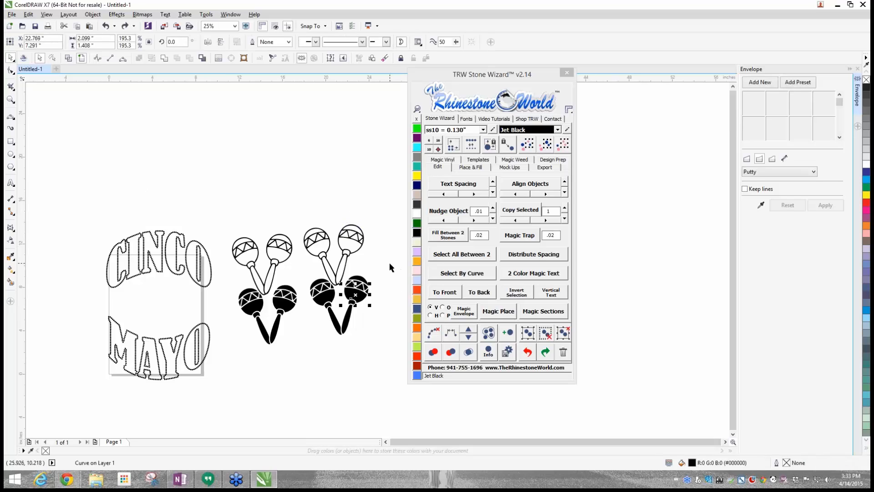
pyautogui.click(391, 264)
# - Delete the left-hand outline and solid maracas and move the remaining solid black set into their place
pyautogui.moveTo(220, 208); pyautogui.dragTo(307, 383)
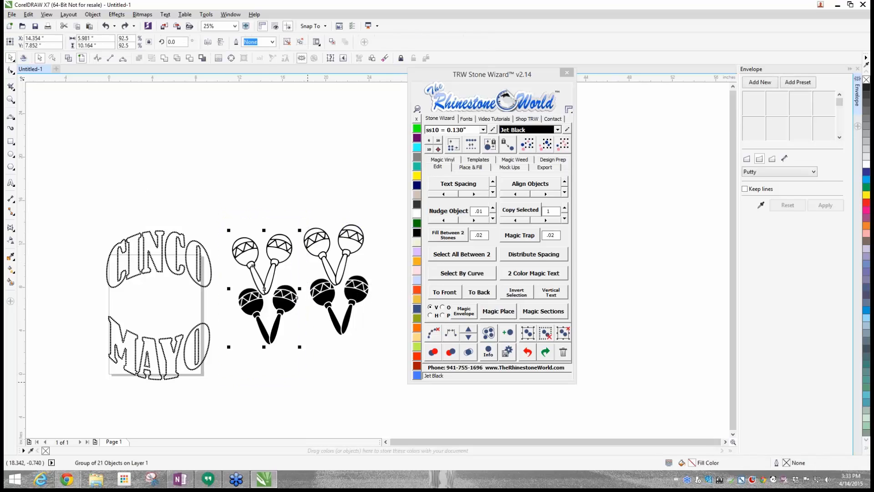
pyautogui.press('Delete')
pyautogui.moveTo(295, 264); pyautogui.dragTo(378, 358)
pyautogui.moveTo(363, 300); pyautogui.dragTo(282, 238)
pyautogui.scroll(1, 281, 238)
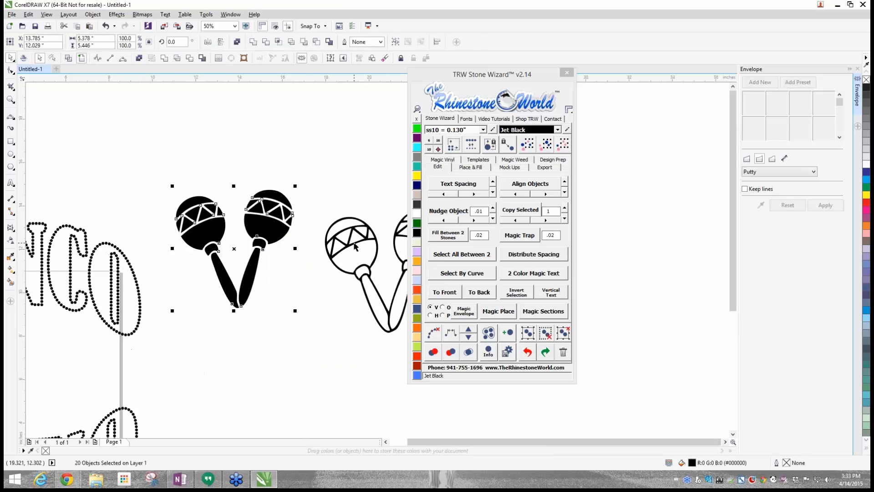
# - Move the outline maracas up beside the solid black set and shift the Stone Wizard window clear of the artwork
pyautogui.moveTo(355, 246); pyautogui.dragTo(338, 191)
pyautogui.scroll(-1, 337, 191)
pyautogui.moveTo(435, 78); pyautogui.dragTo(500, 83)
pyautogui.click(367, 161)
pyautogui.scroll(1, 367, 161)
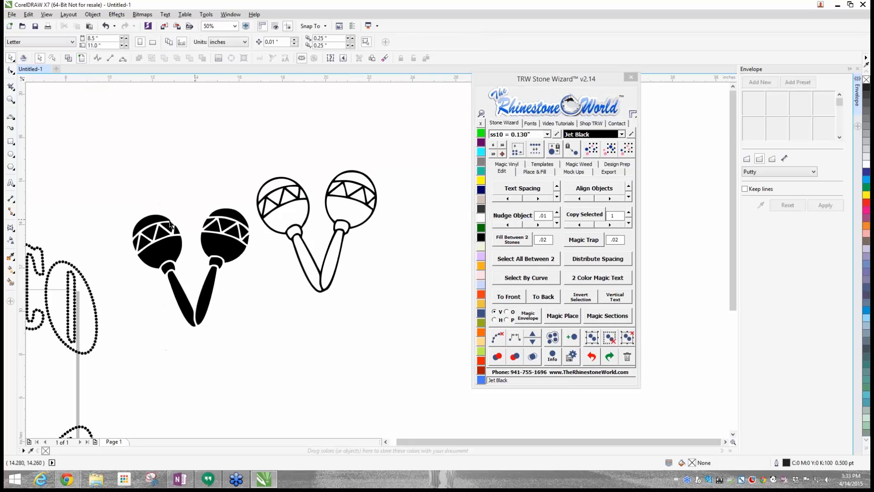
# - Move the solid black maracas below and right of the outlines, and shift the outline maracas left toward the lettering
pyautogui.moveTo(130, 195); pyautogui.dragTo(256, 332)
pyautogui.moveTo(185, 223); pyautogui.dragTo(433, 328)
pyautogui.moveTo(241, 147); pyautogui.dragTo(372, 295)
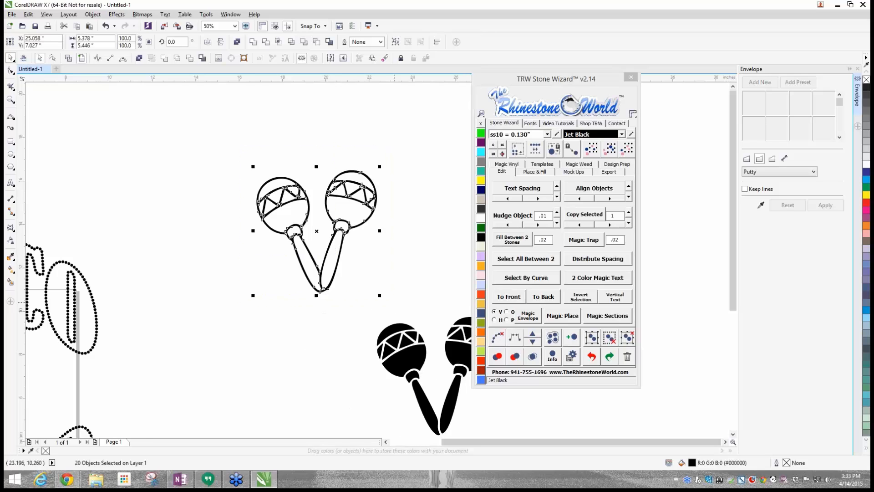
pyautogui.click(356, 215)
pyautogui.moveTo(349, 226); pyautogui.dragTo(217, 248)
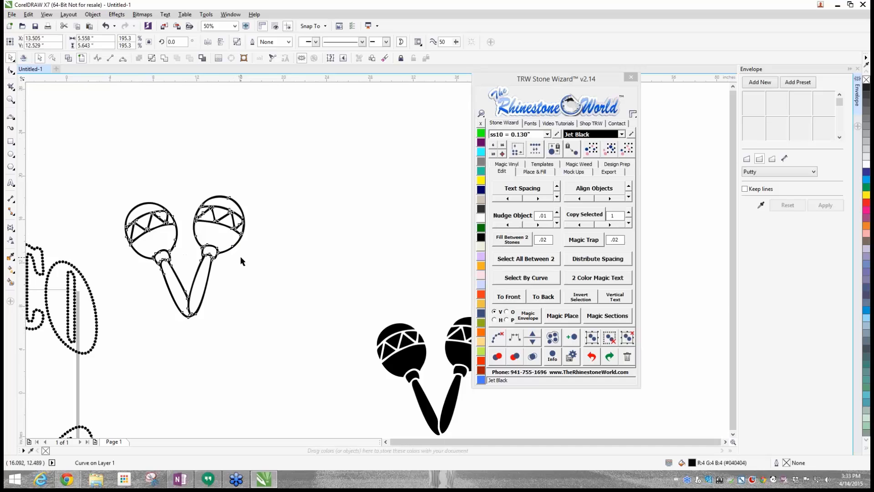
# - Place the complete set of solid black maraca shapes directly to the right of the outline maracas
pyautogui.scroll(-1, 239, 255)
pyautogui.moveTo(296, 266); pyautogui.dragTo(377, 374)
pyautogui.moveTo(339, 327); pyautogui.dragTo(299, 269)
pyautogui.click(298, 233)
# - Create a new blank document alongside the maracas design
pyautogui.scroll(3, 297, 233)
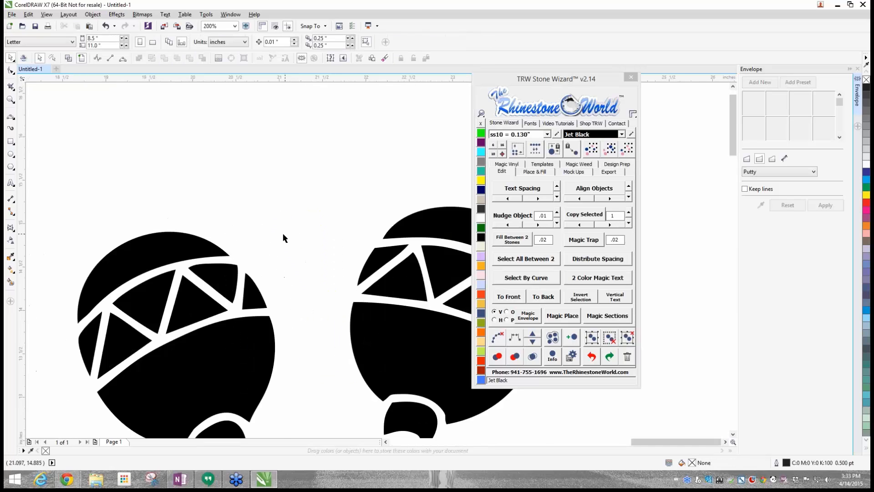
pyautogui.scroll(-1, 202, 237)
pyautogui.scroll(-1, 198, 257)
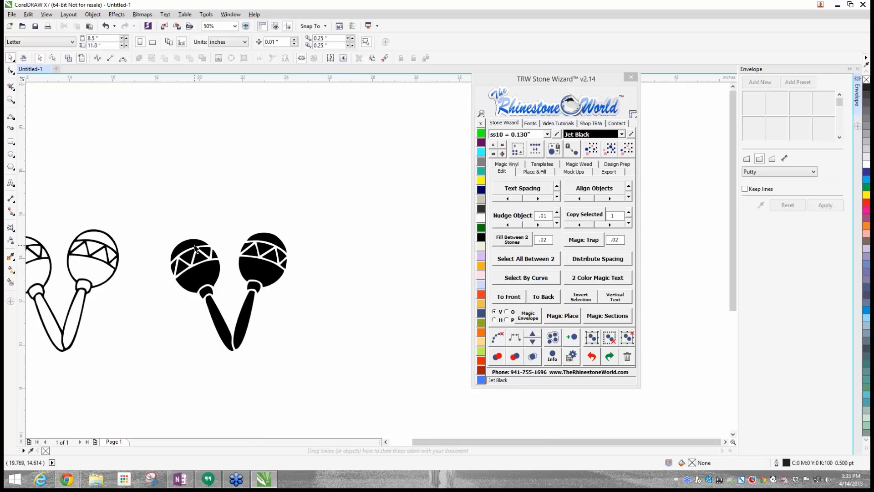
pyautogui.click(56, 69)
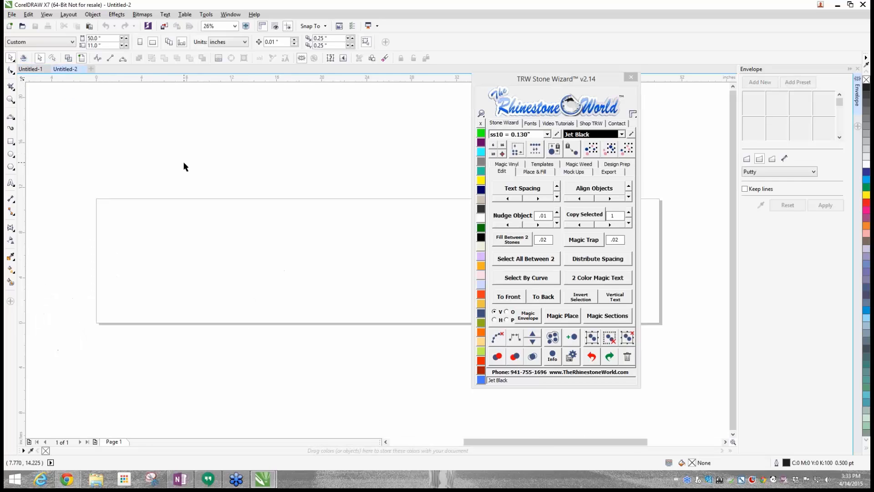
# - Copy the complete solid black maracas from the Untitled-1 document and paste them into Untitled-2
pyautogui.click(29, 69)
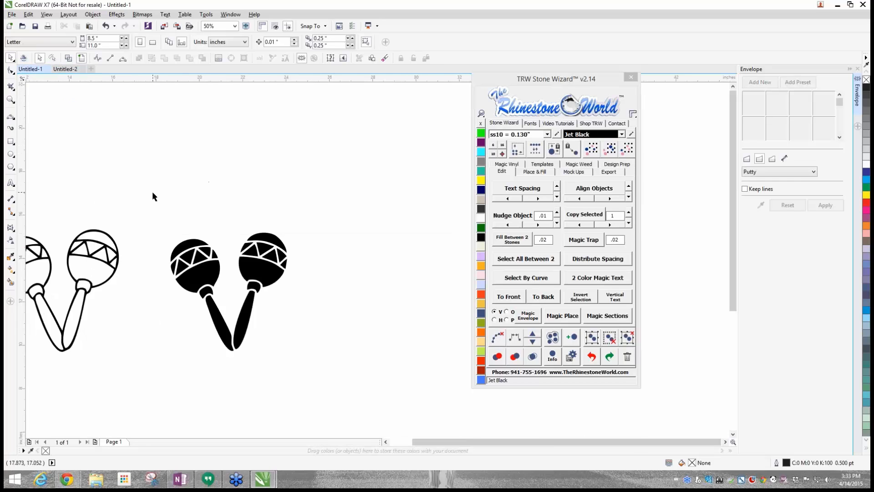
pyautogui.moveTo(152, 192); pyautogui.dragTo(309, 361)
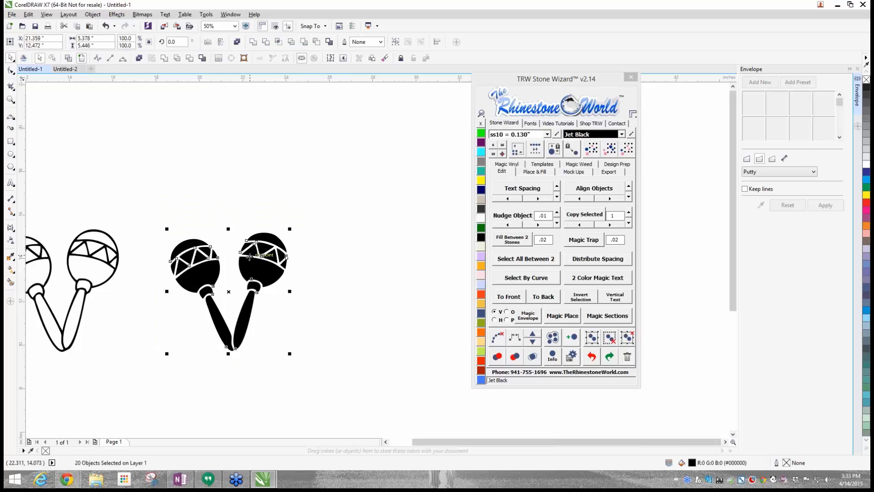
pyautogui.hotkey('ctrl', 'c')
pyautogui.click(84, 69)
pyautogui.click(239, 201)
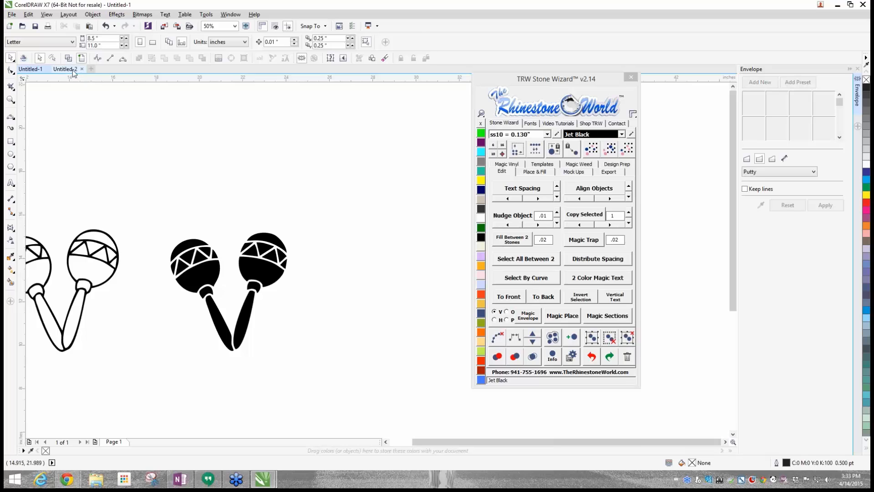
pyautogui.click(72, 69)
pyautogui.hotkey('ctrl', 'v')
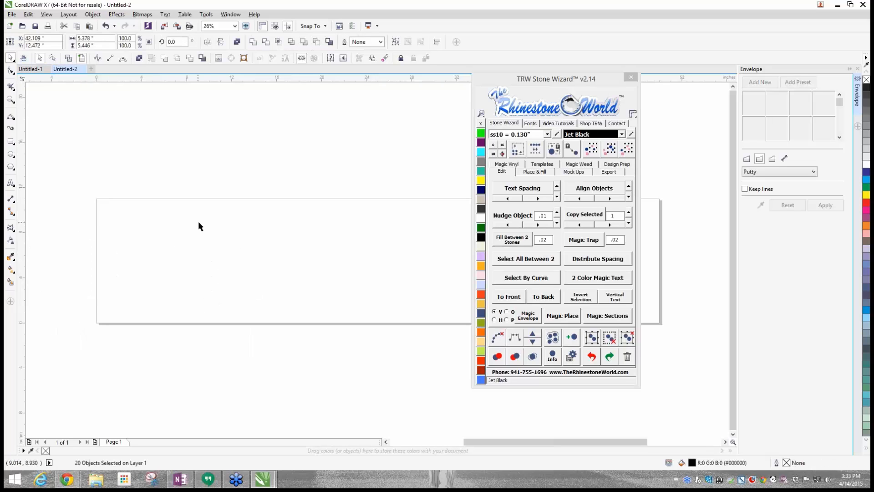
# - Move the pasted solid black maracas onto the page area of the Untitled-2 document
pyautogui.scroll(-2, 153, 244)
pyautogui.scroll(1, 249, 224)
pyautogui.moveTo(230, 191); pyautogui.dragTo(300, 285)
pyautogui.moveTo(267, 232); pyautogui.dragTo(159, 267)
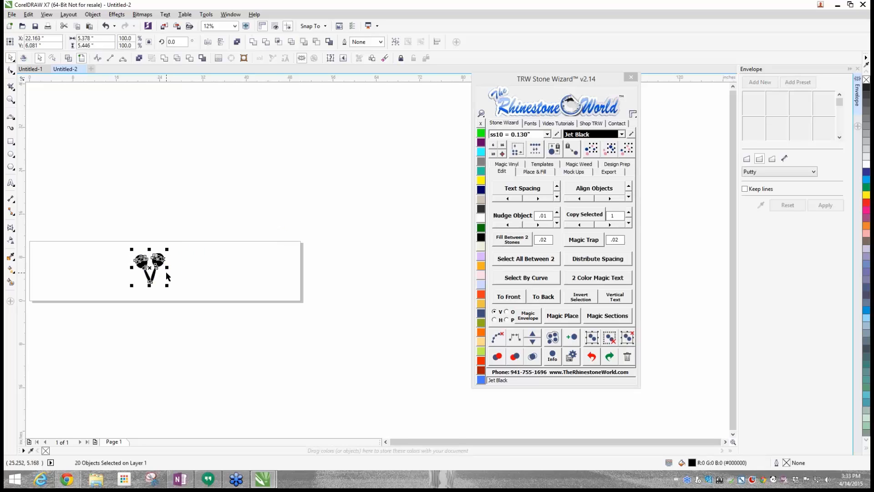
# - Delete the solid black maracas from the Untitled-1 document, keeping the outline maracas
pyautogui.click(40, 74)
pyautogui.moveTo(150, 182); pyautogui.dragTo(301, 411)
pyautogui.press('Delete')
pyautogui.scroll(2, 136, 334)
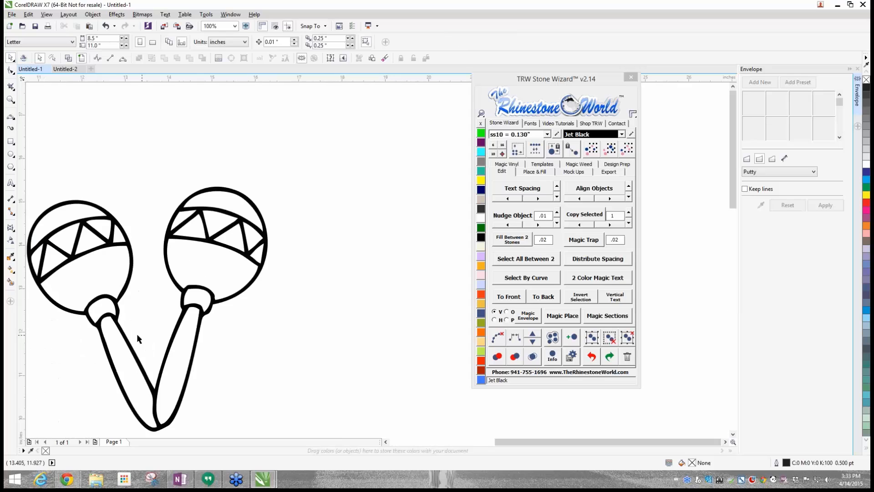
# - Place a duplicate of the outline maracas to the right of the original set
pyautogui.click(195, 351)
pyautogui.scroll(-2, 195, 351)
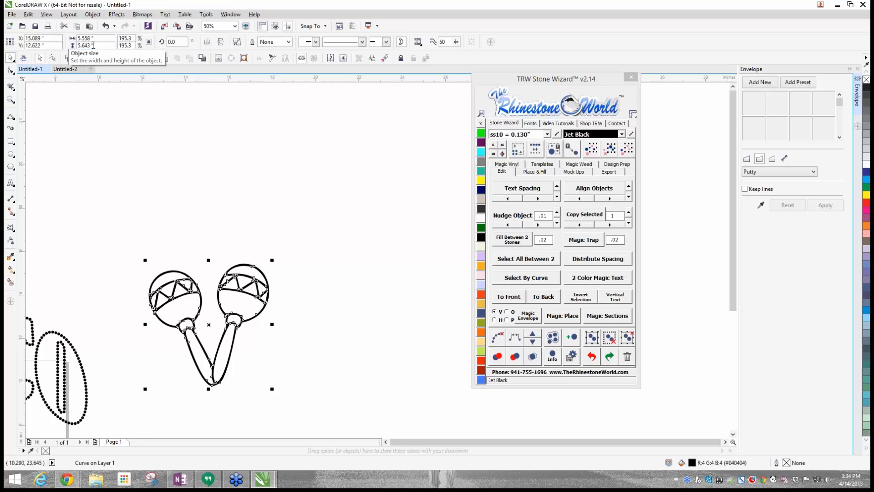
pyautogui.moveTo(264, 285); pyautogui.dragTo(421, 284)
pyautogui.rightClick(410, 279)
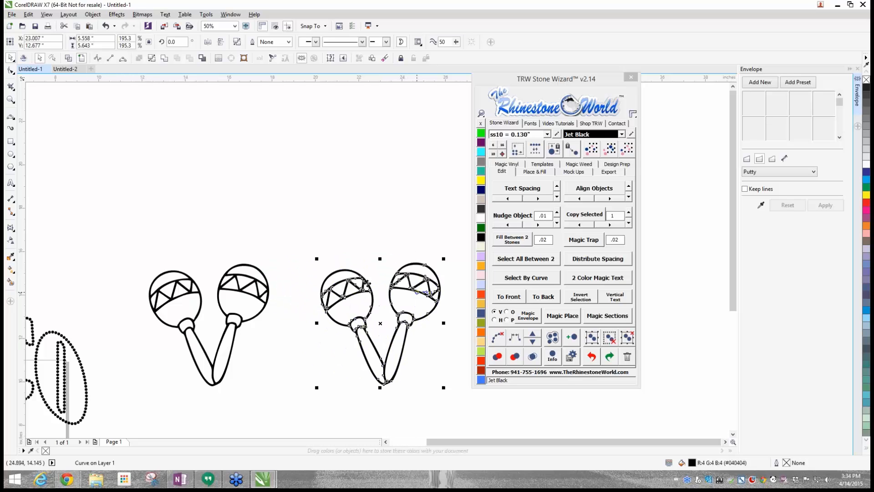
pyautogui.click(207, 222)
pyautogui.scroll(-1, 273, 276)
pyautogui.scroll(1, 268, 282)
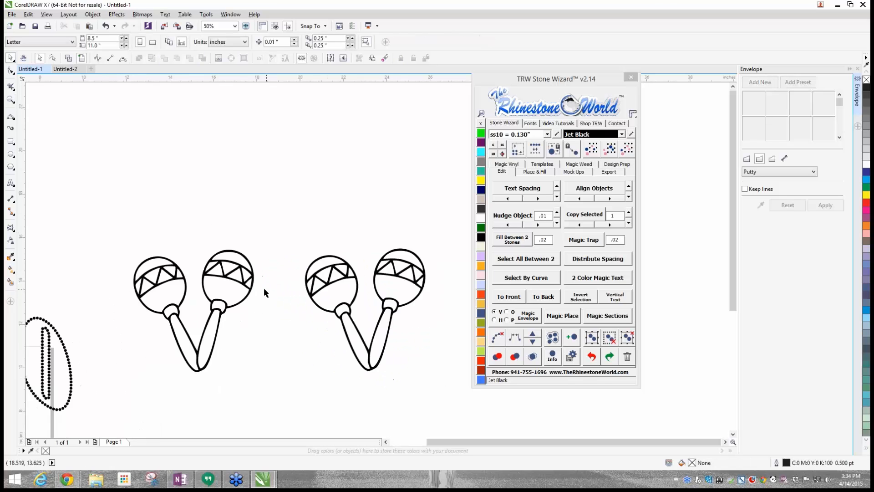
# - Add ss10 Jet Black stones with 0.02 spacing to the original outline maracas and clear the underlying paths
pyautogui.moveTo(126, 226); pyautogui.dragTo(272, 408)
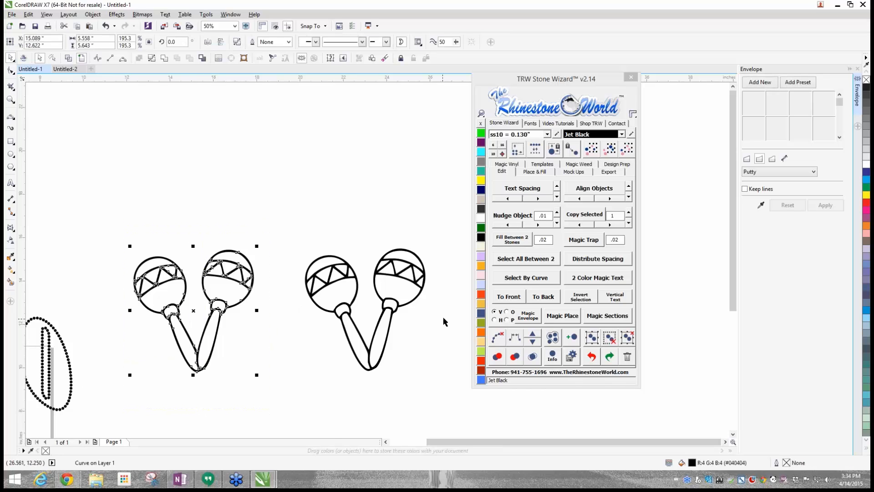
pyautogui.click(534, 172)
pyautogui.click(531, 243)
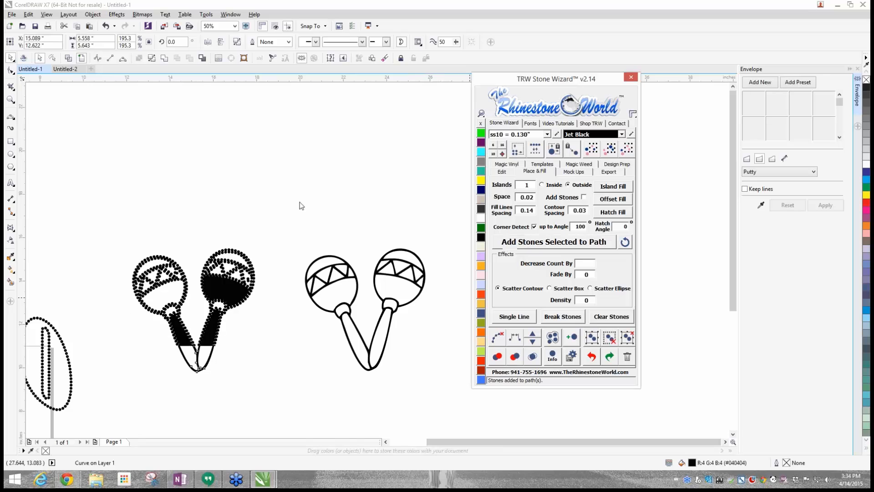
pyautogui.click(300, 205)
pyautogui.moveTo(101, 229)
pyautogui.mouseDown()
pyautogui.moveTo(273, 410)
pyautogui.moveTo(274, 398)
pyautogui.mouseUp()
pyautogui.click(499, 342)
pyautogui.click(258, 385)
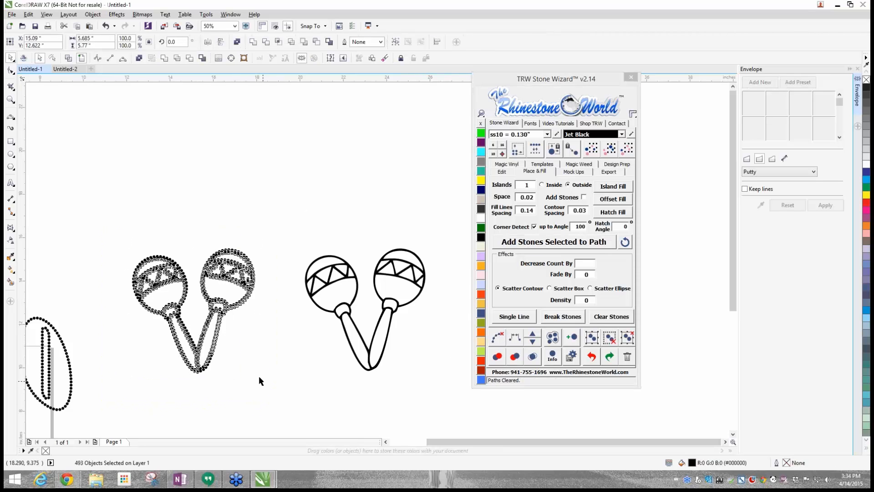
# - Examine the stone placement on the original maracas and the line edges of the duplicate outline in wireframe view
pyautogui.scroll(2, 232, 295)
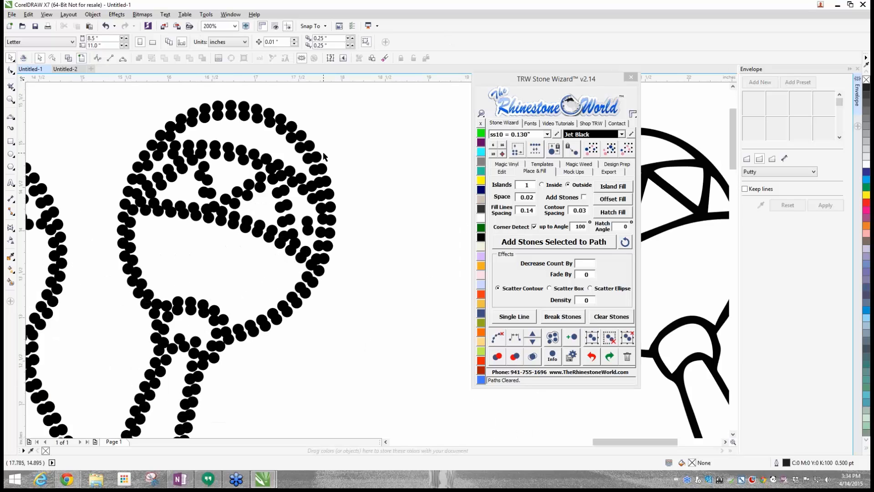
pyautogui.scroll(-1, 324, 156)
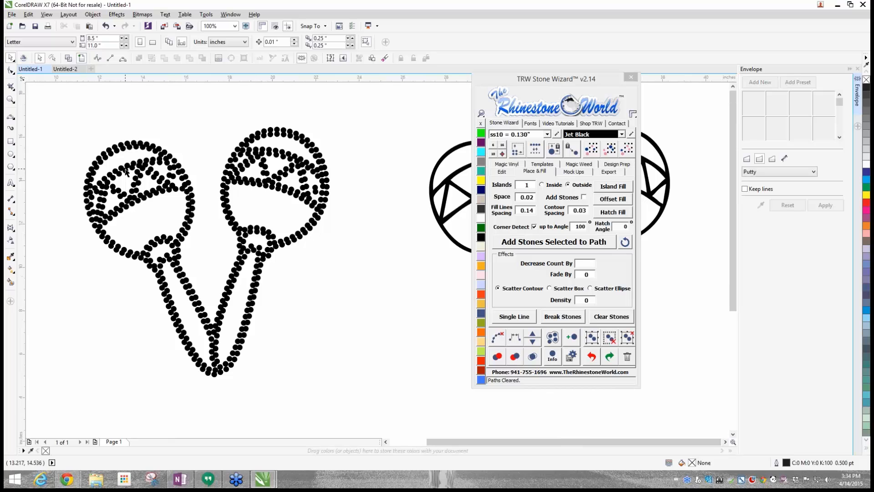
pyautogui.scroll(-1, 129, 180)
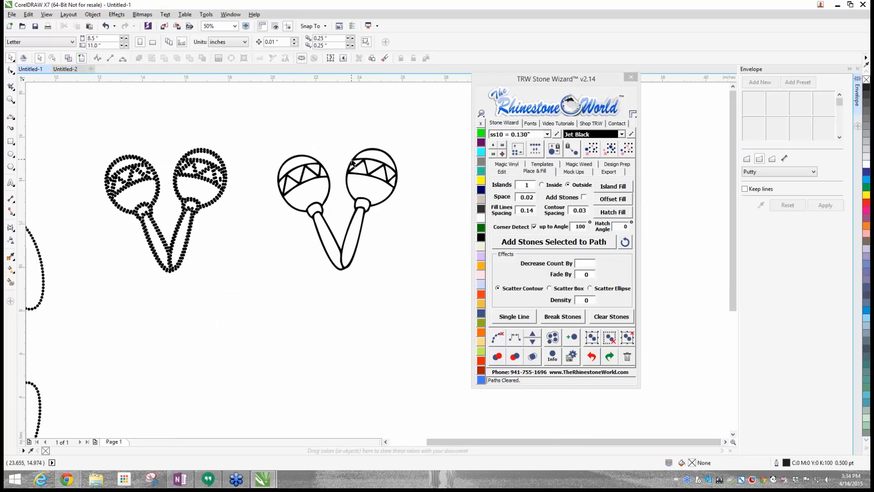
pyautogui.scroll(3, 353, 163)
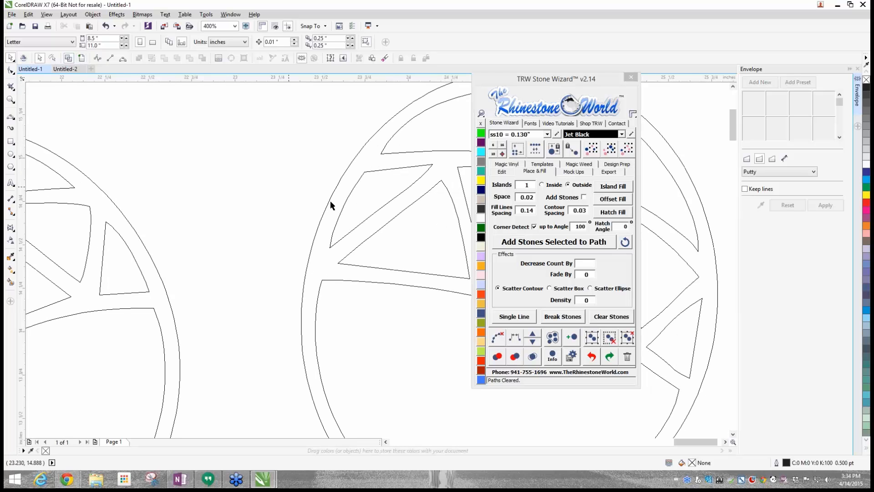
pyautogui.scroll(1, 331, 205)
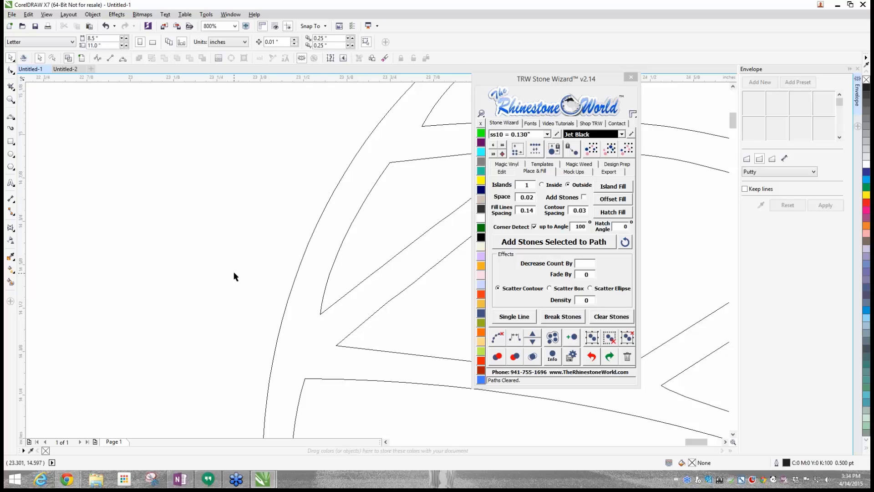
pyautogui.click(81, 59)
pyautogui.scroll(-3, 196, 274)
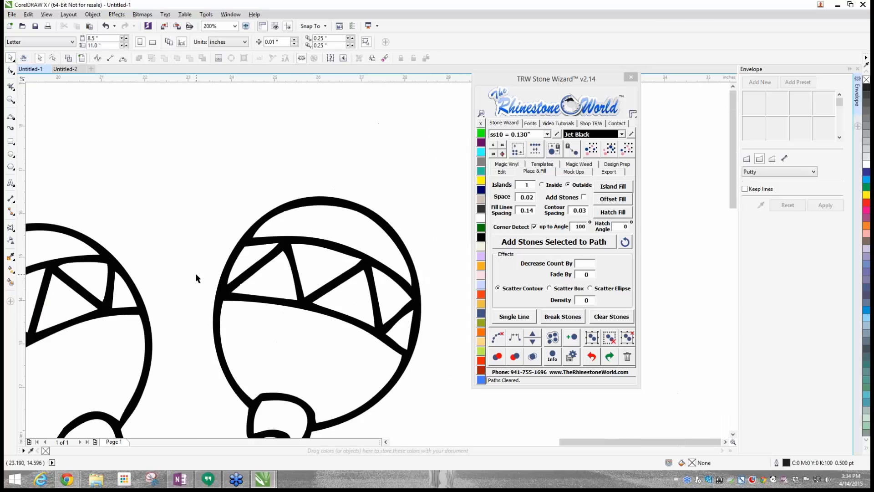
# - Shift the duplicate outline maracas away from the stone set and create one outside island around them with 0.04 contour spacing
pyautogui.moveTo(235, 289); pyautogui.dragTo(251, 271)
pyautogui.scroll(-1, 296, 258)
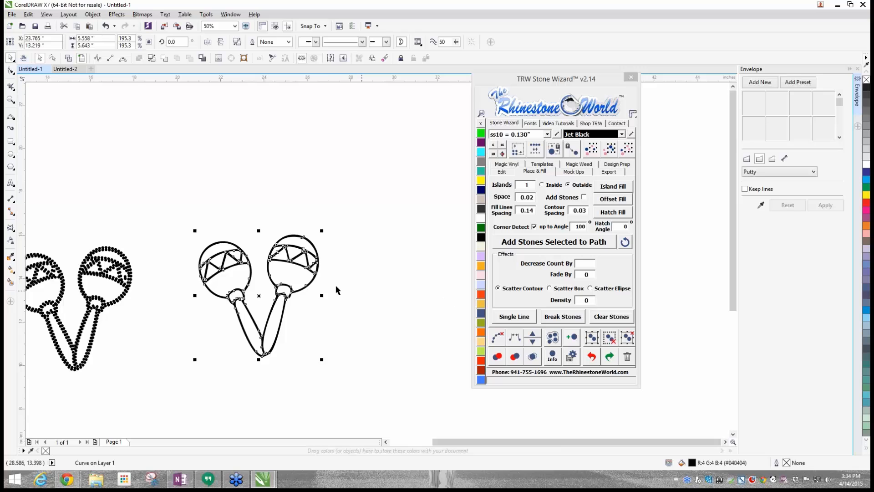
pyautogui.click(586, 210)
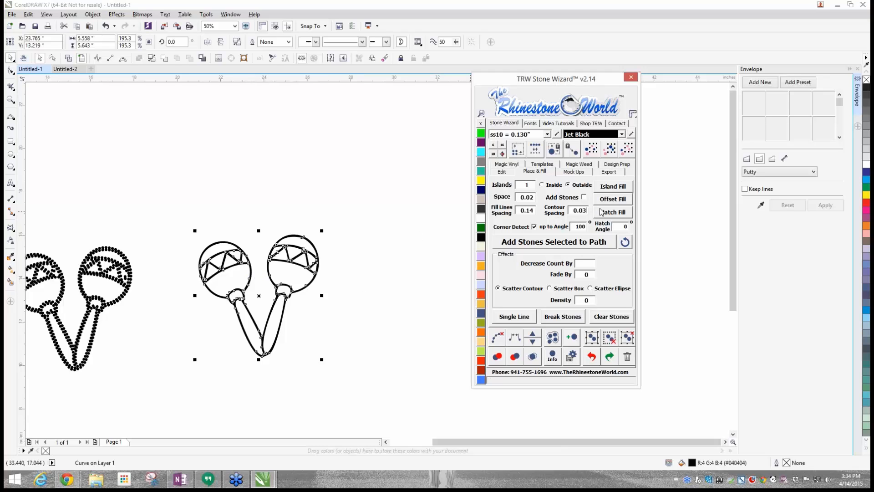
pyautogui.press('BackSpace')
pyautogui.click(620, 188)
pyautogui.click(364, 267)
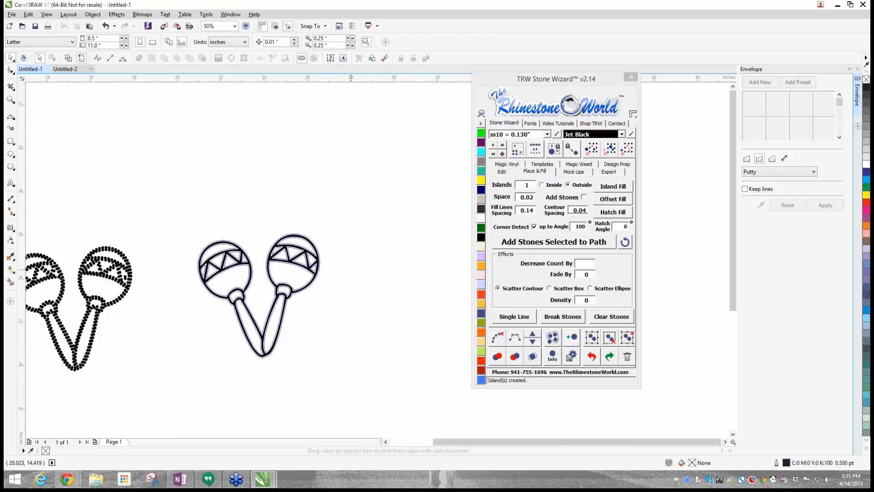
# - Pull the black outline maracas up and right off the blue island outline, and shift the blue outline left
pyautogui.scroll(2, 286, 293)
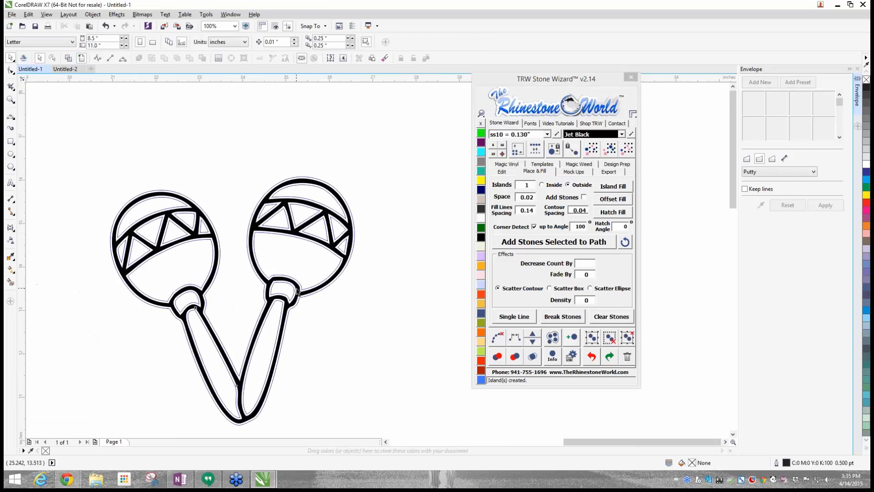
pyautogui.moveTo(296, 292); pyautogui.dragTo(417, 138)
pyautogui.scroll(-2, 377, 260)
pyautogui.moveTo(353, 174); pyautogui.dragTo(393, 248)
pyautogui.moveTo(311, 253); pyautogui.dragTo(293, 250)
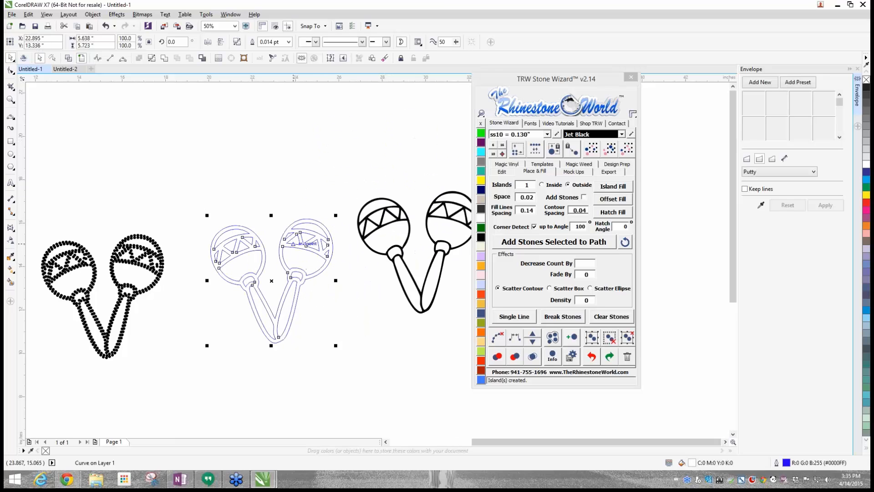
# - Compare the black maracas with the blue island outline up close and set the black set back beside it
pyautogui.scroll(3, 331, 238)
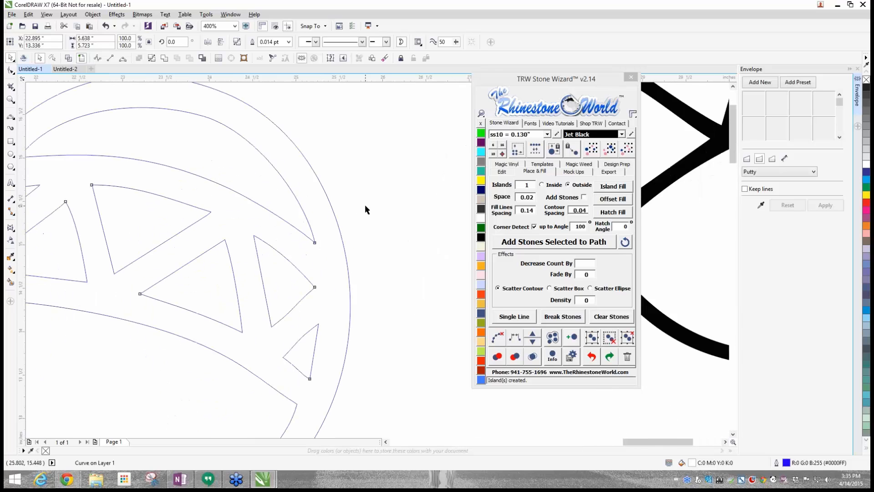
pyautogui.scroll(-1, 365, 204)
pyautogui.moveTo(458, 163); pyautogui.dragTo(342, 204)
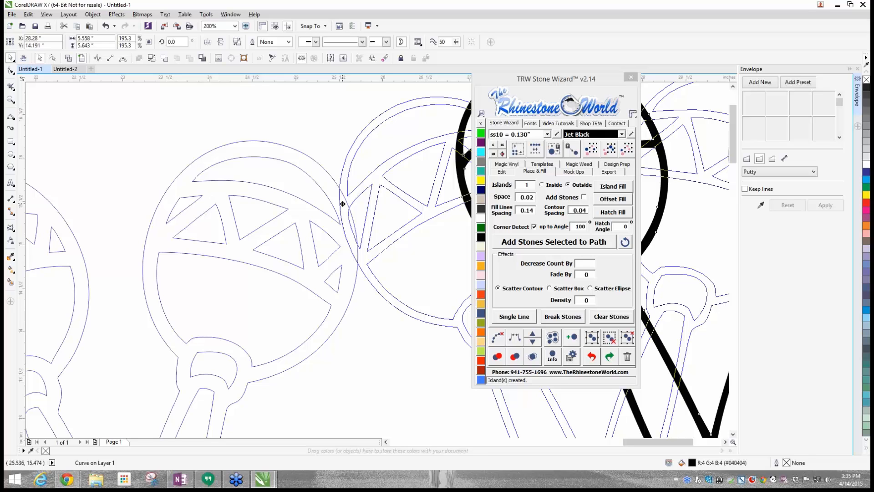
pyautogui.moveTo(342, 203)
pyautogui.mouseDown()
pyautogui.moveTo(402, 184)
pyautogui.moveTo(341, 200)
pyautogui.moveTo(349, 197)
pyautogui.mouseUp()
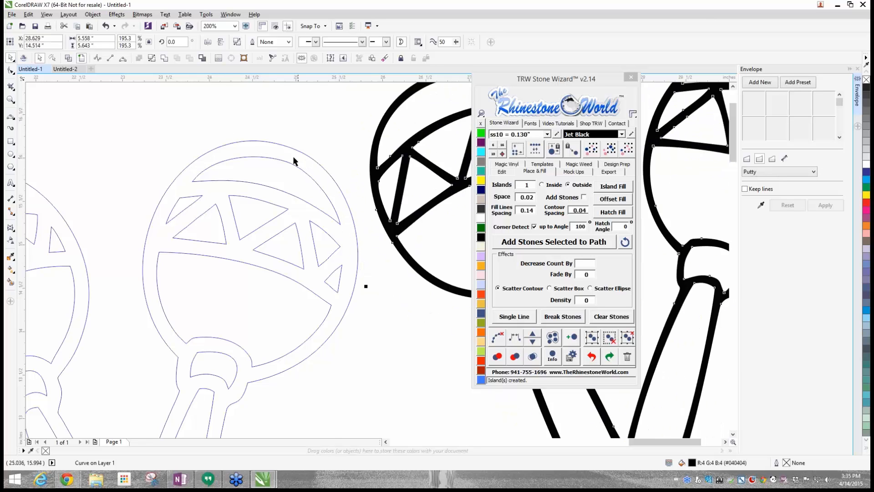
pyautogui.click(403, 267)
pyautogui.scroll(-3, 381, 254)
# - Move the blue island outline maracas close beside the stone maracas
pyautogui.moveTo(211, 209); pyautogui.dragTo(302, 319)
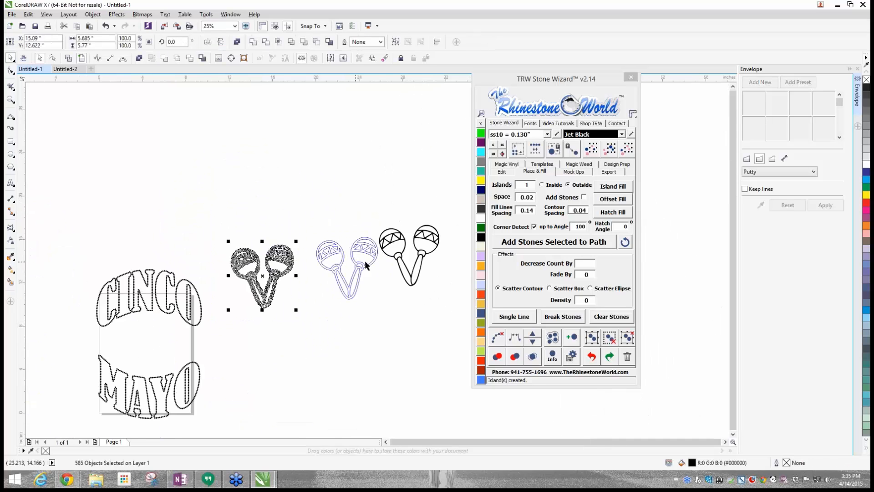
pyautogui.click(362, 309)
pyautogui.moveTo(304, 214); pyautogui.dragTo(388, 339)
pyautogui.moveTo(365, 261); pyautogui.dragTo(349, 270)
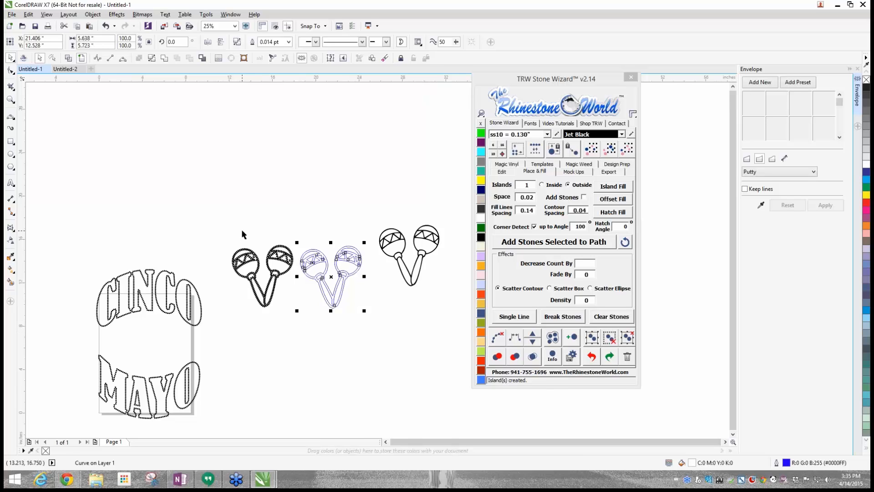
# - Delete the stone maracas and move the blue island outline left toward the space they occupied
pyautogui.click(241, 201)
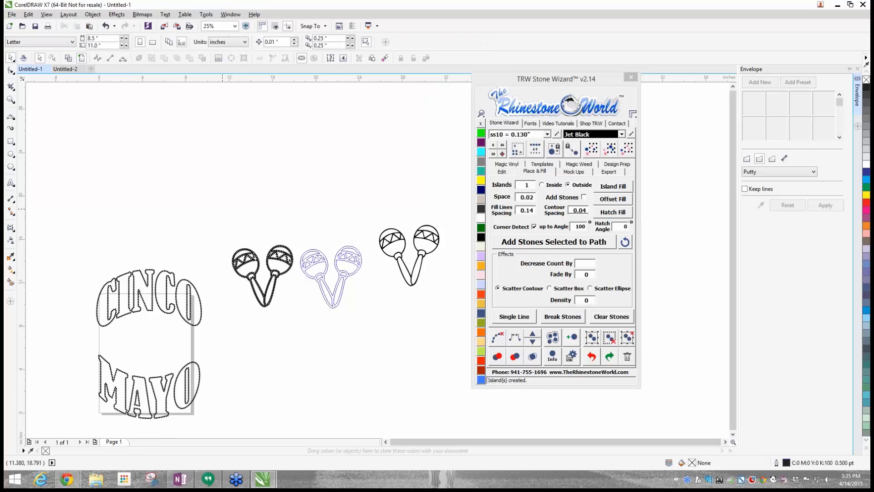
pyautogui.moveTo(222, 208); pyautogui.dragTo(296, 319)
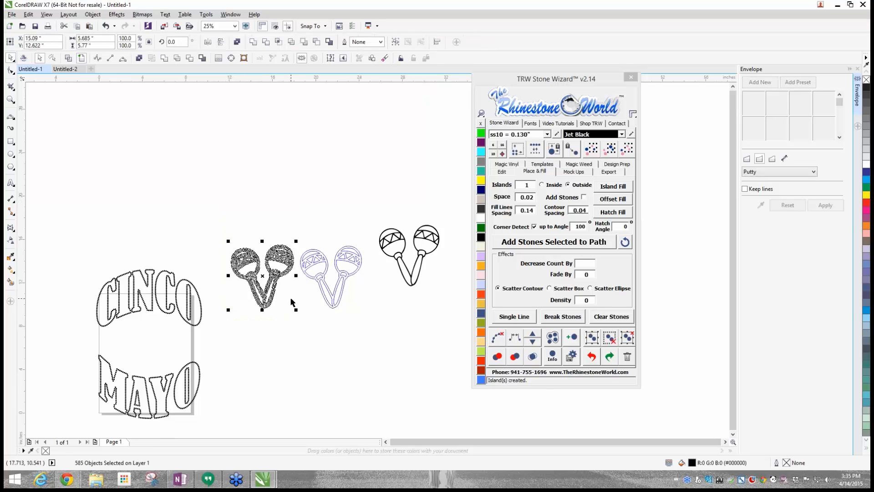
pyautogui.press('Delete')
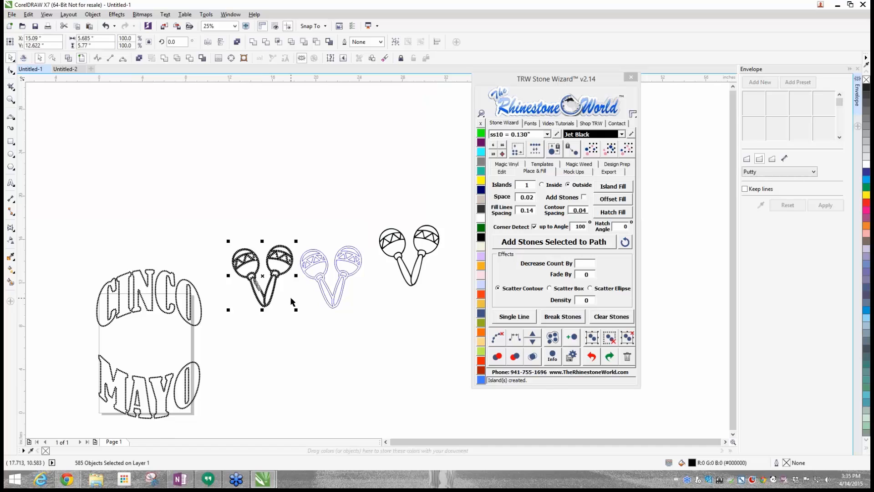
pyautogui.click(325, 274)
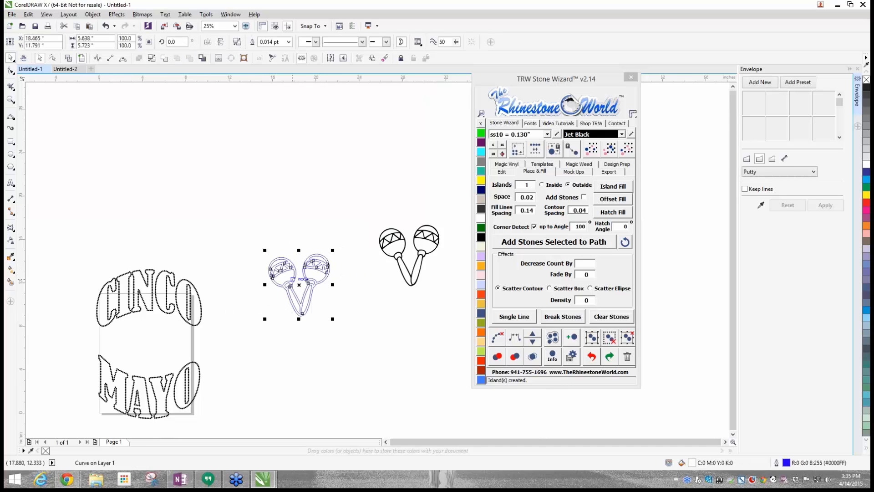
# - Break the blue island outline of the maracas apart into separate curves
pyautogui.hotkey('shift', 'F2')
pyautogui.scroll(-2, 219, 231)
pyautogui.scroll(2, 240, 226)
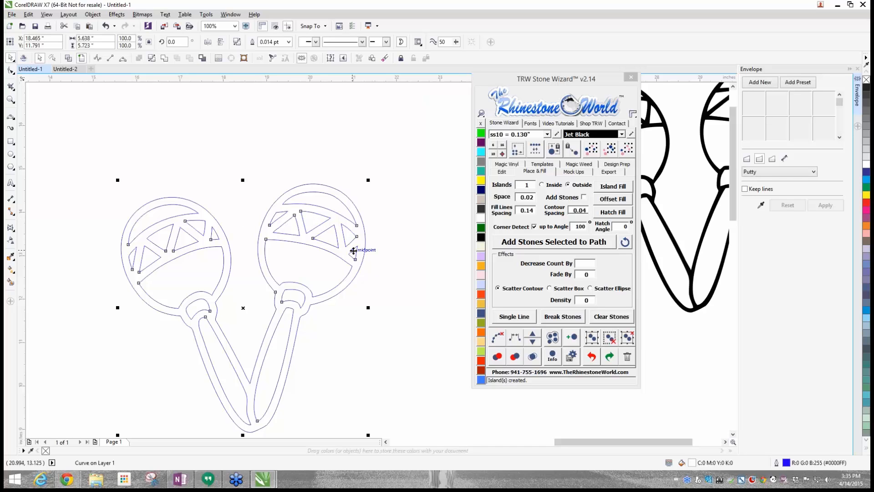
pyautogui.scroll(-1, 147, 258)
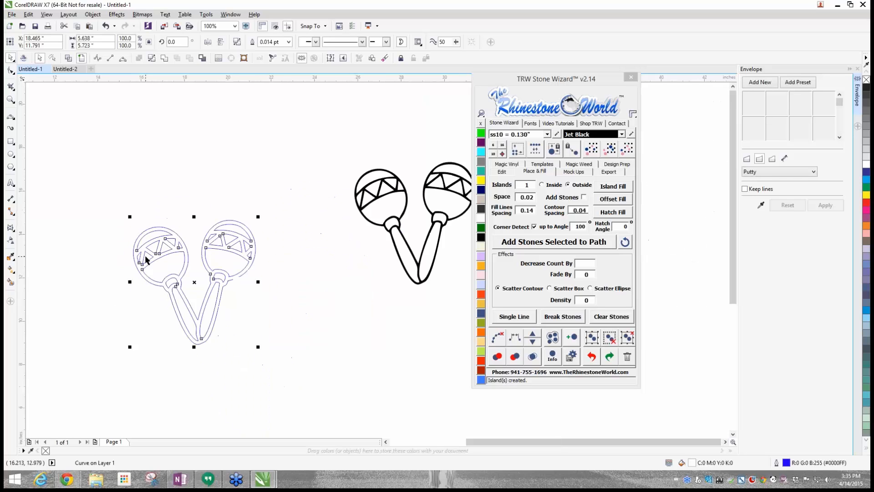
pyautogui.scroll(1, 147, 258)
pyautogui.scroll(-1, 147, 258)
pyautogui.rightClick(163, 242)
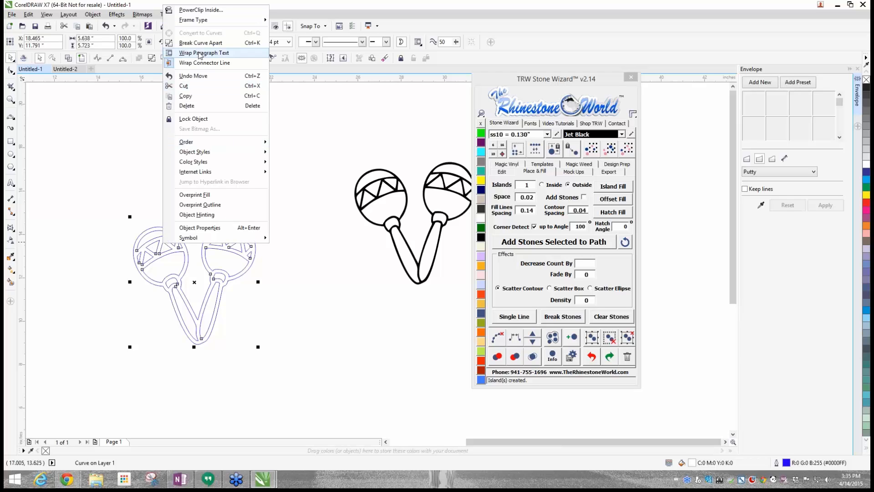
pyautogui.click(264, 283)
pyautogui.click(264, 282)
pyautogui.rightClick(226, 249)
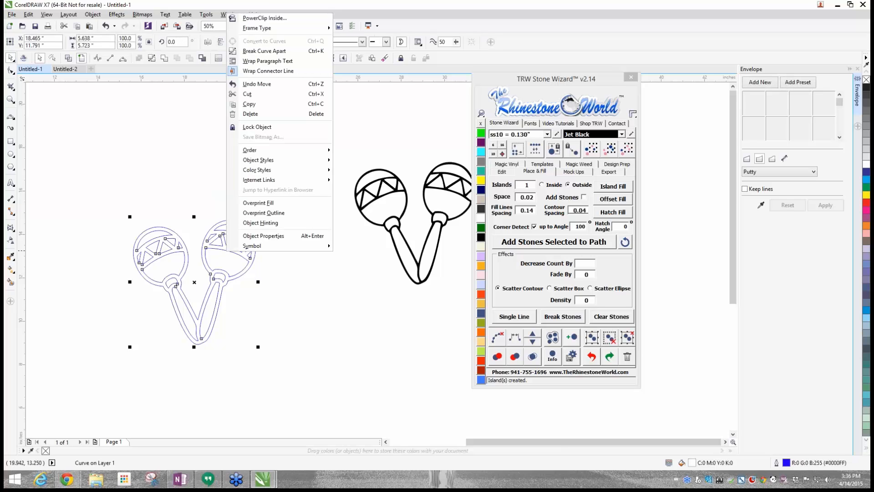
pyautogui.click(262, 53)
pyautogui.click(273, 256)
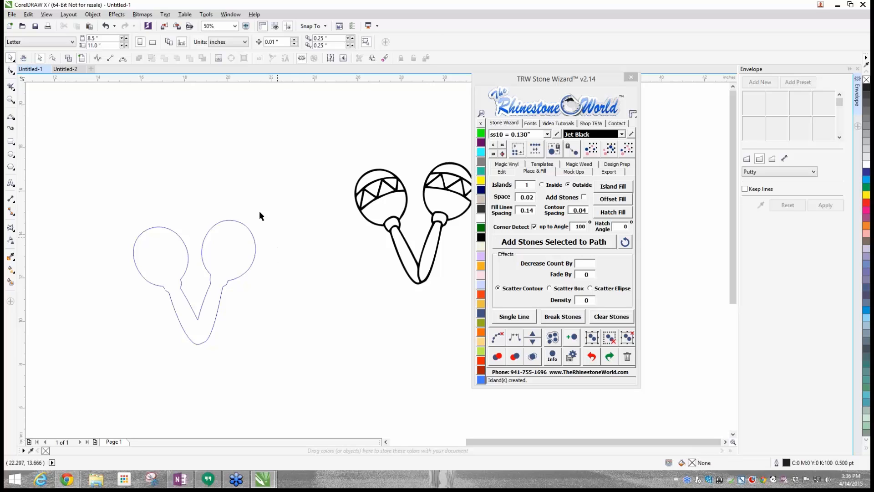
# - Switch the drawing to wireframe view and bring the left maraca's zigzag band into close view
pyautogui.click(68, 58)
pyautogui.scroll(4, 225, 244)
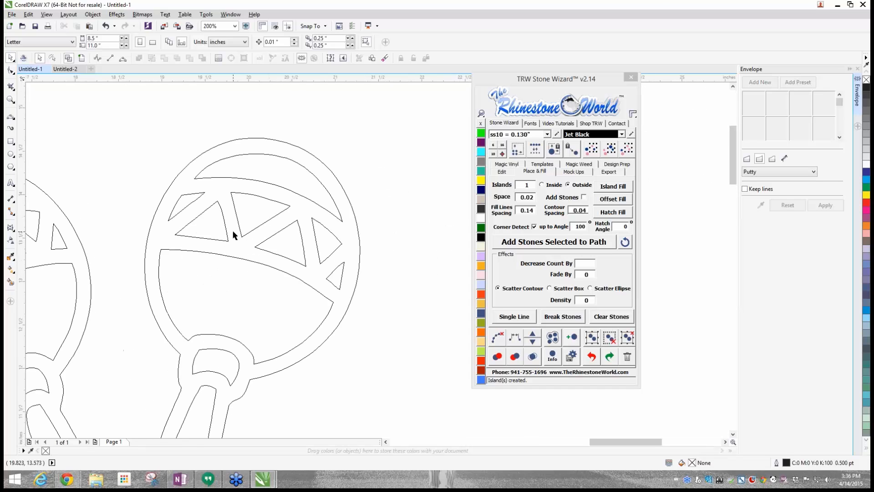
pyautogui.scroll(-4, 232, 232)
pyautogui.scroll(4, 57, 262)
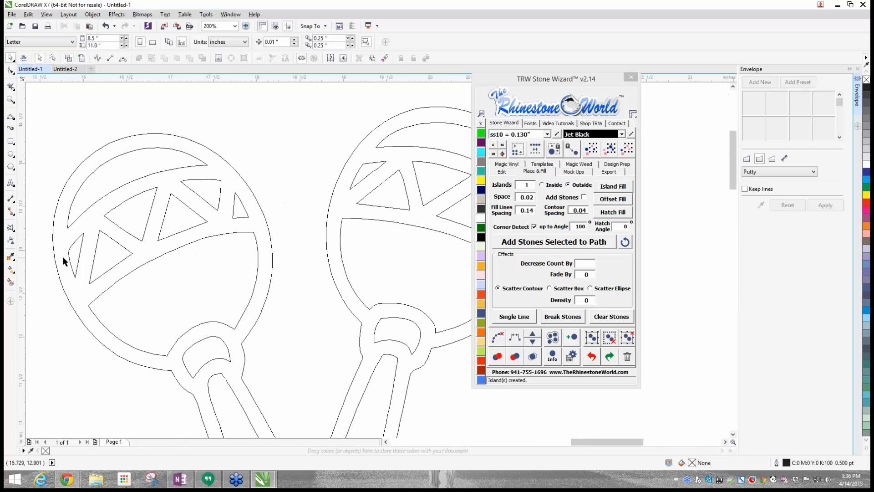
pyautogui.click(81, 247)
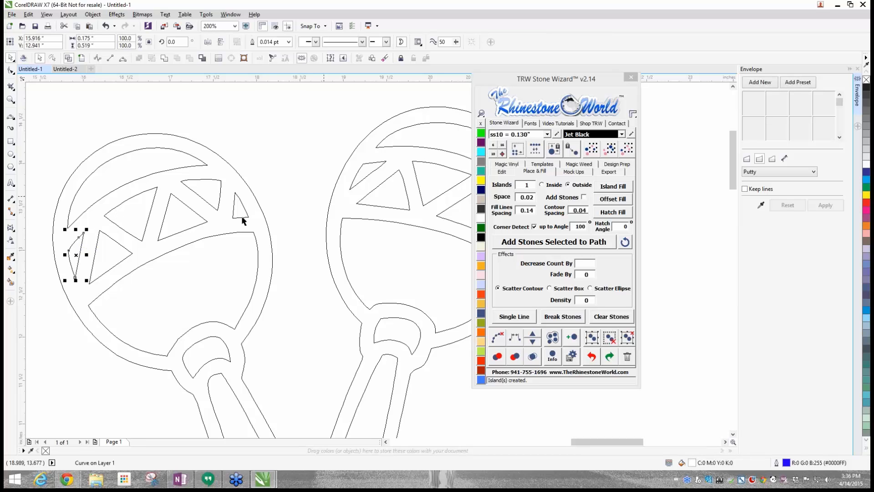
pyautogui.scroll(1, 125, 241)
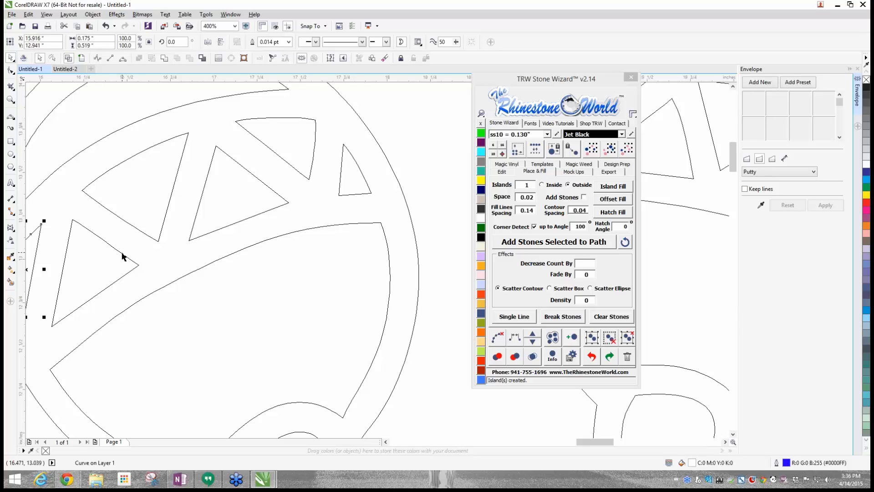
pyautogui.keyDown('shift'); pyautogui.click(122, 253); pyautogui.keyUp('shift')
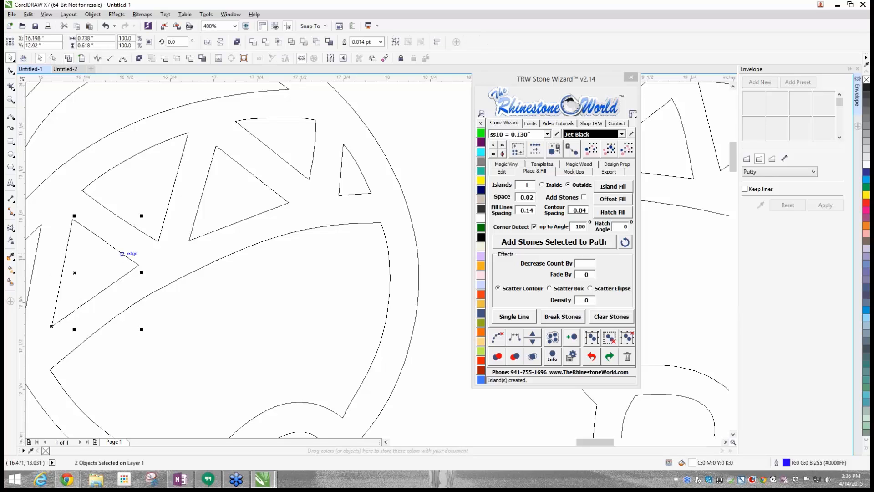
pyautogui.keyDown('shift'); pyautogui.click(141, 231); pyautogui.keyUp('shift')
pyautogui.keyDown('shift'); pyautogui.click(270, 151); pyautogui.keyUp('shift')
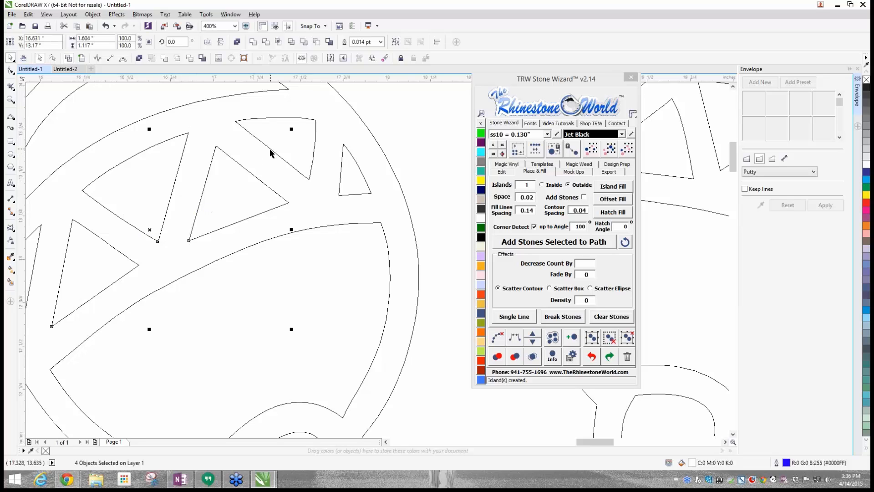
pyautogui.keyDown('shift'); pyautogui.click(340, 183); pyautogui.keyUp('shift')
pyautogui.scroll(-1, 339, 187)
pyautogui.scroll(4, 324, 194)
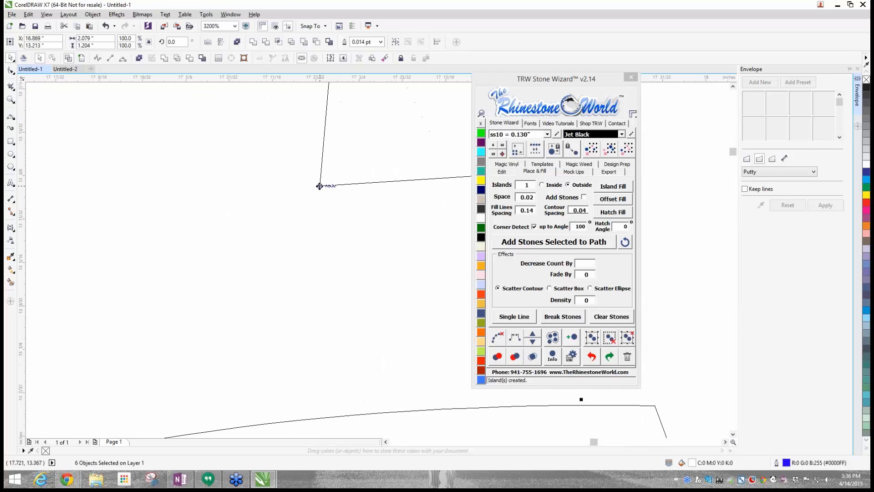
pyautogui.scroll(-4, 319, 187)
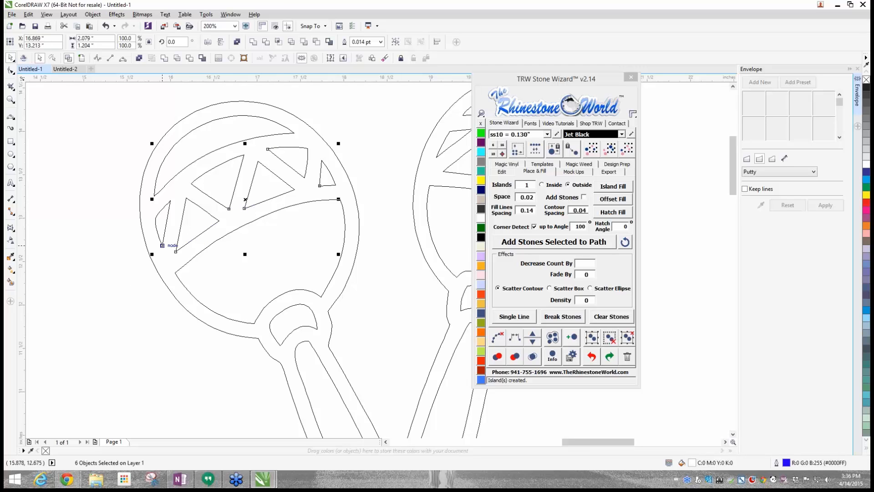
pyautogui.moveTo(262, 186); pyautogui.dragTo(242, 194)
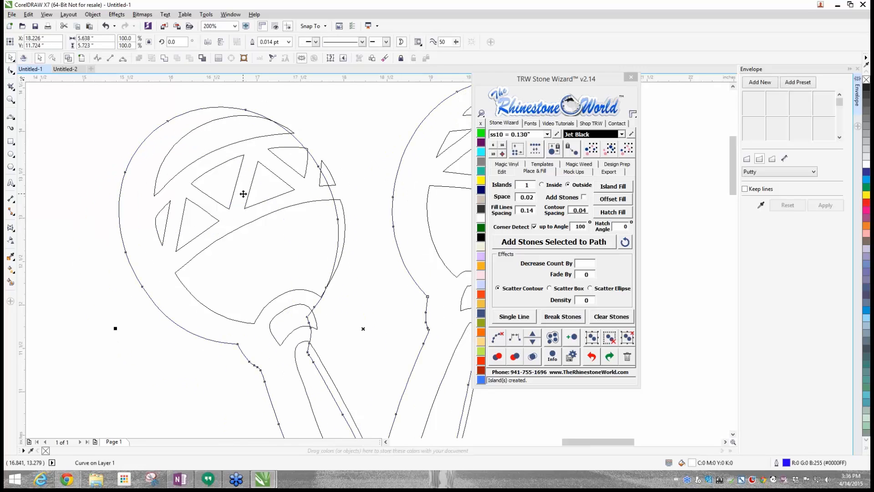
pyautogui.hotkey('ctrl', 'z')
pyautogui.press('Escape')
# - Select all six zigzag triangles in the left maraca's band, setting the Stone Wizard window aside, and delete them
pyautogui.scroll(1, 163, 232)
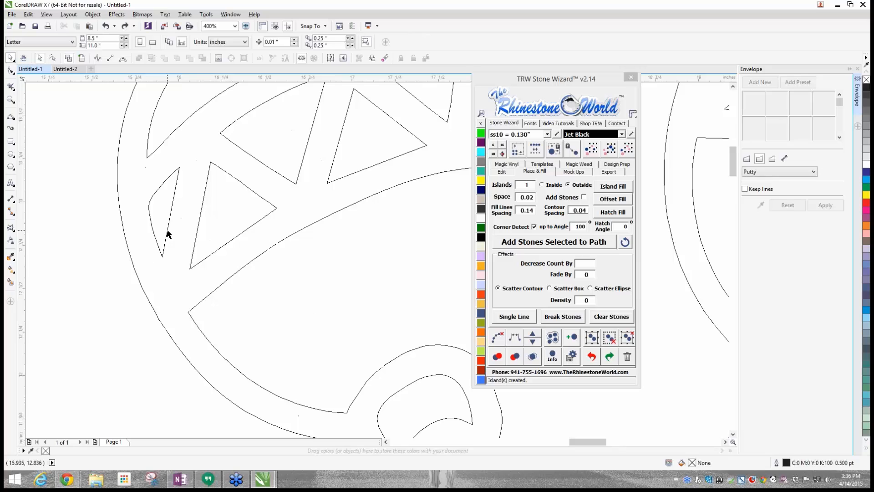
pyautogui.click(167, 234)
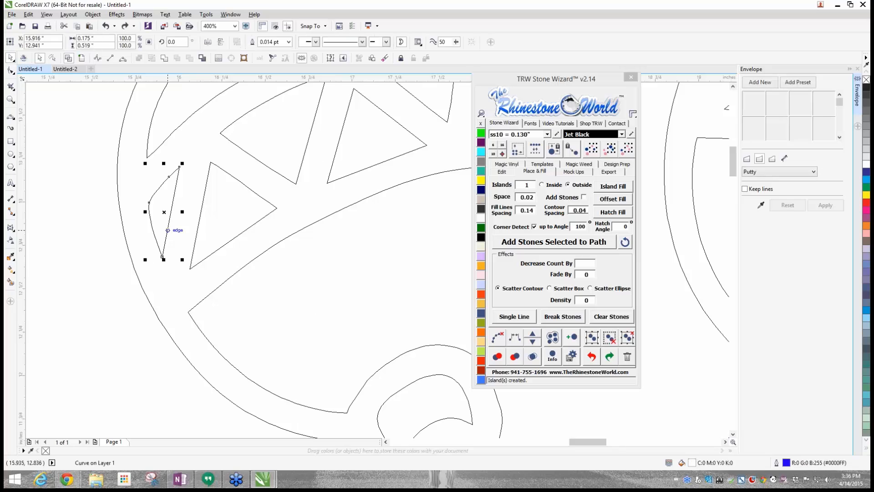
pyautogui.keyDown('shift'); pyautogui.click(197, 241); pyautogui.keyUp('shift')
pyautogui.keyDown('shift'); pyautogui.click(281, 177); pyautogui.keyUp('shift')
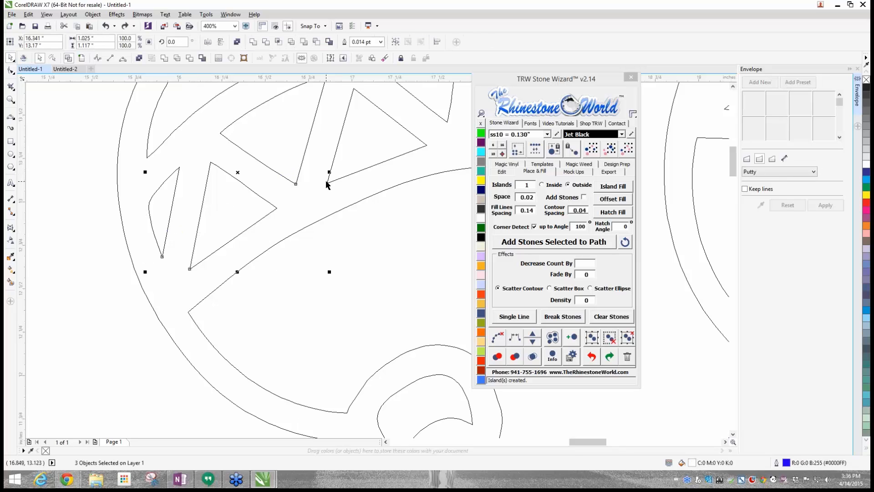
pyautogui.keyDown('shift'); pyautogui.click(329, 183); pyautogui.keyUp('shift')
pyautogui.keyDown('shift'); pyautogui.click(447, 120); pyautogui.keyUp('shift')
pyautogui.moveTo(517, 81); pyautogui.dragTo(673, 117)
pyautogui.keyDown('shift'); pyautogui.click(499, 137); pyautogui.keyUp('shift')
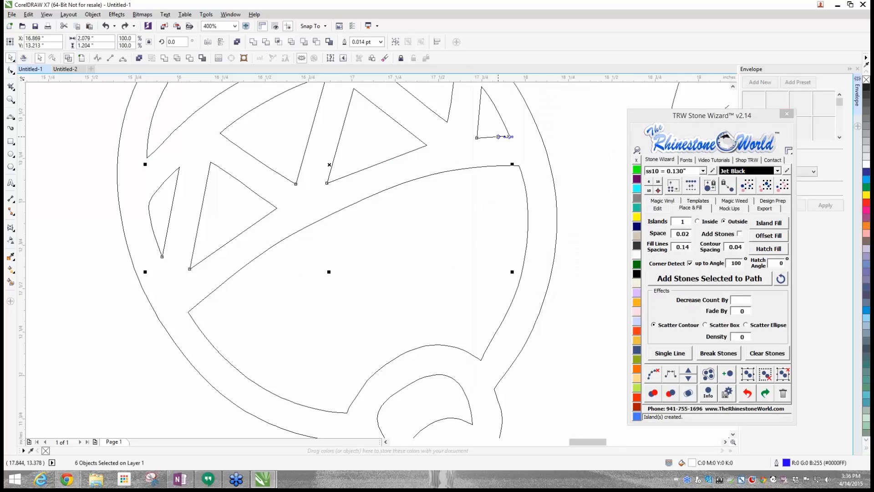
pyautogui.moveTo(329, 165); pyautogui.dragTo(178, 339)
pyautogui.press('Delete')
pyautogui.scroll(-2, 178, 339)
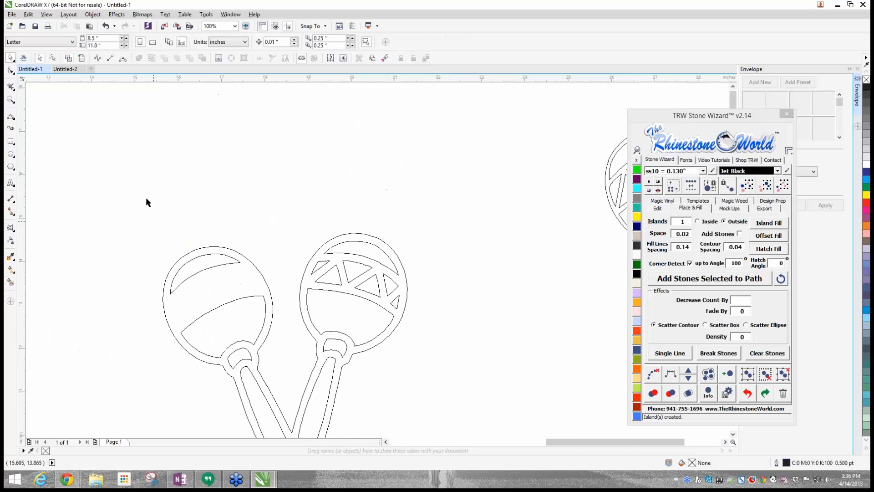
pyautogui.click(82, 58)
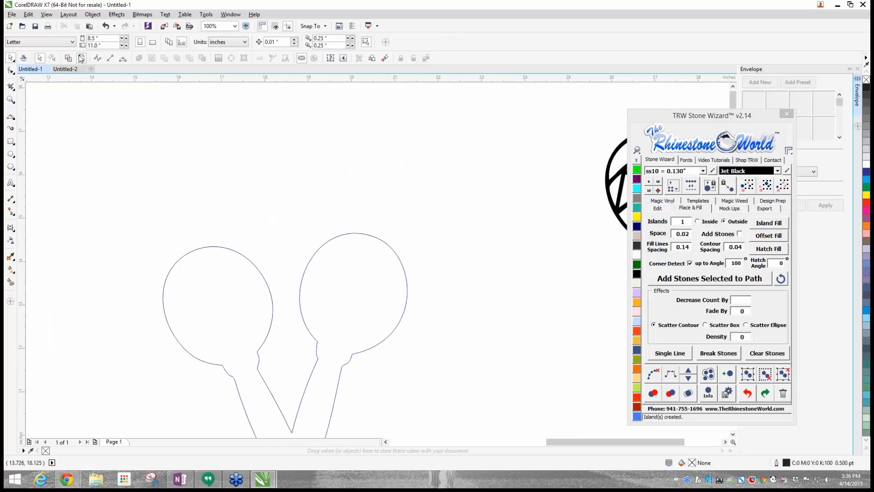
pyautogui.hotkey('ctrl', 'z')
pyautogui.scroll(2, 424, 353)
pyautogui.scroll(-2, 342, 237)
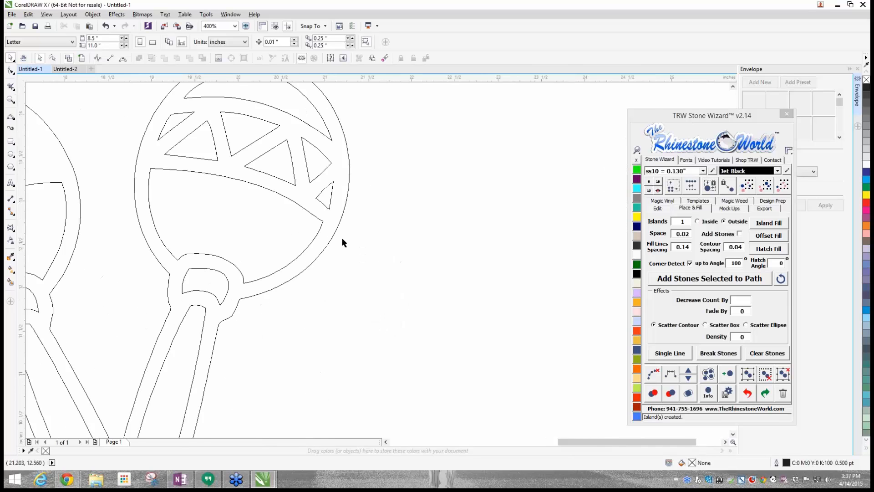
pyautogui.scroll(1, 309, 189)
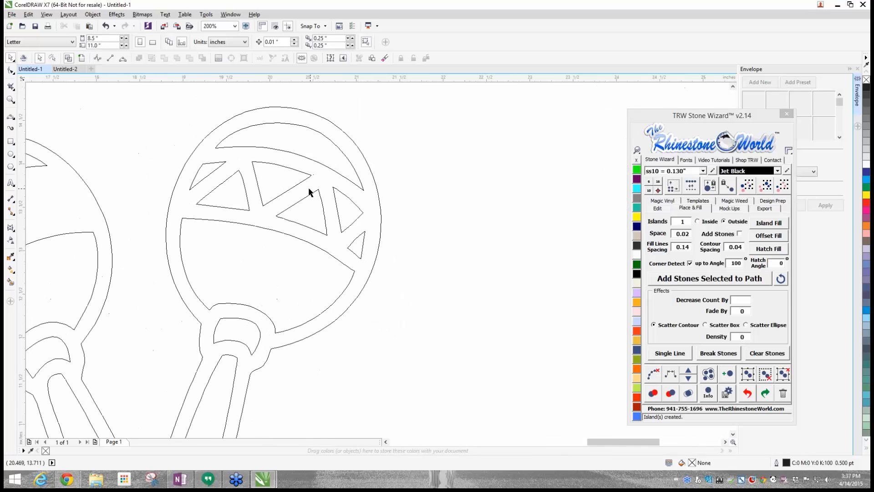
pyautogui.click(206, 177)
pyautogui.press('Escape')
# - Return from wireframe to the enhanced view and combine all the broken-apart maracas curves into one object
pyautogui.click(83, 58)
pyautogui.scroll(-2, 152, 163)
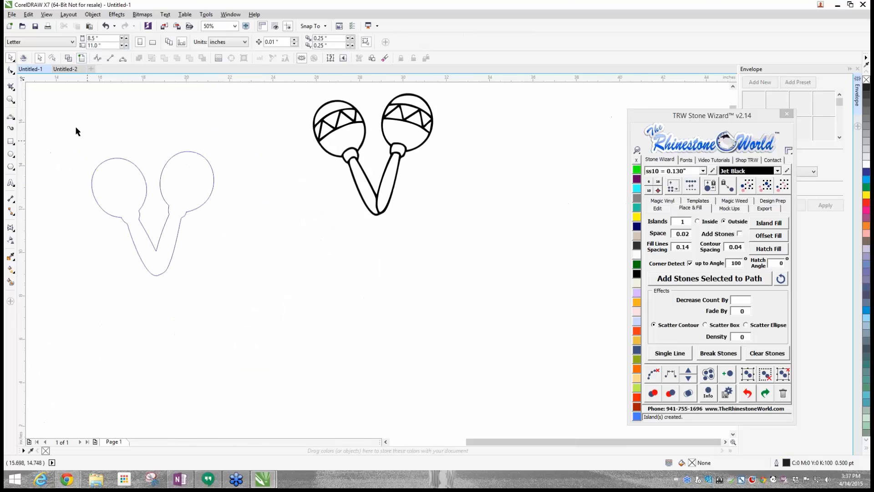
pyautogui.moveTo(68, 127); pyautogui.dragTo(259, 354)
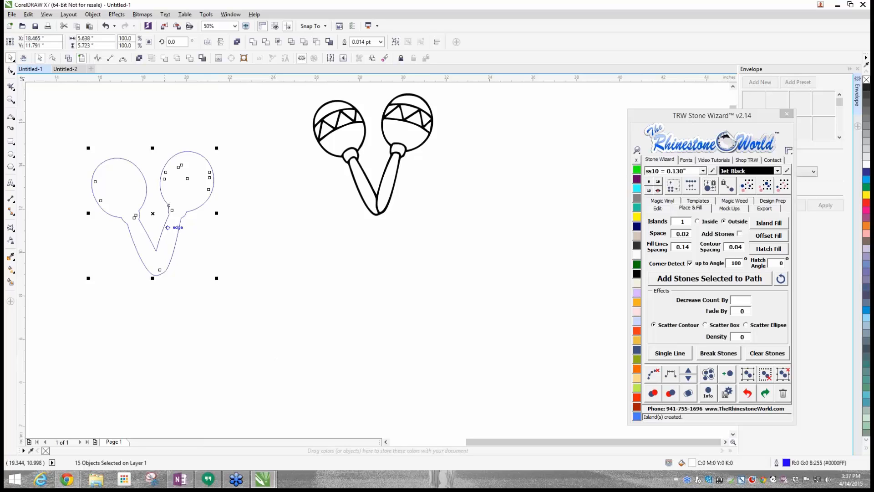
pyautogui.rightClick(168, 182)
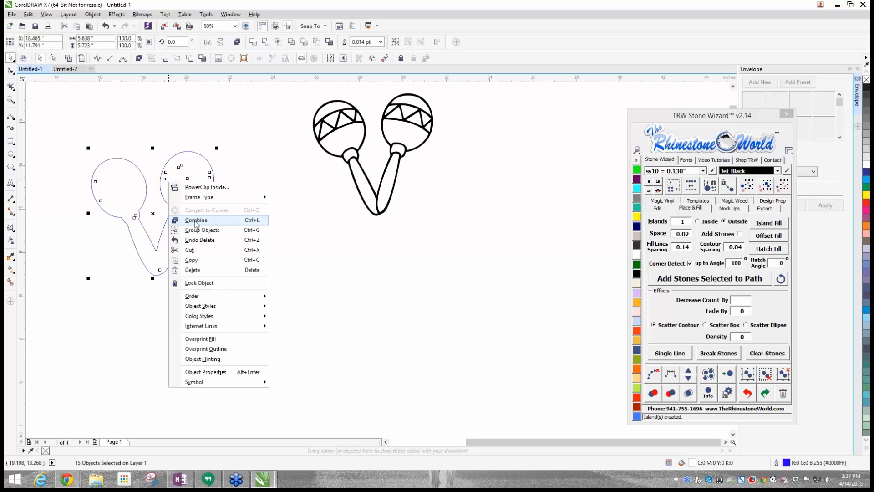
pyautogui.click(196, 221)
pyautogui.click(255, 230)
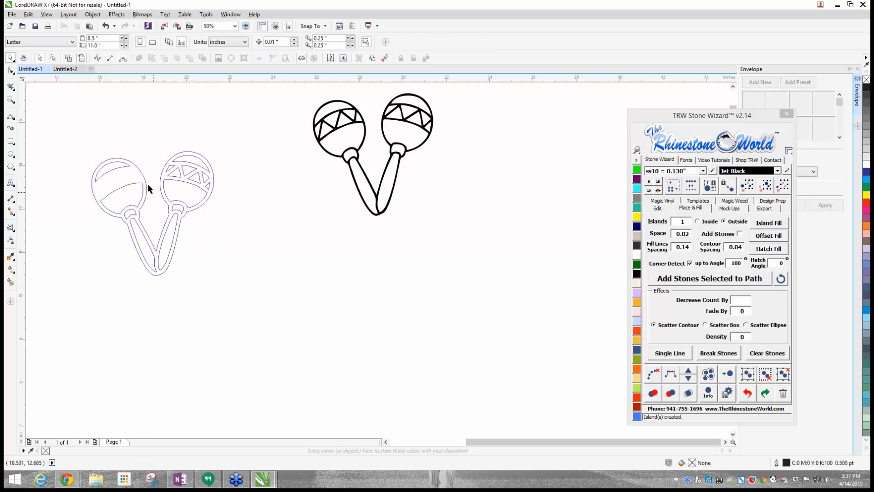
# - Add ss10 Jet Black stones along the combined maracas outline and clear the paths from the stoned maracas
pyautogui.scroll(4, 113, 186)
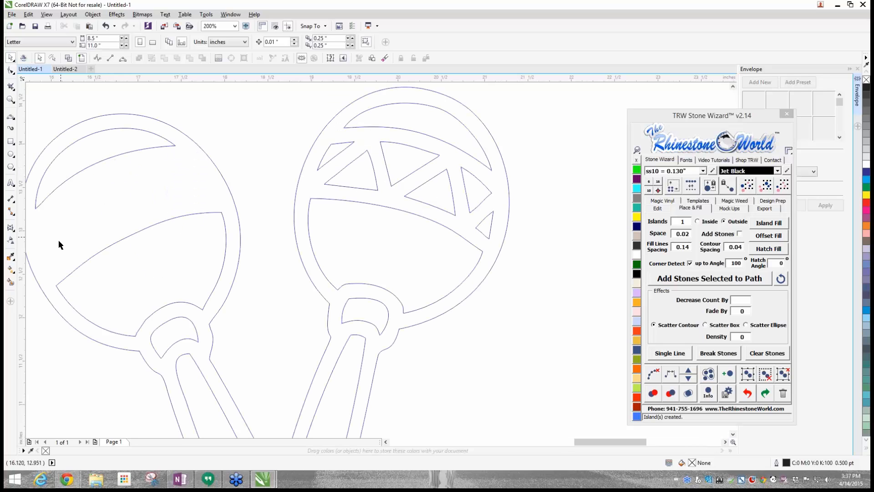
pyautogui.scroll(-2, 193, 195)
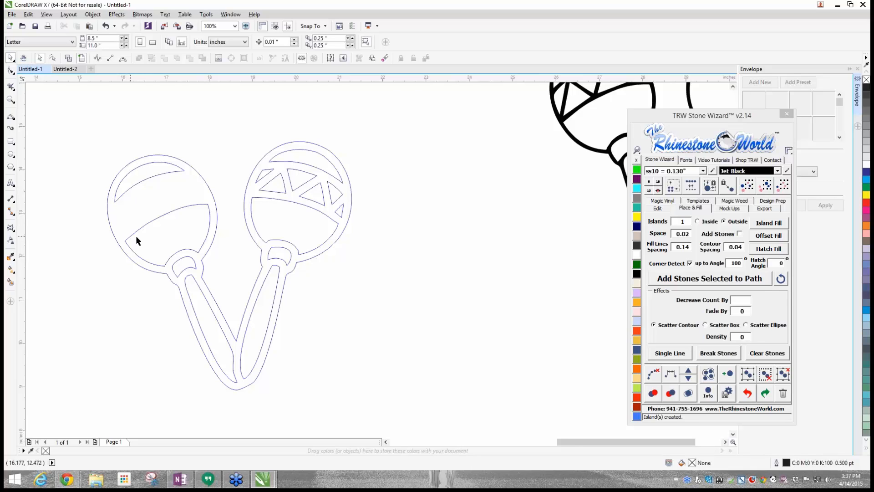
pyautogui.moveTo(70, 121); pyautogui.dragTo(403, 412)
pyautogui.click(698, 278)
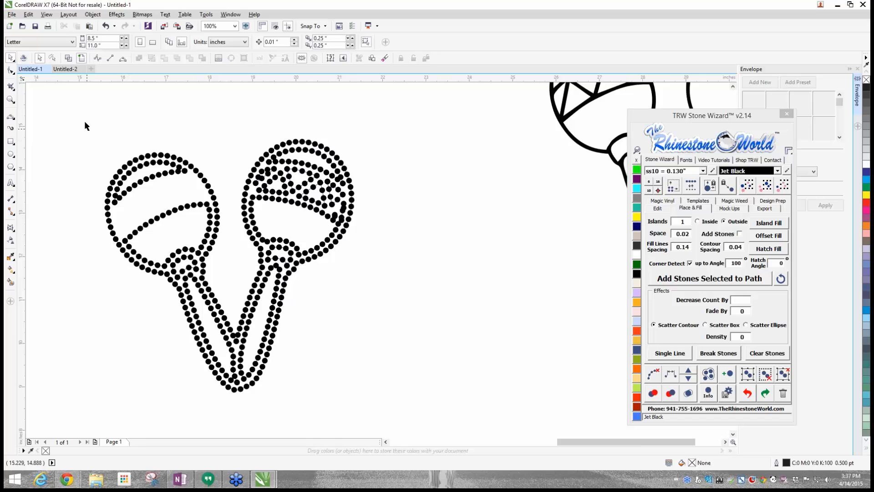
pyautogui.moveTo(82, 117); pyautogui.dragTo(370, 383)
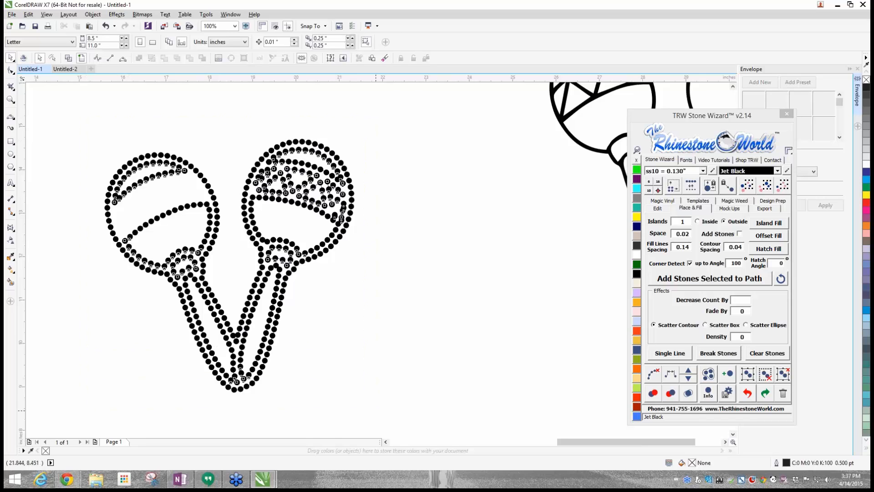
pyautogui.click(653, 377)
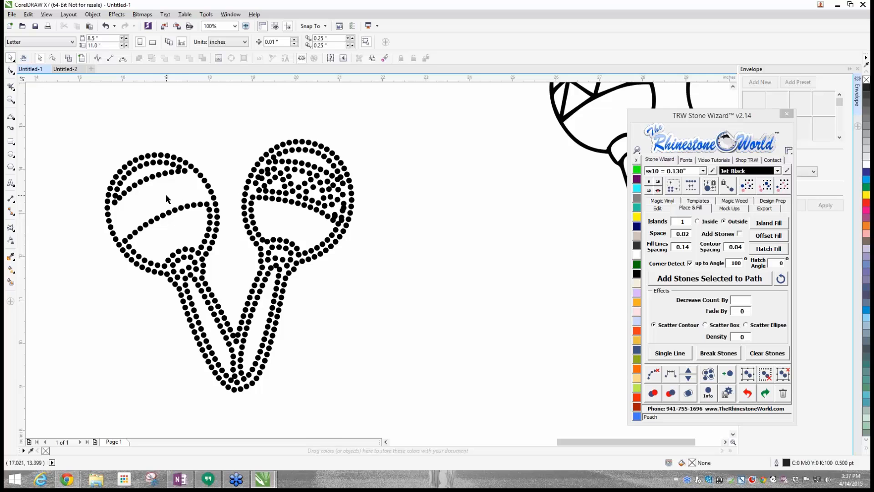
# - Inspect the crowded stones in the right maraca's band, then undo the stone placement and the combining of the maracas curves
pyautogui.scroll(2, 166, 194)
pyautogui.scroll(-2, 166, 194)
pyautogui.scroll(2, 326, 175)
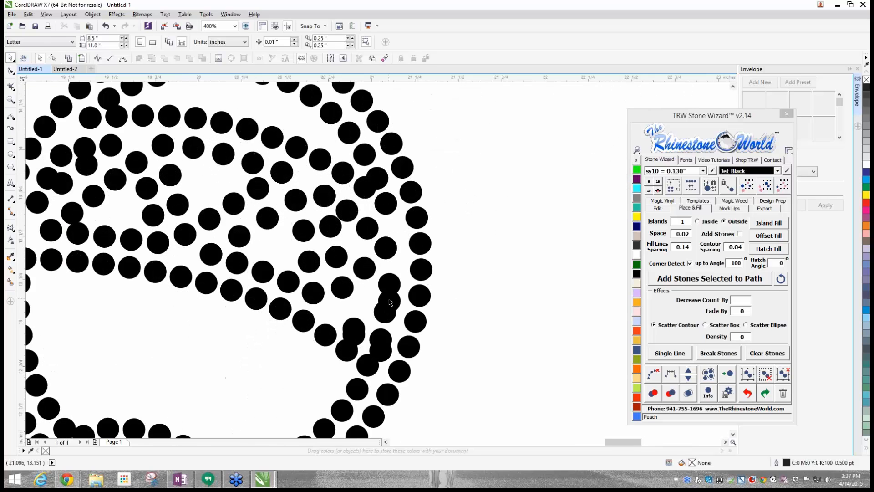
pyautogui.scroll(-1, 389, 301)
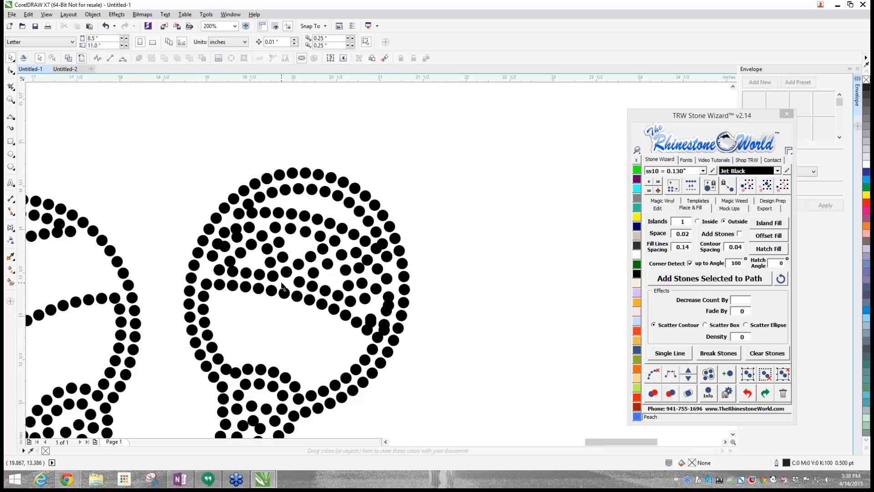
pyautogui.scroll(-1, 282, 287)
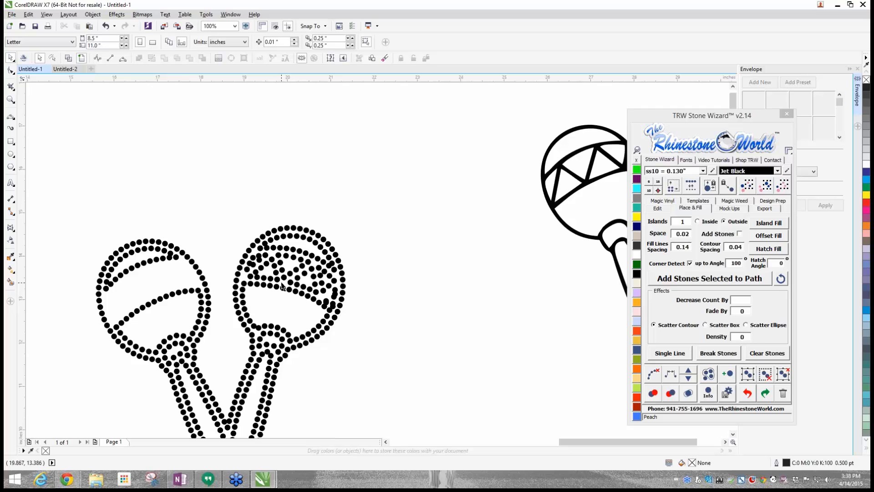
pyautogui.scroll(-1, 282, 287)
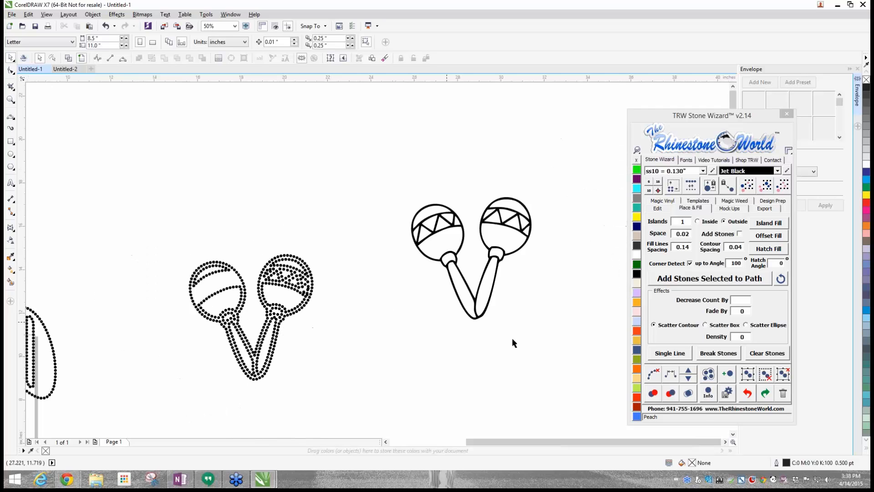
pyautogui.click(749, 393)
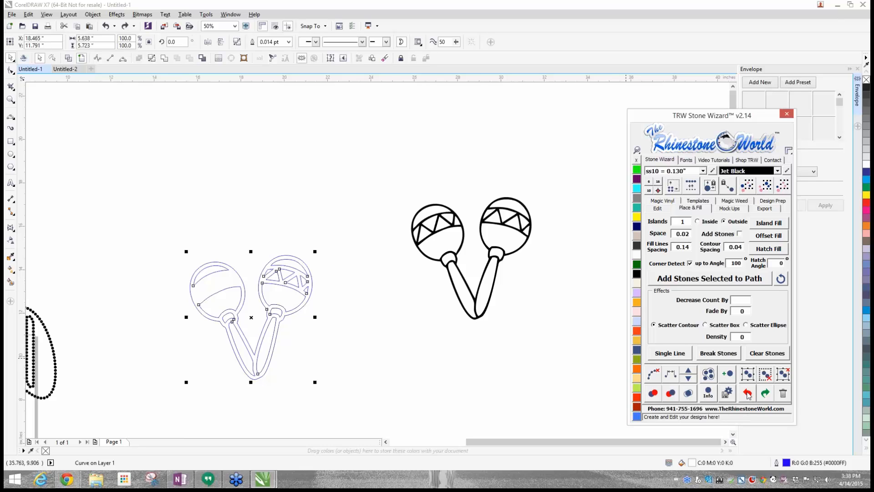
pyautogui.click(749, 393)
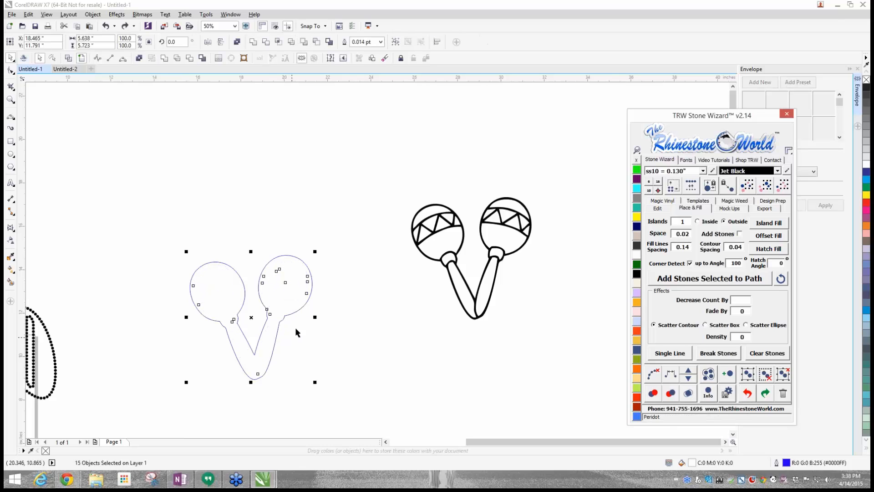
# - Switch to wireframe view and delete all six zigzag triangles in the right maraca's band
pyautogui.click(69, 58)
pyautogui.scroll(2, 342, 332)
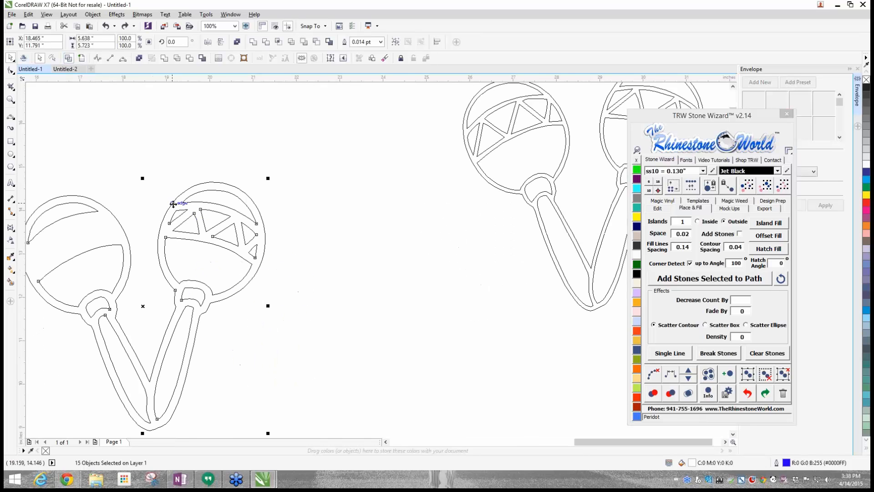
pyautogui.scroll(2, 175, 201)
pyautogui.click(130, 203)
pyautogui.moveTo(130, 203); pyautogui.dragTo(347, 318)
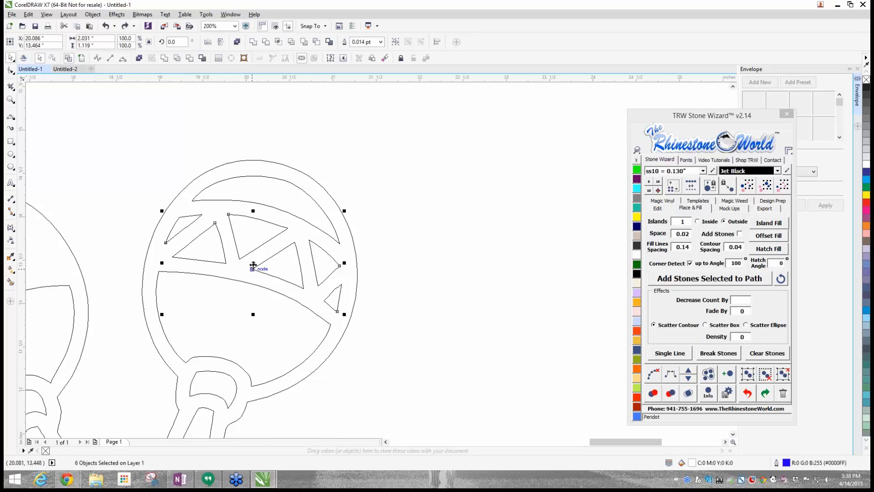
pyautogui.moveTo(254, 266); pyautogui.dragTo(465, 246)
pyautogui.press('Escape')
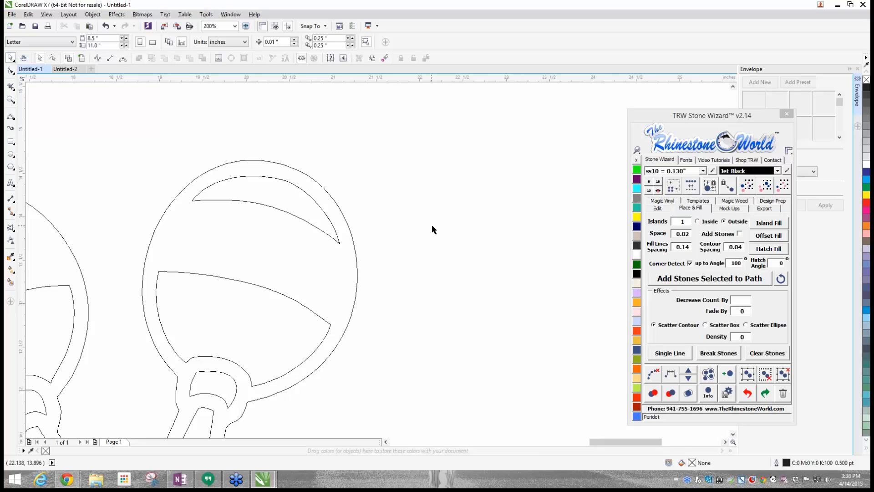
# - Return to the enhanced view and combine all the remaining maracas curves into one object
pyautogui.scroll(-2, 432, 225)
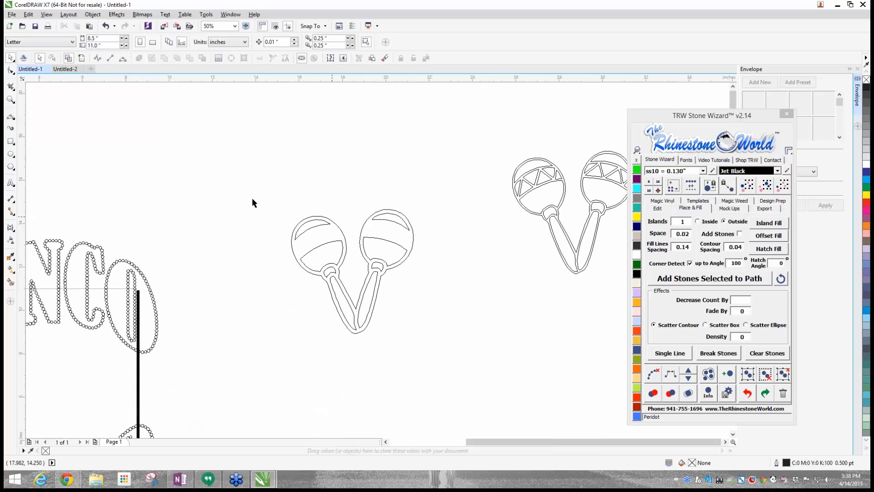
pyautogui.click(81, 59)
pyautogui.scroll(1, 391, 231)
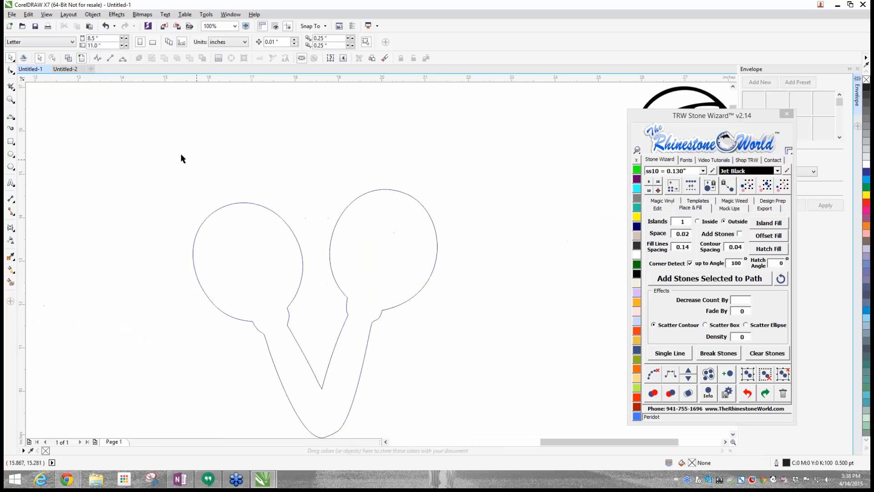
pyautogui.moveTo(428, 443); pyautogui.dragTo(449, 421)
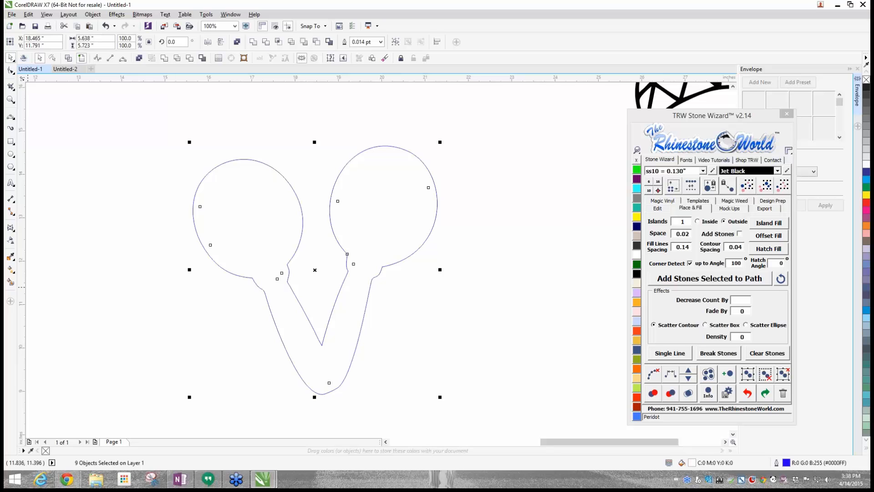
pyautogui.rightClick(341, 190)
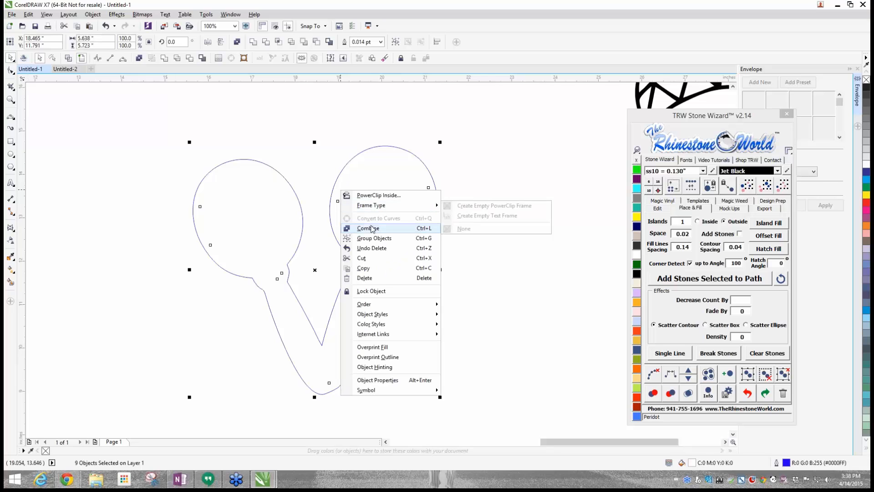
pyautogui.click(374, 228)
pyautogui.click(132, 248)
# - Add ss10 Jet Black stones along the combined maracas paths without the band triangles
pyautogui.scroll(-2, 131, 252)
pyautogui.moveTo(121, 160); pyautogui.dragTo(320, 321)
pyautogui.click(695, 279)
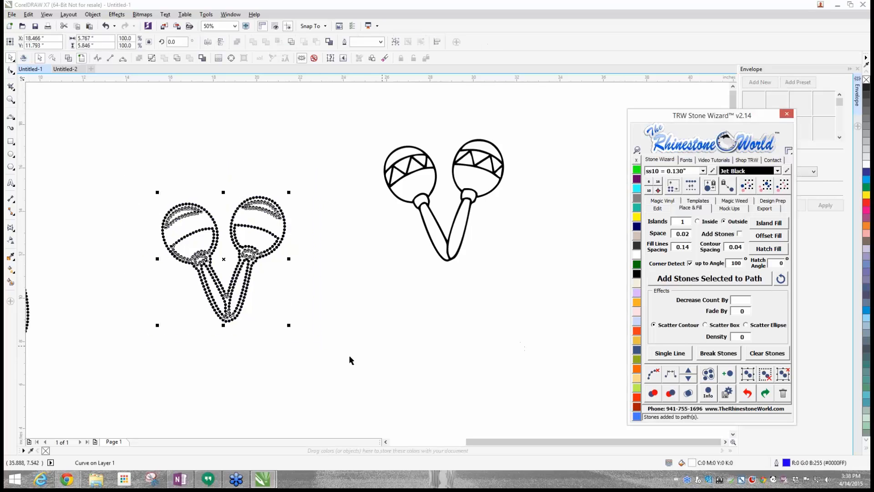
# - Clear the paths from the selected maracas stones and mark the overlapping stones in red
pyautogui.moveTo(116, 186); pyautogui.dragTo(328, 324)
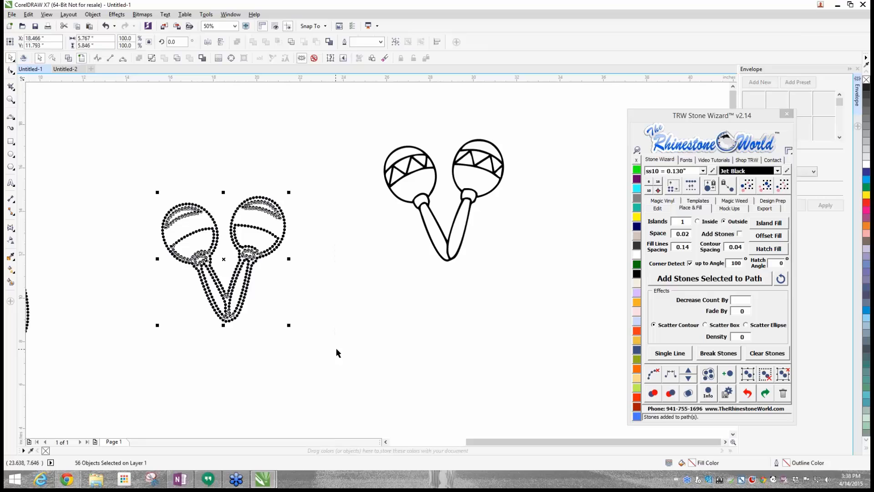
pyautogui.click(658, 377)
pyautogui.moveTo(134, 165); pyautogui.dragTo(302, 341)
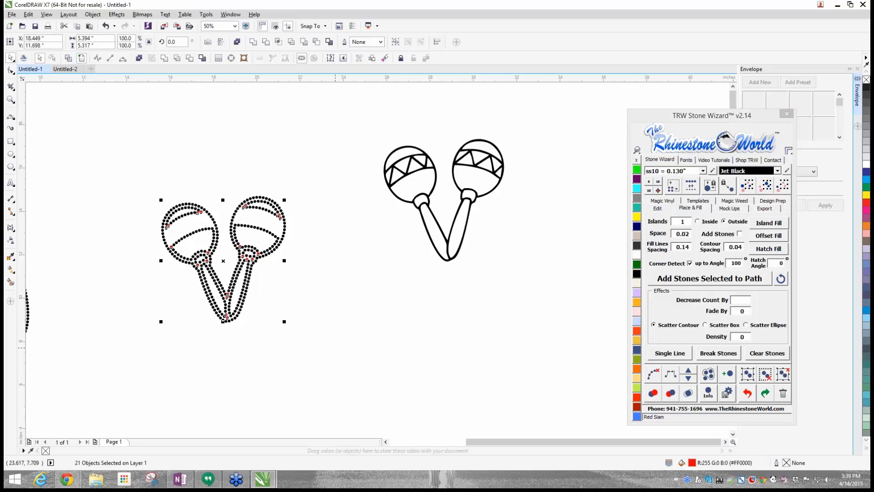
pyautogui.click(334, 352)
# - At the maracas' bottom tip, delete the lower red duplicate stone, then shift the upper one off its neighbour and recolour it Jet Black
pyautogui.scroll(10, 323, 346)
pyautogui.click(298, 348)
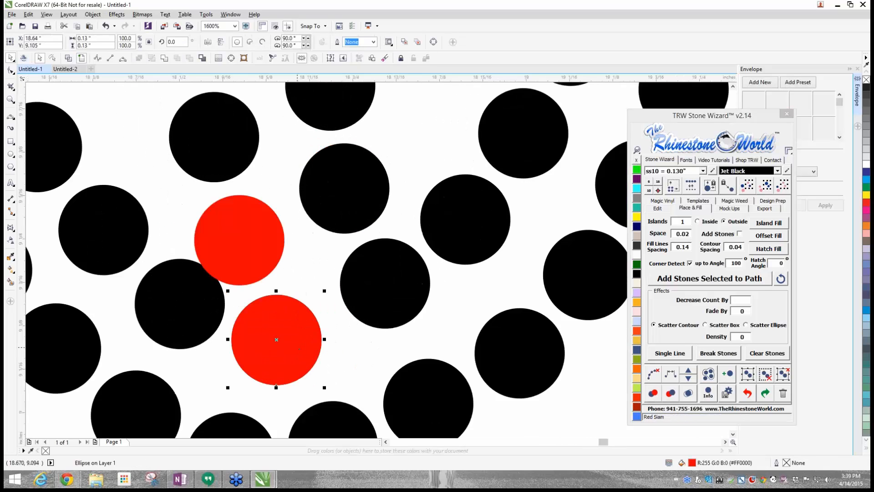
pyautogui.press('Delete')
pyautogui.moveTo(246, 239); pyautogui.dragTo(258, 225)
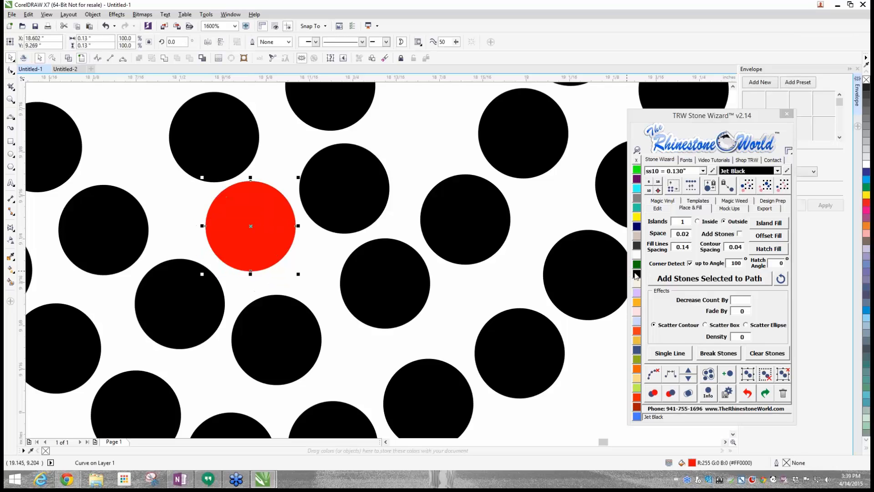
pyautogui.click(636, 275)
pyautogui.click(441, 296)
pyautogui.scroll(-10, 425, 253)
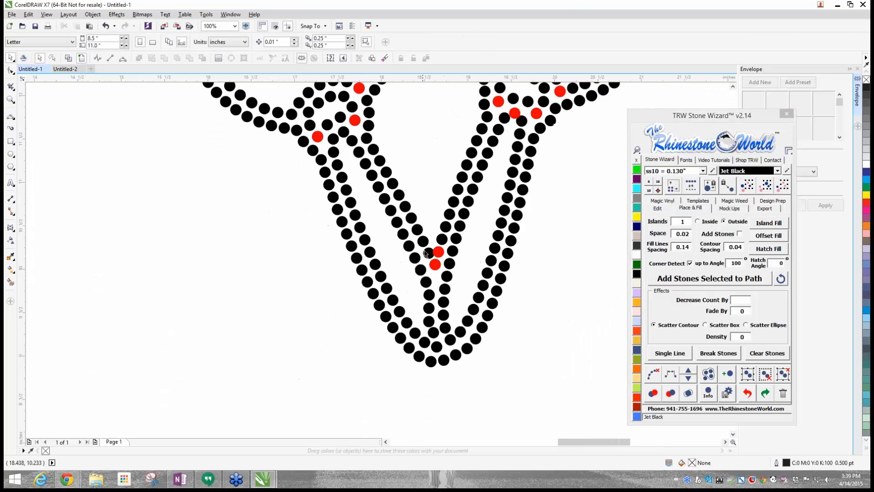
# - At the inner V between the handles, space out the crowded stones, recolour the upper red one Jet Black and delete the lower red duplicate
pyautogui.scroll(3, 430, 252)
pyautogui.moveTo(476, 255); pyautogui.dragTo(488, 258)
pyautogui.moveTo(403, 273); pyautogui.dragTo(387, 274)
pyautogui.click(484, 266)
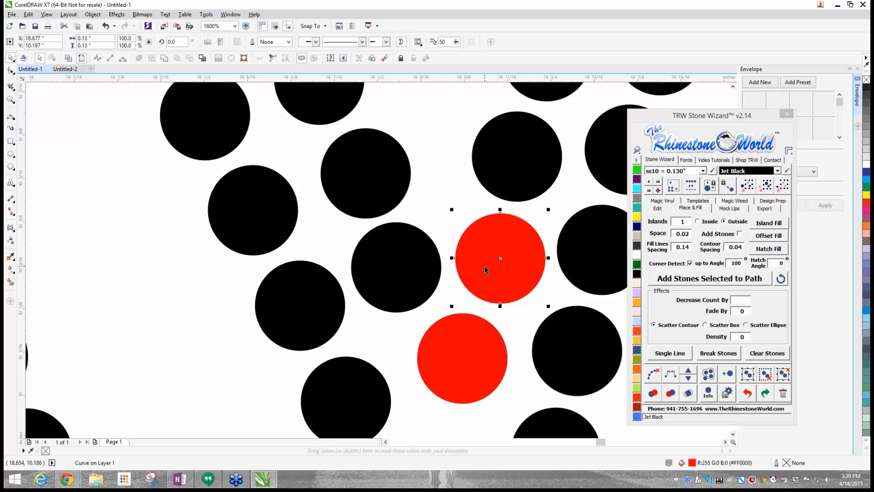
pyautogui.click(637, 274)
pyautogui.click(459, 335)
pyautogui.press('Delete')
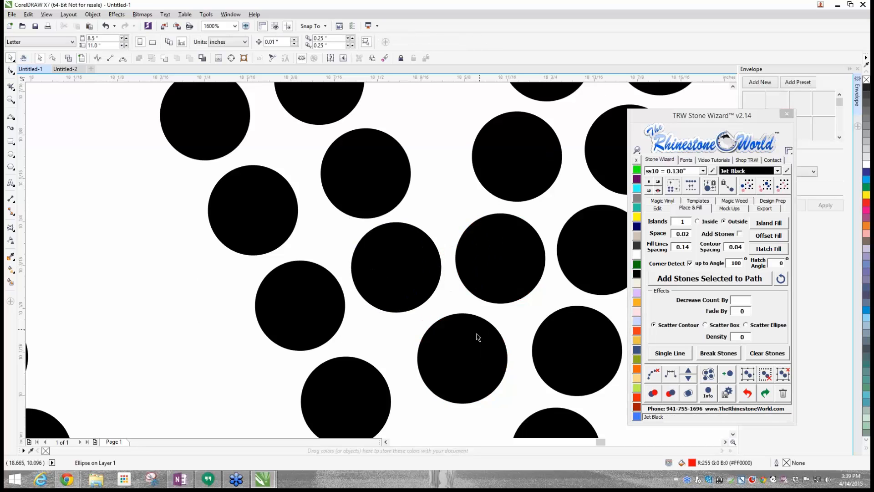
# - At the right corner of the left maraca's top crescent, space out the crowded stones, recolour one red stone Jet Black and delete the other
pyautogui.scroll(-2, 480, 299)
pyautogui.scroll(-2, 376, 279)
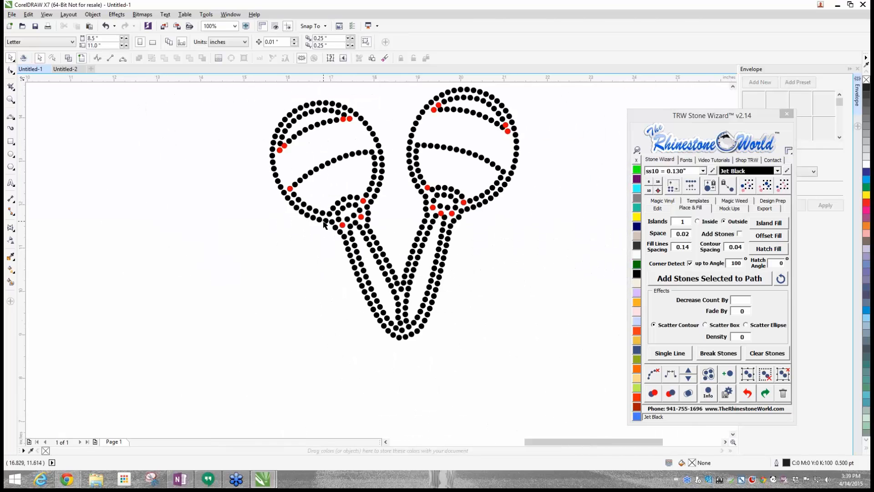
pyautogui.scroll(2, 360, 240)
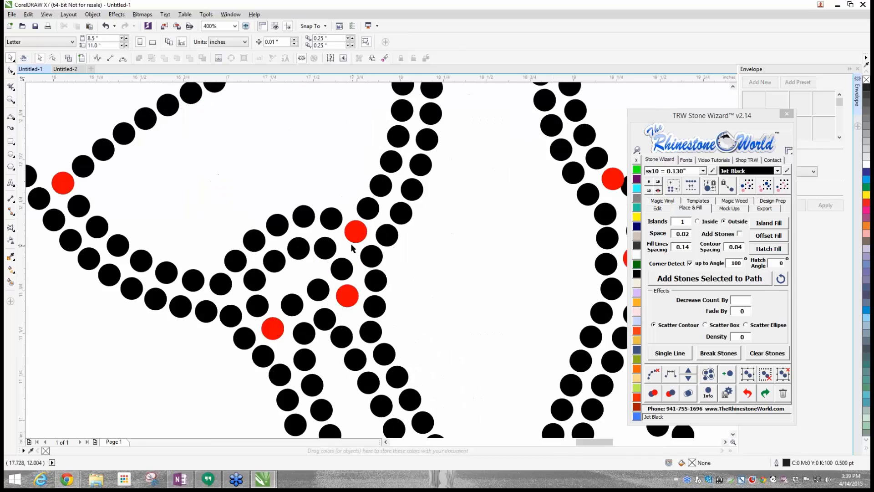
pyautogui.scroll(-2, 349, 242)
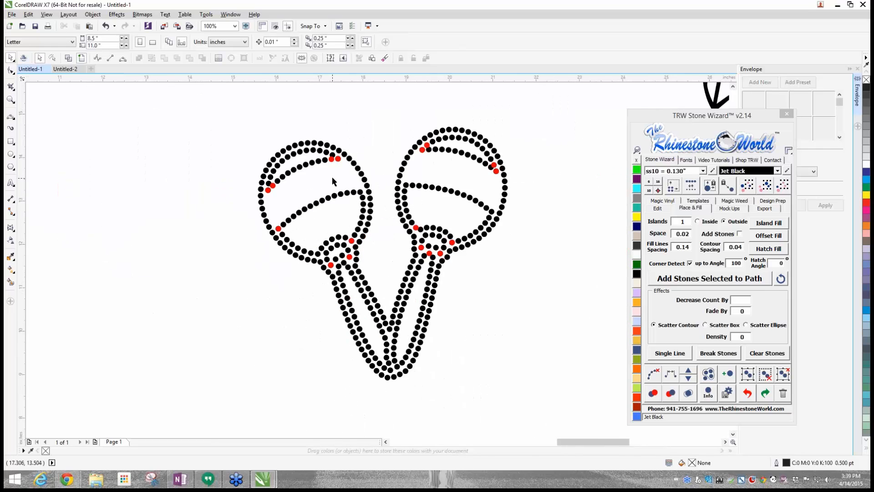
pyautogui.scroll(1, 320, 168)
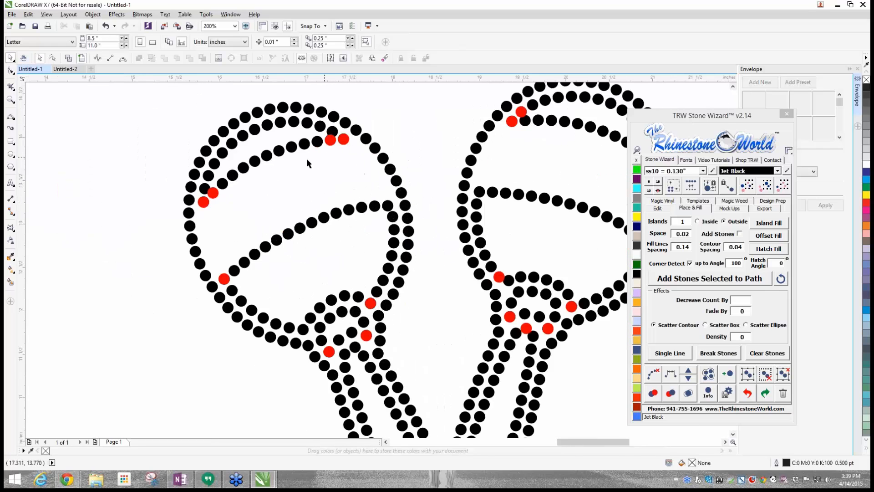
pyautogui.scroll(2, 331, 133)
pyautogui.moveTo(330, 151); pyautogui.dragTo(332, 174)
pyautogui.moveTo(341, 142); pyautogui.dragTo(341, 134)
pyautogui.moveTo(340, 177); pyautogui.dragTo(339, 164)
pyautogui.click(367, 167)
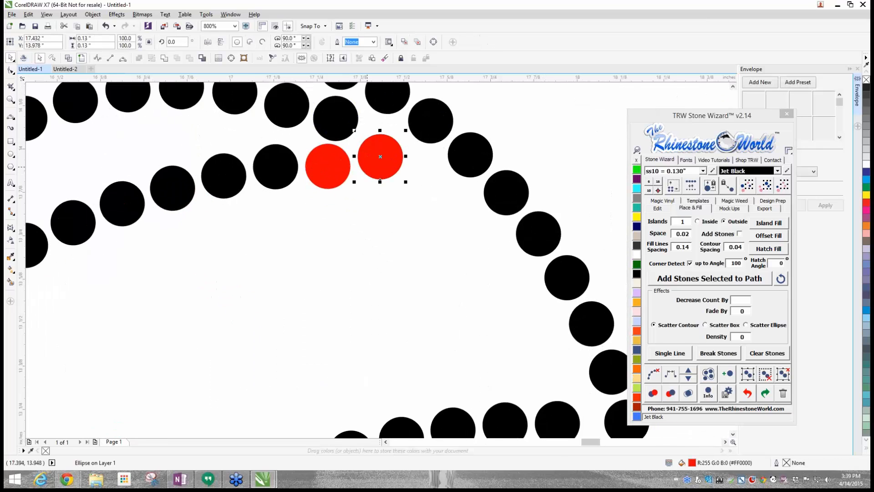
pyautogui.click(338, 172)
pyautogui.click(637, 273)
pyautogui.click(380, 156)
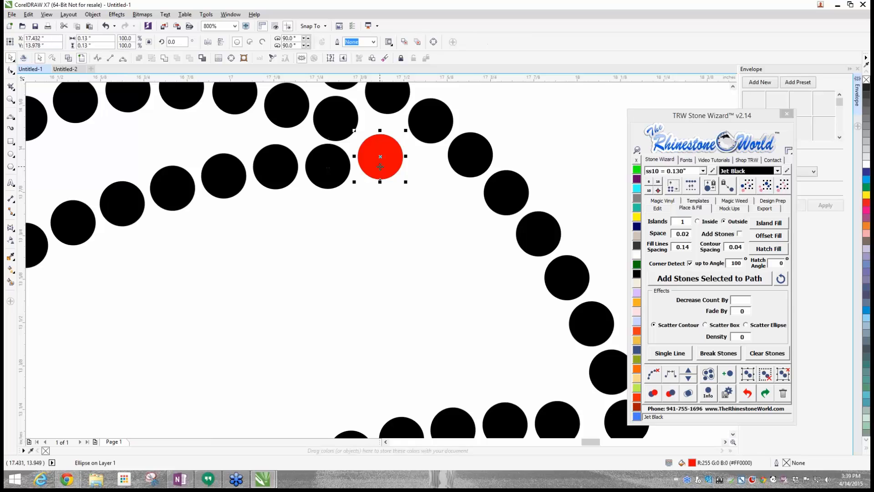
pyautogui.press('Delete')
# - At the left corner of the left maraca's top crescent, nudge the upper red stone, recolour it Jet Black and delete the lower red duplicate
pyautogui.scroll(-2, 380, 166)
pyautogui.scroll(3, 263, 204)
pyautogui.moveTo(185, 316); pyautogui.dragTo(191, 321)
pyautogui.scroll(-2, 98, 279)
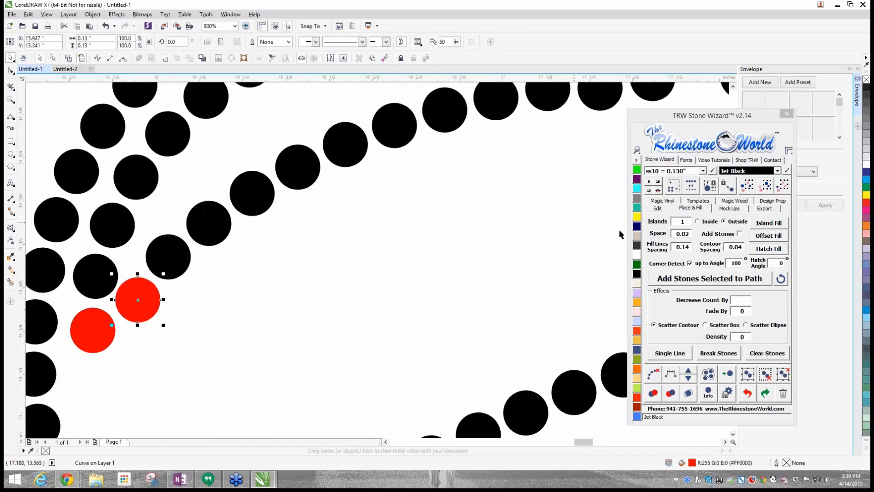
pyautogui.click(637, 274)
pyautogui.press('Escape')
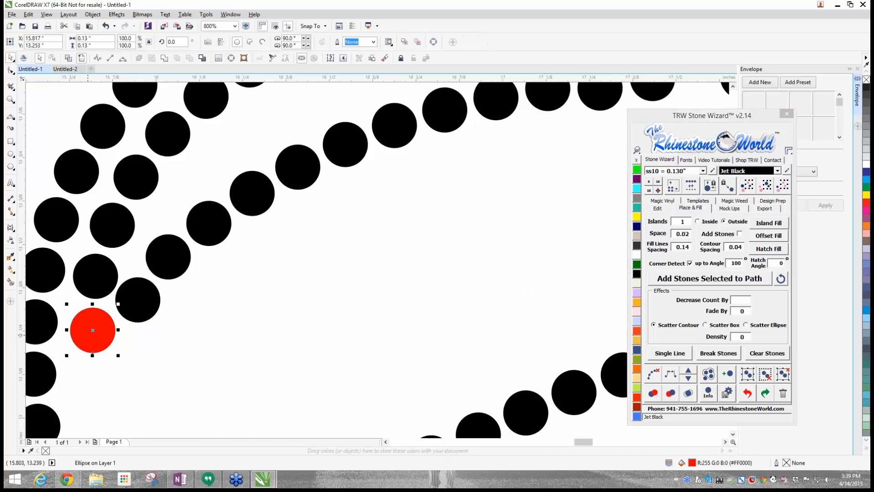
pyautogui.scroll(-2, 91, 337)
# - Delete the remaining red duplicate stones at the left maraca's lower section corner and around its neck
pyautogui.scroll(2, 109, 412)
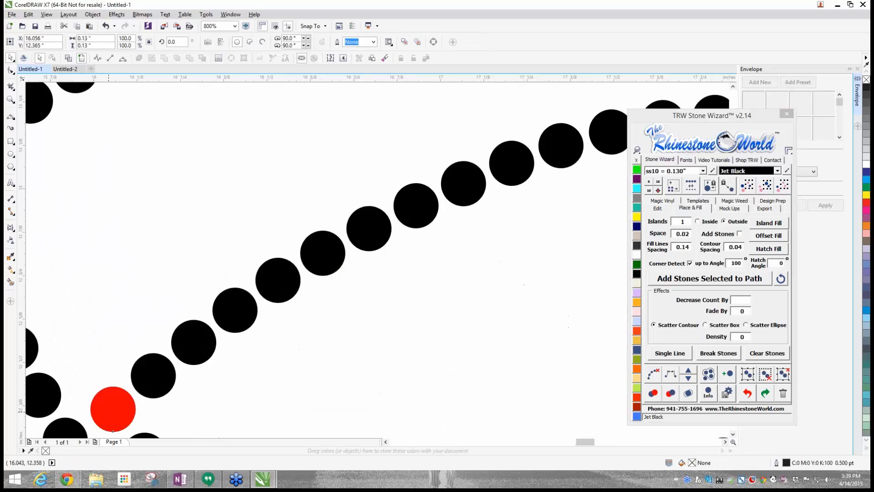
pyautogui.scroll(-4, 144, 435)
pyautogui.scroll(3, 143, 436)
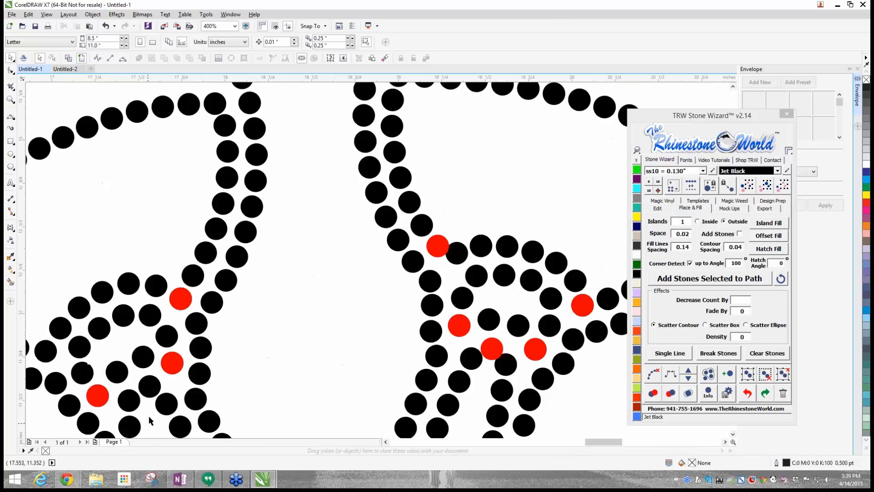
pyautogui.click(171, 368)
pyautogui.press('Delete')
pyautogui.click(183, 301)
pyautogui.press('Delete')
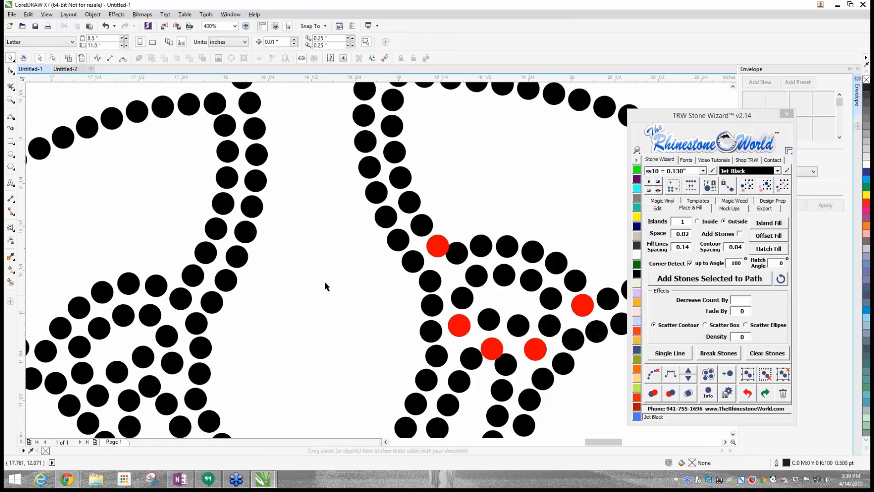
# - Move the red stone at the upper-left of the right maraca's neck clear of its neighbour and recolour it Jet Black
pyautogui.scroll(2, 439, 245)
pyautogui.click(439, 245)
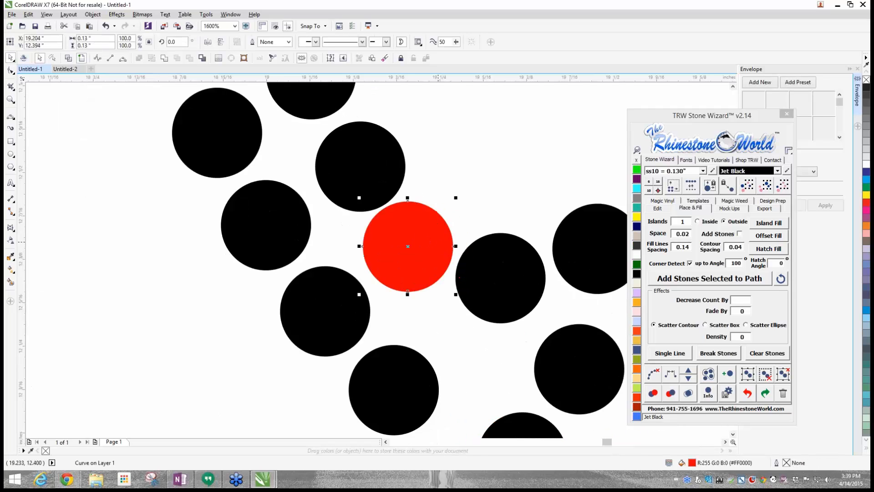
pyautogui.click(636, 276)
pyautogui.click(450, 185)
pyautogui.scroll(-3, 449, 186)
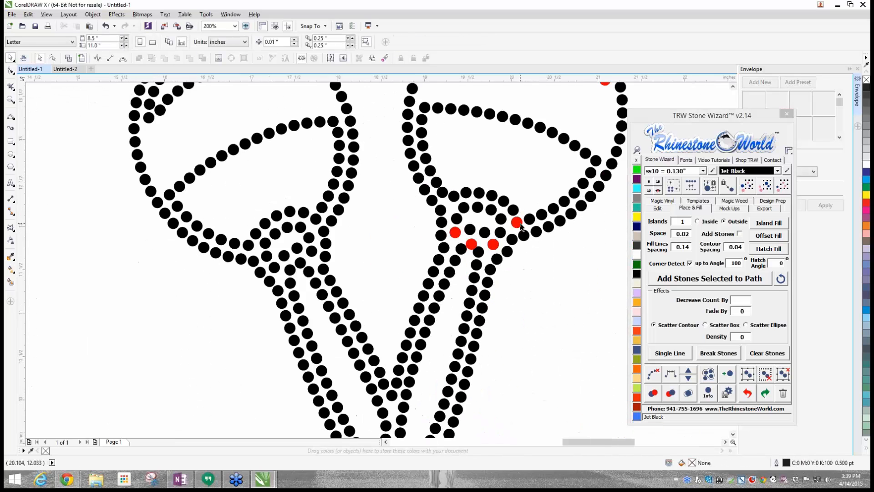
# - Delete the two red duplicate stones on the right side of the right maraca's neck
pyautogui.scroll(3, 519, 224)
pyautogui.click(517, 225)
pyautogui.press('Delete')
pyautogui.click(315, 385)
pyautogui.press('Delete')
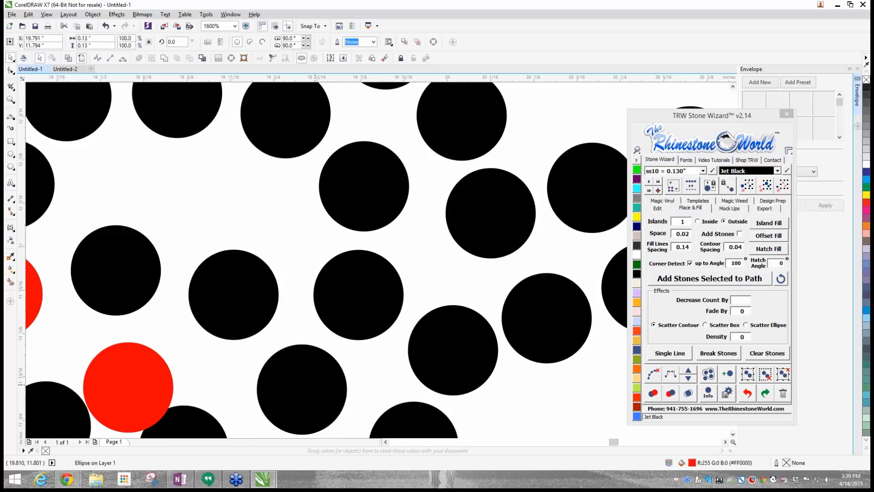
# - Move the red stone at the left of the right maraca's neck clear of its neighbours, recolour it Jet Black and delete the red stone beside it
pyautogui.click(142, 383)
pyautogui.moveTo(142, 383); pyautogui.dragTo(142, 360)
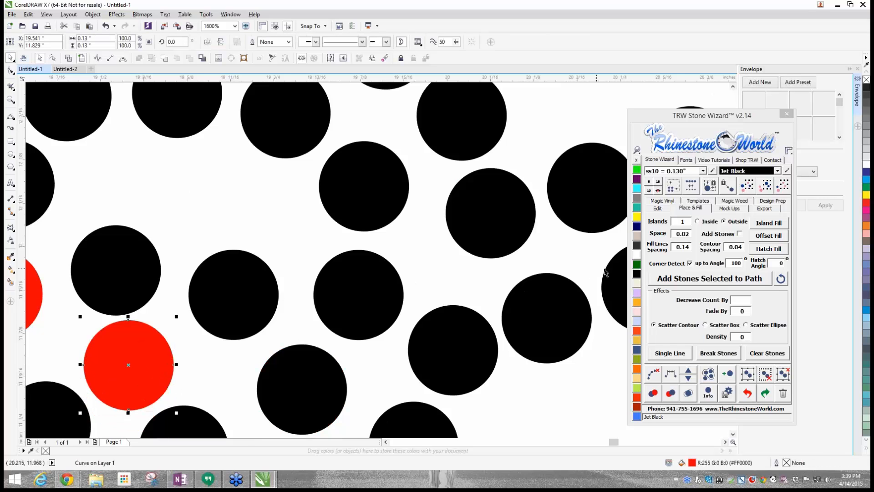
pyautogui.click(636, 274)
pyautogui.click(106, 324)
pyautogui.scroll(-3, 223, 357)
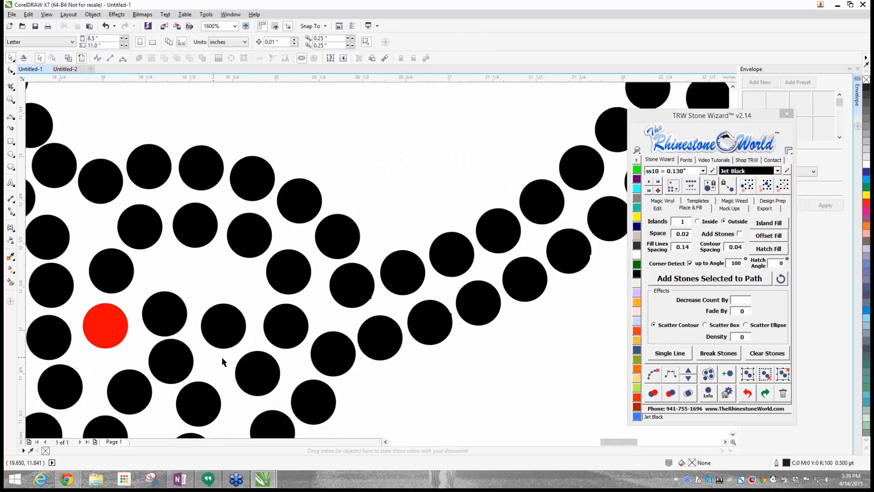
pyautogui.scroll(4, 160, 343)
pyautogui.scroll(-6, 249, 347)
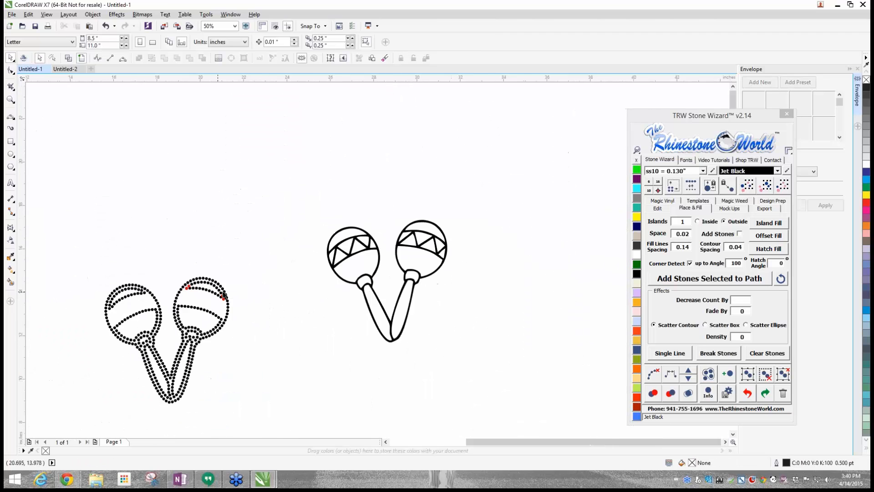
# - At the right corner of the right maraca's top crescent, delete one red duplicate, shift the other clear and recolour it Jet Black
pyautogui.scroll(8, 249, 347)
pyautogui.click(247, 347)
pyautogui.press('Delete')
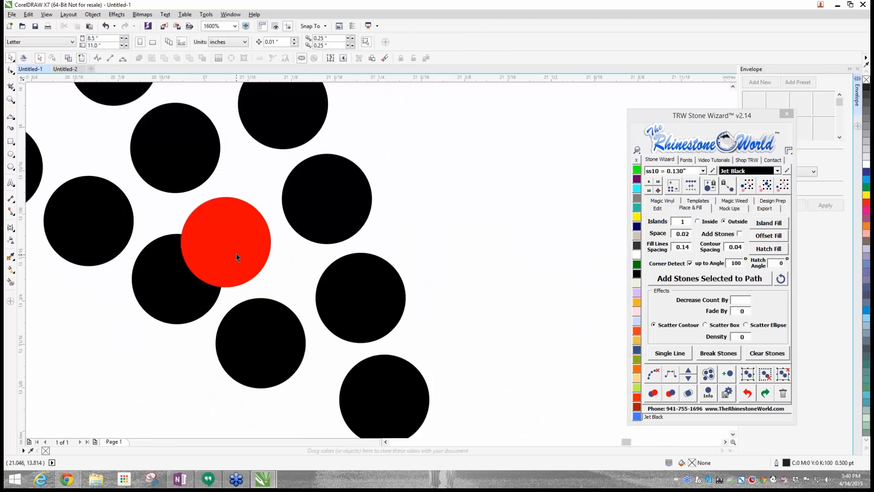
pyautogui.moveTo(238, 255); pyautogui.dragTo(246, 241)
pyautogui.moveTo(188, 300); pyautogui.dragTo(171, 323)
pyautogui.click(228, 244)
pyautogui.click(636, 275)
pyautogui.click(573, 296)
pyautogui.scroll(-3, 572, 296)
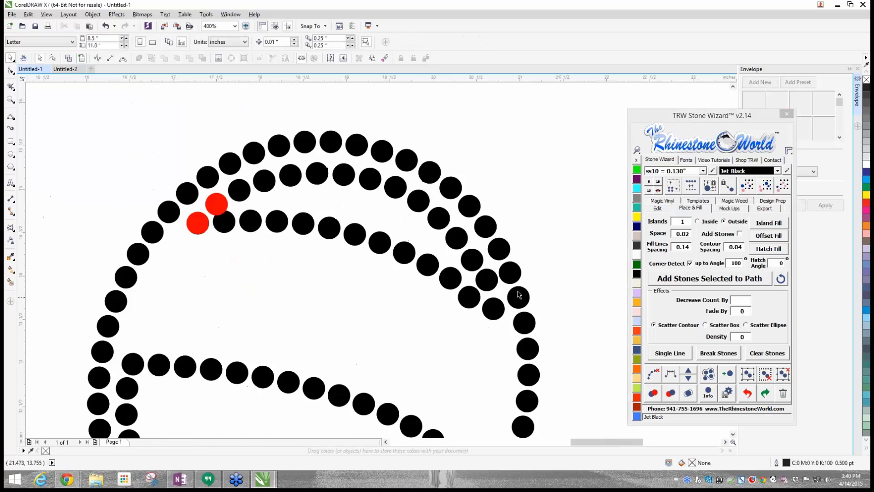
# - At the left corner of the right maraca's top crescent, nudge the upper red stone clear, recolour it Jet Black and delete the lower red duplicate
pyautogui.scroll(2, 380, 249)
pyautogui.scroll(2, 421, 255)
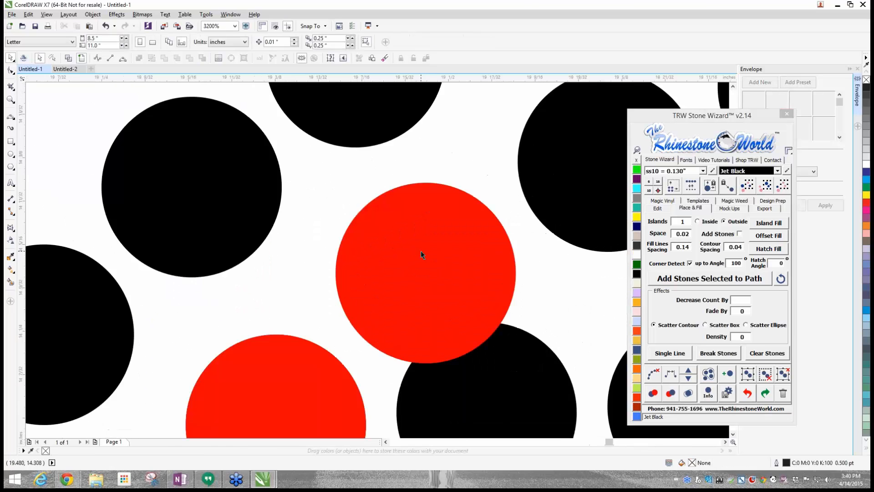
pyautogui.click(419, 214)
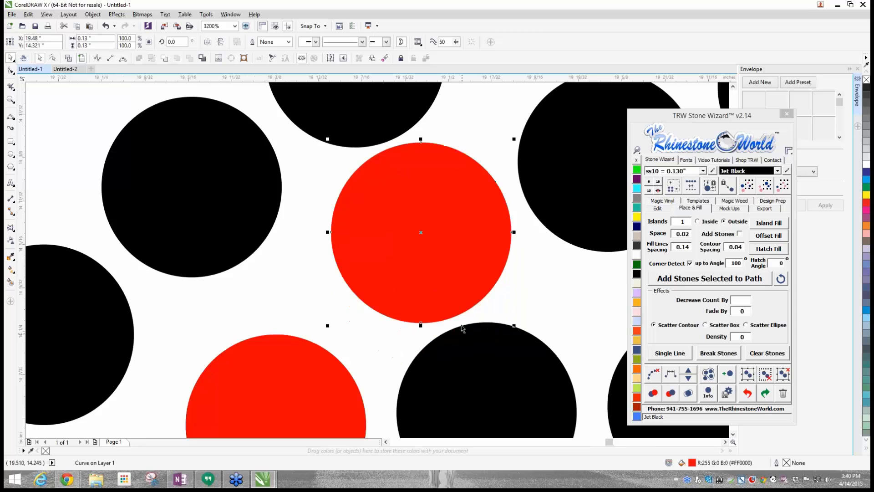
pyautogui.click(637, 274)
pyautogui.click(336, 392)
pyautogui.press('Delete')
pyautogui.scroll(-4, 311, 330)
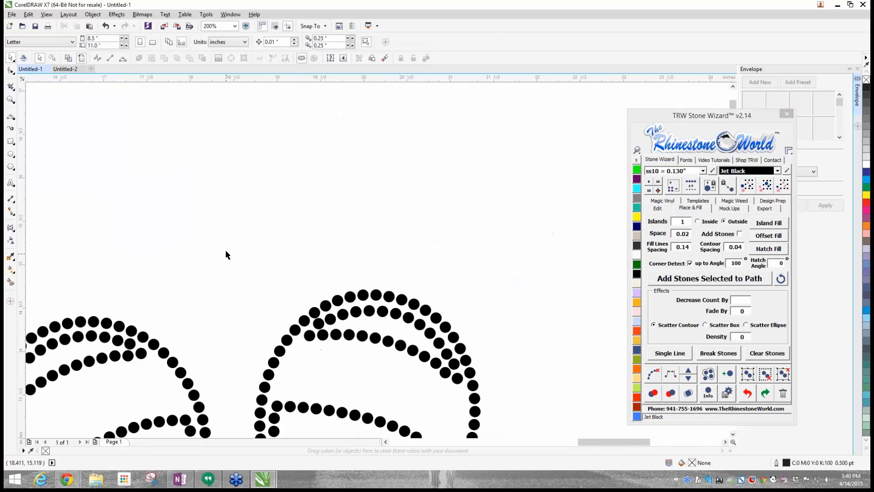
# - Ungroup all stones of the stoned maracas and recolour them Topaz
pyautogui.scroll(-2, 228, 250)
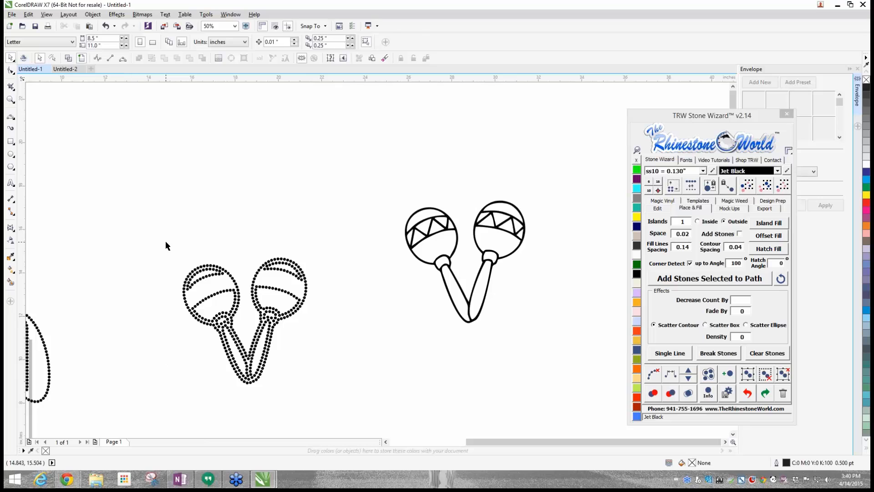
pyautogui.moveTo(163, 228); pyautogui.dragTo(336, 412)
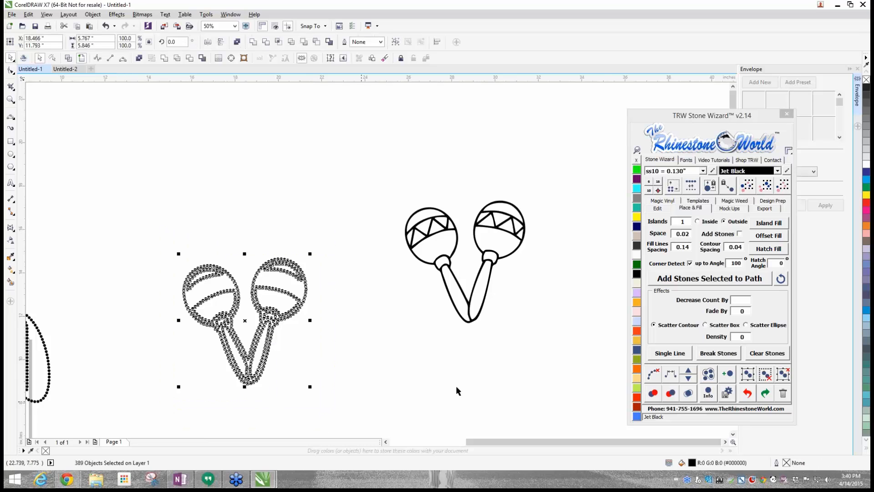
pyautogui.click(784, 375)
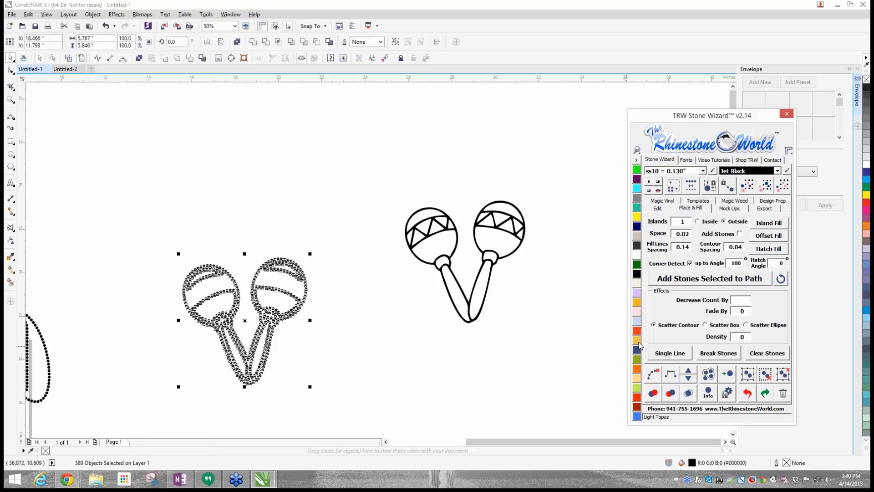
pyautogui.click(777, 171)
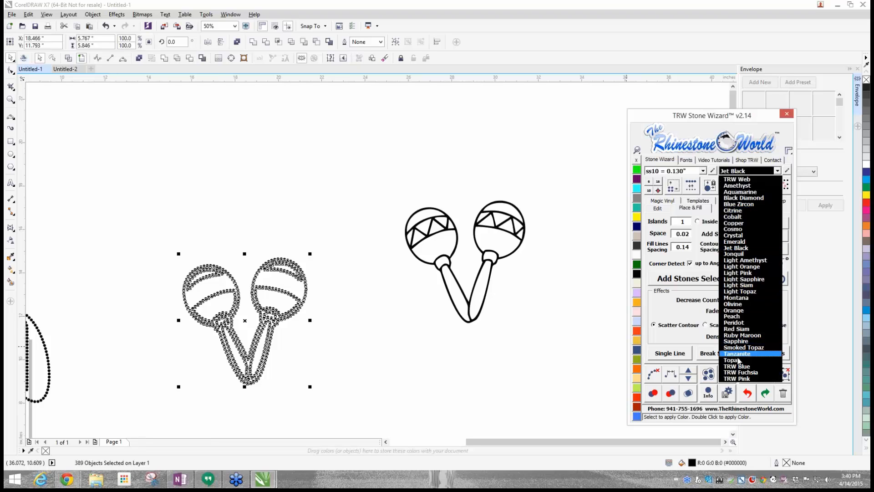
pyautogui.click(742, 360)
pyautogui.click(520, 368)
# - Move all the Topaz maraca stones into the gap between the words CINCO and MAYO
pyautogui.scroll(-3, 397, 295)
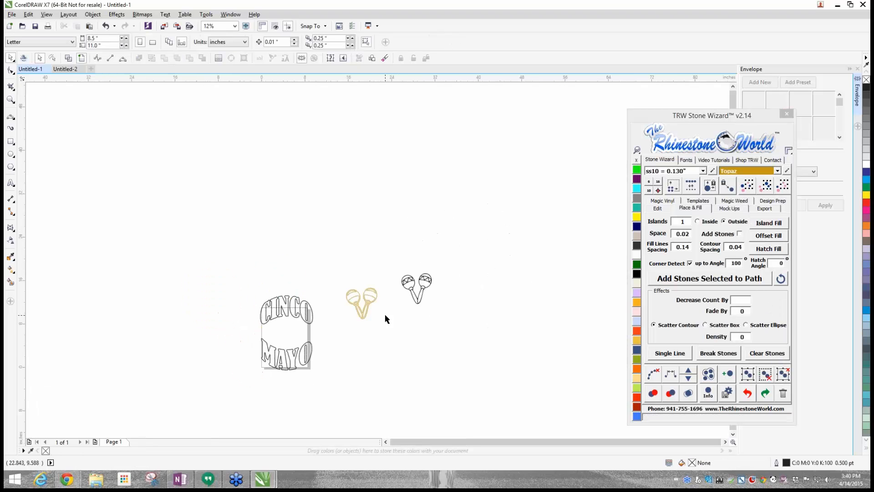
pyautogui.moveTo(336, 267); pyautogui.dragTo(383, 332)
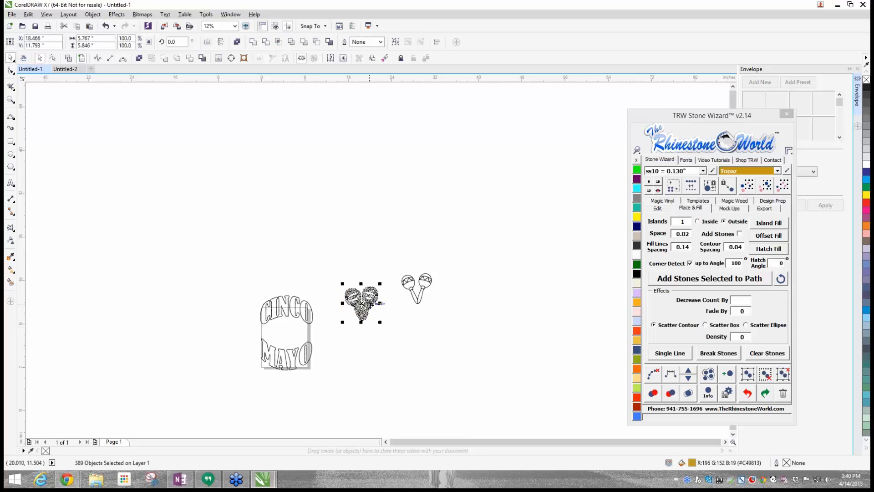
pyautogui.moveTo(361, 304); pyautogui.dragTo(283, 330)
pyautogui.scroll(3, 294, 333)
# - Nudge the maracas left and down until they are centred at about X 4.37, Y 6.24 inches between the two words
pyautogui.press('Left')
pyautogui.press('Left')
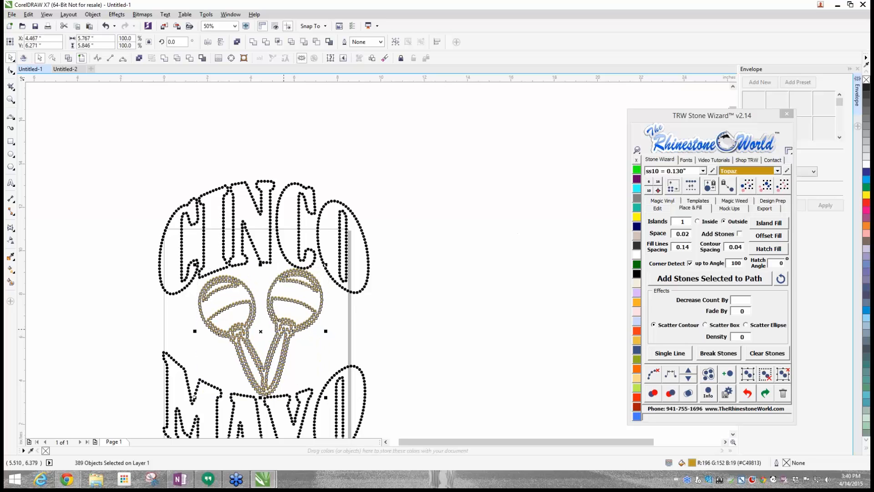
pyautogui.press('Down')
pyautogui.press('Down')
pyautogui.press('Down')
pyautogui.press('Left')
pyautogui.press('Left')
pyautogui.press('Left')
pyautogui.press('Left')
pyautogui.press('Left')
pyautogui.press('Left')
pyautogui.press('Left')
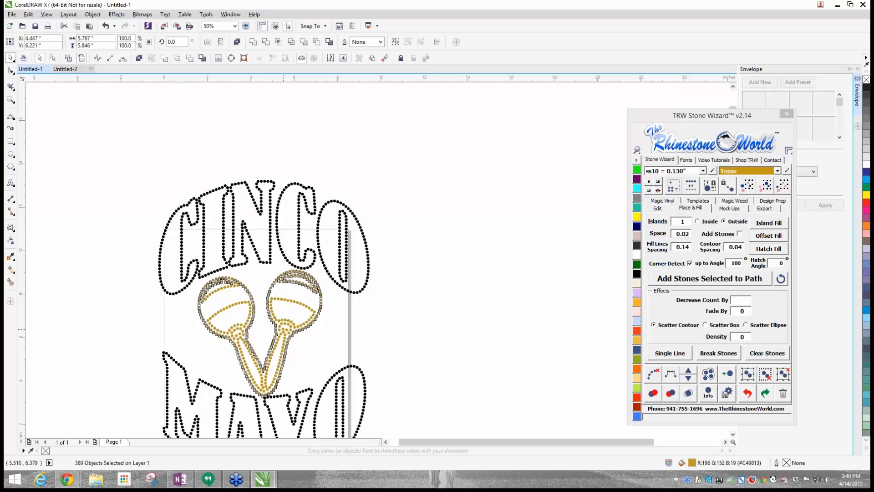
pyautogui.press('Down')
pyautogui.press('Down')
pyautogui.press('Down')
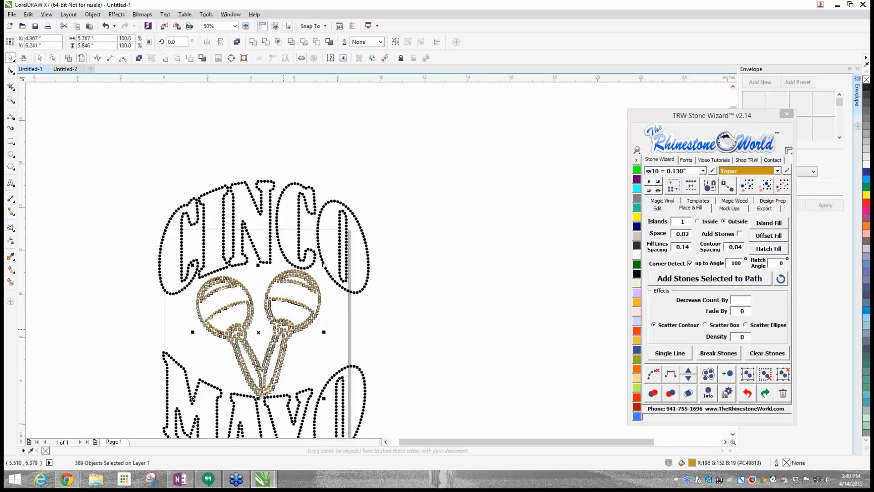
pyautogui.click(441, 296)
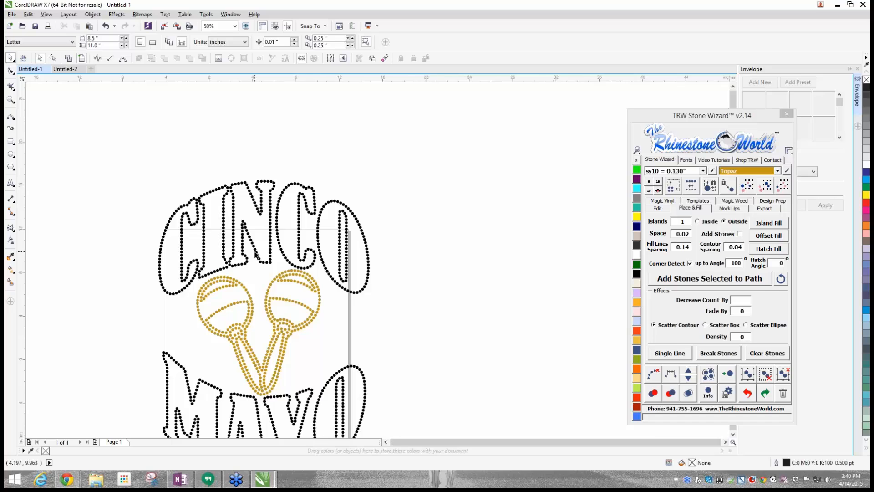
# - Recolour the stones in the upper half of the word CINCO Emerald
pyautogui.scroll(-3, 234, 223)
pyautogui.scroll(2, 233, 223)
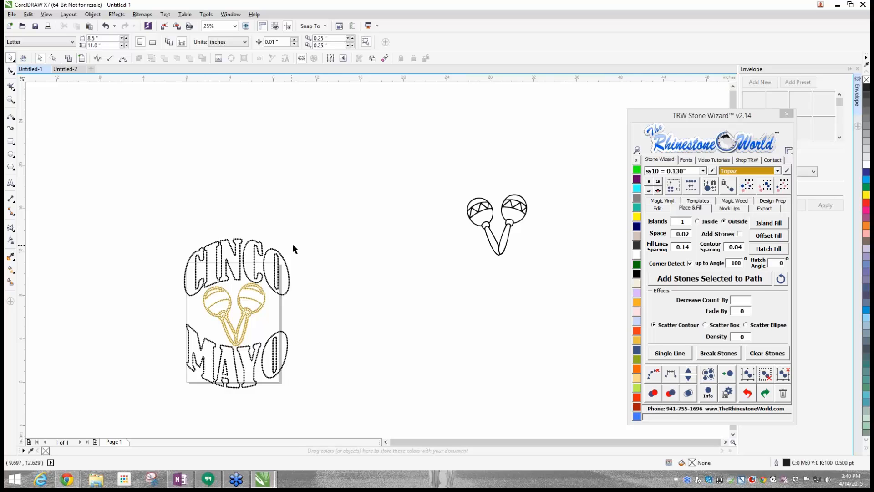
pyautogui.moveTo(131, 209); pyautogui.dragTo(326, 269)
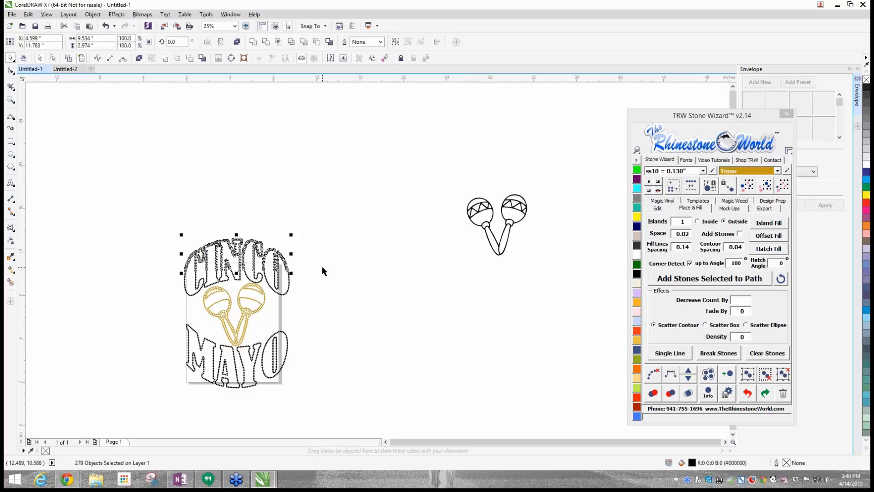
pyautogui.click(636, 264)
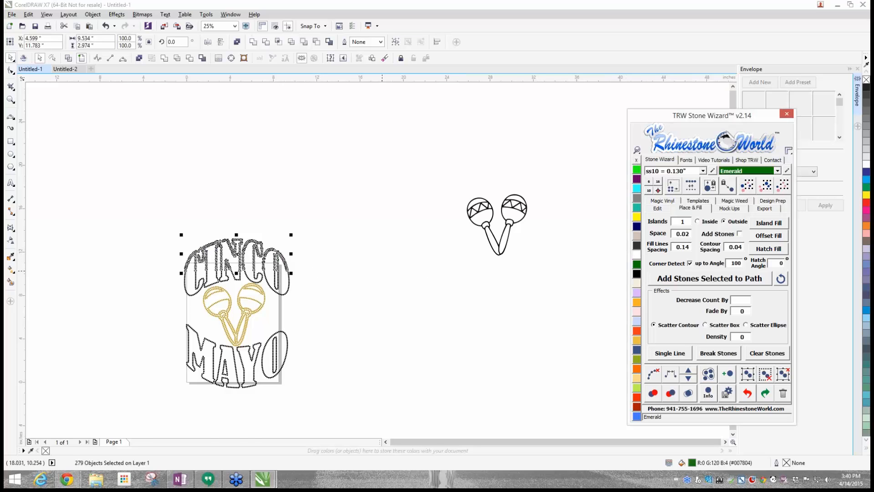
# - Group all the Topaz stones of the two maracas
pyautogui.scroll(1, 307, 290)
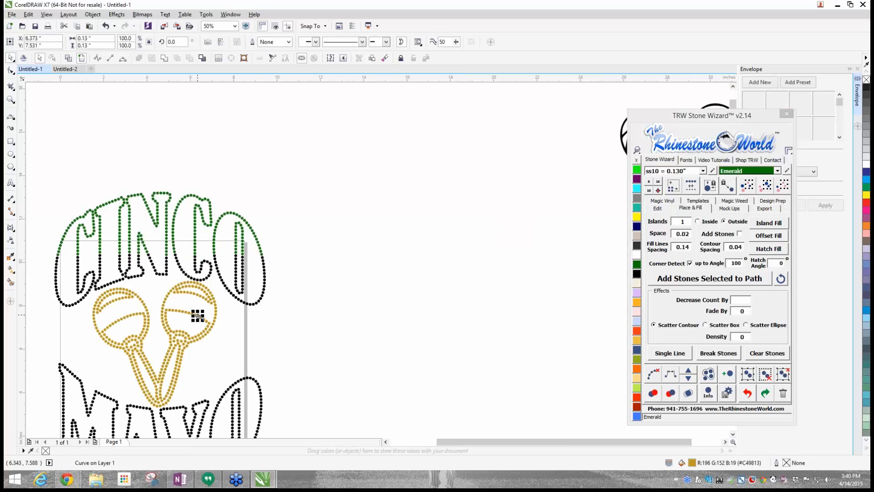
pyautogui.click(131, 323)
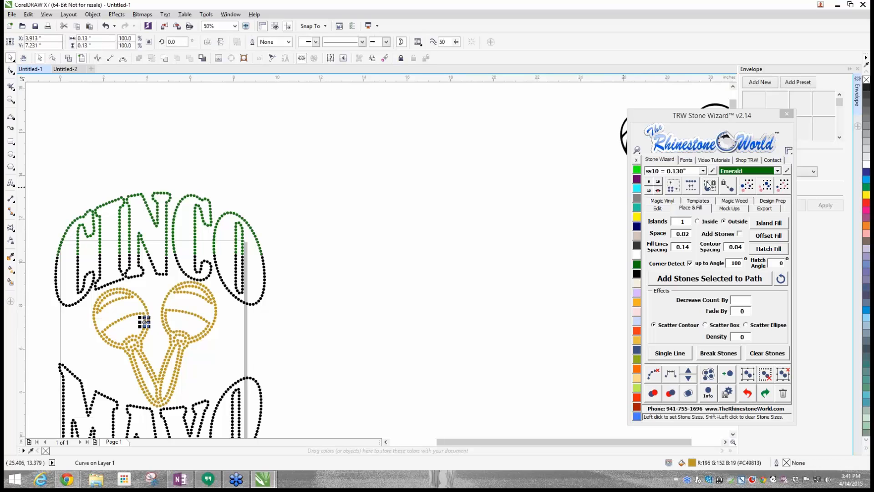
pyautogui.click(762, 301)
pyautogui.click(748, 375)
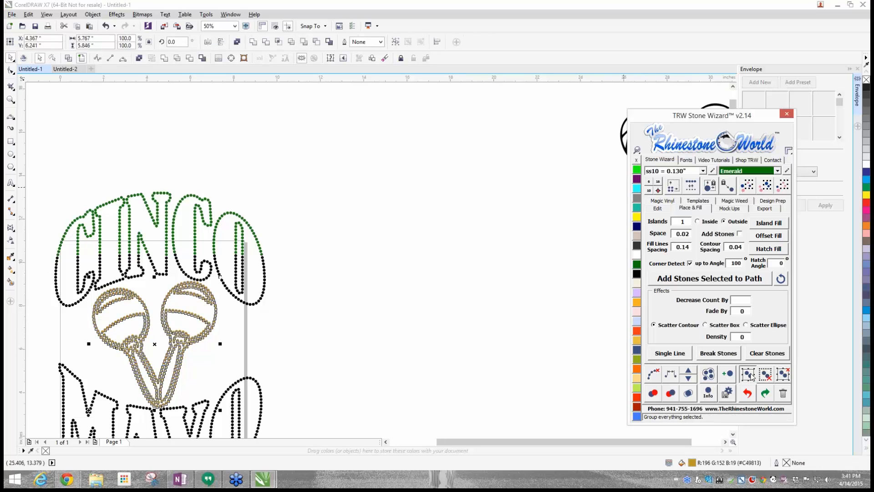
# - Move the maracas away from the words and return them to their place between CINCO and MAYO
pyautogui.click(470, 349)
pyautogui.moveTo(180, 344); pyautogui.dragTo(400, 186)
pyautogui.moveTo(376, 239); pyautogui.dragTo(411, 286)
pyautogui.moveTo(484, 232); pyautogui.dragTo(182, 338)
pyautogui.click(406, 284)
# - Recolour the stones in the lower half of the word MAYO Amethyst
pyautogui.scroll(-1, 277, 272)
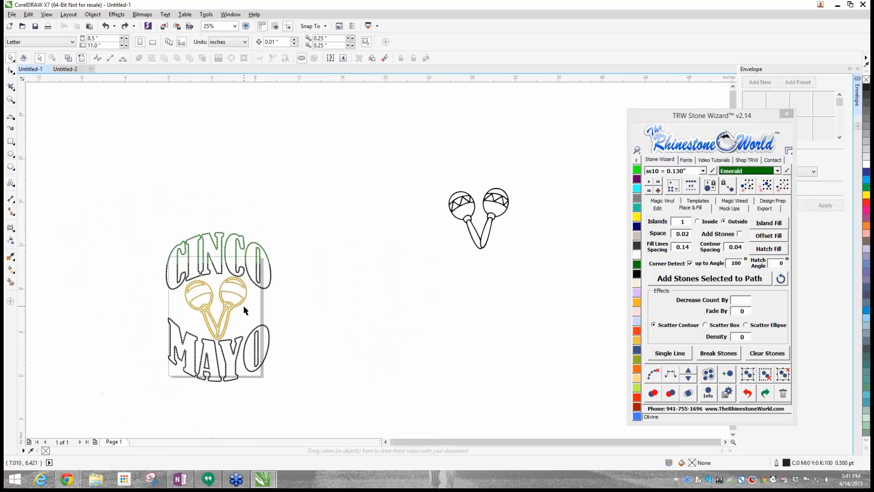
pyautogui.scroll(2, 246, 308)
pyautogui.scroll(-2, 250, 222)
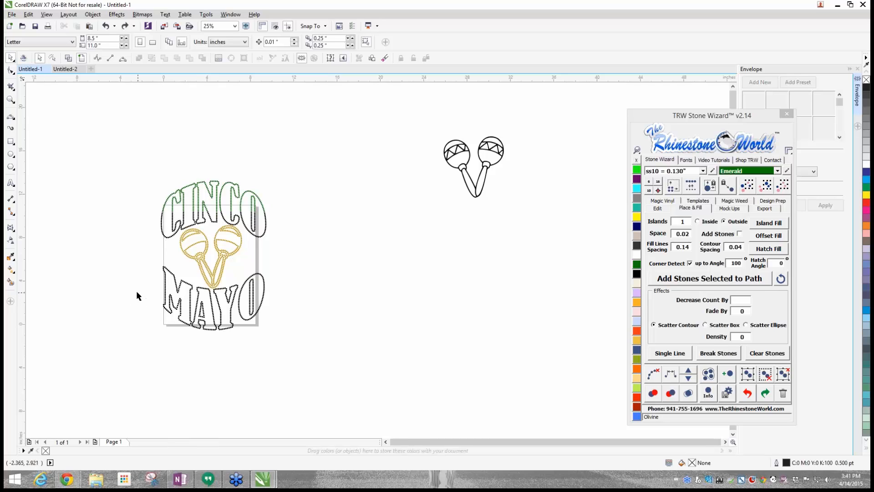
pyautogui.moveTo(135, 292); pyautogui.dragTo(306, 390)
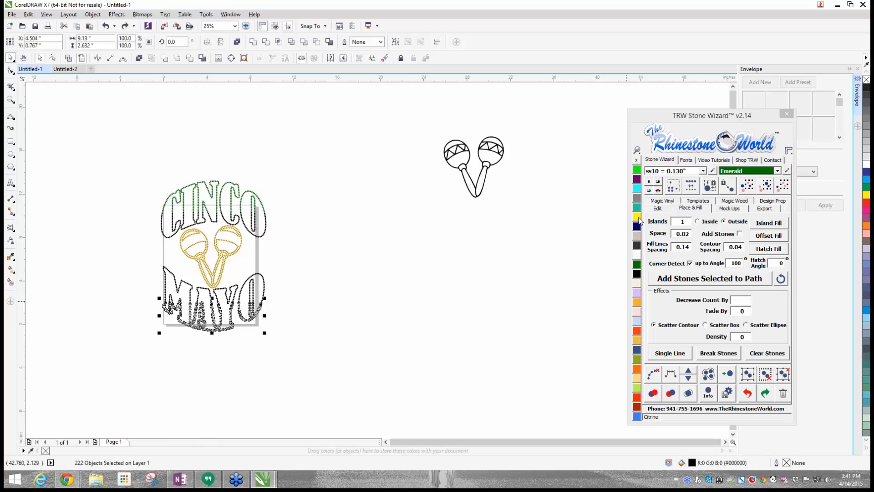
pyautogui.click(636, 180)
pyautogui.click(274, 312)
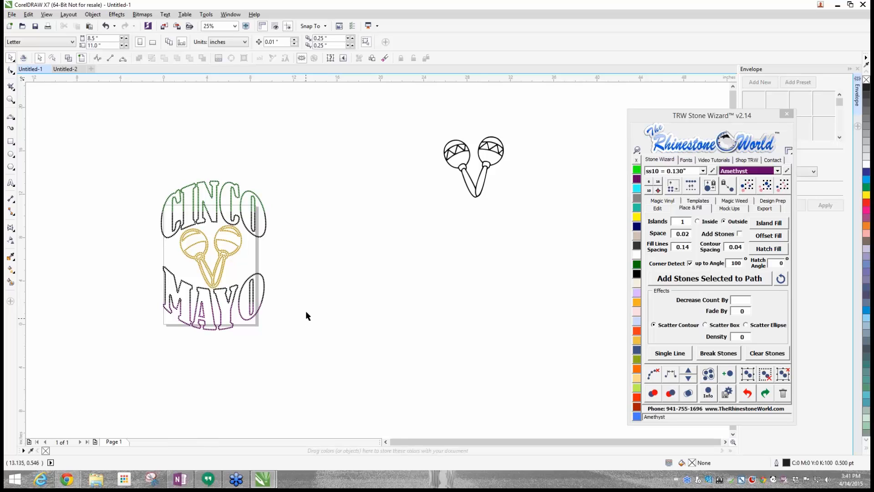
# - Delete the original black maracas artwork beside the rhinestone design
pyautogui.moveTo(364, 111); pyautogui.dragTo(584, 238)
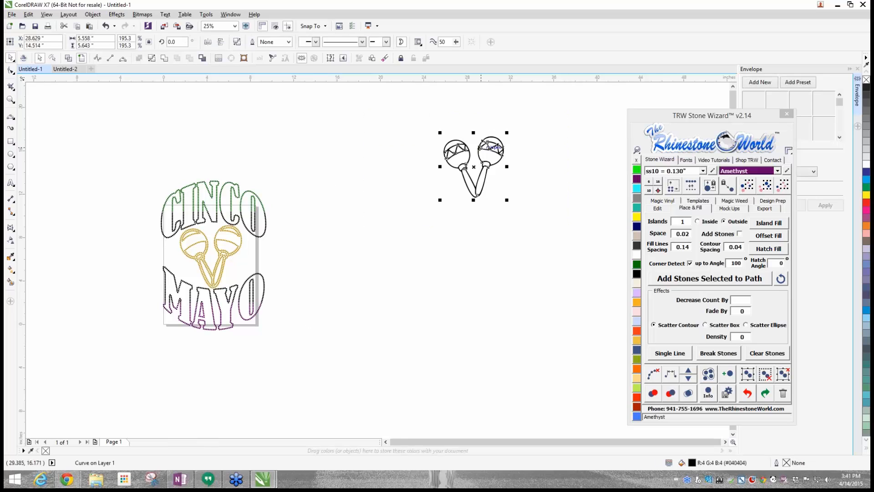
pyautogui.press('Delete')
# - Draw a heart from the basic shapes, about 1.28 by 0.83 inches, and place it in the right maraca's middle band
pyautogui.scroll(1, 222, 232)
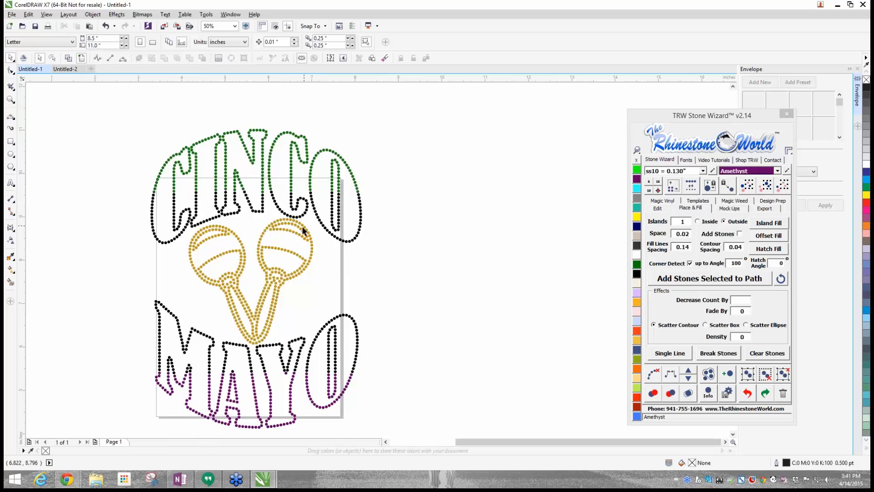
pyautogui.scroll(1, 303, 230)
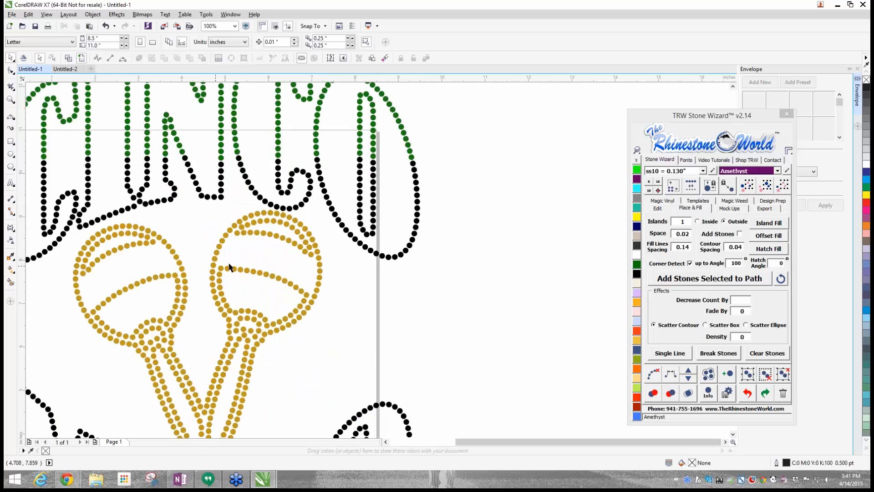
pyautogui.click(14, 171)
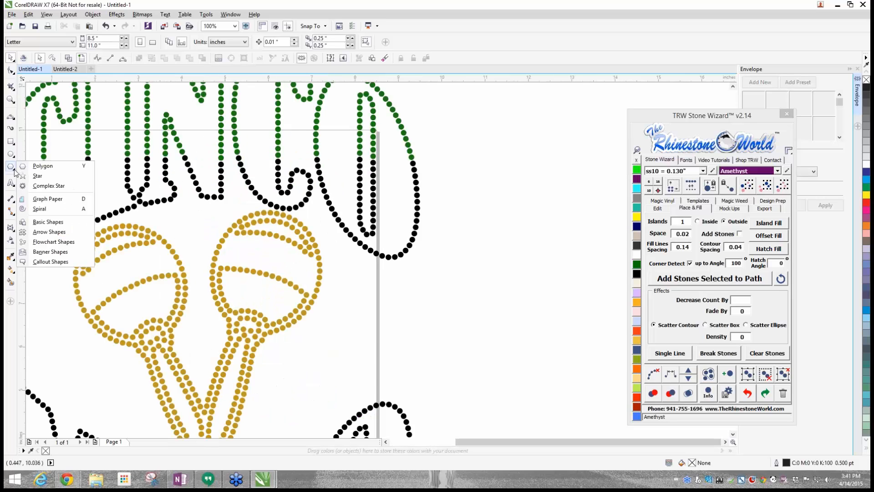
pyautogui.click(39, 222)
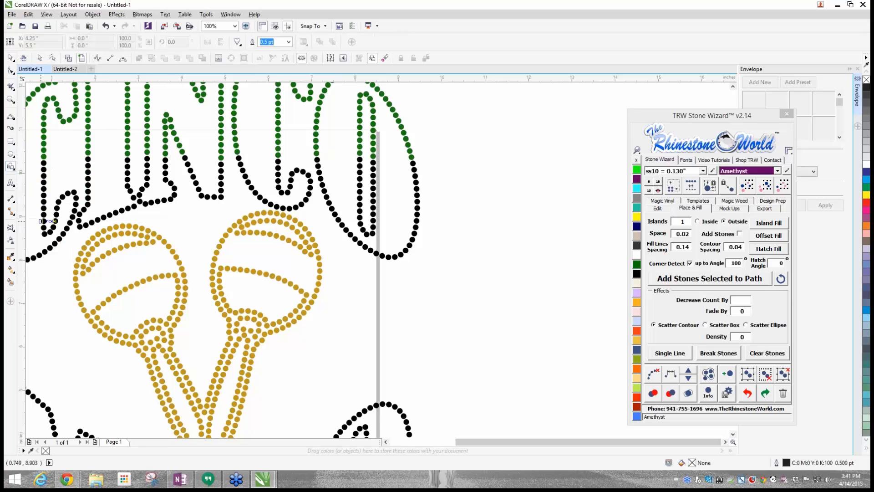
pyautogui.click(238, 42)
pyautogui.moveTo(485, 203); pyautogui.dragTo(267, 258)
pyautogui.click(9, 59)
# - Rotate the heart clockwise to about 341.7 degrees to follow the tilt of the right maraca
pyautogui.scroll(1, 266, 254)
pyautogui.click(282, 251)
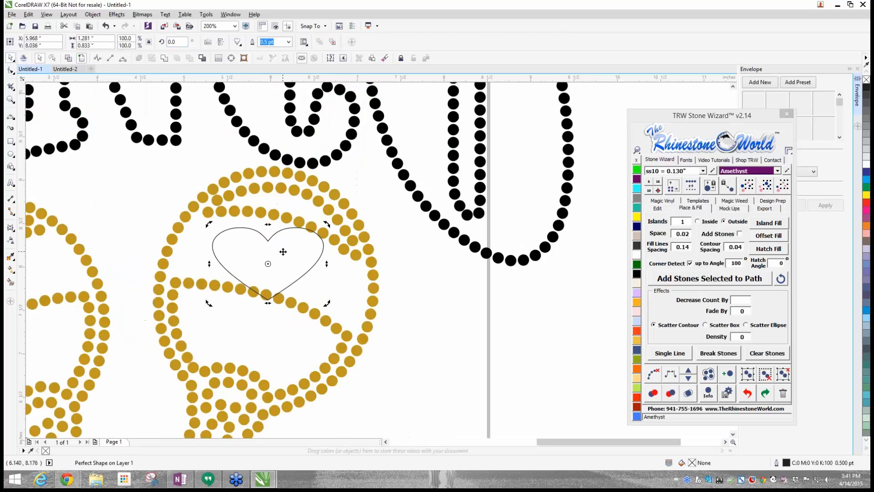
pyautogui.moveTo(328, 225); pyautogui.dragTo(329, 258)
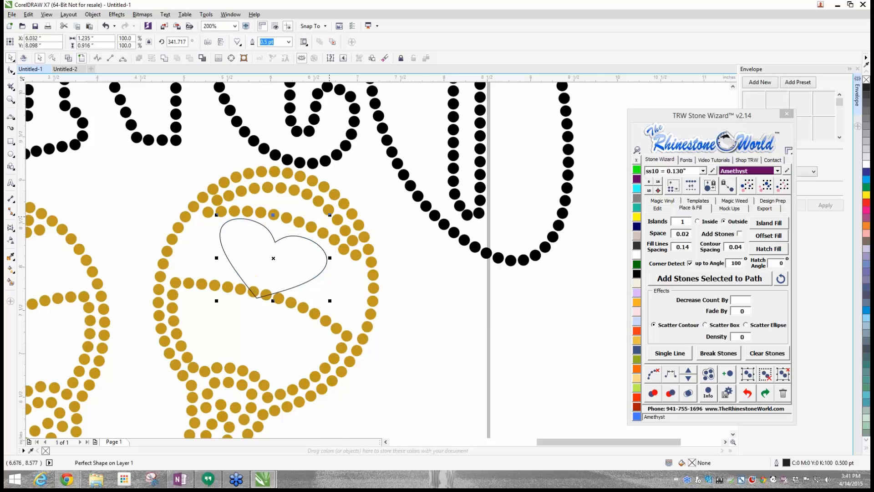
# - Shrink the heart, move it beside CINCO and convert its outline to loose ss10 Amethyst stones, about 1.01 by 0.79 inches overall
pyautogui.moveTo(330, 214); pyautogui.dragTo(299, 238)
pyautogui.moveTo(259, 271); pyautogui.dragTo(488, 212)
pyautogui.scroll(-2, 283, 250)
pyautogui.click(656, 276)
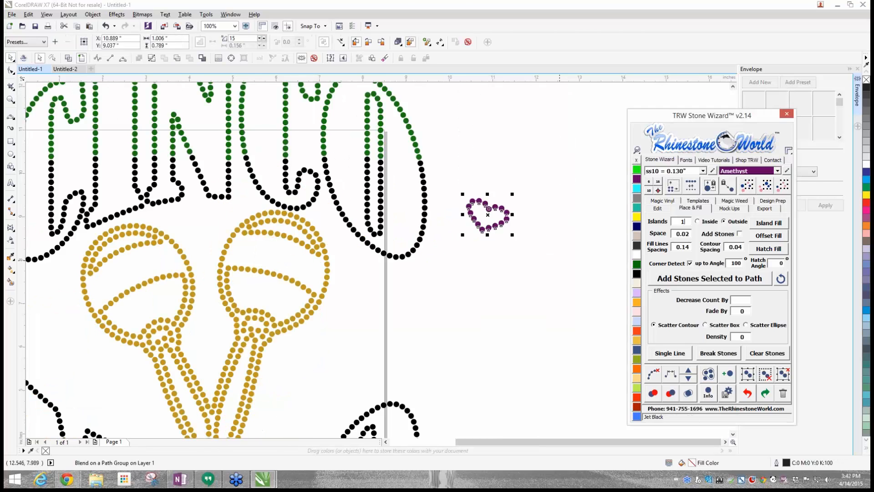
pyautogui.moveTo(464, 181); pyautogui.dragTo(522, 248)
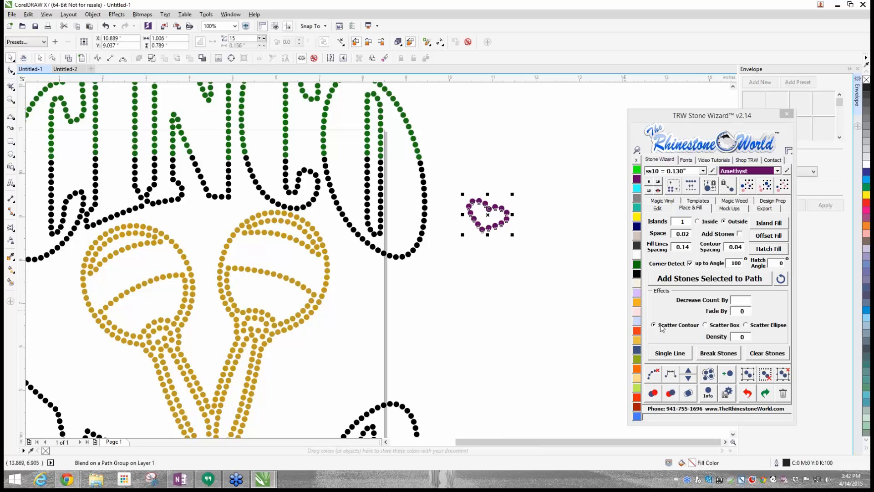
pyautogui.click(653, 374)
# - Place a spare copy of the stone heart alongside, and move the original stone heart into the right maraca's middle band
pyautogui.moveTo(488, 216); pyautogui.dragTo(545, 197)
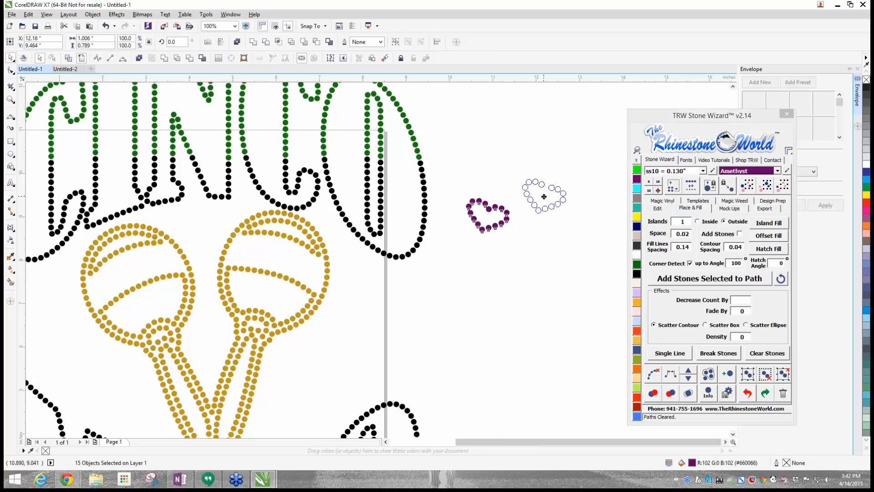
pyautogui.moveTo(453, 184); pyautogui.dragTo(512, 251)
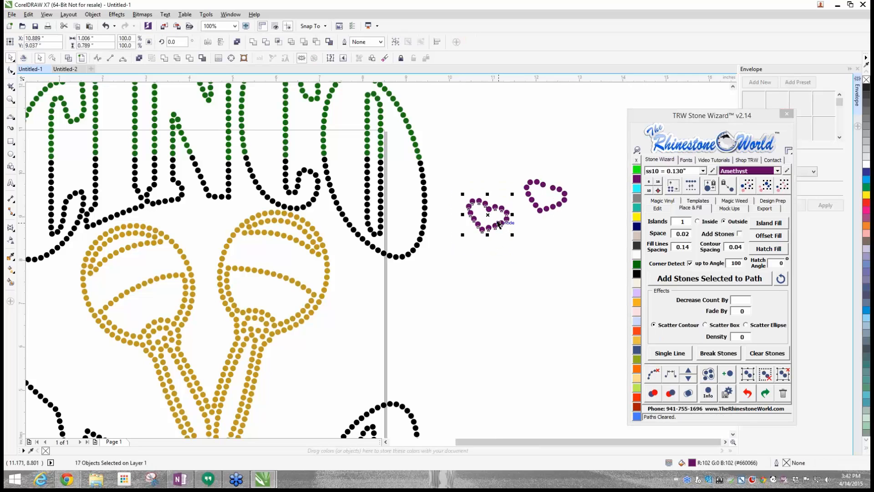
pyautogui.moveTo(489, 215); pyautogui.dragTo(278, 252)
pyautogui.click(417, 322)
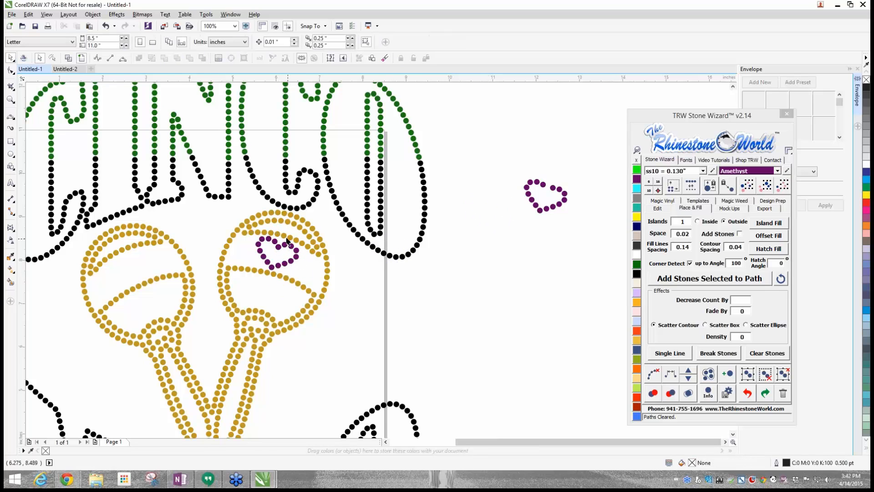
# - Reposition the stones around the notch of the right maraca's heart to deepen the notch and even out their spacing
pyautogui.scroll(5, 282, 245)
pyautogui.click(234, 287)
pyautogui.moveTo(242, 287); pyautogui.dragTo(237, 318)
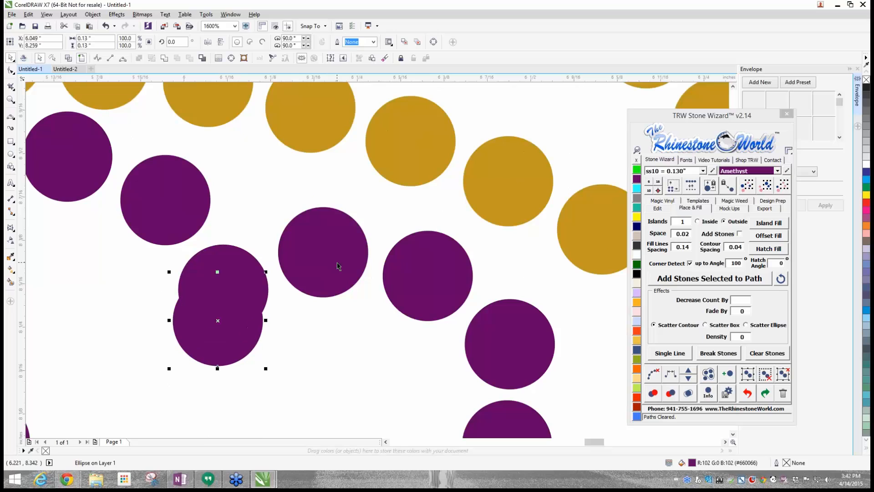
pyautogui.moveTo(323, 253); pyautogui.dragTo(326, 285)
pyautogui.moveTo(176, 222); pyautogui.dragTo(159, 247)
pyautogui.click(240, 228)
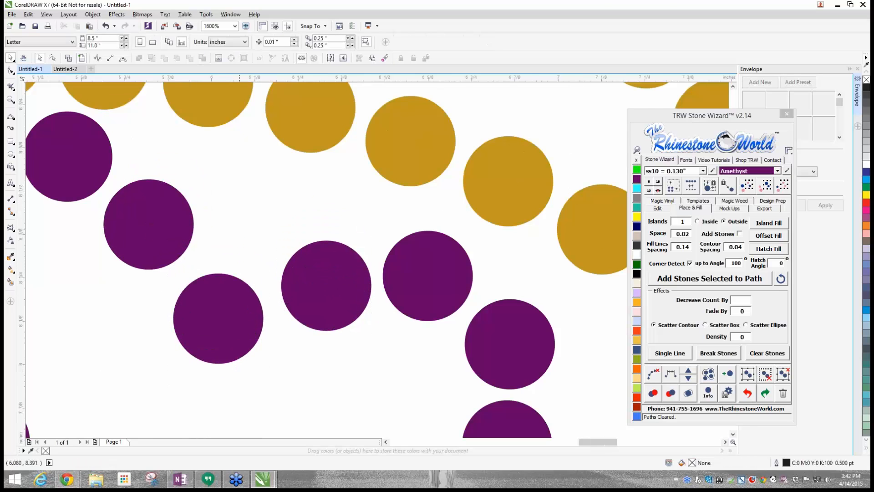
# - Fill the gap in the spare heart's notch with a duplicate of the neighbouring Amethyst stone
pyautogui.scroll(-3, 240, 228)
pyautogui.scroll(-1, 434, 307)
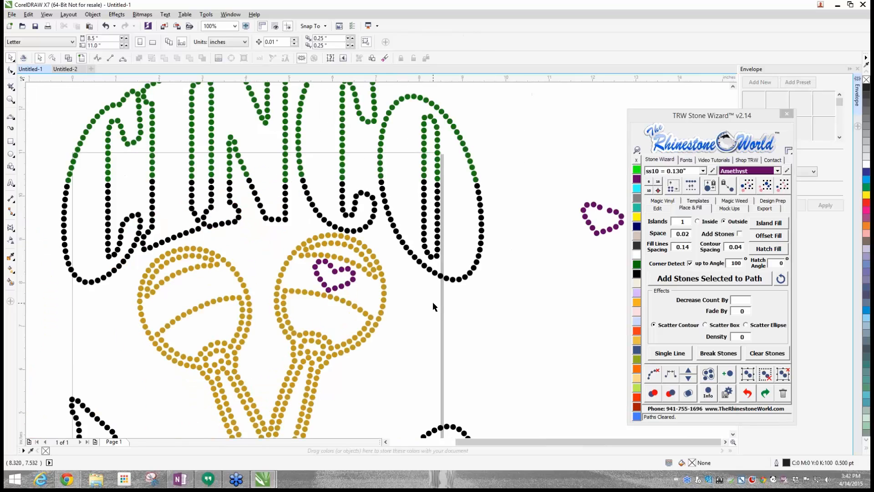
pyautogui.scroll(-1, 359, 279)
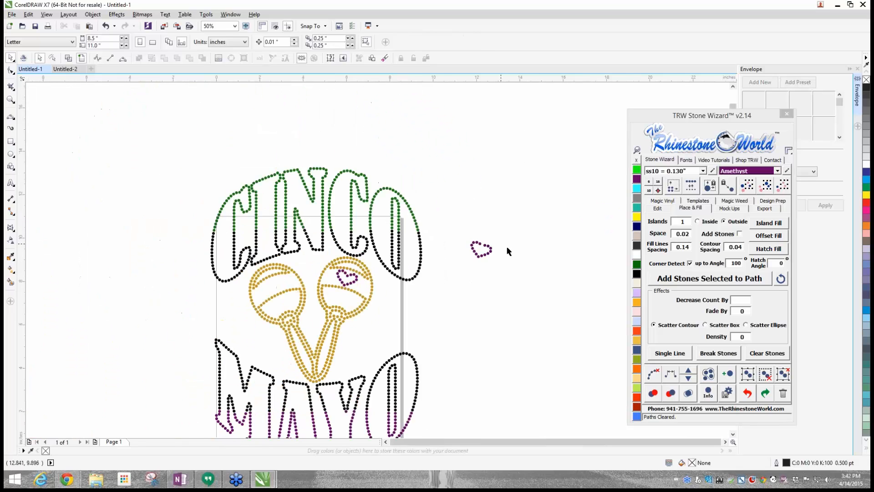
pyautogui.scroll(1, 504, 225)
pyautogui.scroll(3, 460, 246)
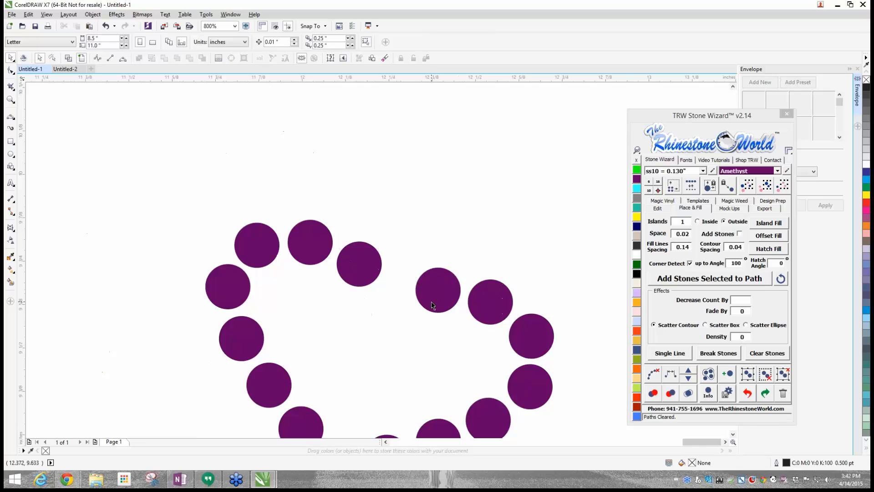
pyautogui.moveTo(431, 301); pyautogui.dragTo(380, 329)
pyautogui.moveTo(353, 274); pyautogui.dragTo(353, 277)
pyautogui.click(482, 235)
pyautogui.scroll(-2, 482, 233)
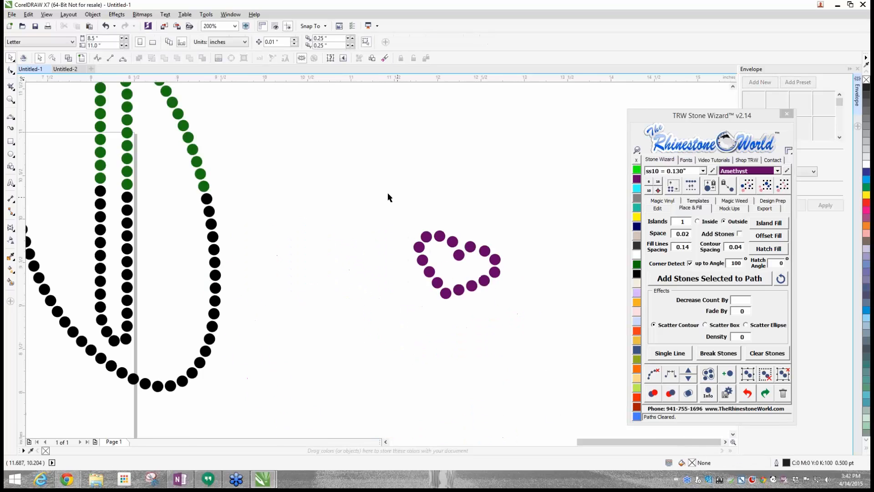
# - Group the spare heart's stones, rotate the group to about 45.5 degrees and place it in the left maraca's middle band
pyautogui.moveTo(389, 197); pyautogui.dragTo(512, 348)
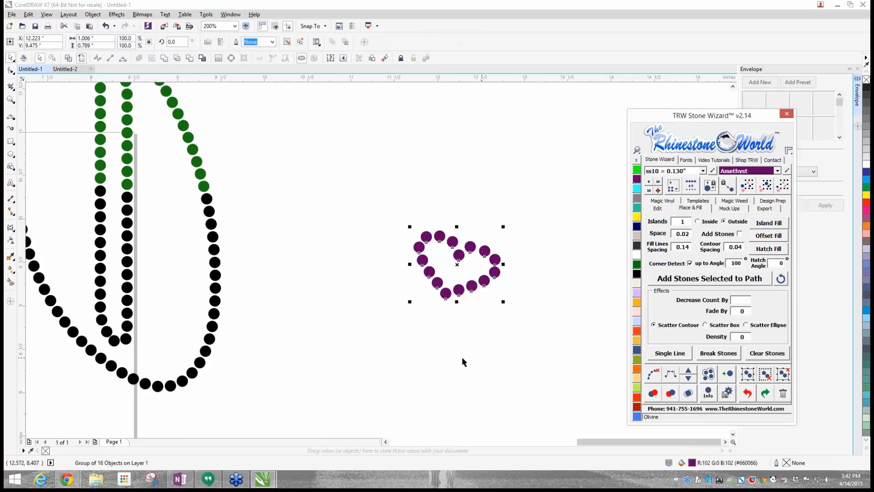
pyautogui.scroll(-2, 445, 308)
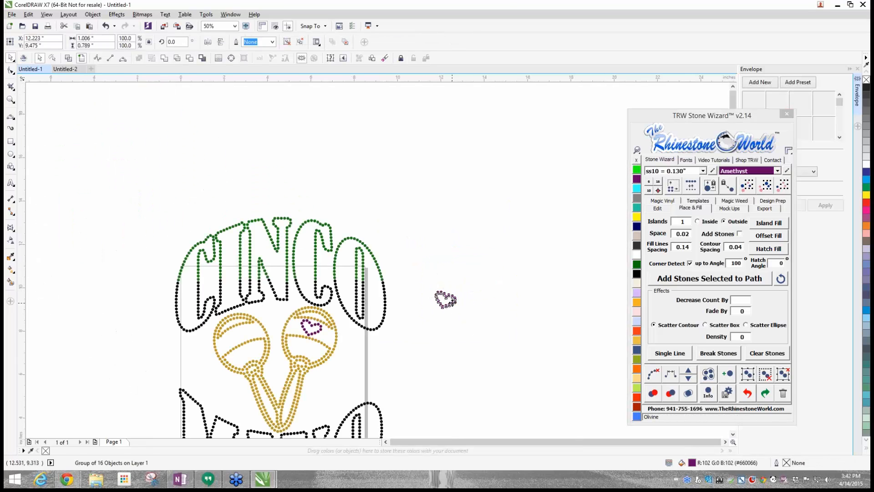
pyautogui.moveTo(445, 299); pyautogui.dragTo(187, 336)
pyautogui.scroll(1, 208, 353)
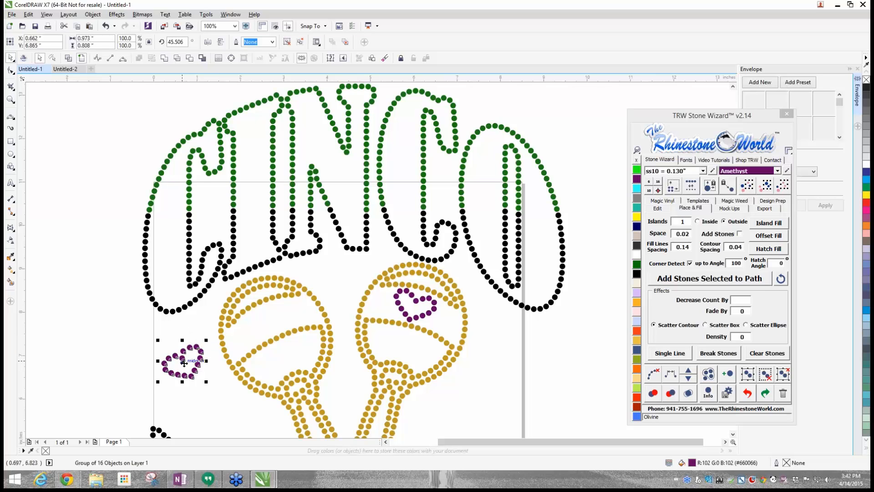
pyautogui.moveTo(184, 361); pyautogui.dragTo(263, 317)
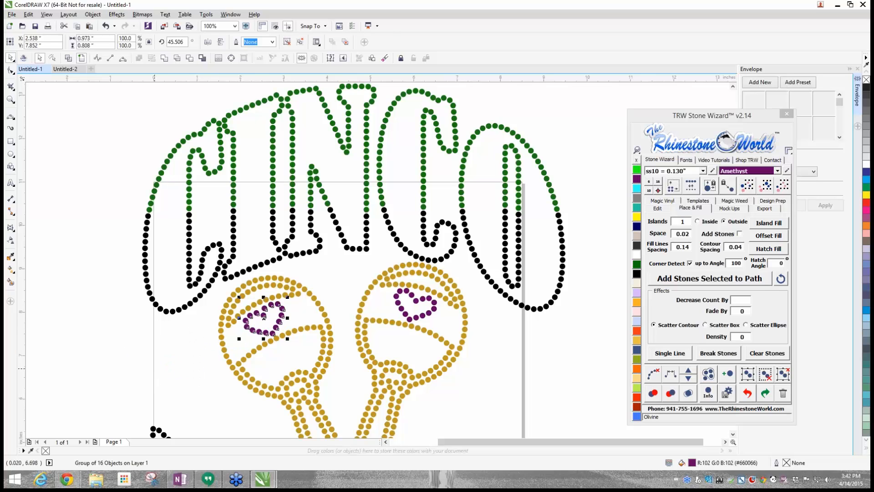
pyautogui.click(159, 363)
# - Select all the black stones in CINCO and MAYO by colour and recolour them Crystal
pyautogui.scroll(-6, 241, 364)
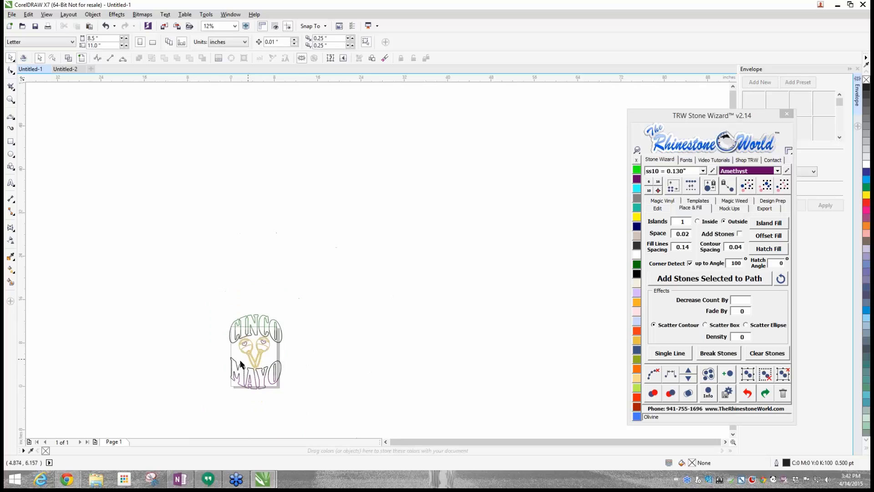
pyautogui.scroll(4, 258, 376)
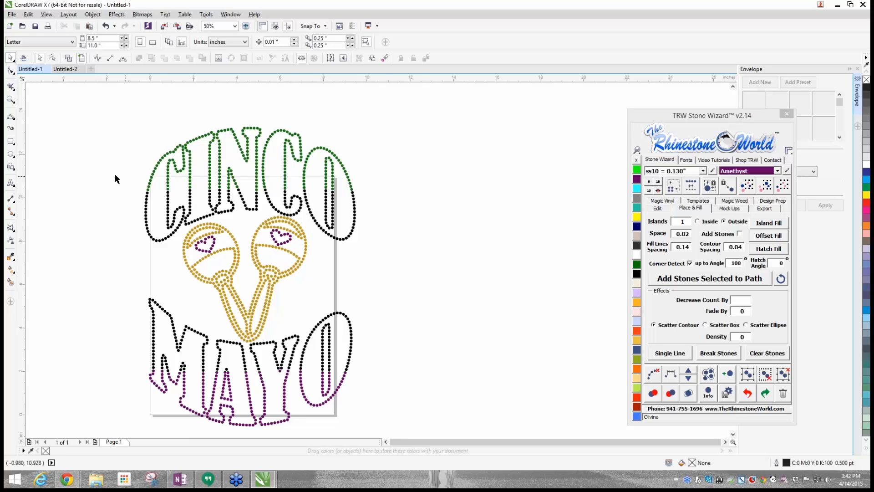
pyautogui.click(282, 163)
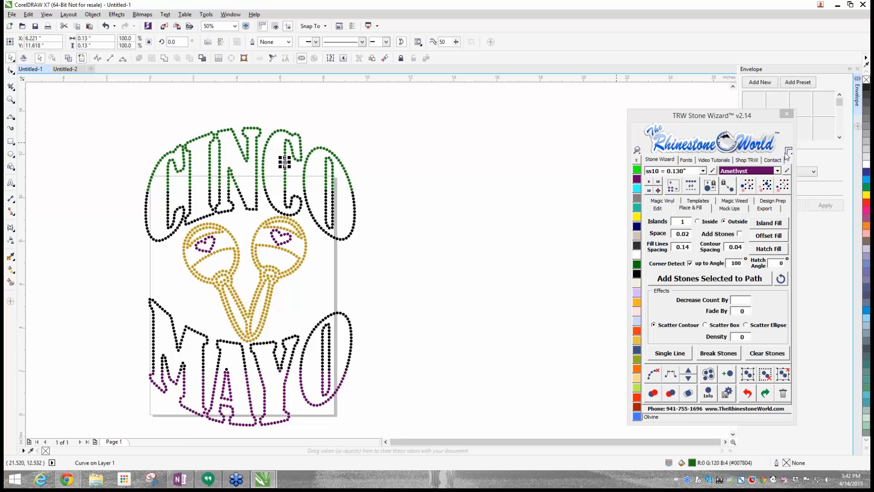
pyautogui.click(461, 201)
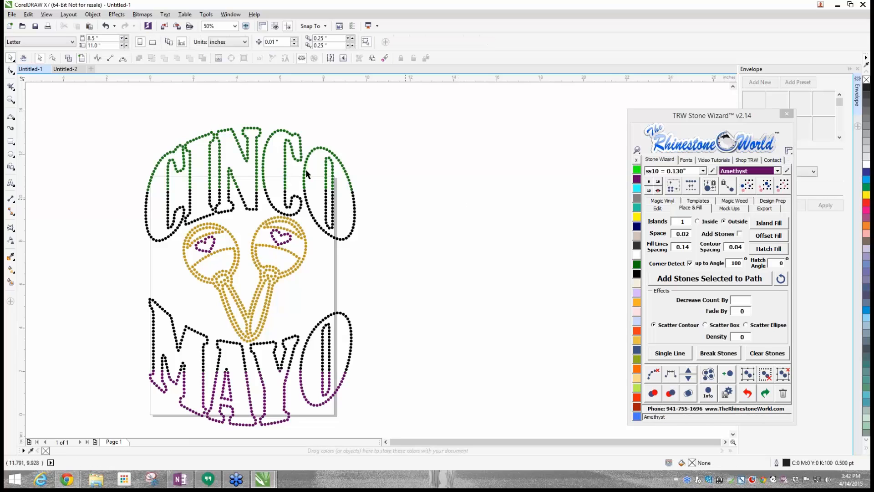
pyautogui.click(356, 217)
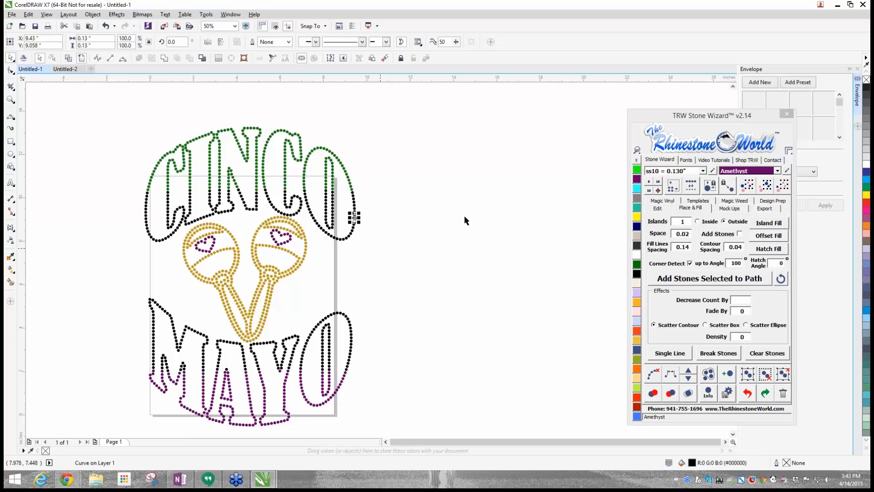
pyautogui.click(764, 190)
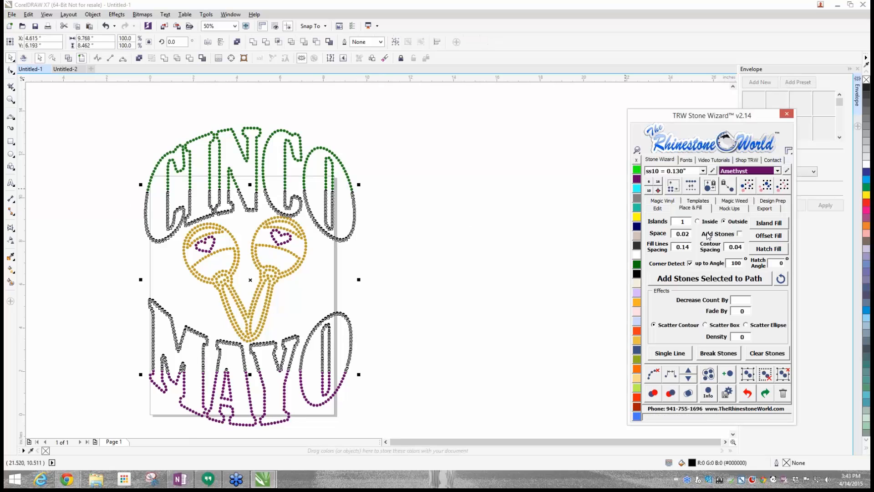
pyautogui.click(638, 255)
pyautogui.click(507, 265)
# - Recolour all the Amethyst stones in the lower half of MAYO and in both hearts Red Siam
pyautogui.click(263, 391)
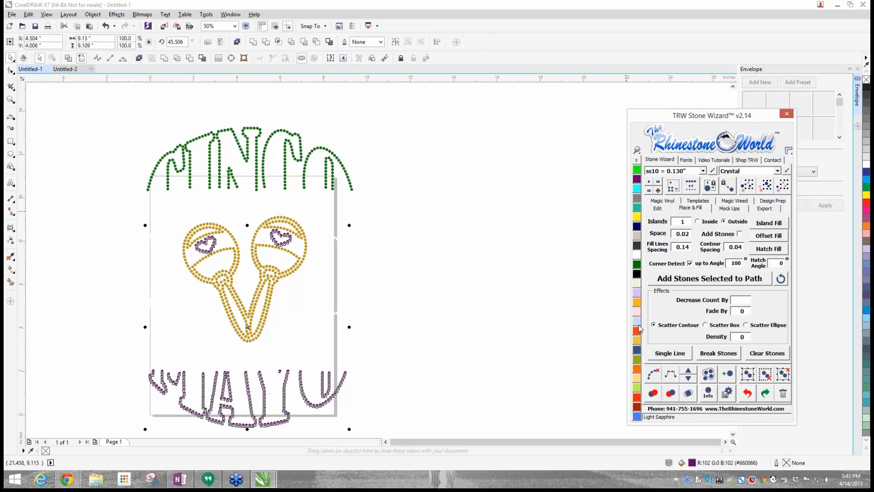
pyautogui.click(637, 397)
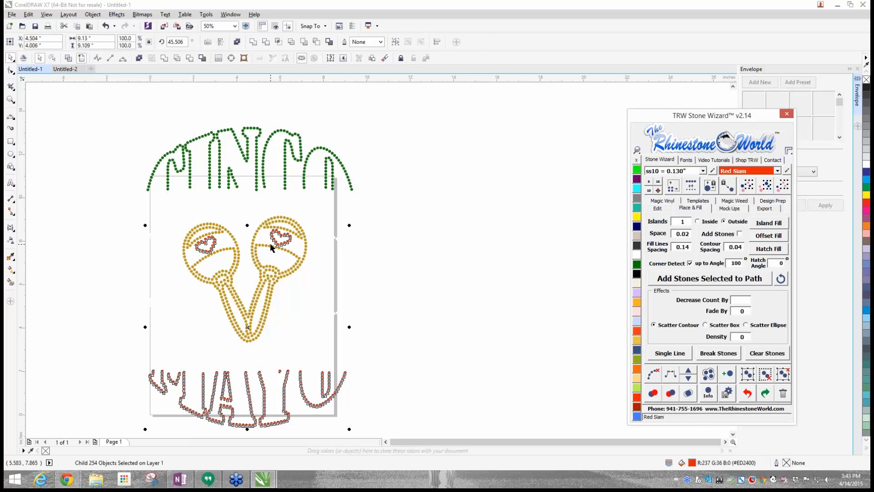
pyautogui.click(509, 292)
pyautogui.scroll(-1, 495, 266)
pyautogui.moveTo(219, 155); pyautogui.dragTo(517, 404)
pyautogui.click(406, 159)
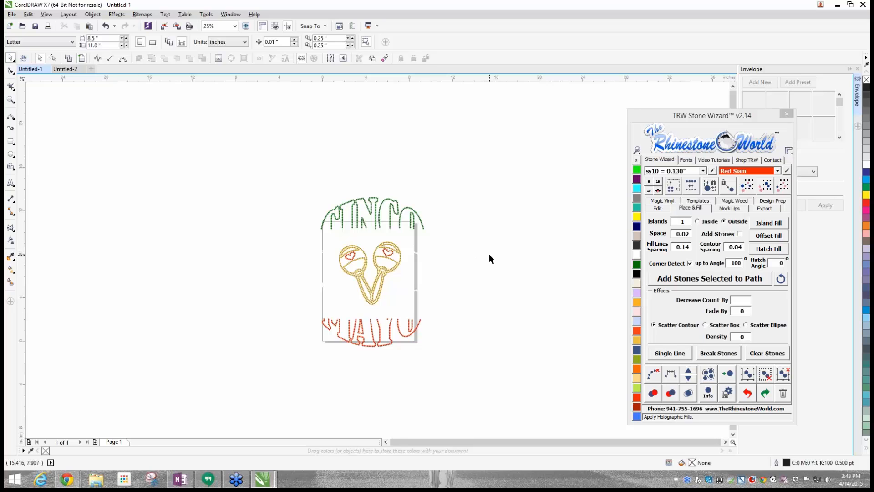
# - Recolour the Crystal stones in the lower half of CINCO and upper half of MAYO Jet Black
pyautogui.scroll(-4, 482, 246)
pyautogui.scroll(6, 482, 244)
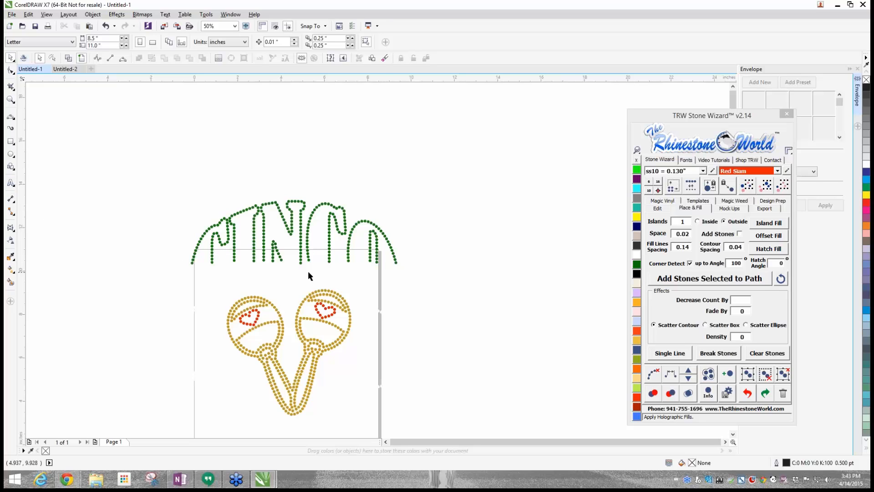
pyautogui.click(384, 311)
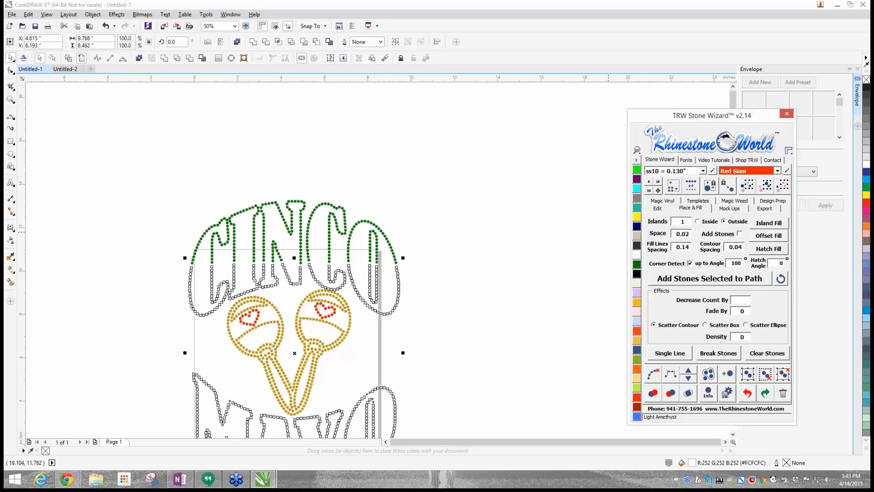
pyautogui.click(637, 274)
pyautogui.click(201, 274)
# - Add the artistic text "de" in the empty area beside the rhinestone design
pyautogui.scroll(-2, 202, 274)
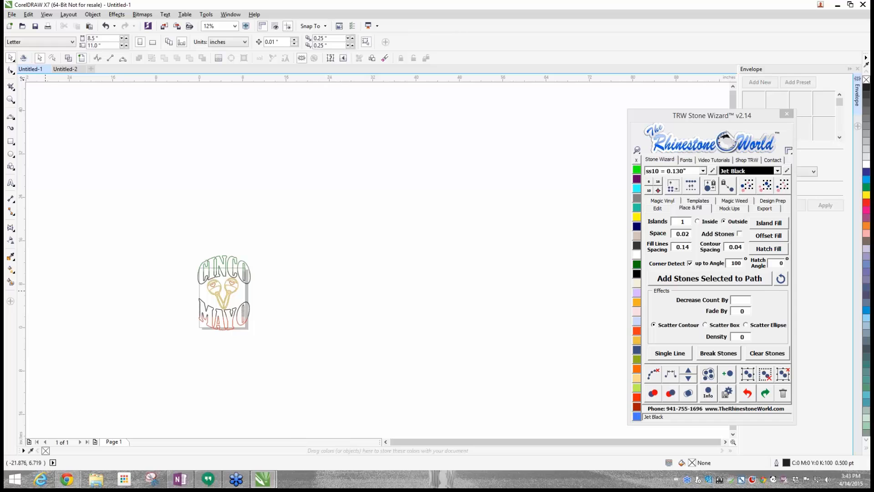
pyautogui.scroll(2, 217, 296)
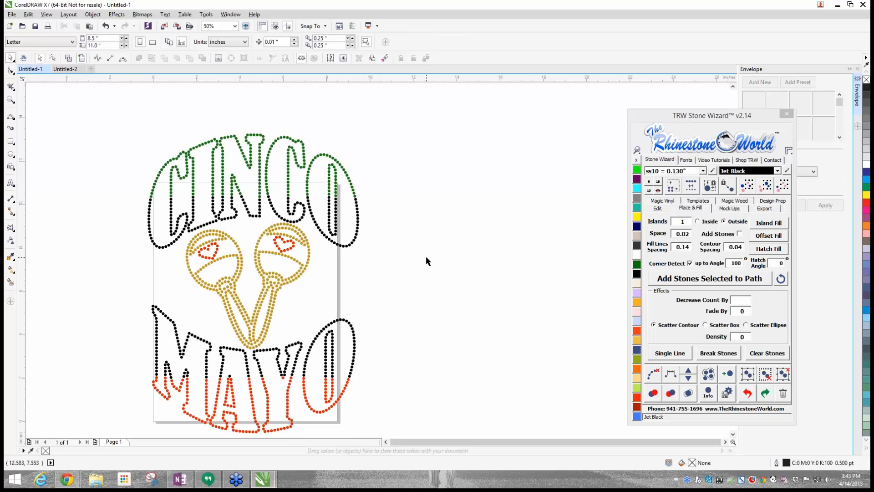
pyautogui.click(11, 182)
pyautogui.click(451, 256)
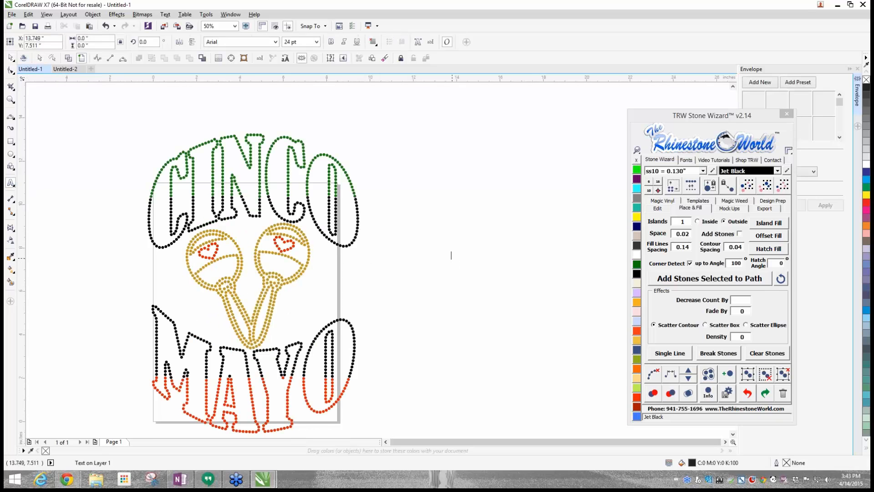
pyautogui.write('de')
# - Search the fonts for "trw" and set the "de" text's font to TRW 130 Super Small
pyautogui.click(694, 161)
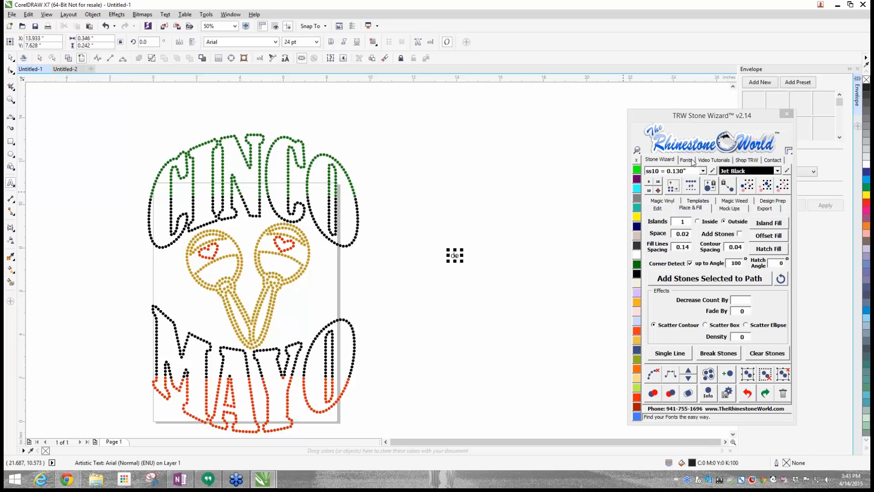
pyautogui.moveTo(783, 204); pyautogui.dragTo(782, 183)
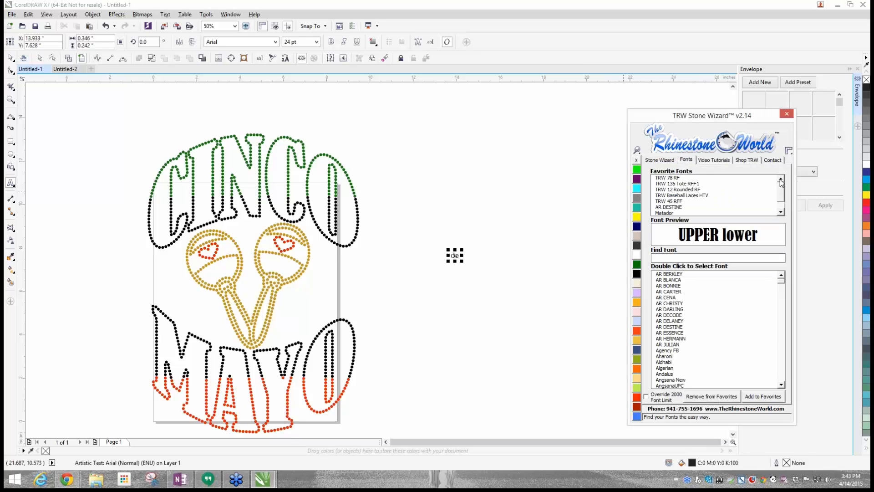
pyautogui.click(780, 211)
pyautogui.click(673, 257)
pyautogui.write('trw')
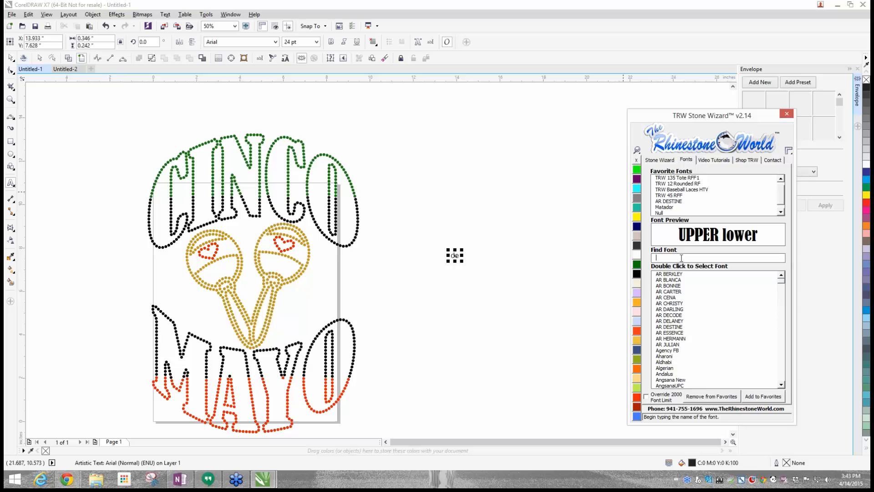
pyautogui.moveTo(783, 281); pyautogui.dragTo(786, 385)
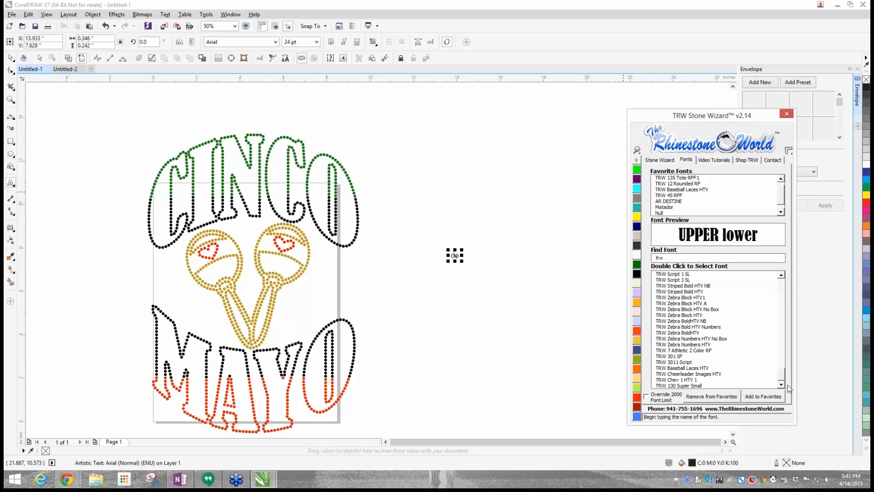
pyautogui.doubleClick(666, 386)
pyautogui.click(666, 161)
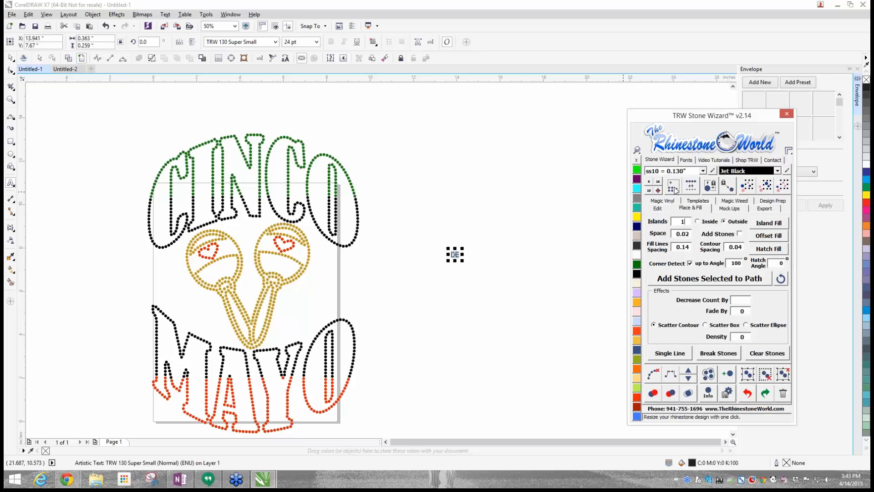
pyautogui.click(455, 228)
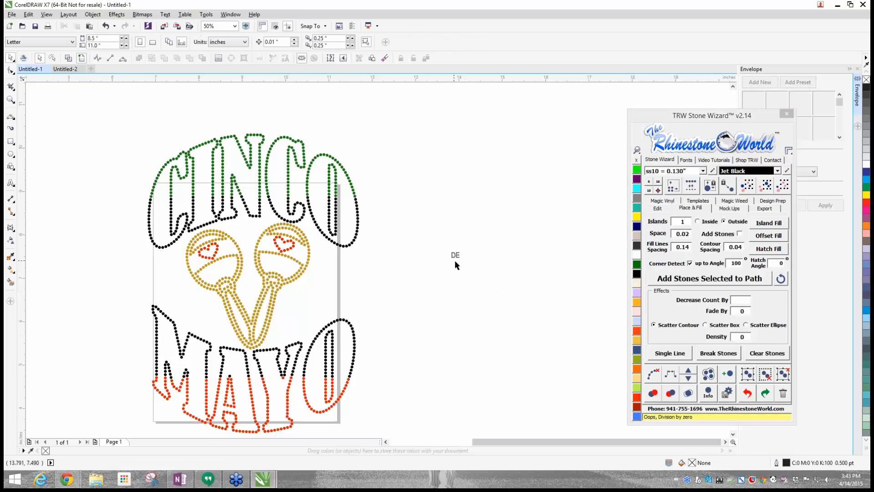
# - Delete the small rhinestone-font "DE" text beside the design
pyautogui.scroll(2, 455, 265)
pyautogui.click(457, 239)
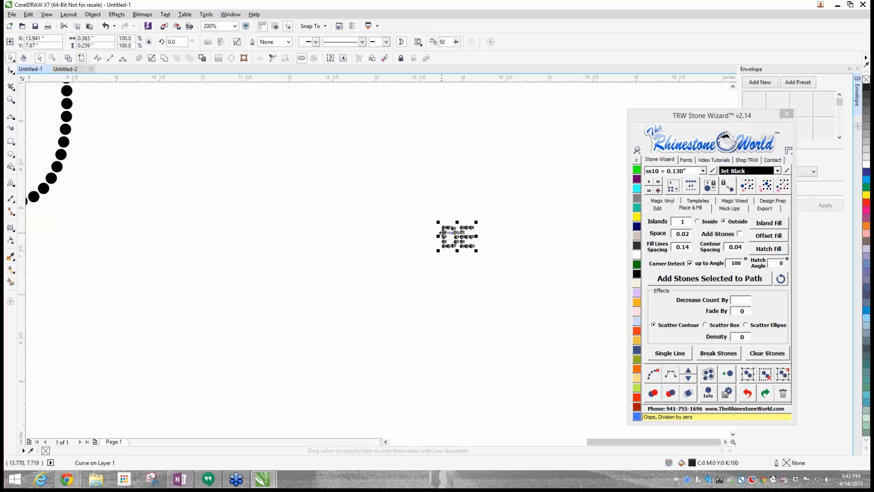
pyautogui.press('Delete')
# - Add new artistic text "DE" in the empty area and set its font to TRW 130 Super Small
pyautogui.click(10, 181)
pyautogui.click(172, 213)
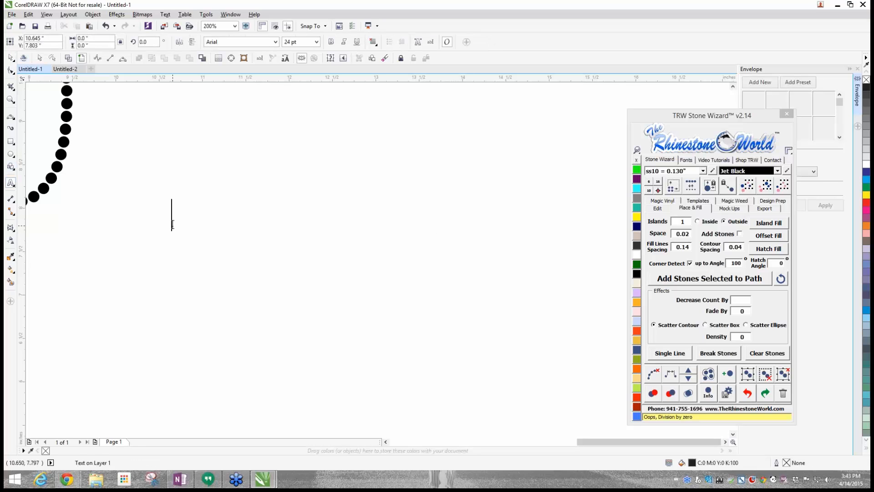
pyautogui.write('DE')
pyautogui.hotkey('ctrl', 'space')
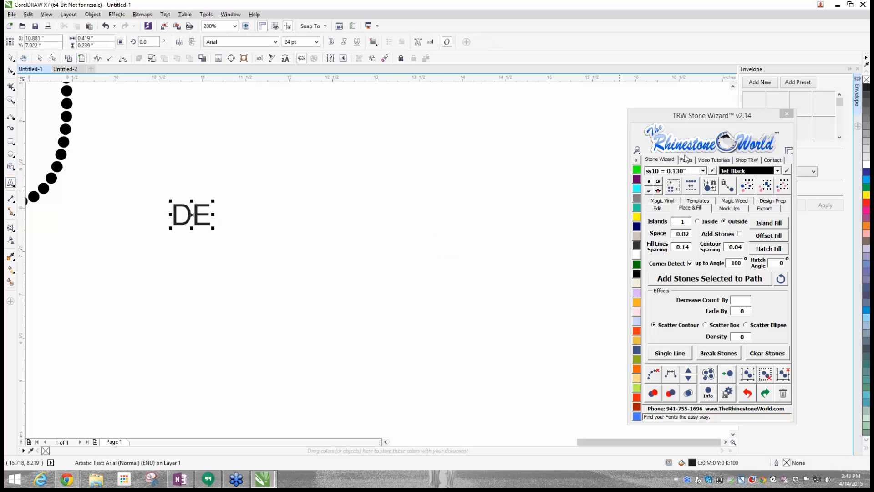
pyautogui.click(686, 160)
pyautogui.doubleClick(687, 380)
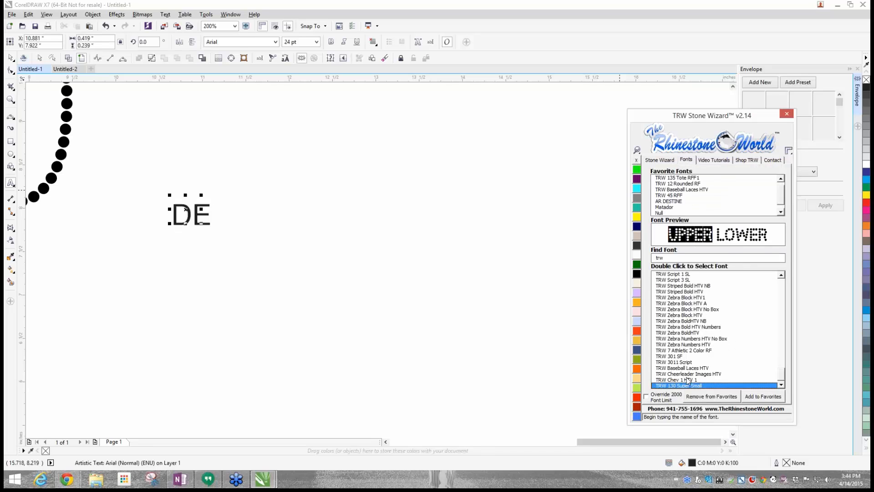
pyautogui.doubleClick(688, 386)
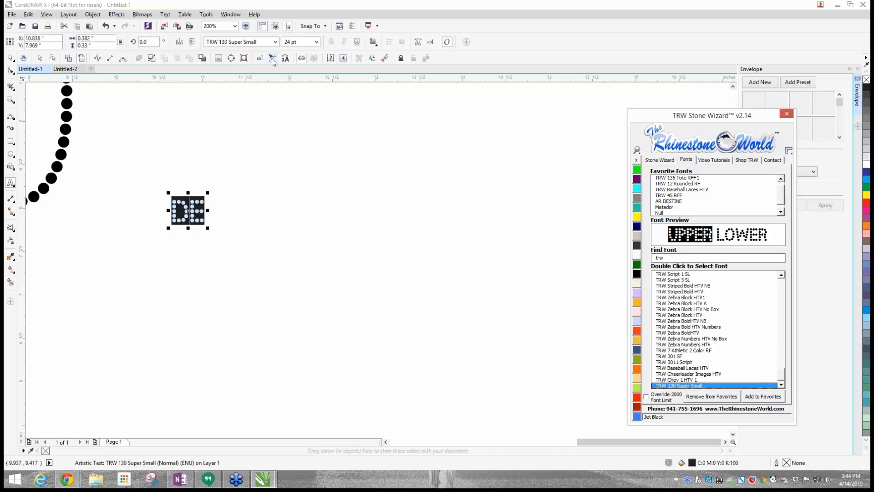
# - Change the "DE" text's case to lowercase, and delete the text from the page
pyautogui.click(285, 58)
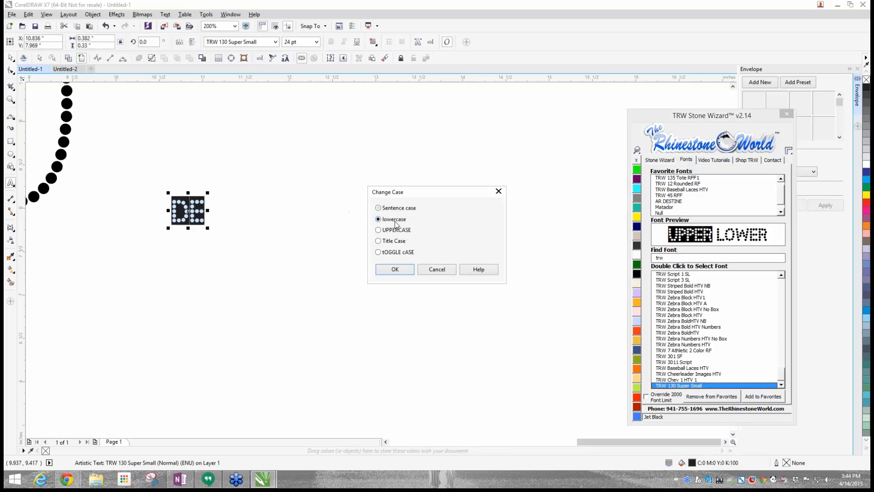
pyautogui.click(394, 269)
pyautogui.click(660, 160)
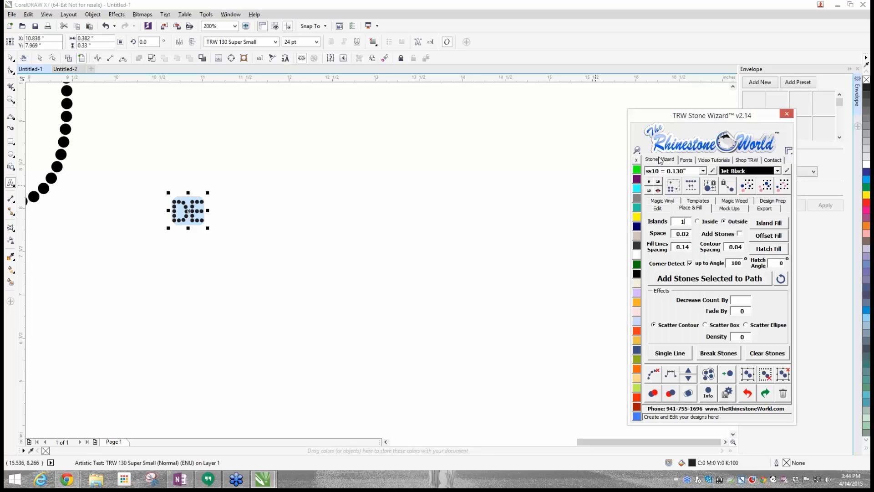
pyautogui.click(232, 209)
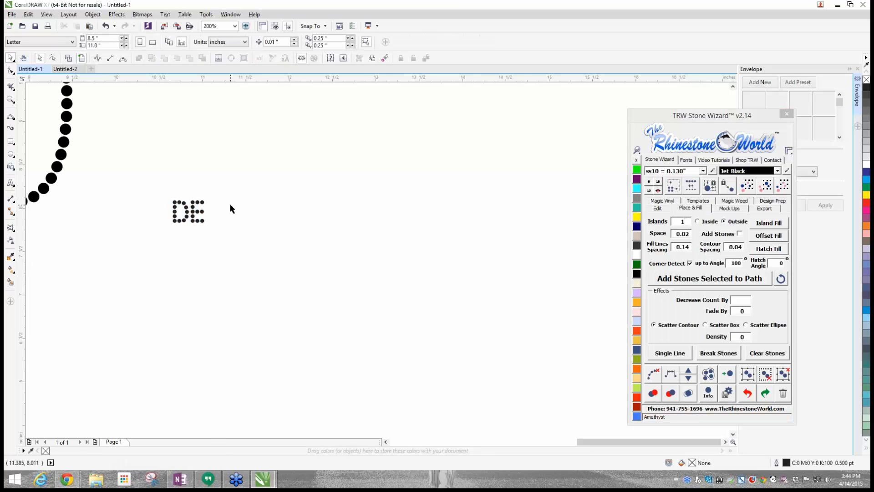
pyautogui.click(194, 215)
pyautogui.moveTo(188, 213); pyautogui.dragTo(180, 230)
pyautogui.press('Delete')
# - Add the artistic text "de" in Arial near the right maraca and enlarge it to about 86 pt
pyautogui.scroll(-4, 177, 230)
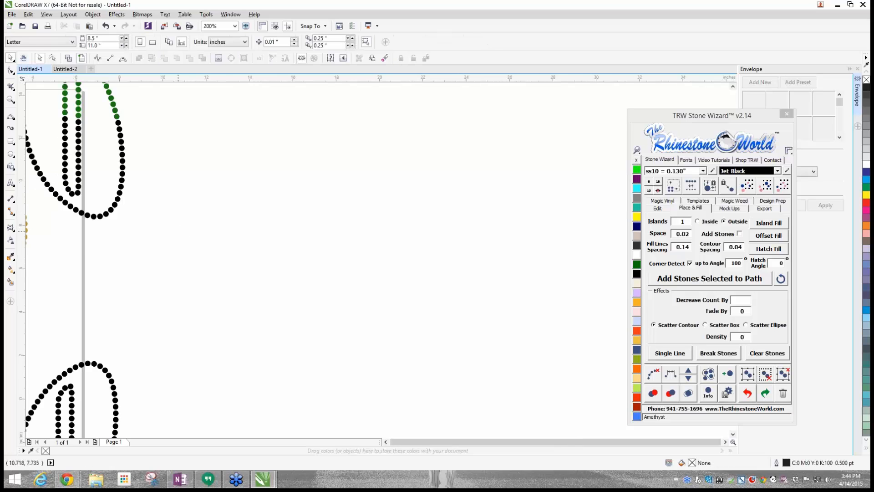
pyautogui.scroll(2, 110, 236)
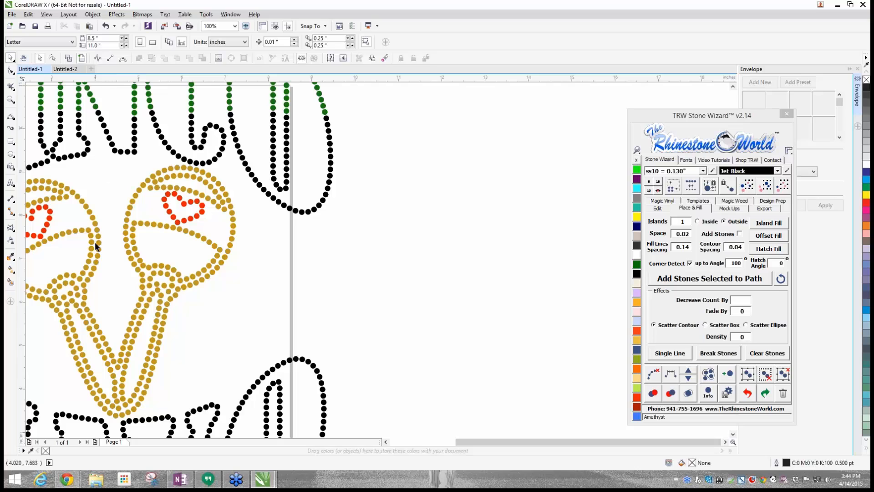
pyautogui.click(11, 182)
pyautogui.click(256, 274)
pyautogui.write('de')
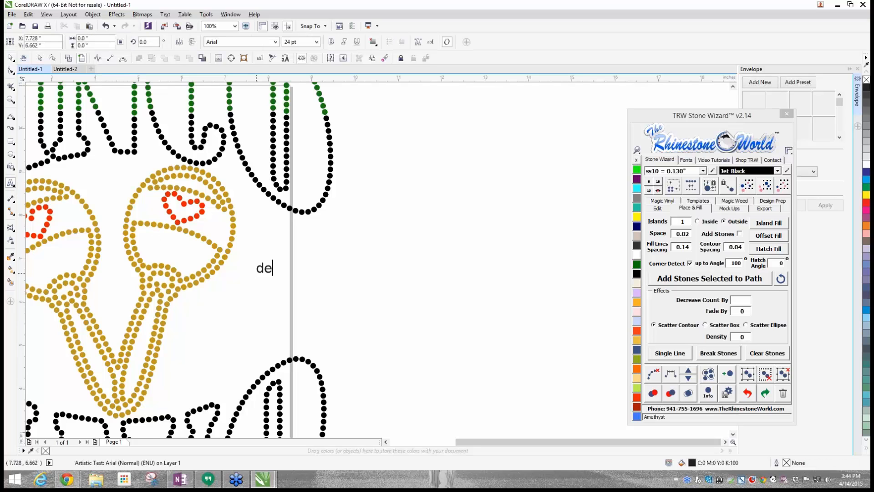
pyautogui.click(258, 272)
pyautogui.moveTo(274, 278); pyautogui.dragTo(311, 324)
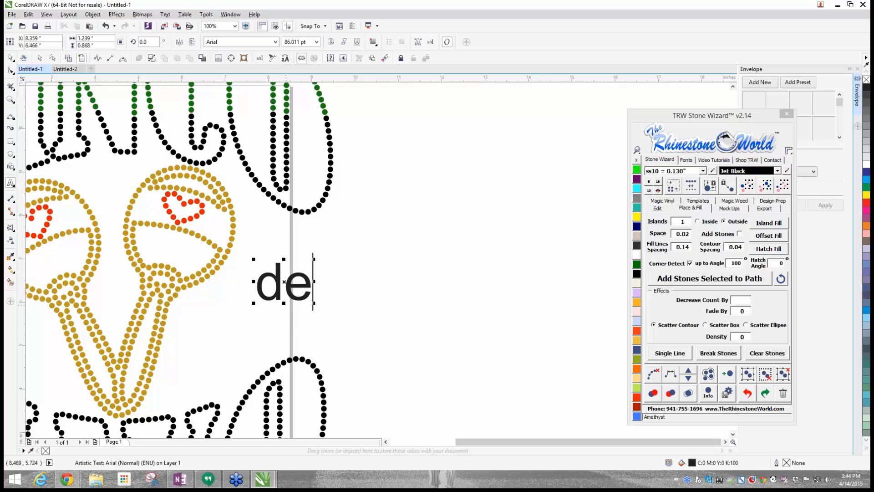
# - Fit the "de" text between the maraca handles at about 68 pt, and move it to the empty area outside the page
pyautogui.moveTo(283, 282); pyautogui.dragTo(129, 308)
pyautogui.scroll(4, 109, 287)
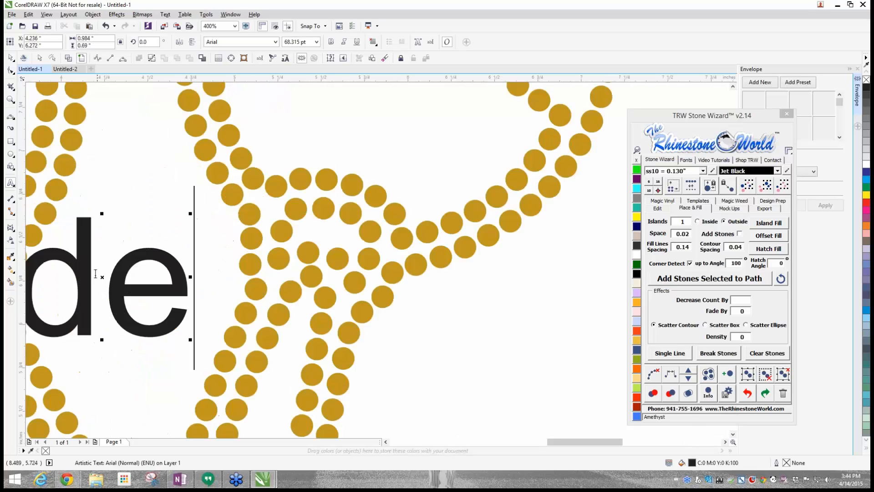
pyautogui.moveTo(113, 279); pyautogui.dragTo(433, 258)
pyautogui.scroll(-4, 146, 287)
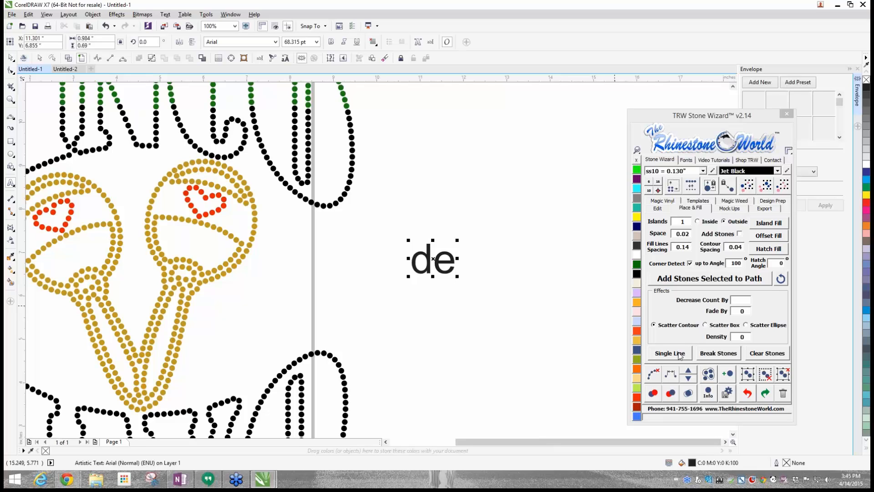
# - Place a copy of the "de" text alongside the first and convert one to a single line with a Centerline, Line drawing trace
pyautogui.moveTo(434, 259); pyautogui.dragTo(516, 276)
pyautogui.rightClick(496, 271)
pyautogui.click(450, 277)
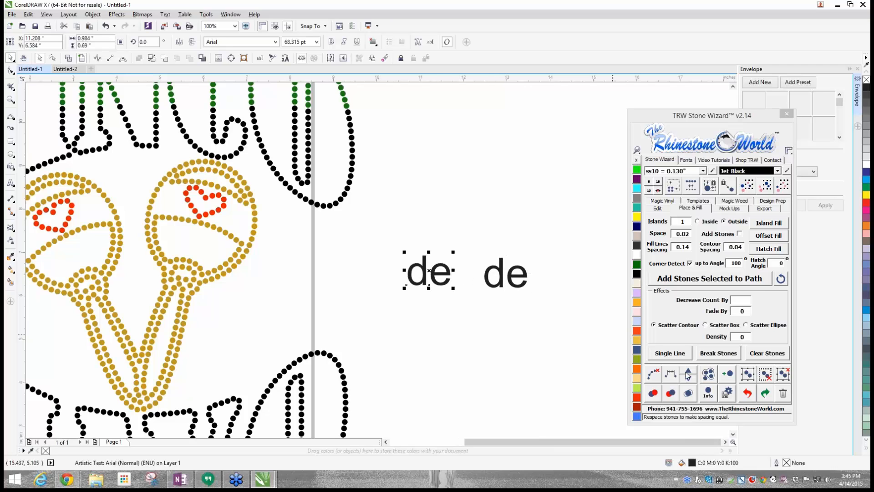
pyautogui.click(666, 354)
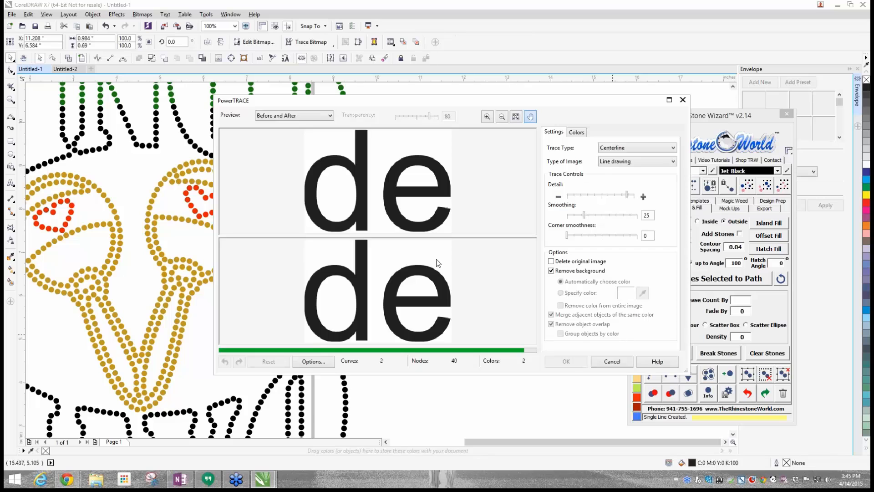
pyautogui.click(567, 361)
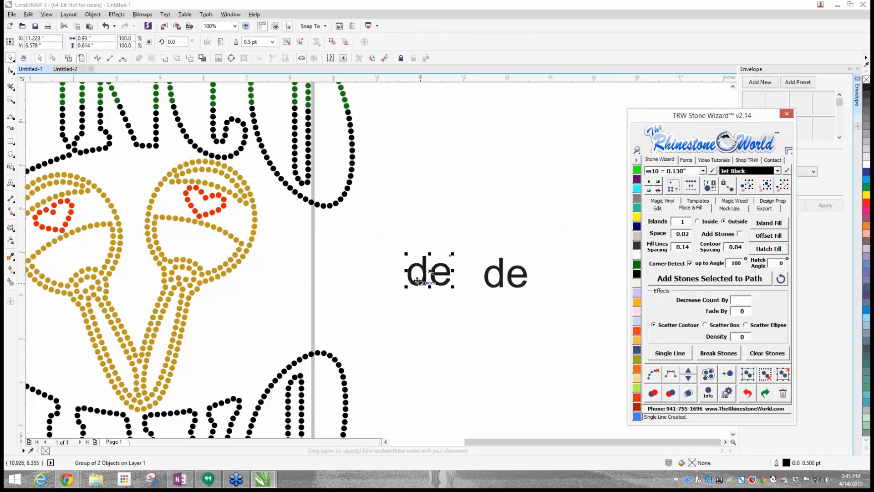
# - Move the traced single-line "de" away from the leftover bitmap and delete the bitmap
pyautogui.click(430, 285)
pyautogui.press('Delete')
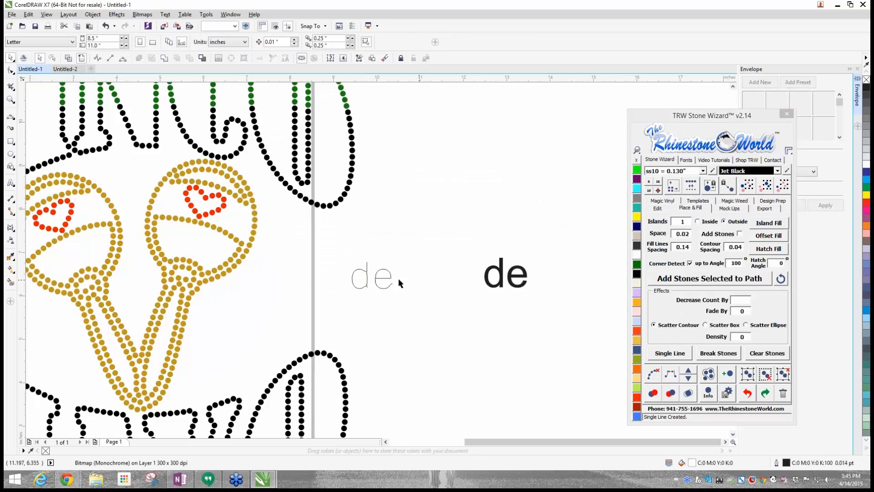
pyautogui.moveTo(375, 281); pyautogui.dragTo(397, 263)
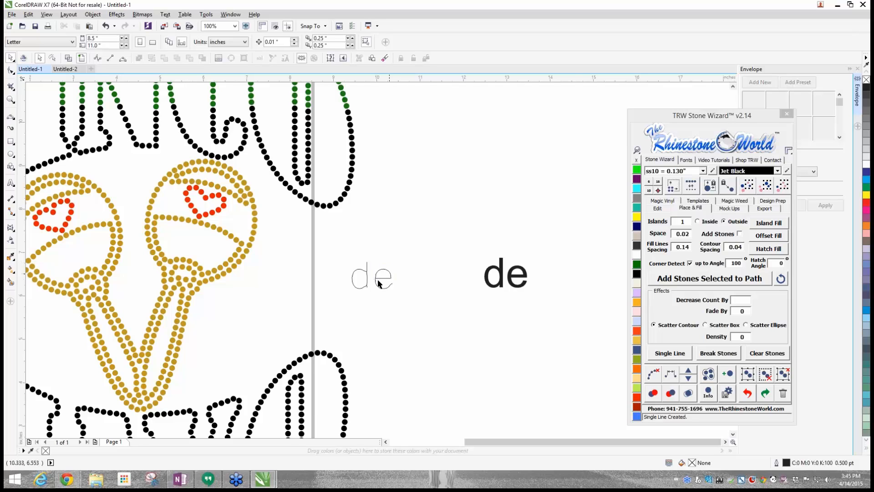
pyautogui.moveTo(339, 245); pyautogui.dragTo(399, 294)
# - Turn the remaining solid "de" text into single-line Jet Black ss10 stones and clear the paths from them
pyautogui.moveTo(455, 235); pyautogui.dragTo(546, 321)
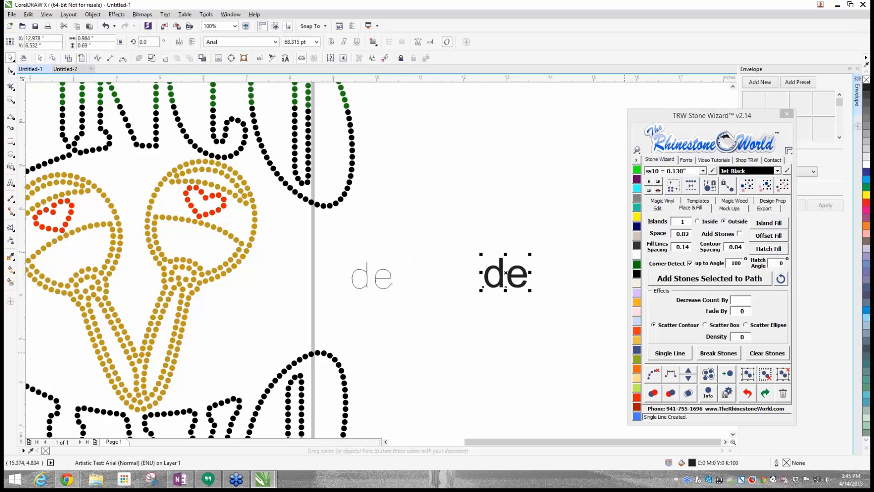
pyautogui.click(670, 353)
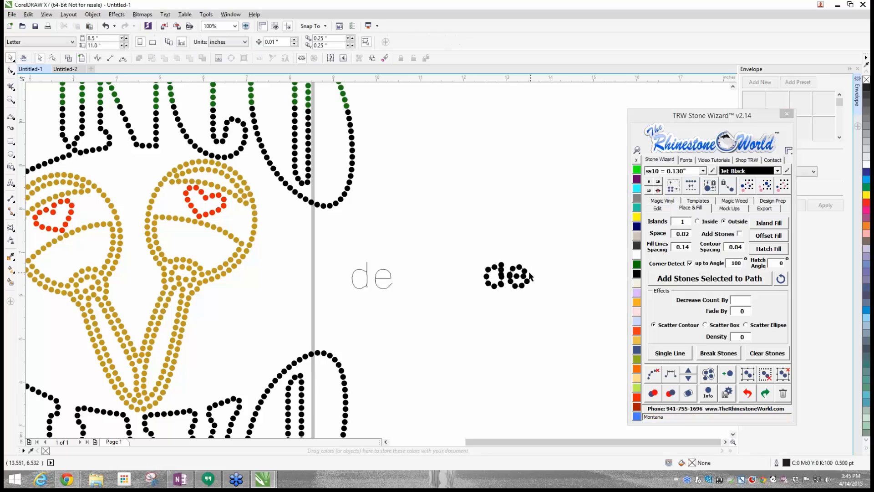
pyautogui.moveTo(451, 254); pyautogui.dragTo(566, 316)
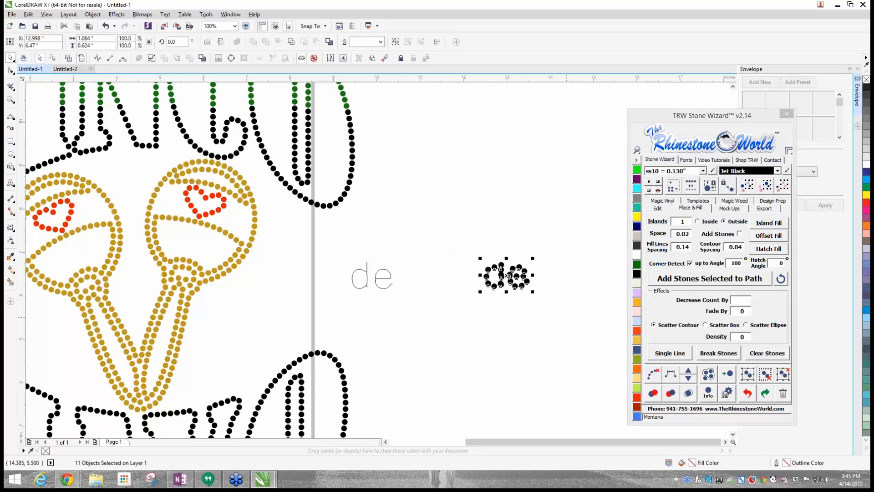
pyautogui.click(654, 375)
# - Delete the extra overlapping stones in the stem of the rhinestone "d"
pyautogui.scroll(3, 505, 275)
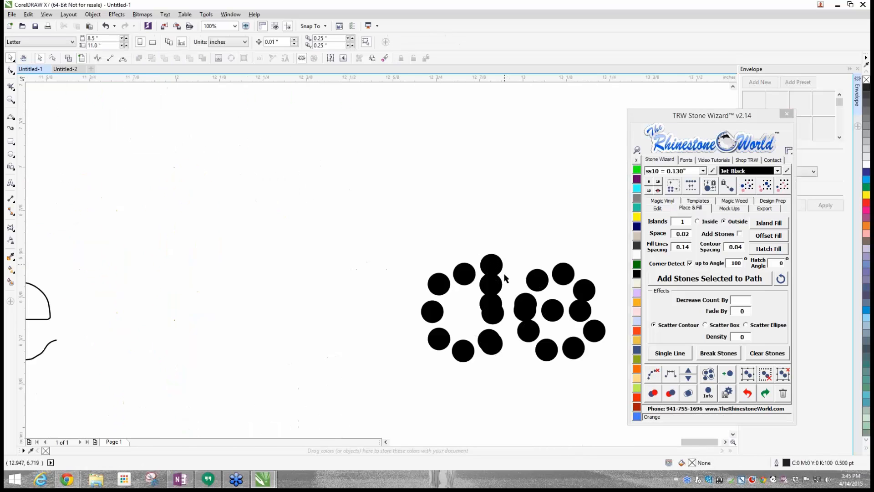
pyautogui.scroll(1, 505, 276)
pyautogui.click(483, 330)
pyautogui.press('Delete')
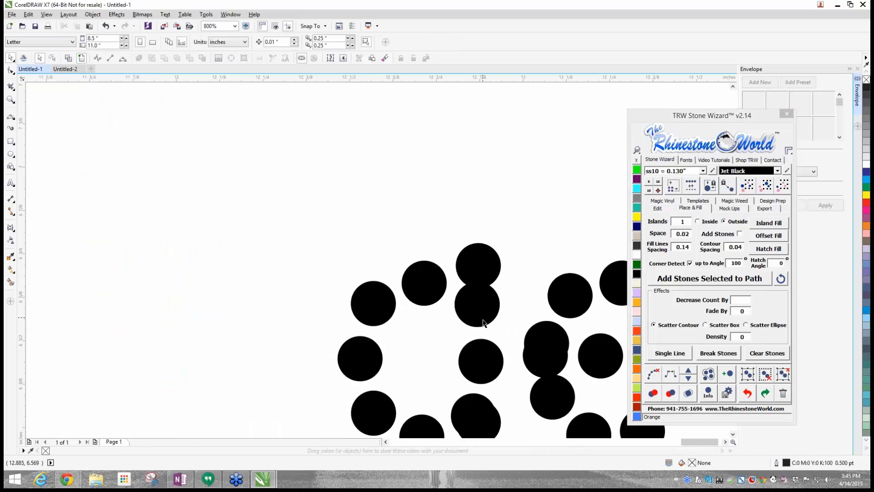
pyautogui.scroll(-2, 484, 324)
pyautogui.scroll(2, 484, 337)
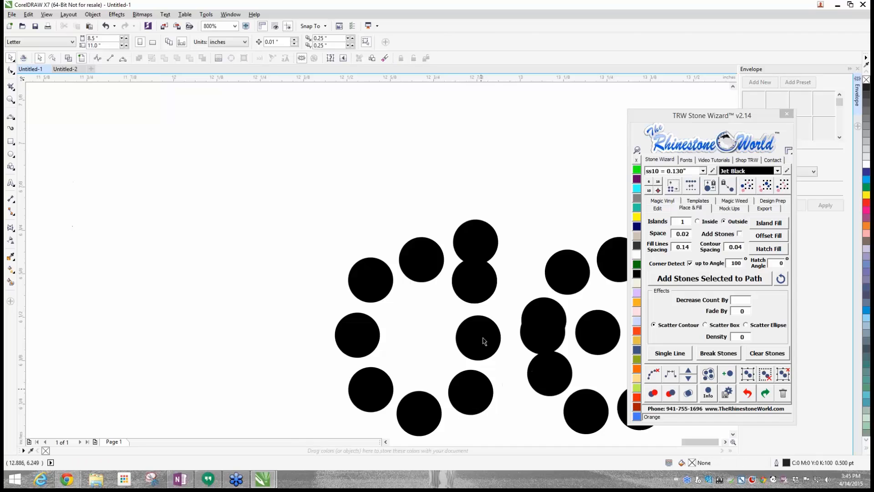
# - Raise the top stone of the "d" stem and place a copy above it to lengthen the stem
pyautogui.moveTo(479, 231); pyautogui.dragTo(466, 148)
pyautogui.rightClick(466, 149)
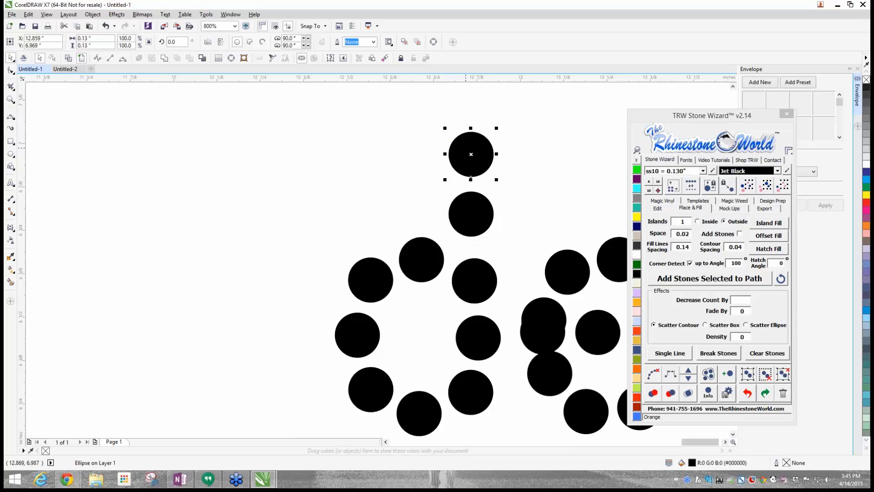
pyautogui.click(393, 176)
pyautogui.scroll(-1, 392, 177)
# - Try to redistribute the "d" stem stones along a path with an adjoining bowl stone included, and undo it
pyautogui.moveTo(435, 217); pyautogui.dragTo(465, 304)
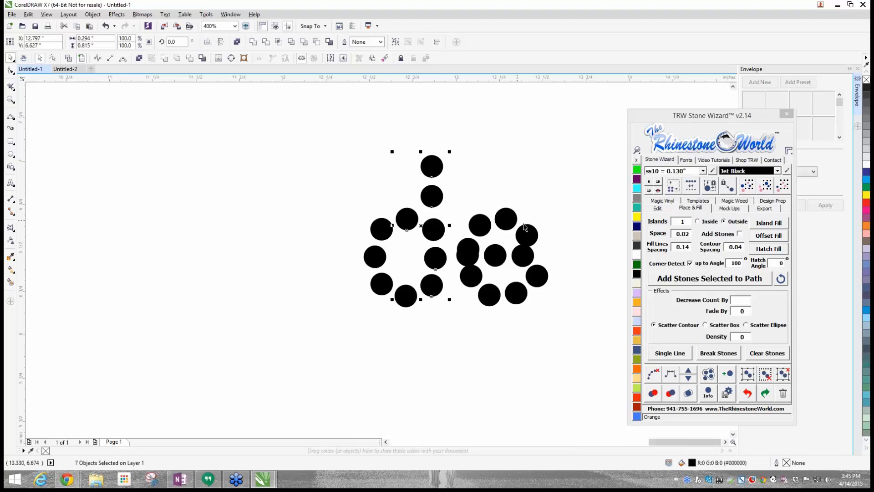
pyautogui.click(672, 376)
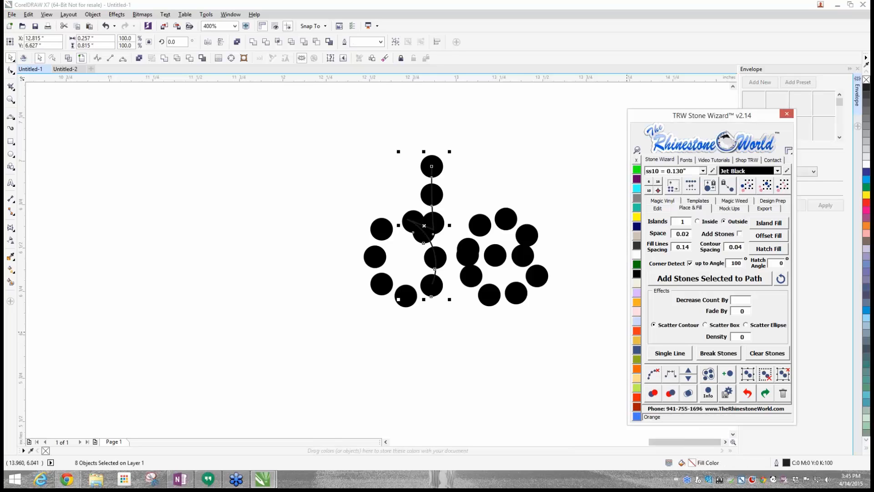
pyautogui.click(693, 394)
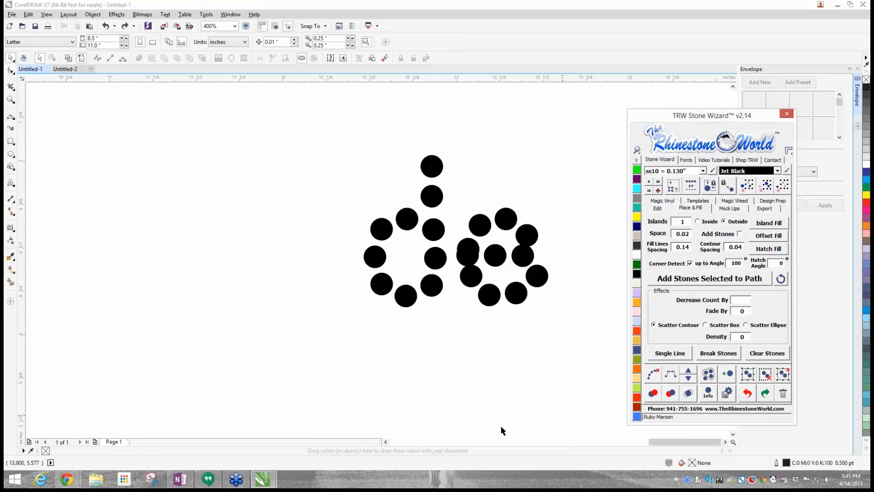
# - Redistribute only the stem stones of the "d" evenly along a path and clear that path
pyautogui.moveTo(461, 135); pyautogui.dragTo(417, 304)
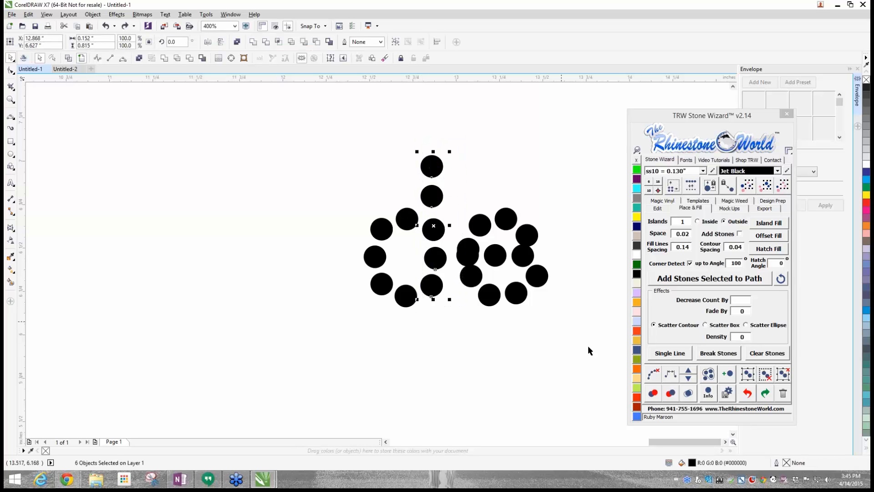
pyautogui.click(670, 375)
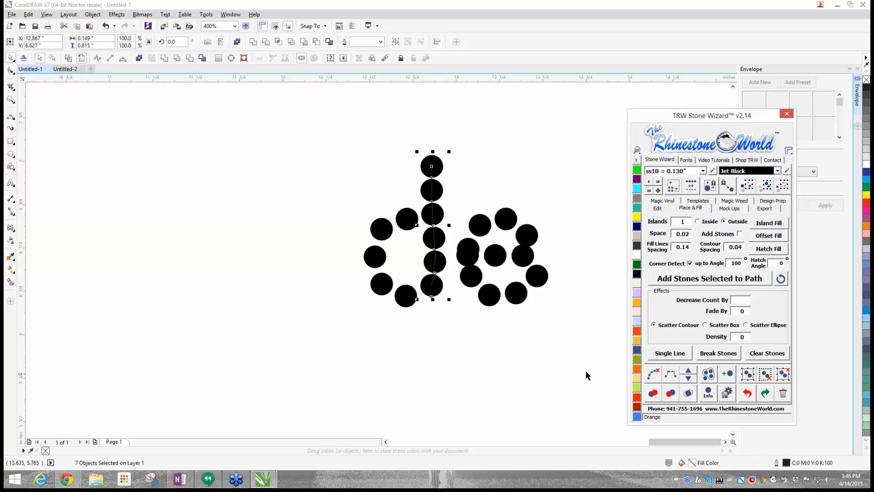
pyautogui.click(653, 374)
# - Group all the stones of the rhinestone "d"
pyautogui.scroll(-1, 397, 319)
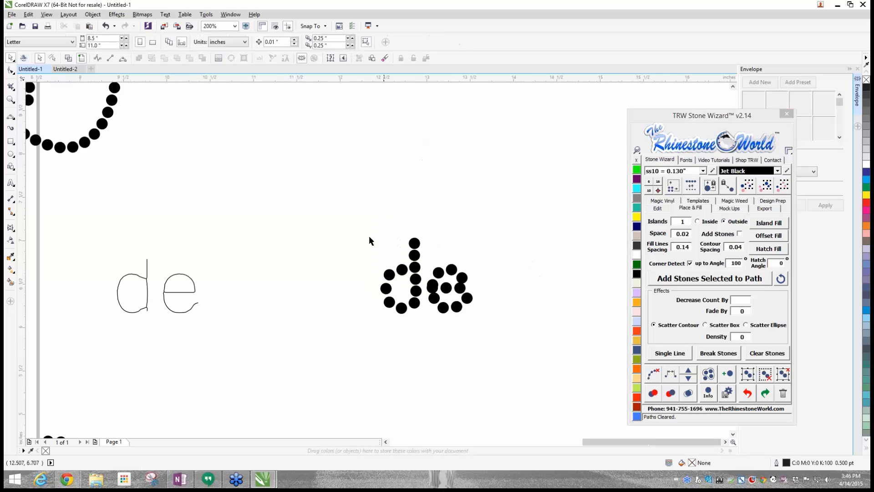
pyautogui.moveTo(349, 215); pyautogui.dragTo(423, 341)
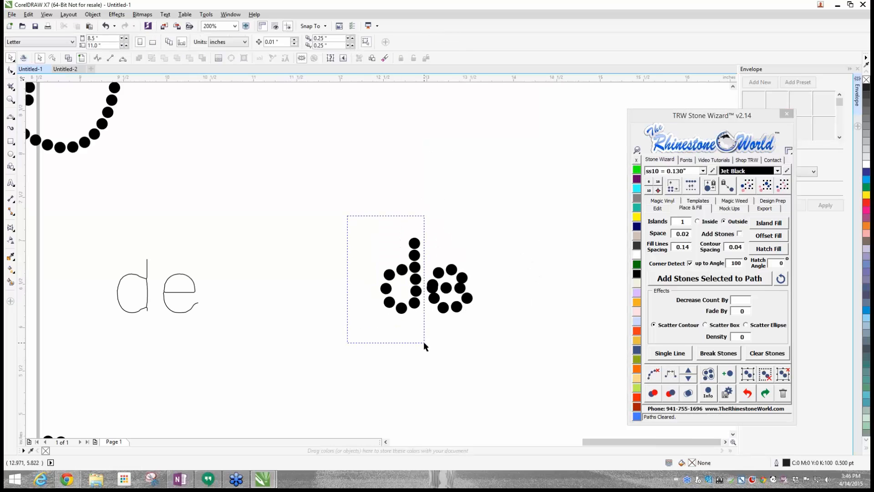
pyautogui.click(747, 374)
# - Move the single-line "de" outline closer to the rhinestone "de"
pyautogui.scroll(-1, 344, 326)
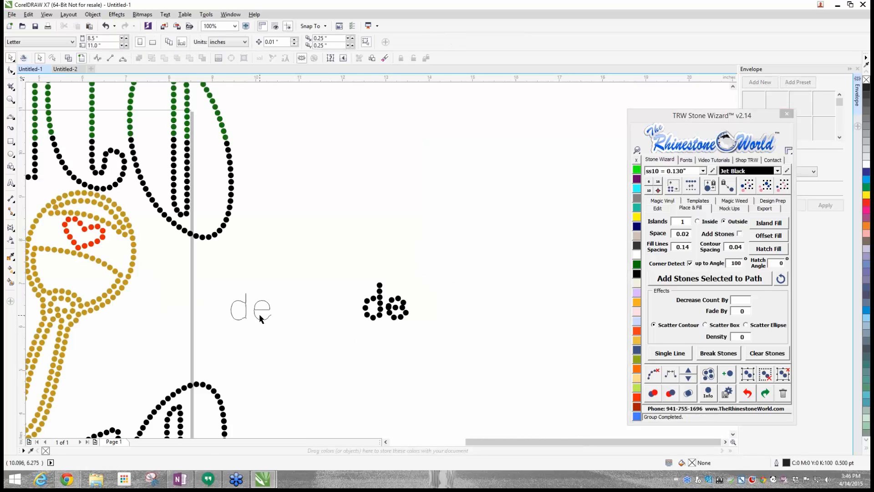
pyautogui.moveTo(253, 312); pyautogui.dragTo(298, 309)
pyautogui.scroll(1, 297, 305)
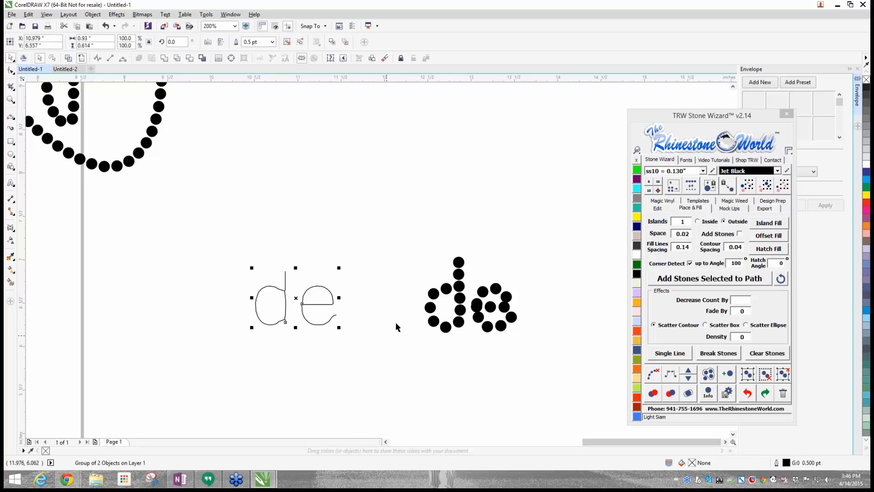
# - Delete the overlapping stone and the tail-end stone of the rhinestone "e", and shift neighbouring stones to even the gaps
pyautogui.scroll(2, 462, 306)
pyautogui.scroll(-2, 514, 306)
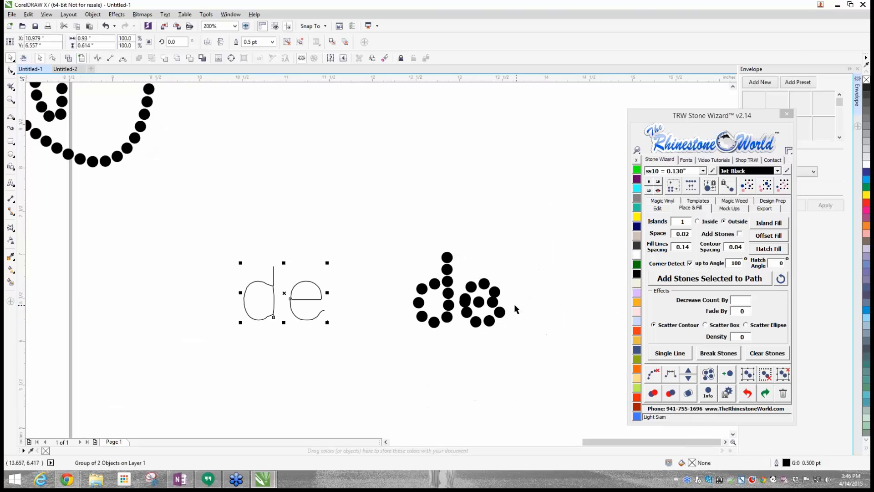
pyautogui.scroll(2, 514, 307)
pyautogui.click(412, 314)
pyautogui.press('Delete')
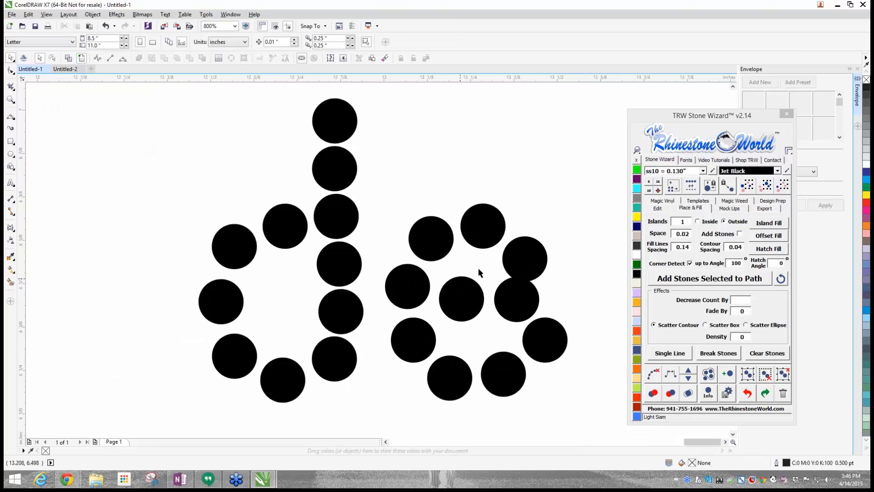
pyautogui.moveTo(523, 264); pyautogui.dragTo(528, 252)
pyautogui.click(546, 335)
pyautogui.press('Delete')
pyautogui.moveTo(526, 360); pyautogui.dragTo(532, 369)
pyautogui.press('Escape')
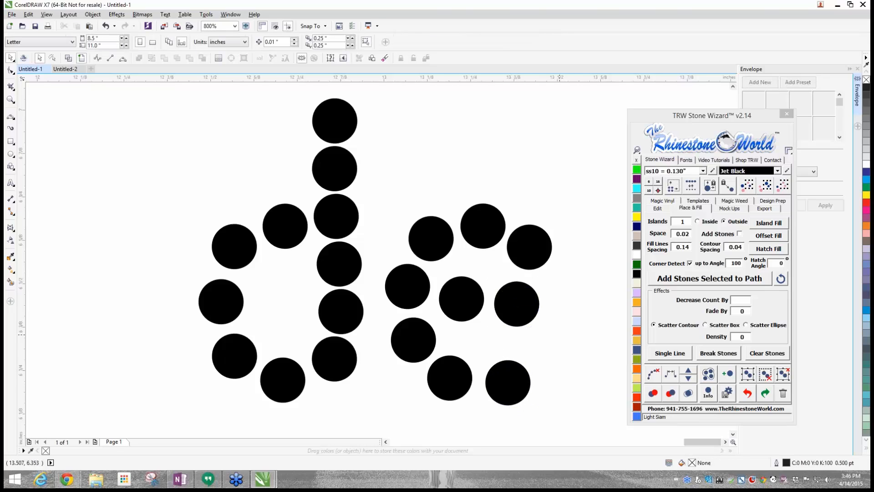
# - Reposition the two stones along the upper outer curve of the rhinestone "e" to refine its shape and spacing
pyautogui.scroll(-3, 523, 307)
pyautogui.scroll(2, 552, 314)
pyautogui.click(552, 314)
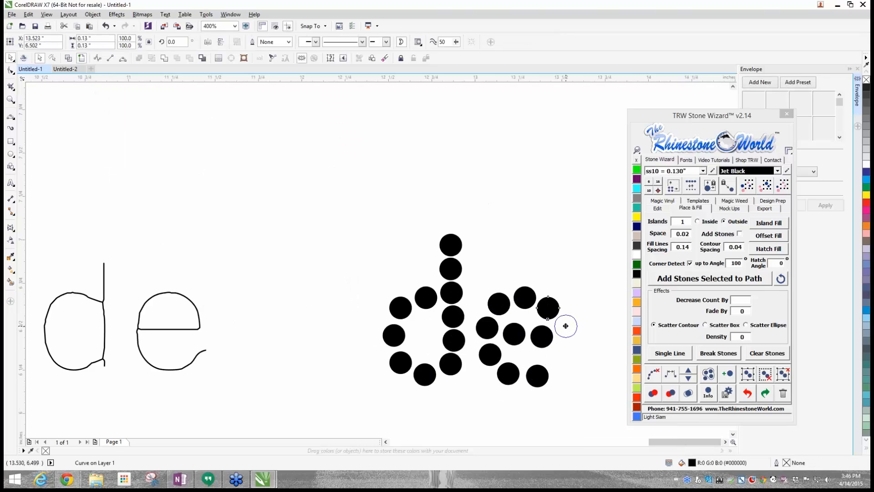
pyautogui.scroll(2, 548, 313)
pyautogui.moveTo(551, 304); pyautogui.dragTo(542, 339)
pyautogui.moveTo(524, 278); pyautogui.dragTo(569, 286)
pyautogui.rightClick(569, 287)
pyautogui.scroll(-1, 570, 300)
pyautogui.scroll(-2, 570, 300)
pyautogui.click(592, 321)
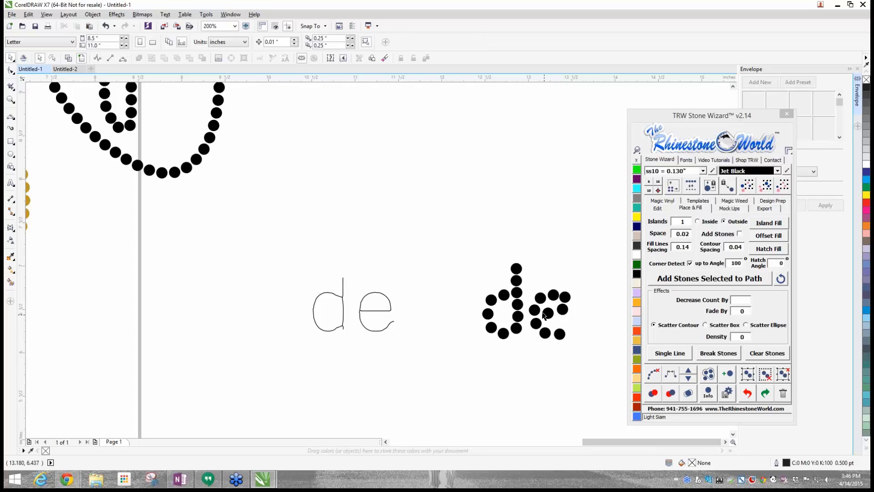
# - Group all the stones of the rhinestone "e"
pyautogui.moveTo(589, 279); pyautogui.dragTo(526, 370)
pyautogui.click(750, 382)
pyautogui.click(594, 335)
# - Move the grouped rhinestone "d" and "e" beside the maracas and delete the single-line "de" outline
pyautogui.moveTo(507, 305); pyautogui.dragTo(198, 302)
pyautogui.moveTo(565, 312); pyautogui.dragTo(104, 304)
pyautogui.moveTo(281, 257); pyautogui.dragTo(428, 365)
pyautogui.press('Delete')
pyautogui.scroll(-2, 427, 366)
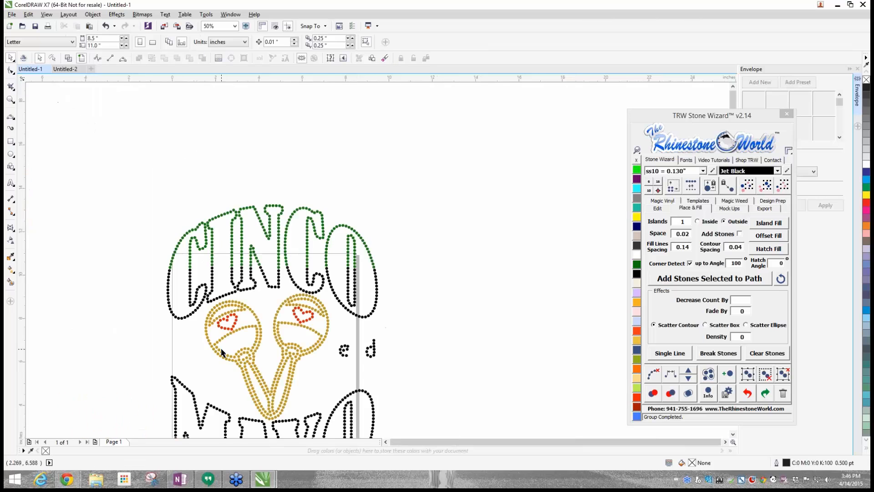
# - Place the rhinestone "d" and "e" side by side in the gap between the two maracas
pyautogui.scroll(2, 237, 352)
pyautogui.scroll(-1, 227, 313)
pyautogui.scroll(-1, 230, 318)
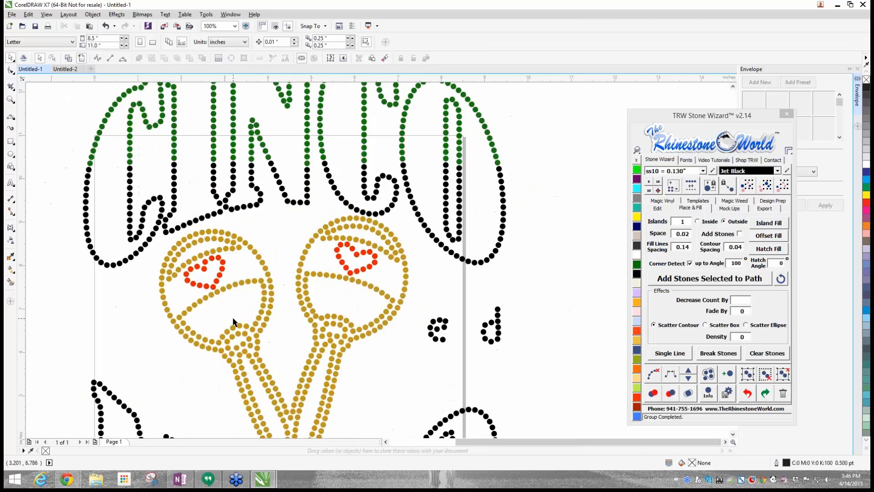
pyautogui.scroll(-1, 277, 296)
pyautogui.scroll(1, 296, 304)
pyautogui.scroll(-1, 376, 340)
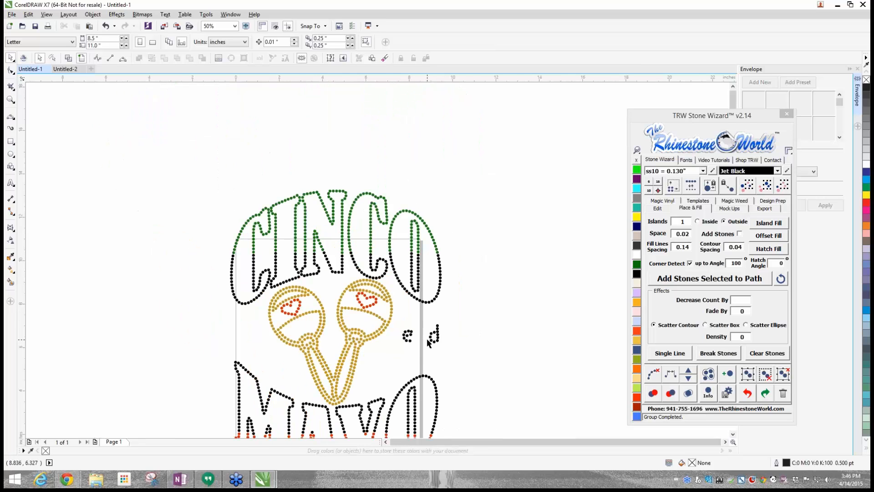
pyautogui.scroll(1, 440, 340)
pyautogui.moveTo(440, 340); pyautogui.dragTo(224, 346)
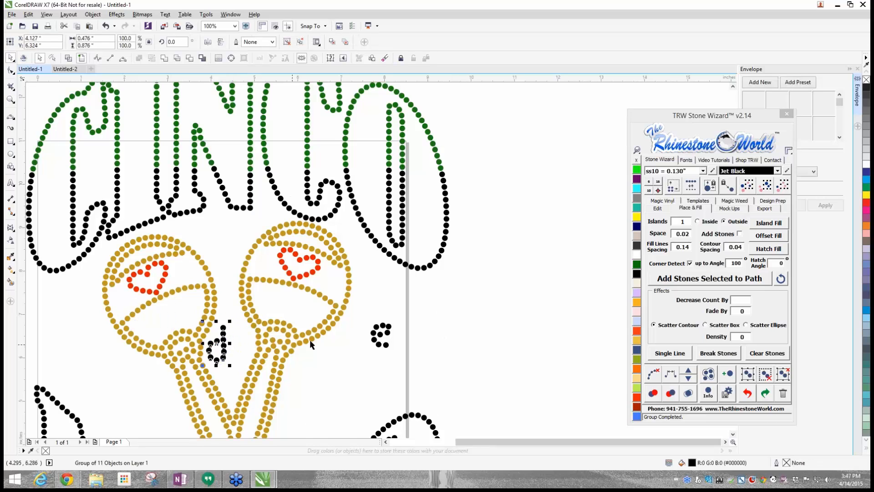
pyautogui.moveTo(372, 338); pyautogui.dragTo(233, 347)
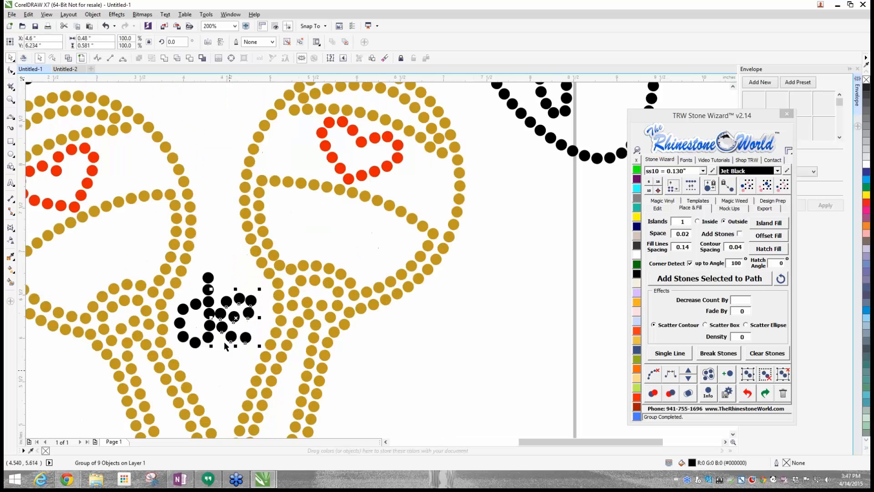
# - Align the "e" with the "d" along a temporary horizontal guideline and remove the guideline
pyautogui.scroll(1, 237, 376)
pyautogui.moveTo(217, 77); pyautogui.dragTo(235, 352)
pyautogui.scroll(1, 235, 329)
pyautogui.scroll(1, 236, 333)
pyautogui.press('Up')
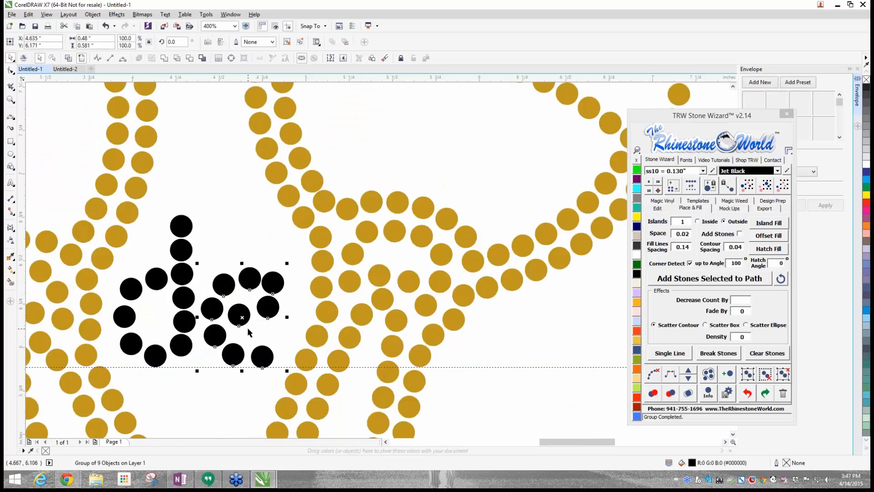
pyautogui.click(231, 389)
pyautogui.click(209, 367)
pyautogui.press('Escape')
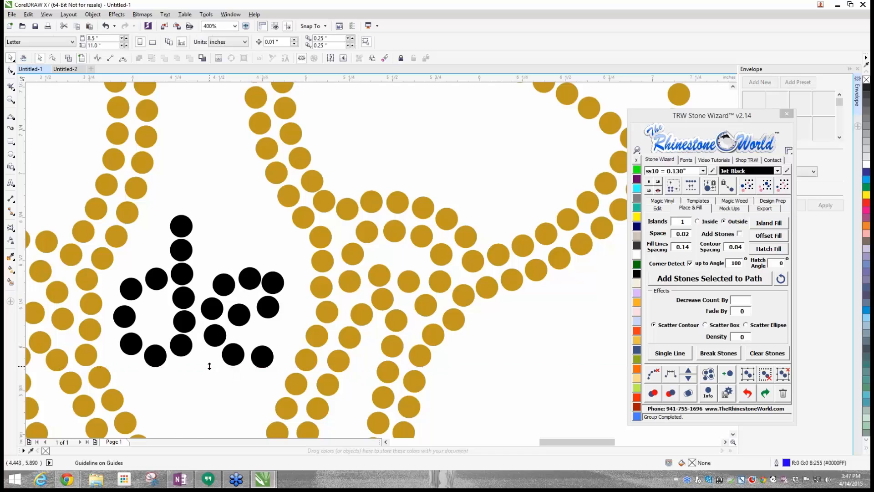
# - Select every Jet Black stone in the design and change them all to Crystal
pyautogui.scroll(-5, 209, 365)
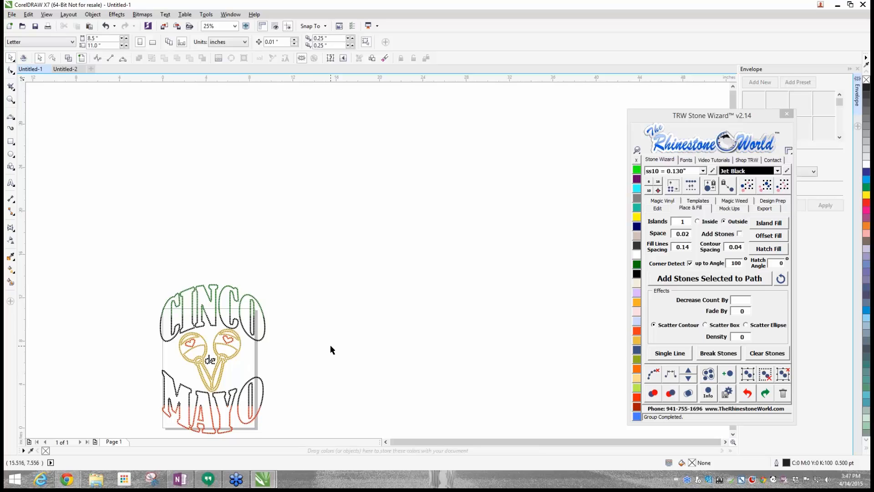
pyautogui.scroll(2, 315, 345)
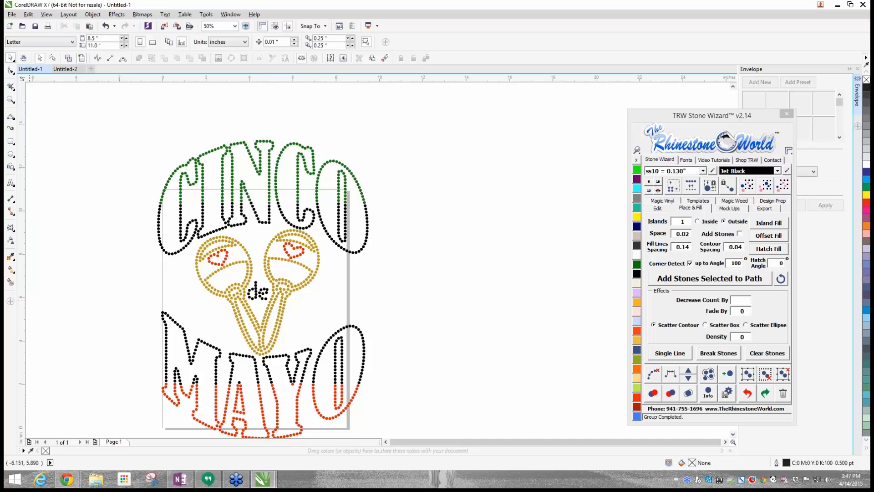
pyautogui.scroll(1, 255, 302)
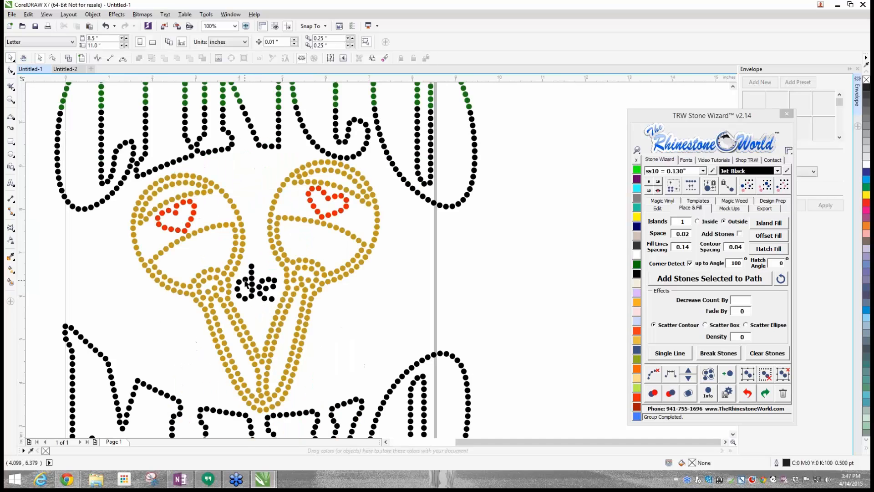
pyautogui.scroll(-2, 257, 285)
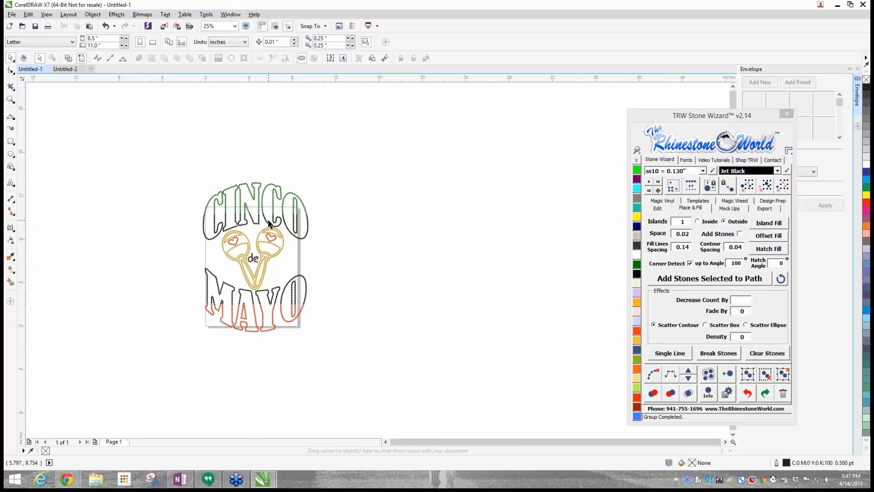
pyautogui.scroll(1, 268, 223)
pyautogui.click(304, 233)
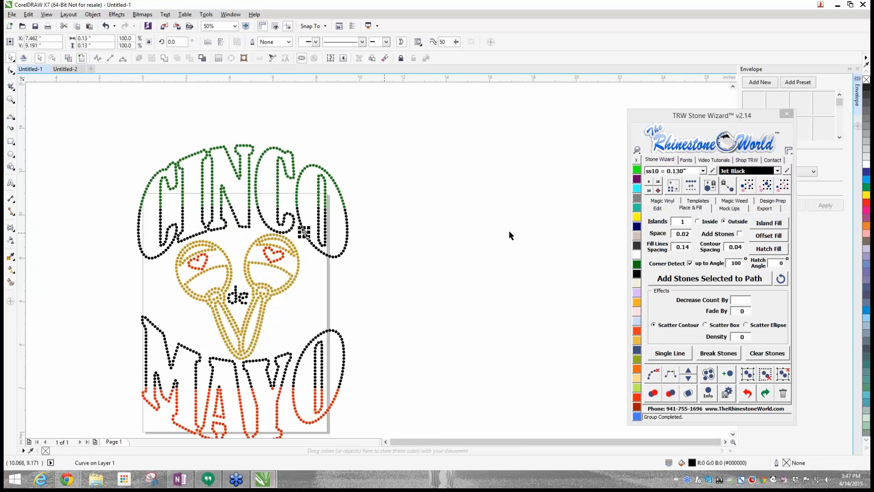
pyautogui.click(764, 187)
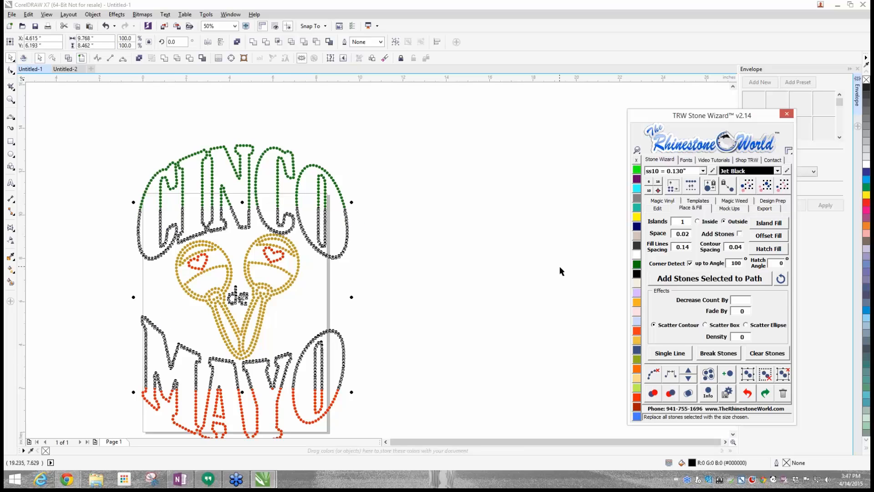
pyautogui.click(637, 255)
pyautogui.click(466, 294)
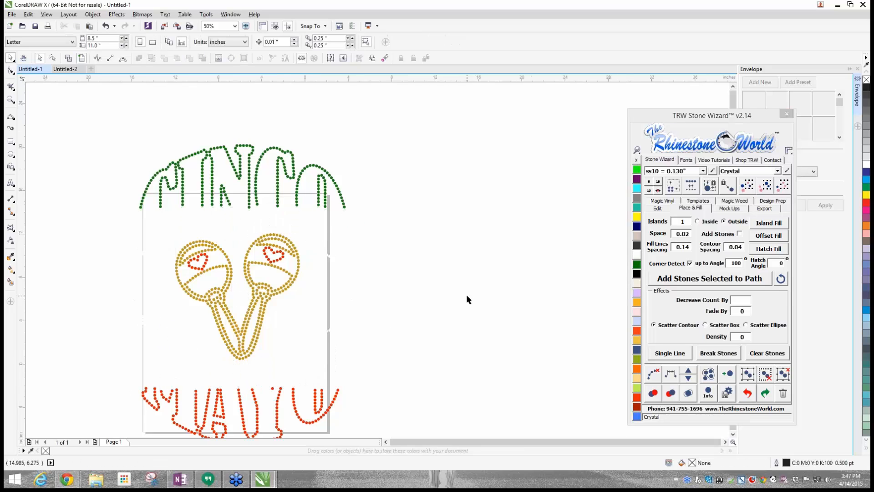
# - Create a Proof - Front mockup of the whole design on the Women's Scoop Neck shirt and inspect it
pyautogui.scroll(-1, 466, 294)
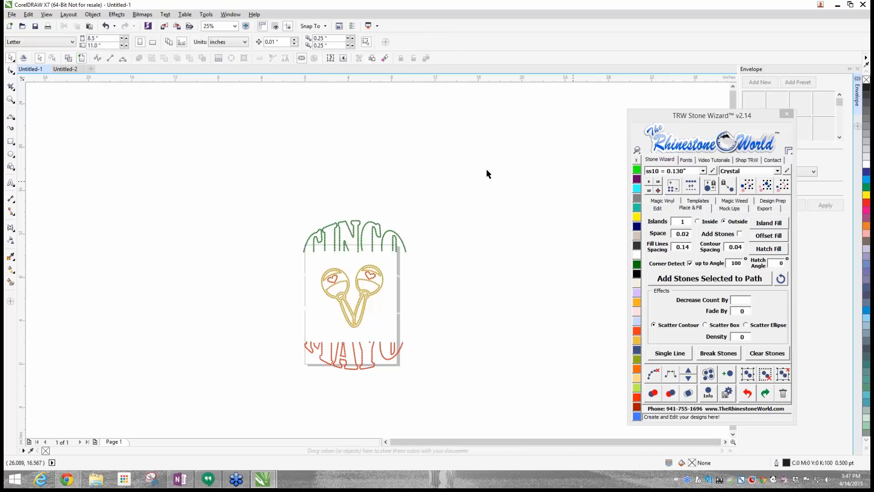
pyautogui.moveTo(230, 167); pyautogui.dragTo(444, 394)
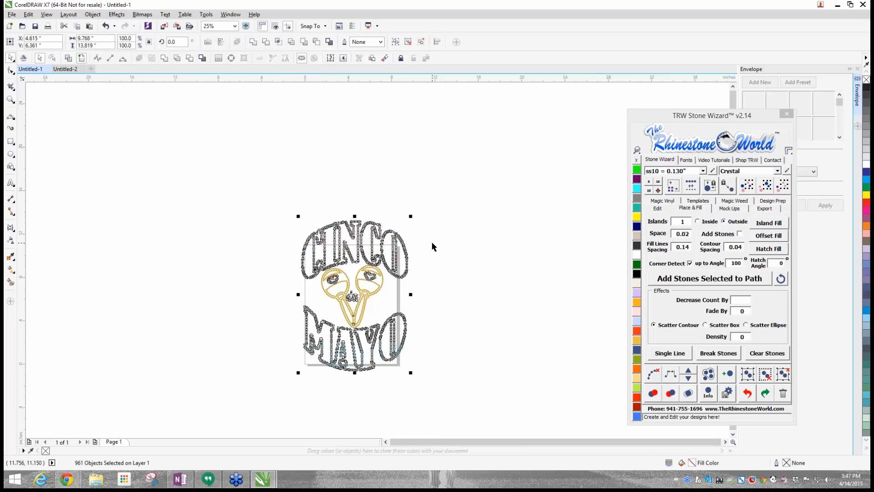
pyautogui.click(742, 208)
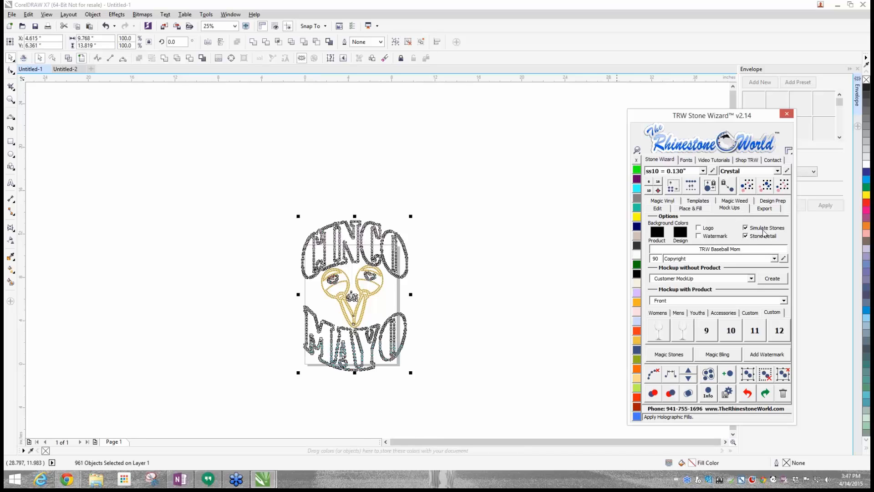
pyautogui.click(783, 300)
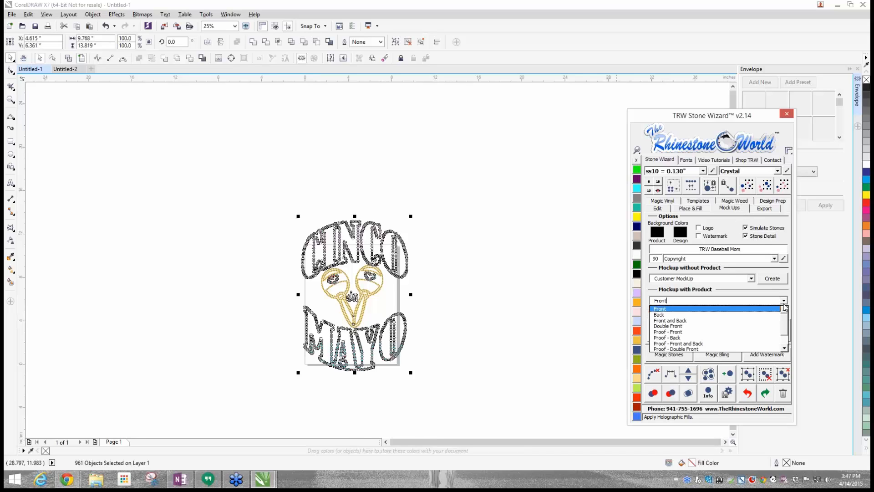
pyautogui.click(713, 331)
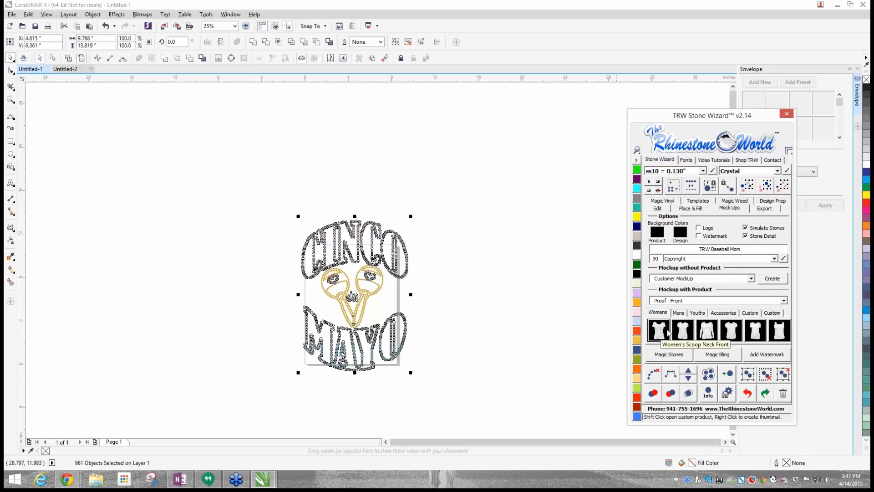
pyautogui.click(657, 334)
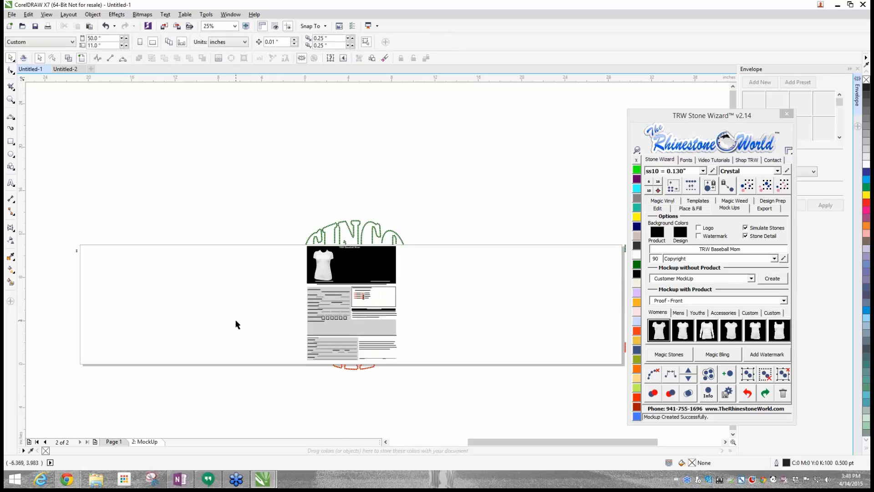
pyautogui.scroll(4, 387, 241)
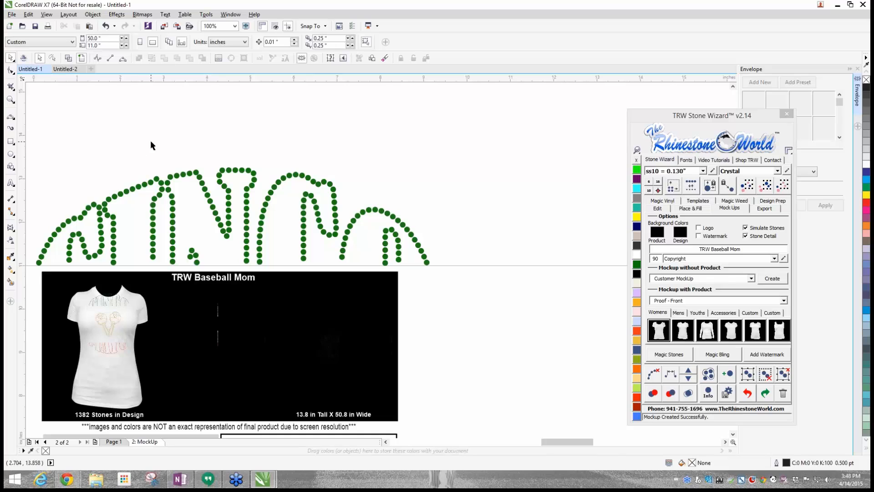
pyautogui.scroll(-4, 234, 188)
# - Return to Page 1 and select the stray stones lying away from the design
pyautogui.click(110, 443)
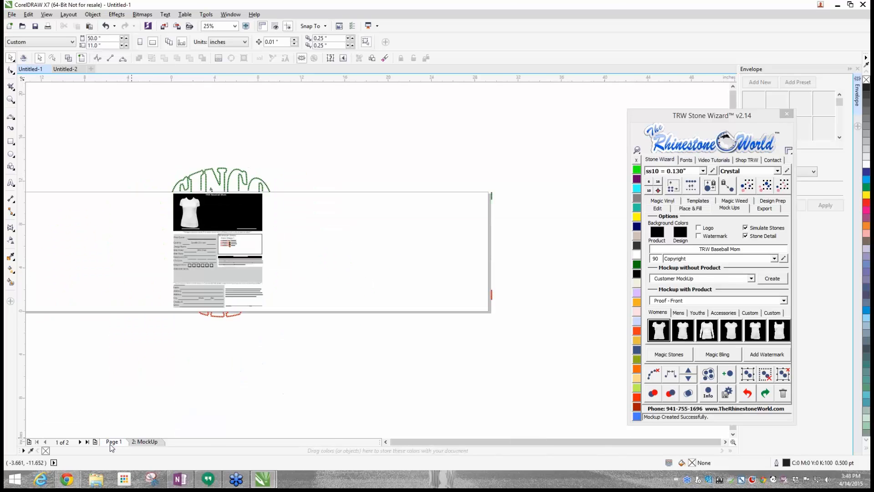
pyautogui.moveTo(428, 150); pyautogui.dragTo(533, 292)
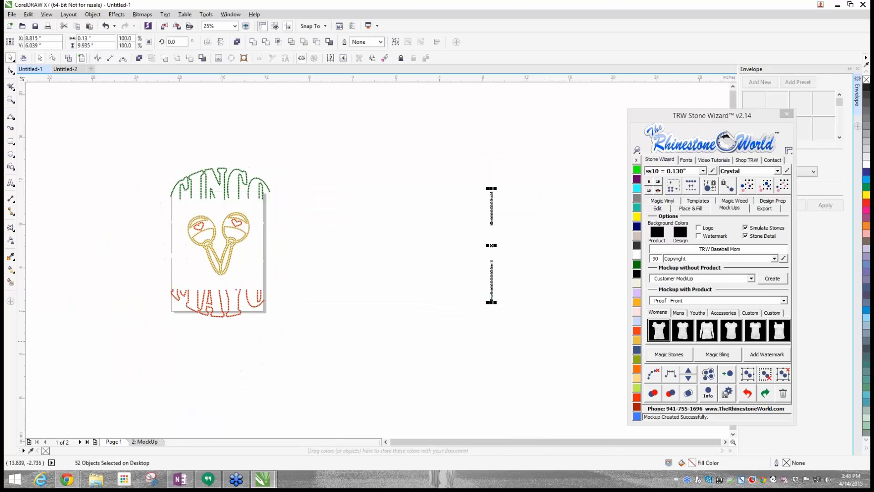
pyautogui.moveTo(319, 167); pyautogui.dragTo(263, 325)
pyautogui.click(267, 196)
pyautogui.click(68, 58)
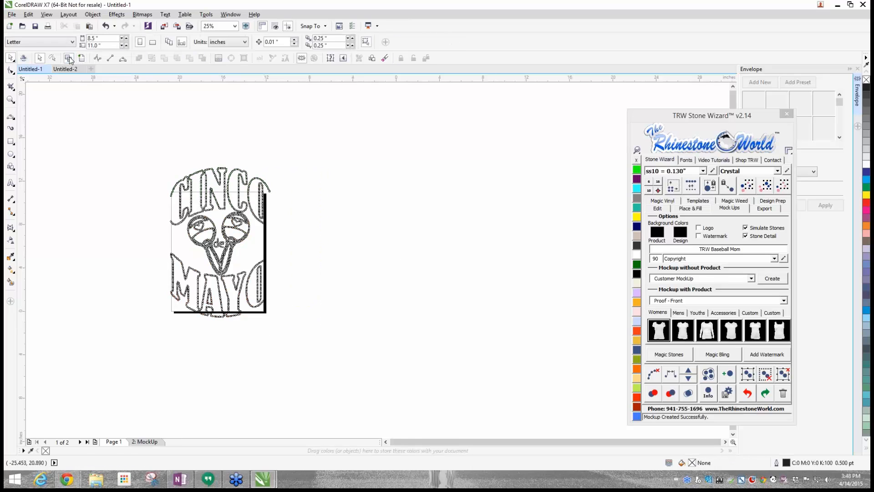
# - Undo the proof mockup and the colour change to Crystal
pyautogui.click(748, 394)
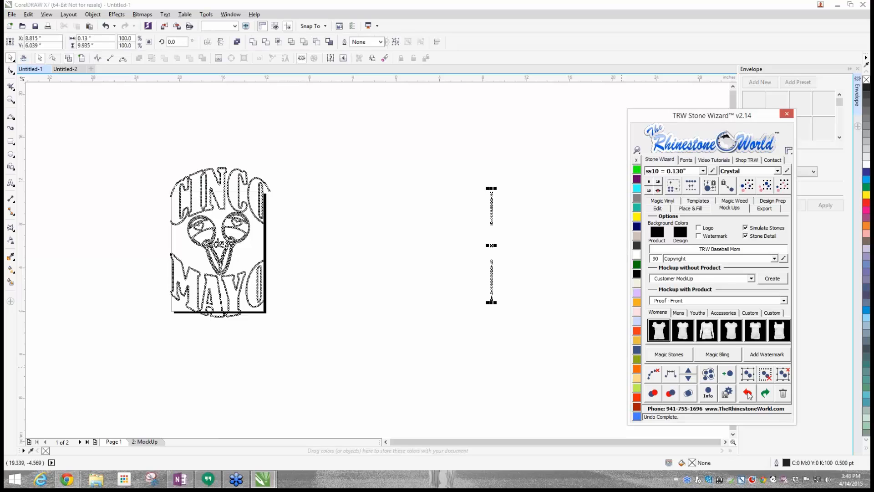
pyautogui.click(749, 396)
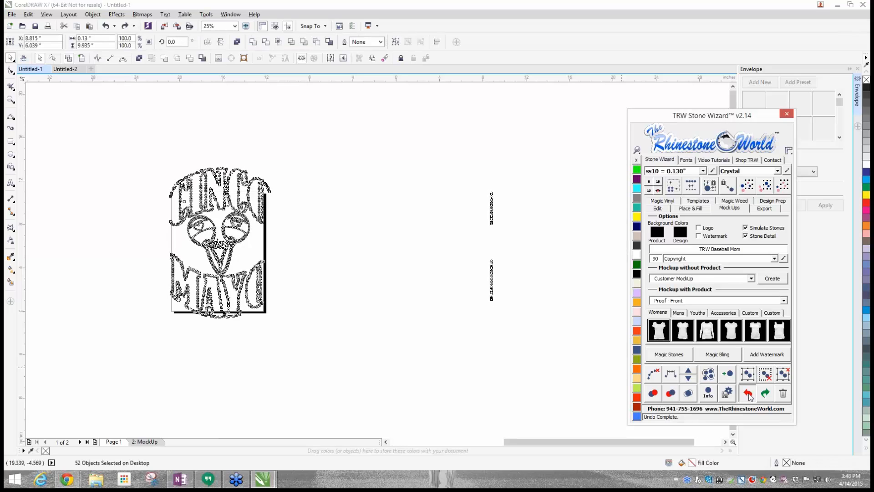
pyautogui.click(196, 374)
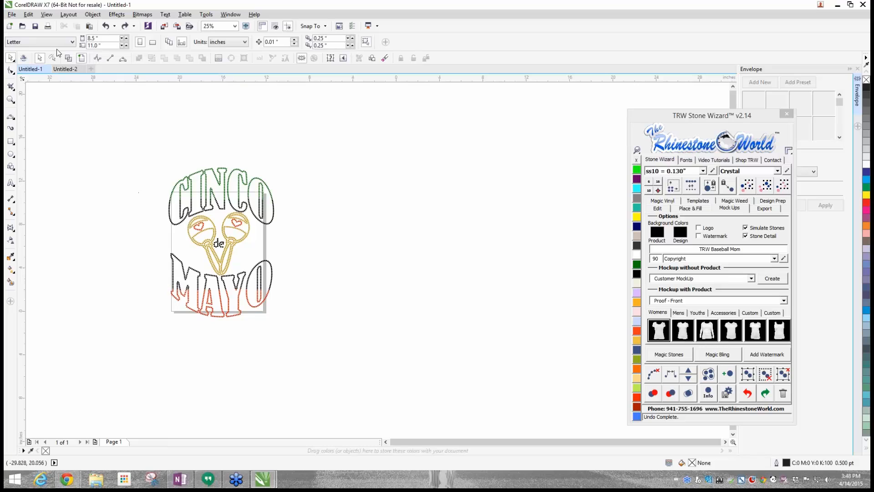
# - Set the page size to 50 inches wide by 50 inches high
pyautogui.doubleClick(93, 38)
pyautogui.write('50')
pyautogui.press('Return')
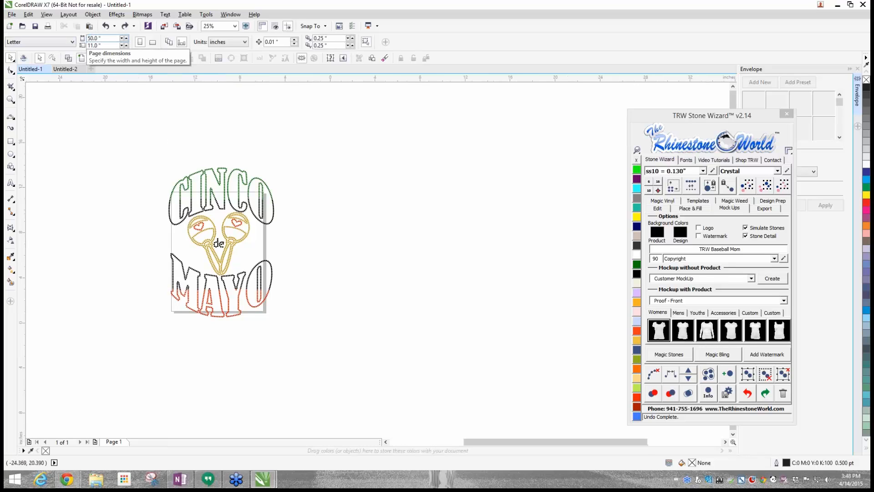
pyautogui.moveTo(97, 46); pyautogui.dragTo(76, 47)
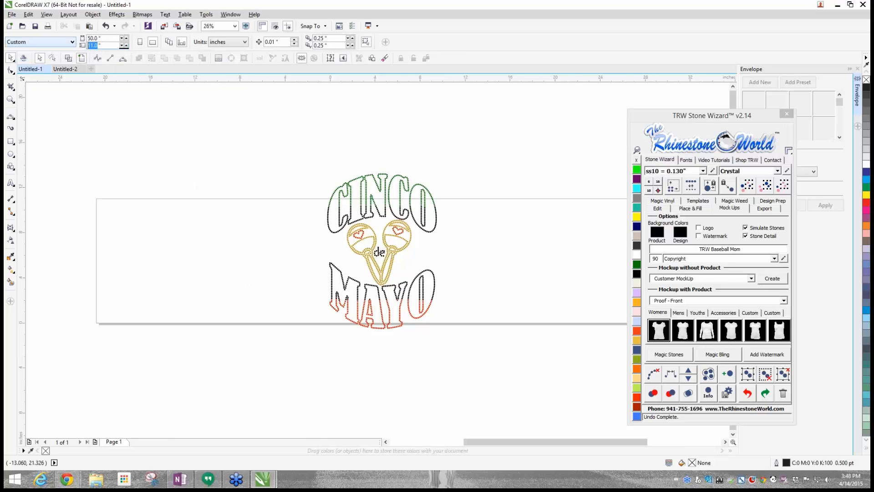
pyautogui.write('50')
pyautogui.press('Return')
pyautogui.scroll(2, 395, 272)
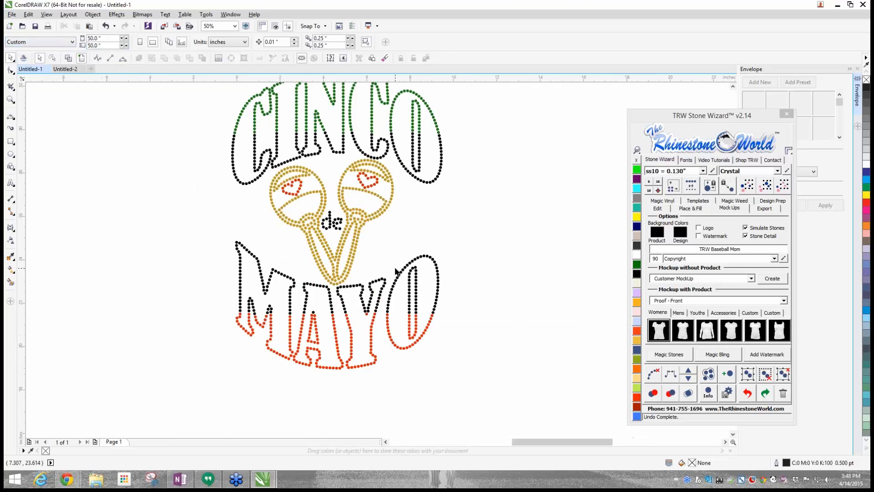
# - Select all the black stones in the lettering and the small "de" by colour and recolour them Crystal
pyautogui.scroll(-4, 395, 272)
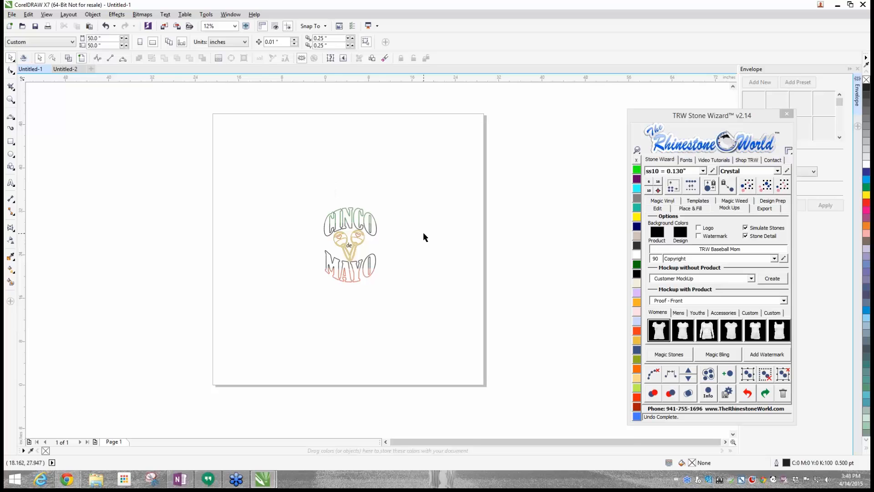
pyautogui.scroll(2, 376, 242)
pyautogui.scroll(4, 376, 248)
pyautogui.click(375, 243)
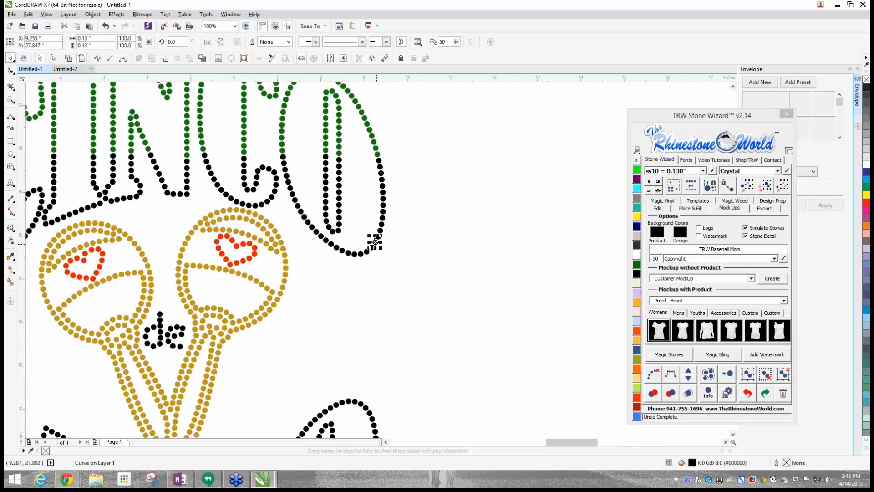
pyautogui.click(765, 186)
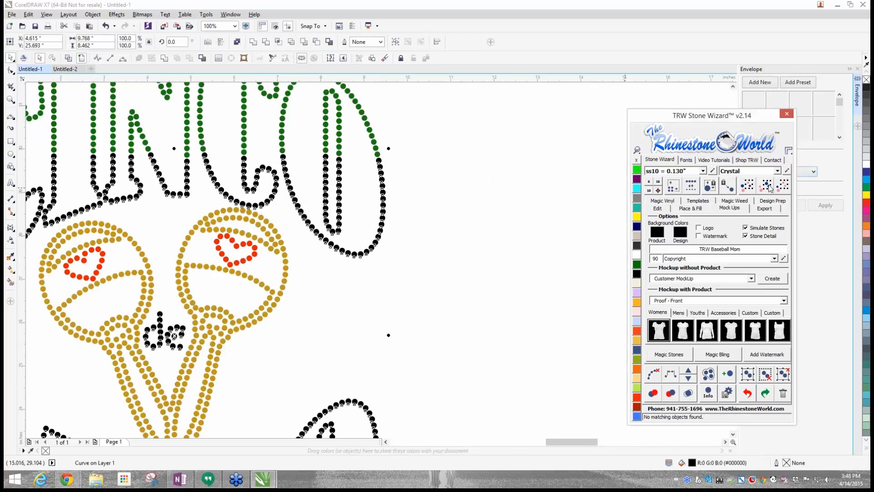
pyautogui.click(637, 256)
pyautogui.click(514, 269)
# - Create a Proof - Front mockup of the recoloured design on the Women's Scoop Neck shirt and examine the shirt preview
pyautogui.scroll(-3, 514, 269)
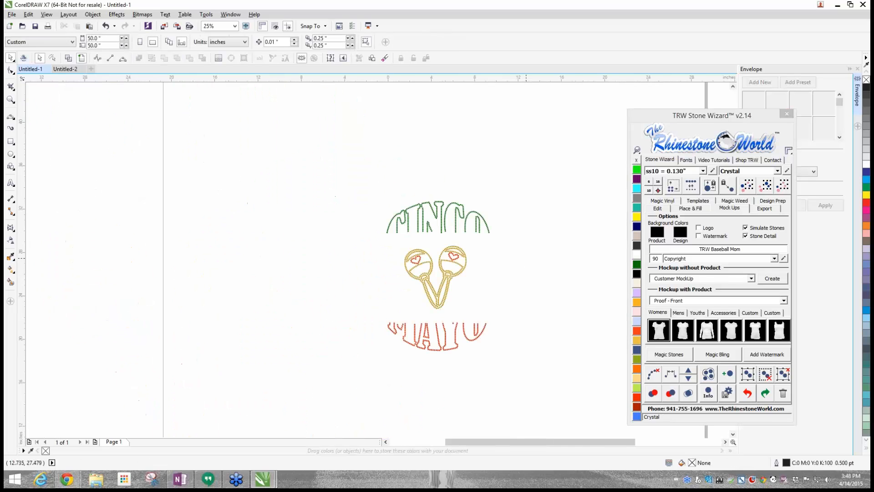
pyautogui.moveTo(306, 153); pyautogui.dragTo(544, 394)
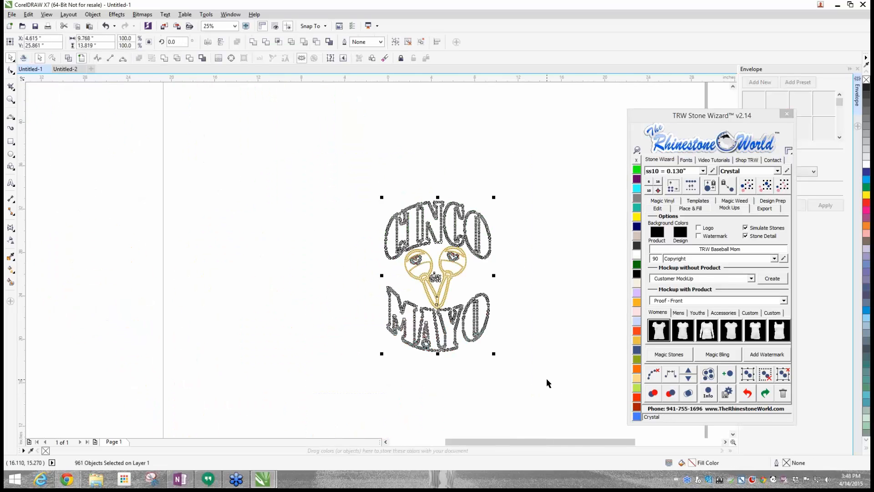
pyautogui.click(662, 338)
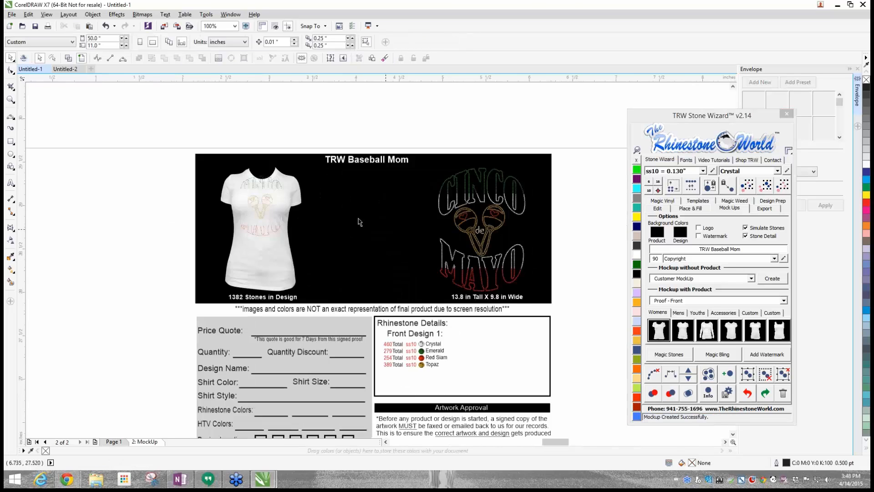
pyautogui.scroll(3, 303, 221)
pyautogui.scroll(-1, 295, 219)
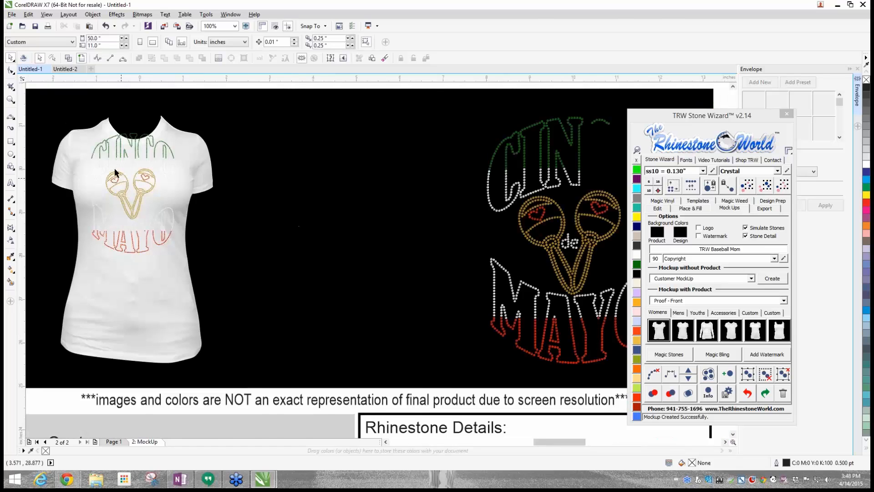
pyautogui.scroll(-2, 118, 173)
pyautogui.scroll(2, 205, 179)
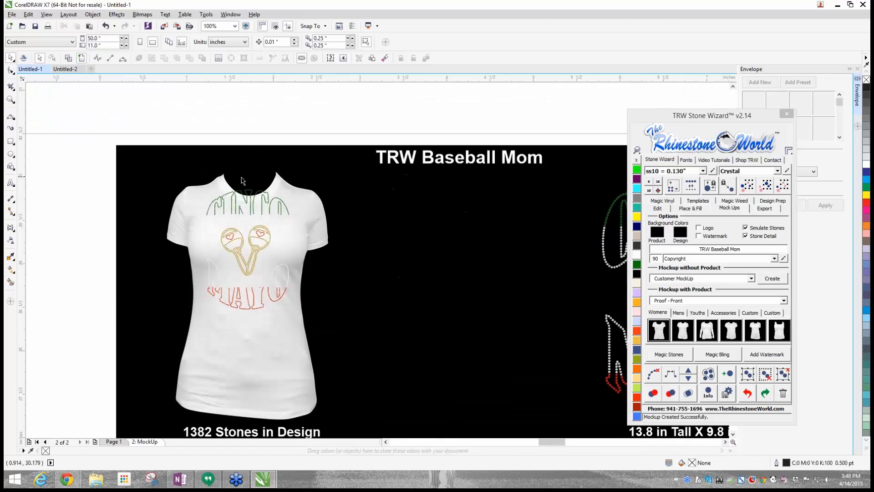
# - Stretch the shirt image upward to about 3.02 inches tall so its neckline clears CINCO, and colour the shirt Black Diamond
pyautogui.click(287, 182)
pyautogui.moveTo(244, 172); pyautogui.dragTo(248, 153)
pyautogui.press('Escape')
pyautogui.click(227, 320)
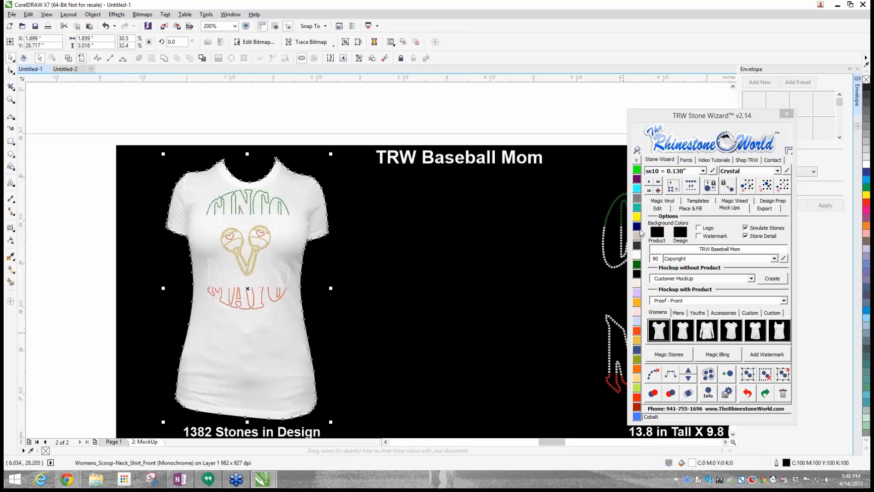
pyautogui.click(639, 202)
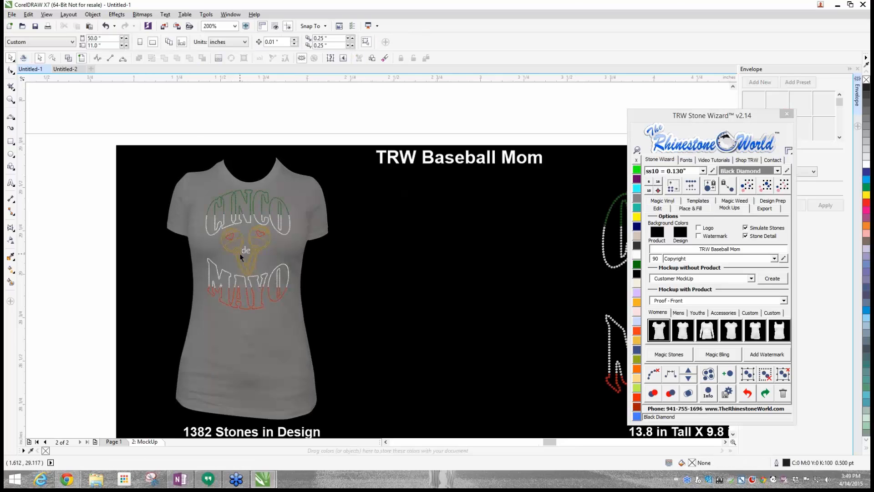
# - Examine the stones on the shirt, the enlarged design, the rhinestone details and the order form on the proof
pyautogui.scroll(2, 241, 257)
pyautogui.scroll(4, 266, 159)
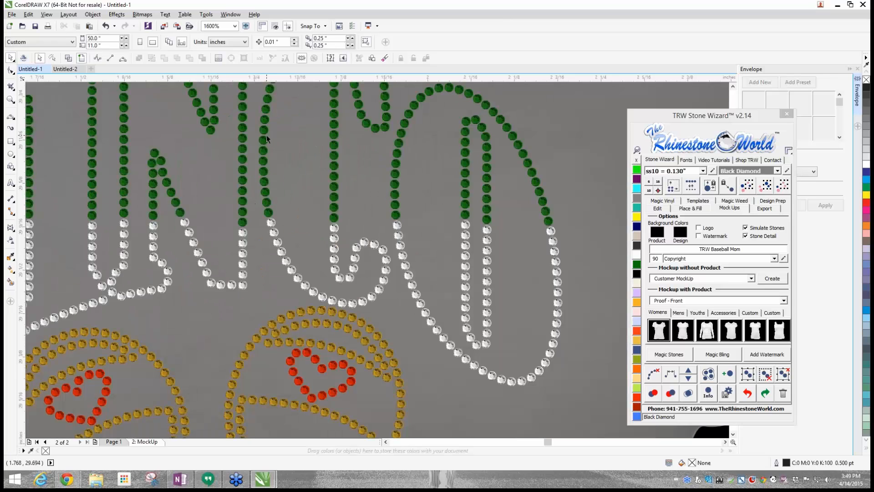
pyautogui.scroll(-1, 264, 155)
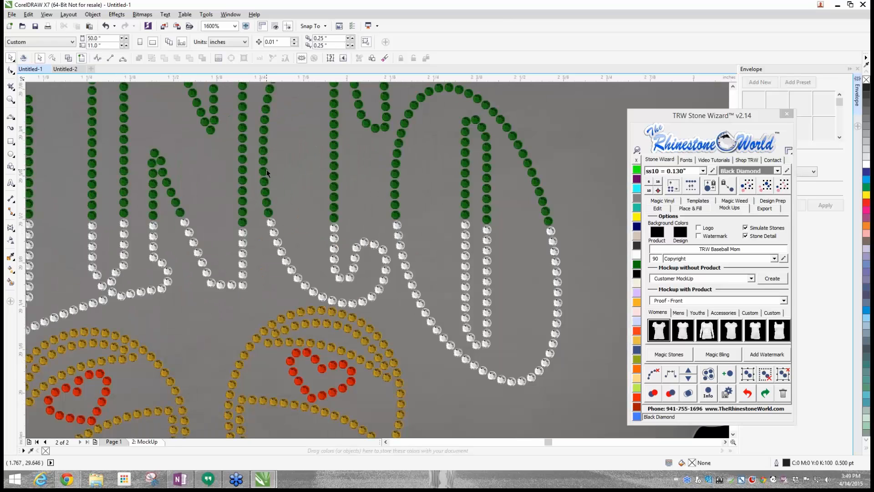
pyautogui.scroll(-1, 267, 170)
pyautogui.scroll(-2, 267, 170)
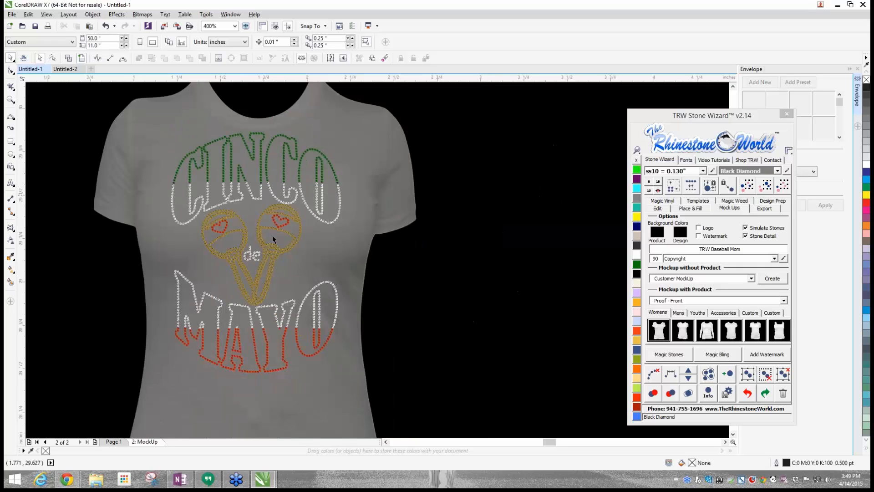
pyautogui.scroll(-3, 232, 276)
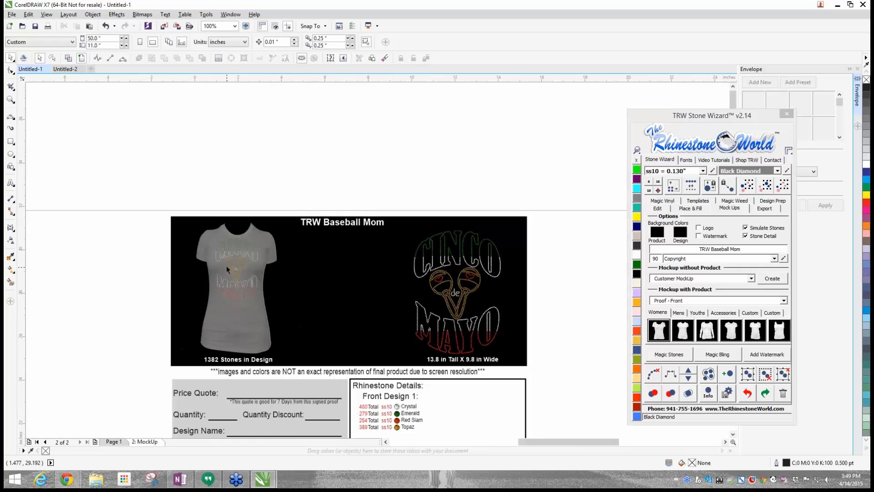
pyautogui.scroll(1, 327, 280)
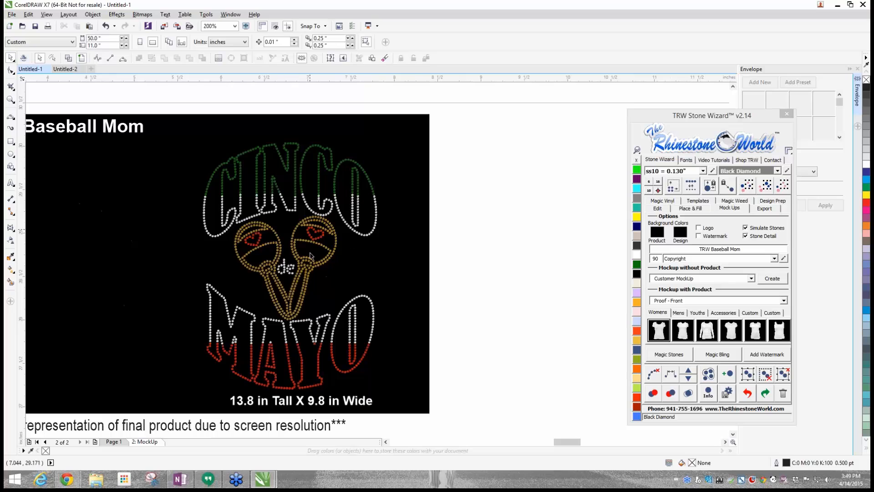
pyautogui.scroll(-2, 319, 406)
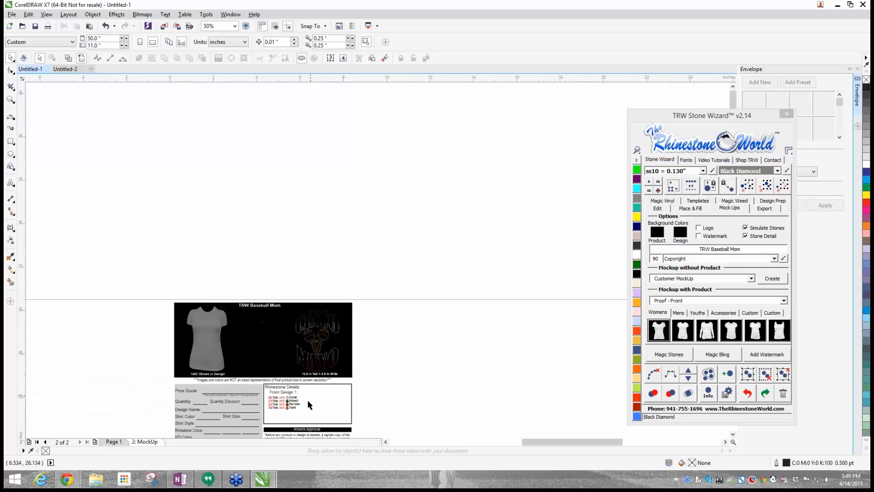
pyautogui.scroll(1, 283, 408)
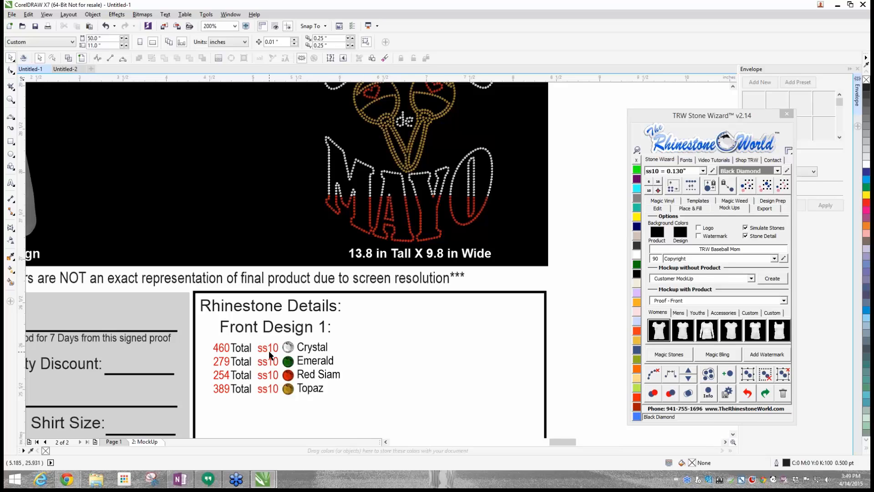
pyautogui.scroll(-3, 270, 355)
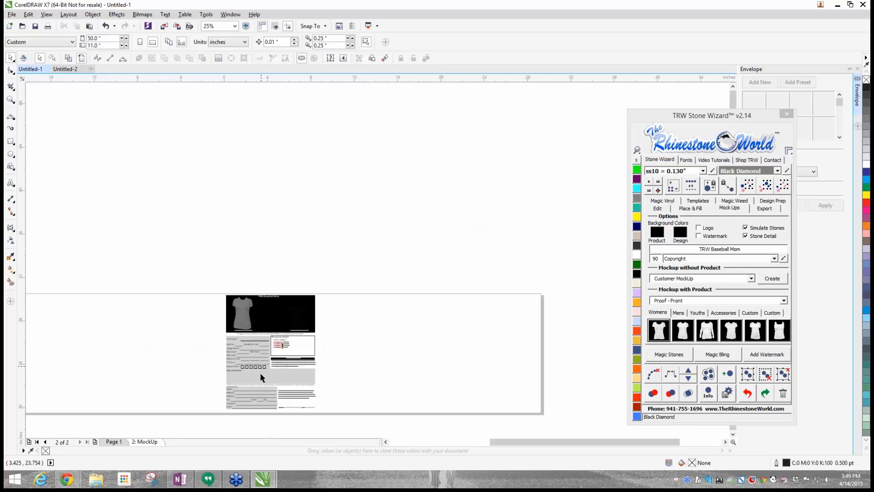
pyautogui.scroll(1, 256, 387)
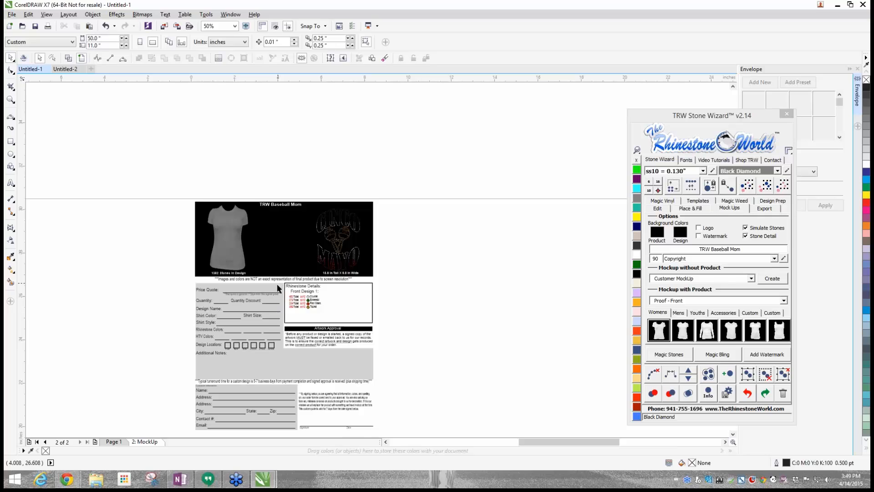
pyautogui.scroll(-1, 278, 291)
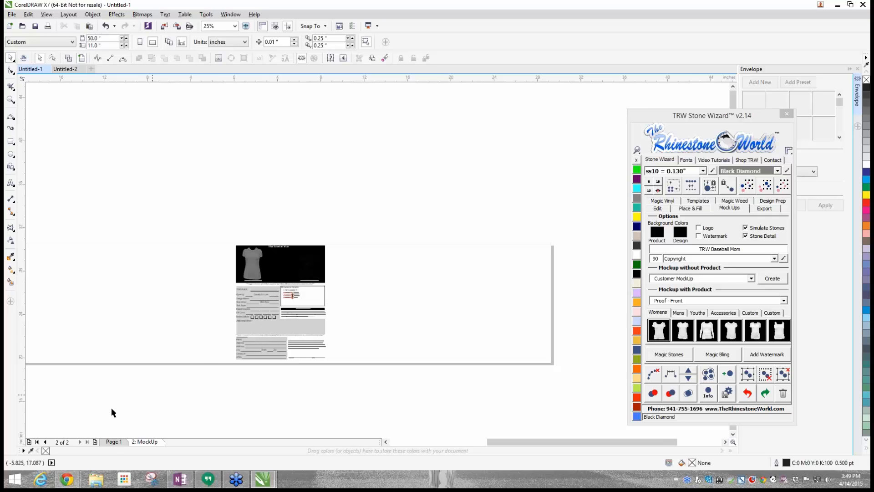
# - Compare the original design on Page 1 with the MockUp page and review the proof's artwork, stone details and form fields
pyautogui.click(114, 442)
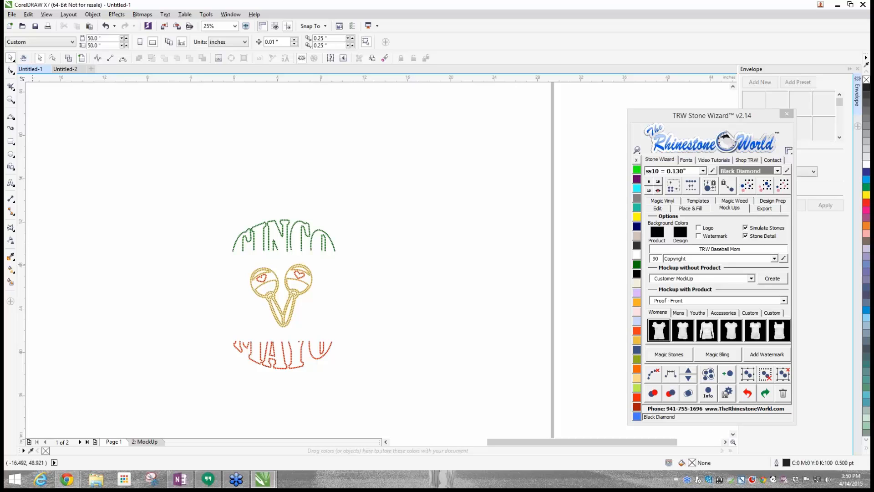
pyautogui.click(145, 441)
pyautogui.scroll(4, 269, 246)
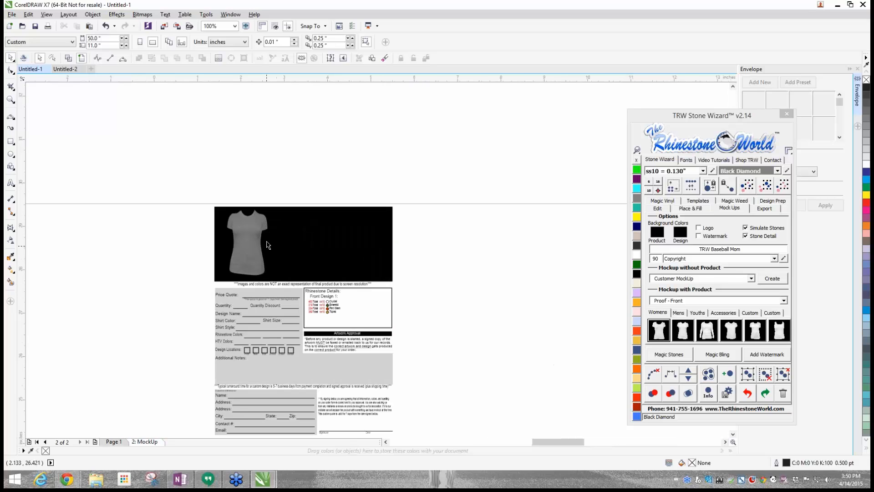
pyautogui.scroll(1, 539, 203)
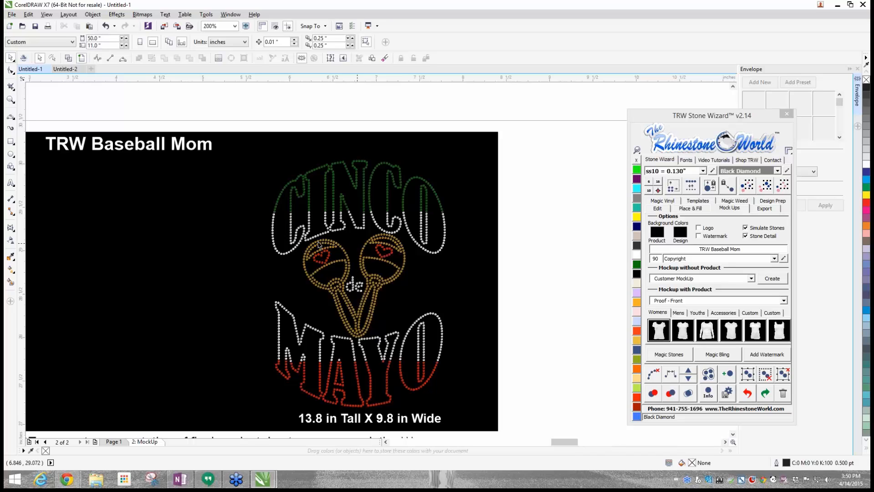
pyautogui.scroll(-1, 509, 302)
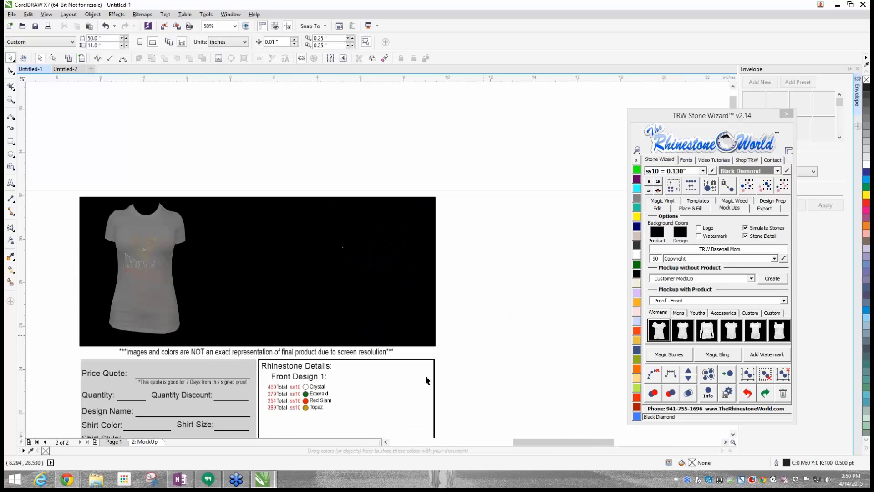
pyautogui.scroll(-1, 425, 375)
pyautogui.scroll(1, 334, 337)
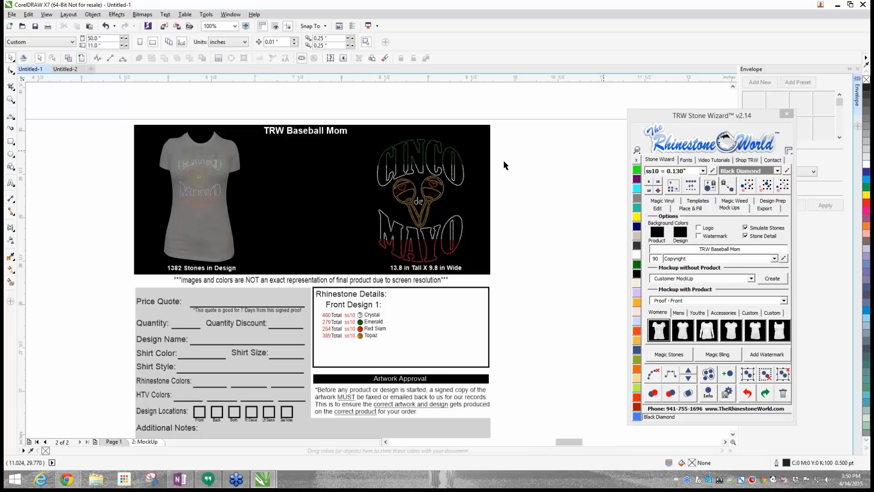
pyautogui.scroll(1, 606, 152)
pyautogui.scroll(-1, 286, 229)
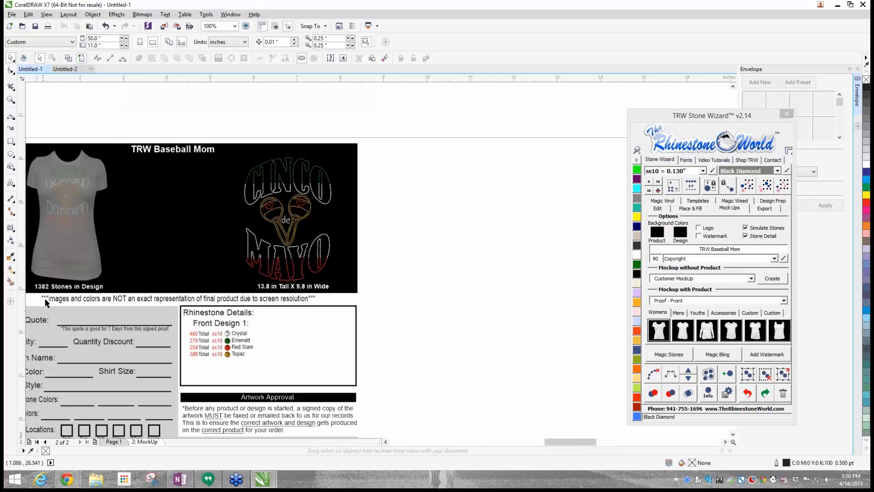
# - Add a Magic Bling sparkle about 1 inch wide on the outer edge of the final O in CINCO on the proof
pyautogui.scroll(1, 283, 159)
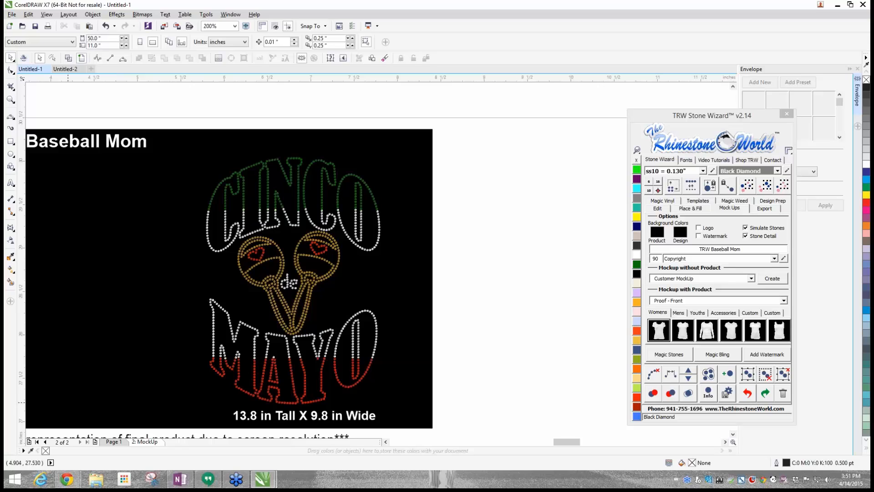
pyautogui.click(715, 356)
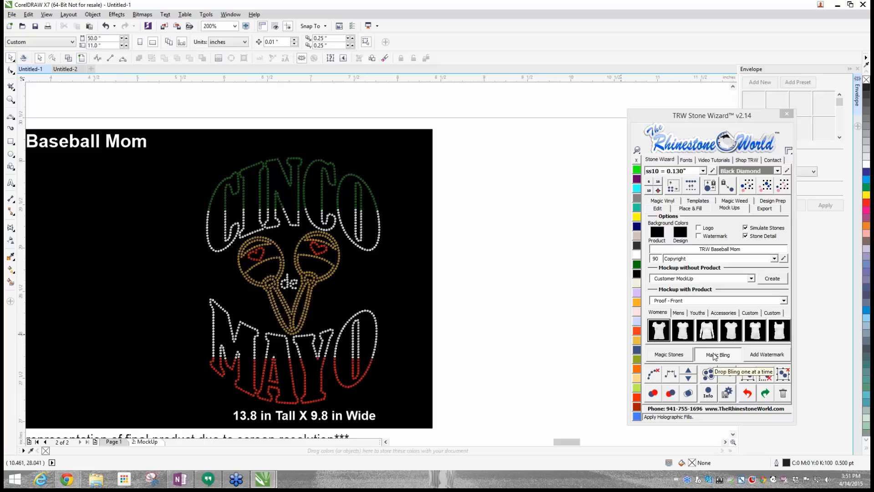
pyautogui.click(379, 225)
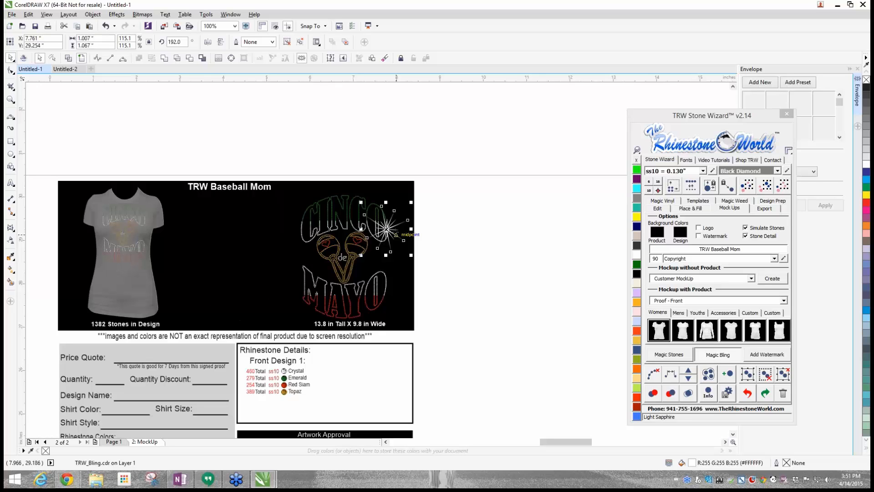
# - Add a smaller Magic Bling sparkle about 0.5 inch wide on the outer edge of CINCO's first C, and check both sparkles
pyautogui.scroll(1, 368, 233)
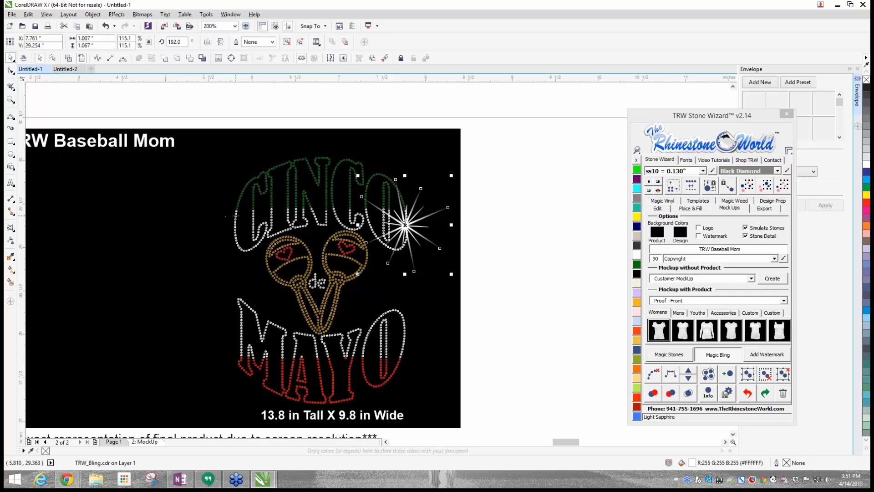
pyautogui.click(235, 214)
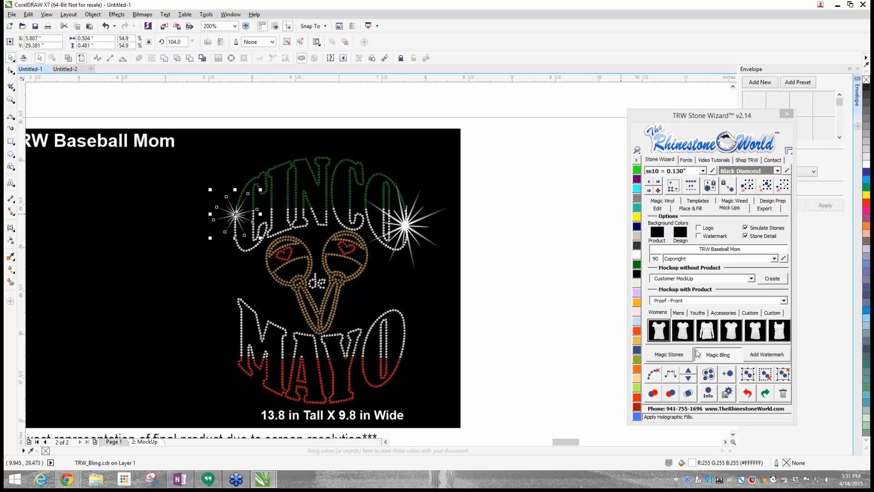
pyautogui.click(721, 354)
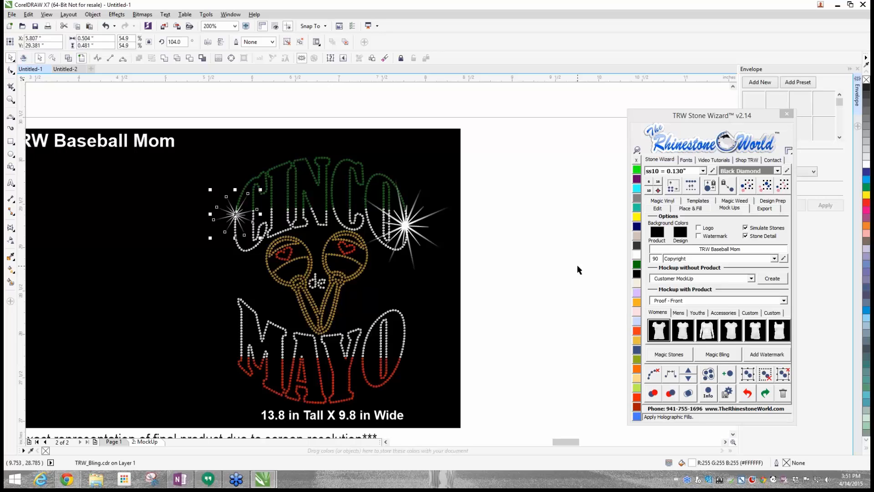
pyautogui.click(561, 240)
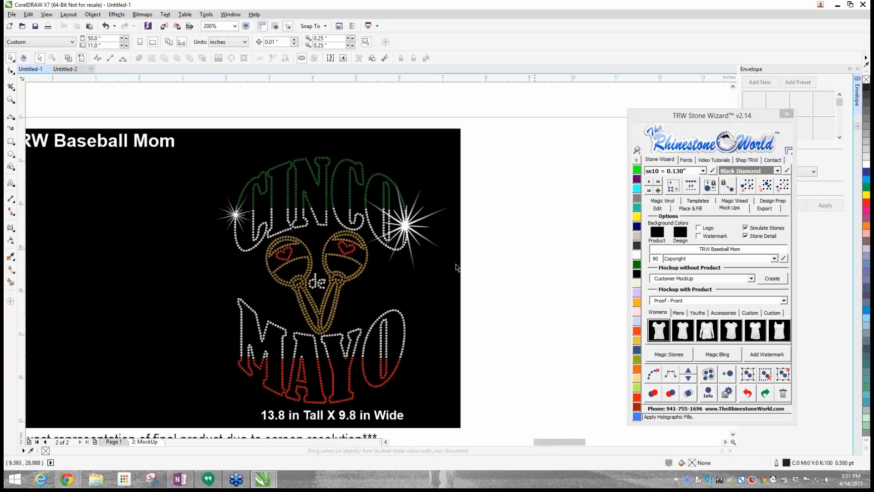
pyautogui.scroll(-1, 456, 264)
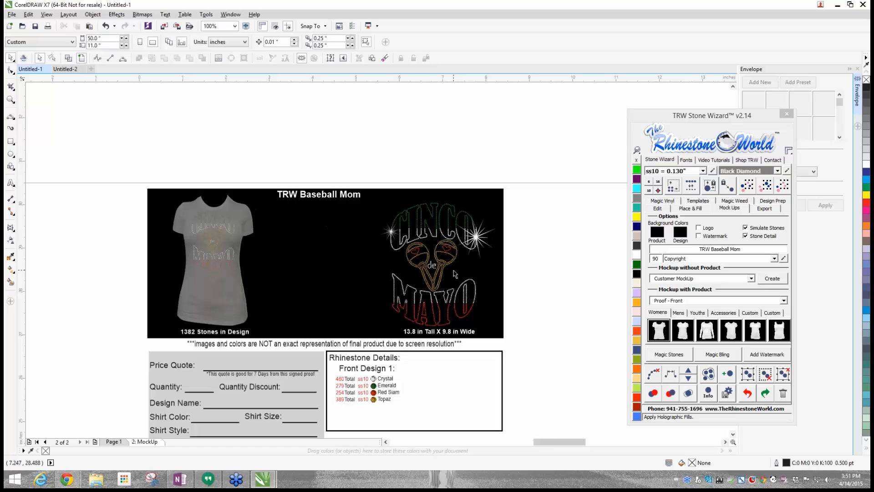
pyautogui.scroll(1, 455, 273)
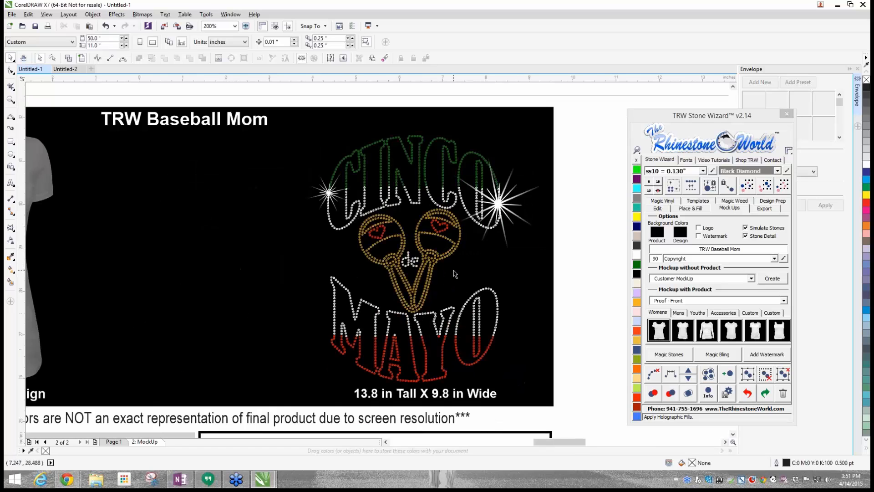
# - Review the proof with both sparkles, and compare Page 1's rhinestone maracas with the source maracas artwork in Untitled-2
pyautogui.scroll(-1, 452, 274)
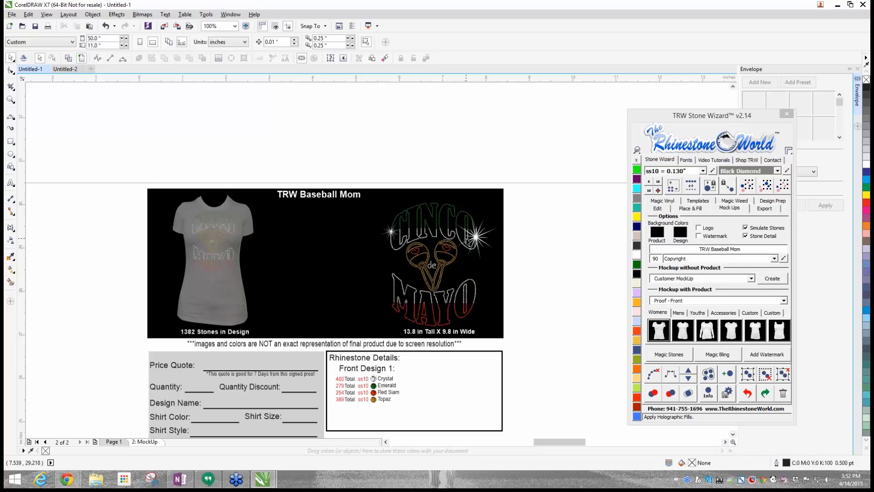
pyautogui.scroll(-1, 572, 220)
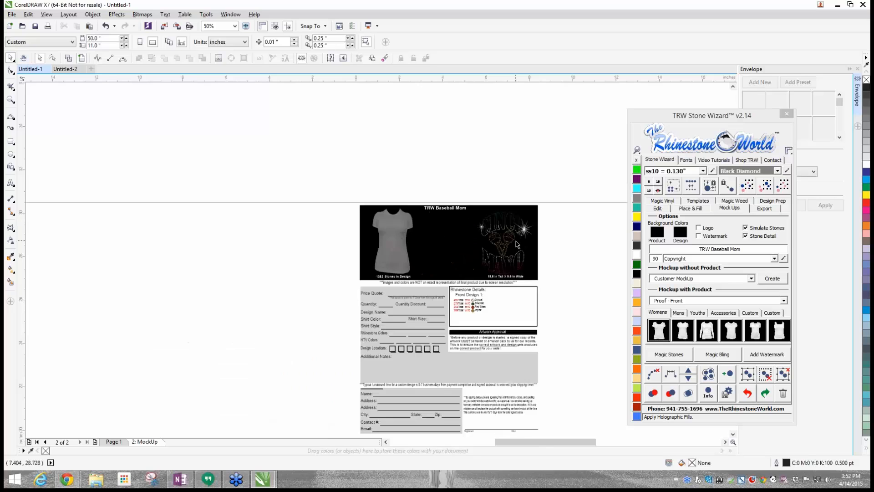
pyautogui.scroll(2, 518, 244)
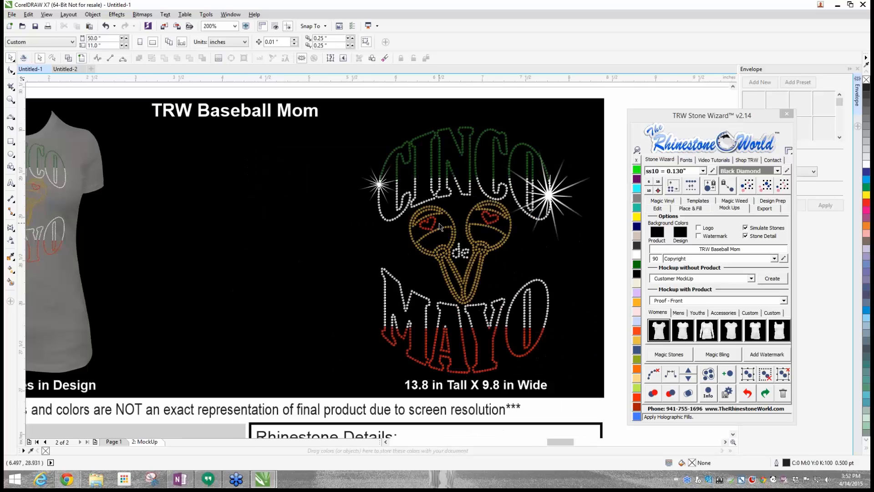
pyautogui.scroll(-1, 359, 215)
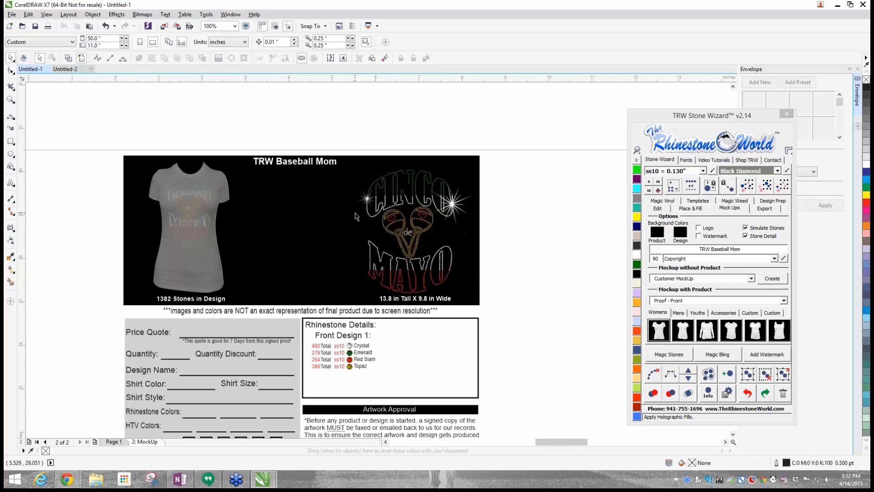
pyautogui.click(114, 442)
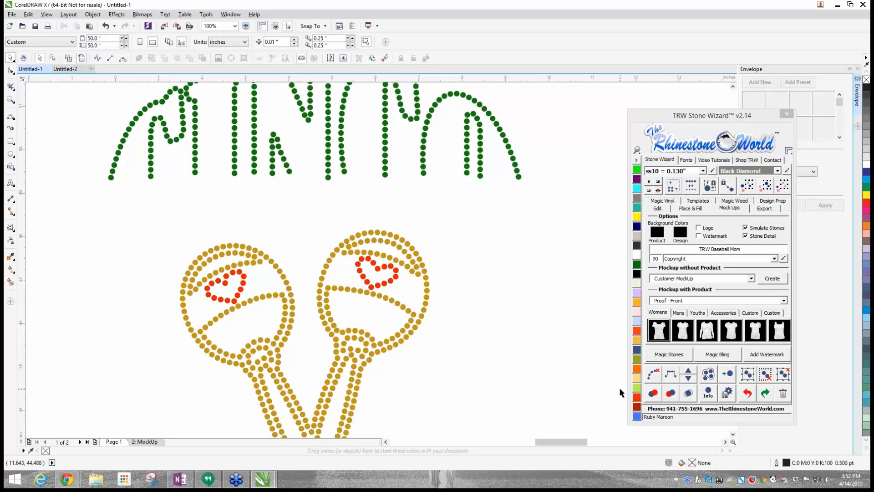
pyautogui.click(65, 70)
pyautogui.scroll(2, 120, 252)
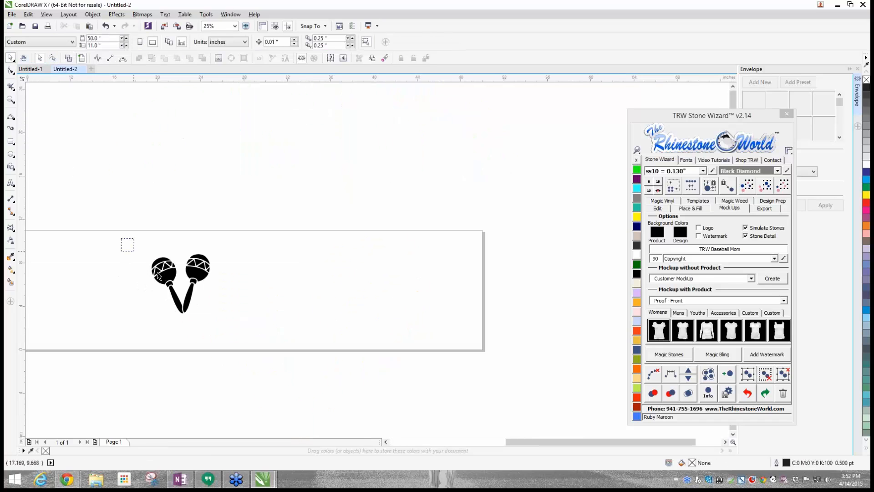
pyautogui.click(30, 69)
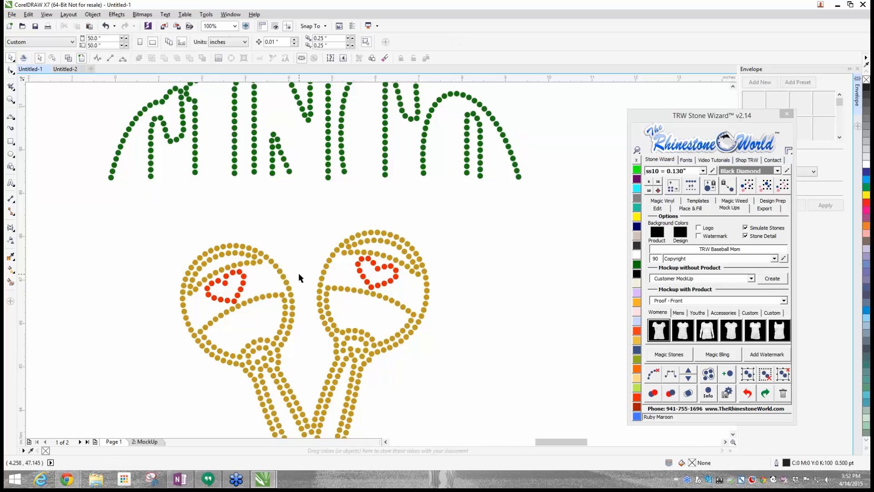
pyautogui.scroll(-2, 299, 272)
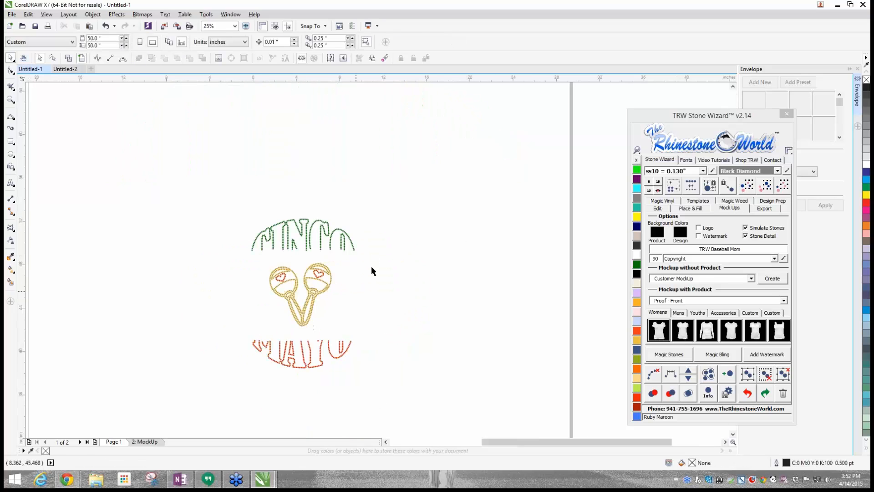
# - In Untitled-2, group all pieces of the black maracas artwork and move it about 5 inches to the right on the page
pyautogui.click(66, 69)
pyautogui.scroll(2, 154, 296)
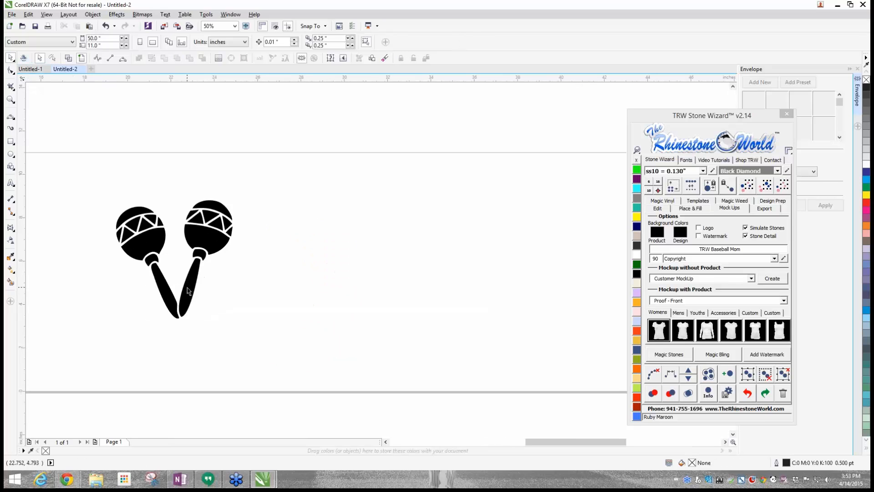
pyautogui.moveTo(190, 288)
pyautogui.mouseDown()
pyautogui.moveTo(223, 316)
pyautogui.moveTo(190, 286)
pyautogui.mouseUp()
pyautogui.moveTo(84, 161); pyautogui.dragTo(283, 321)
pyautogui.rightClick(214, 236)
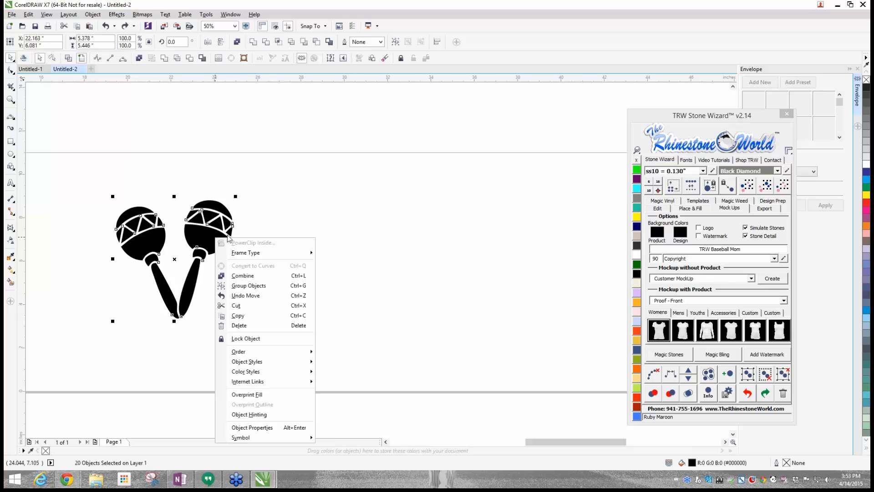
pyautogui.click(228, 235)
pyautogui.click(754, 376)
pyautogui.moveTo(201, 241); pyautogui.dragTo(233, 245)
pyautogui.moveTo(233, 245); pyautogui.dragTo(265, 281)
pyautogui.moveTo(265, 281); pyautogui.dragTo(307, 245)
pyautogui.click(156, 240)
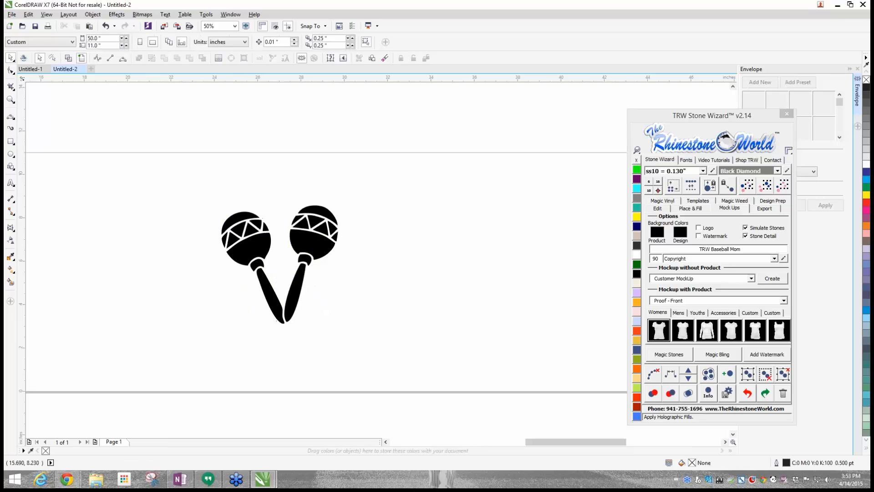
# - Add the artistic text CINCO above the maracas and select it as an object
pyautogui.click(11, 182)
pyautogui.click(131, 165)
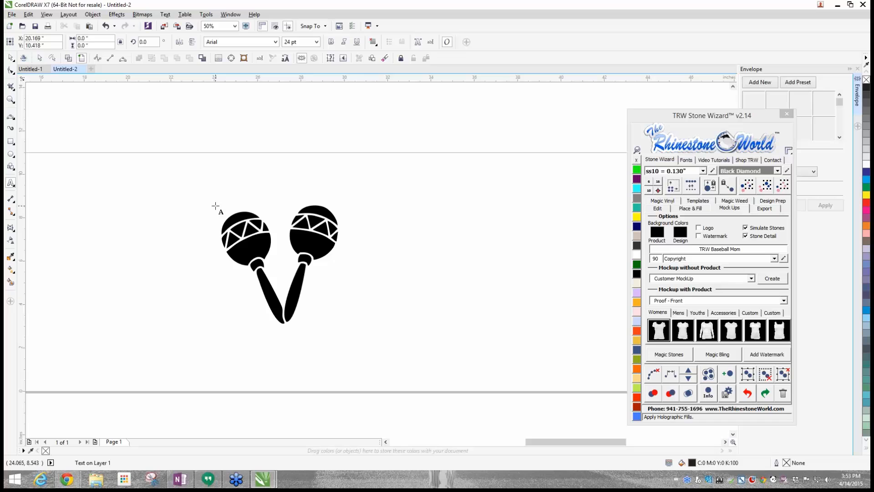
pyautogui.click(686, 160)
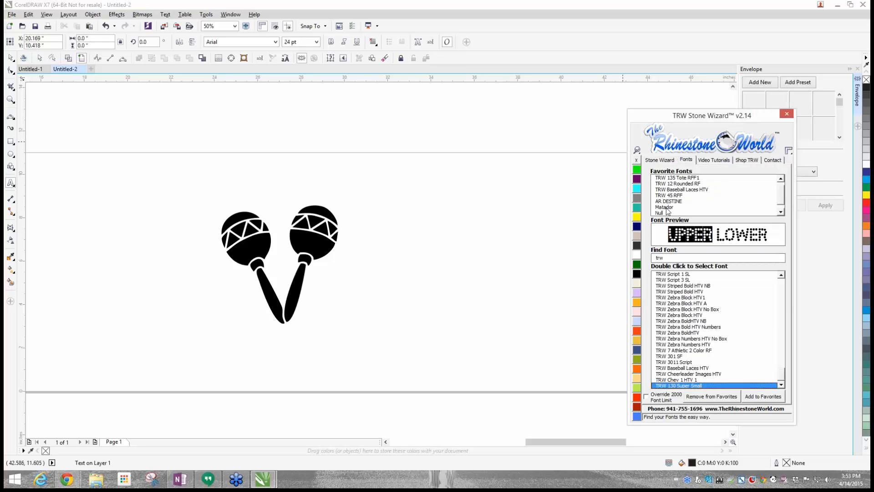
pyautogui.click(666, 207)
pyautogui.click(201, 159)
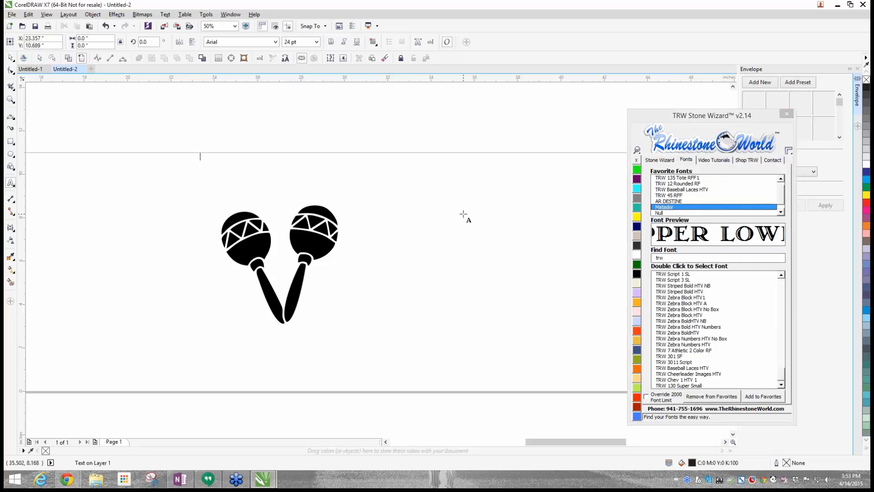
pyautogui.write('CINCO')
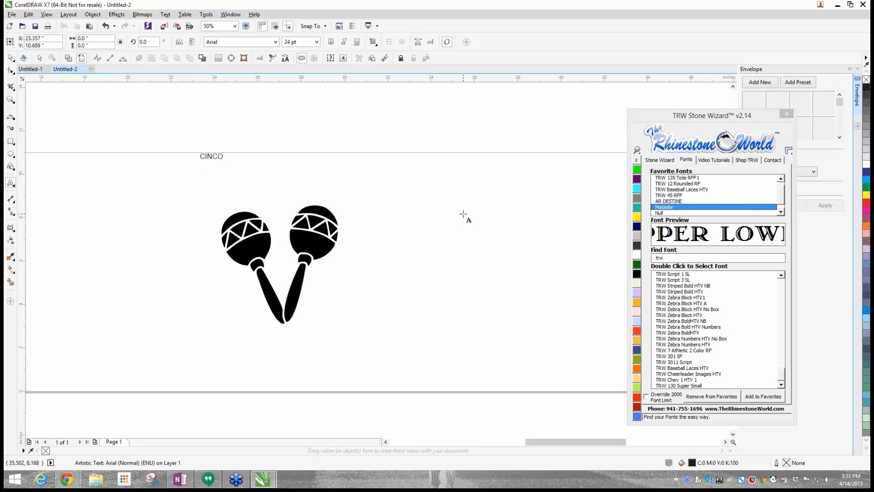
pyautogui.hotkey('ctrl', 'space')
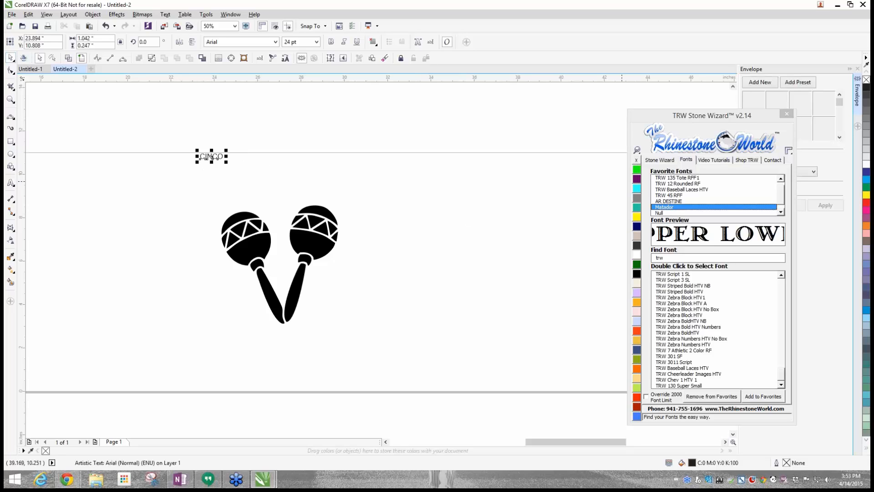
# - Enlarge the CINCO text to about 145 pt, set in the Matador font, and centre it above the maracas
pyautogui.moveTo(740, 116); pyautogui.dragTo(636, 120)
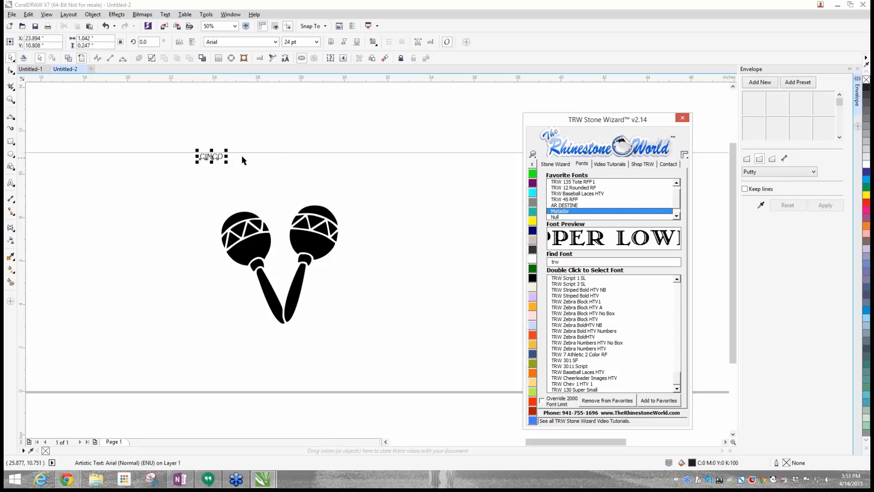
pyautogui.moveTo(226, 163); pyautogui.dragTo(341, 189)
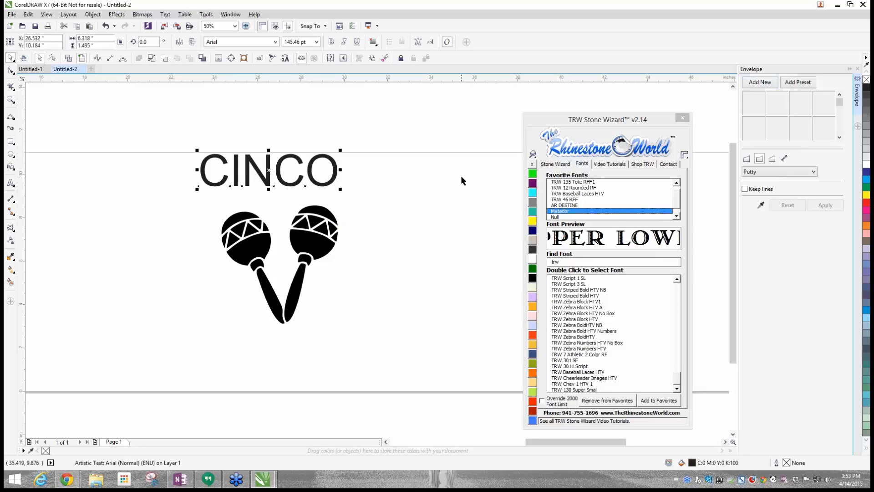
pyautogui.doubleClick(564, 212)
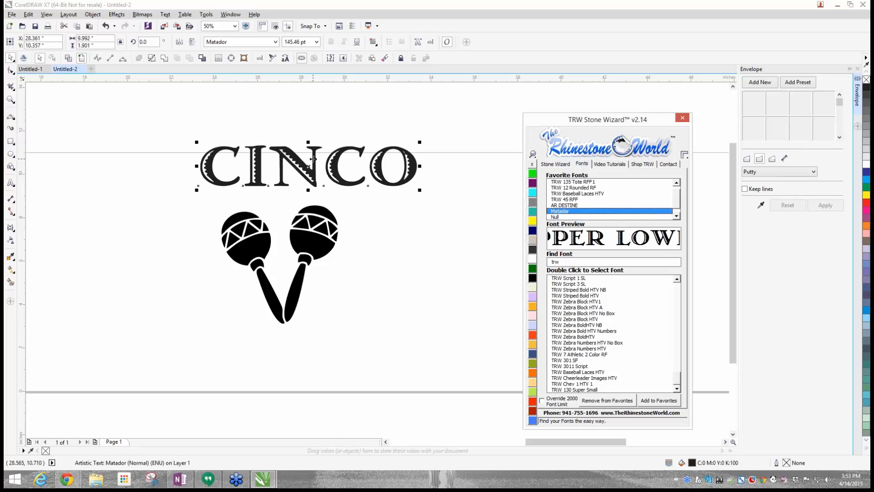
pyautogui.moveTo(314, 159); pyautogui.dragTo(291, 161)
pyautogui.moveTo(615, 120); pyautogui.dragTo(626, 237)
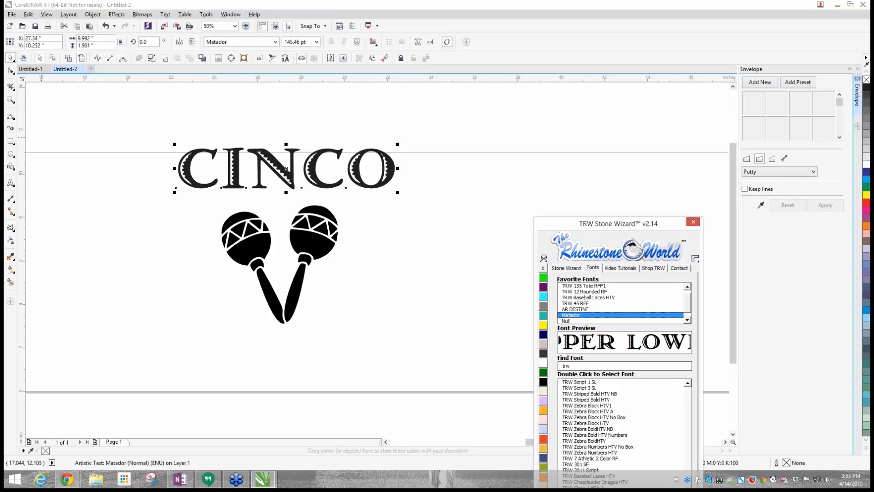
# - Bring up Stone Wizard's Edit tools beside the artwork and move the CINCO text slightly higher above the maracas
pyautogui.moveTo(610, 223); pyautogui.dragTo(526, 57)
pyautogui.click(483, 102)
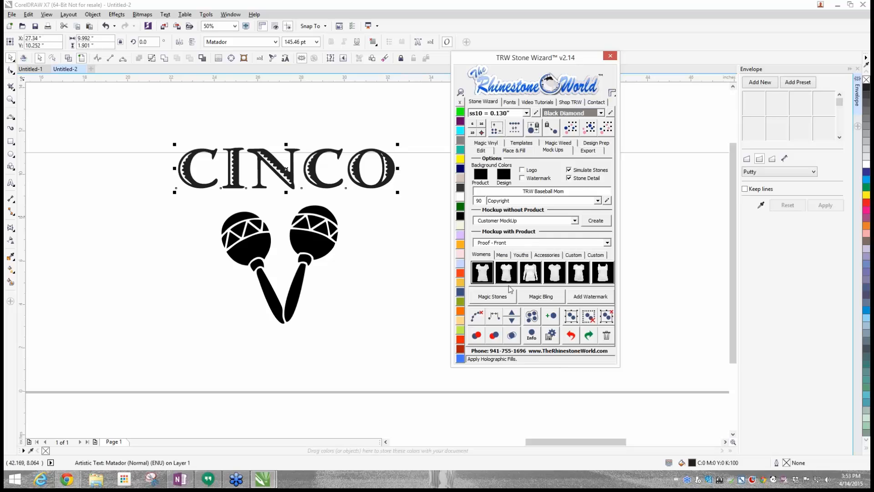
pyautogui.click(483, 151)
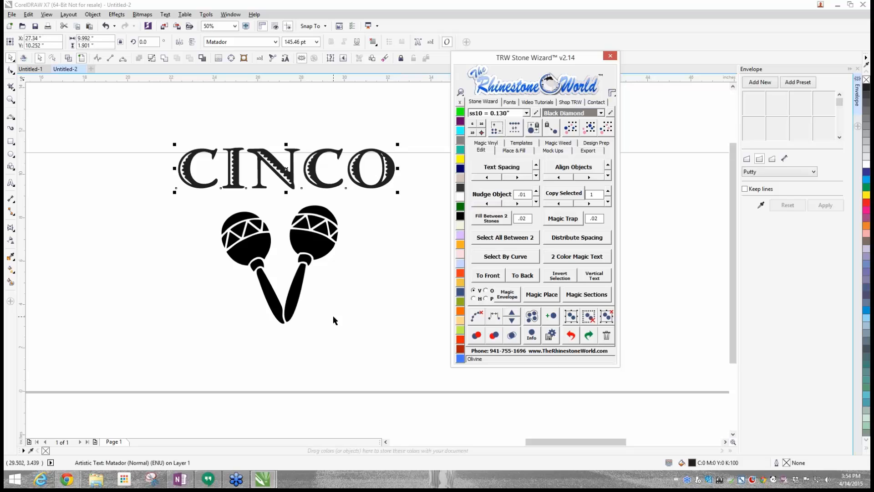
pyautogui.moveTo(292, 174); pyautogui.dragTo(288, 153)
pyautogui.scroll(-2, 288, 153)
pyautogui.click(123, 152)
pyautogui.scroll(1, 123, 152)
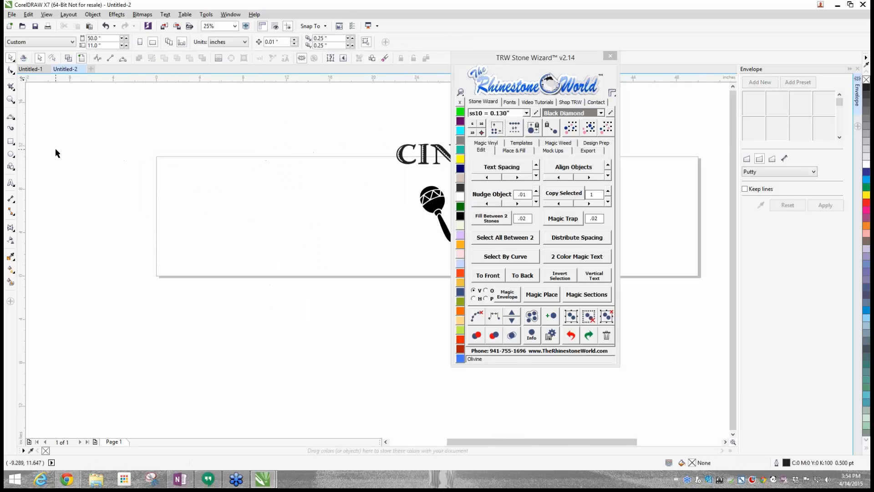
# - Draw four stacked rectangles of differing sizes, about 10 to 14 inches wide, around the page's left end
pyautogui.click(11, 141)
pyautogui.moveTo(147, 160); pyautogui.dragTo(272, 203)
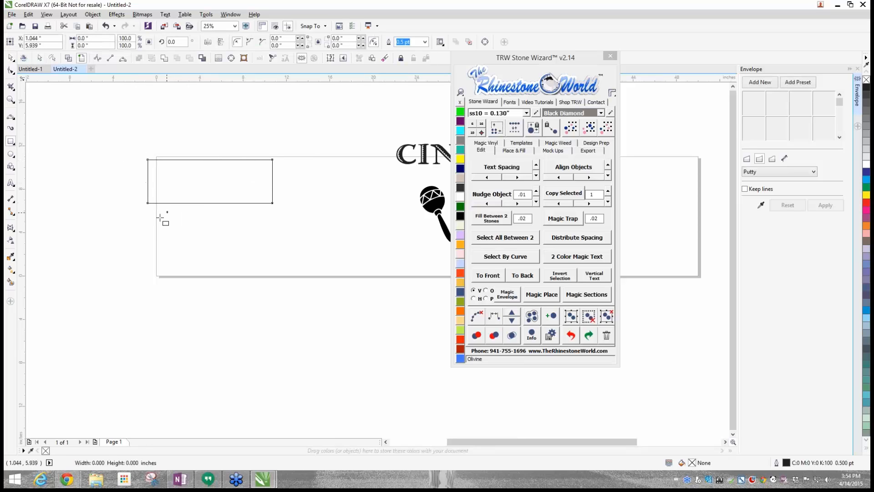
pyautogui.moveTo(159, 217)
pyautogui.mouseDown()
pyautogui.moveTo(168, 211)
pyautogui.moveTo(332, 273)
pyautogui.moveTo(267, 239)
pyautogui.mouseUp()
pyautogui.moveTo(195, 223); pyautogui.dragTo(276, 222)
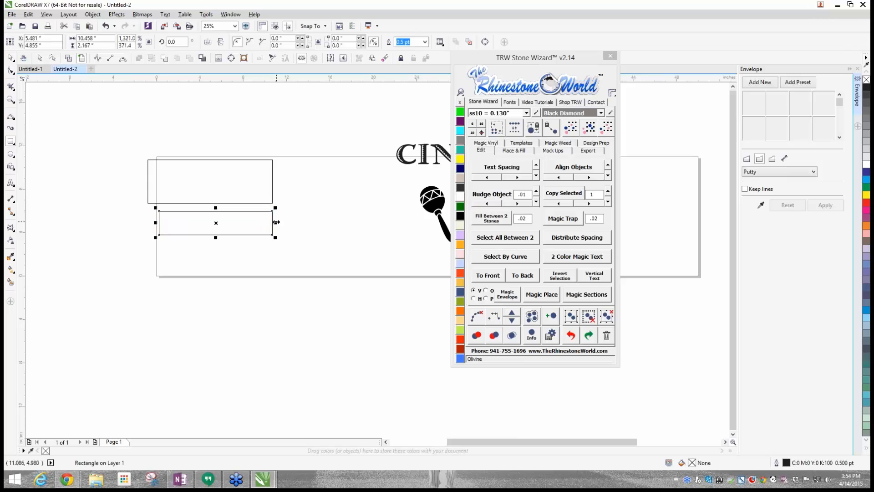
pyautogui.moveTo(124, 261); pyautogui.dragTo(280, 297)
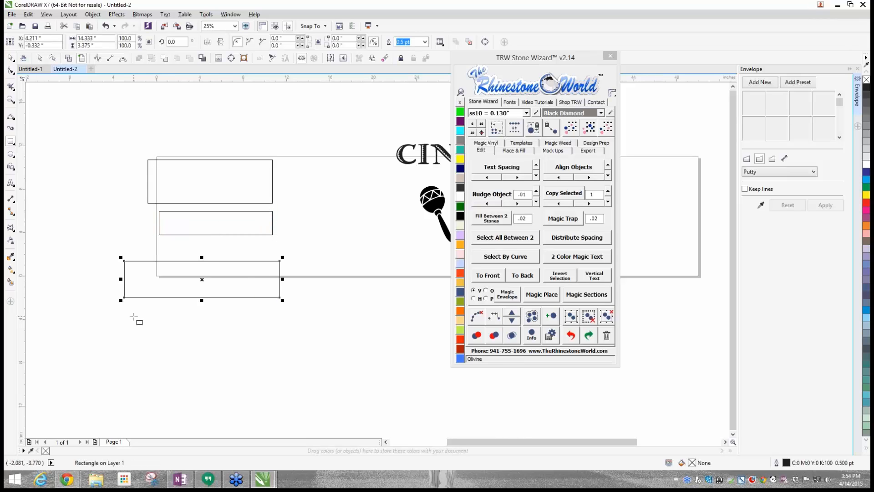
pyautogui.moveTo(134, 318); pyautogui.dragTo(259, 358)
pyautogui.click(10, 57)
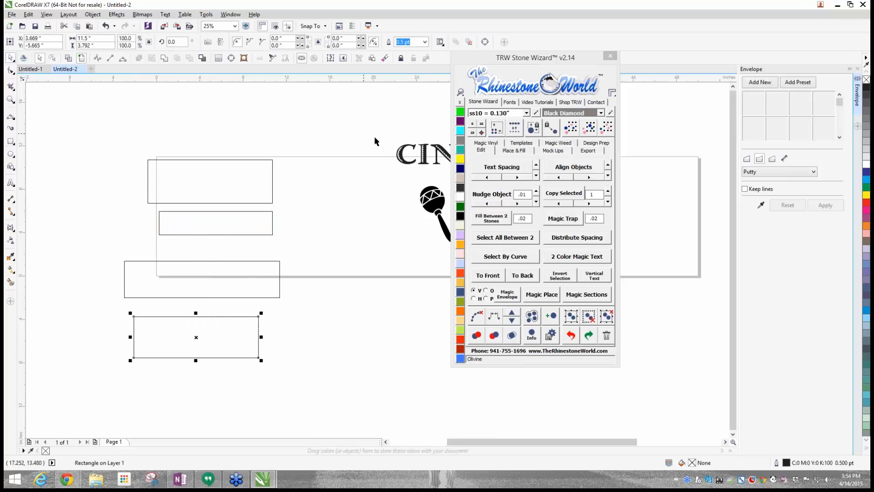
# - Select the four rectangles plus the CINCO text and fit the text into each rectangle with Magic Envelope's V option
pyautogui.click(403, 148)
pyautogui.click(355, 204)
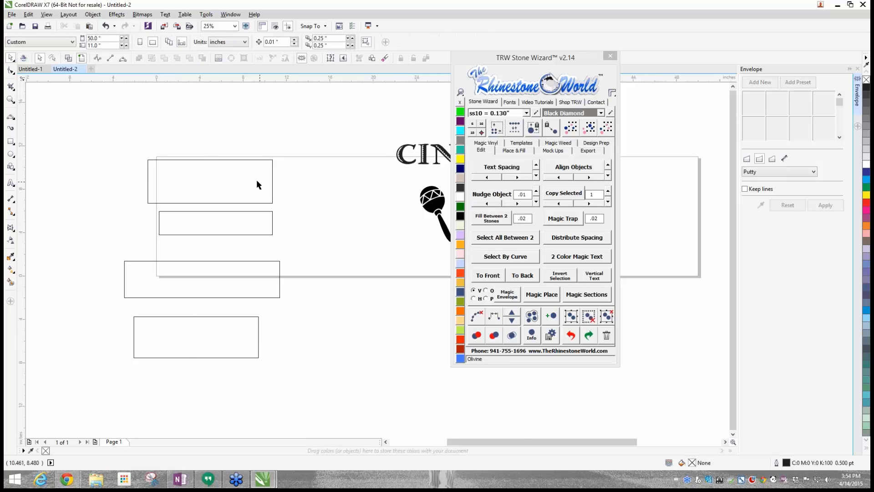
pyautogui.click(256, 181)
pyautogui.keyDown('shift'); pyautogui.click(249, 223); pyautogui.keyUp('shift')
pyautogui.keyDown('shift'); pyautogui.click(244, 288); pyautogui.keyUp('shift')
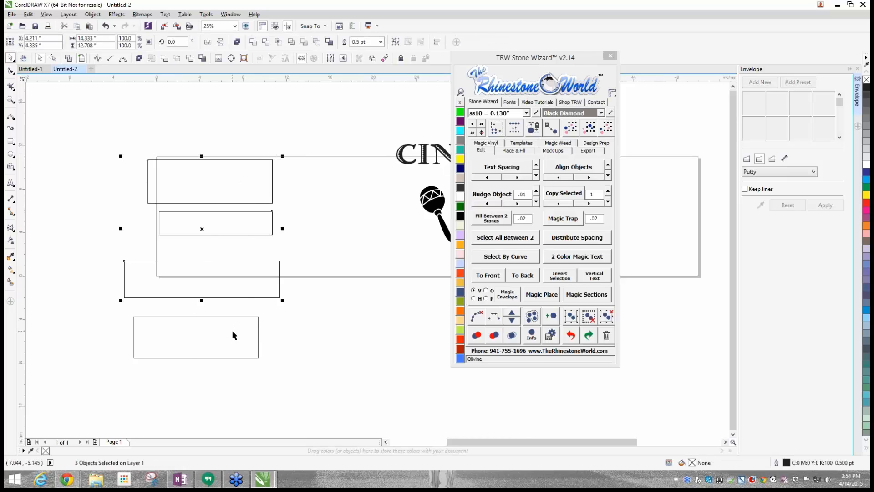
pyautogui.keyDown('shift'); pyautogui.click(234, 335); pyautogui.keyUp('shift')
pyautogui.keyDown('shift'); pyautogui.click(399, 160); pyautogui.keyUp('shift')
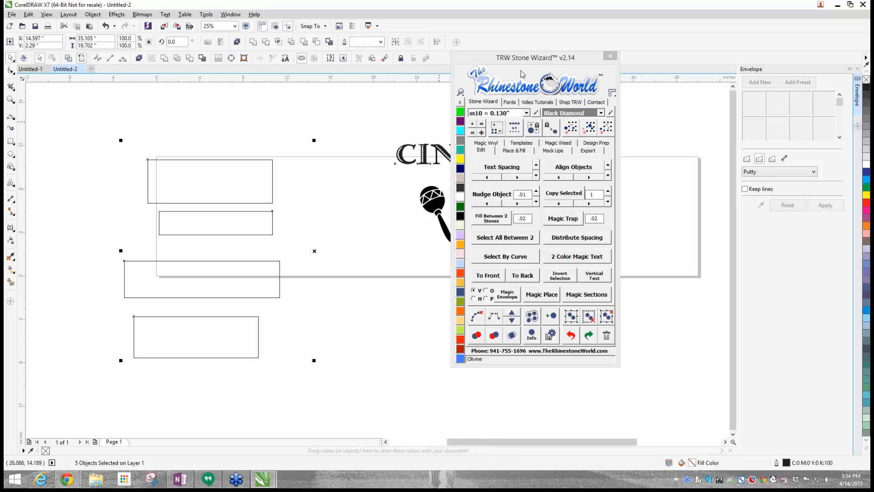
pyautogui.moveTo(522, 73); pyautogui.dragTo(667, 73)
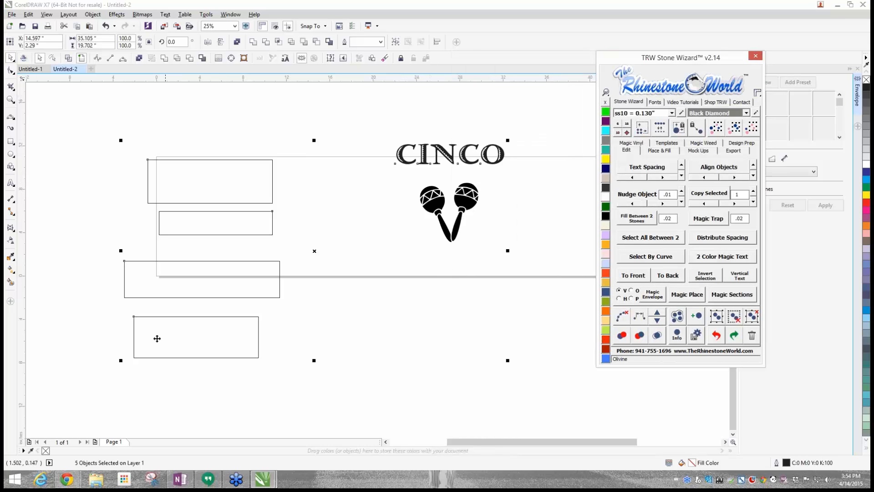
pyautogui.click(653, 296)
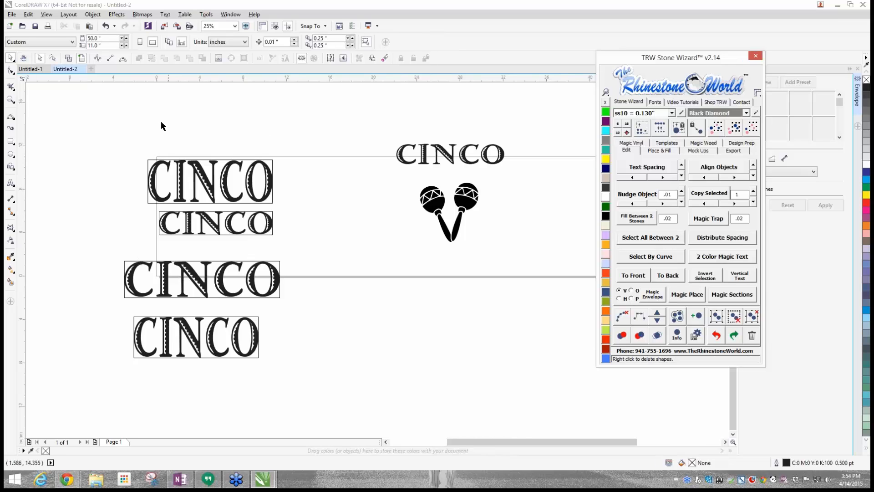
# - Delete the four rectangles with their fitted CINCO copies, and move Stone Wizard clear of the Envelope settings
pyautogui.moveTo(113, 140); pyautogui.dragTo(334, 428)
pyautogui.press('Delete')
pyautogui.moveTo(708, 60); pyautogui.dragTo(199, 131)
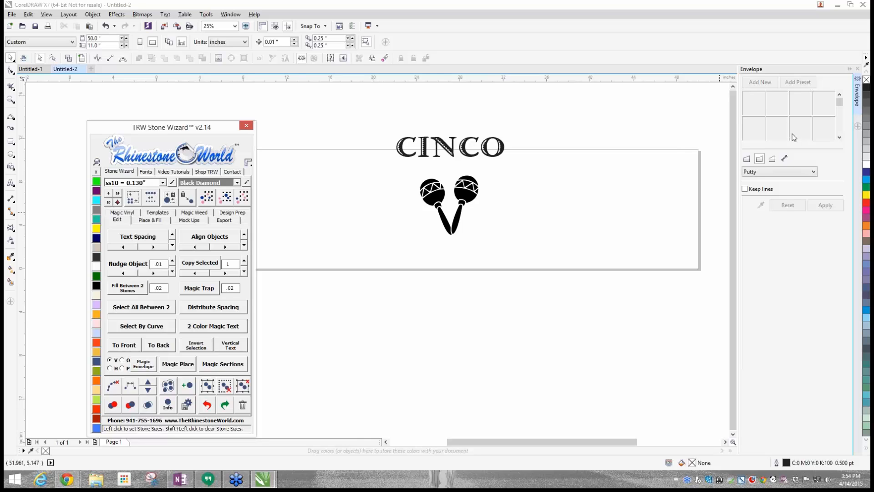
# - Add a new Putty envelope to the CINCO text, bend it into an arch, and lower it close over the maracas
pyautogui.click(437, 155)
pyautogui.click(758, 83)
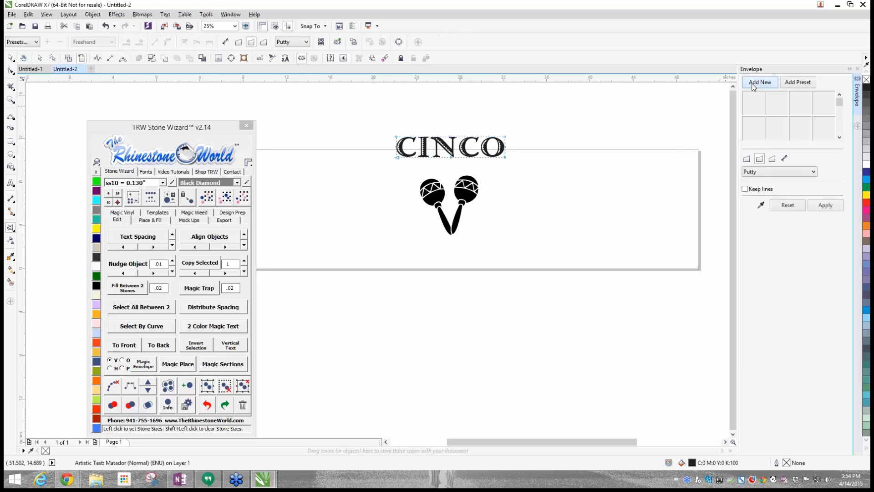
pyautogui.scroll(1, 473, 152)
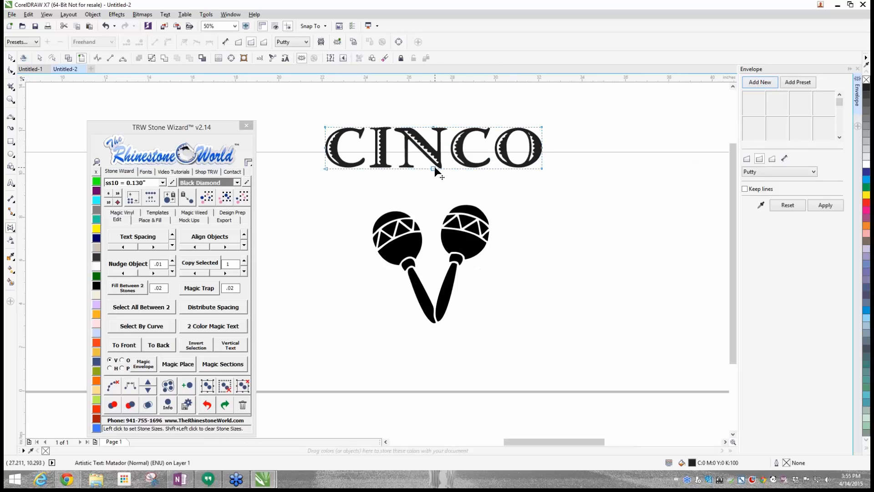
pyautogui.moveTo(435, 167); pyautogui.dragTo(400, 168)
pyautogui.click(11, 58)
pyautogui.scroll(1, 548, 149)
pyautogui.moveTo(506, 214); pyautogui.dragTo(511, 217)
pyautogui.scroll(-1, 512, 216)
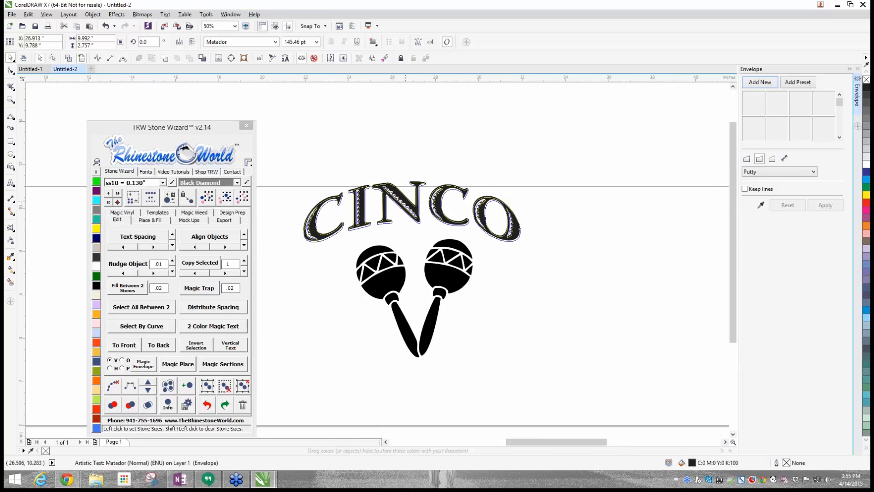
pyautogui.click(421, 200)
pyautogui.scroll(-1, 420, 199)
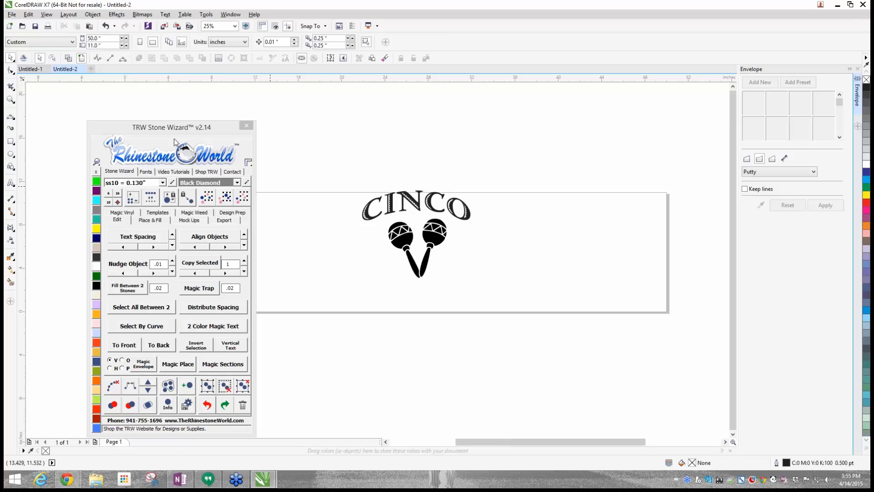
# - Add the artistic text MAYO below the maracas, enlarged to about 213 pt and set in the Matador font
pyautogui.click(10, 183)
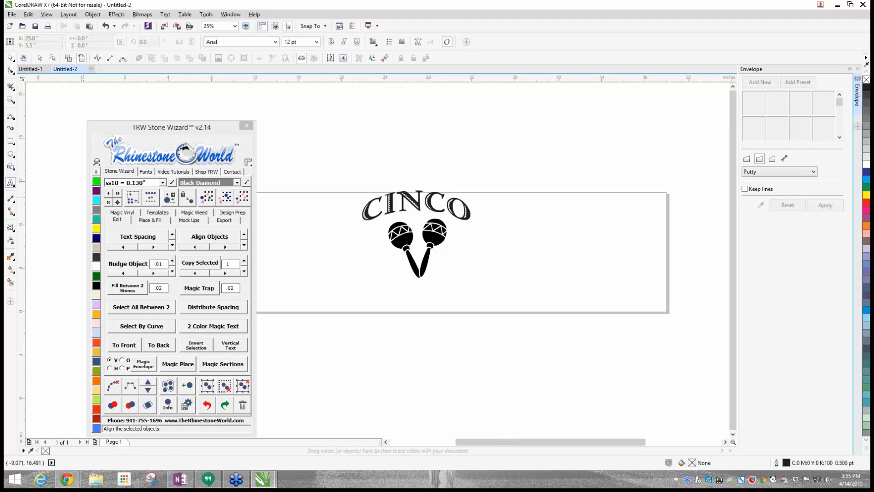
pyautogui.click(414, 302)
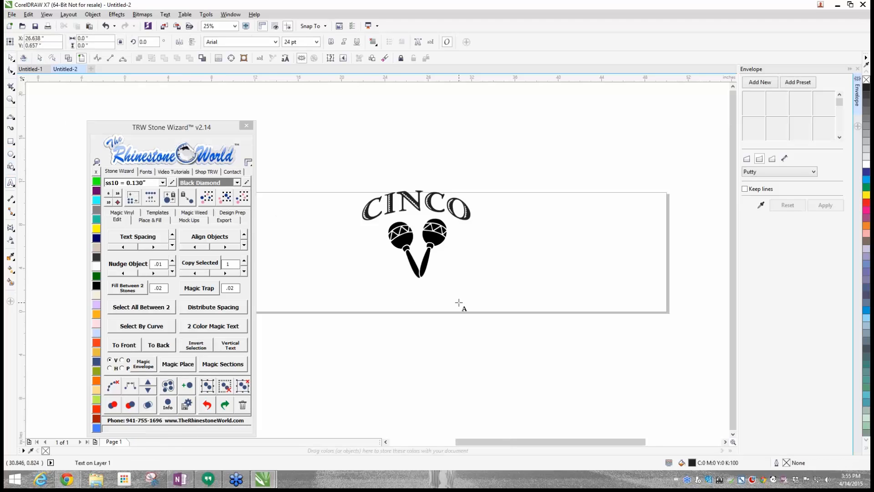
pyautogui.write('MAYO')
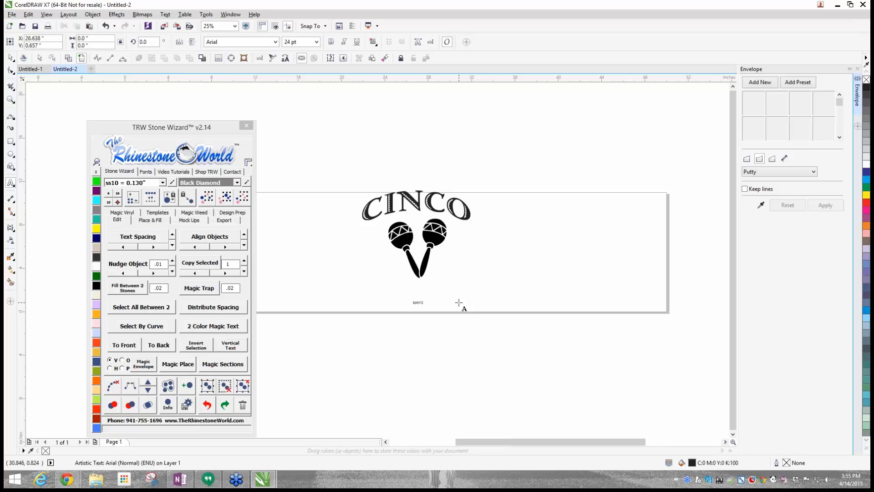
pyautogui.click(420, 312)
pyautogui.moveTo(424, 308); pyautogui.dragTo(504, 373)
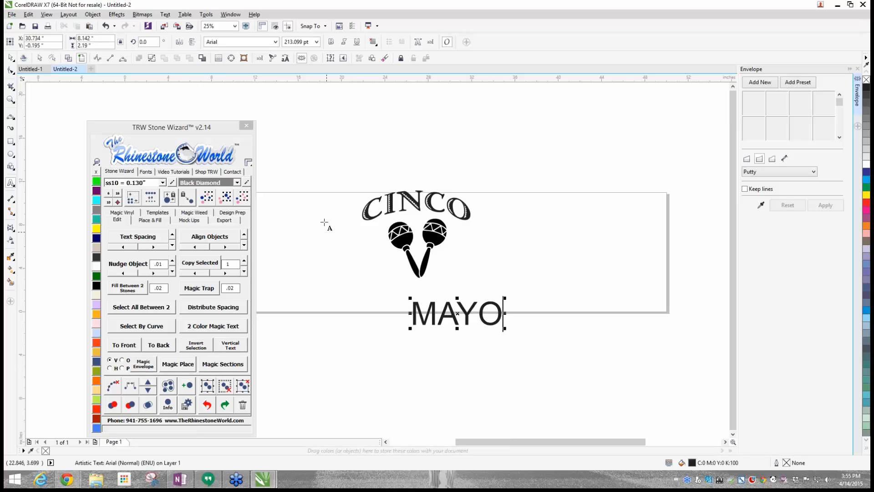
pyautogui.click(130, 220)
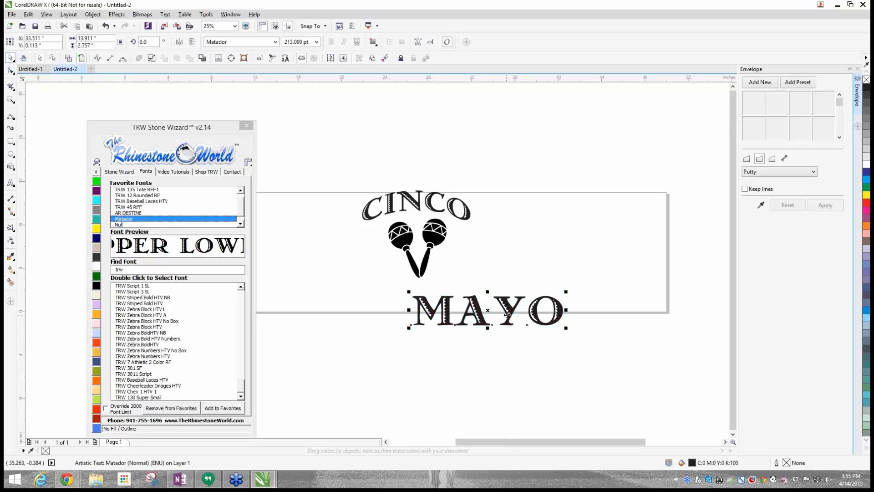
# - Reduce the MAYO text to about 158 pt, using CINCO as the size reference, and centre it just beneath the maracas
pyautogui.moveTo(502, 311); pyautogui.dragTo(448, 209)
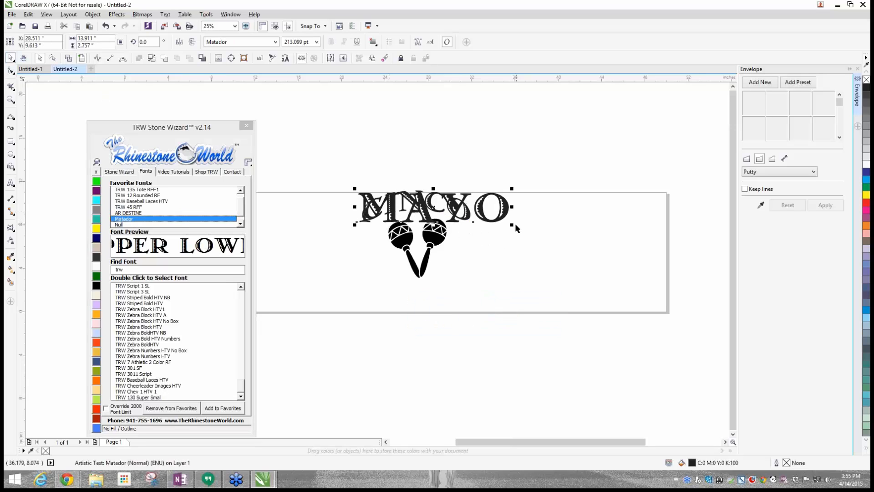
pyautogui.moveTo(512, 225)
pyautogui.mouseDown()
pyautogui.moveTo(491, 214)
pyautogui.moveTo(499, 219)
pyautogui.mouseUp()
pyautogui.moveTo(415, 221); pyautogui.dragTo(421, 311)
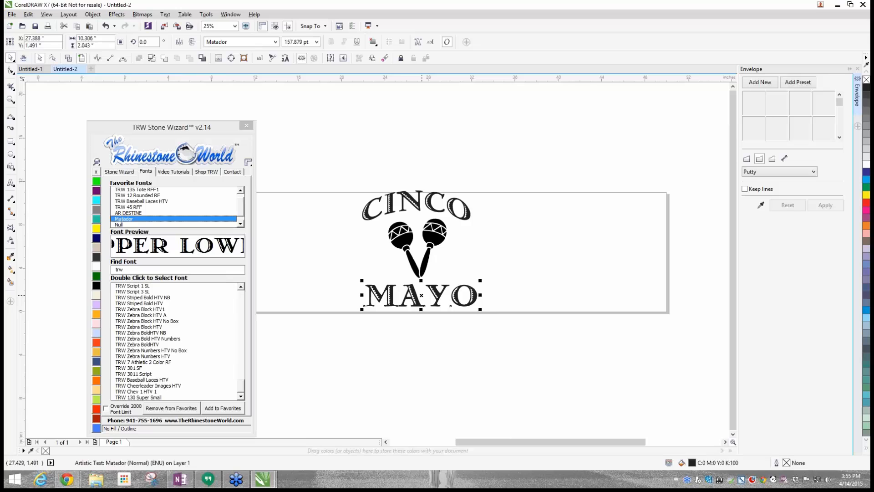
pyautogui.press('Up')
pyautogui.press('Up')
pyautogui.press('Up')
pyautogui.press('Up')
pyautogui.press('Up')
pyautogui.press('Up')
pyautogui.press('Up')
pyautogui.press('Up')
pyautogui.press('Up')
pyautogui.press('Up')
pyautogui.press('Up')
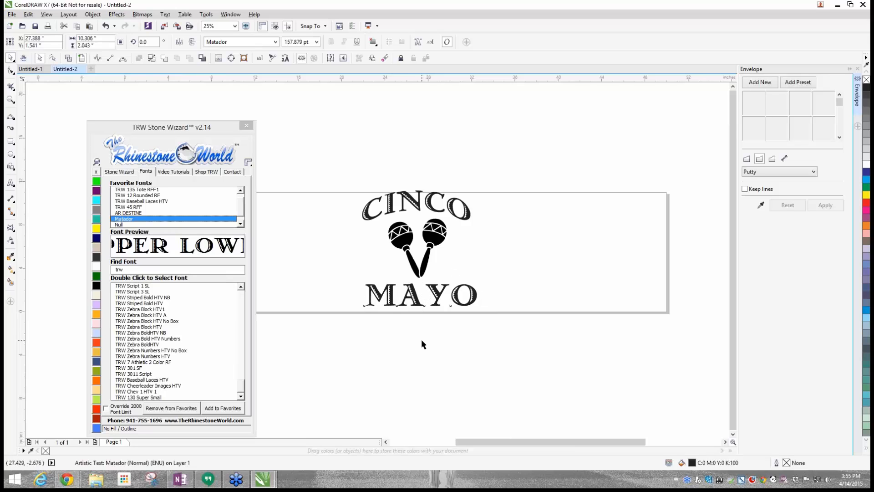
pyautogui.press('Left')
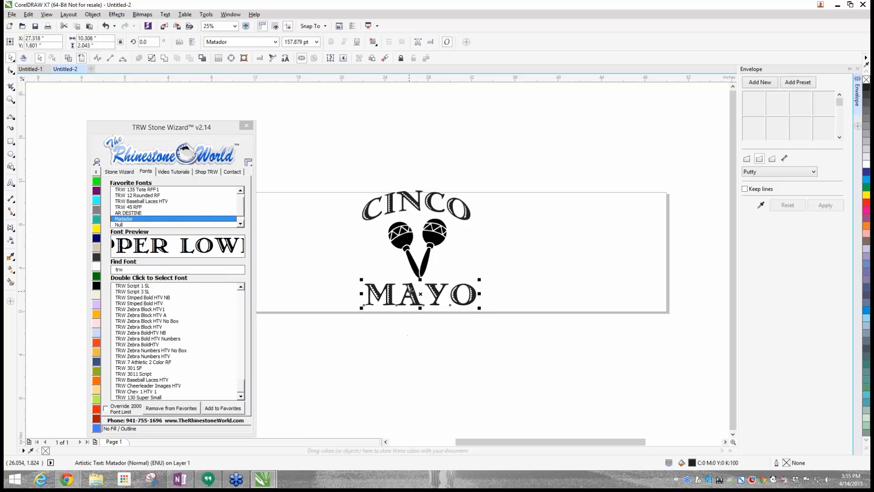
pyautogui.moveTo(411, 290); pyautogui.dragTo(408, 289)
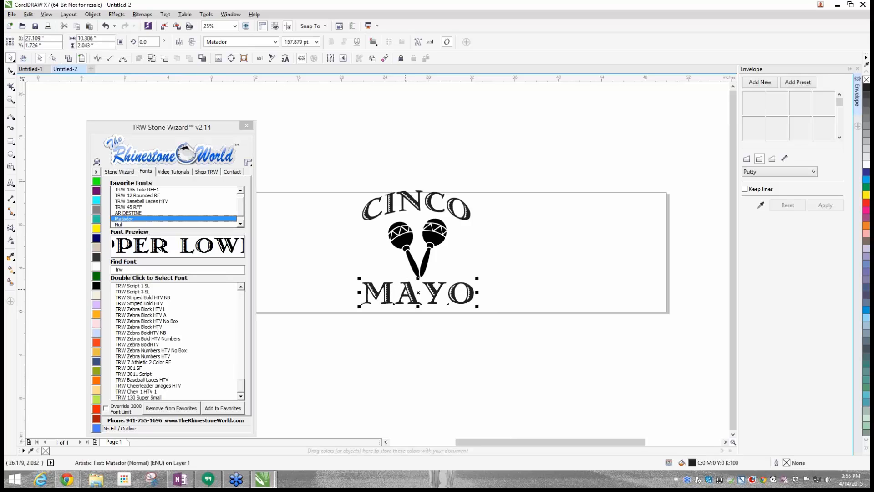
# - Place vertical guidelines at the arched CINCO text's left and right edges, at about 21.9 and 31.9 inches
pyautogui.moveTo(21, 202); pyautogui.dragTo(362, 222)
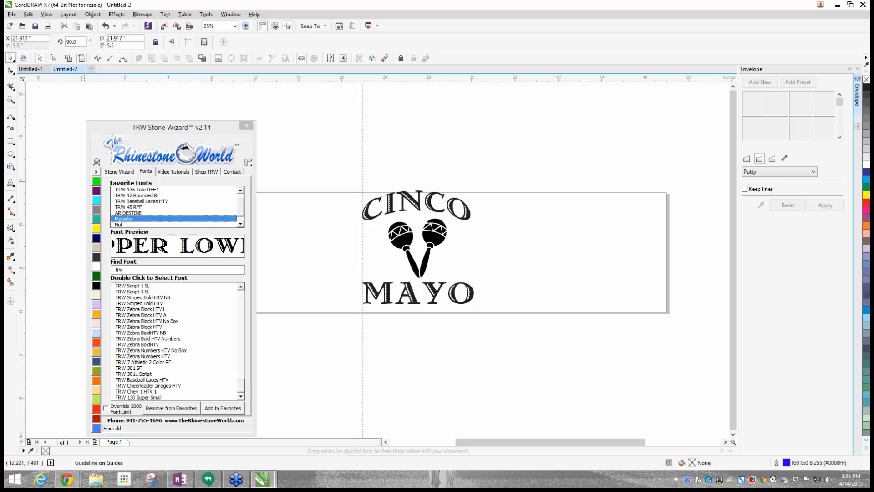
pyautogui.moveTo(22, 239); pyautogui.dragTo(471, 223)
pyautogui.scroll(1, 461, 289)
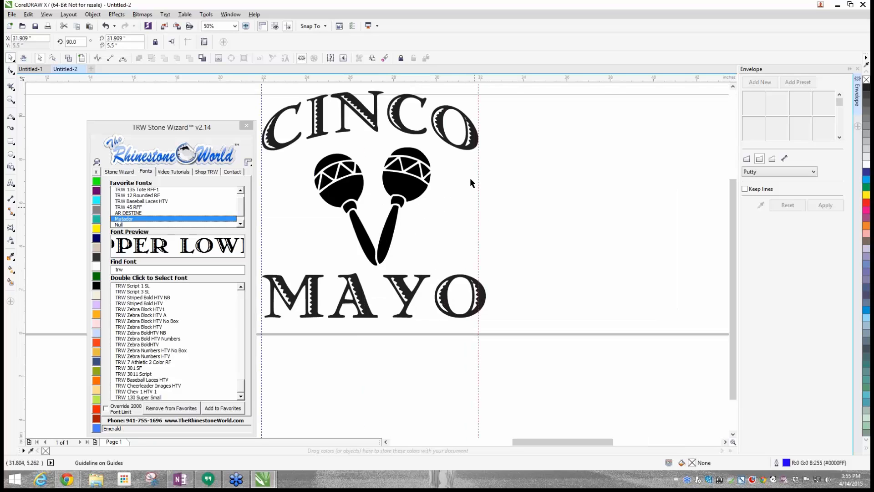
pyautogui.scroll(-1, 472, 103)
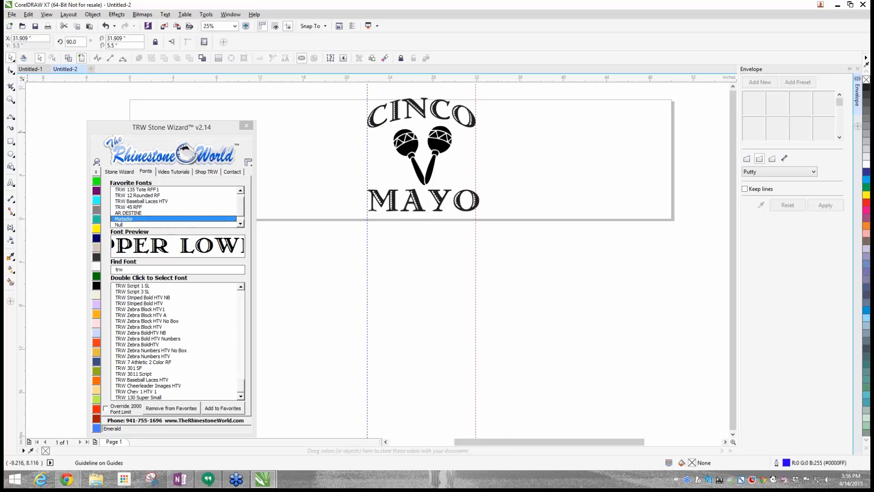
pyautogui.scroll(1, 421, 87)
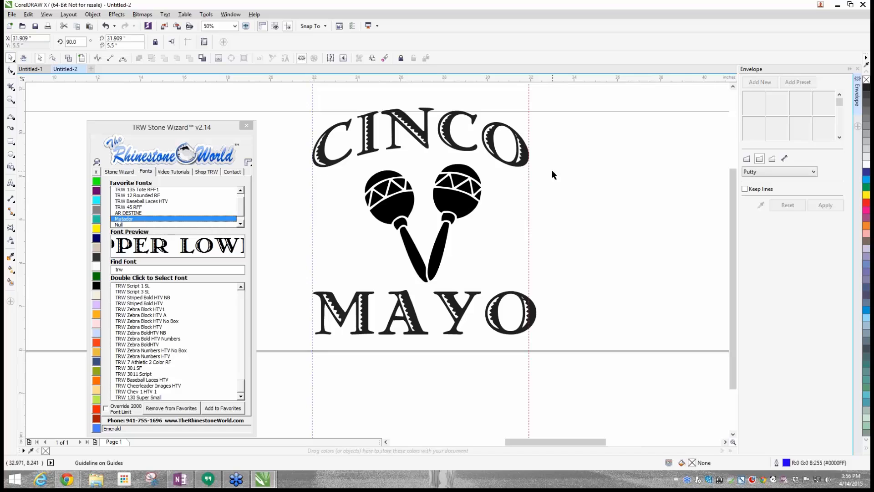
# - Tighten the MAYO text's letter spacing with Text Spacing so the word fits between the two vertical guidelines
pyautogui.click(532, 315)
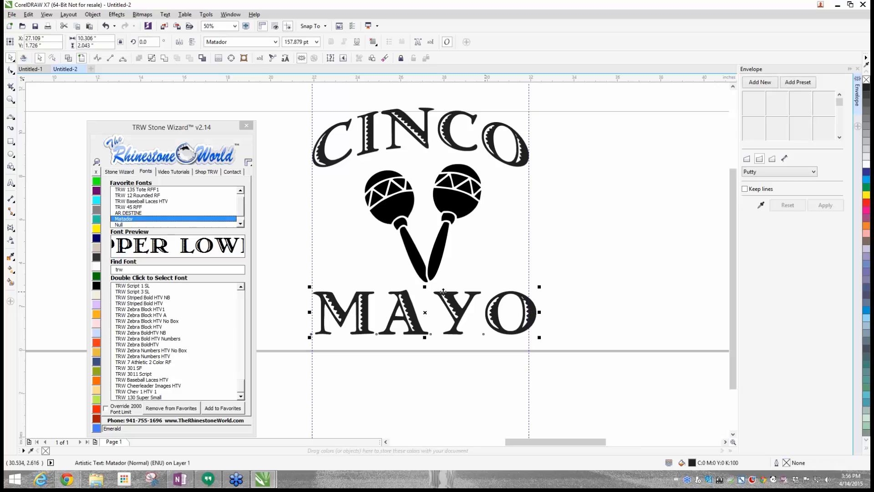
pyautogui.click(126, 174)
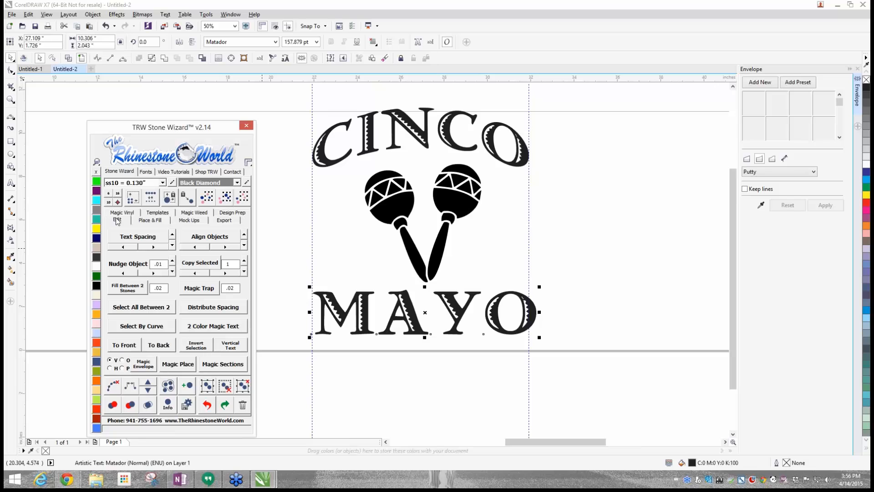
pyautogui.click(129, 240)
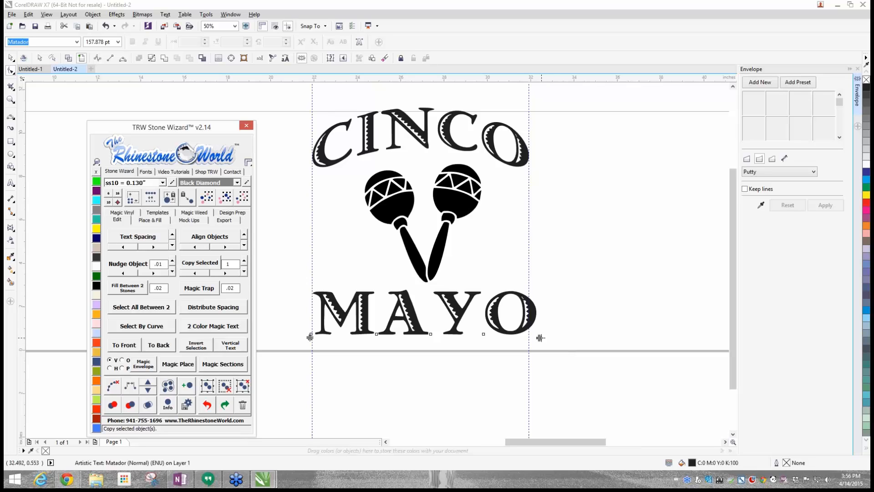
pyautogui.moveTo(540, 337)
pyautogui.mouseDown()
pyautogui.moveTo(527, 336)
pyautogui.moveTo(595, 329)
pyautogui.moveTo(528, 327)
pyautogui.mouseUp()
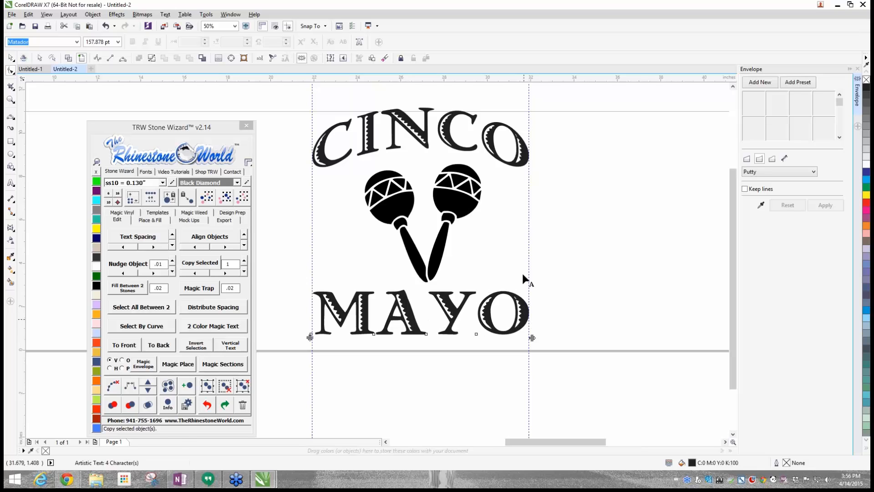
# - Deselect the MAYO text and move the Stone Wizard palette to the blank area beside the design
pyautogui.click(10, 58)
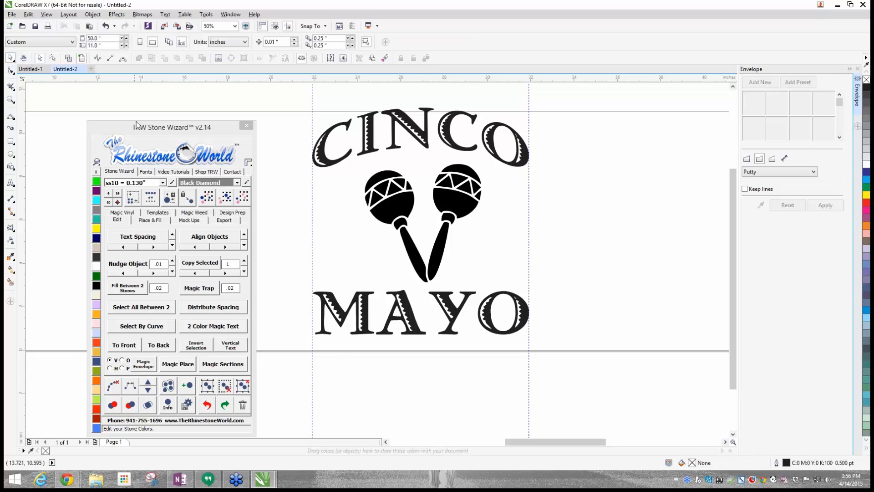
pyautogui.moveTo(139, 125); pyautogui.dragTo(592, 123)
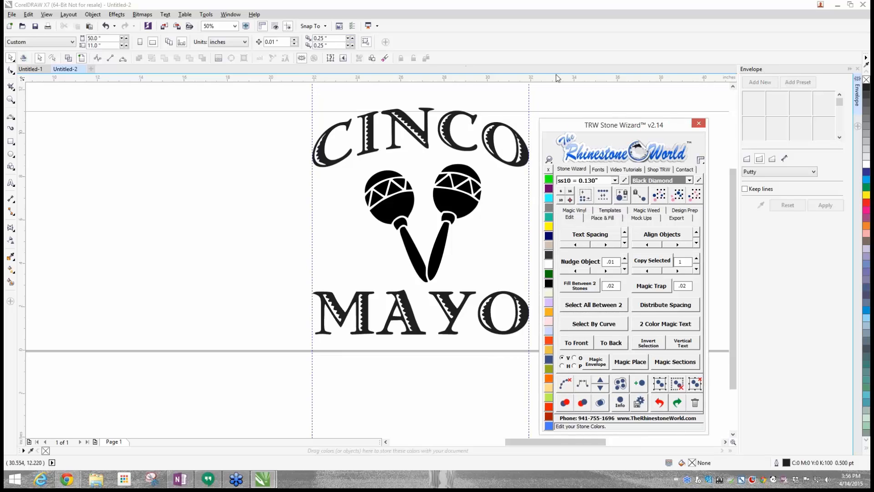
pyautogui.click(273, 5)
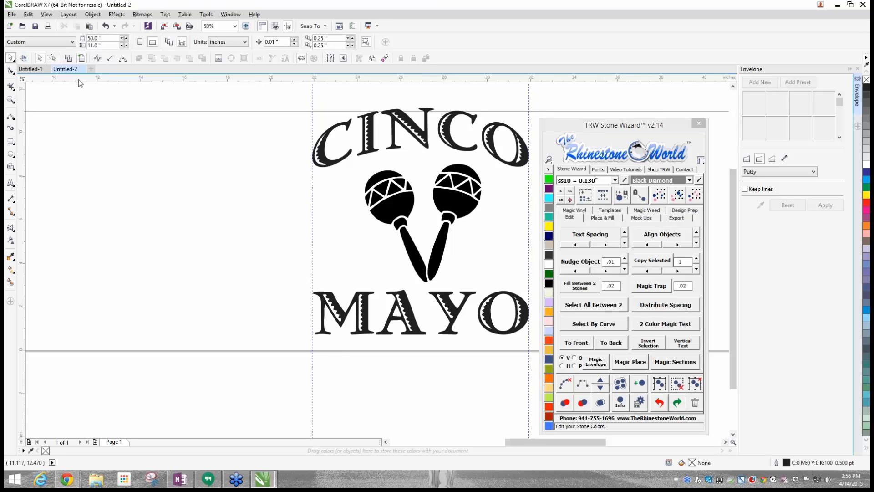
# - Place a trial horizontal guideline at 7.72 inches and a vertical one at about 12.47 inches, delete both, and toggle the rulers off and on
pyautogui.moveTo(78, 79); pyautogui.dragTo(68, 183)
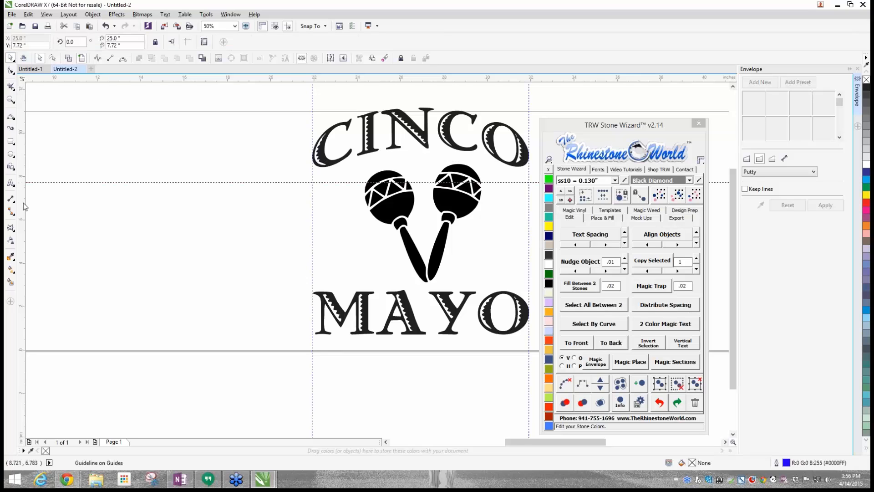
pyautogui.moveTo(23, 206); pyautogui.dragTo(107, 101)
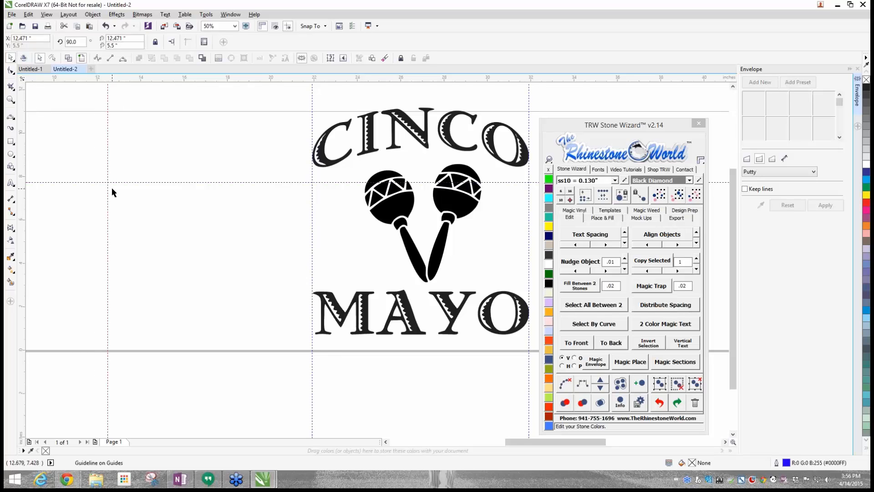
pyautogui.click(108, 195)
pyautogui.press('Delete')
pyautogui.click(117, 183)
pyautogui.press('Delete')
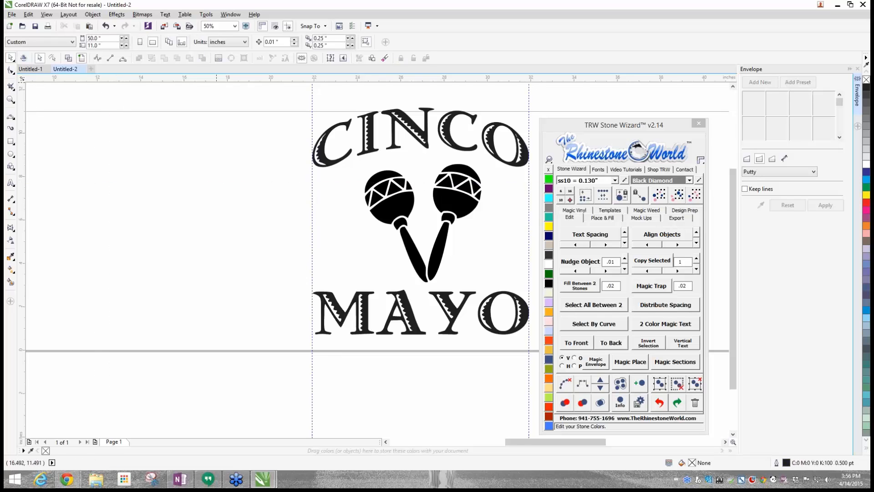
pyautogui.click(263, 27)
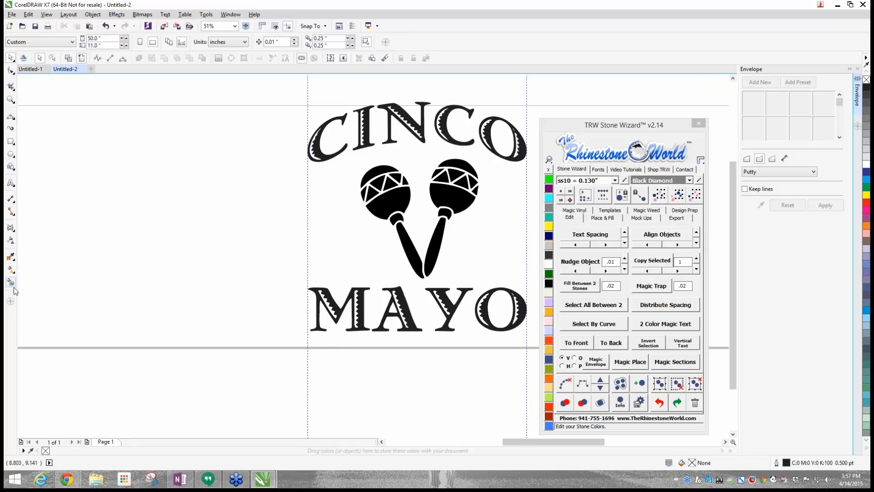
pyautogui.click(263, 27)
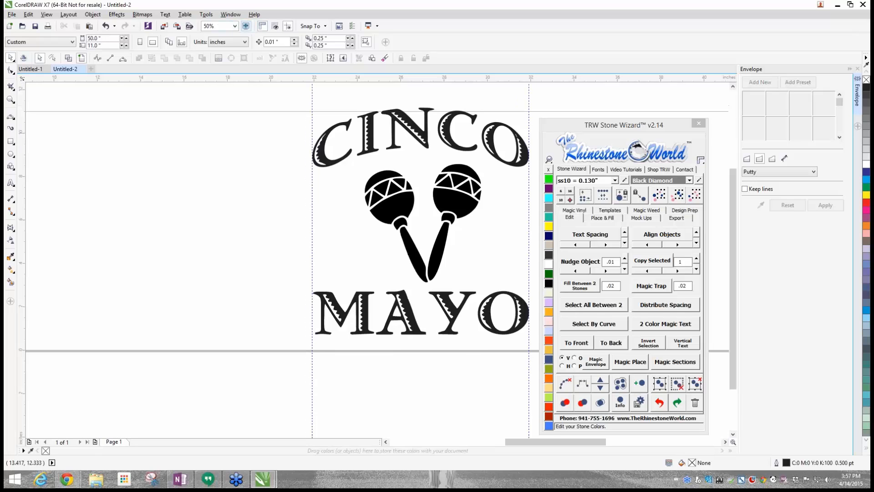
# - Review the snapping options and nudge the MAYO text slightly up towards the maracas, keeping it between the two vertical guidelines
pyautogui.scroll(-2, 155, 137)
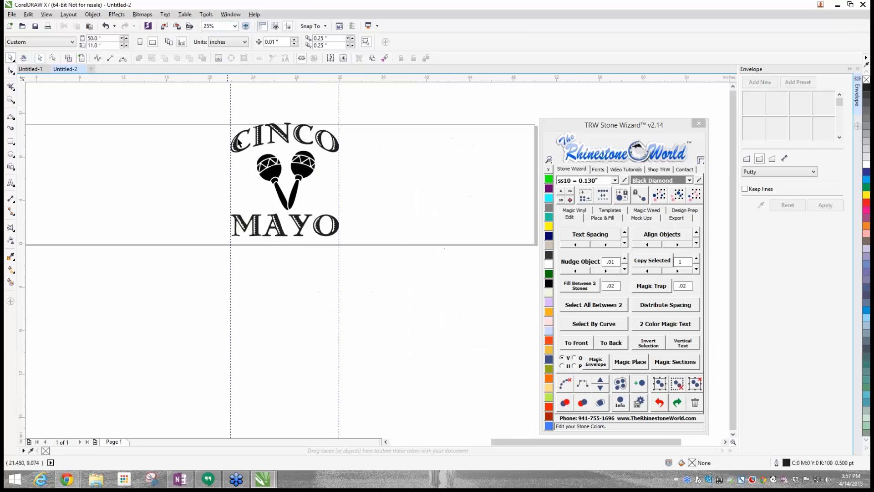
pyautogui.scroll(1, 318, 115)
pyautogui.scroll(1, 319, 115)
pyautogui.scroll(-1, 384, 178)
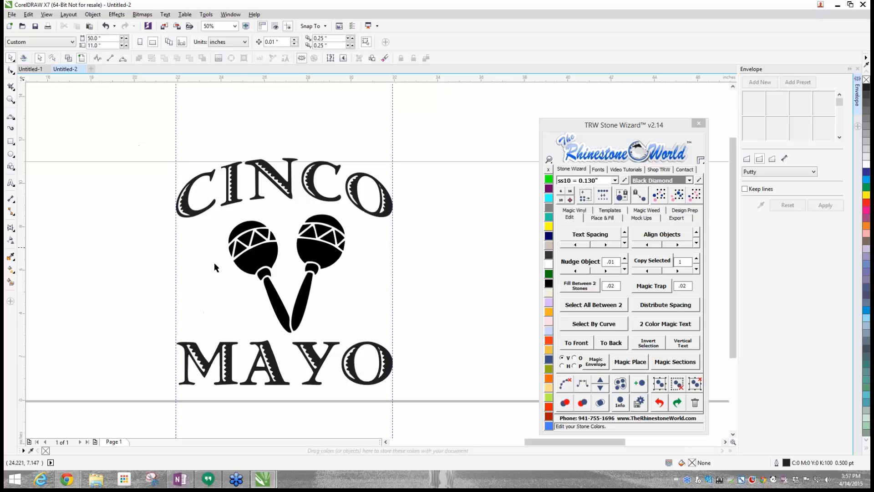
pyautogui.click(325, 27)
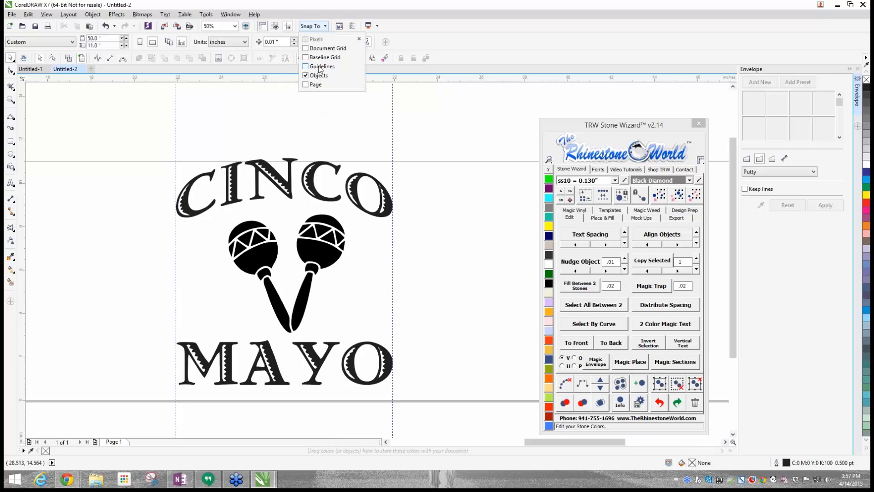
pyautogui.click(455, 236)
pyautogui.moveTo(374, 365)
pyautogui.mouseDown()
pyautogui.moveTo(344, 367)
pyautogui.moveTo(391, 360)
pyautogui.mouseUp()
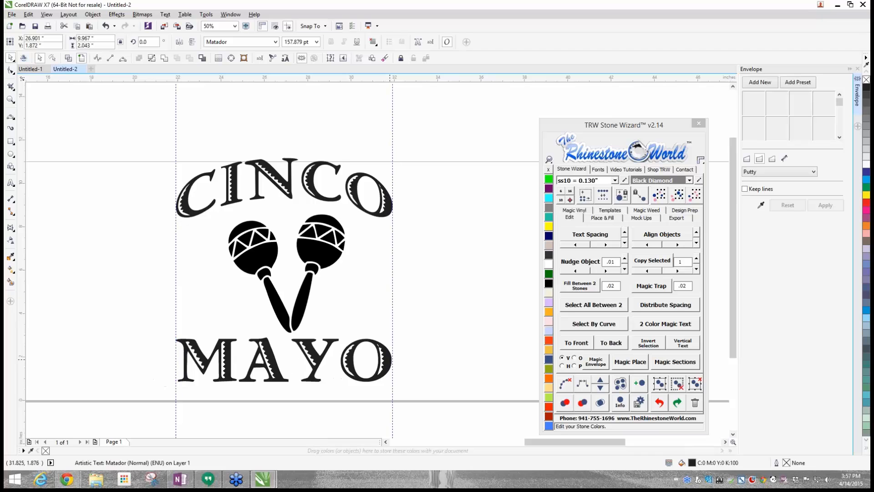
pyautogui.click(483, 312)
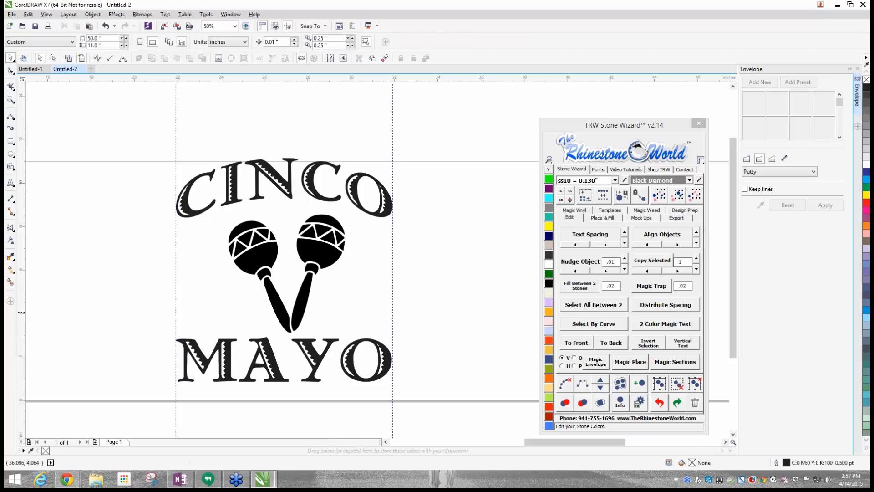
# - Fill the arched CINCO text with the Grass glitter vinyl from Magic Vinyl
pyautogui.scroll(-1, 449, 326)
pyautogui.scroll(1, 450, 326)
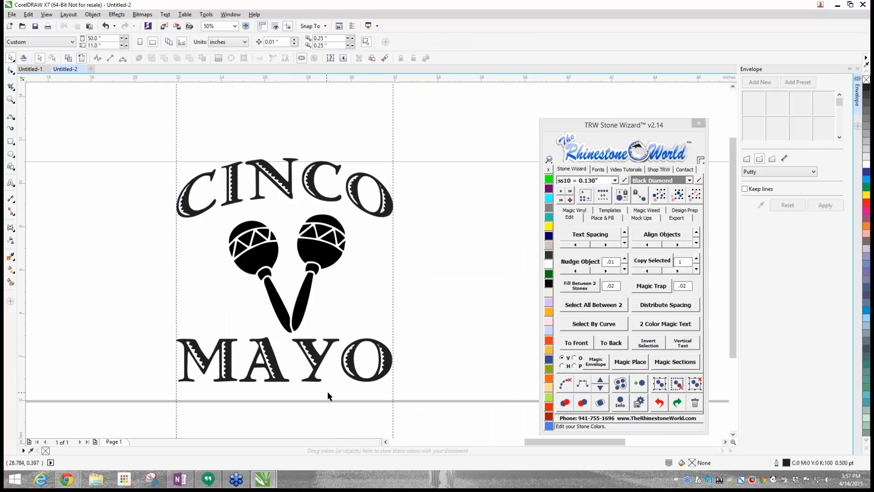
pyautogui.scroll(1, 328, 390)
pyautogui.scroll(-1, 265, 248)
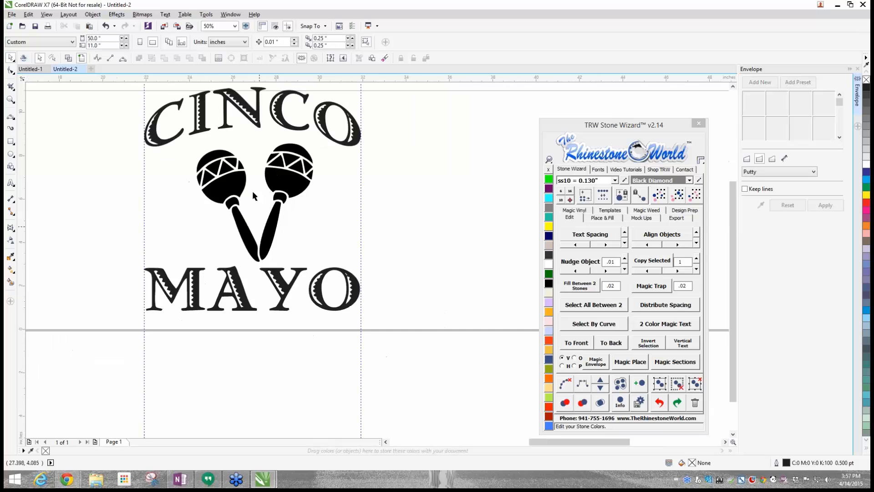
pyautogui.click(248, 103)
pyautogui.click(549, 274)
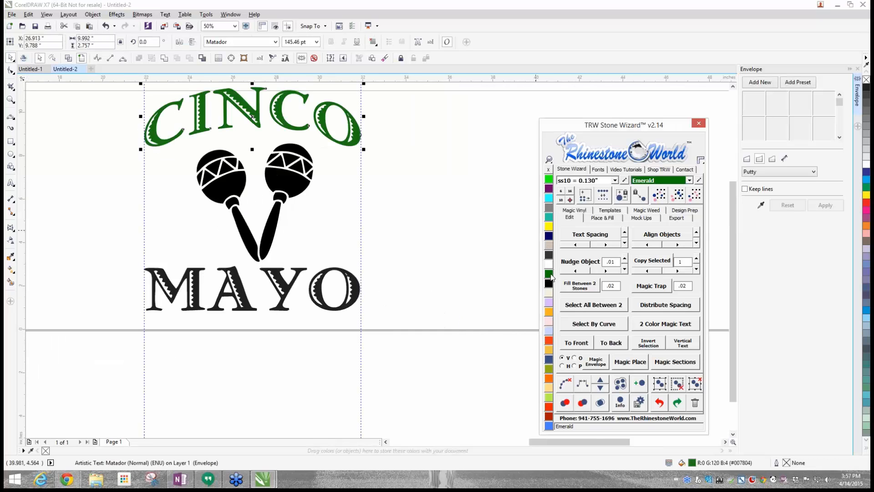
pyautogui.click(576, 211)
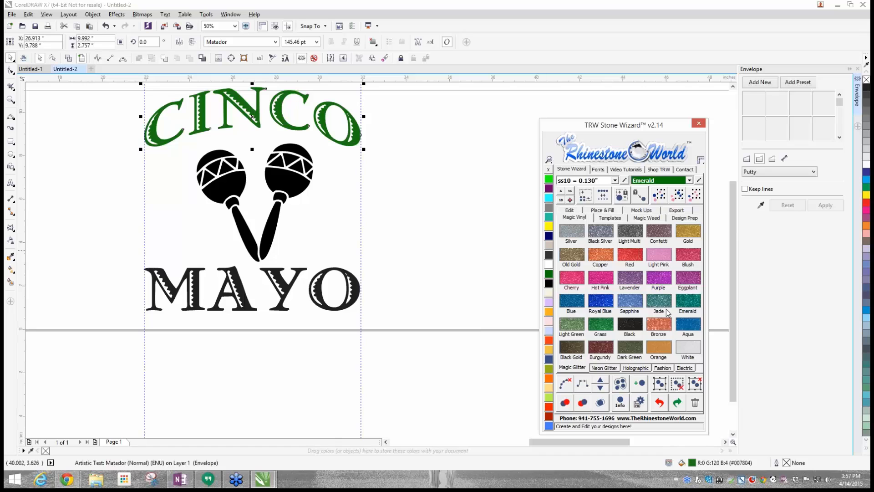
pyautogui.click(601, 326)
# - Fill the maracas with White glitter vinyl and the MAYO text with Red glitter vinyl
pyautogui.click(307, 189)
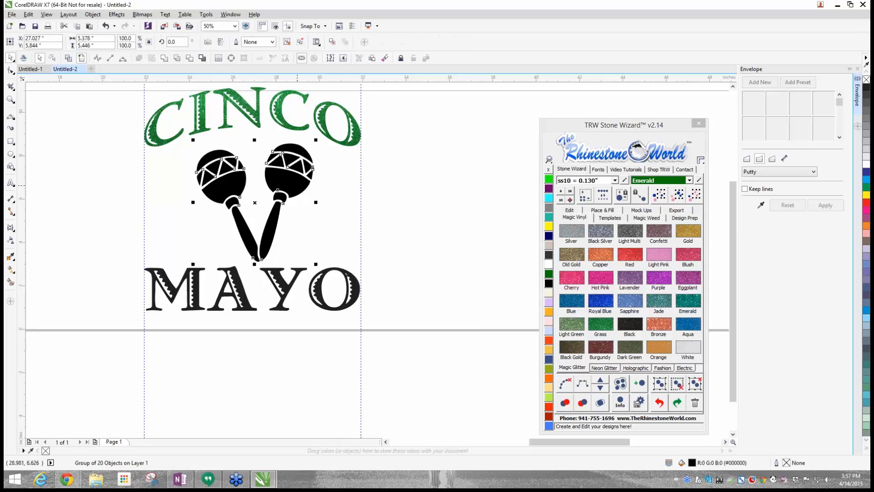
pyautogui.click(688, 347)
pyautogui.click(331, 275)
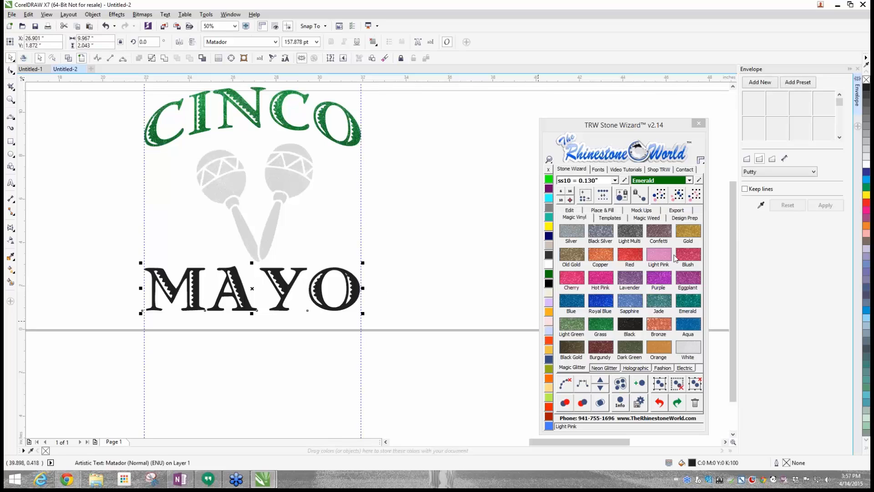
pyautogui.click(629, 256)
pyautogui.click(465, 253)
# - Add the artistic text "de" on the blank page area beside the design and enlarge it to about 196 pt
pyautogui.scroll(-1, 465, 252)
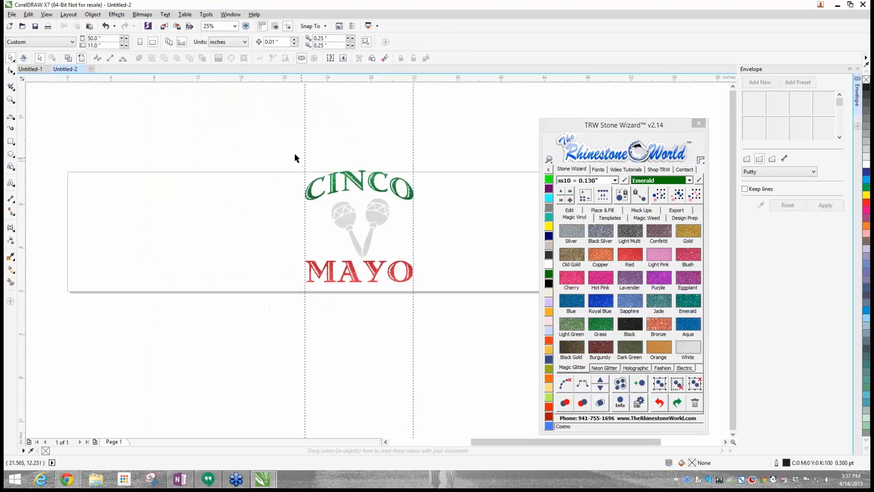
pyautogui.moveTo(253, 135); pyautogui.dragTo(461, 329)
pyautogui.click(181, 198)
pyautogui.click(11, 183)
pyautogui.click(193, 220)
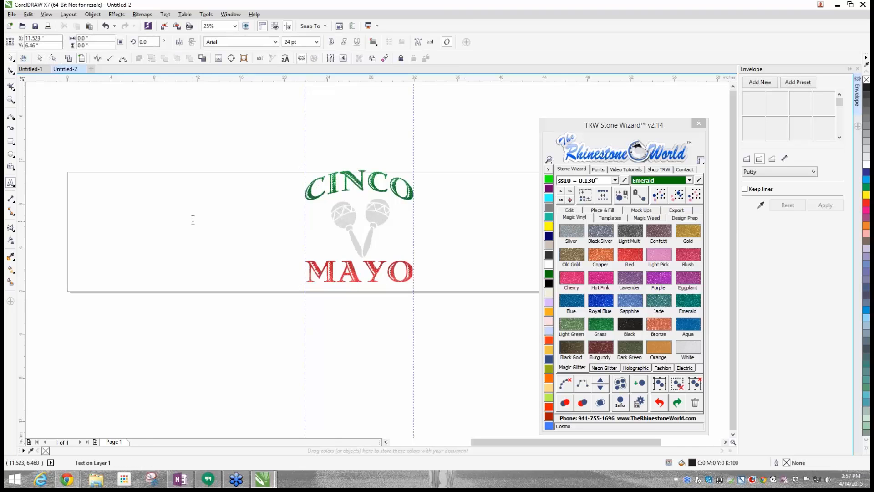
pyautogui.write('de')
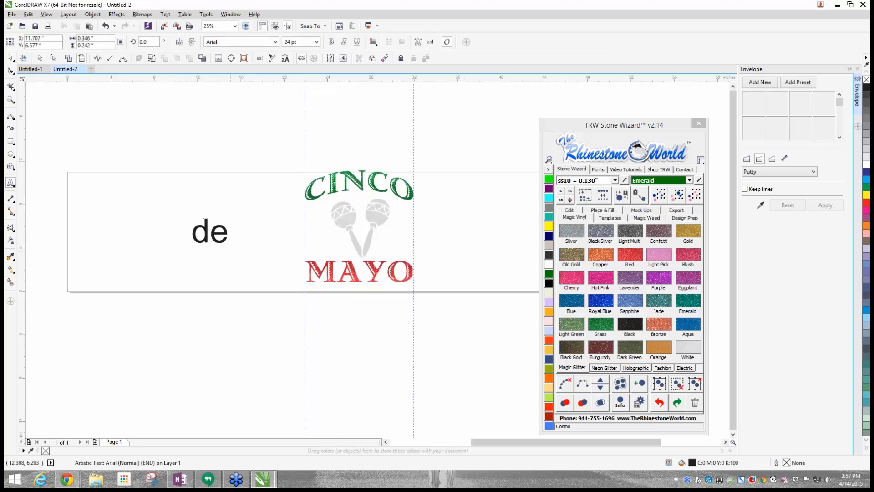
pyautogui.moveTo(231, 252); pyautogui.dragTo(222, 236)
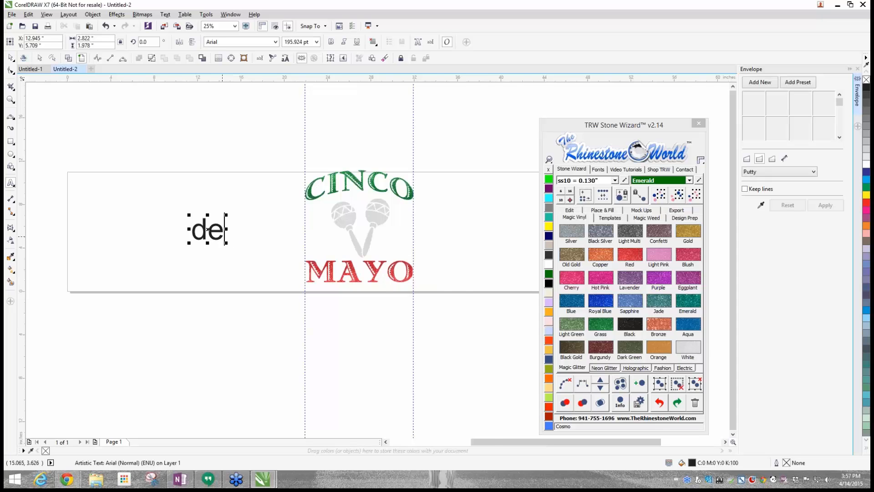
# - Place the "de" text between the maraca handles and reduce it to about 93 pt so it fits there
pyautogui.scroll(1, 223, 236)
pyautogui.scroll(-1, 189, 219)
pyautogui.scroll(1, 335, 211)
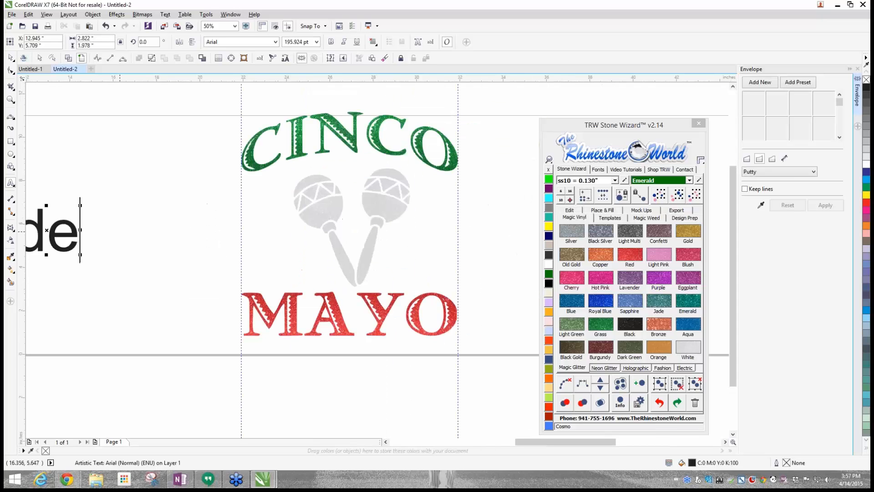
pyautogui.moveTo(46, 230); pyautogui.dragTo(354, 257)
pyautogui.moveTo(387, 284); pyautogui.dragTo(353, 228)
pyautogui.scroll(1, 352, 229)
pyautogui.scroll(2, 416, 277)
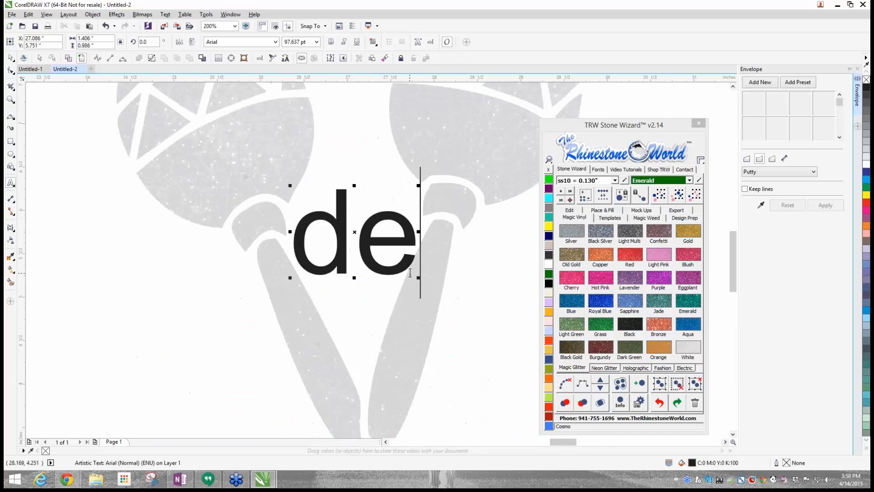
pyautogui.moveTo(416, 276); pyautogui.dragTo(414, 273)
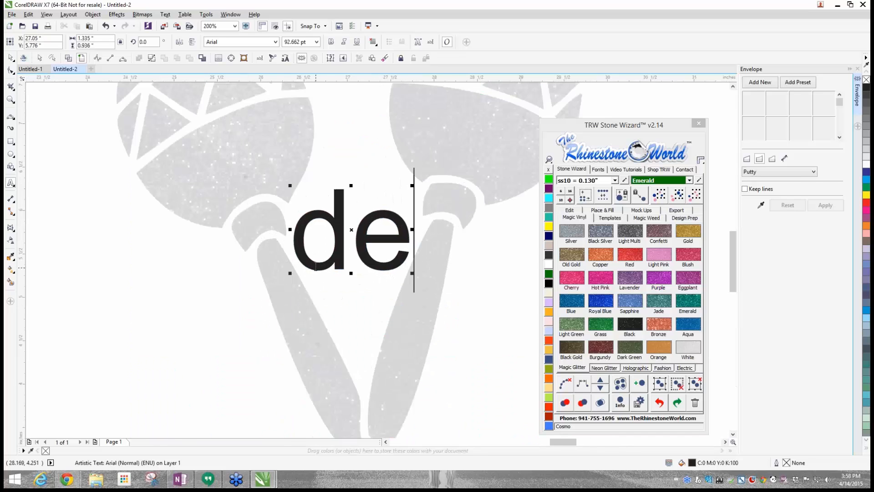
pyautogui.scroll(-1, 316, 266)
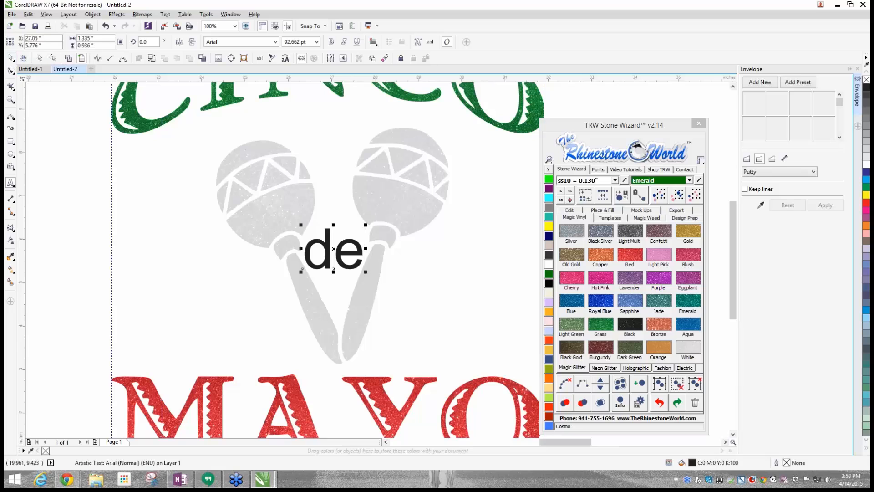
# - Fill the "de" text with Red glitter vinyl and deselect it
pyautogui.click(11, 58)
pyautogui.click(640, 257)
pyautogui.click(492, 262)
pyautogui.scroll(-2, 491, 259)
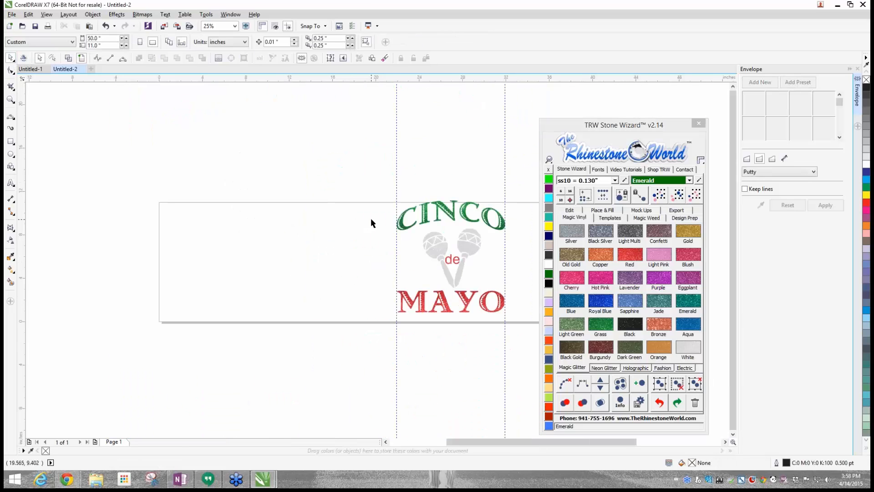
pyautogui.scroll(-1, 319, 239)
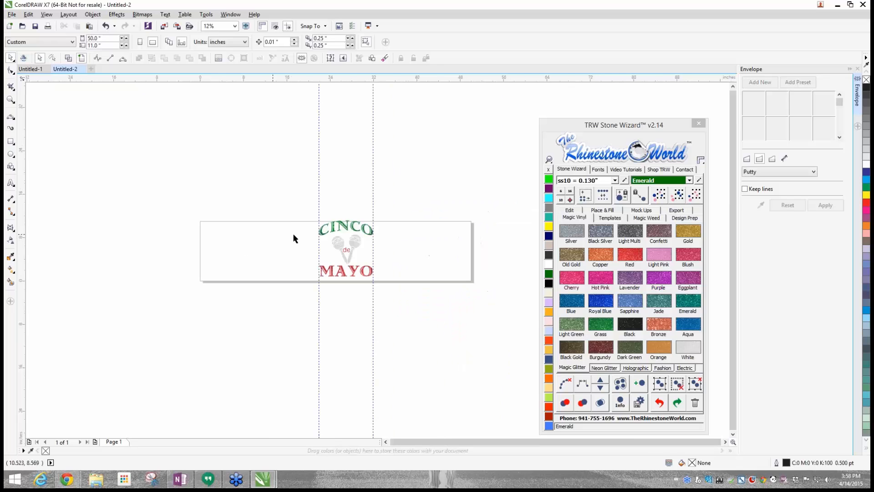
pyautogui.scroll(1, 310, 217)
# - Select the whole design, switch the page to wireframe view and inspect the outlines of the lettering and maracas
pyautogui.click(353, 238)
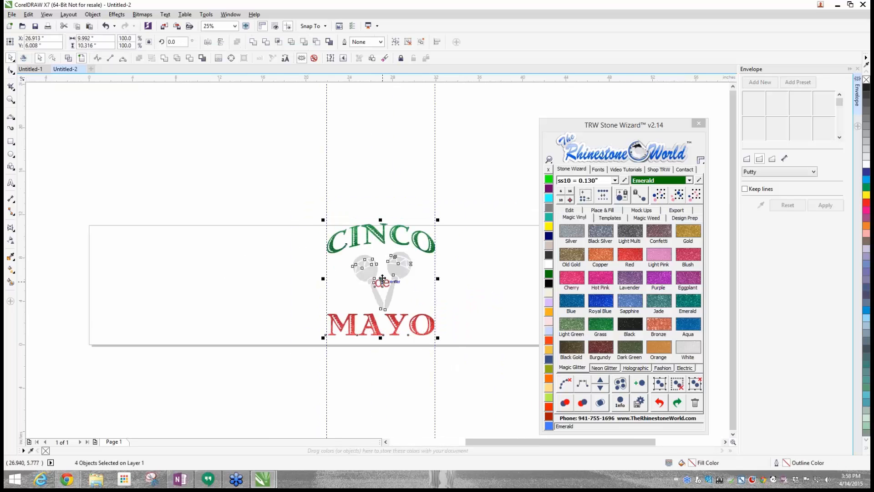
pyautogui.click(214, 167)
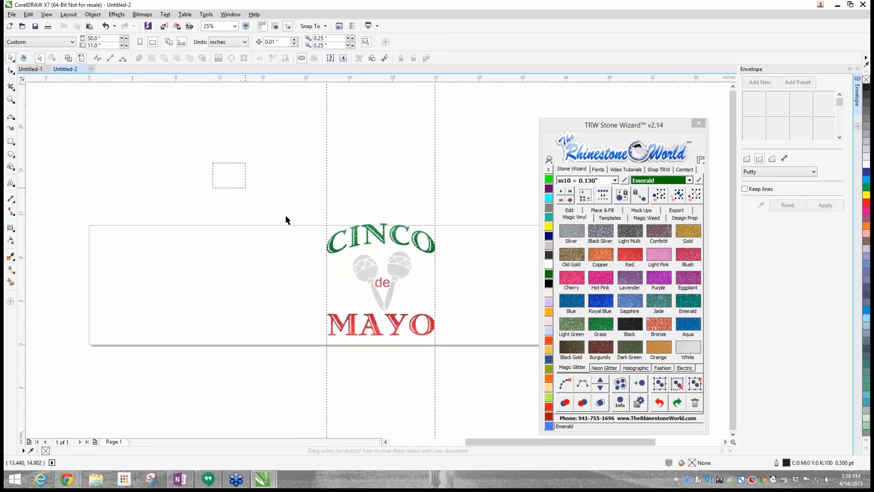
pyautogui.moveTo(286, 217); pyautogui.dragTo(462, 357)
pyautogui.moveTo(383, 281); pyautogui.dragTo(383, 283)
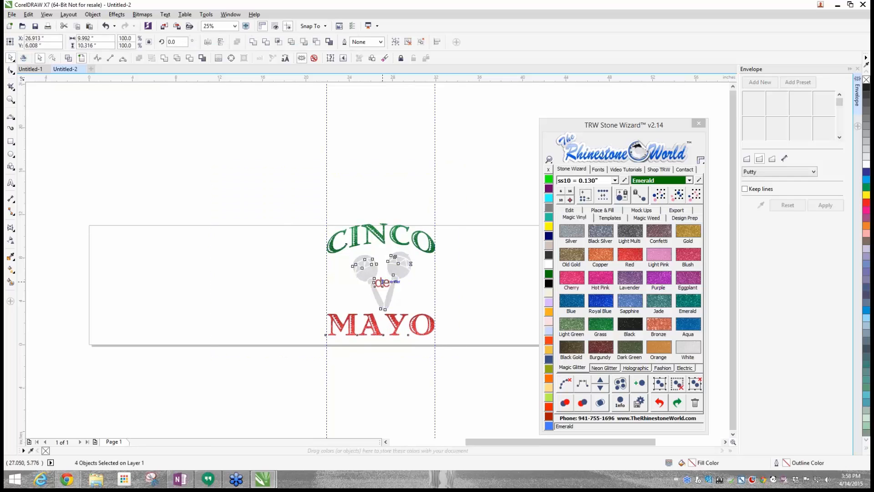
pyautogui.click(68, 59)
pyautogui.click(327, 267)
pyautogui.scroll(3, 358, 269)
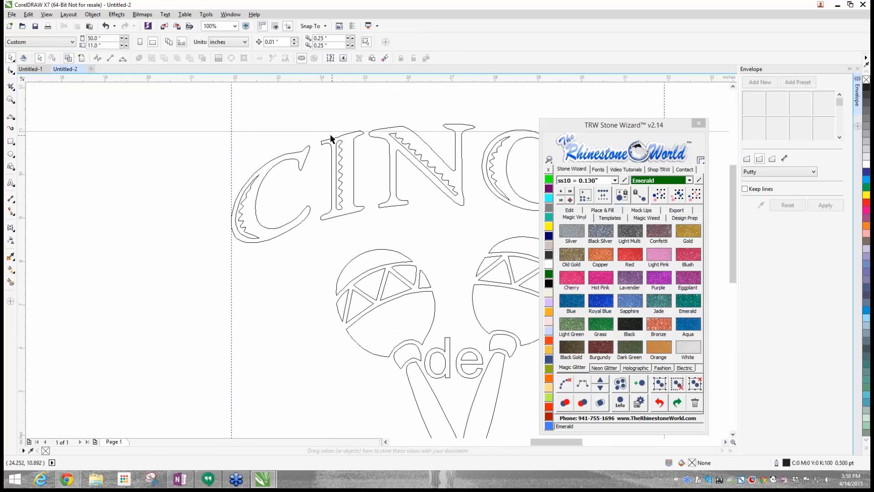
# - Delete both vertical guidelines beside the design and return the page from wireframe to full-colour view
pyautogui.scroll(-1, 244, 133)
pyautogui.click(456, 240)
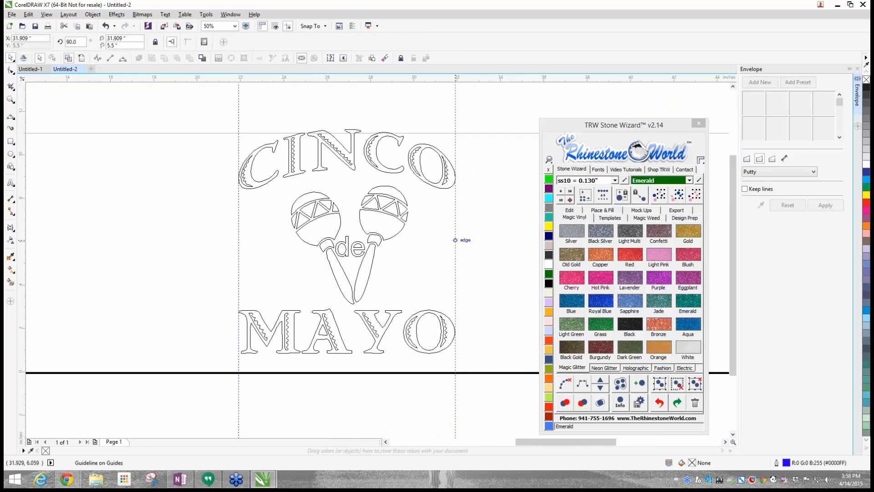
pyautogui.press('Delete')
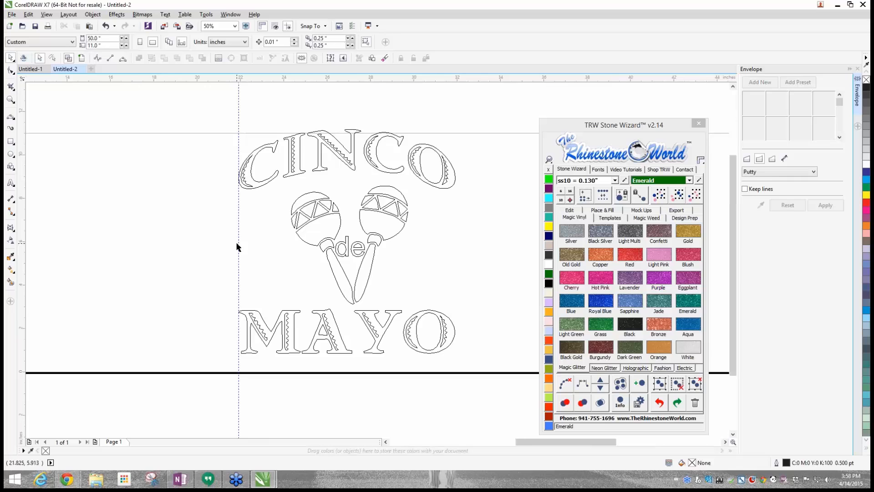
pyautogui.click(238, 245)
pyautogui.scroll(-1, 238, 243)
pyautogui.press('Delete')
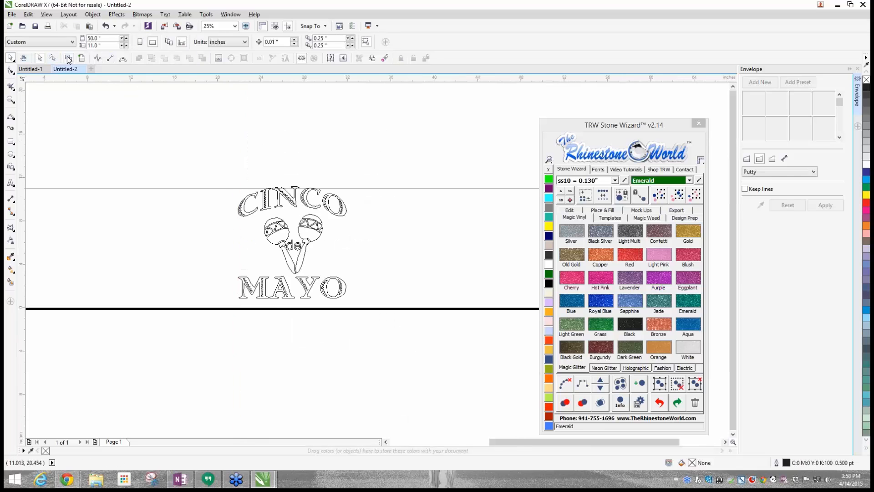
pyautogui.scroll(1, 81, 59)
pyautogui.click(82, 58)
pyautogui.scroll(-1, 110, 156)
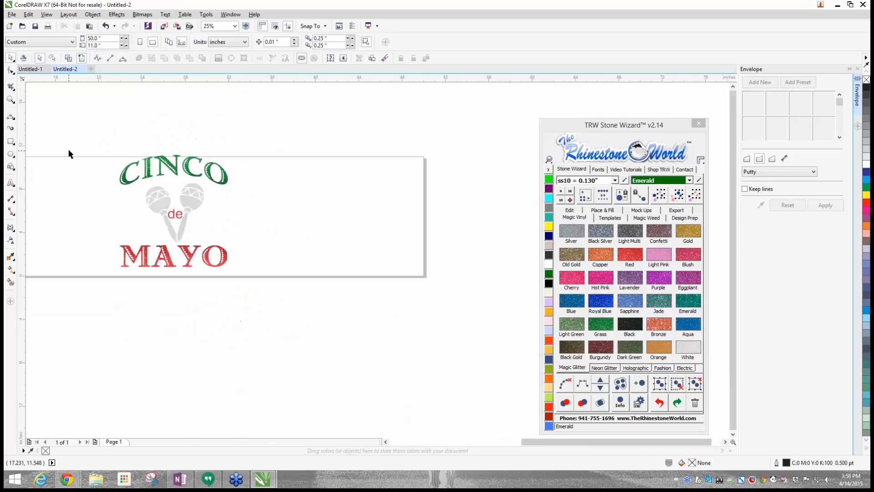
# - Select the whole vinyl design and set the mockup description to "TRW Cinco De Mayo"
pyautogui.moveTo(65, 114); pyautogui.dragTo(286, 294)
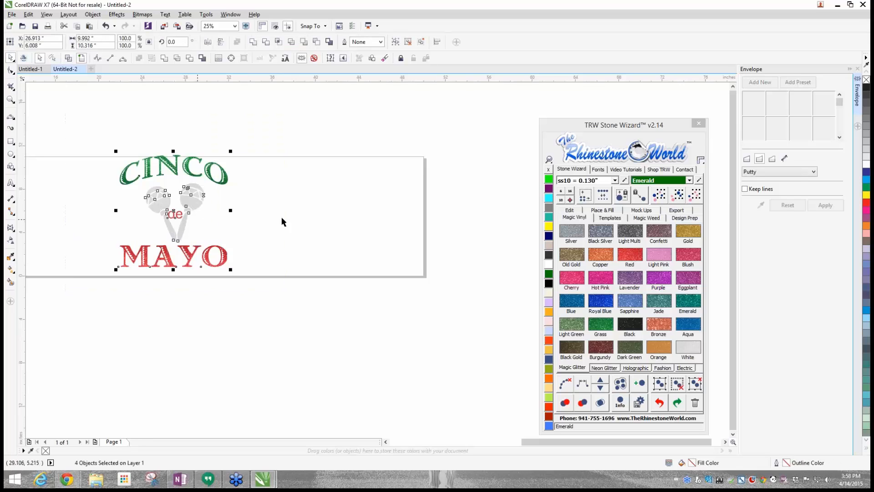
pyautogui.click(638, 210)
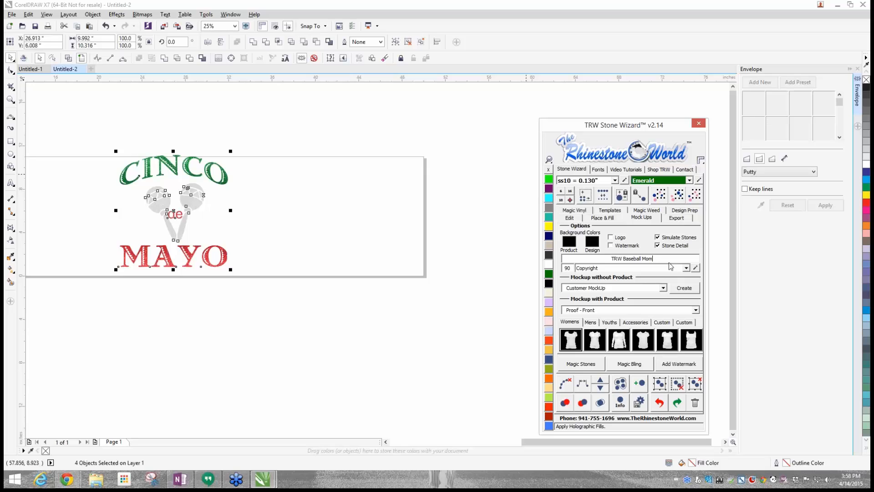
pyautogui.moveTo(667, 260); pyautogui.dragTo(558, 264)
pyautogui.write('TRW Cinco De Mayo')
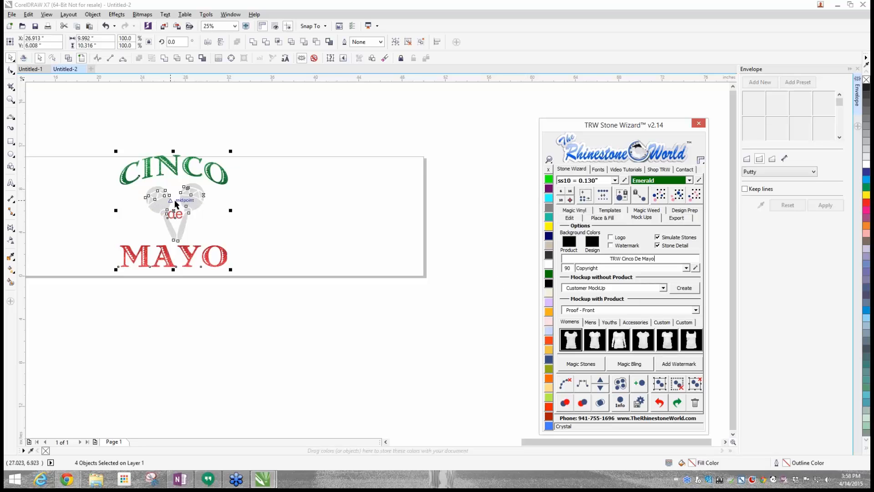
# - Move the whole design slightly down so it fits within the page, and check its outlines in wireframe view before restoring full colour
pyautogui.moveTo(173, 221); pyautogui.dragTo(308, 221)
pyautogui.click(275, 226)
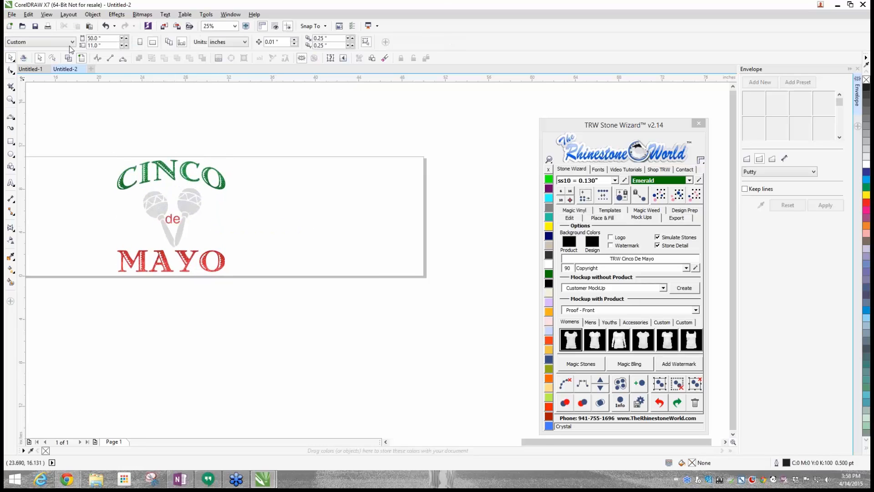
pyautogui.click(68, 58)
pyautogui.scroll(1, 176, 168)
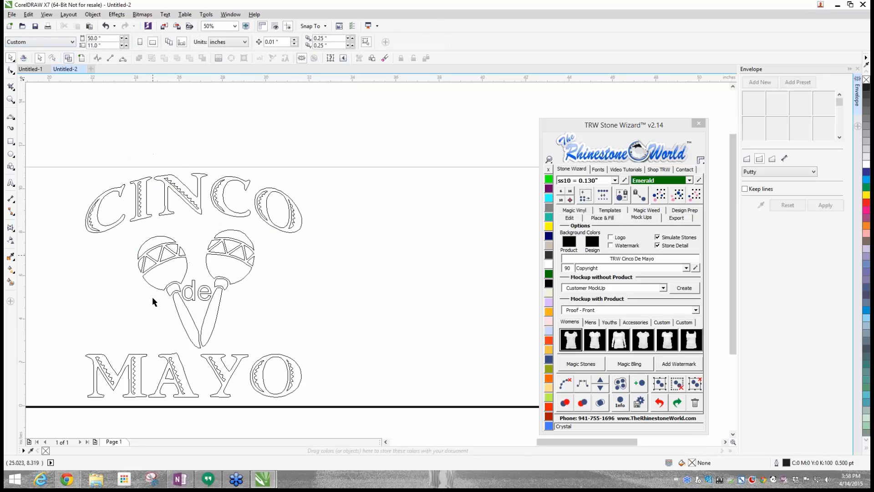
pyautogui.click(81, 59)
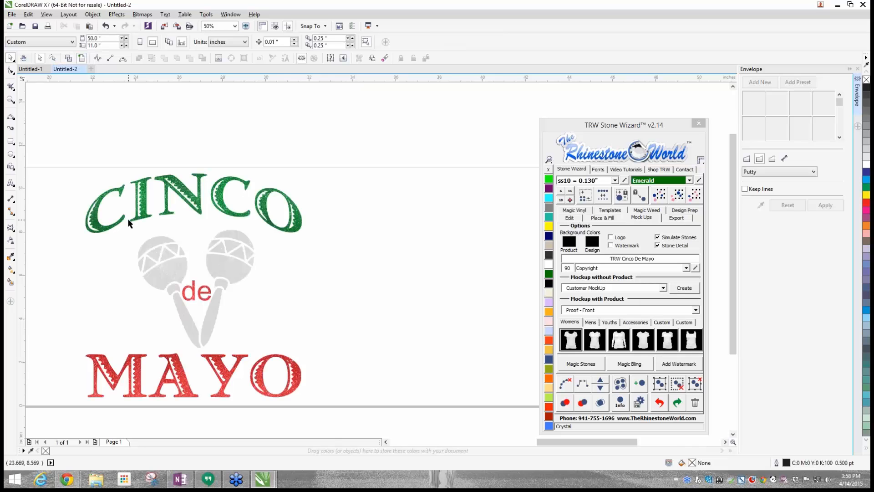
pyautogui.scroll(-1, 228, 182)
# - Scale the whole design down to about 9.2 by 9.5 inches and create a Proof - Front mockup on the men's T-shirt
pyautogui.moveTo(116, 143); pyautogui.dragTo(308, 359)
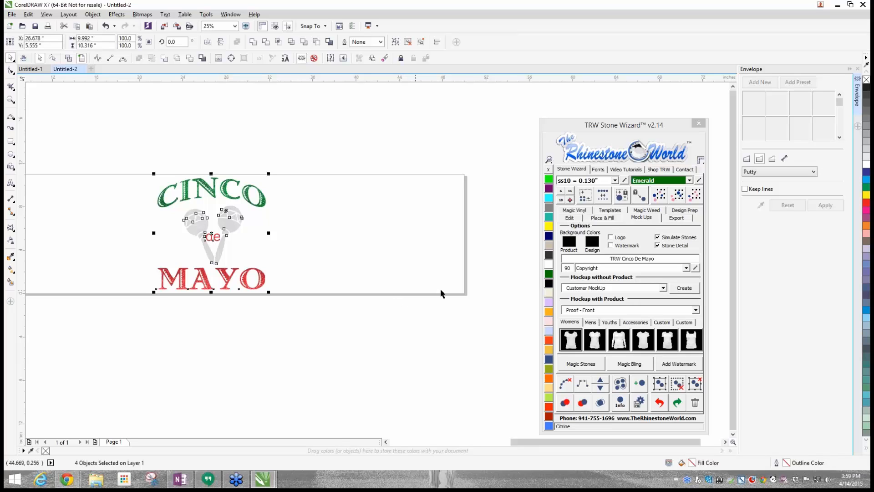
pyautogui.click(595, 323)
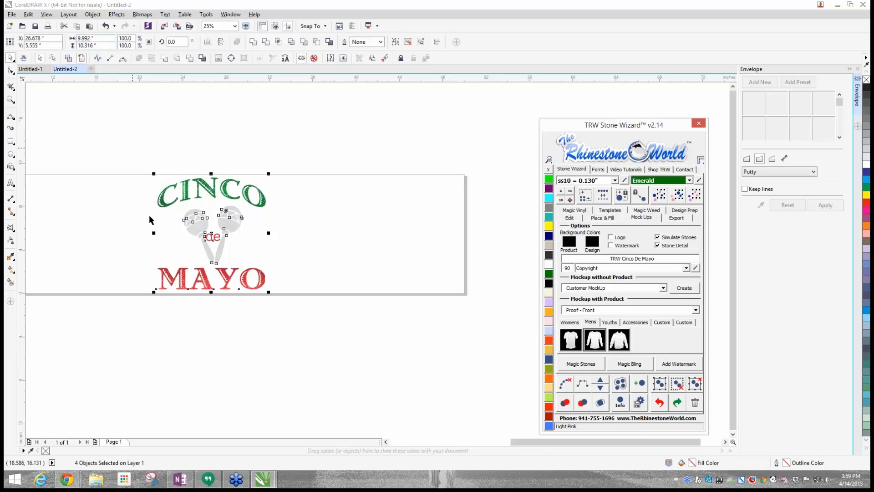
pyautogui.moveTo(268, 292); pyautogui.dragTo(266, 284)
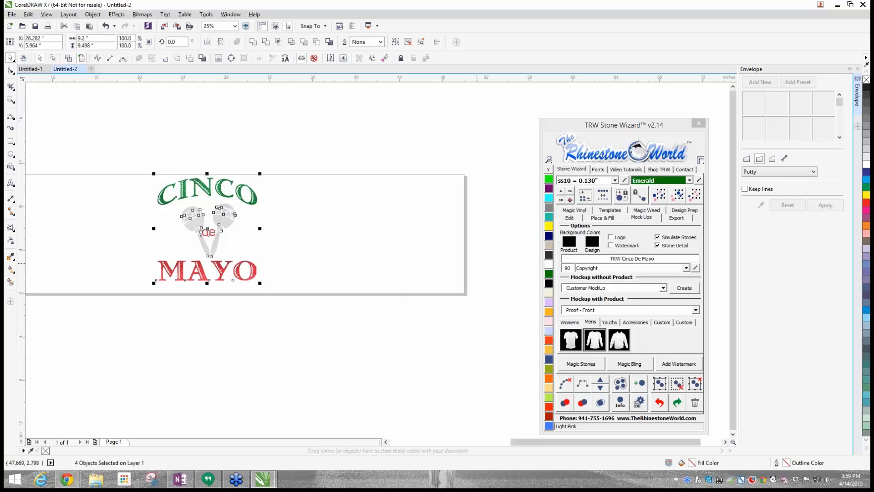
pyautogui.click(571, 339)
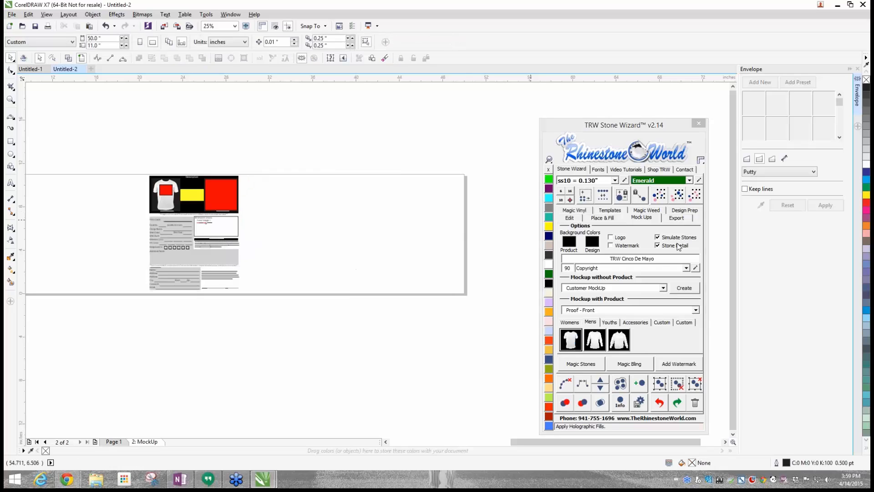
# - Return to Page 1, reselect the whole design and generate the men's T-shirt front proof mockup again
pyautogui.click(113, 445)
pyautogui.moveTo(117, 159); pyautogui.dragTo(332, 331)
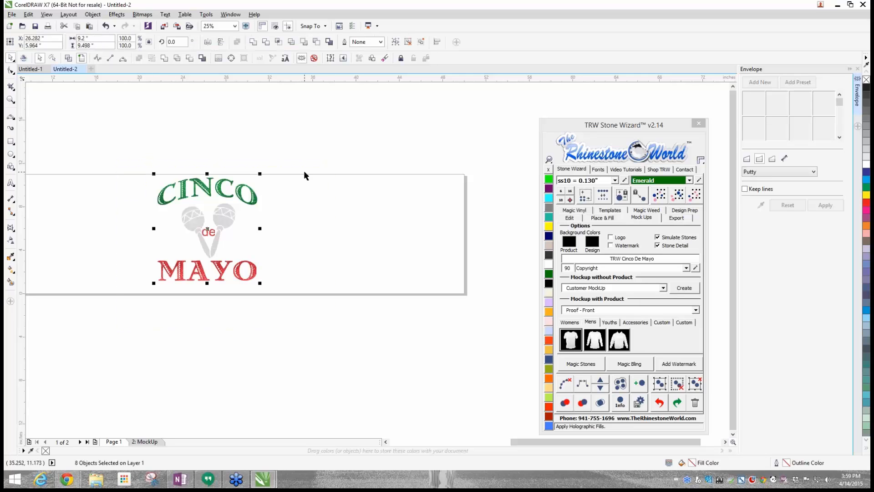
pyautogui.click(302, 56)
pyautogui.click(331, 180)
pyautogui.moveTo(195, 155); pyautogui.dragTo(373, 301)
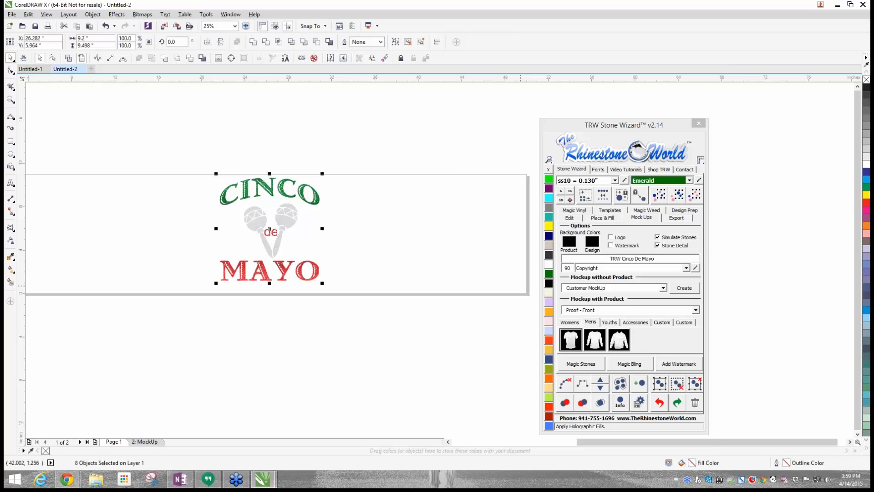
pyautogui.click(572, 346)
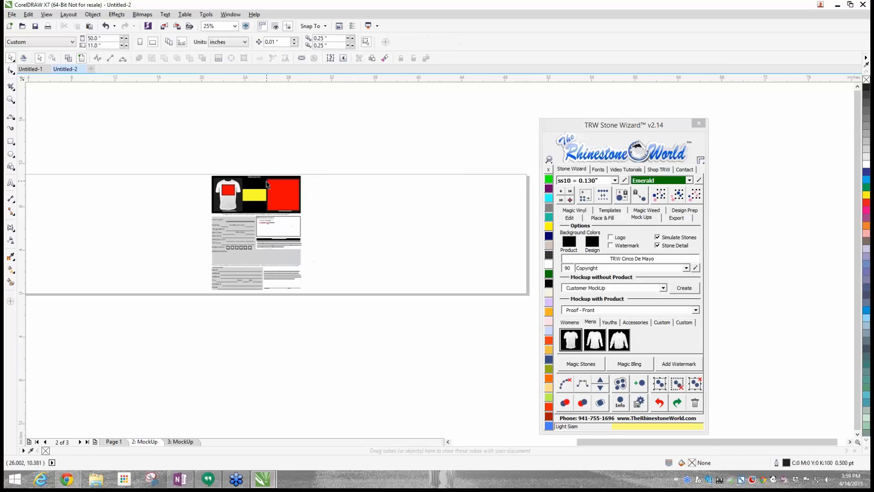
# - Delete the red rectangle on the shirt, the yellow block and the large red rectangle from the proof on page 2
pyautogui.scroll(1, 266, 184)
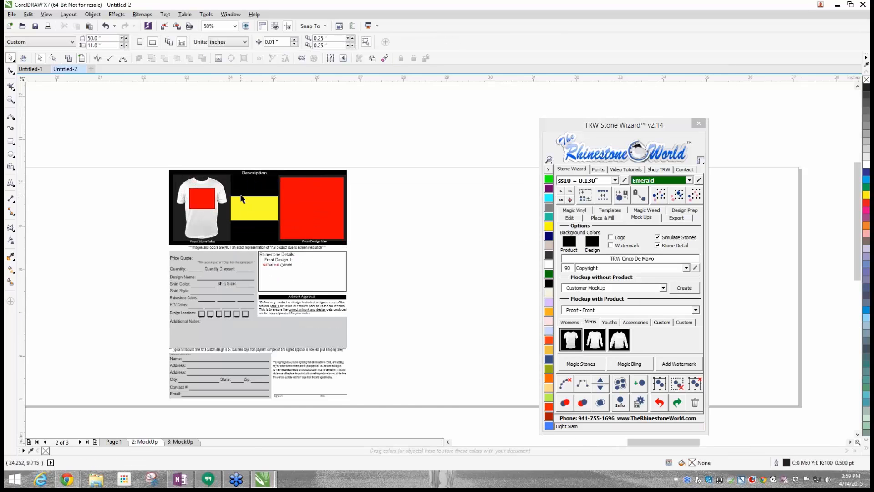
pyautogui.scroll(1, 240, 196)
pyautogui.click(176, 193)
pyautogui.press('Delete')
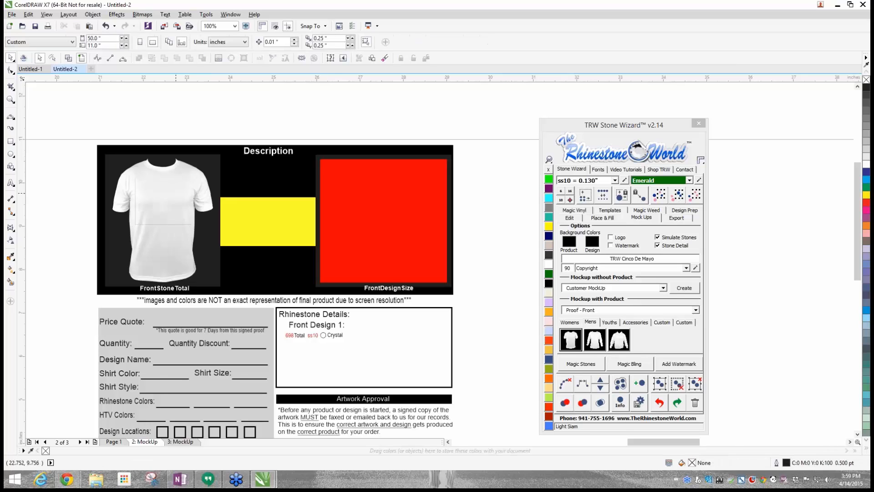
pyautogui.click(288, 230)
pyautogui.press('Delete')
pyautogui.click(380, 223)
pyautogui.press('Delete')
pyautogui.scroll(-1, 380, 223)
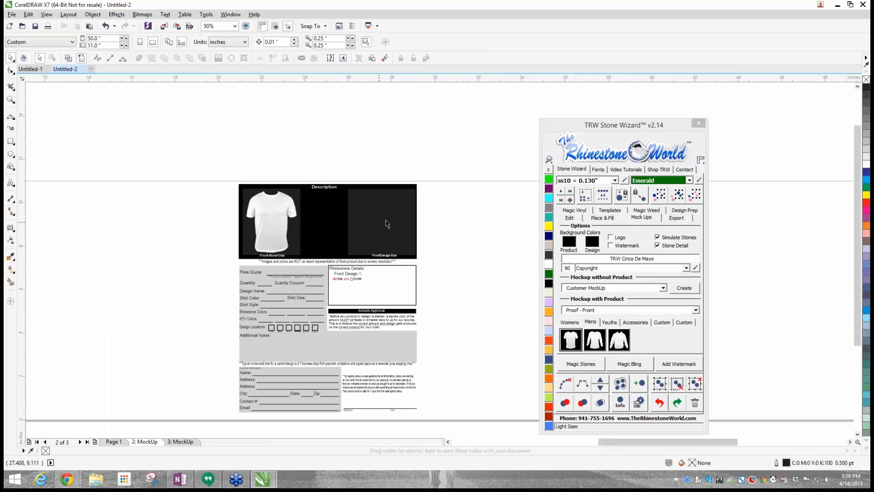
# - Copy the whole rhinestone Cinco de Mayo design from Untitled-1 to Page 1 of Untitled-2 and place it beside the vinyl design
pyautogui.click(113, 442)
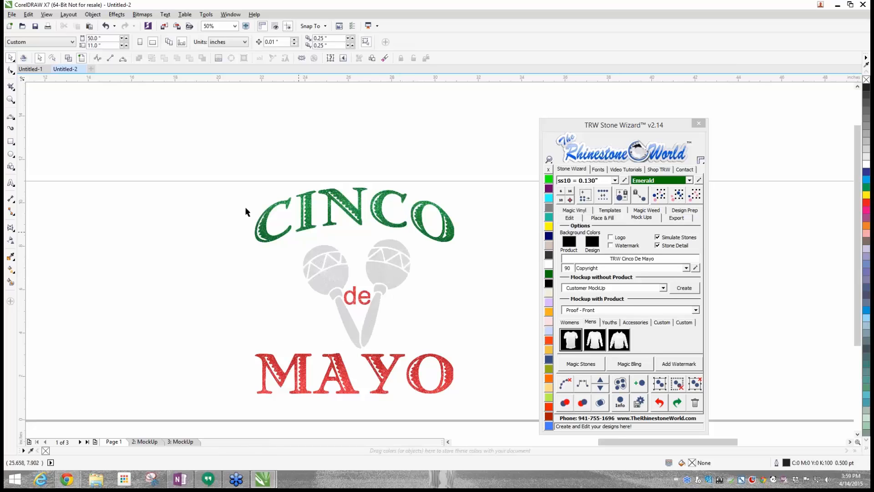
pyautogui.click(31, 70)
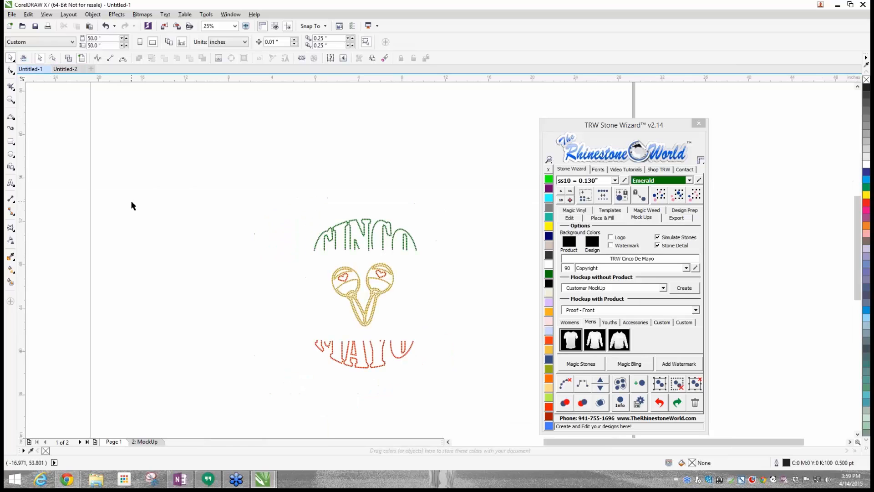
pyautogui.moveTo(172, 174); pyautogui.dragTo(479, 401)
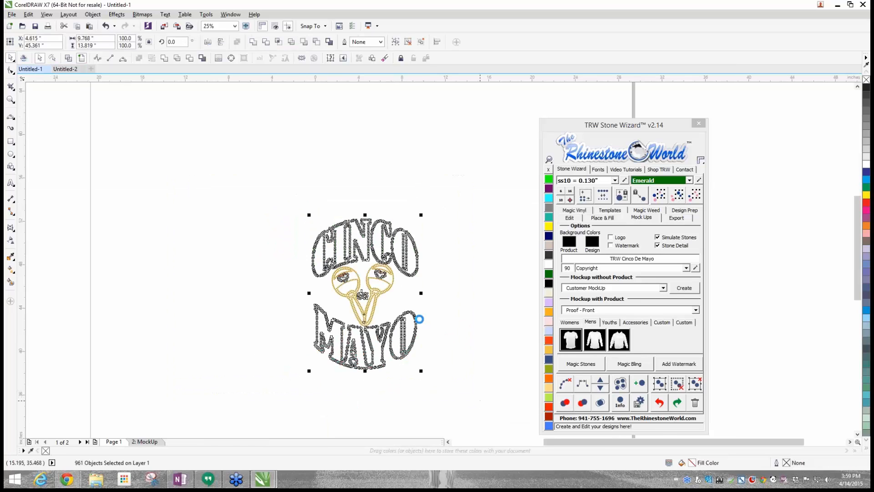
pyautogui.click(65, 69)
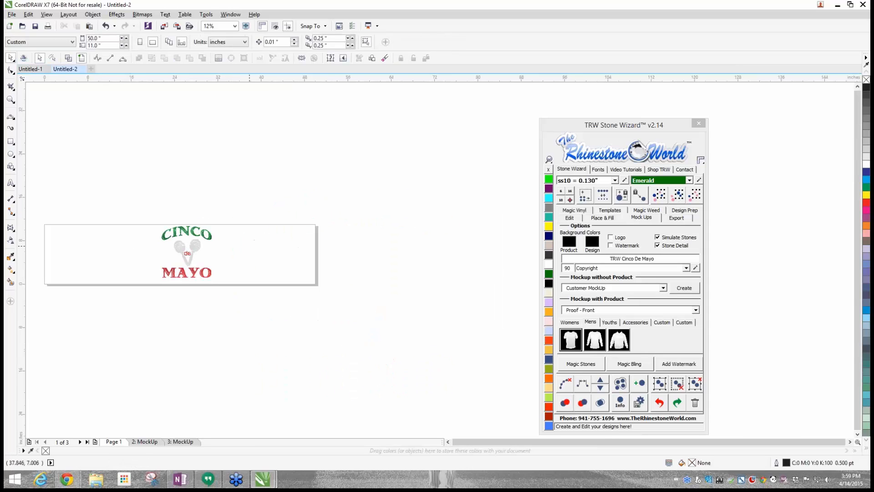
pyautogui.click(185, 248)
pyautogui.moveTo(184, 248); pyautogui.dragTo(274, 245)
pyautogui.click(36, 174)
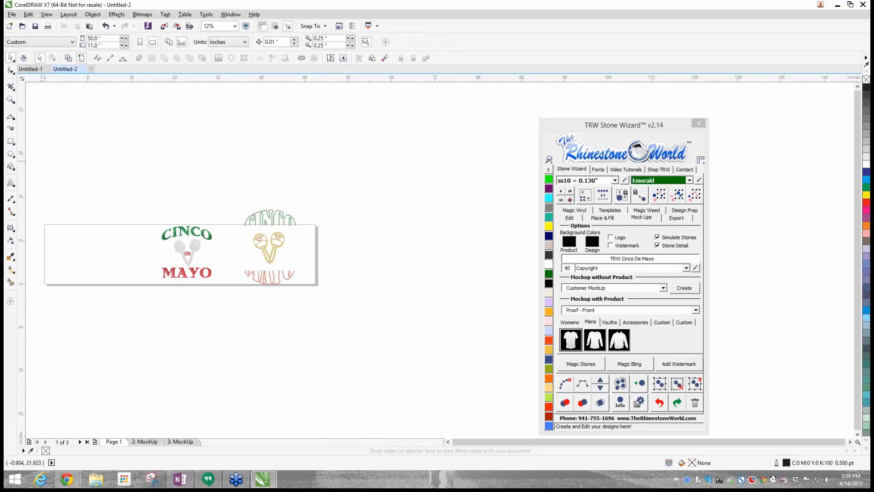
# - Draw a rectangle about 42.75 by 36.9 inches around both designs, fill it with Jet Black and send it to the back
pyautogui.press('F6')
pyautogui.moveTo(107, 150); pyautogui.dragTo(339, 350)
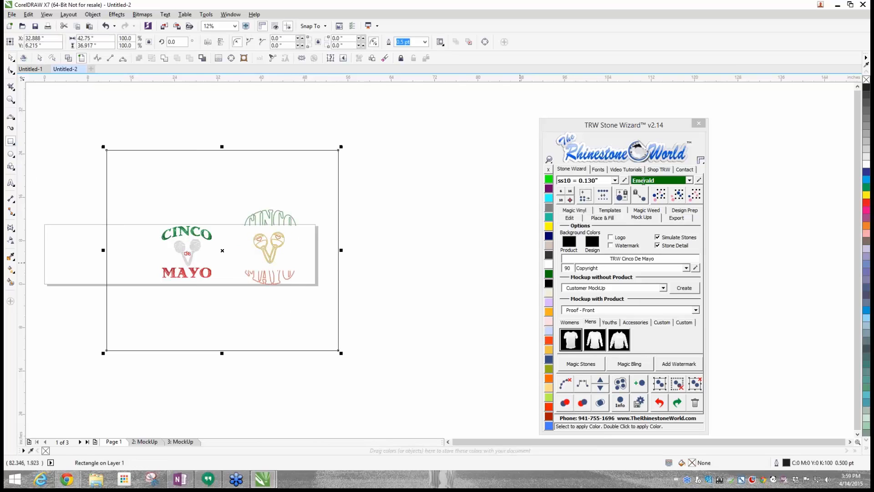
pyautogui.click(549, 283)
pyautogui.click(570, 218)
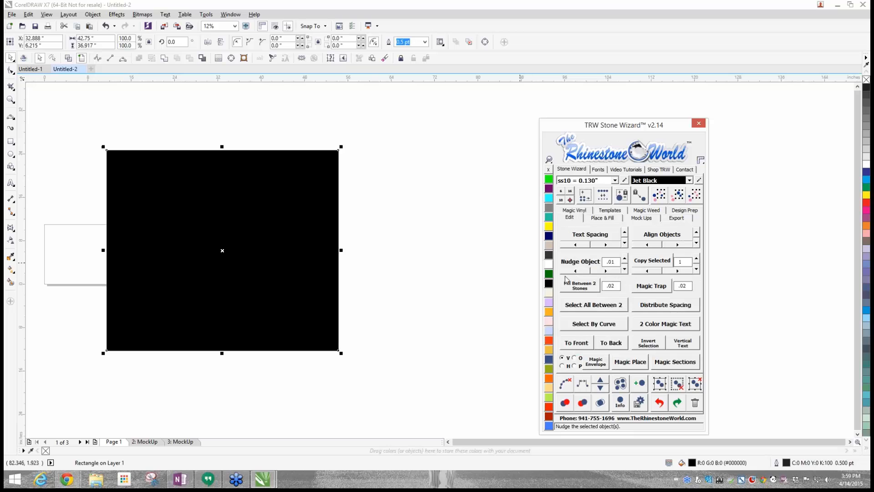
pyautogui.click(613, 348)
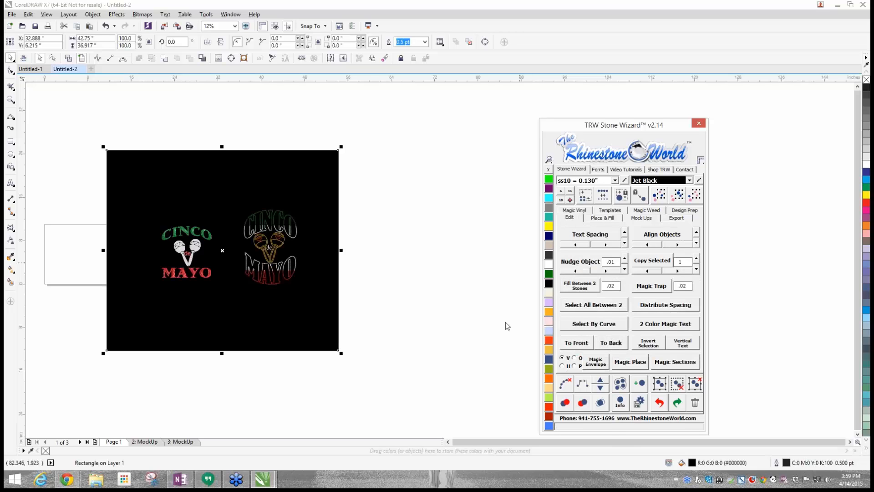
pyautogui.click(433, 300)
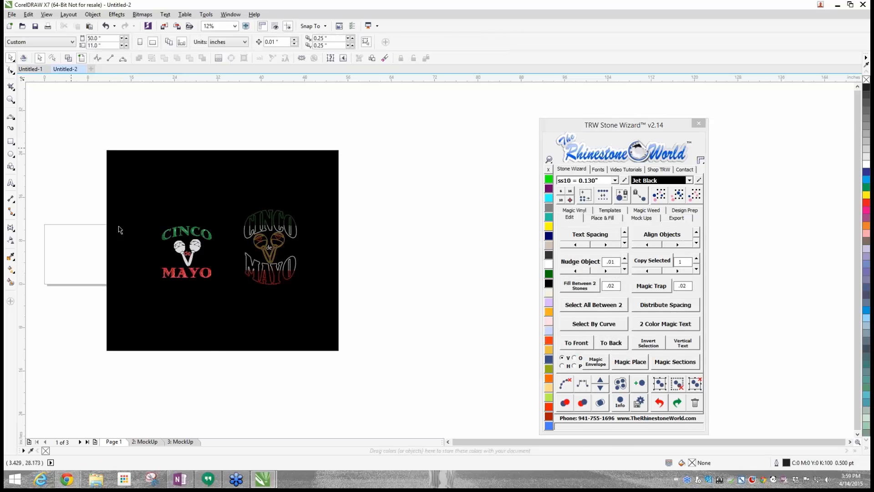
pyautogui.scroll(2, 233, 233)
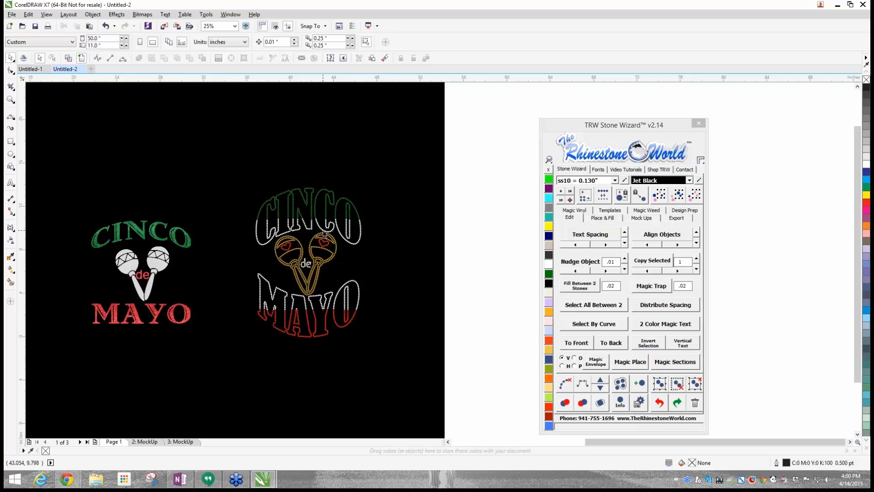